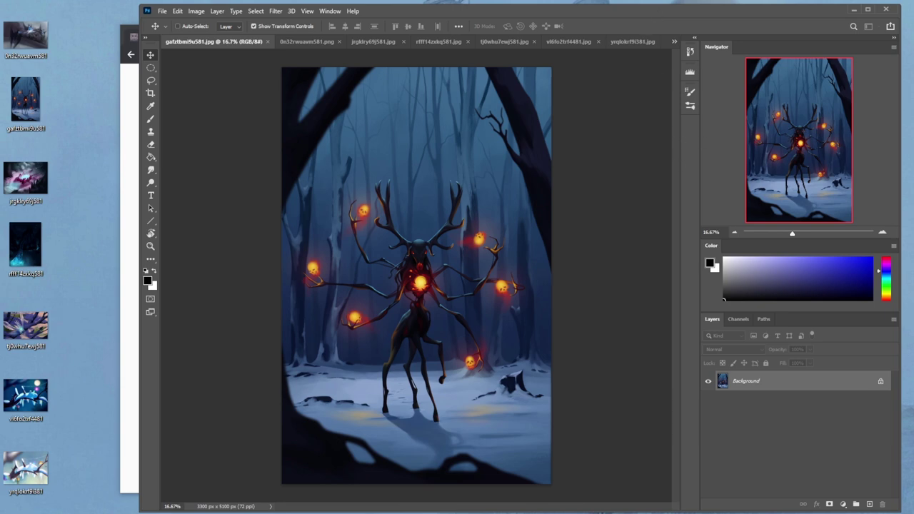
Switch to the browser, open the Istebrak subreddit from the istebrak.com site and look over its pinned posts.
{"action": "left_click_drag", "start_coordinate": [913, 105], "coordinate": [153, 39]}
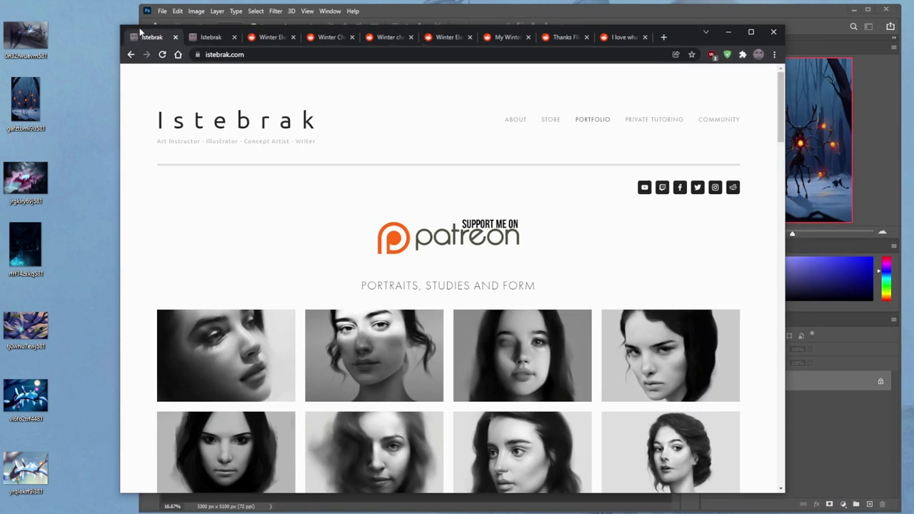
{"action": "left_click", "coordinate": [234, 37]}
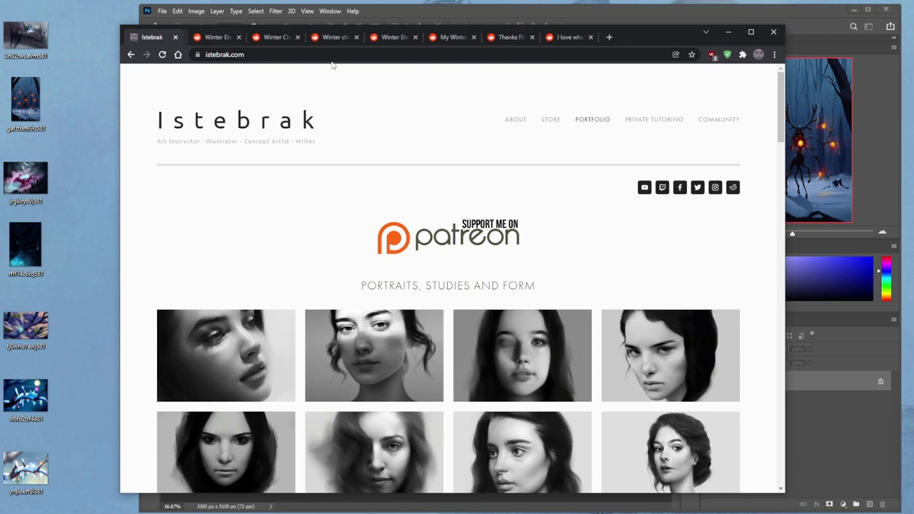
{"action": "left_click", "coordinate": [731, 189]}
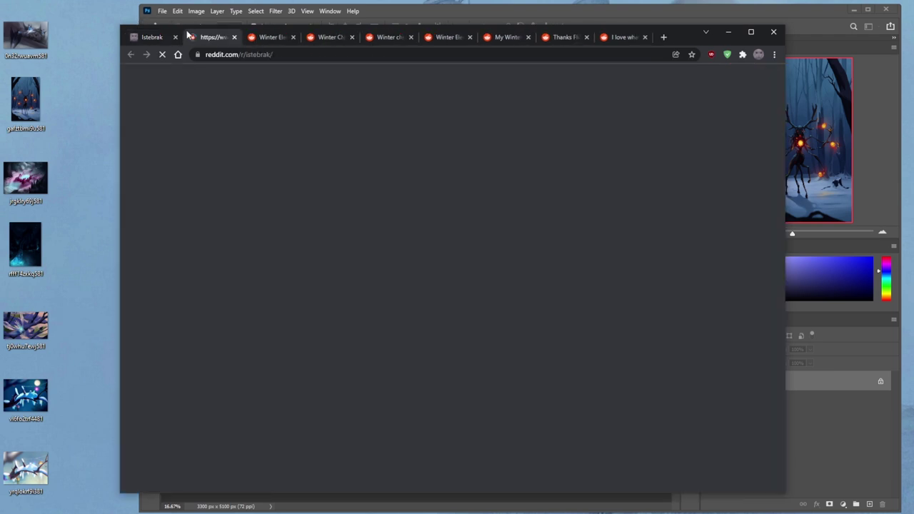
{"action": "left_click", "coordinate": [148, 37]}
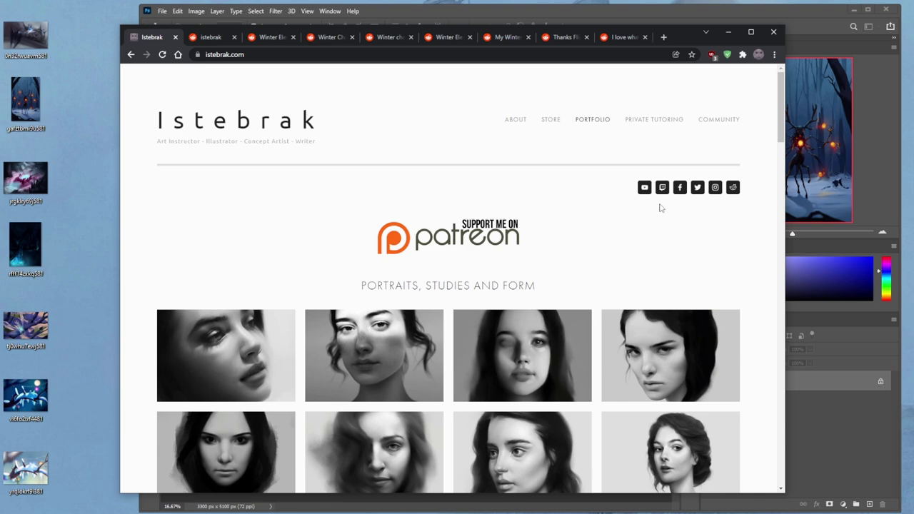
{"action": "left_click", "coordinate": [204, 39]}
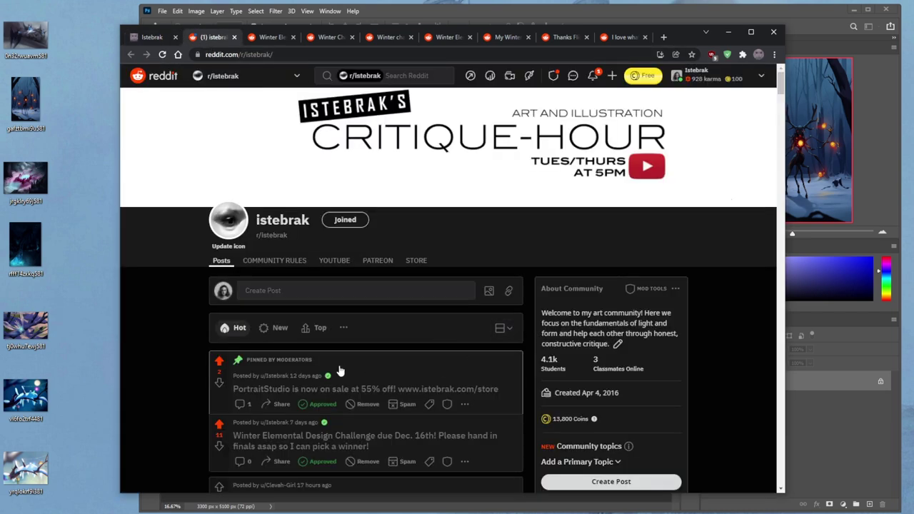
{"action": "scroll", "coordinate": [490, 385], "scroll_direction": "down", "scroll_amount": 2}
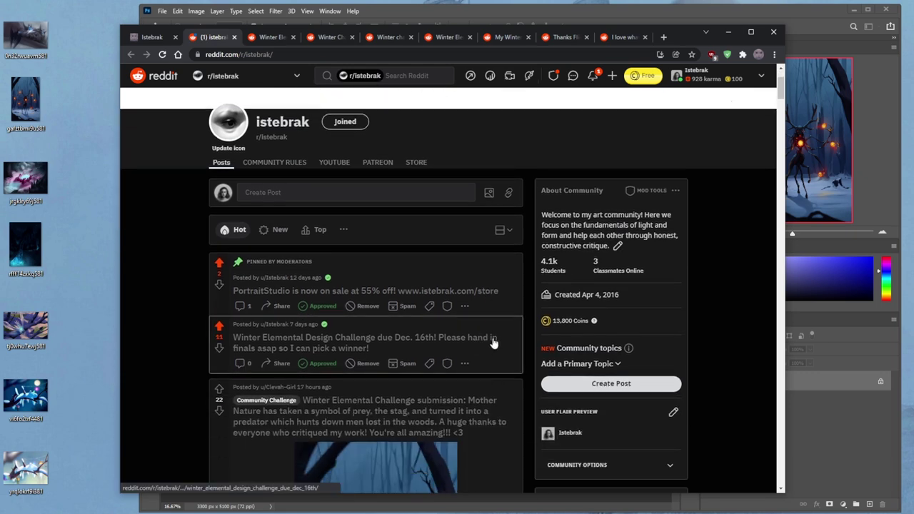
{"action": "middle_click", "coordinate": [207, 40]}
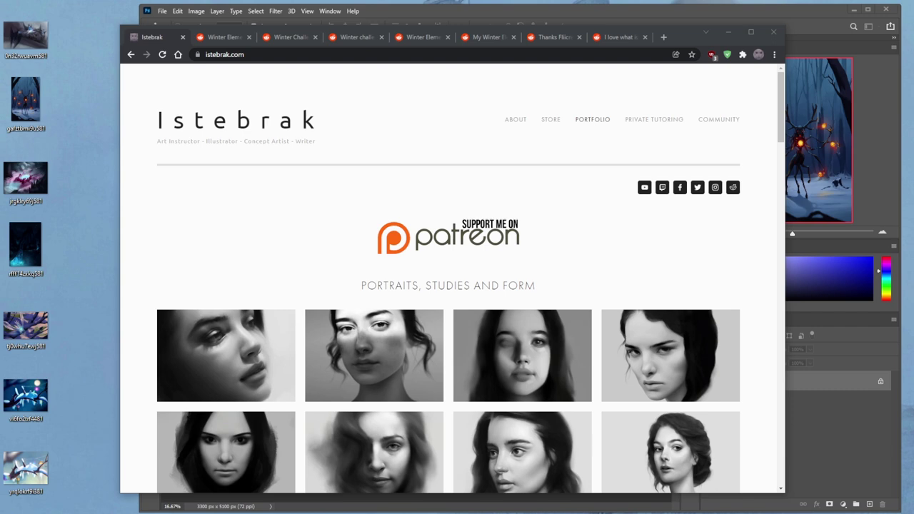
Read the Winter 2021 Community Design Challenge brief and view its reference photos, ending with the browser windows minimized.
{"action": "left_click_drag", "start_coordinate": [913, 41], "coordinate": [433, 36]}
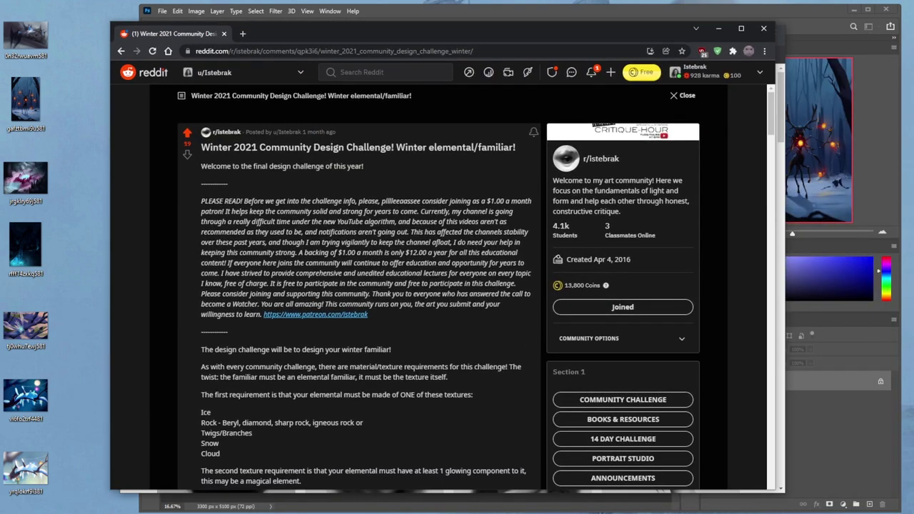
{"action": "scroll", "coordinate": [321, 371], "scroll_direction": "down", "scroll_amount": 1}
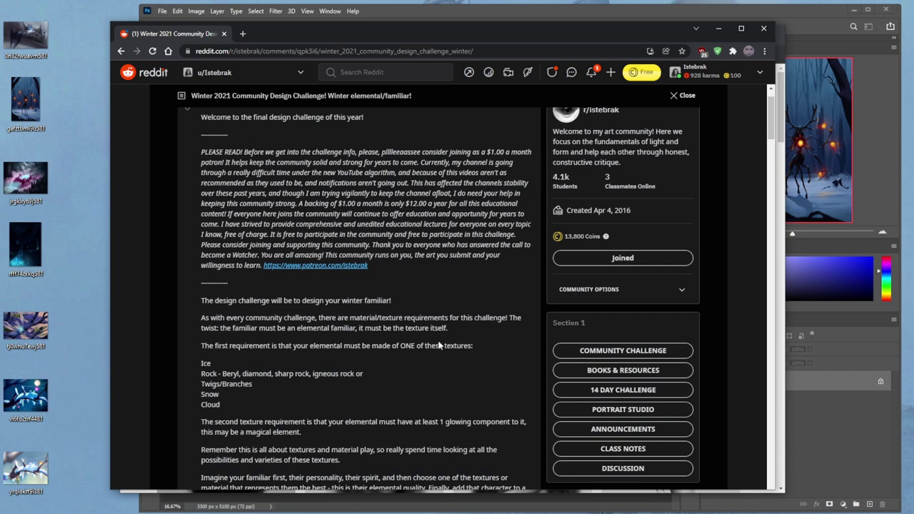
{"action": "scroll", "coordinate": [457, 339], "scroll_direction": "down", "scroll_amount": 1}
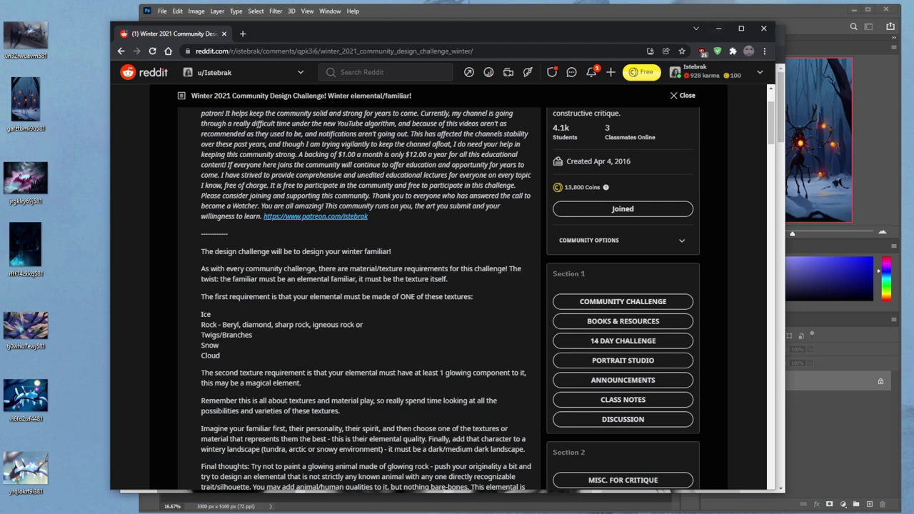
{"action": "scroll", "coordinate": [419, 323], "scroll_direction": "down", "scroll_amount": 3}
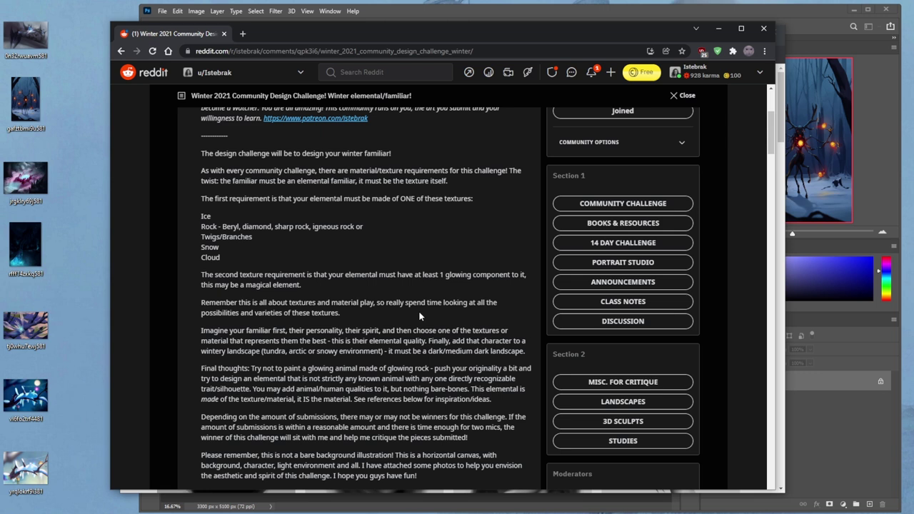
{"action": "scroll", "coordinate": [419, 315], "scroll_direction": "down", "scroll_amount": 3}
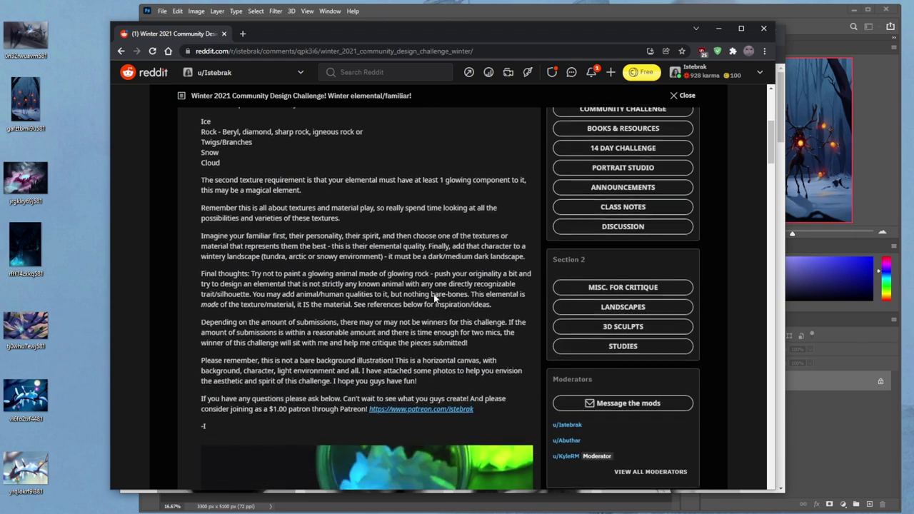
{"action": "scroll", "coordinate": [414, 286], "scroll_direction": "down", "scroll_amount": 8}
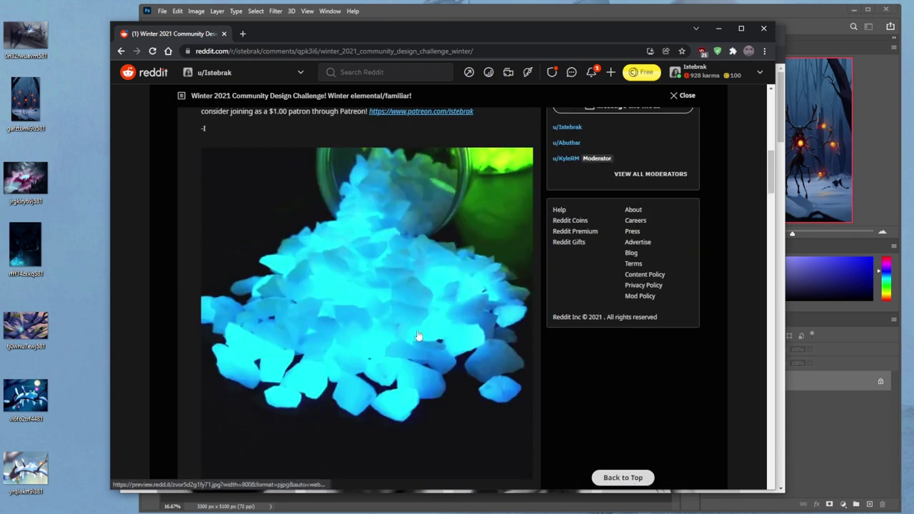
{"action": "scroll", "coordinate": [418, 358], "scroll_direction": "down", "scroll_amount": 7}
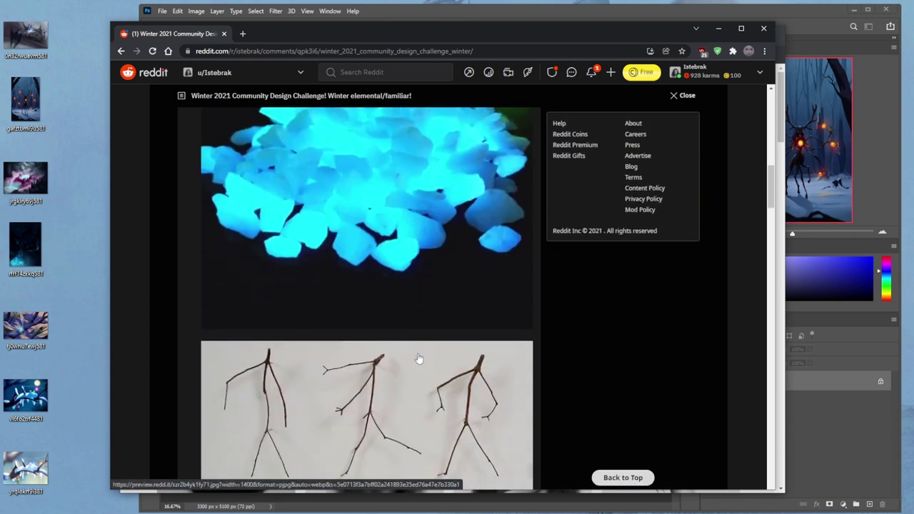
{"action": "scroll", "coordinate": [417, 355], "scroll_direction": "down", "scroll_amount": 14}
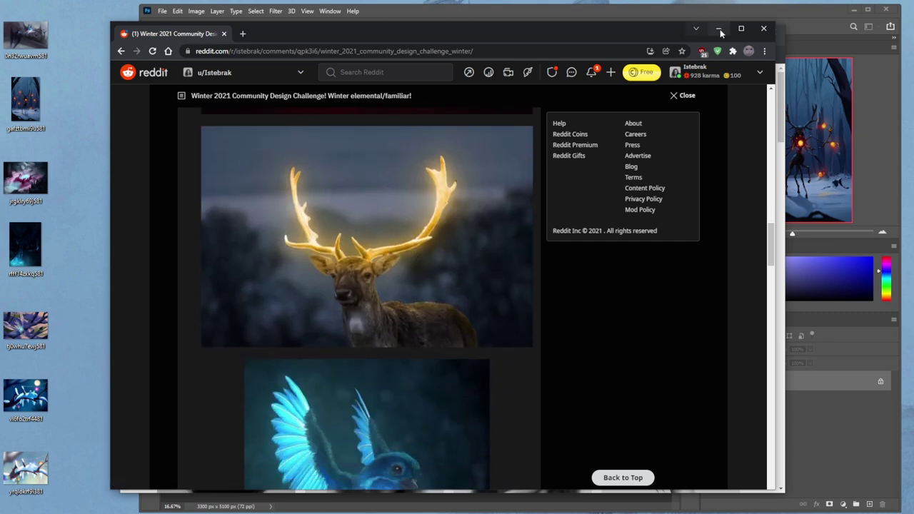
{"action": "left_click", "coordinate": [719, 29]}
{"action": "left_click", "coordinate": [777, 34]}
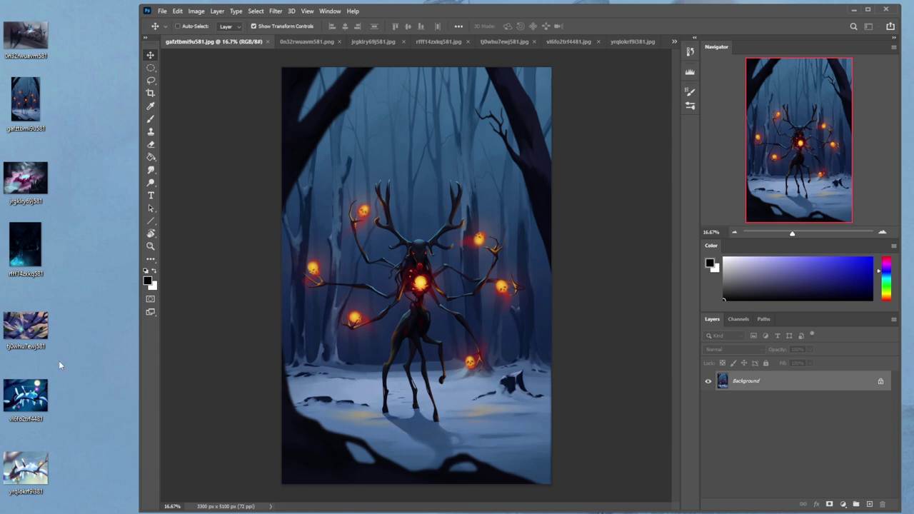
View the submission images tj0whu7ewj581, vl6fo2trf4481, rfff14zxkq581 and jrgklry69j581 from the desktop in Photos and close them.
{"action": "double_click", "coordinate": [39, 334]}
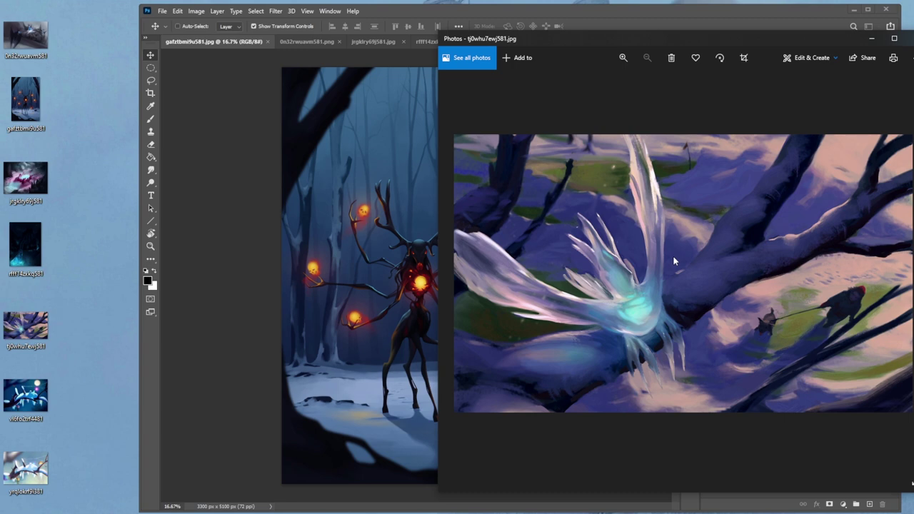
{"action": "double_click", "coordinate": [37, 401]}
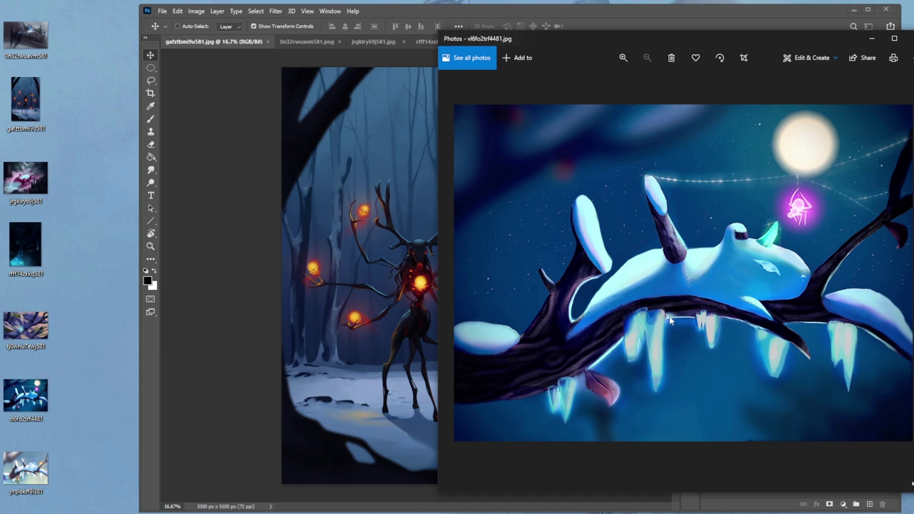
{"action": "double_click", "coordinate": [25, 247]}
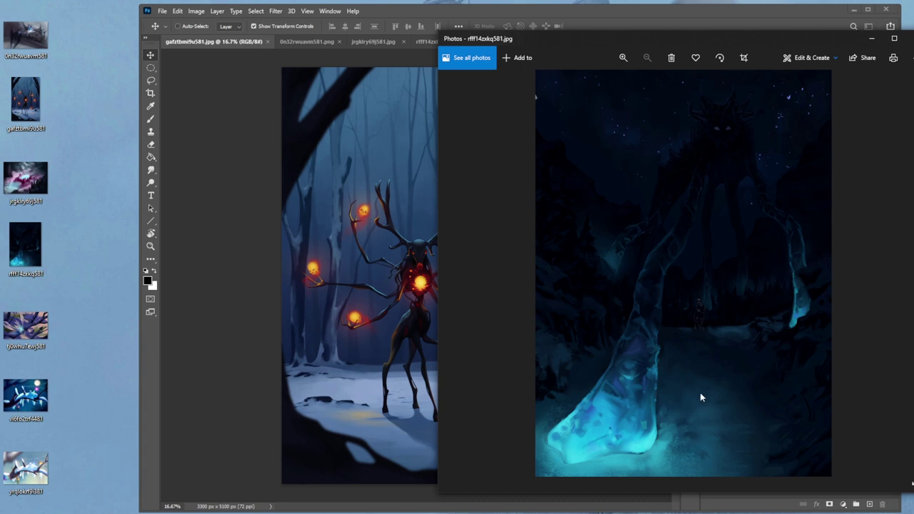
{"action": "left_click_drag", "start_coordinate": [814, 39], "coordinate": [601, 37]}
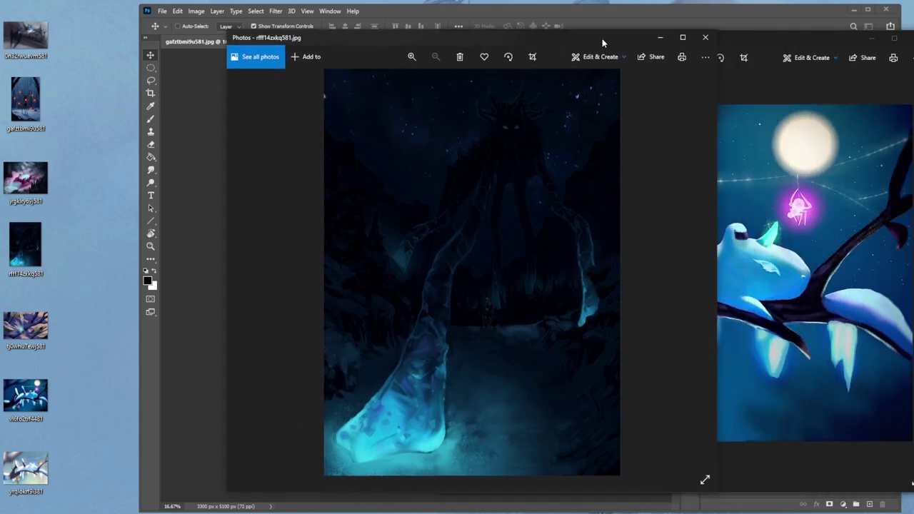
{"action": "left_click", "coordinate": [705, 38]}
{"action": "left_click", "coordinate": [909, 43]}
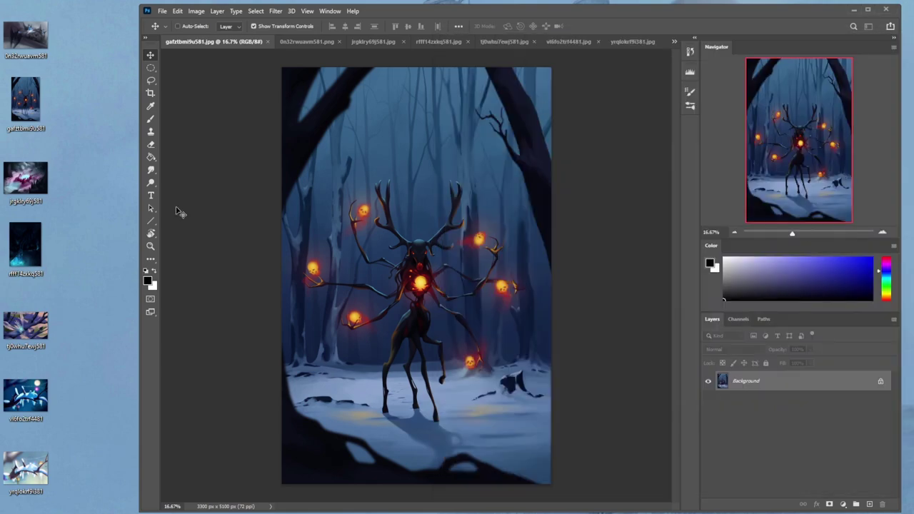
{"action": "double_click", "coordinate": [23, 184]}
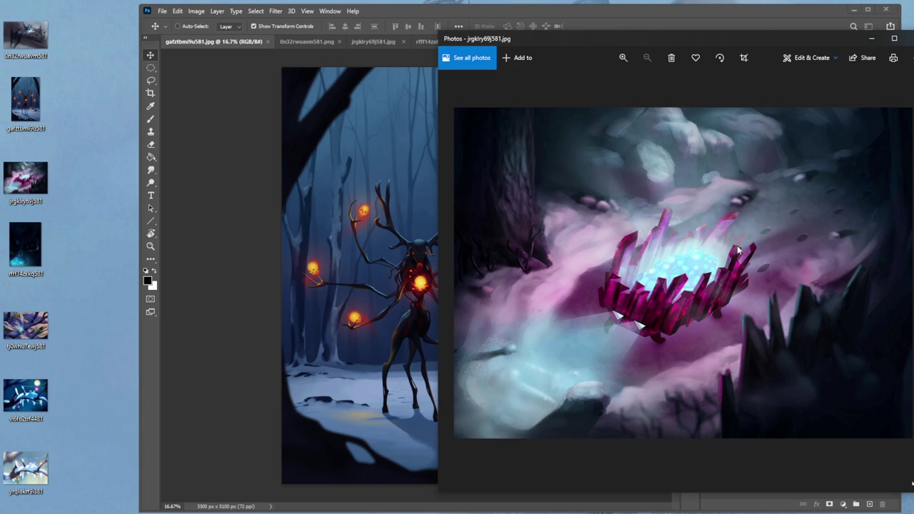
{"action": "key", "text": "alt+F4"}
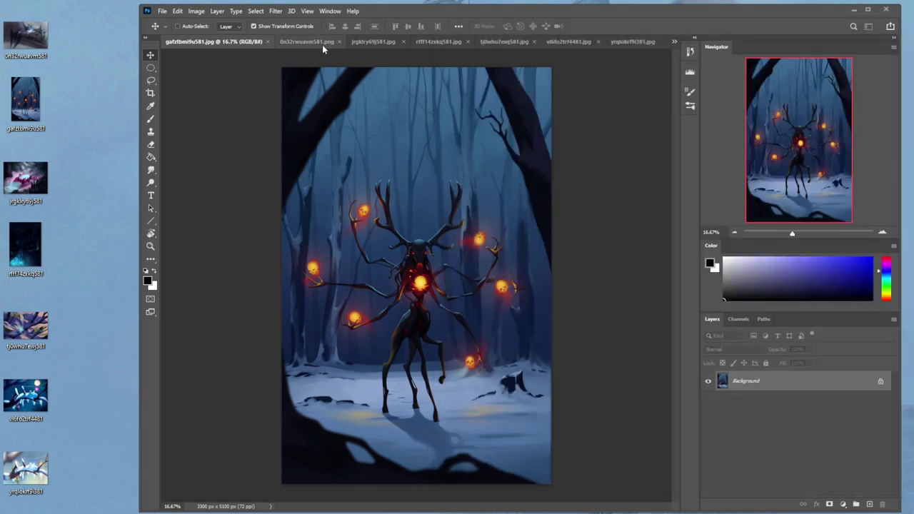
Maximize Photoshop and compare the snowy branch creature paintings yrqlokrf9i381.jpg and vl6fo2trf4481.jpg, ending on vl6fo2trf4481.jpg.
{"action": "left_click", "coordinate": [321, 41]}
{"action": "double_click", "coordinate": [642, 13]}
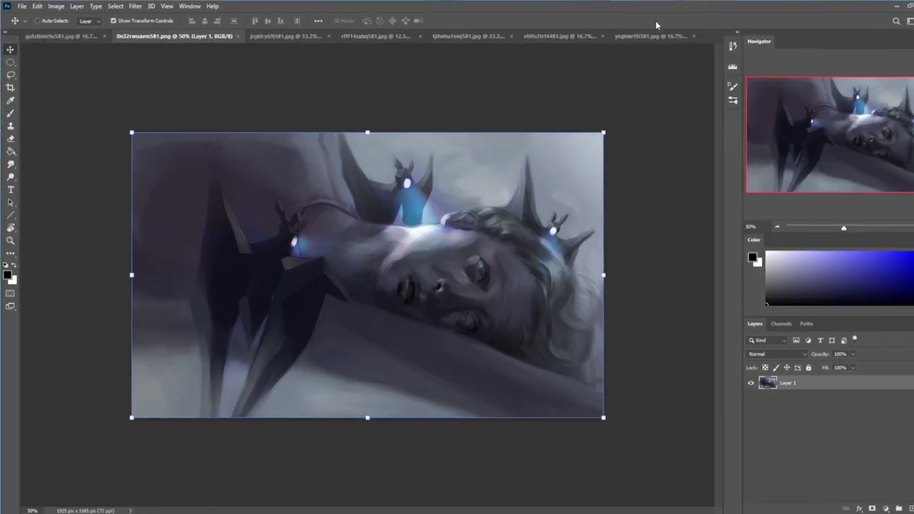
{"action": "left_click", "coordinate": [643, 36]}
{"action": "left_click", "coordinate": [535, 36]}
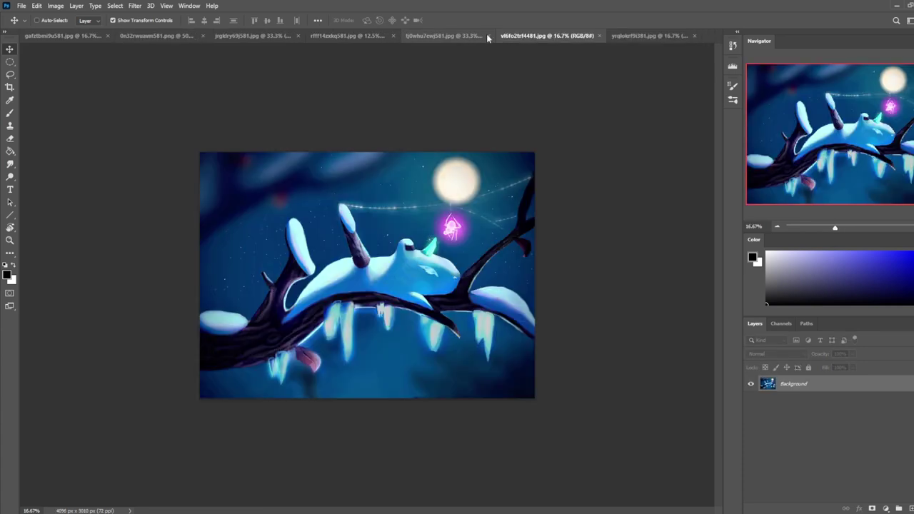
{"action": "left_click", "coordinate": [656, 35]}
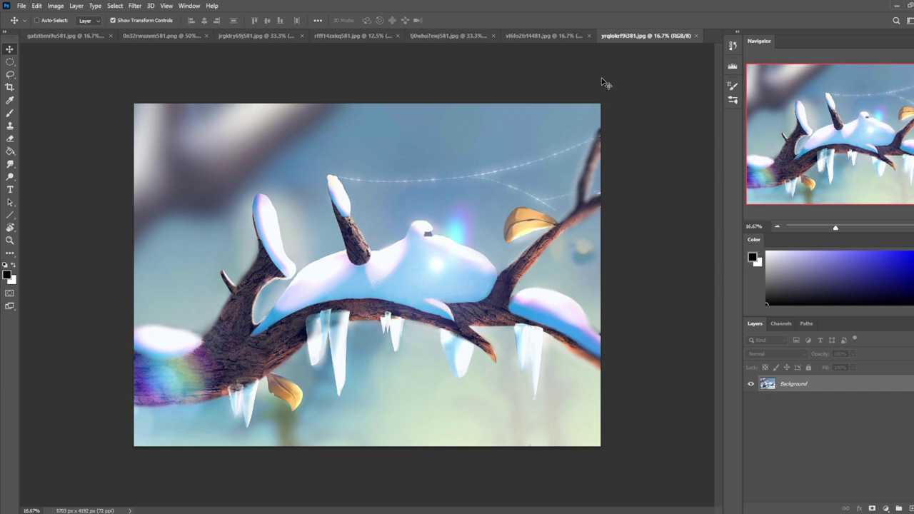
{"action": "left_click", "coordinate": [558, 37]}
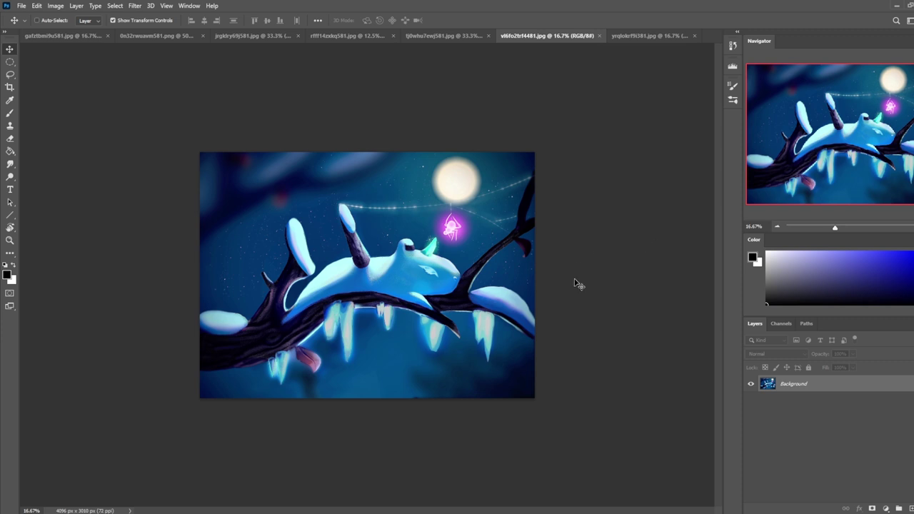
{"action": "key", "text": "ctrl+plus"}
{"action": "key", "text": "ctrl+plus"}
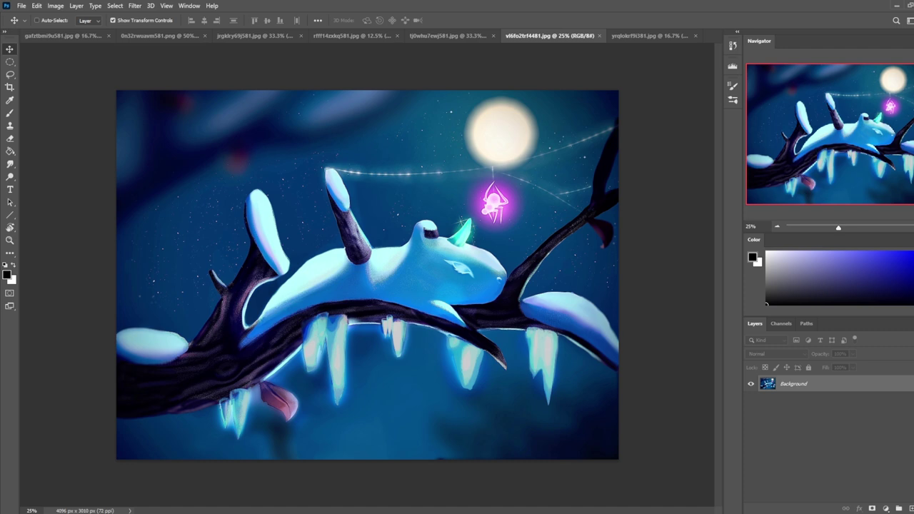
{"action": "left_click", "coordinate": [829, 513]}
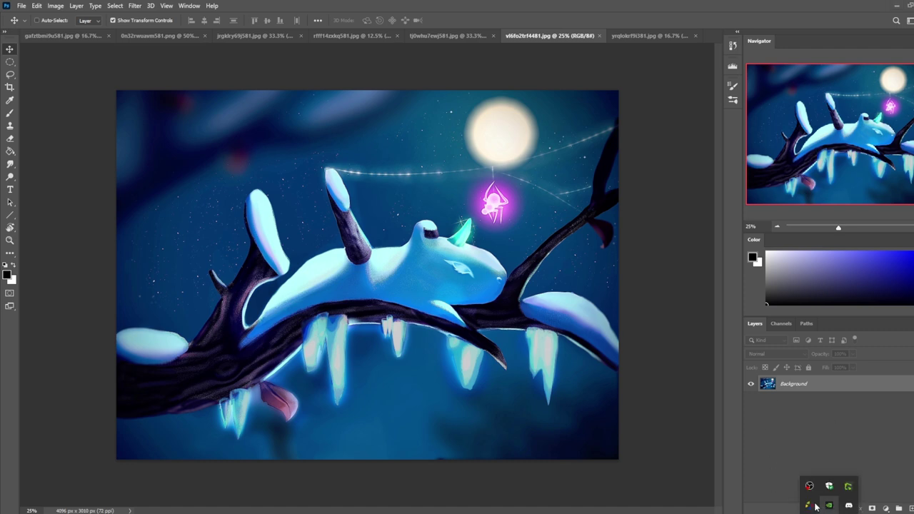
{"action": "left_click", "coordinate": [812, 504]}
{"action": "left_click_drag", "start_coordinate": [575, 95], "coordinate": [913, 95]}
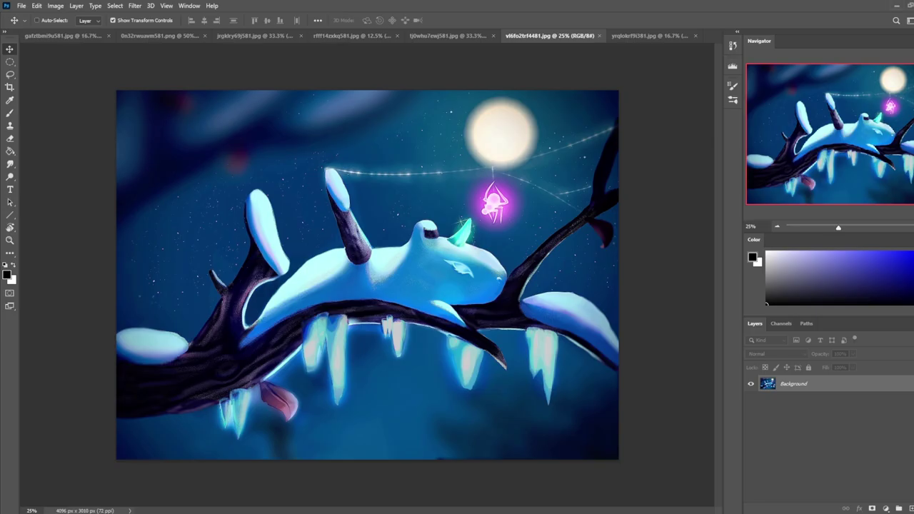
Paint over the glowing magenta spider below the moon with a 300 px brush in blue sampled from the nearby sky.
{"action": "key", "text": "b"}
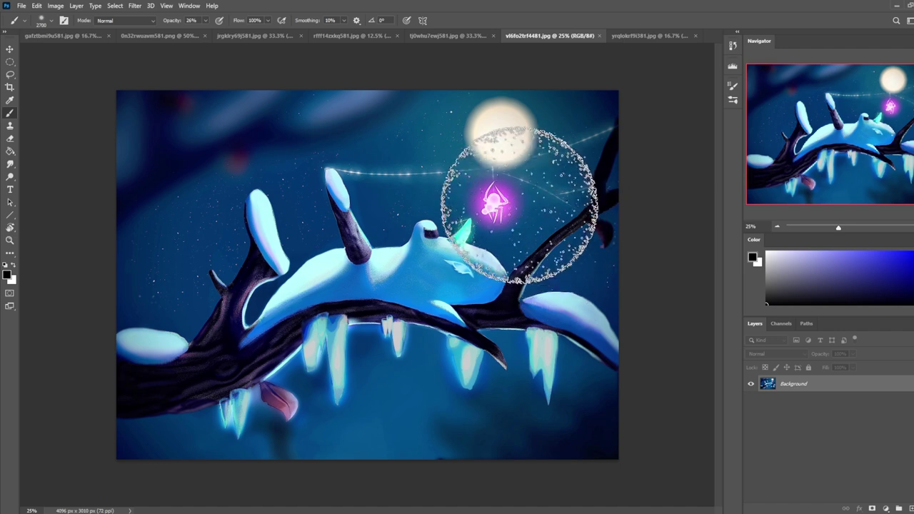
{"action": "key", "text": "["}
{"action": "key", "text": "["}
{"action": "key", "text": "["}
{"action": "key", "text": "["}
{"action": "key", "text": "["}
{"action": "key", "text": "["}
{"action": "key", "text": "["}
{"action": "key", "text": "["}
{"action": "key", "text": "["}
{"action": "key", "text": "["}
{"action": "key", "text": "["}
{"action": "key", "text": "["}
{"action": "key", "text": "["}
{"action": "key", "text": "["}
{"action": "key", "text": "["}
{"action": "key", "text": "["}
{"action": "key", "text": "["}
{"action": "key", "text": "["}
{"action": "key", "text": "["}
{"action": "key", "text": "bracketleft"}
{"action": "key", "text": "bracketleft"}
{"action": "key", "text": "bracketleft"}
{"action": "key", "text": "bracketleft"}
{"action": "key", "text": "bracketleft"}
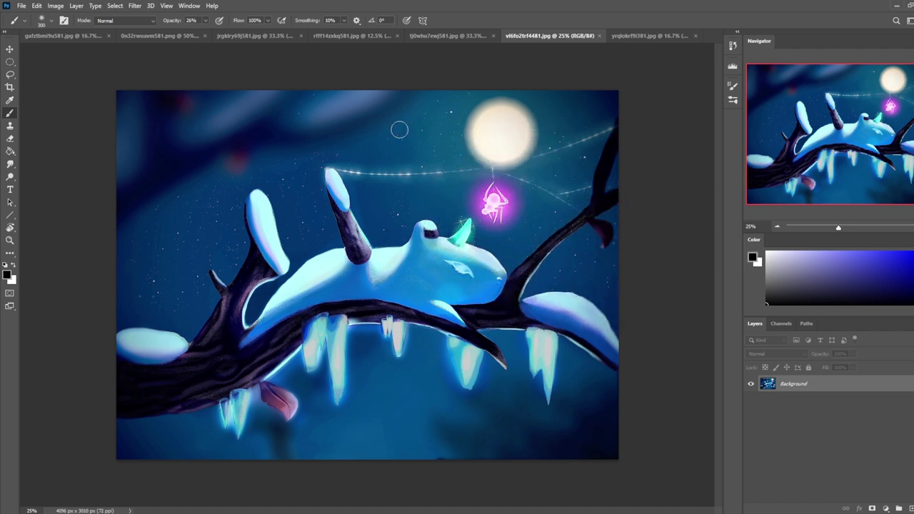
{"action": "left_click", "coordinate": [525, 227], "text": "alt"}
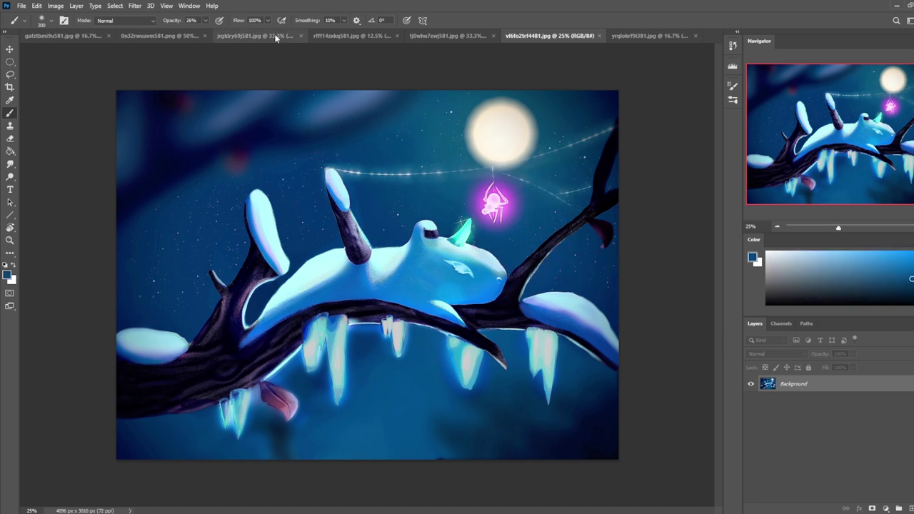
{"action": "mouse_move", "coordinate": [505, 229]}
{"action": "left_mouse_down"}
{"action": "mouse_move", "coordinate": [488, 209]}
{"action": "mouse_move", "coordinate": [493, 201]}
{"action": "mouse_move", "coordinate": [486, 207]}
{"action": "mouse_move", "coordinate": [498, 211]}
{"action": "mouse_move", "coordinate": [494, 193]}
{"action": "mouse_move", "coordinate": [435, 195]}
{"action": "left_mouse_up"}
Cover the magenta spider area with a 1000 px brush using resampled sky blue to blend it into the background.
{"action": "left_click", "coordinate": [442, 209], "text": "alt"}
{"action": "key", "text": "]"}
{"action": "key", "text": "]"}
{"action": "key", "text": "]"}
{"action": "key", "text": "]"}
{"action": "key", "text": "]"}
{"action": "key", "text": "]"}
{"action": "key", "text": "]"}
{"action": "mouse_move", "coordinate": [473, 200]}
{"action": "left_mouse_down"}
{"action": "mouse_move", "coordinate": [518, 205]}
{"action": "mouse_move", "coordinate": [518, 216]}
{"action": "left_mouse_up"}
{"action": "left_click", "coordinate": [10, 163]}
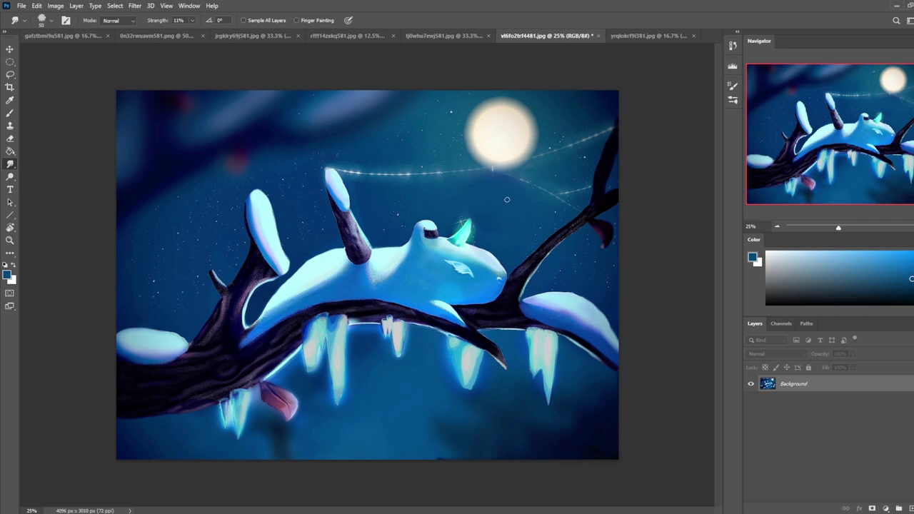
Set the brush to Lighten mode at 36% opacity and paint sampled blue over the sky just beneath the moon.
{"action": "key", "text": "b"}
{"action": "left_click", "coordinate": [129, 21]}
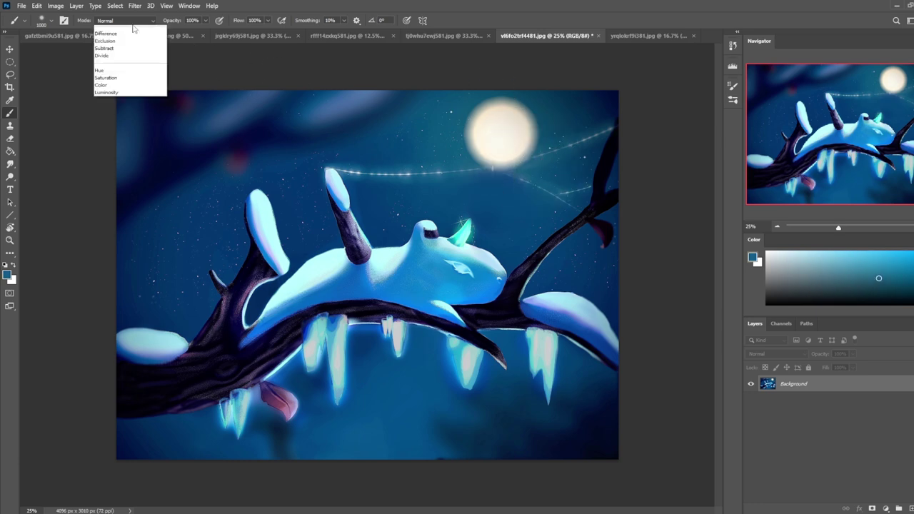
{"action": "left_click", "coordinate": [122, 109]}
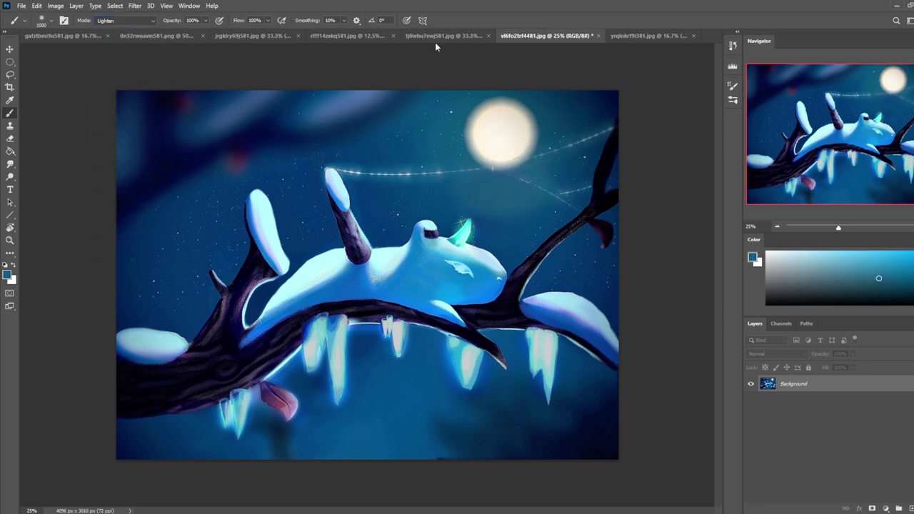
{"action": "key", "text": "ctrl+z"}
{"action": "left_click", "coordinate": [204, 20]}
{"action": "left_click", "coordinate": [177, 32]}
{"action": "left_click", "coordinate": [535, 177]}
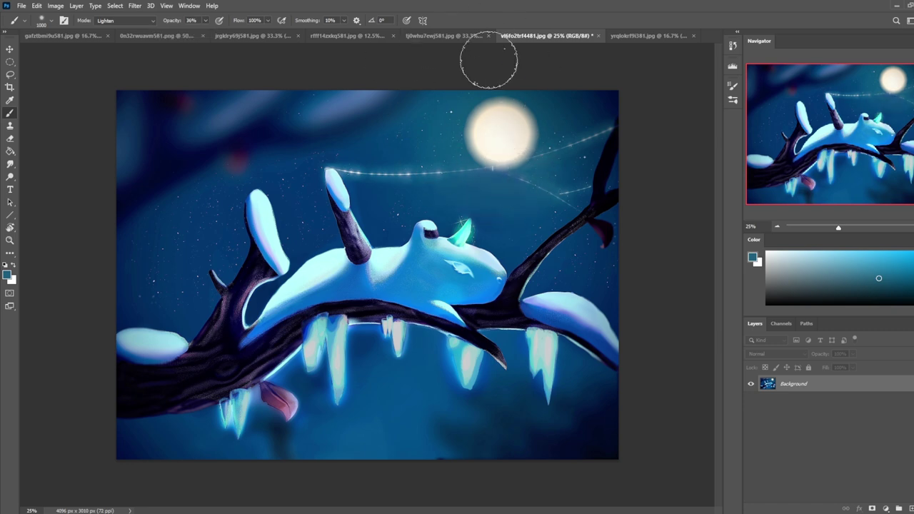
Brighten the moon and its surrounding glow with the Dodge tool on Highlights at 14% exposure and 1700 px.
{"action": "left_click", "coordinate": [10, 177]}
{"action": "mouse_move", "coordinate": [507, 140]}
{"action": "left_mouse_down"}
{"action": "mouse_move", "coordinate": [491, 133]}
{"action": "mouse_move", "coordinate": [516, 91]}
{"action": "left_mouse_up"}
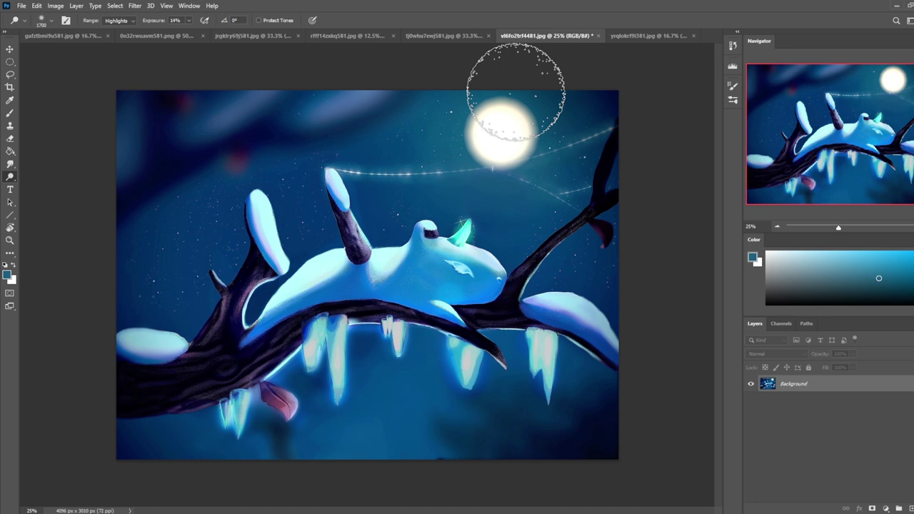
{"action": "mouse_move", "coordinate": [516, 91]}
{"action": "left_mouse_down"}
{"action": "mouse_move", "coordinate": [535, 117]}
{"action": "mouse_move", "coordinate": [508, 116]}
{"action": "mouse_move", "coordinate": [498, 135]}
{"action": "mouse_move", "coordinate": [549, 139]}
{"action": "left_mouse_up"}
{"action": "key", "text": "ctrl+minus"}
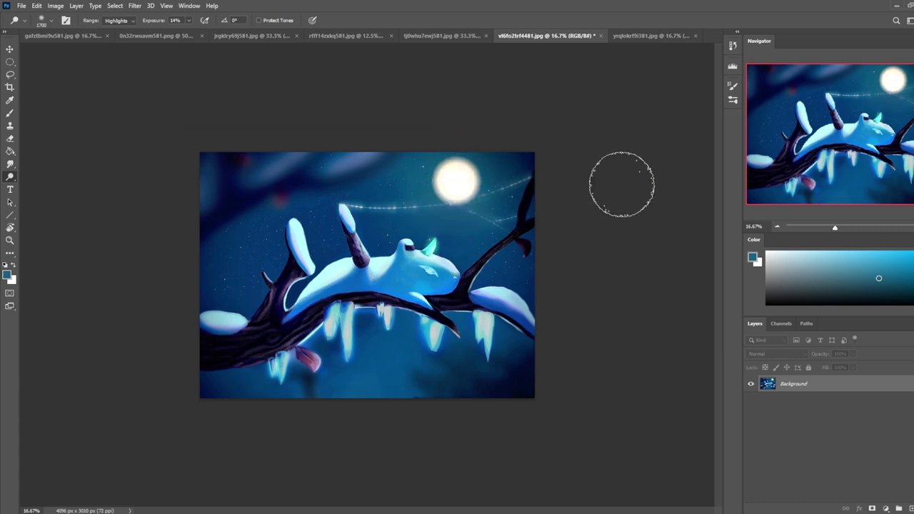
Paint a soft glow over the moon in Normal mode at 36% opacity with white sampled from it.
{"action": "key", "text": "b"}
{"action": "left_click", "coordinate": [463, 184], "text": "alt"}
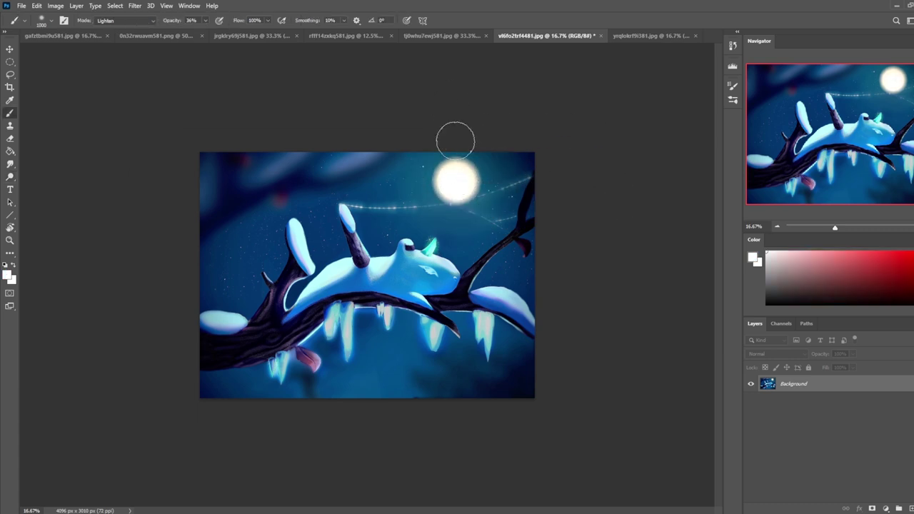
{"action": "left_click", "coordinate": [143, 20]}
{"action": "left_click", "coordinate": [146, 29]}
{"action": "left_click", "coordinate": [457, 180]}
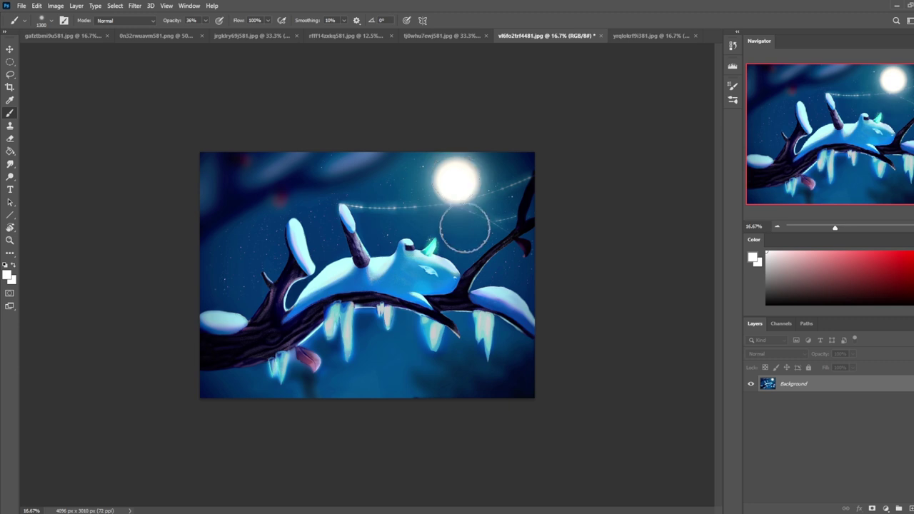
Shade the lower part of the creature's body in sampled blue using Darken mode and a 500 px brush.
{"action": "left_click", "coordinate": [361, 272], "text": "alt"}
{"action": "left_click", "coordinate": [135, 24]}
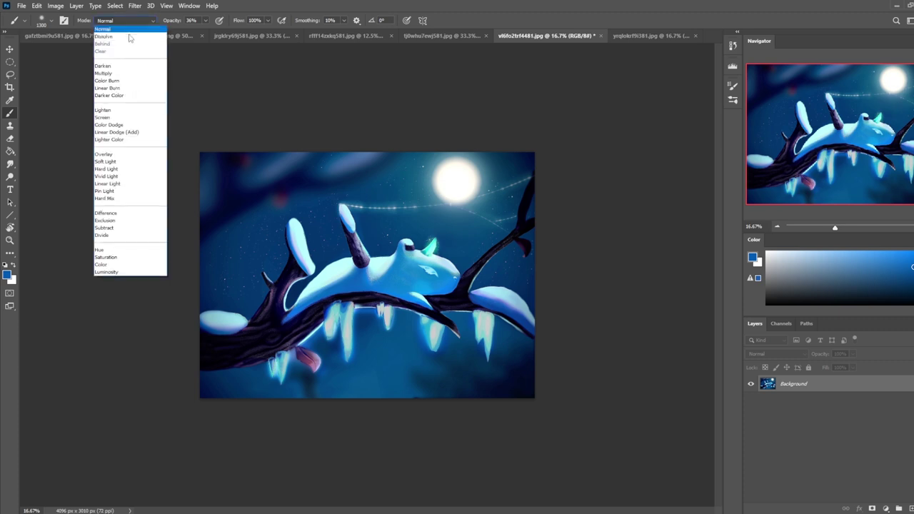
{"action": "left_click", "coordinate": [129, 66]}
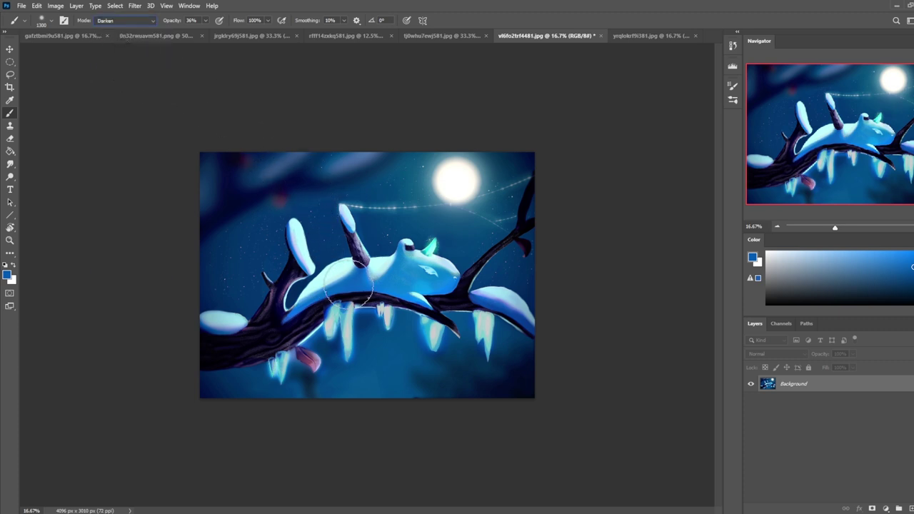
{"action": "key", "text": "bracketleft"}
{"action": "key", "text": "bracketleft"}
{"action": "key", "text": "bracketleft"}
{"action": "key", "text": "bracketleft"}
{"action": "key", "text": "bracketleft"}
{"action": "key", "text": "bracketleft"}
{"action": "key", "text": "bracketleft"}
{"action": "key", "text": "bracketleft"}
{"action": "key", "text": "bracketleft"}
{"action": "key", "text": "bracketleft"}
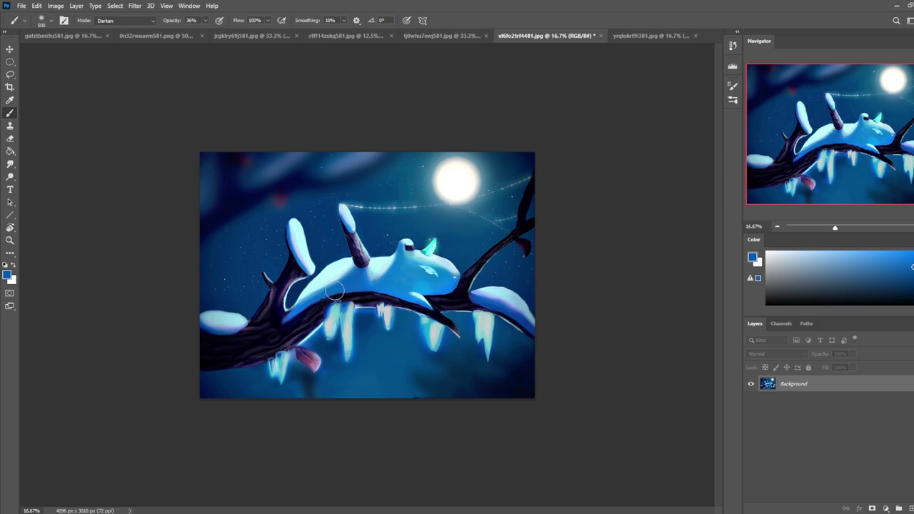
Repaint the creature's back and head in Normal mode at 600 px with pale cyan and blues sampled from its body.
{"action": "left_click", "coordinate": [146, 21]}
{"action": "left_click", "coordinate": [121, 31]}
{"action": "left_click", "coordinate": [383, 262], "text": "alt"}
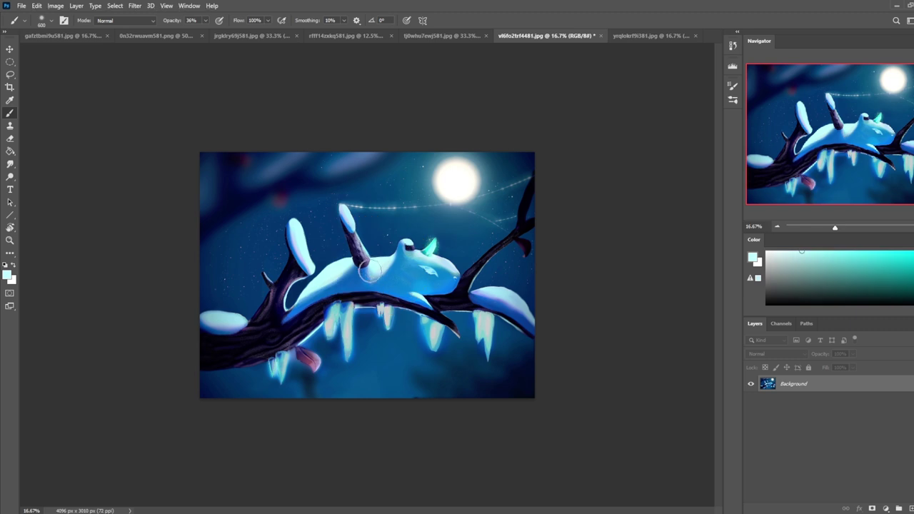
{"action": "left_click", "coordinate": [361, 275], "text": "alt"}
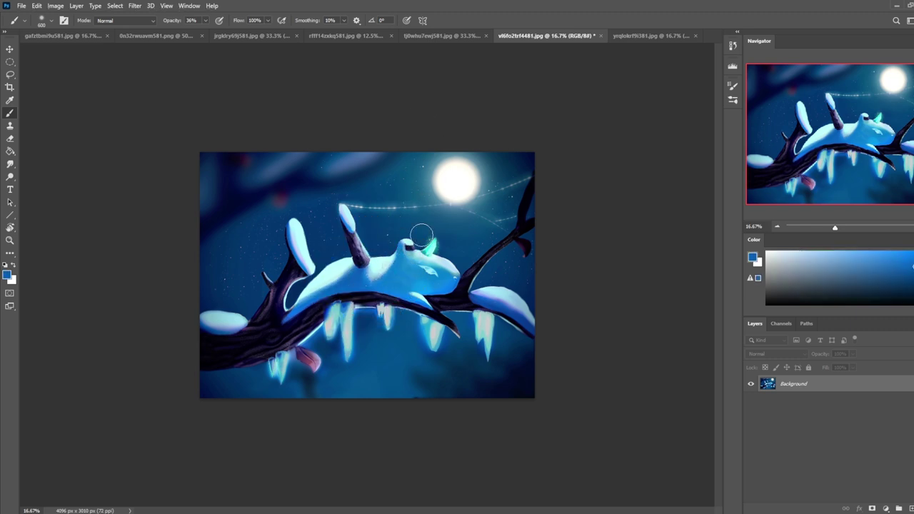
{"action": "left_click", "coordinate": [448, 265], "text": "alt"}
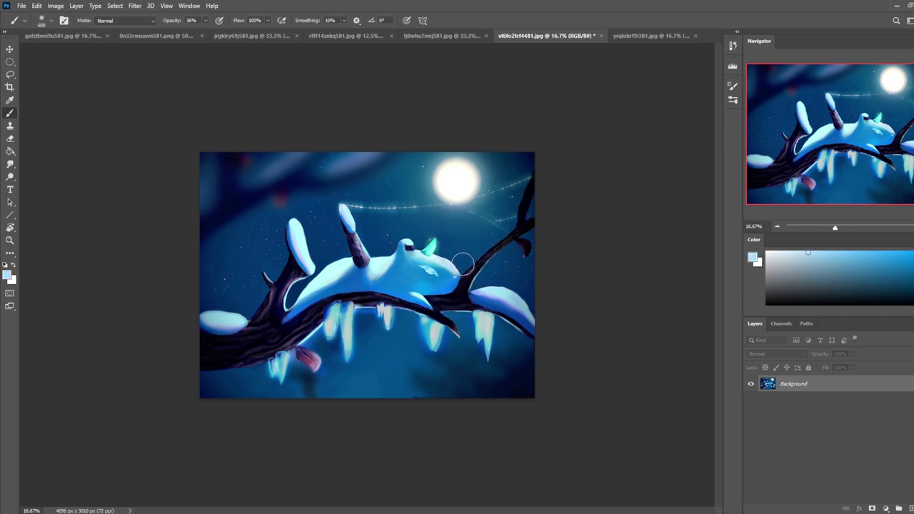
{"action": "left_click", "coordinate": [416, 295], "text": "alt"}
Dodge the highlights on the creature's head and belly at 14% exposure, varying the brush between 1000 and 1200 px.
{"action": "left_click", "coordinate": [10, 176]}
{"action": "key", "text": "bracketleft"}
{"action": "key", "text": "bracketleft"}
{"action": "key", "text": "bracketleft"}
{"action": "key", "text": "bracketleft"}
{"action": "key", "text": "bracketleft"}
{"action": "key", "text": "bracketleft"}
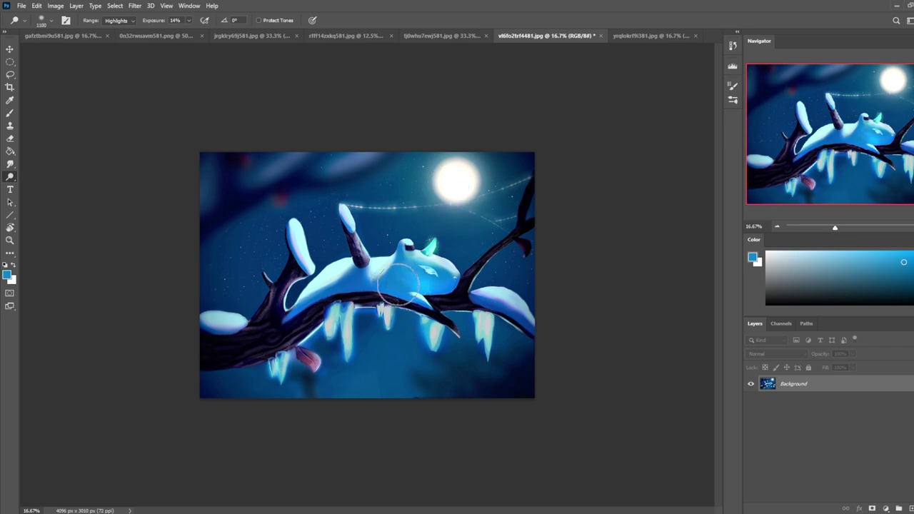
{"action": "key", "text": "bracketleft"}
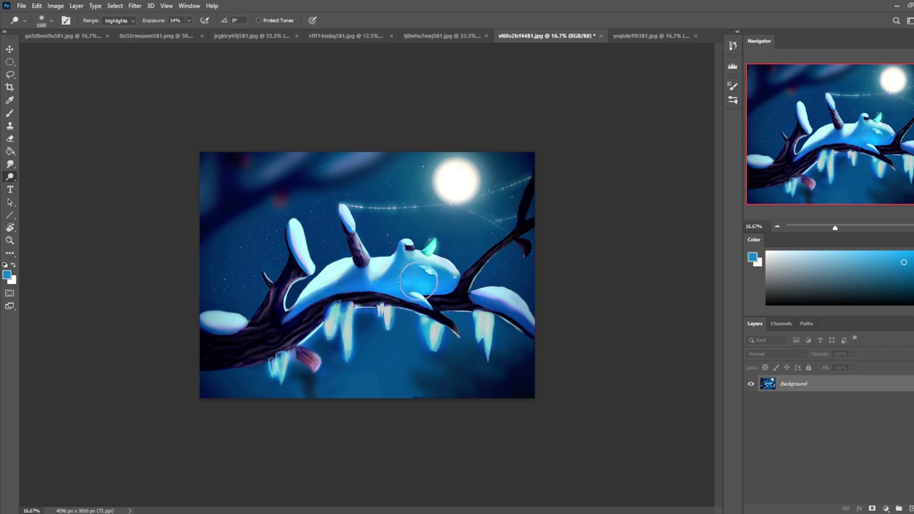
{"action": "key", "text": "bracketright"}
{"action": "key", "text": "bracketright"}
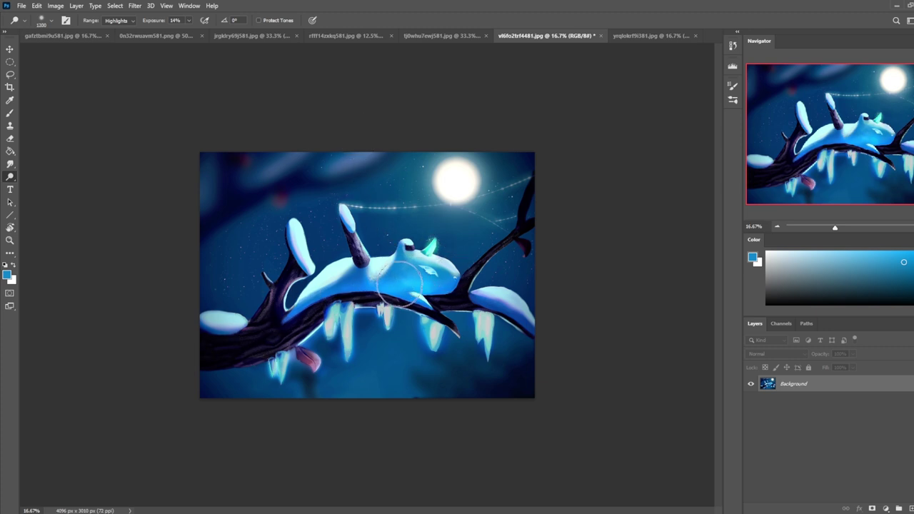
{"action": "key", "text": "bracketleft"}
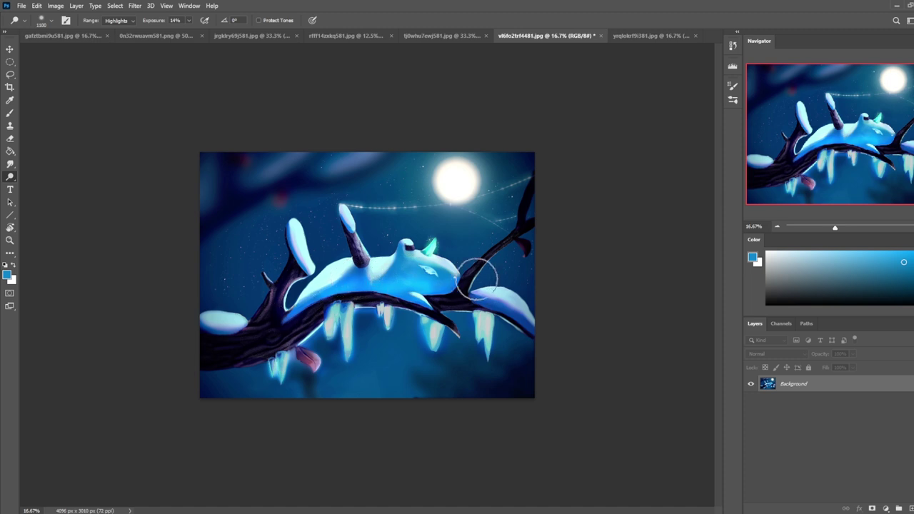
{"action": "mouse_move", "coordinate": [355, 283]}
{"action": "left_mouse_down"}
{"action": "mouse_move", "coordinate": [417, 279]}
{"action": "mouse_move", "coordinate": [348, 283]}
{"action": "mouse_move", "coordinate": [394, 276]}
{"action": "left_mouse_up"}
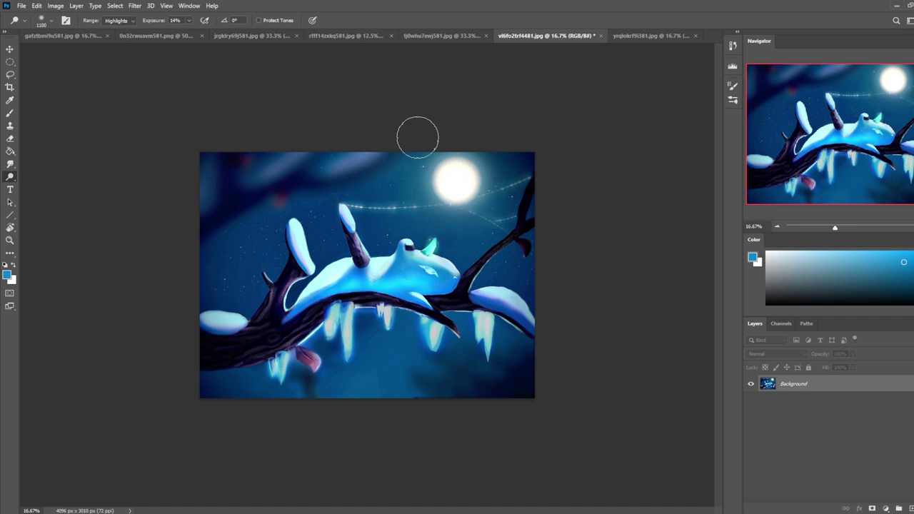
Copy the whole dodged image, revert to the last brush state before dodging, and paste the copy in place as a new layer.
{"action": "key", "text": "ctrl+a"}
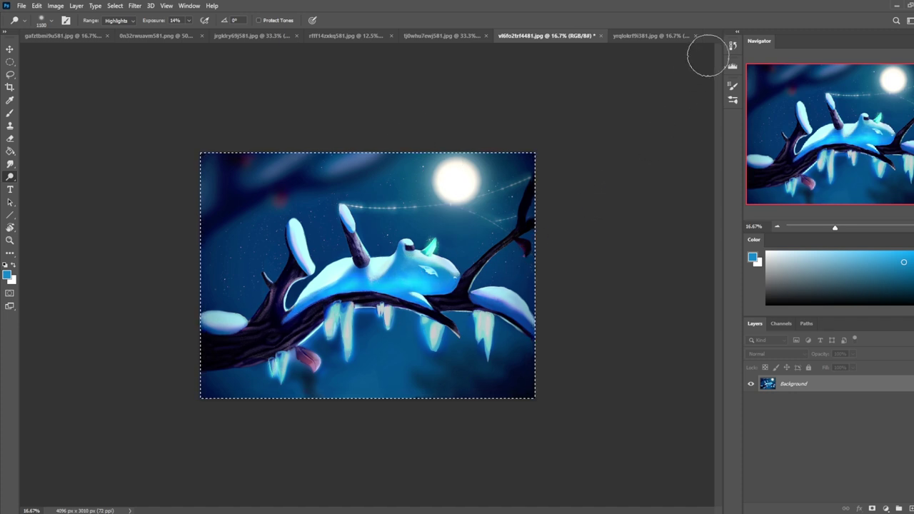
{"action": "left_click", "coordinate": [733, 45]}
{"action": "left_click", "coordinate": [651, 185]}
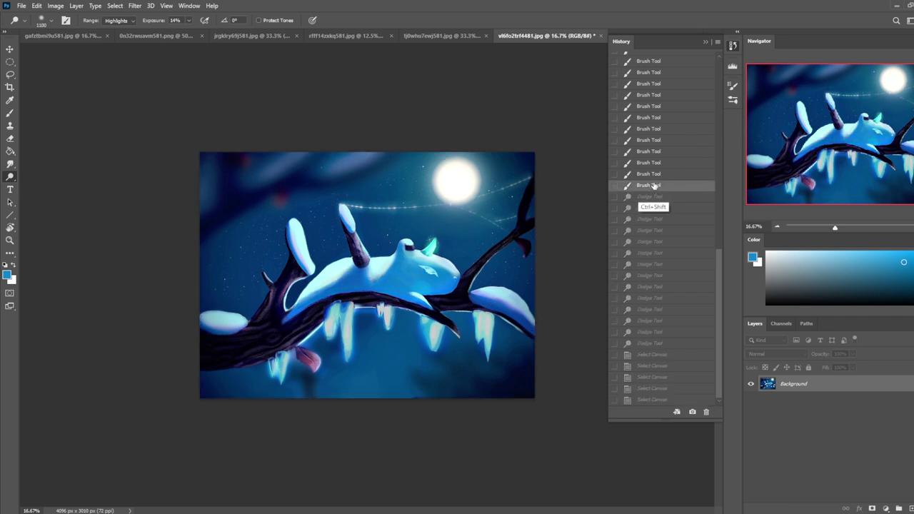
{"action": "key", "text": "ctrl+shift+v"}
{"action": "left_click", "coordinate": [704, 42]}
Partially erase the dodged layer around the creature's back with a 1300 px eraser at 50% opacity.
{"action": "key", "text": "e"}
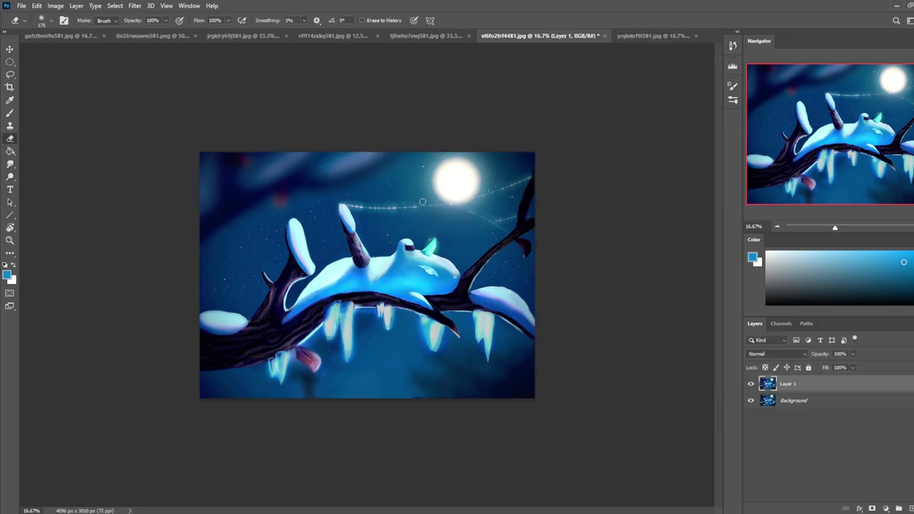
{"action": "key", "text": "bracketright"}
{"action": "key", "text": "bracketright"}
{"action": "key", "text": "bracketright"}
{"action": "key", "text": "bracketright"}
{"action": "key", "text": "bracketright"}
{"action": "key", "text": "bracketright"}
{"action": "key", "text": "bracketright"}
{"action": "key", "text": "bracketright"}
{"action": "key", "text": "bracketright"}
{"action": "key", "text": "bracketright"}
{"action": "key", "text": "bracketright"}
{"action": "key", "text": "bracketright"}
{"action": "key", "text": "bracketright"}
{"action": "key", "text": "bracketright"}
{"action": "key", "text": "bracketright"}
{"action": "key", "text": "bracketright"}
{"action": "key", "text": "]"}
{"action": "left_click", "coordinate": [165, 20]}
{"action": "left_click_drag", "start_coordinate": [149, 32], "coordinate": [141, 32]}
{"action": "key", "text": "["}
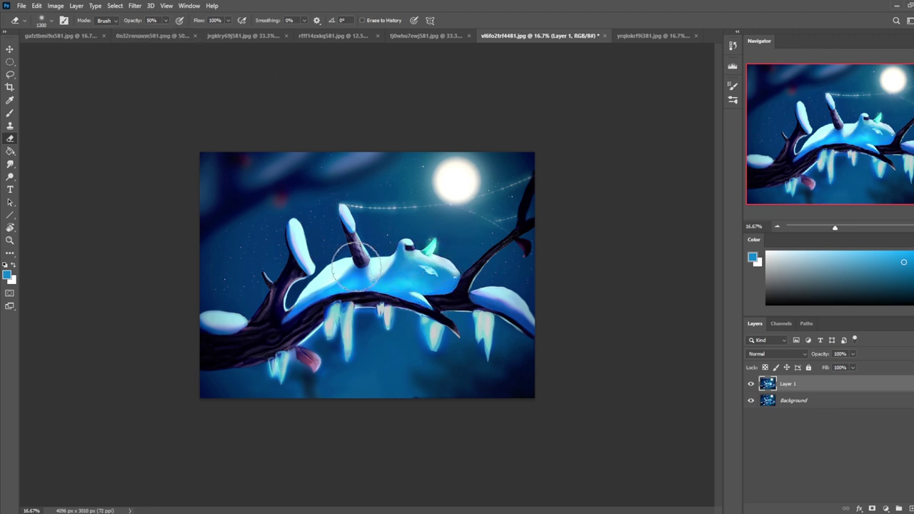
Erase the dodged layer over the branch and the neighbouring snow, adjusting the eraser between 1000 and 1400 px.
{"action": "key", "text": "bracketleft"}
{"action": "key", "text": "bracketleft"}
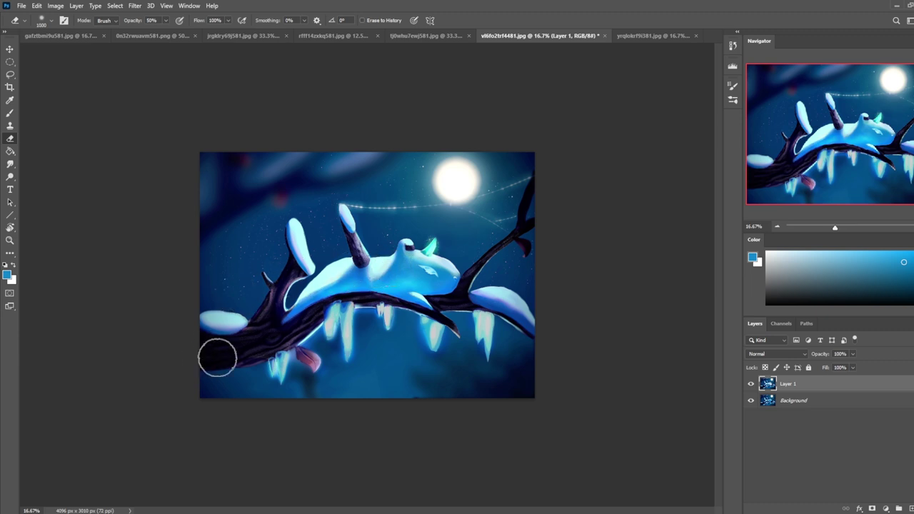
{"action": "key", "text": "]"}
{"action": "key", "text": "]"}
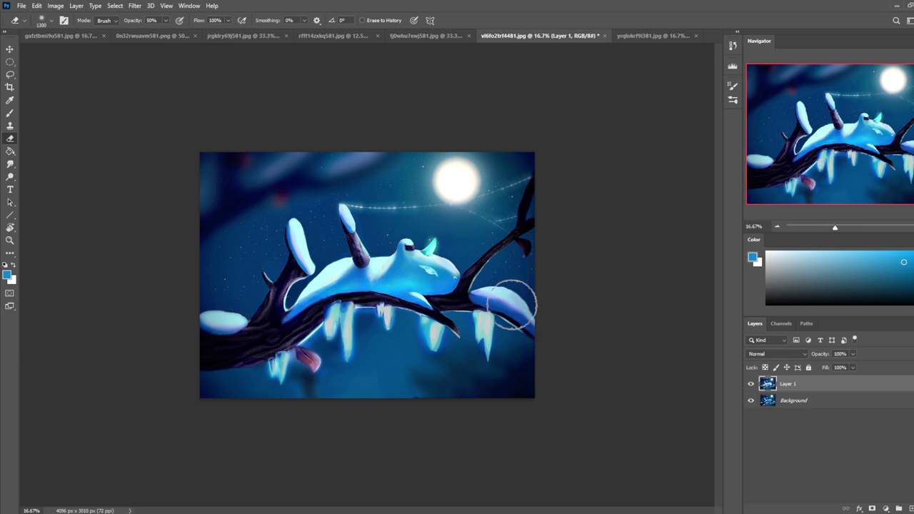
{"action": "key", "text": "]"}
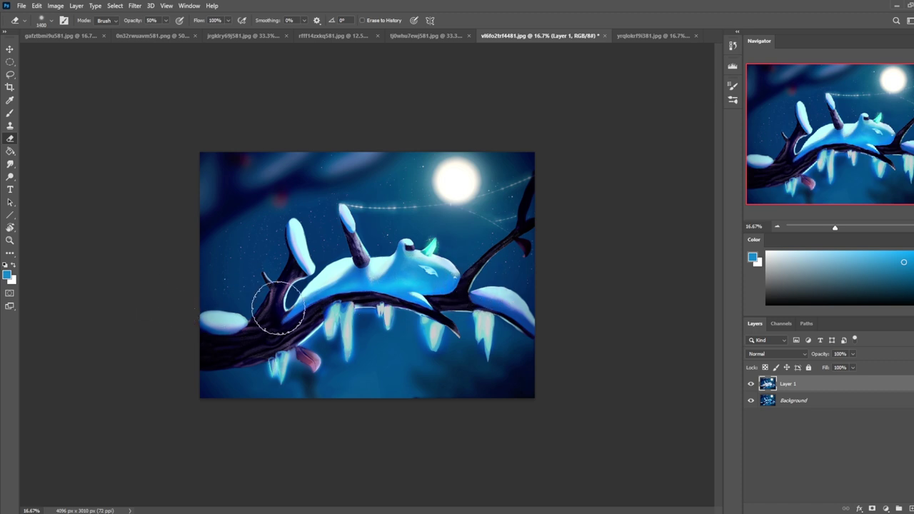
Intensify the blue of the creature's belly with the Sponge tool in Saturate mode at 400 px.
{"action": "left_click", "coordinate": [10, 175]}
{"action": "right_click", "coordinate": [10, 175]}
{"action": "left_click", "coordinate": [43, 192]}
{"action": "left_click", "coordinate": [116, 20]}
{"action": "left_click", "coordinate": [118, 32]}
{"action": "key", "text": "bracketright"}
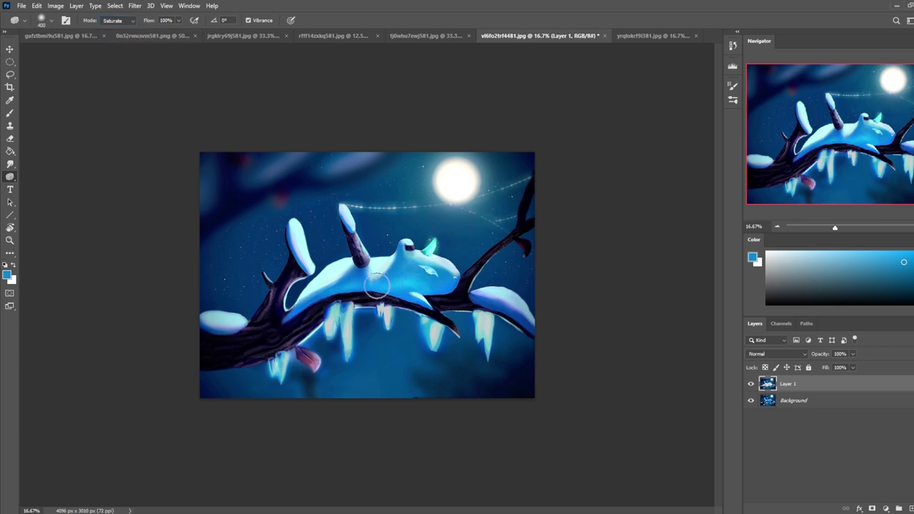
Merge Layer 1 down into the background and saturate small details on the creature's head with a 90 px sponge.
{"action": "right_click", "coordinate": [810, 391]}
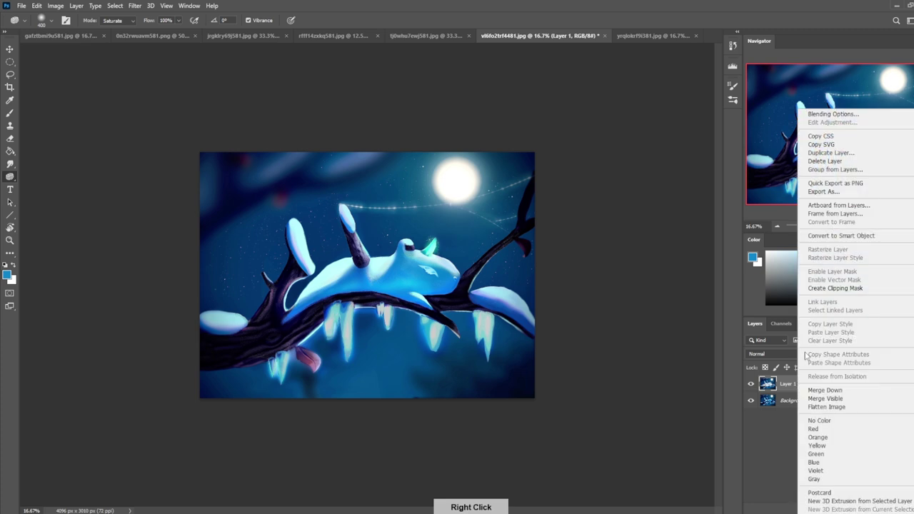
{"action": "left_click", "coordinate": [822, 393]}
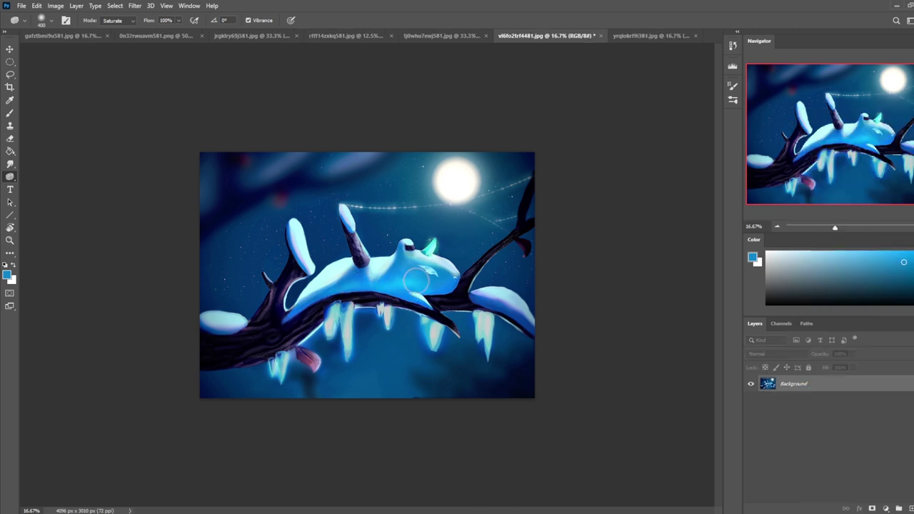
{"action": "key", "text": "bracketleft"}
{"action": "key", "text": "bracketleft"}
{"action": "key", "text": "bracketleft"}
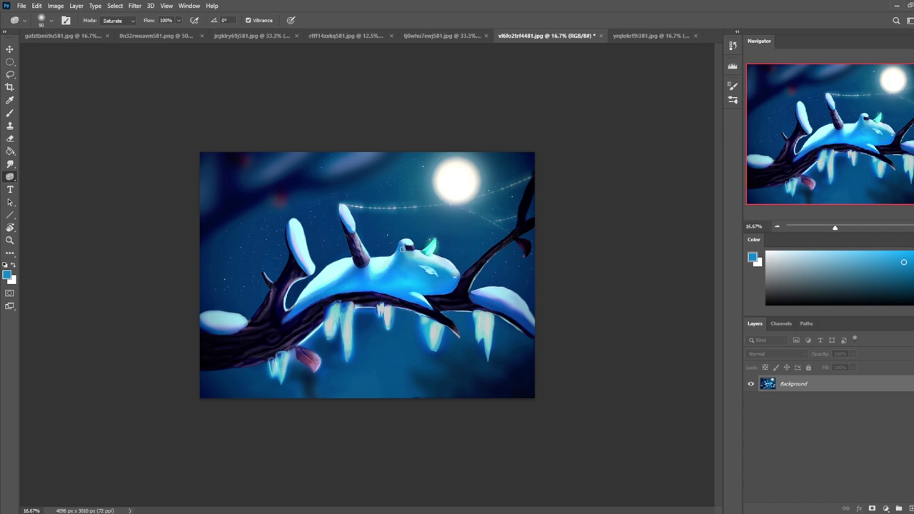
Blend the creature's painted snow with the Smudge tool at 6% strength and 45 px.
{"action": "key", "text": "b"}
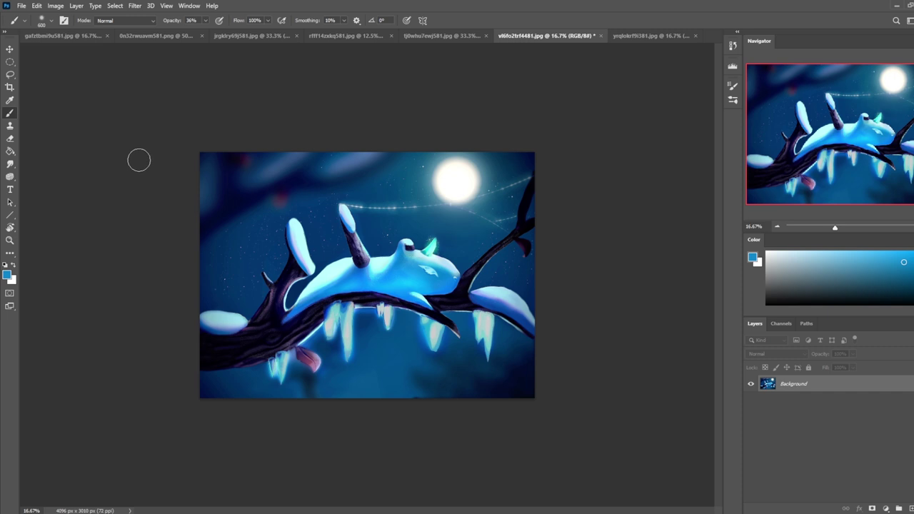
{"action": "left_click", "coordinate": [11, 166]}
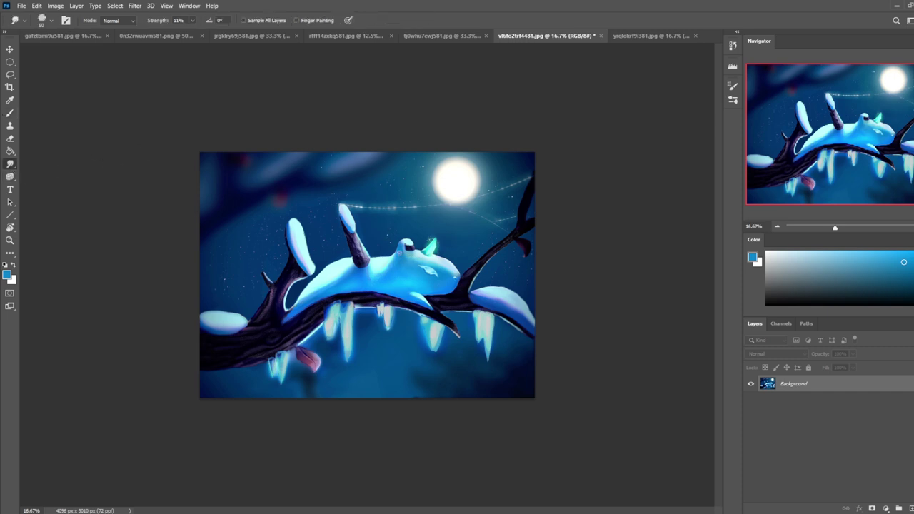
{"action": "left_click", "coordinate": [192, 21]}
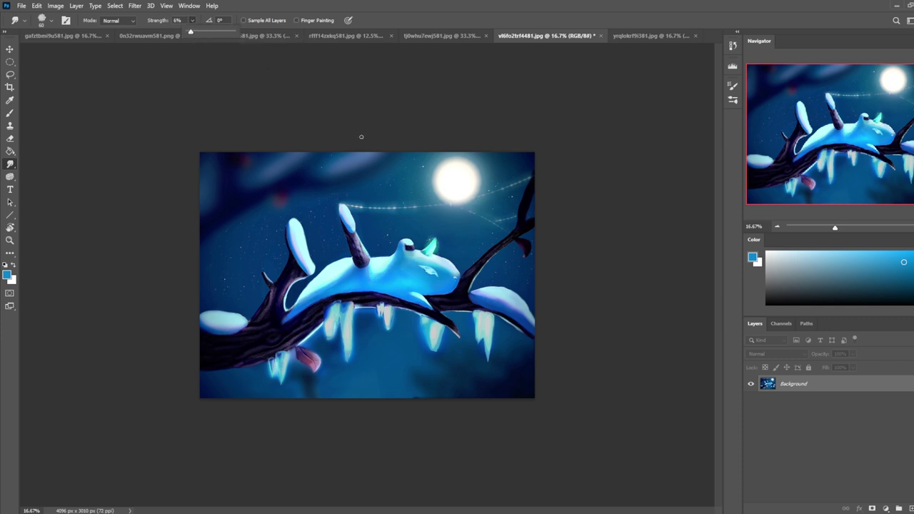
{"action": "key", "text": "bracketleft"}
{"action": "key", "text": "bracketleft"}
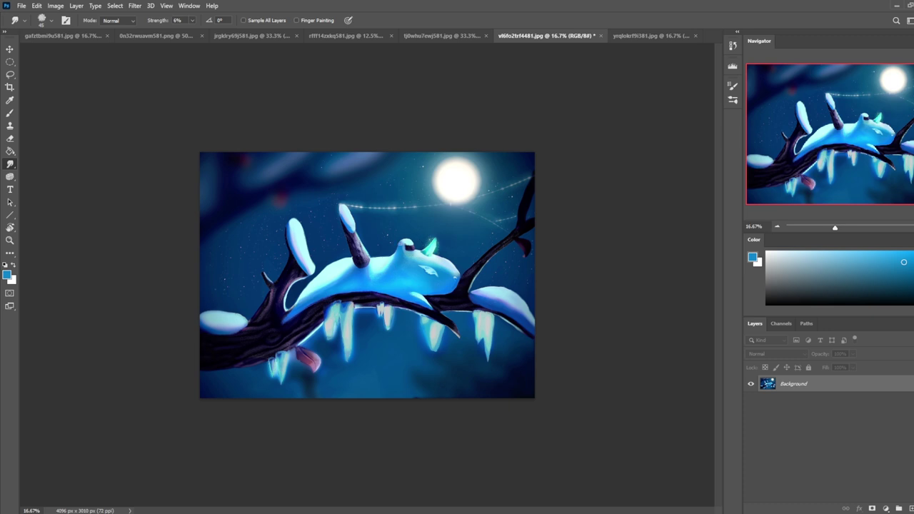
Touch up the creature's body beside the branch horn with a 600 px brush in light blue and pale cyan sampled from it.
{"action": "key", "text": "b"}
{"action": "left_click", "coordinate": [366, 297], "text": "alt"}
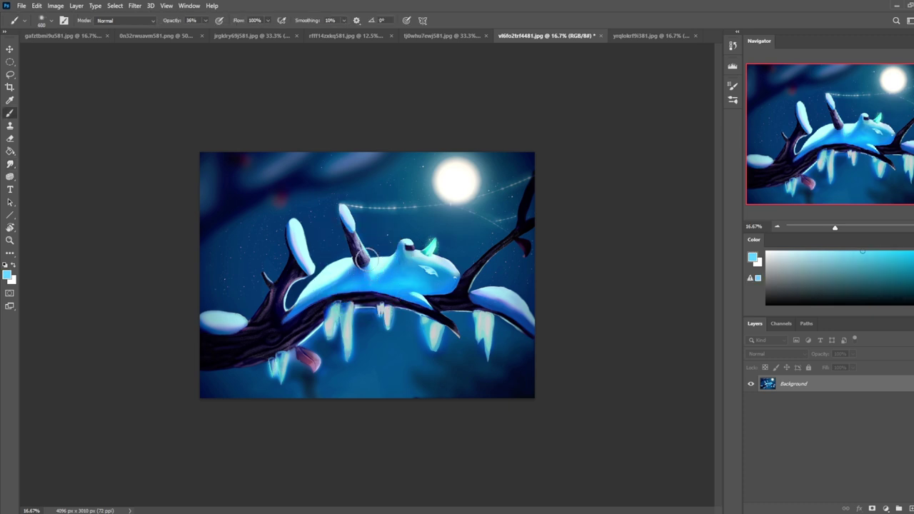
{"action": "left_click", "coordinate": [379, 284], "text": "alt"}
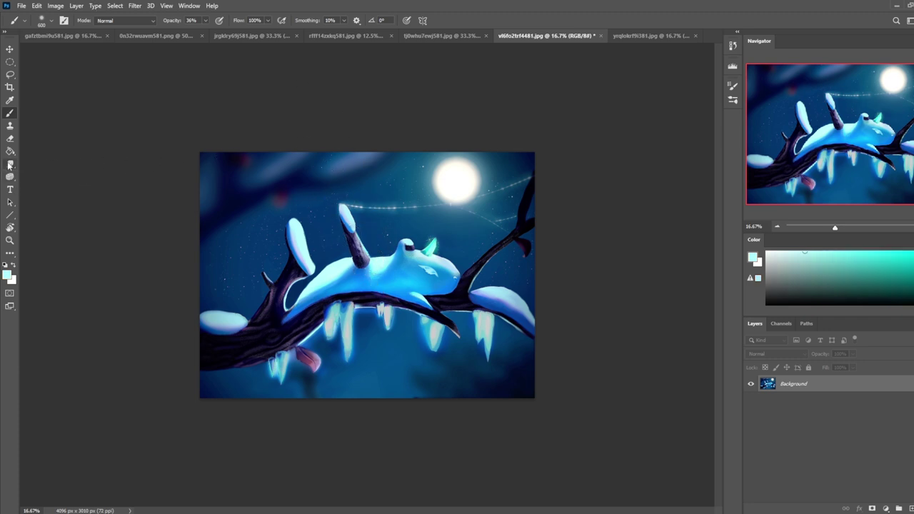
Smudge the creature's snow at 6% strength and sample its pale blue for a 400 px brush.
{"action": "left_click", "coordinate": [10, 164]}
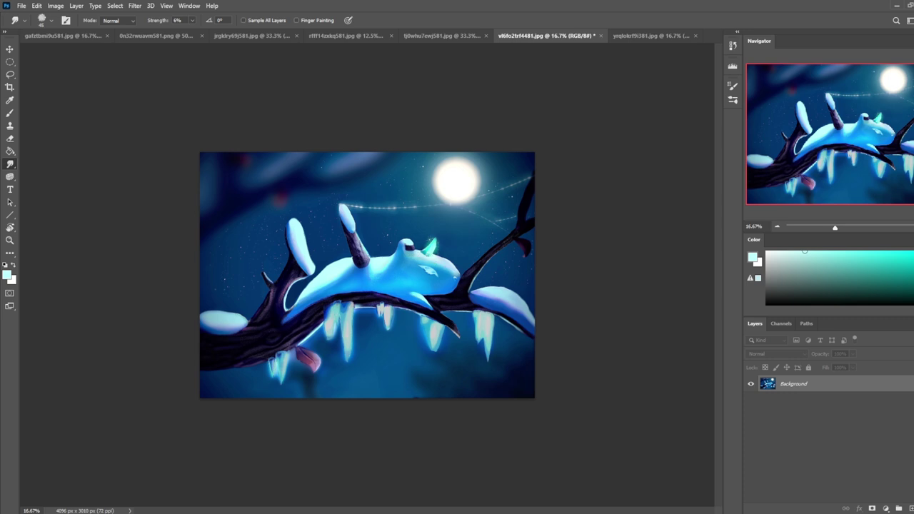
{"action": "key", "text": "b"}
{"action": "left_click", "coordinate": [432, 275], "text": "alt"}
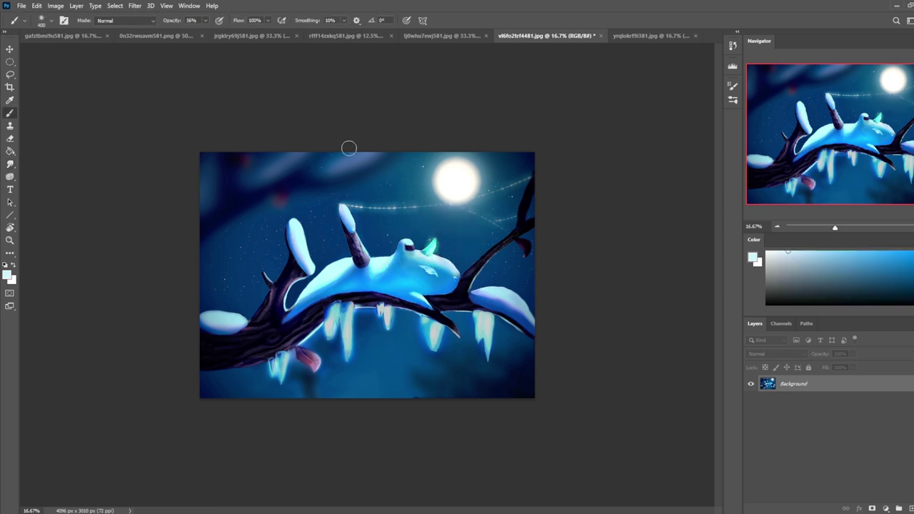
Add a new layer and prepare a 900 px brush at 84% opacity in a dark purple sampled from the branch.
{"action": "left_click", "coordinate": [205, 22]}
{"action": "left_click_drag", "start_coordinate": [223, 36], "coordinate": [285, 36]}
{"action": "left_click", "coordinate": [396, 301], "text": "alt"}
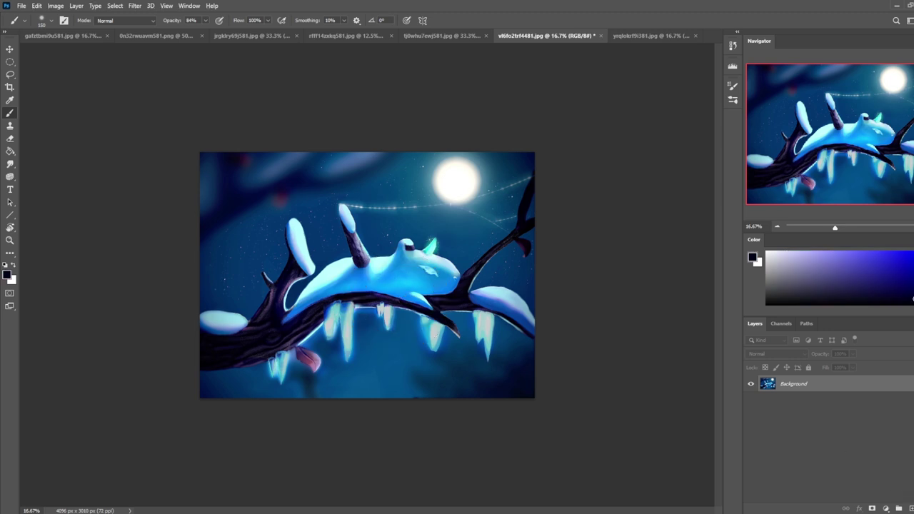
{"action": "key", "text": "ctrl+shift+alt+n"}
{"action": "key", "text": "bracketright"}
{"action": "key", "text": "bracketright"}
{"action": "key", "text": "bracketright"}
{"action": "key", "text": "bracketright"}
{"action": "key", "text": "bracketright"}
{"action": "key", "text": "bracketright"}
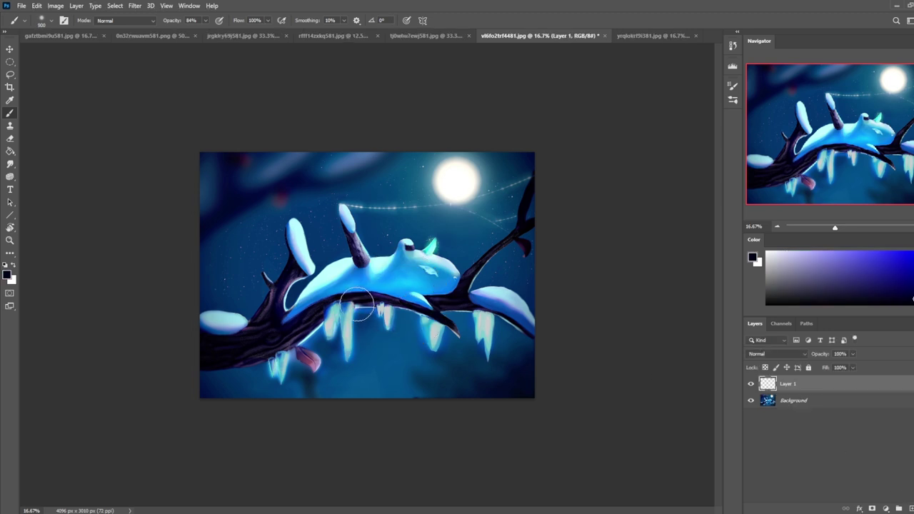
{"action": "left_click", "coordinate": [322, 313], "text": "alt"}
{"action": "left_click", "coordinate": [321, 318], "text": "alt"}
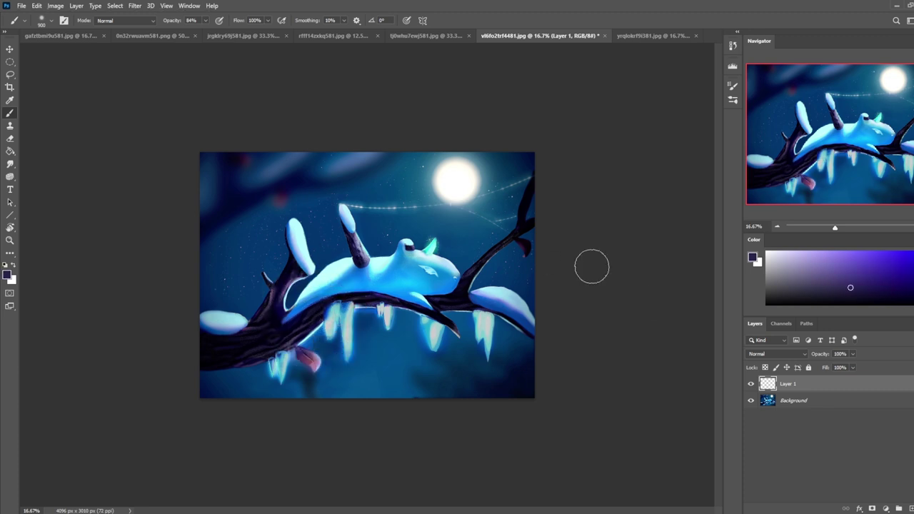
Set Layer 1 to Darken and paint over the icicle tops with blue from the creature and dark navy from the branch.
{"action": "left_click", "coordinate": [761, 353]}
{"action": "left_click", "coordinate": [763, 299]}
{"action": "left_click", "coordinate": [391, 270], "text": "alt"}
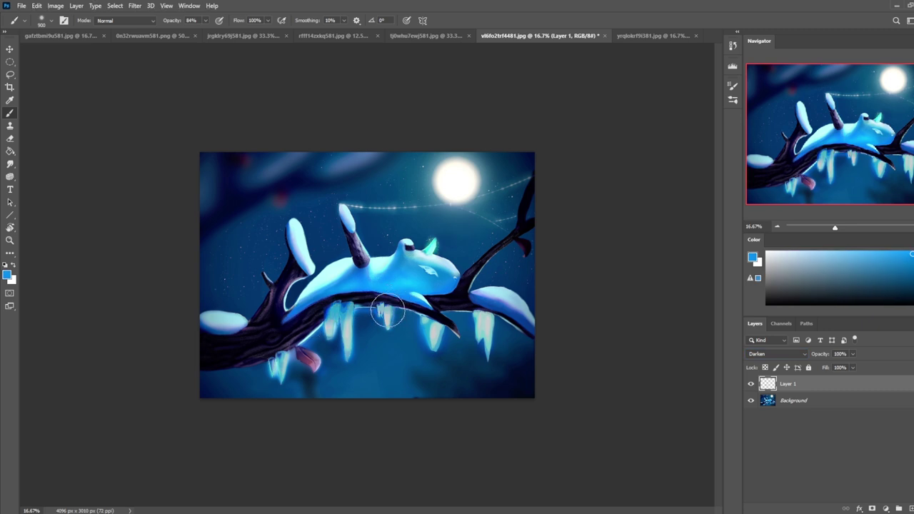
{"action": "left_click", "coordinate": [306, 331]}
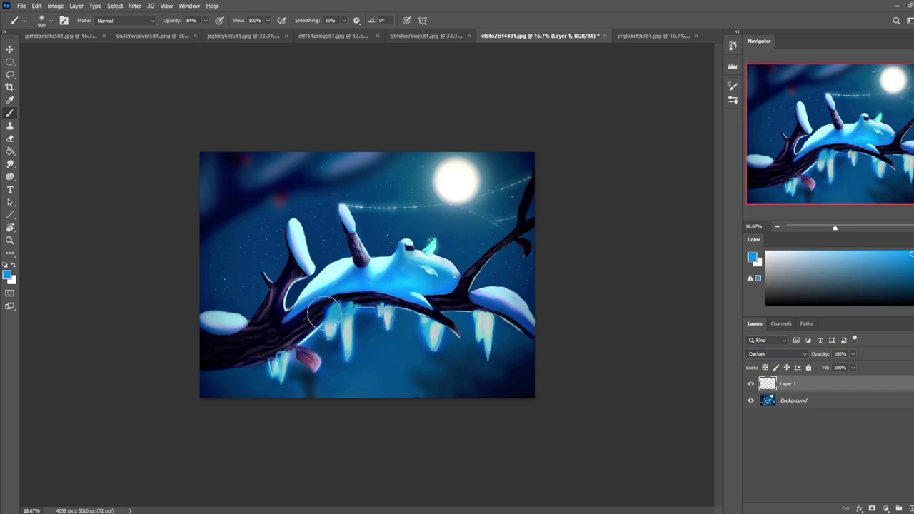
{"action": "left_click", "coordinate": [427, 319]}
{"action": "left_click", "coordinate": [495, 318]}
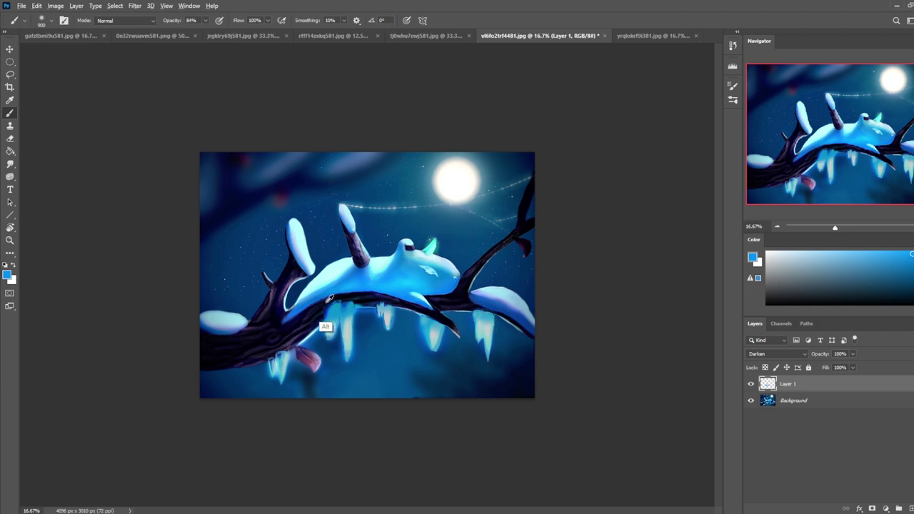
{"action": "left_click", "coordinate": [322, 328], "text": "alt"}
{"action": "mouse_move", "coordinate": [355, 301]}
{"action": "left_mouse_down"}
{"action": "mouse_move", "coordinate": [298, 324]}
{"action": "mouse_move", "coordinate": [353, 300]}
{"action": "mouse_move", "coordinate": [327, 308]}
{"action": "mouse_move", "coordinate": [350, 300]}
{"action": "mouse_move", "coordinate": [313, 338]}
{"action": "mouse_move", "coordinate": [394, 305]}
{"action": "mouse_move", "coordinate": [300, 309]}
{"action": "left_mouse_up"}
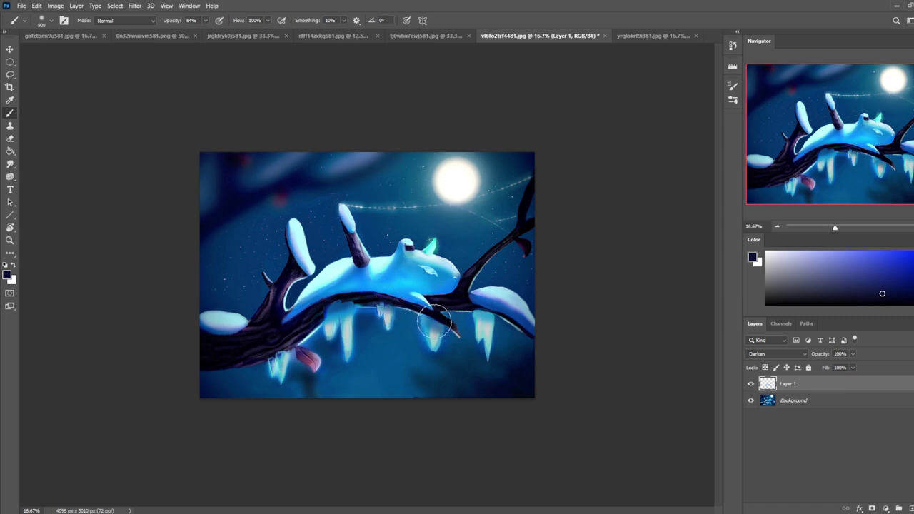
Erase excess paint around the icicles at 50% opacity with an 80 px textured brush, compare Layer 1 on and off, and choose a soft eraser.
{"action": "key", "text": "e"}
{"action": "right_click", "coordinate": [386, 260]}
{"action": "double_click", "coordinate": [449, 371]}
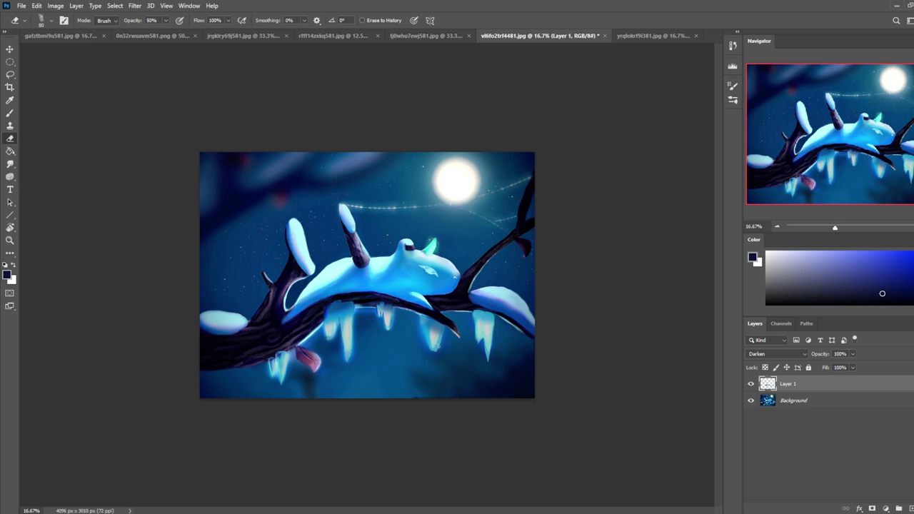
{"action": "left_click", "coordinate": [752, 385]}
{"action": "left_click", "coordinate": [752, 385]}
{"action": "right_click", "coordinate": [504, 308]}
{"action": "left_click", "coordinate": [543, 312]}
{"action": "left_click", "coordinate": [566, 117]}
Refine the icicle shading on Layer 1, alternating a 500 px brush in sampled blues with a 300 px eraser.
{"action": "key", "text": "b"}
{"action": "left_click", "coordinate": [441, 319], "text": "alt"}
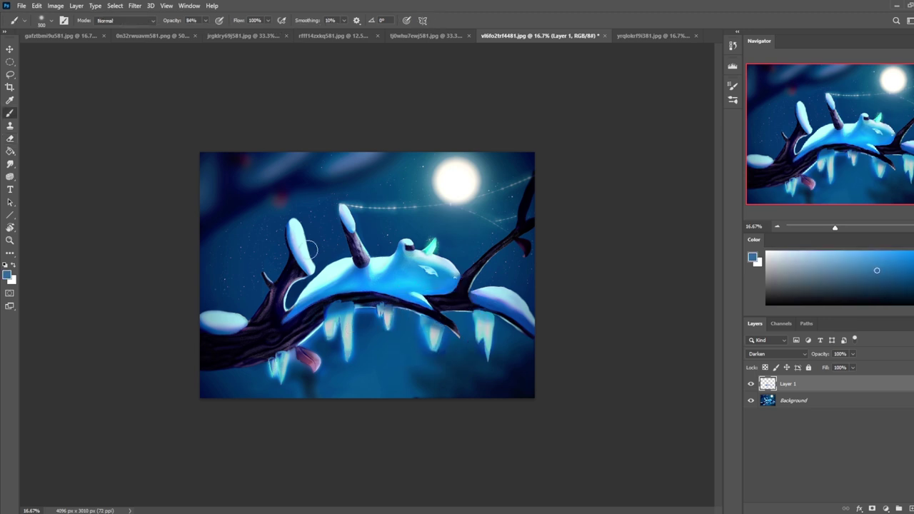
{"action": "left_click", "coordinate": [342, 340], "text": "alt"}
{"action": "key", "text": "e"}
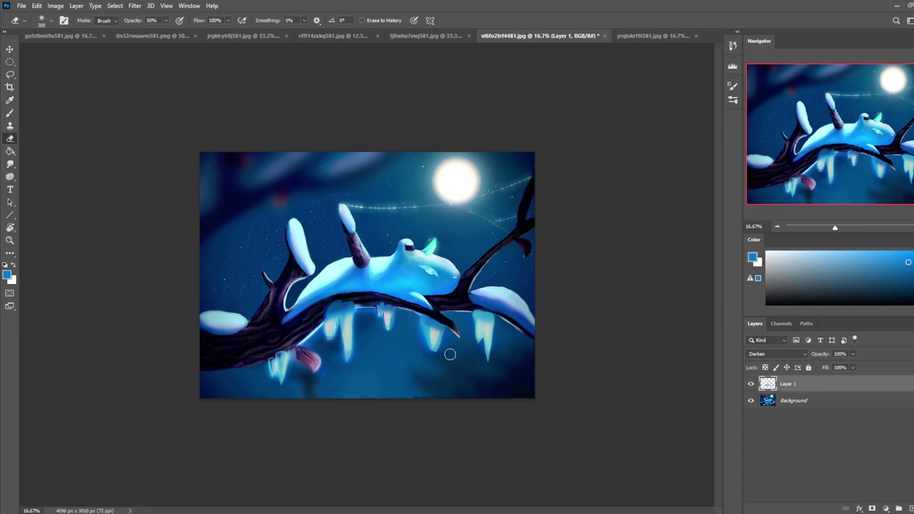
{"action": "key", "text": "b"}
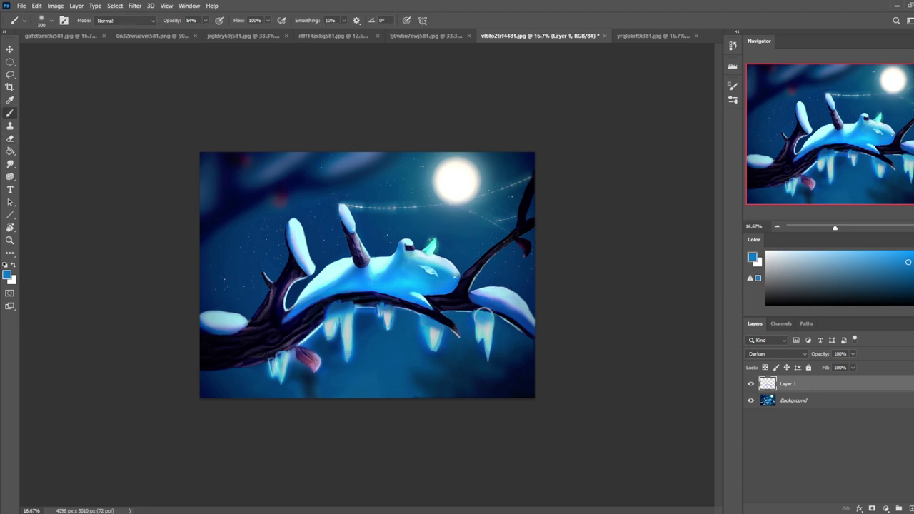
{"action": "key", "text": "e"}
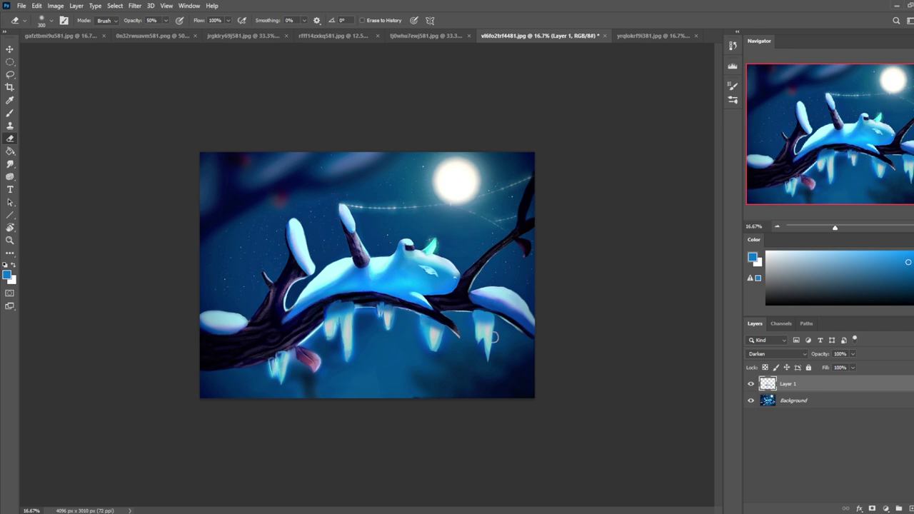
Darken the icicle tops with dark navy from the branch at 31% opacity and merge Layer 1 down into the background.
{"action": "key", "text": "b"}
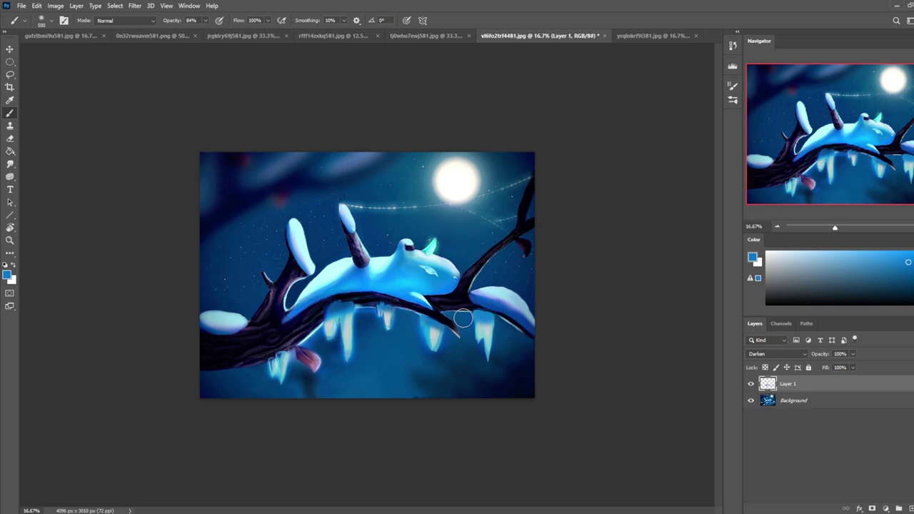
{"action": "left_click", "coordinate": [391, 306], "text": "alt"}
{"action": "left_click", "coordinate": [205, 20]}
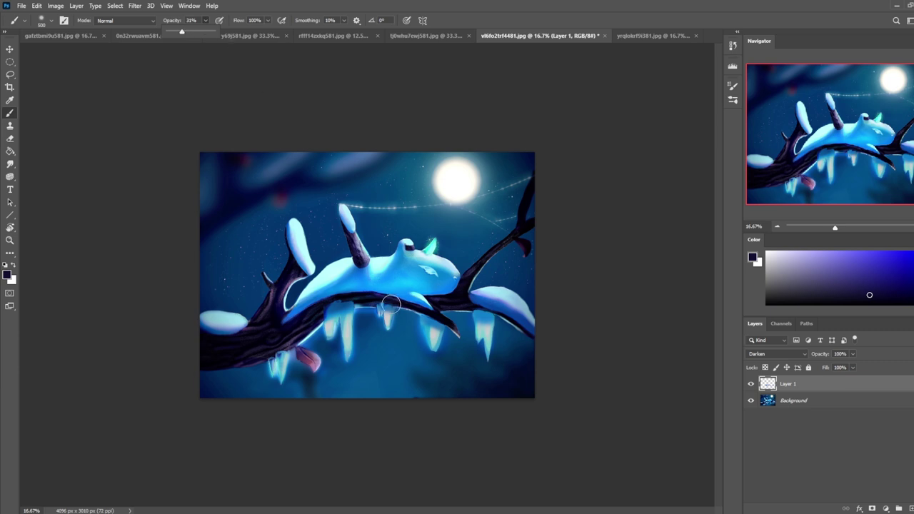
{"action": "left_click", "coordinate": [335, 301]}
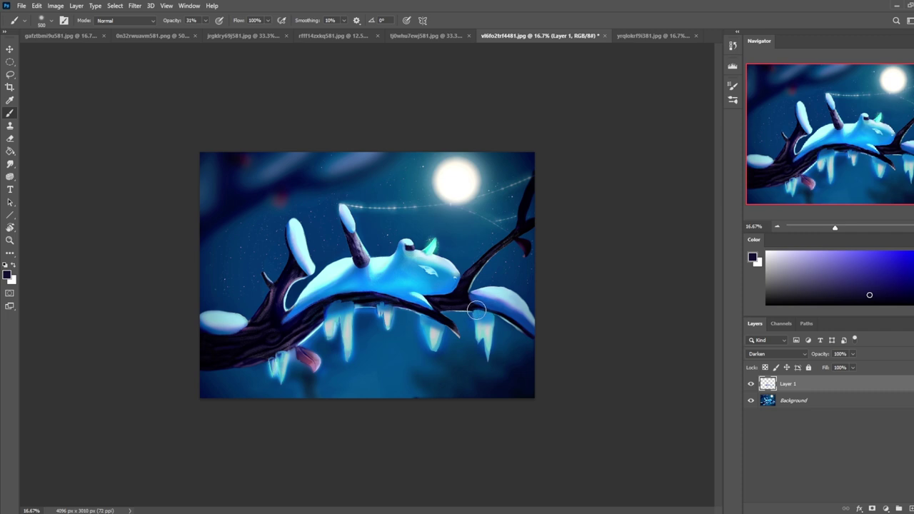
{"action": "right_click", "coordinate": [790, 385]}
{"action": "left_click", "coordinate": [840, 390]}
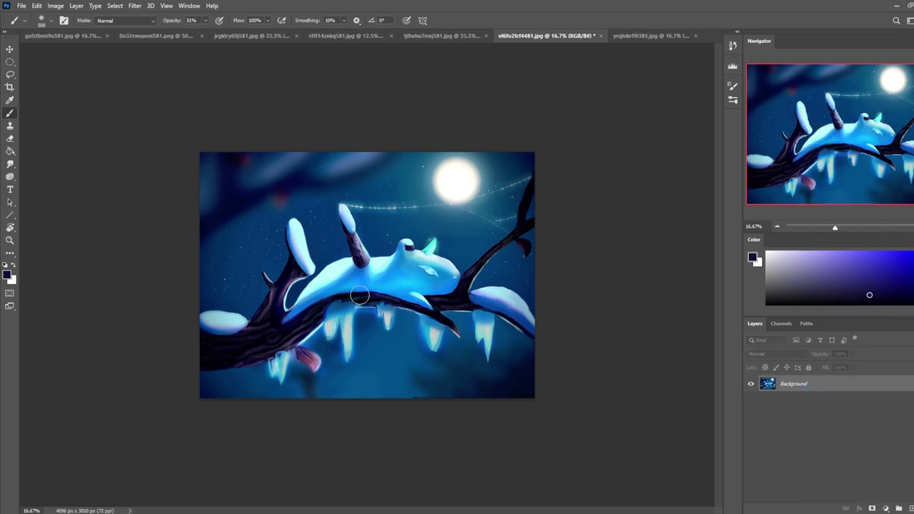
Paint out the glow around the icicles in sampled background blue with a textured brush at 89% opacity, enlarged from 80 to 200 px.
{"action": "right_click", "coordinate": [429, 335]}
{"action": "double_click", "coordinate": [473, 372]}
{"action": "left_click", "coordinate": [422, 336], "text": "alt"}
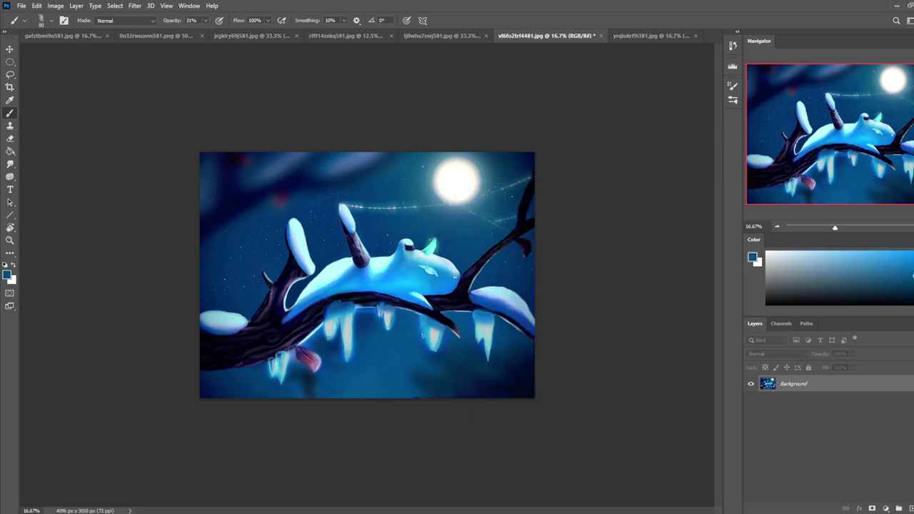
{"action": "left_click", "coordinate": [205, 20]}
{"action": "key", "text": "bracketright"}
{"action": "key", "text": "bracketright"}
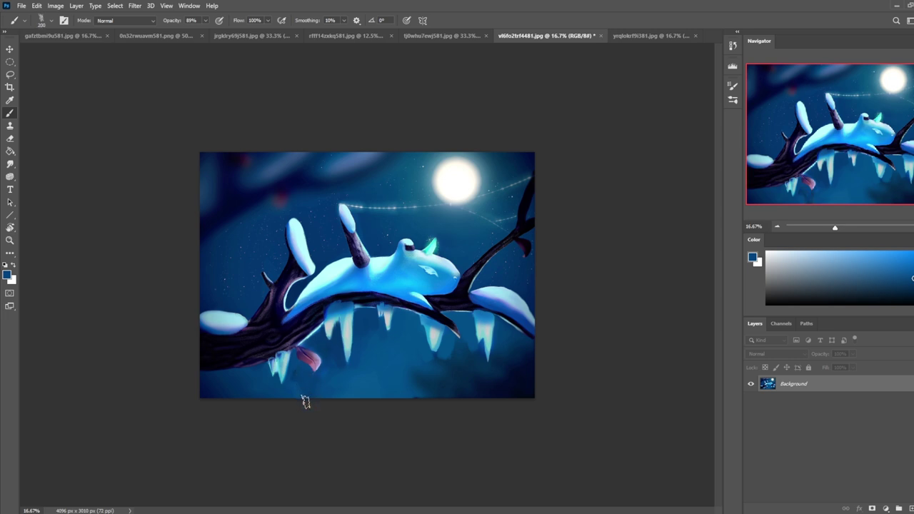
Touch up the icicle tops with a 45 px textured brush in blues sampled beneath the branch.
{"action": "key", "text": "["}
{"action": "key", "text": "["}
{"action": "left_click", "coordinate": [341, 313], "text": "alt"}
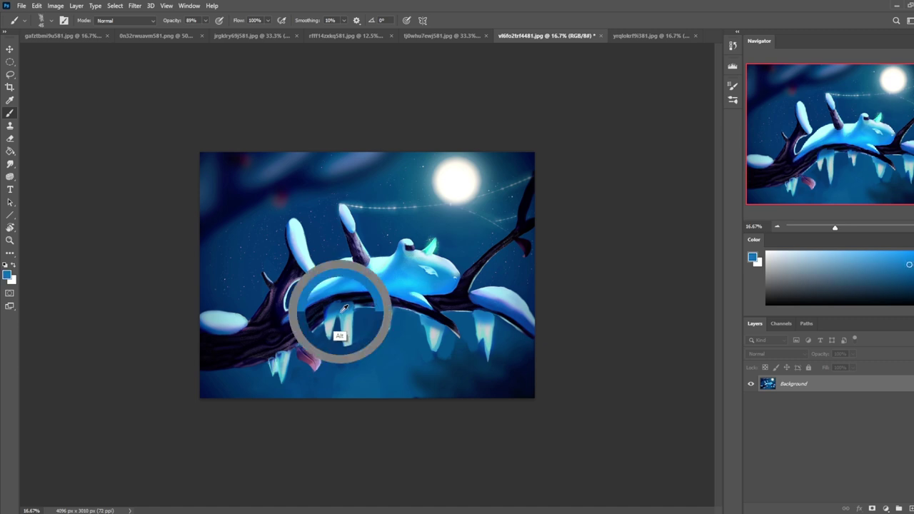
{"action": "left_click", "coordinate": [346, 308], "text": "alt"}
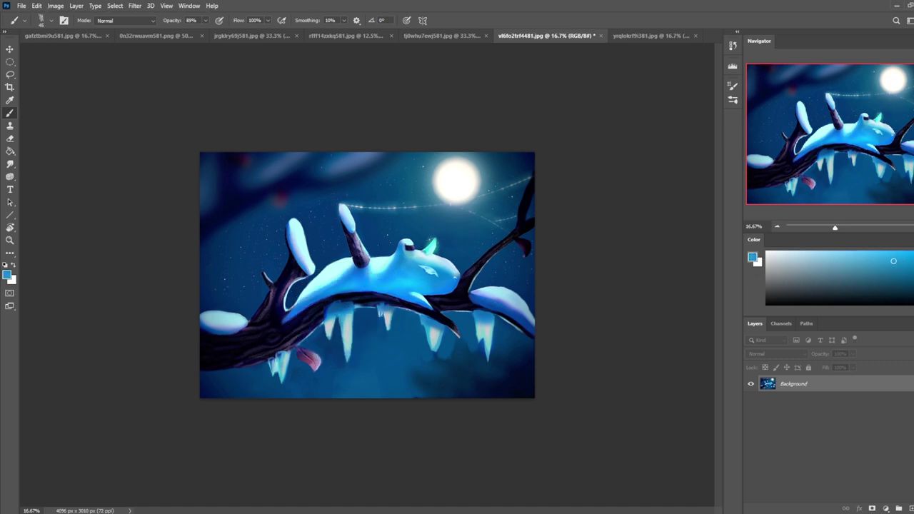
Repaint the background below the branch in sampled dark blues with the textured brush, enlarging it from 150 to 300 px.
{"action": "left_click", "coordinate": [382, 328], "text": "alt"}
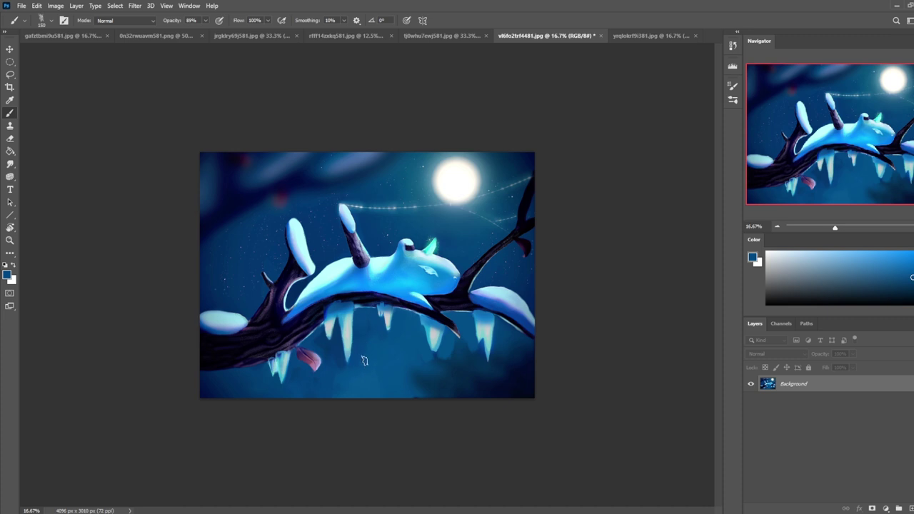
{"action": "key", "text": "l"}
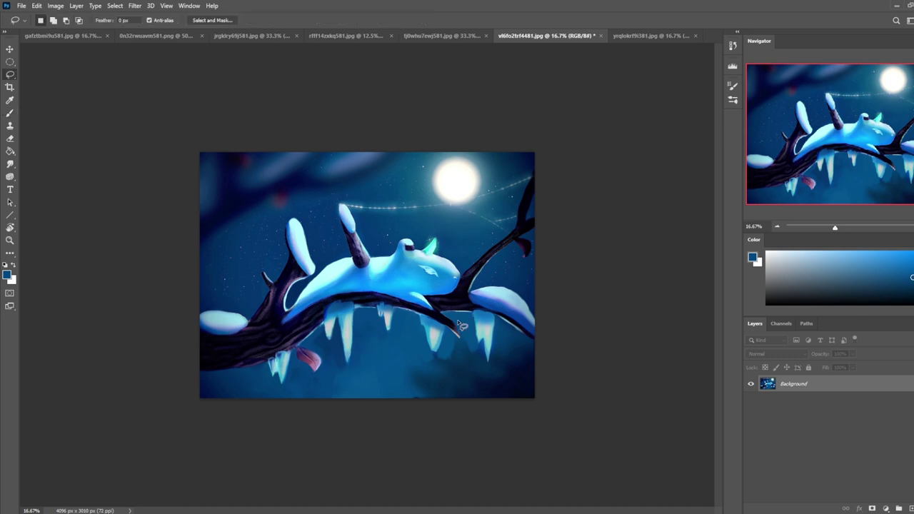
{"action": "key", "text": "b"}
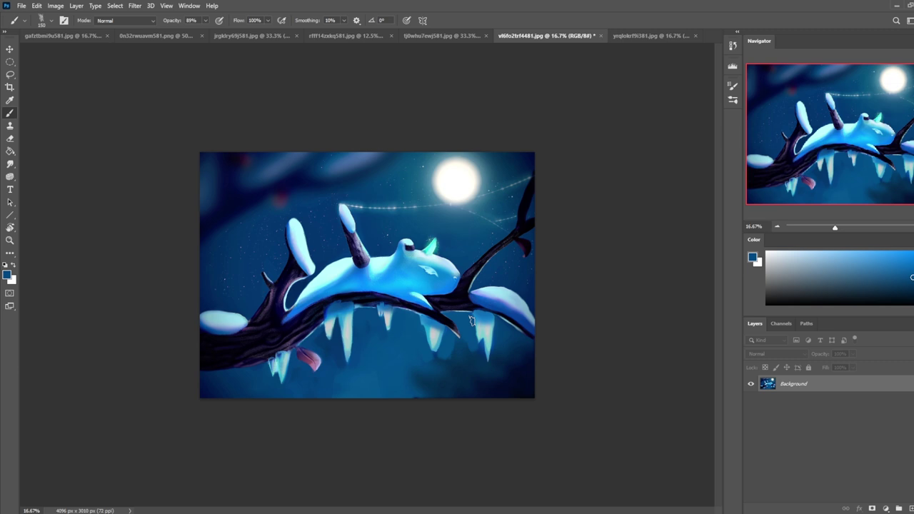
{"action": "left_click", "coordinate": [413, 349], "text": "alt"}
{"action": "key", "text": "bracketright"}
{"action": "key", "text": "bracketright"}
{"action": "key", "text": "bracketright"}
{"action": "key", "text": "bracketright"}
{"action": "key", "text": "bracketright"}
{"action": "key", "text": "bracketright"}
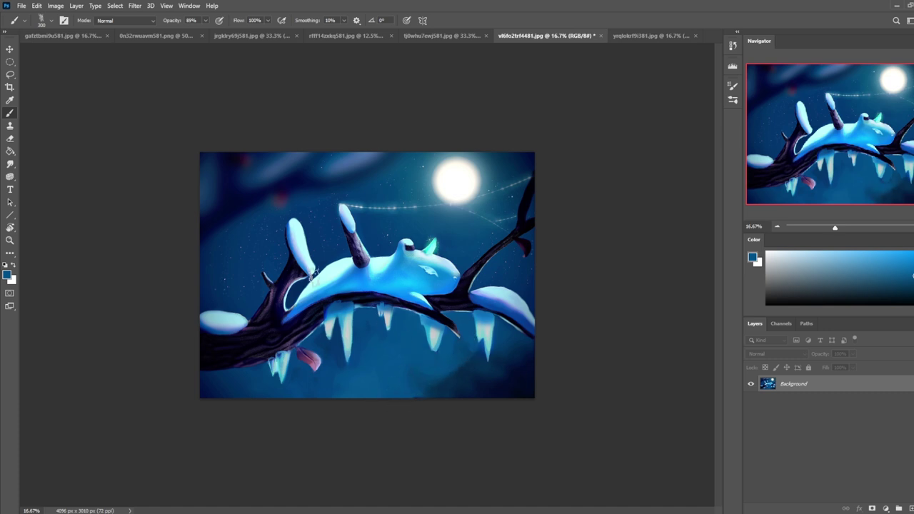
Switch to the 500 px soft round brush and add a new layer above the background.
{"action": "right_click", "coordinate": [428, 304]}
{"action": "left_click", "coordinate": [479, 310]}
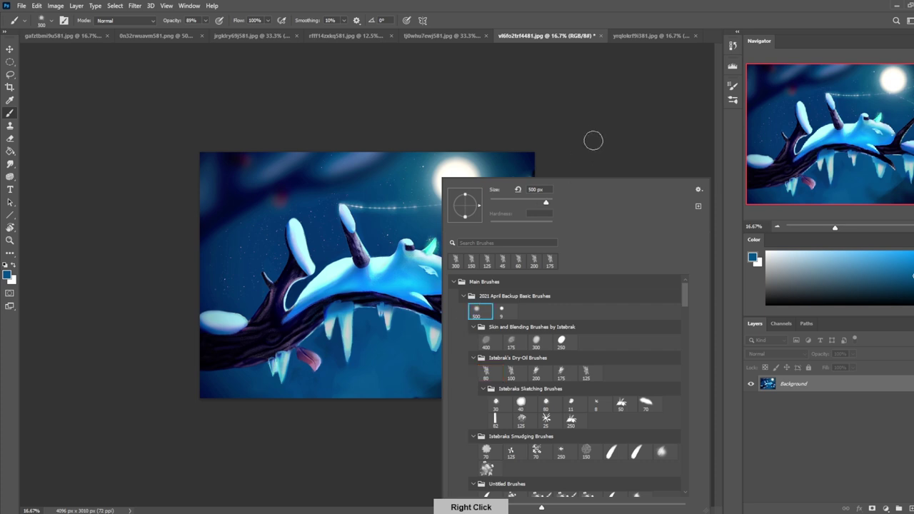
{"action": "left_click", "coordinate": [599, 134]}
{"action": "left_click", "coordinate": [911, 508]}
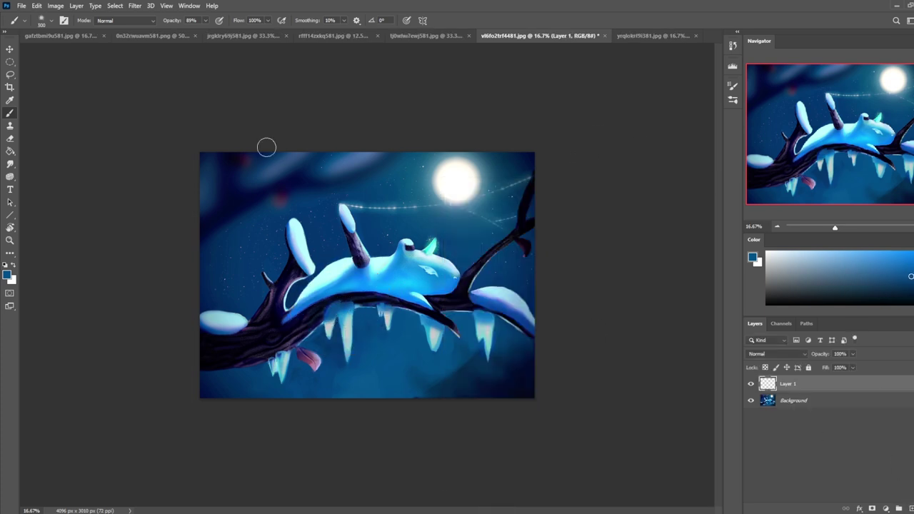
Saturate the icicles on the Background layer with the Sponge tool in Saturate mode at 200 to 250 px.
{"action": "mouse_move", "coordinate": [10, 177]}
{"action": "left_mouse_down"}
{"action": "mouse_move", "coordinate": [51, 191]}
{"action": "mouse_move", "coordinate": [45, 197]}
{"action": "left_mouse_up"}
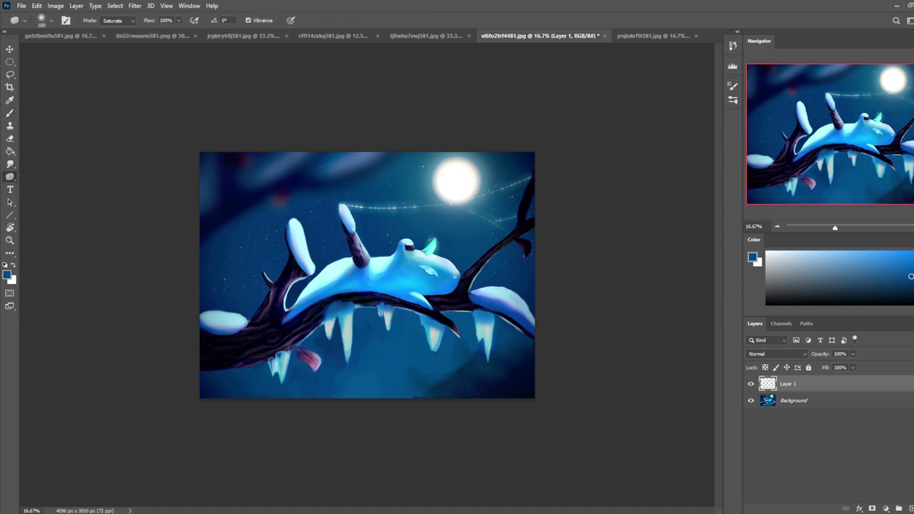
{"action": "key", "text": "bracketright"}
{"action": "key", "text": "bracketright"}
{"action": "key", "text": "bracketright"}
{"action": "key", "text": "bracketright"}
{"action": "key", "text": "bracketright"}
{"action": "key", "text": "bracketleft"}
{"action": "left_click", "coordinate": [819, 400]}
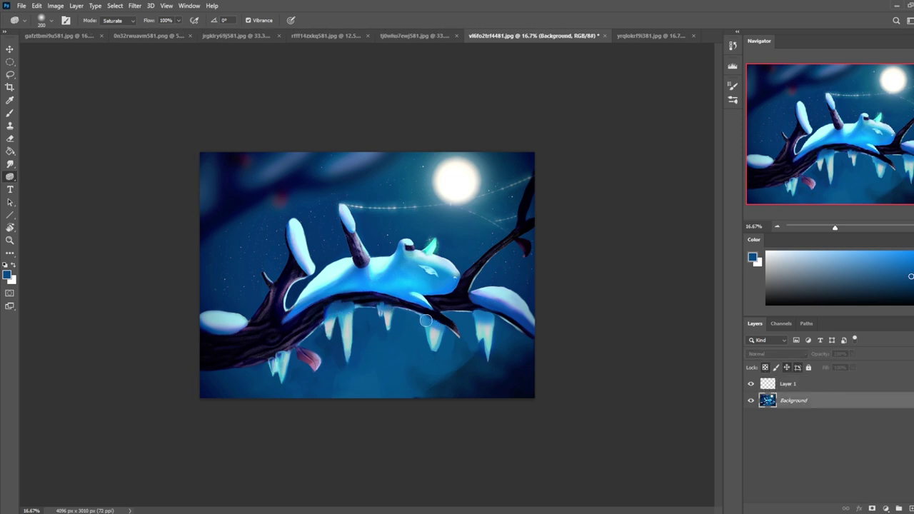
{"action": "key", "text": "bracketright"}
{"action": "left_click_drag", "start_coordinate": [349, 303], "coordinate": [332, 318]}
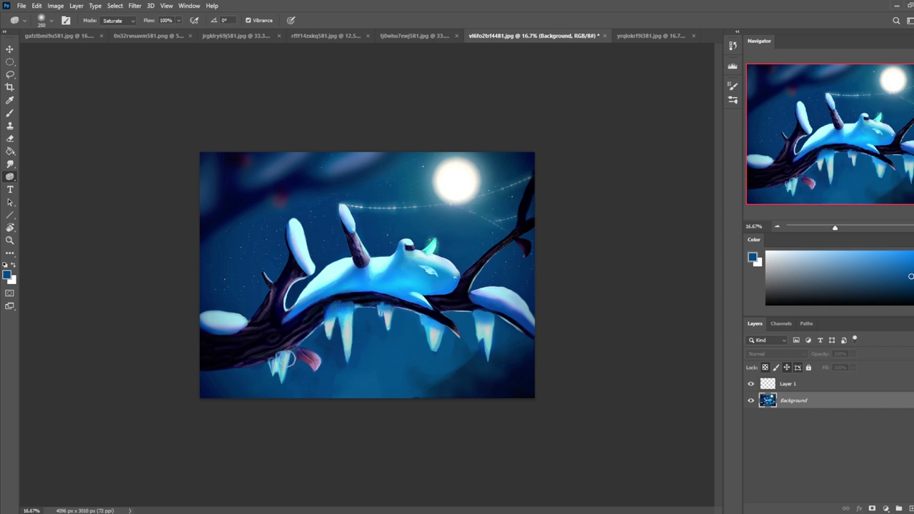
Paint the icicle cluster beside the pink leaf in sampled bright blue with the 500 px brush in Darken mode.
{"action": "key", "text": "b"}
{"action": "left_click", "coordinate": [345, 310], "text": "alt"}
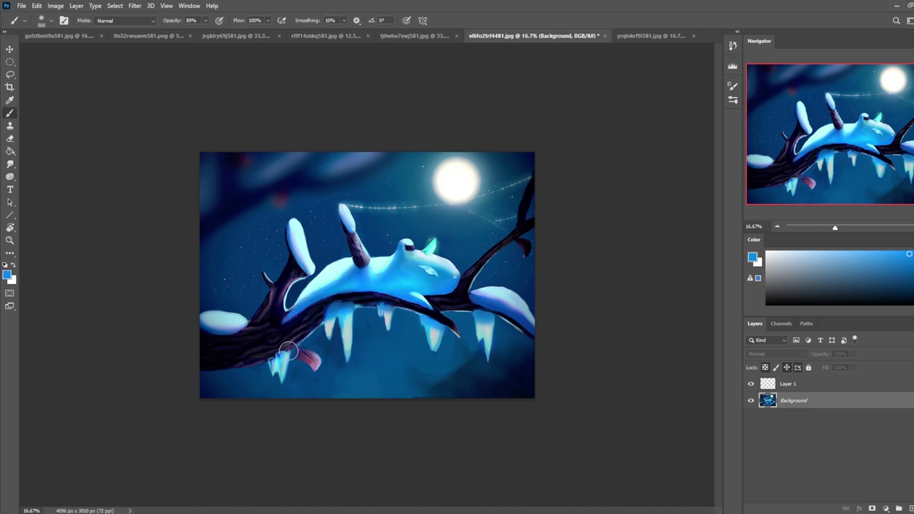
{"action": "left_click", "coordinate": [125, 20]}
{"action": "left_click", "coordinate": [120, 68]}
{"action": "mouse_move", "coordinate": [289, 340]}
{"action": "left_mouse_down"}
{"action": "mouse_move", "coordinate": [265, 357]}
{"action": "mouse_move", "coordinate": [288, 347]}
{"action": "left_mouse_up"}
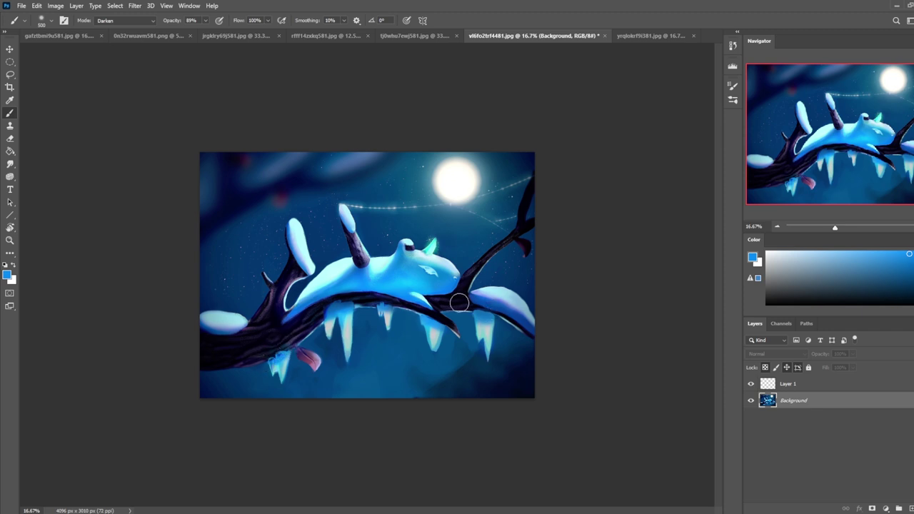
Set the brush's blend mode to Color and tint the snow with sampled blue at 89% opacity.
{"action": "scroll", "coordinate": [459, 304], "scroll_direction": "down", "scroll_amount": 1}
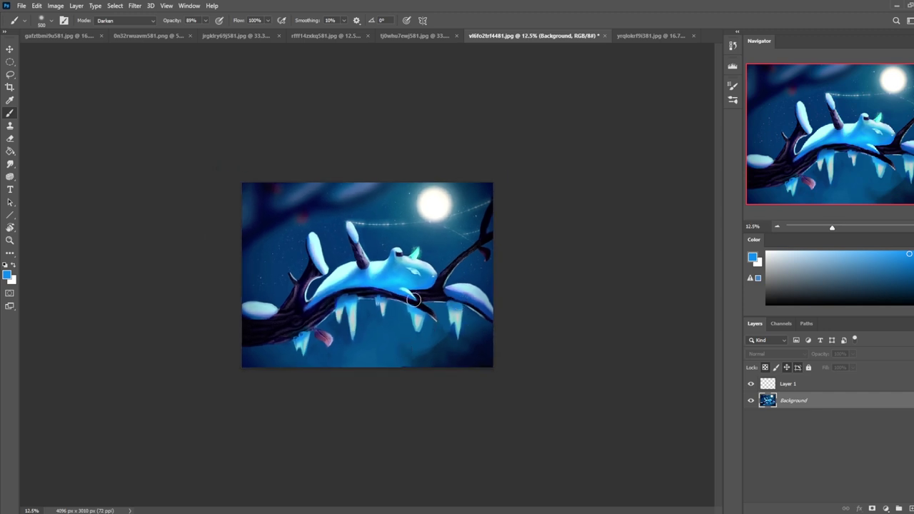
{"action": "left_click", "coordinate": [145, 21]}
{"action": "left_click", "coordinate": [107, 264]}
{"action": "key", "text": "ctrl+minus"}
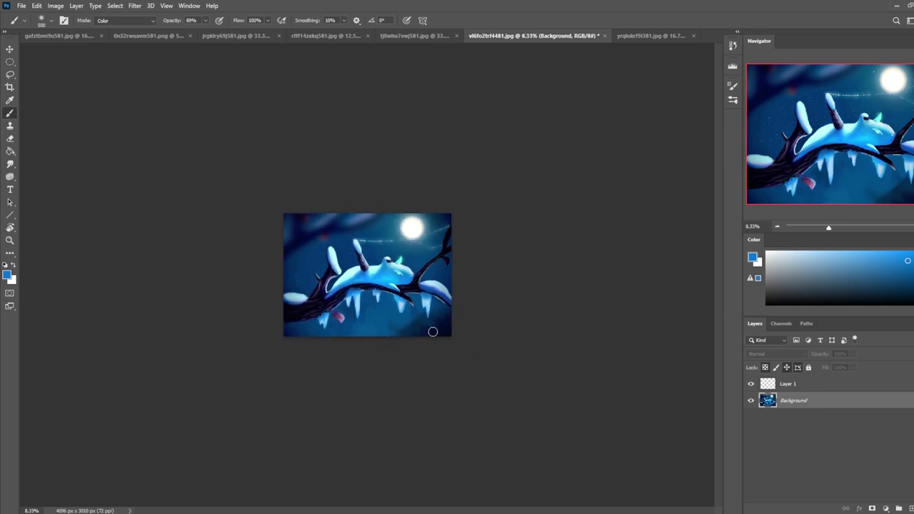
Merge Layer 1 down and dodge the icicles' highlights at 23% exposure with the 1100 px brush.
{"action": "right_click", "coordinate": [794, 384]}
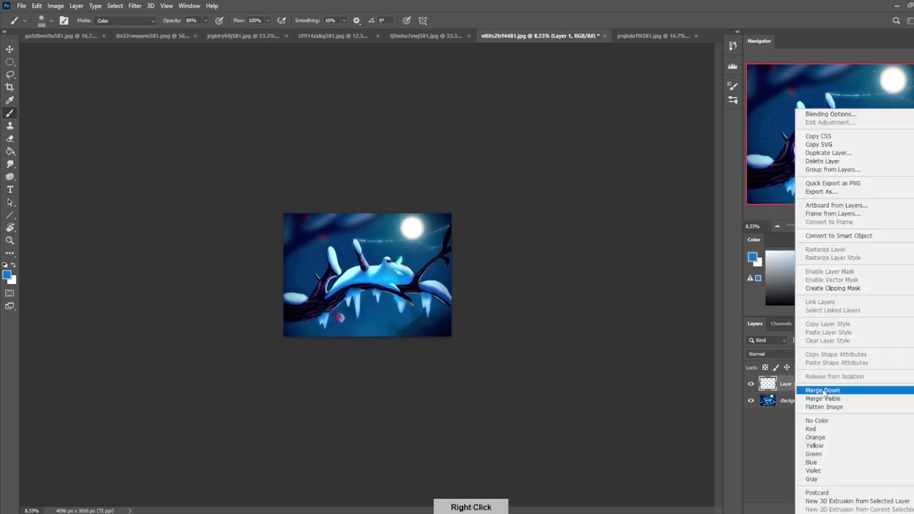
{"action": "left_click", "coordinate": [832, 390]}
{"action": "left_click", "coordinate": [9, 179]}
{"action": "key", "text": "shift+o"}
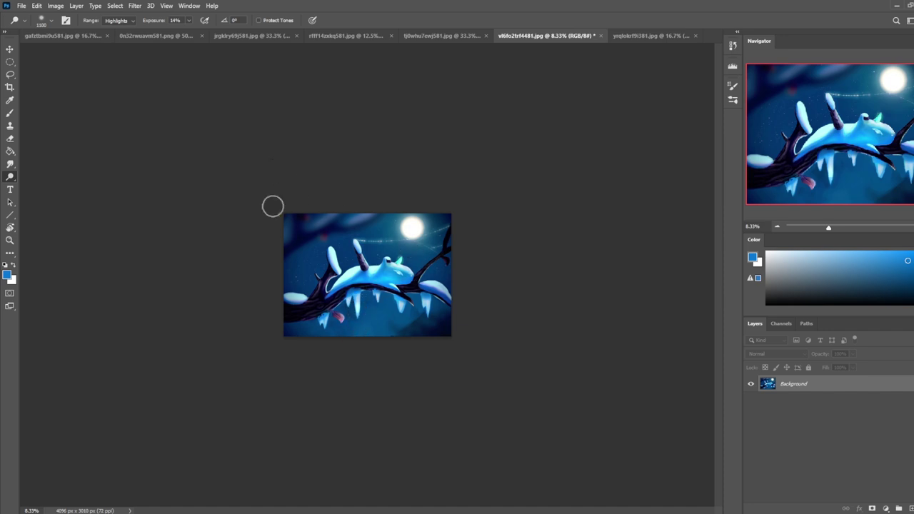
{"action": "left_click", "coordinate": [190, 22]}
{"action": "left_click", "coordinate": [194, 30]}
{"action": "left_click_drag", "start_coordinate": [361, 314], "coordinate": [348, 307]}
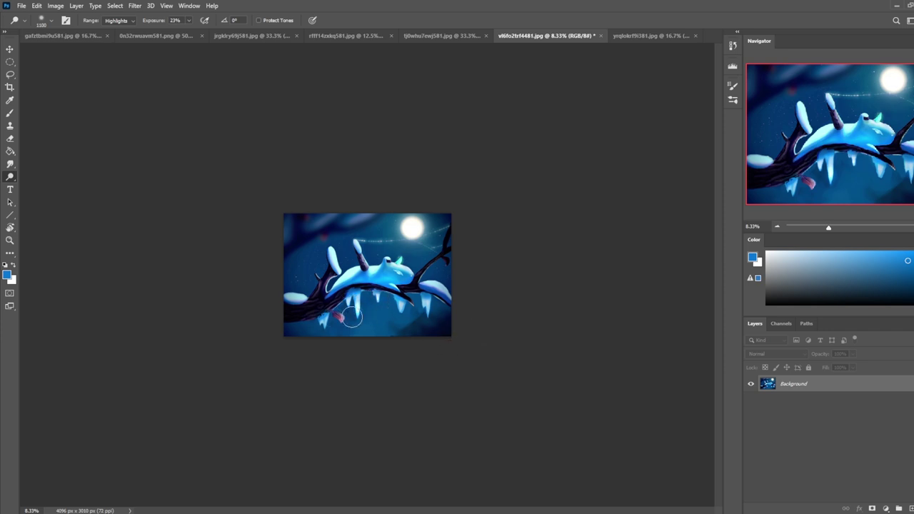
{"action": "mouse_move", "coordinate": [402, 308]}
{"action": "left_mouse_down"}
{"action": "mouse_move", "coordinate": [421, 310]}
{"action": "mouse_move", "coordinate": [438, 328]}
{"action": "left_mouse_up"}
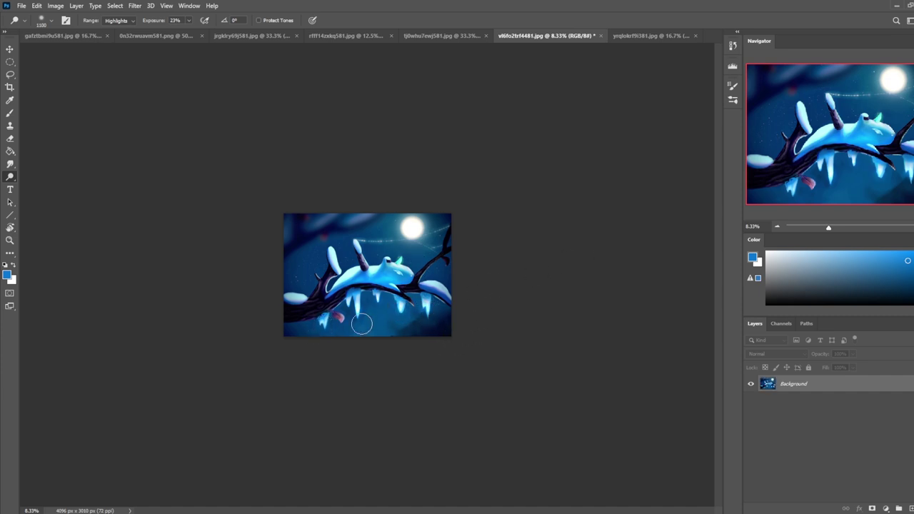
Add a glow over the creature's ear with its sampled cyan, using a 1100 px brush in Normal mode at 27% opacity.
{"action": "key", "text": "b"}
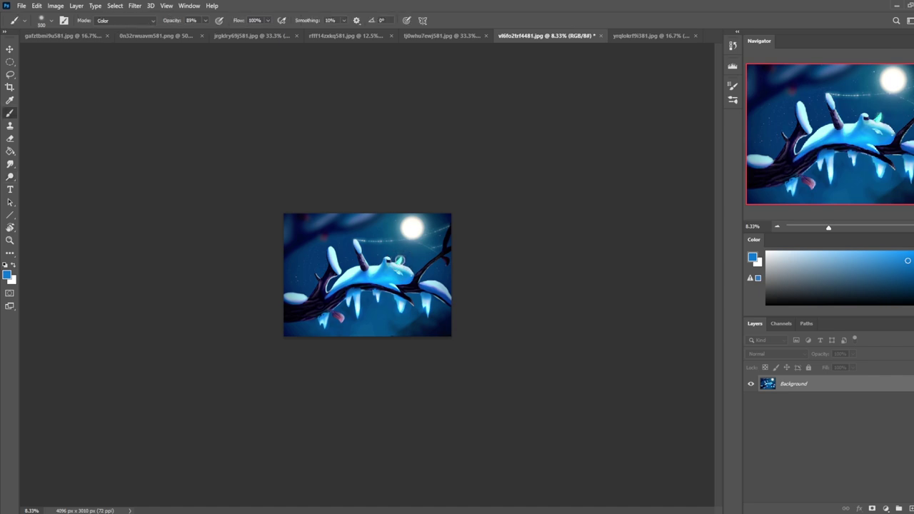
{"action": "left_click", "coordinate": [401, 260], "text": "alt"}
{"action": "key", "text": "]"}
{"action": "key", "text": "]"}
{"action": "key", "text": "]"}
{"action": "key", "text": "]"}
{"action": "key", "text": "]"}
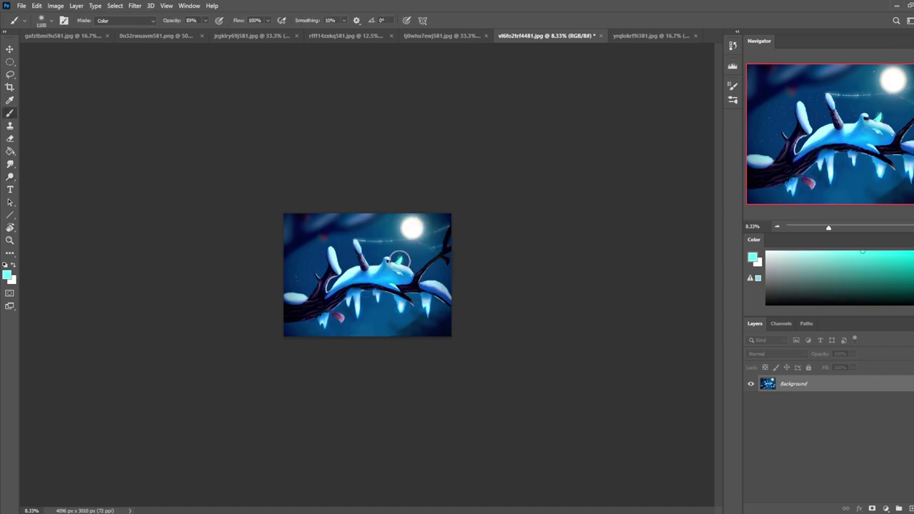
{"action": "left_click", "coordinate": [151, 21]}
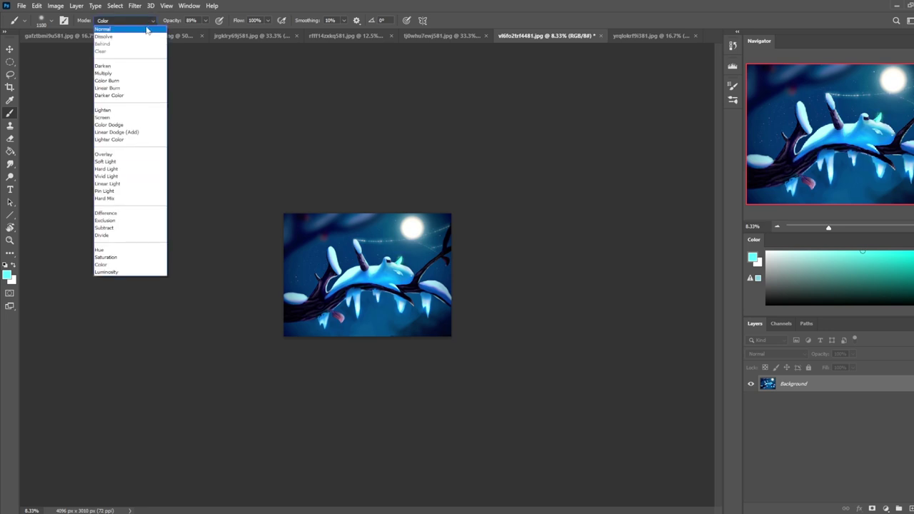
{"action": "left_click", "coordinate": [149, 31]}
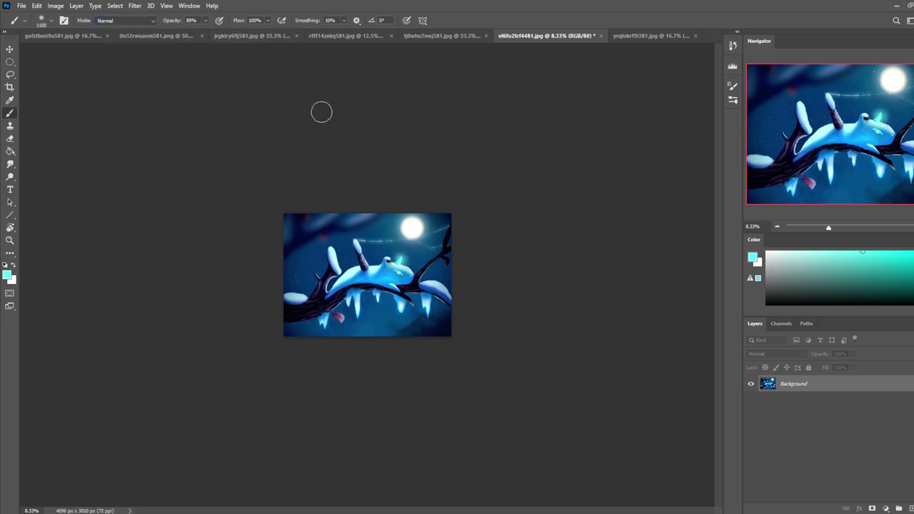
{"action": "left_click", "coordinate": [206, 21]}
{"action": "left_click_drag", "start_coordinate": [206, 31], "coordinate": [178, 32]}
{"action": "left_click", "coordinate": [403, 259]}
{"action": "left_click", "coordinate": [400, 257]}
{"action": "left_click", "coordinate": [402, 259]}
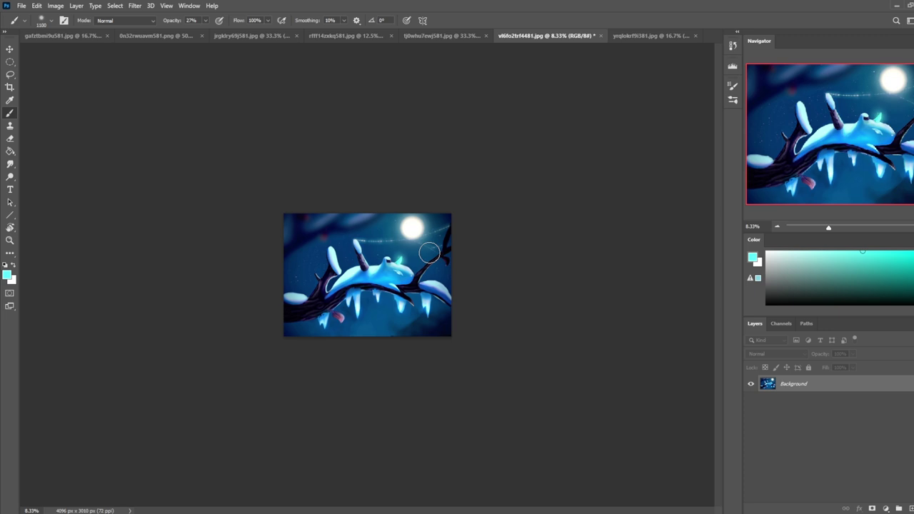
Touch up the icicle cluster beside the pink leaf with blue sampled from the long icicle, using a 200 px brush.
{"action": "key", "text": "ctrl+plus"}
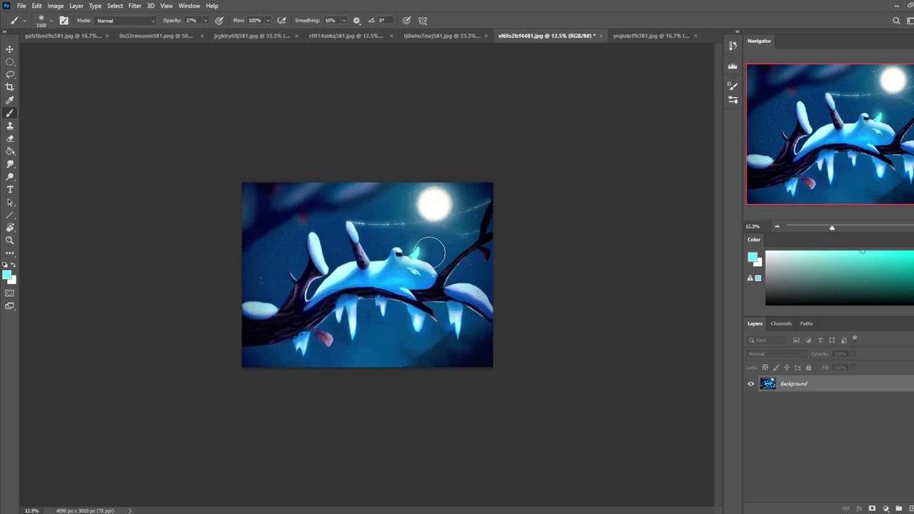
{"action": "left_click", "coordinate": [350, 314], "text": "alt"}
{"action": "key", "text": "bracketleft"}
{"action": "key", "text": "bracketleft"}
{"action": "key", "text": "bracketleft"}
{"action": "key", "text": "bracketleft"}
{"action": "key", "text": "bracketleft"}
{"action": "key", "text": "bracketleft"}
{"action": "key", "text": "bracketleft"}
{"action": "key", "text": "bracketleft"}
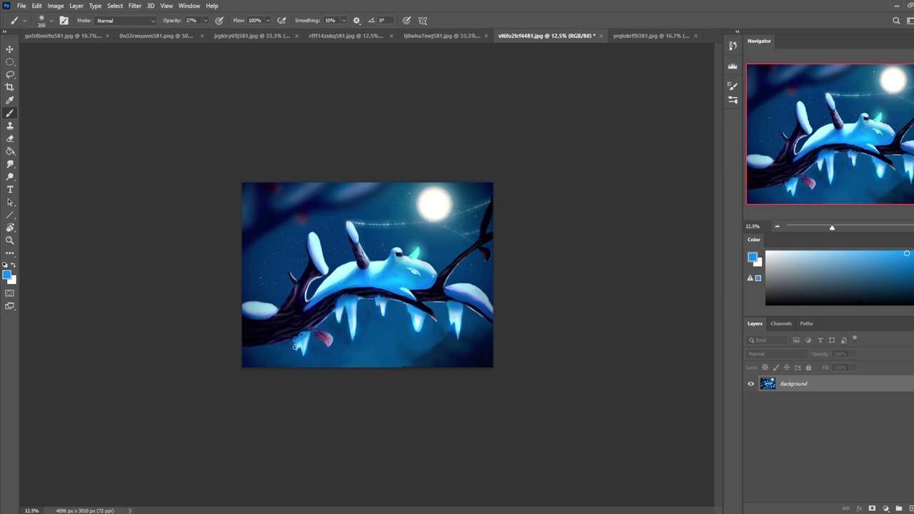
{"action": "key", "text": "r"}
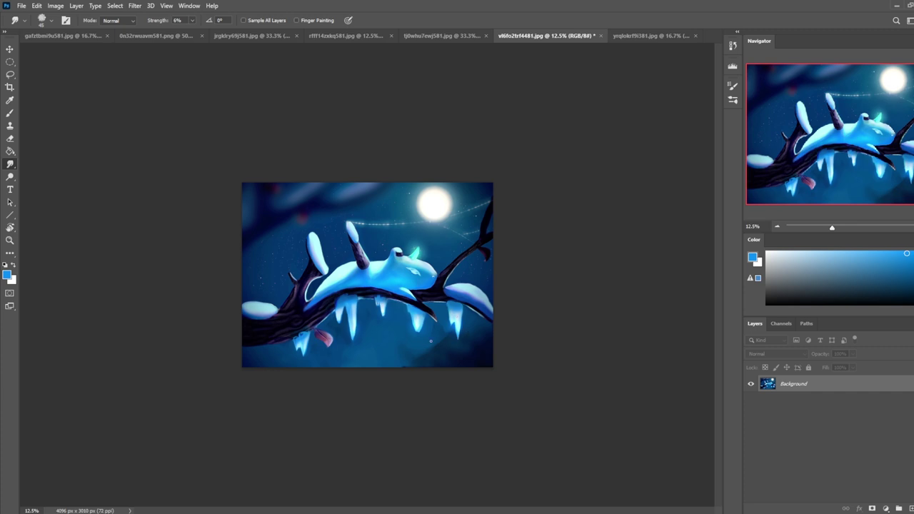
{"action": "key", "text": "b"}
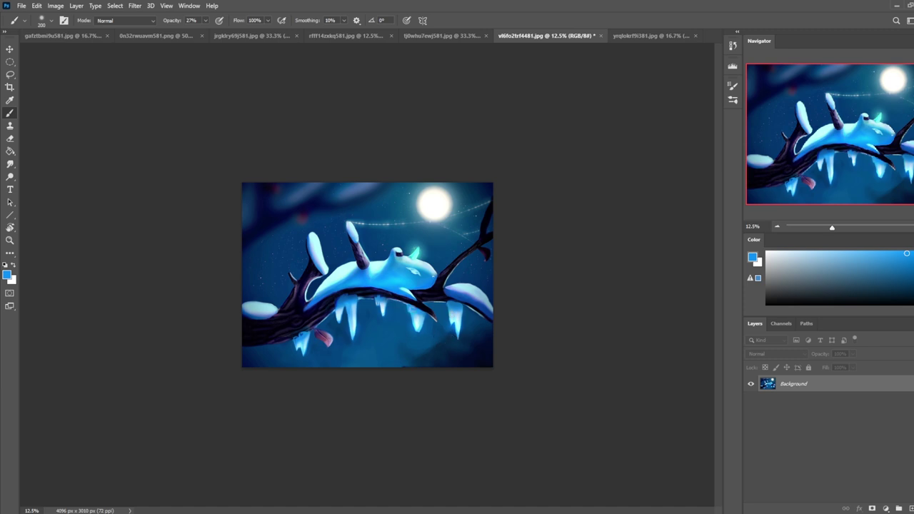
Lasso the outer edges of the icicles and the cluster beside the pink leaf as one combined selection, and hide its outline.
{"action": "key", "text": "l"}
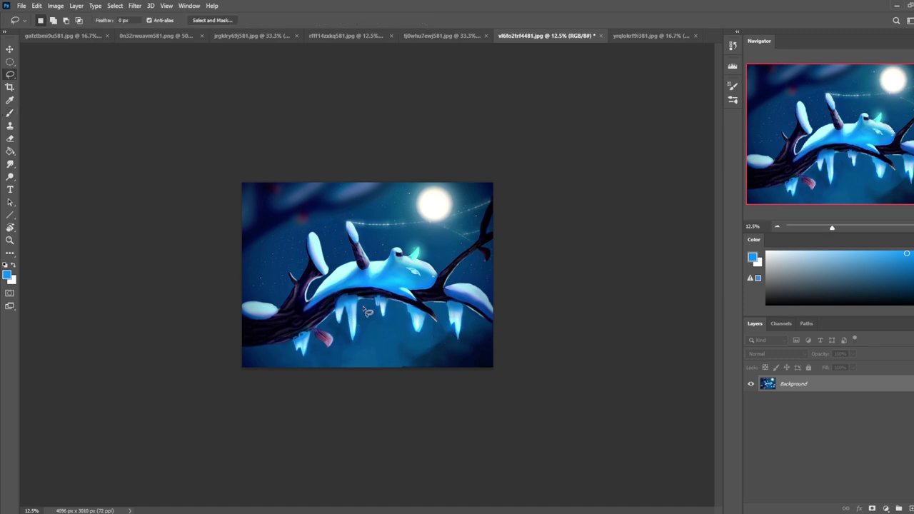
{"action": "mouse_move", "coordinate": [356, 301]}
{"action": "left_mouse_down"}
{"action": "mouse_move", "coordinate": [354, 342]}
{"action": "mouse_move", "coordinate": [358, 303]}
{"action": "left_mouse_up"}
{"action": "key", "text": "shift"}
{"action": "mouse_move", "coordinate": [417, 325]}
{"action": "left_mouse_down"}
{"action": "mouse_move", "coordinate": [405, 306]}
{"action": "mouse_move", "coordinate": [418, 336]}
{"action": "mouse_move", "coordinate": [398, 308]}
{"action": "mouse_move", "coordinate": [447, 304]}
{"action": "mouse_move", "coordinate": [452, 334]}
{"action": "mouse_move", "coordinate": [441, 300]}
{"action": "mouse_move", "coordinate": [465, 307]}
{"action": "mouse_move", "coordinate": [461, 341]}
{"action": "left_mouse_up"}
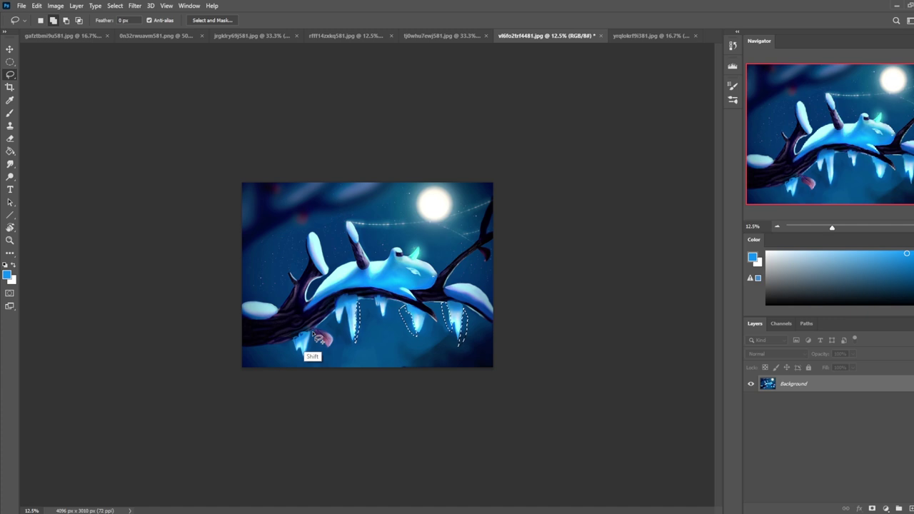
{"action": "mouse_move", "coordinate": [312, 348]}
{"action": "left_mouse_down"}
{"action": "mouse_move", "coordinate": [316, 333]}
{"action": "mouse_move", "coordinate": [307, 348]}
{"action": "mouse_move", "coordinate": [313, 354]}
{"action": "mouse_move", "coordinate": [288, 345]}
{"action": "mouse_move", "coordinate": [299, 351]}
{"action": "left_mouse_up"}
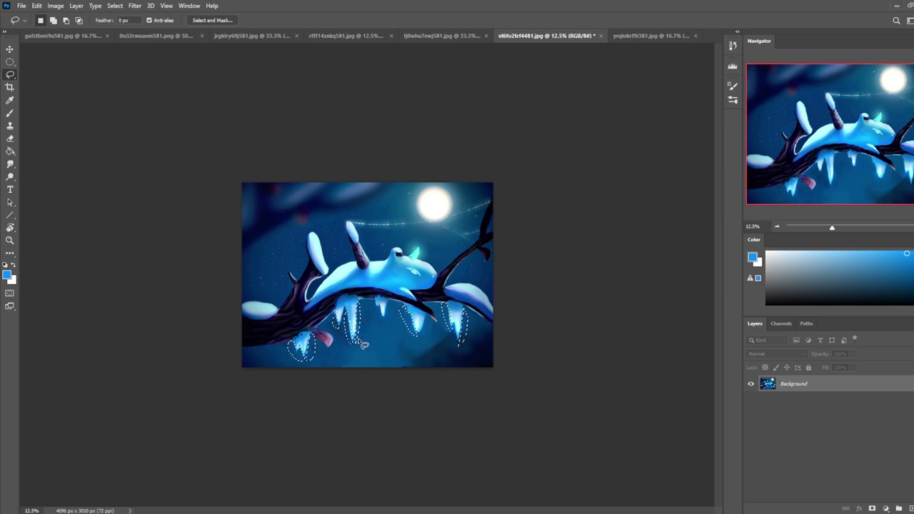
{"action": "key", "text": "ctrl+h"}
Paint sampled background blue inside the icicle selection with the 600 px brush at 100% opacity, and deselect.
{"action": "key", "text": "b"}
{"action": "left_click", "coordinate": [445, 336], "text": "alt"}
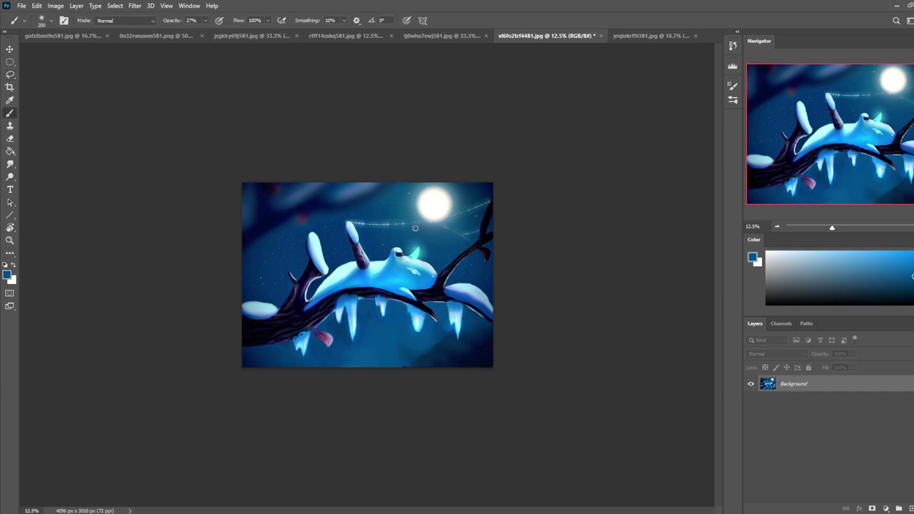
{"action": "key", "text": "bracketright"}
{"action": "key", "text": "bracketright"}
{"action": "left_click", "coordinate": [206, 21]}
{"action": "left_click_drag", "start_coordinate": [205, 30], "coordinate": [242, 32]}
{"action": "key", "text": "bracketright"}
{"action": "left_click", "coordinate": [448, 318]}
{"action": "key", "text": "ctrl+z"}
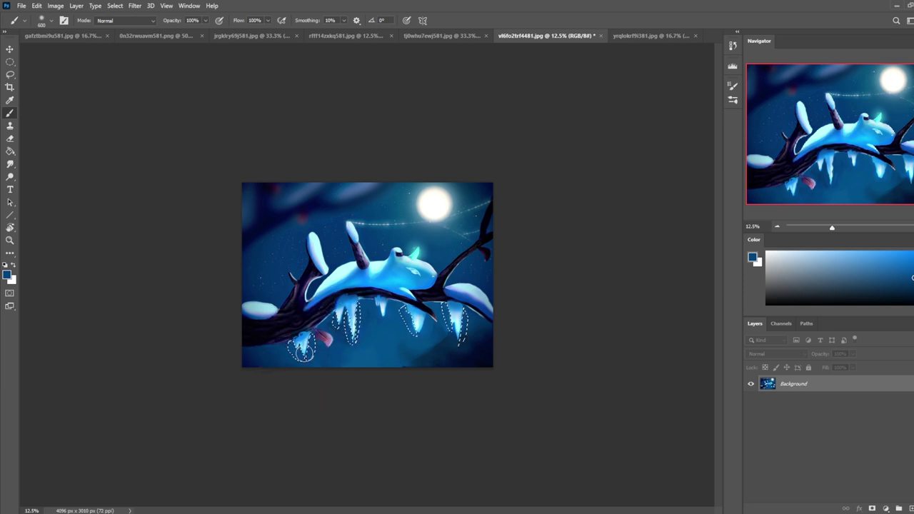
{"action": "left_click", "coordinate": [411, 325], "text": "alt"}
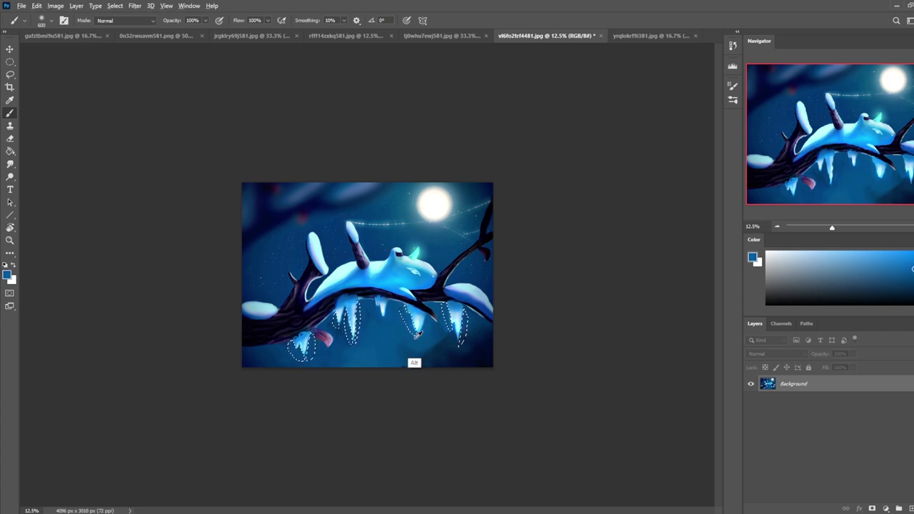
{"action": "key", "text": "m"}
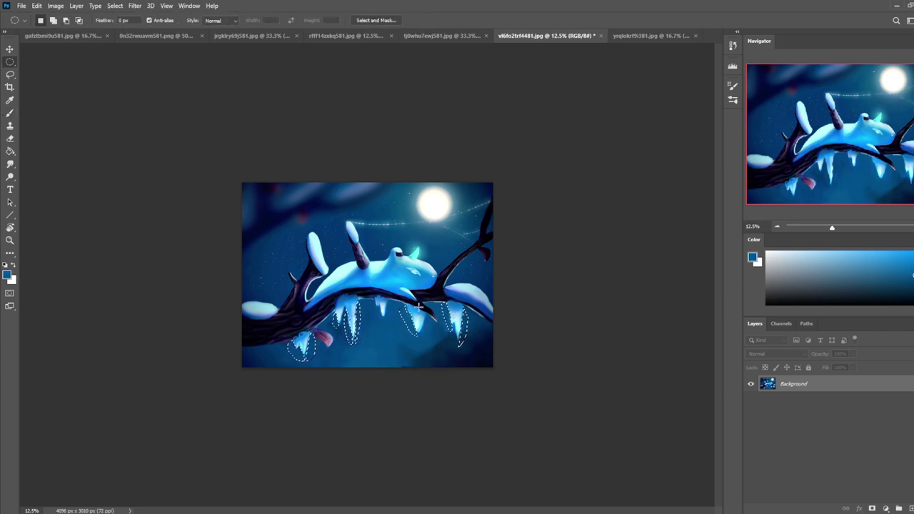
{"action": "right_click", "coordinate": [446, 312]}
{"action": "left_click", "coordinate": [446, 312]}
{"action": "key", "text": "b"}
Add a layer above the Background and try darkening the creature's underside with a sampled near-black in Darken mode.
{"action": "key", "text": "ctrl+minus"}
{"action": "key", "text": "ctrl+minus"}
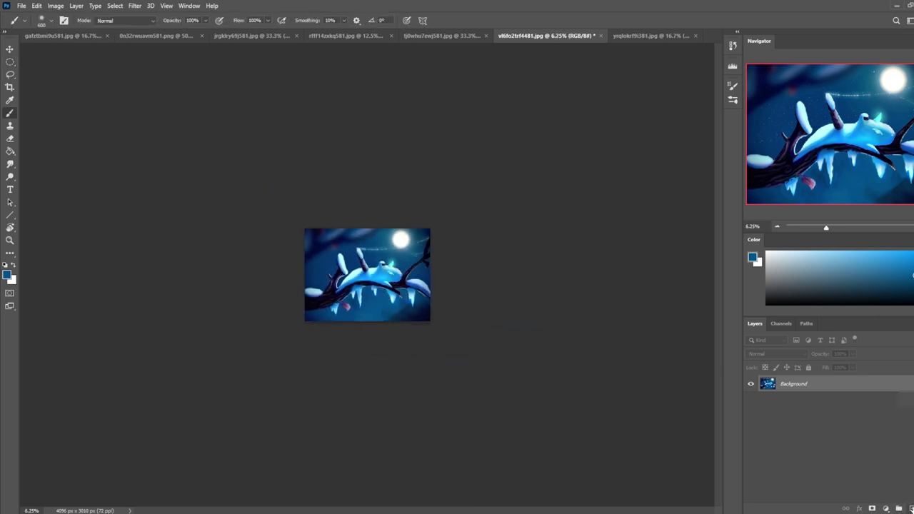
{"action": "key", "text": "ctrl+shift+alt+n"}
{"action": "left_click", "coordinate": [367, 283], "text": "alt"}
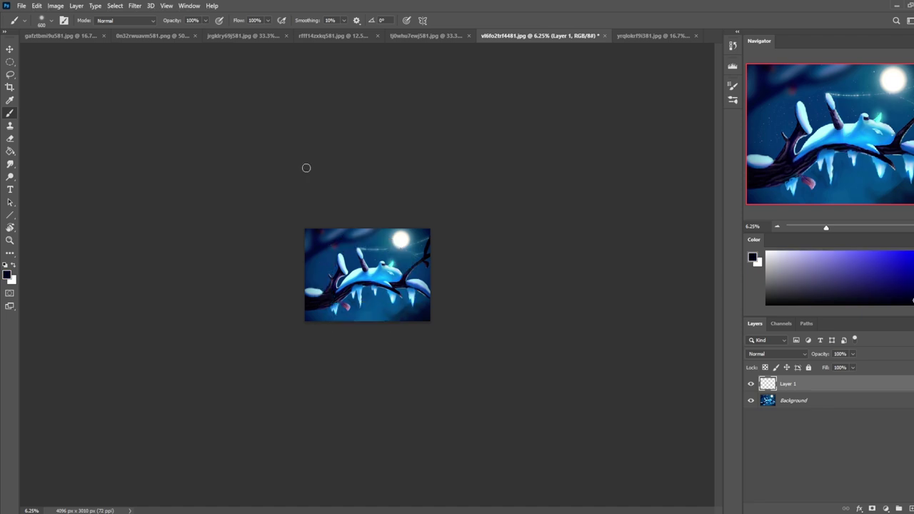
{"action": "left_click", "coordinate": [140, 21]}
{"action": "left_click", "coordinate": [120, 70]}
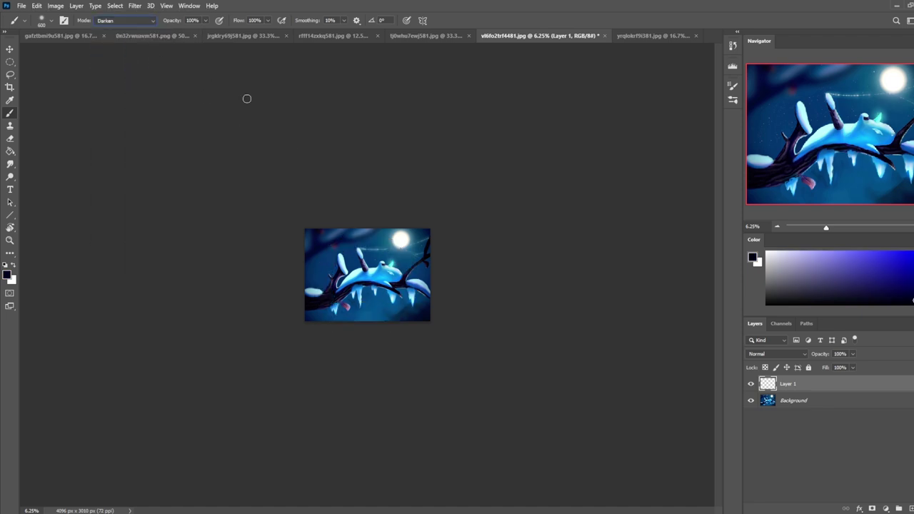
{"action": "left_click", "coordinate": [364, 285], "text": "alt"}
{"action": "left_click_drag", "start_coordinate": [365, 285], "coordinate": [356, 287]}
{"action": "key", "text": "ctrl+z"}
Shade the creature's body with sampled blue in Darken mode at 26% opacity, using a 700 px brush.
{"action": "left_click", "coordinate": [205, 20]}
{"action": "left_click", "coordinate": [174, 32]}
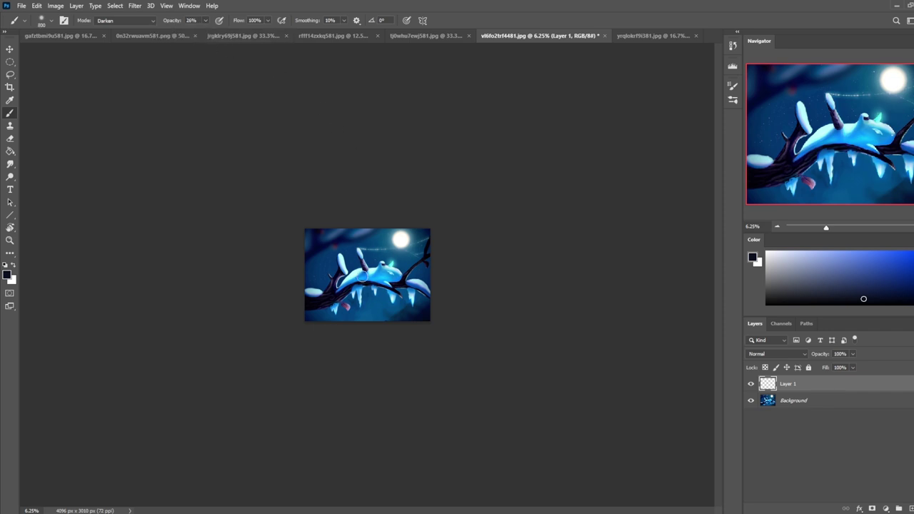
{"action": "key", "text": "bracketleft"}
{"action": "key", "text": "bracketleft"}
{"action": "key", "text": "bracketleft"}
{"action": "key", "text": "bracketleft"}
{"action": "left_click", "coordinate": [384, 275], "text": "alt"}
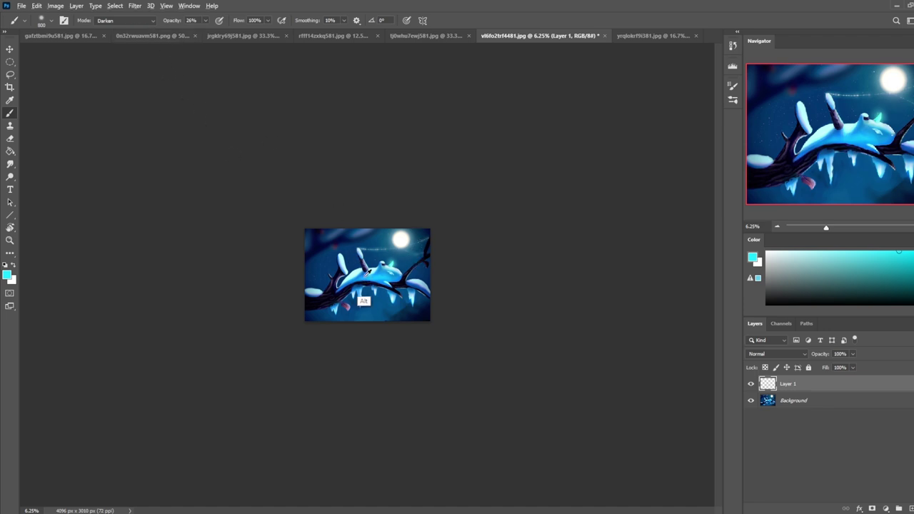
{"action": "left_click", "coordinate": [363, 299], "text": "alt"}
{"action": "left_click", "coordinate": [125, 20]}
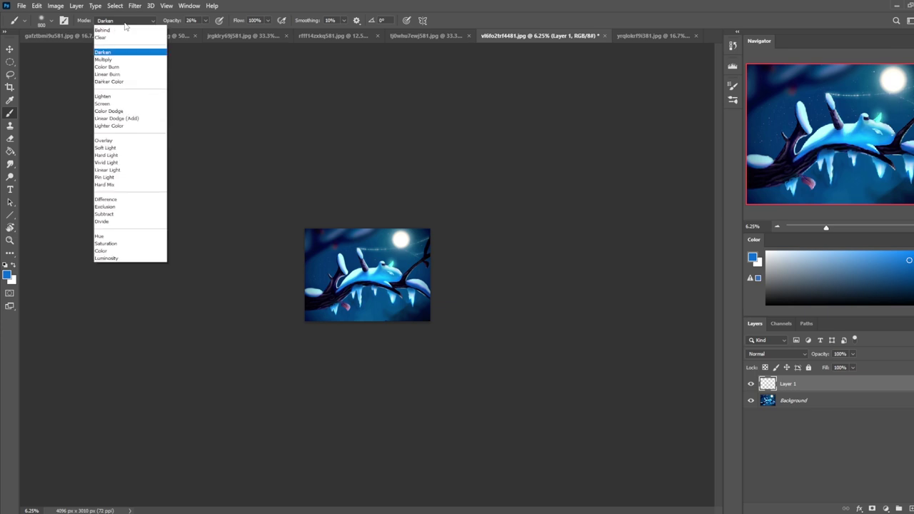
{"action": "left_click", "coordinate": [126, 63]}
{"action": "key", "text": "["}
{"action": "left_click", "coordinate": [349, 281]}
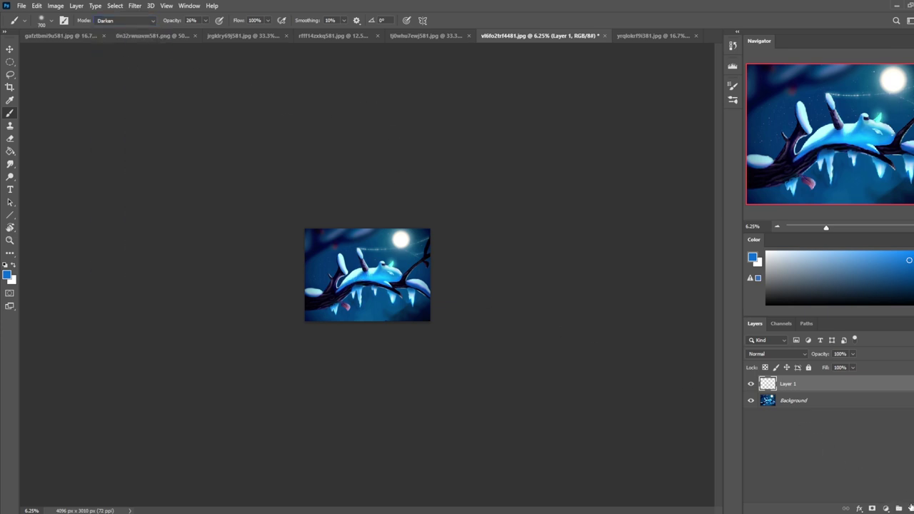
Merge Layer 1 down, and on a new layer shade the creature's rear, softening it with the 300 px eraser at 50% opacity.
{"action": "right_click", "coordinate": [832, 398]}
{"action": "left_click", "coordinate": [777, 391]}
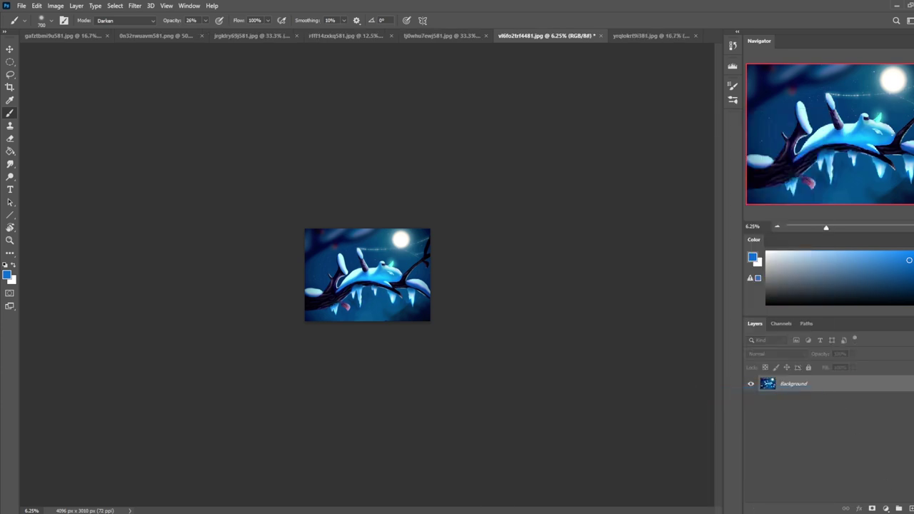
{"action": "left_click", "coordinate": [908, 508]}
{"action": "mouse_move", "coordinate": [342, 285]}
{"action": "left_mouse_down"}
{"action": "mouse_move", "coordinate": [364, 273]}
{"action": "mouse_move", "coordinate": [341, 286]}
{"action": "left_mouse_up"}
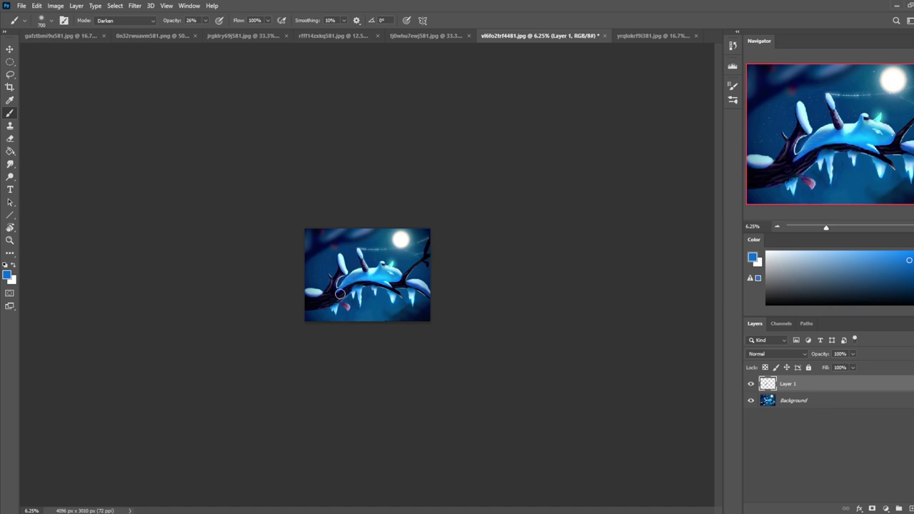
{"action": "key", "text": "e"}
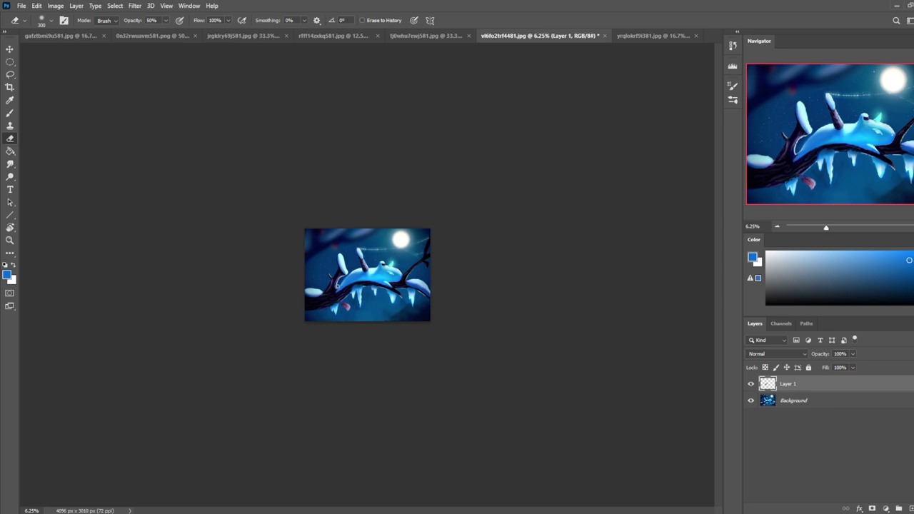
{"action": "left_click_drag", "start_coordinate": [347, 279], "coordinate": [350, 272]}
Toggle Layer 1's visibility several times to compare the creature with and without the new shading, leaving the layer shown.
{"action": "key", "text": "ctrl+plus"}
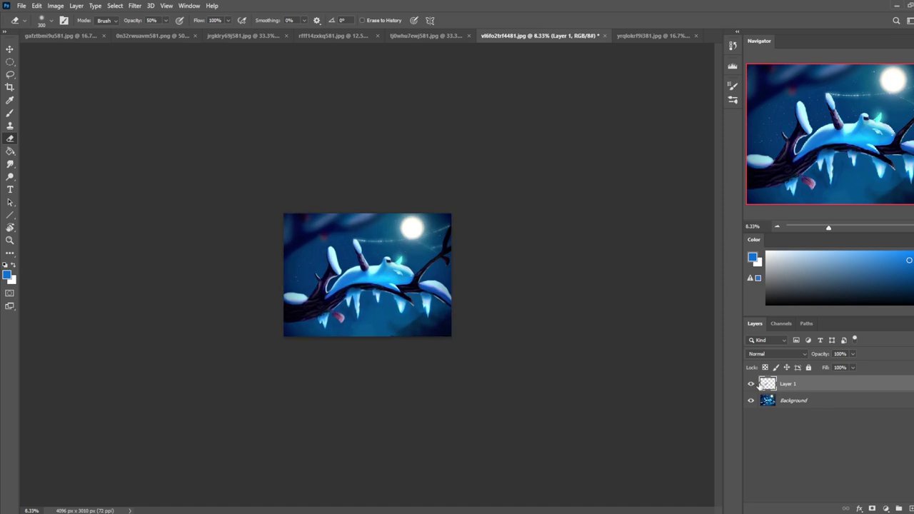
{"action": "left_click", "coordinate": [751, 385]}
{"action": "left_click", "coordinate": [750, 385]}
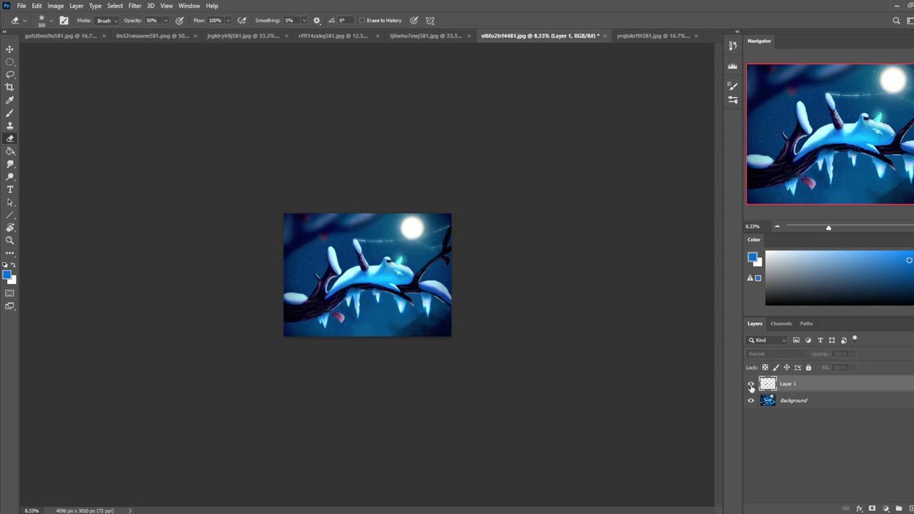
{"action": "left_click", "coordinate": [749, 386]}
{"action": "left_click", "coordinate": [751, 385]}
{"action": "left_click", "coordinate": [751, 385]}
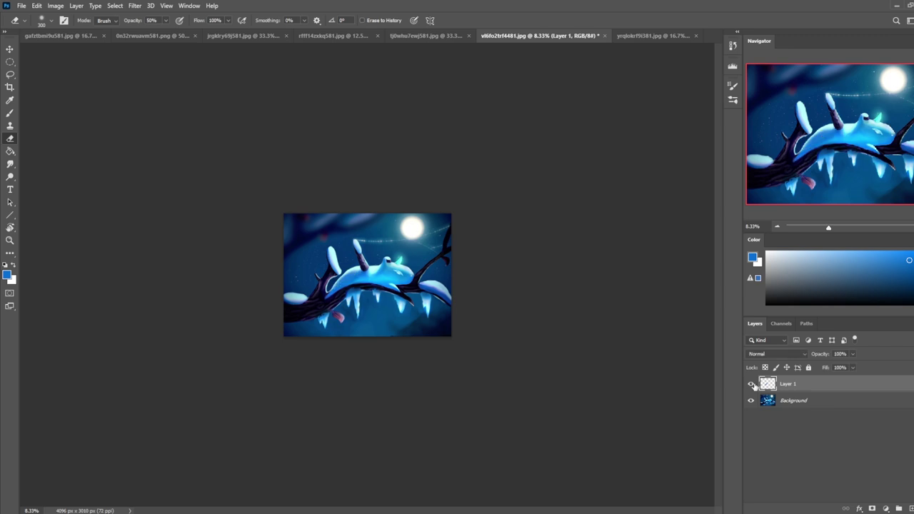
{"action": "left_click", "coordinate": [751, 385]}
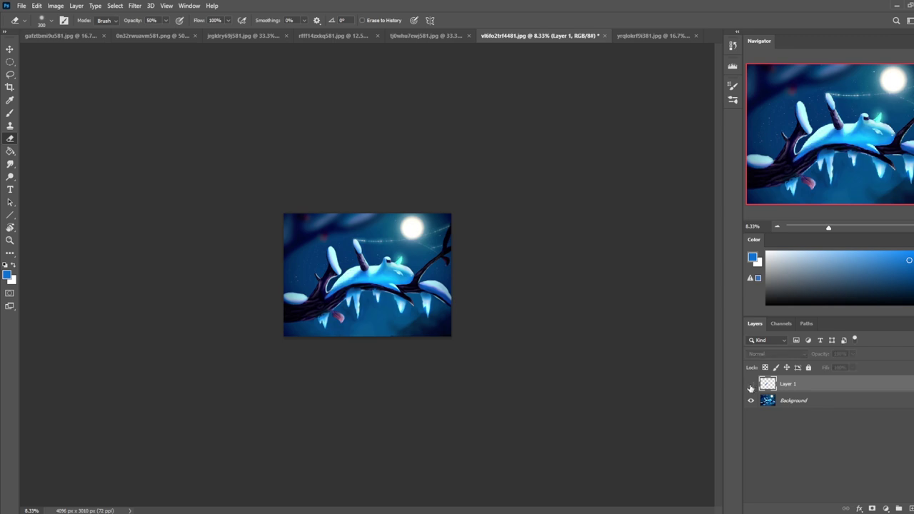
{"action": "left_click", "coordinate": [751, 385]}
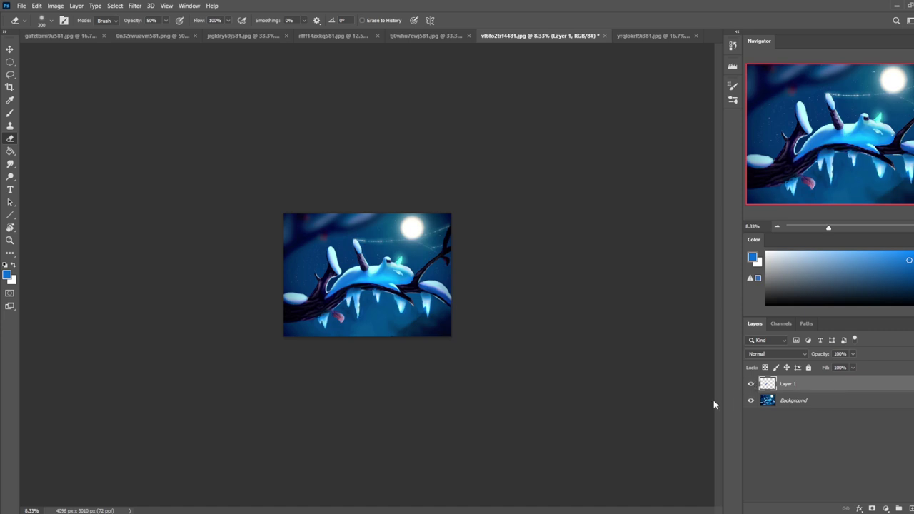
Merge Layer 1 down into the Background and sample brush colours from the creature's body.
{"action": "right_click", "coordinate": [796, 384]}
{"action": "left_click", "coordinate": [811, 400]}
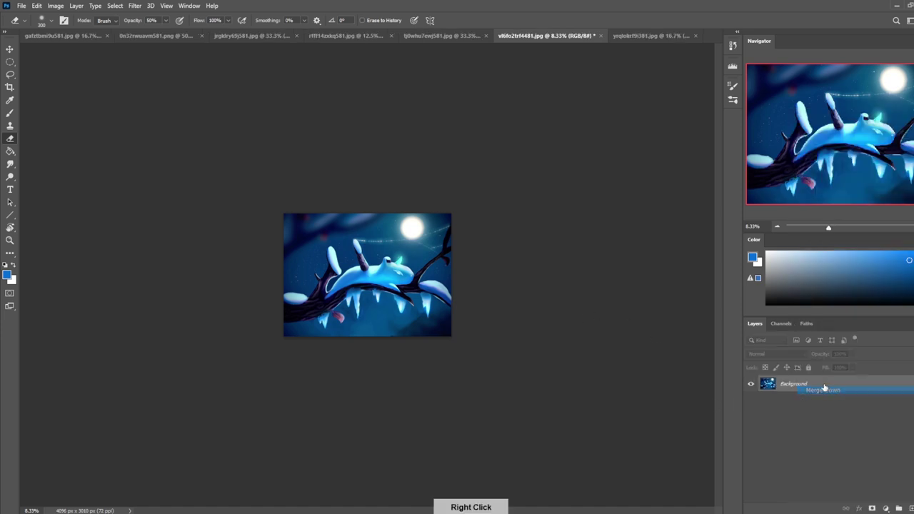
{"action": "key", "text": "b"}
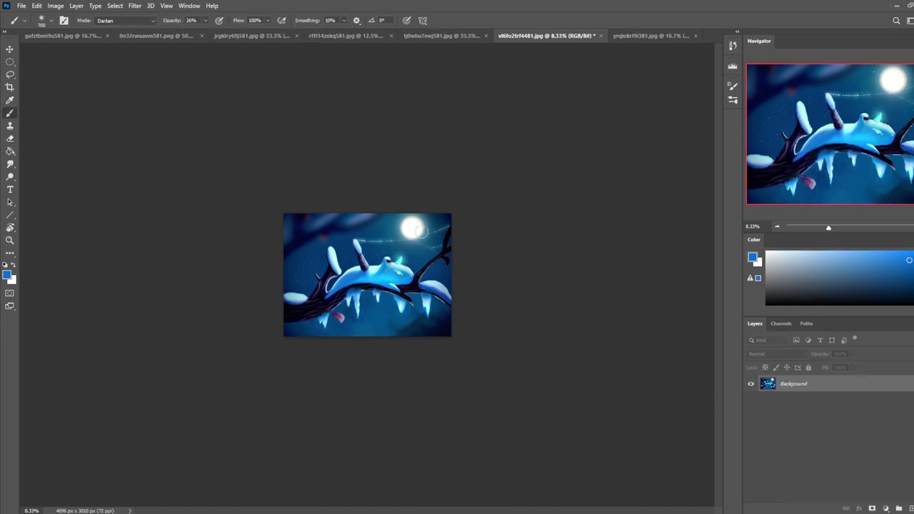
{"action": "left_click", "coordinate": [376, 268], "text": "alt"}
{"action": "left_click", "coordinate": [360, 267], "text": "alt"}
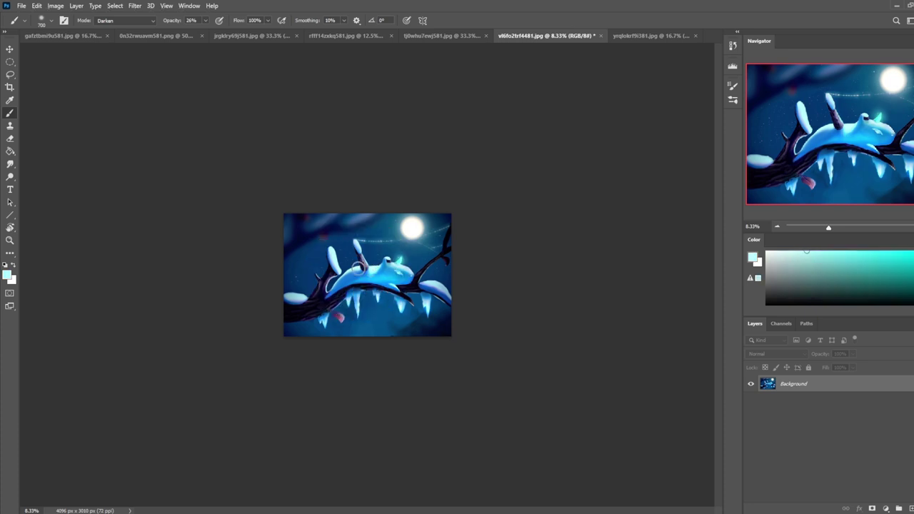
{"action": "left_click", "coordinate": [375, 284], "text": "alt"}
Add a new layer above the Background and reset the brush to black, Normal mode and 100% opacity.
{"action": "key", "text": "d"}
{"action": "left_click", "coordinate": [911, 508]}
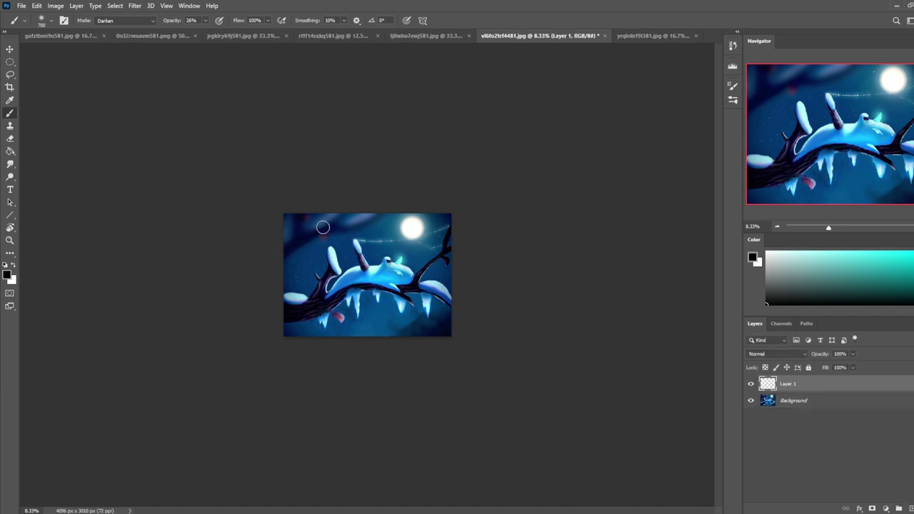
{"action": "left_click_drag", "start_coordinate": [205, 20], "coordinate": [238, 32]}
{"action": "left_click", "coordinate": [112, 21]}
{"action": "left_click", "coordinate": [107, 26]}
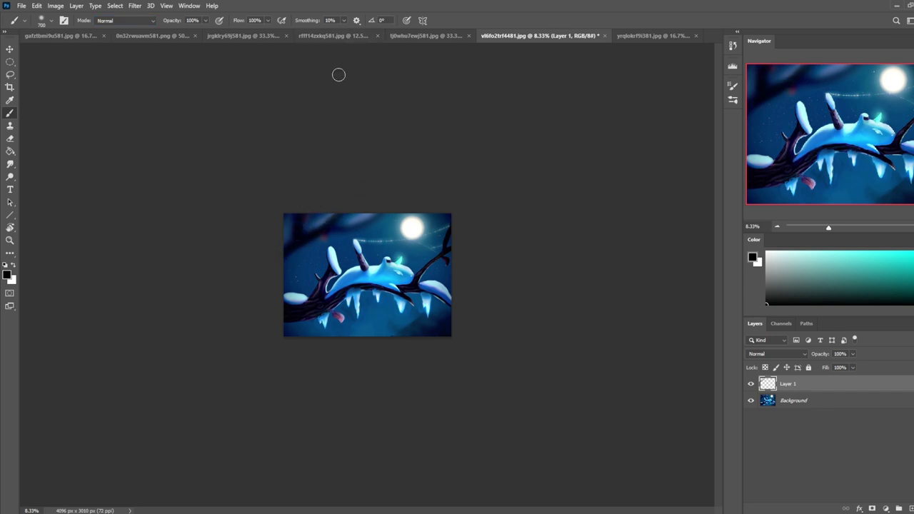
{"action": "key", "text": "ctrl"}
Go through the toning tools and select the Sponge tool in Saturate mode.
{"action": "left_click", "coordinate": [10, 164]}
{"action": "right_click", "coordinate": [10, 163]}
{"action": "left_click", "coordinate": [57, 180]}
{"action": "left_click", "coordinate": [11, 176]}
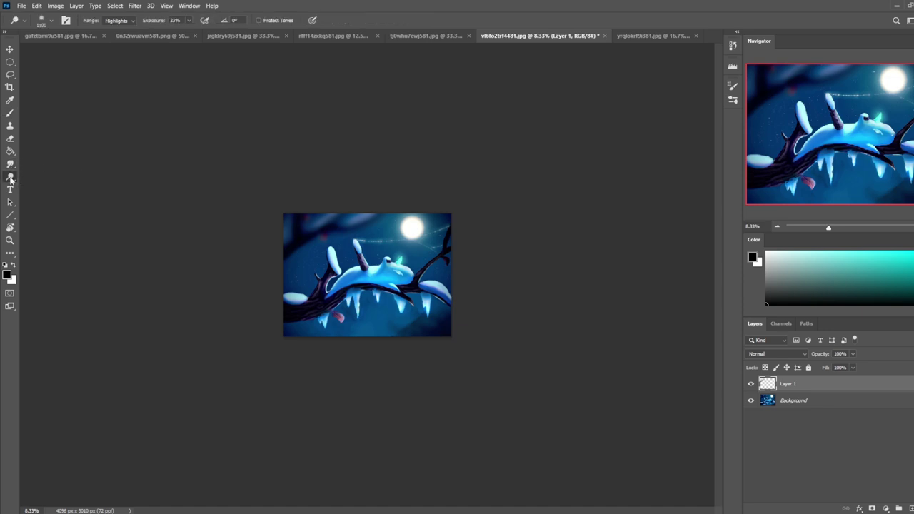
{"action": "right_click", "coordinate": [10, 177]}
{"action": "left_click", "coordinate": [51, 195]}
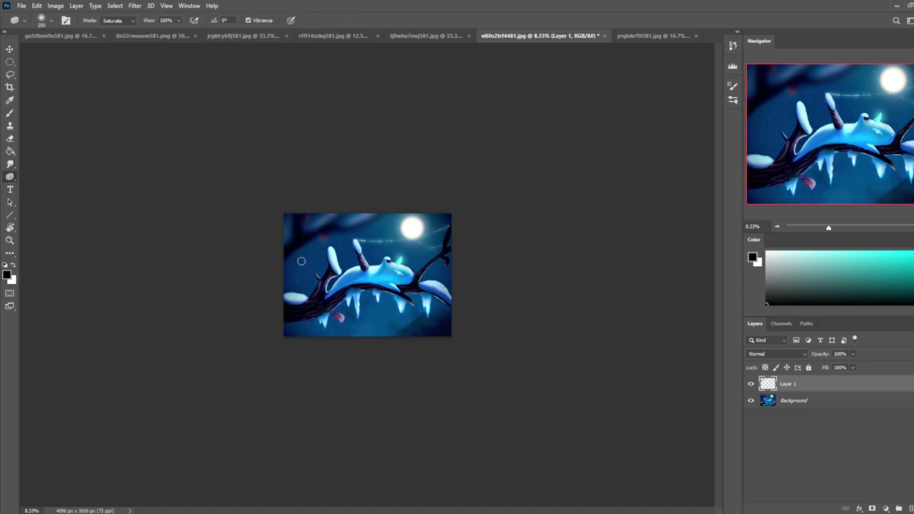
{"action": "key", "text": "ctrl+plus"}
{"action": "key", "text": "ctrl+plus"}
{"action": "key", "text": "ctrl+plus"}
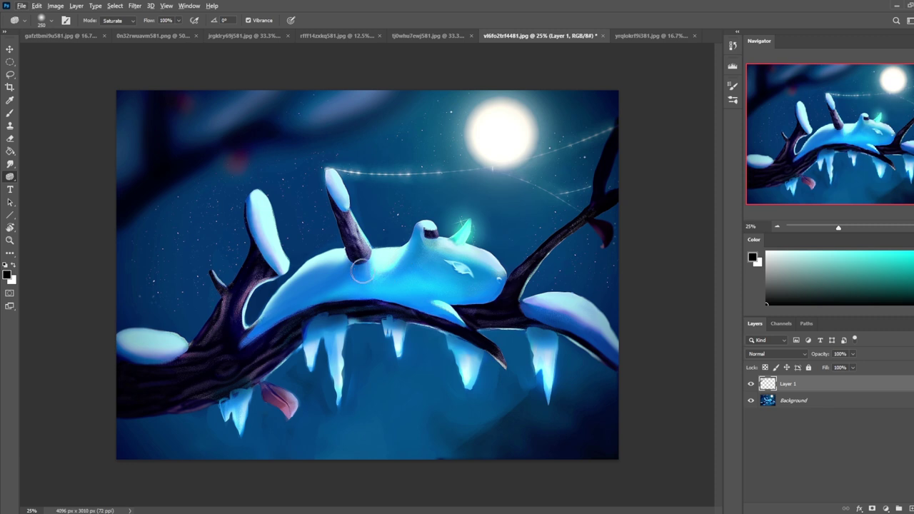
Merge Layer 1 down and sharpen the creature's back beside its horn with the Sharpen tool at 80% strength.
{"action": "mouse_move", "coordinate": [12, 178]}
{"action": "left_mouse_down"}
{"action": "mouse_move", "coordinate": [50, 188]}
{"action": "mouse_move", "coordinate": [26, 170]}
{"action": "mouse_move", "coordinate": [48, 177]}
{"action": "left_mouse_up"}
{"action": "left_click", "coordinate": [50, 174]}
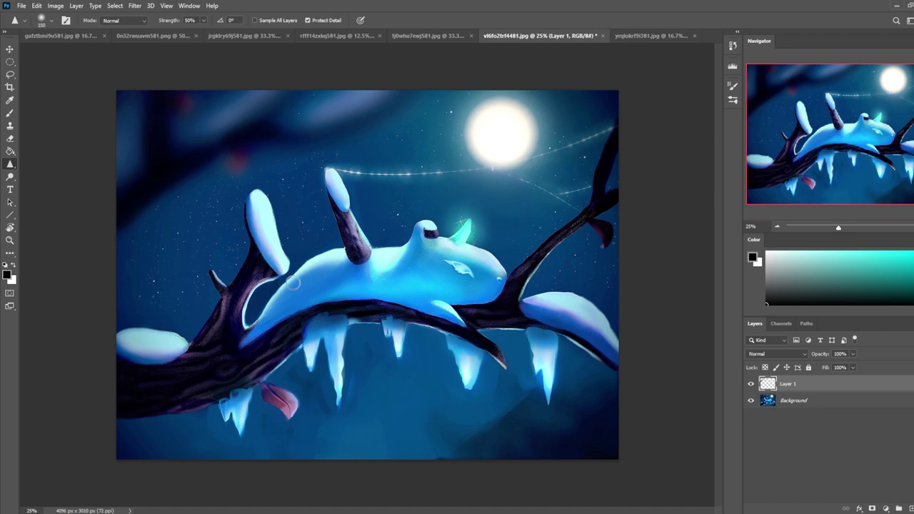
{"action": "right_click", "coordinate": [805, 393]}
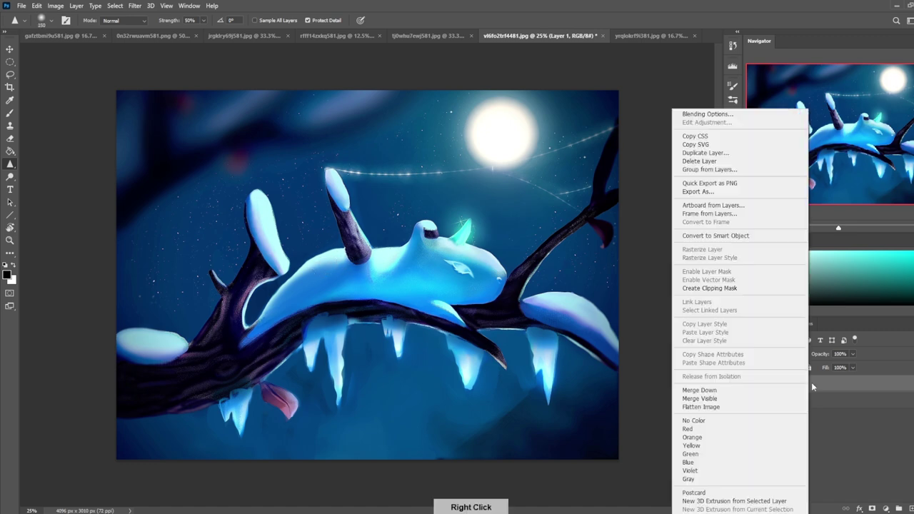
{"action": "left_click", "coordinate": [757, 394]}
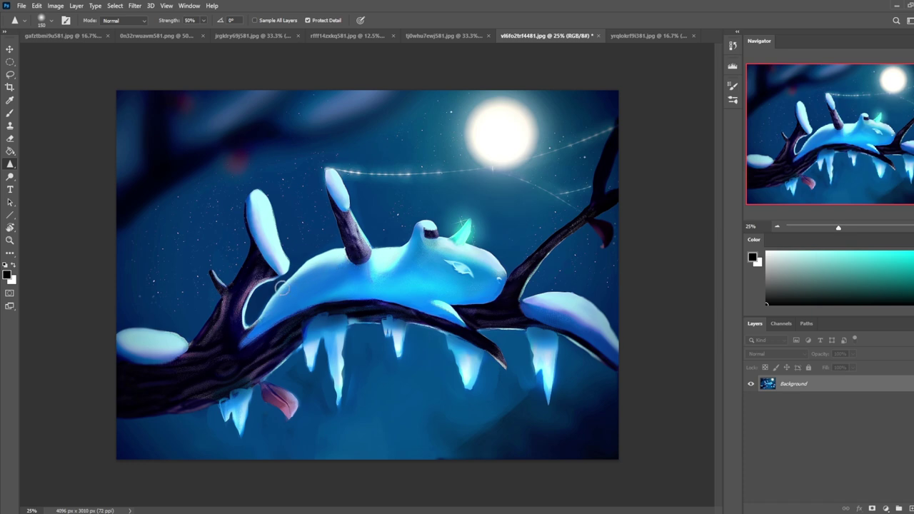
{"action": "left_click", "coordinate": [203, 20]}
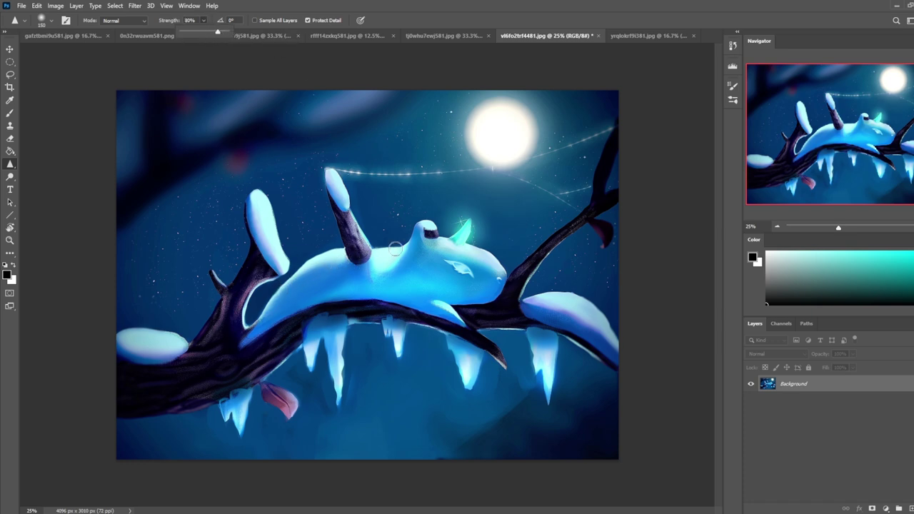
{"action": "mouse_move", "coordinate": [342, 260]}
{"action": "left_mouse_down"}
{"action": "mouse_move", "coordinate": [290, 287]}
{"action": "mouse_move", "coordinate": [338, 263]}
{"action": "mouse_move", "coordinate": [264, 324]}
{"action": "mouse_move", "coordinate": [334, 263]}
{"action": "left_mouse_up"}
Select the Dodge tool for Highlights and reduce its brush to 250 px.
{"action": "mouse_move", "coordinate": [10, 176]}
{"action": "left_mouse_down"}
{"action": "mouse_move", "coordinate": [51, 197]}
{"action": "mouse_move", "coordinate": [50, 177]}
{"action": "left_mouse_up"}
{"action": "key", "text": "bracketleft"}
{"action": "key", "text": "bracketleft"}
{"action": "key", "text": "bracketleft"}
{"action": "key", "text": "bracketleft"}
{"action": "key", "text": "bracketleft"}
{"action": "key", "text": "bracketleft"}
{"action": "key", "text": "bracketleft"}
{"action": "key", "text": "bracketleft"}
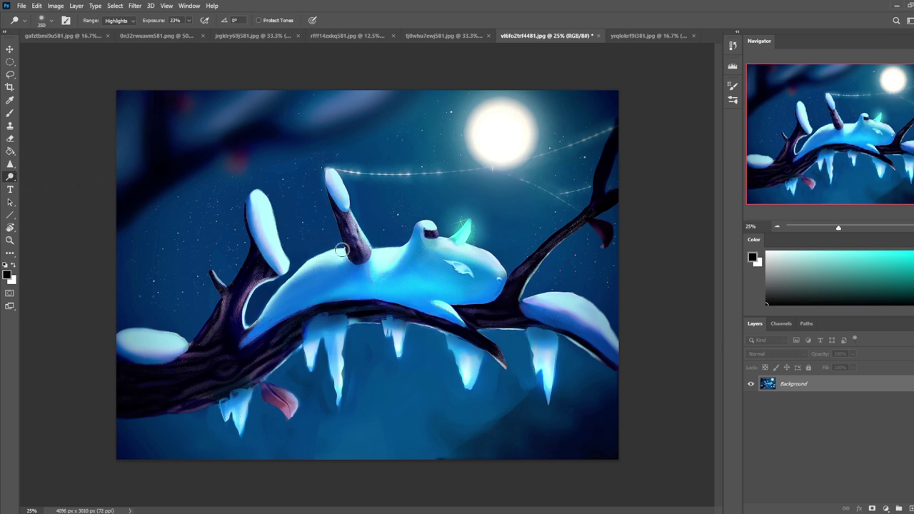
Switch to the Sponge tool in Saturate mode and reduce its brush to 125 px.
{"action": "left_click_drag", "start_coordinate": [10, 176], "coordinate": [50, 198]}
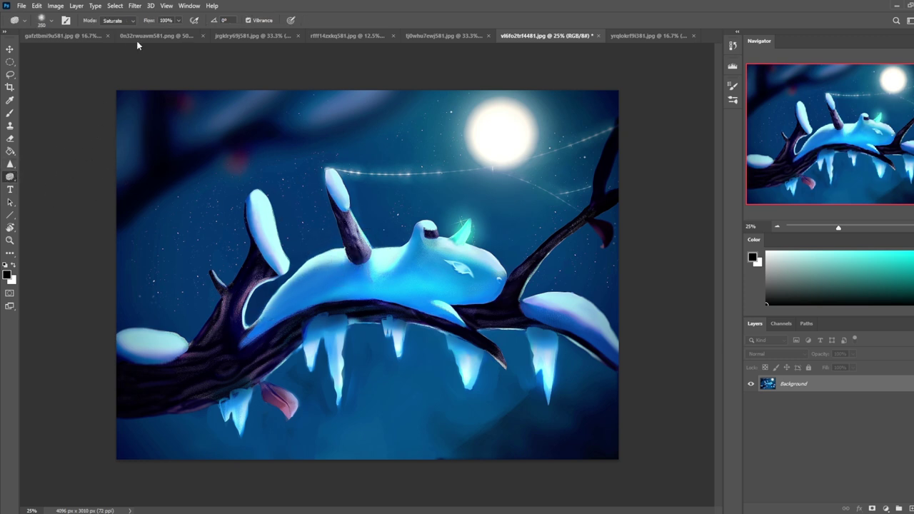
{"action": "key", "text": "bracketleft"}
{"action": "key", "text": "bracketleft"}
{"action": "key", "text": "bracketleft"}
{"action": "key", "text": "bracketleft"}
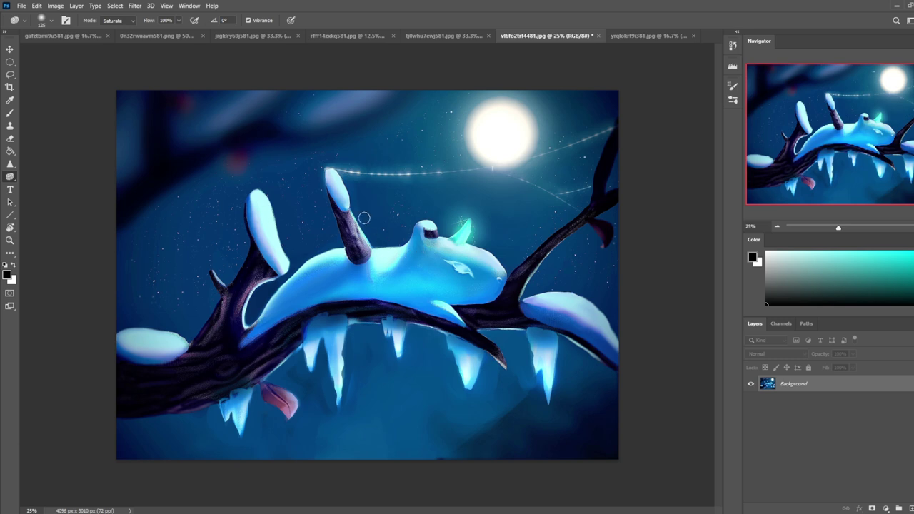
Set the brush to white at 200 px and try a highlight along the top of the creature's head.
{"action": "key", "text": "b"}
{"action": "key", "text": "x"}
{"action": "key", "text": "bracketleft"}
{"action": "key", "text": "bracketleft"}
{"action": "key", "text": "bracketleft"}
{"action": "key", "text": "bracketleft"}
{"action": "left_click_drag", "start_coordinate": [498, 263], "coordinate": [457, 245]}
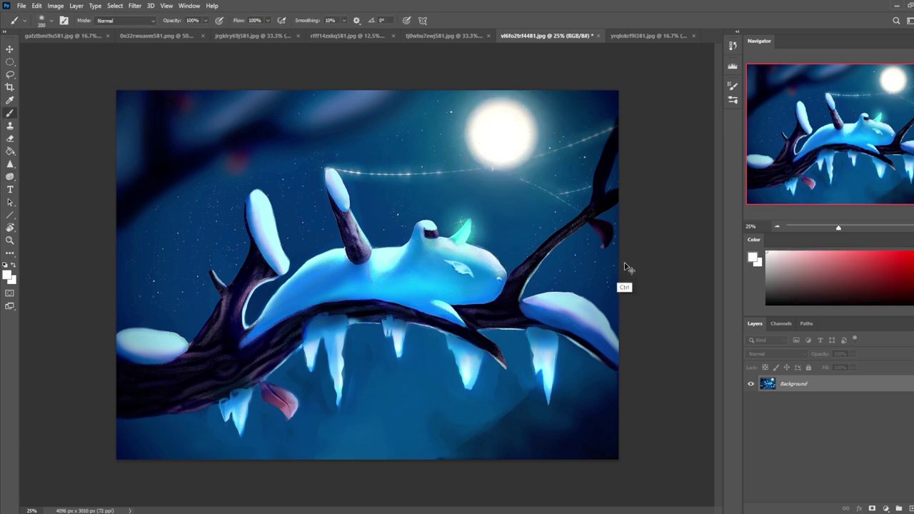
On a new layer, paint white highlights along the creature's head and back at 39% brush opacity.
{"action": "left_click", "coordinate": [909, 508]}
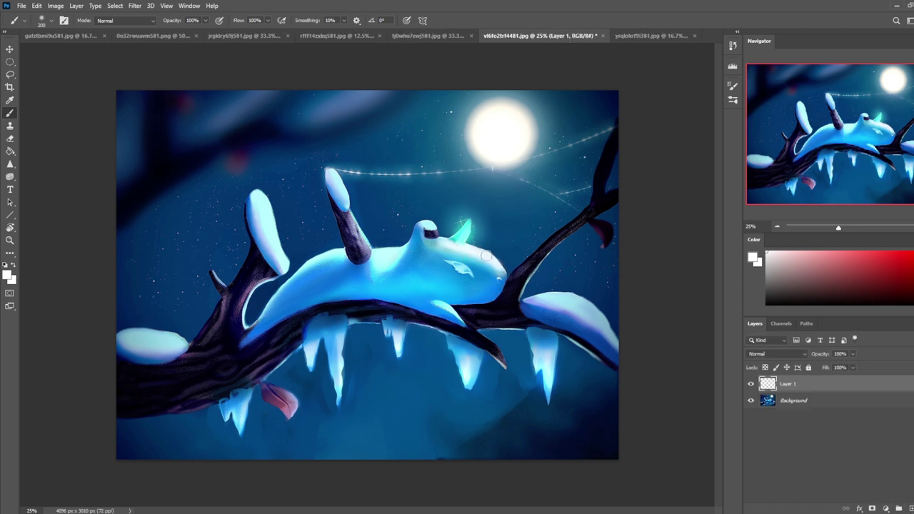
{"action": "left_click", "coordinate": [205, 20]}
{"action": "left_click_drag", "start_coordinate": [206, 31], "coordinate": [178, 31]}
{"action": "left_click", "coordinate": [498, 261]}
{"action": "mouse_move", "coordinate": [383, 248]}
{"action": "left_mouse_down"}
{"action": "mouse_move", "coordinate": [334, 246]}
{"action": "mouse_move", "coordinate": [349, 248]}
{"action": "mouse_move", "coordinate": [302, 257]}
{"action": "mouse_move", "coordinate": [351, 247]}
{"action": "mouse_move", "coordinate": [300, 261]}
{"action": "mouse_move", "coordinate": [348, 247]}
{"action": "left_mouse_up"}
Erase the highlight spilling outside the creature's back with an 80 px eraser at 100% opacity.
{"action": "key", "text": "e"}
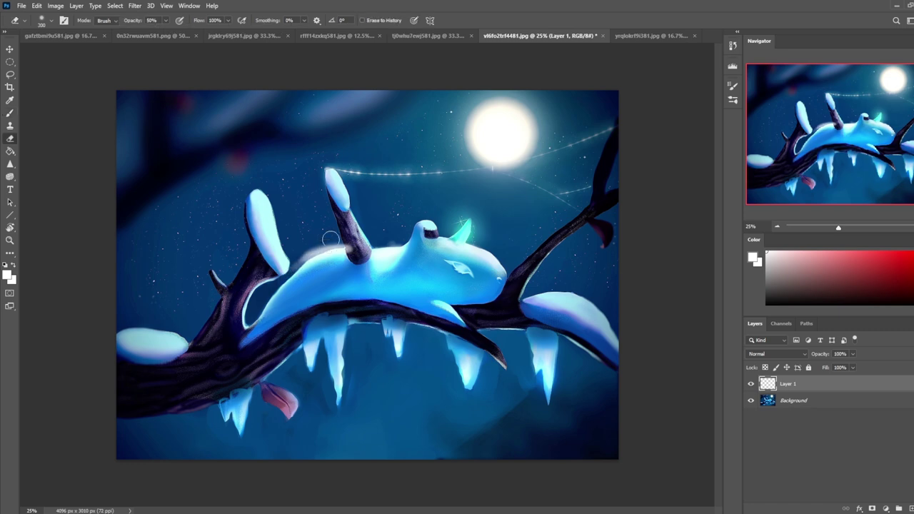
{"action": "right_click", "coordinate": [388, 235]}
{"action": "double_click", "coordinate": [438, 374]}
{"action": "left_click_drag", "start_coordinate": [318, 247], "coordinate": [297, 260]}
{"action": "left_click", "coordinate": [166, 20]}
{"action": "left_click_drag", "start_coordinate": [166, 31], "coordinate": [204, 32]}
{"action": "mouse_move", "coordinate": [321, 245]}
{"action": "left_mouse_down"}
{"action": "mouse_move", "coordinate": [281, 273]}
{"action": "mouse_move", "coordinate": [297, 264]}
{"action": "left_mouse_up"}
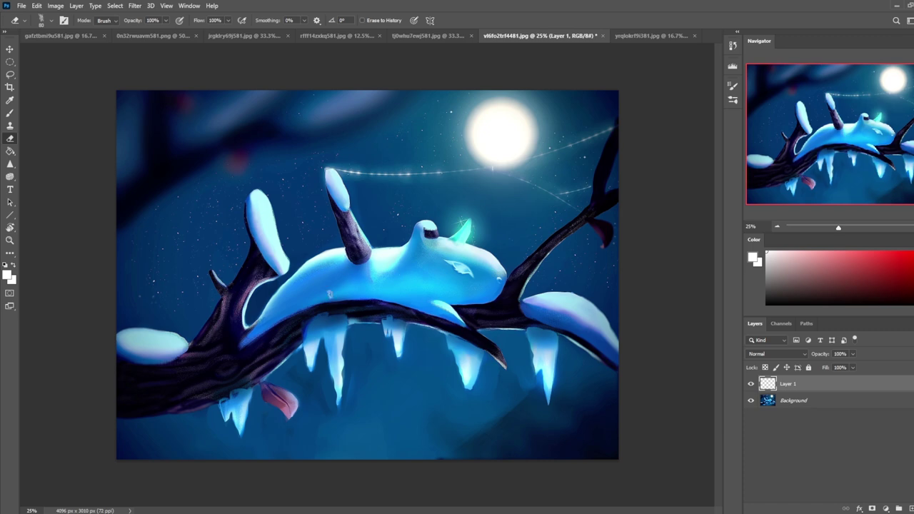
Check the highlights on the whole image, then merge Layer 1 down into the Background.
{"action": "key", "text": "ctrl+minus"}
{"action": "key", "text": "ctrl+minus"}
{"action": "key", "text": "ctrl+minus"}
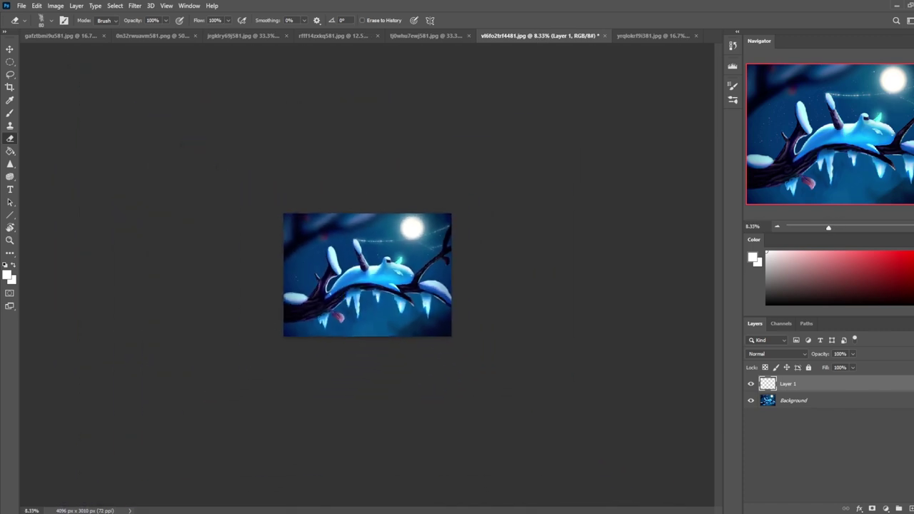
{"action": "left_click", "coordinate": [750, 399]}
{"action": "key", "text": "ctrl+plus"}
{"action": "key", "text": "ctrl+plus"}
{"action": "right_click", "coordinate": [795, 385]}
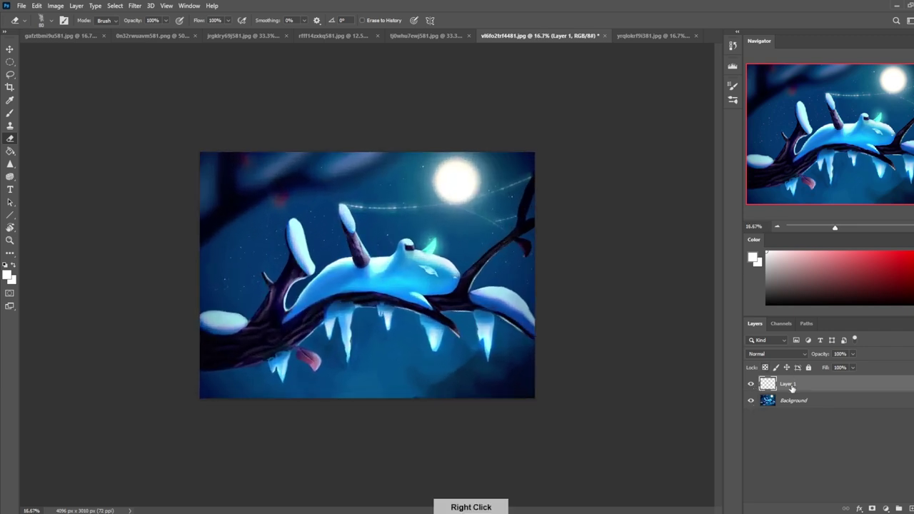
{"action": "left_click", "coordinate": [814, 395]}
On a new layer, shade the creature's head below the ear with sampled blue, using a 500 px brush at 39% opacity.
{"action": "key", "text": "b"}
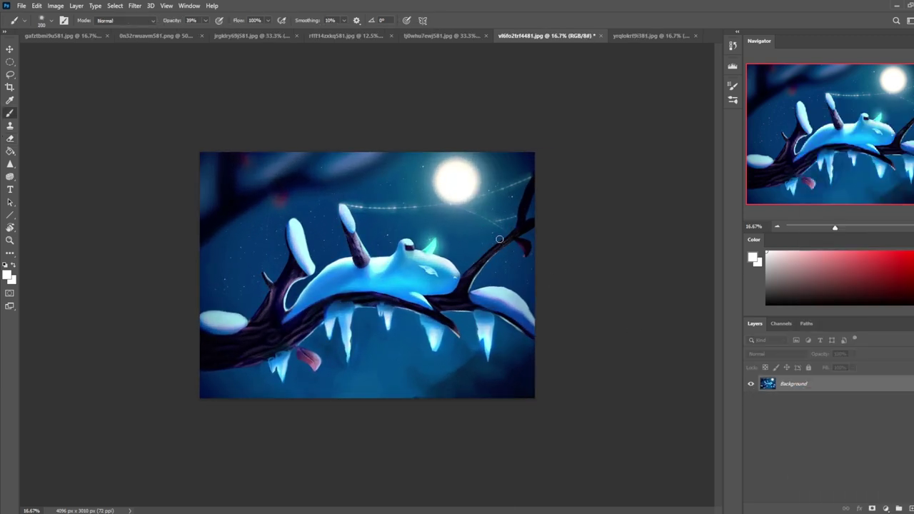
{"action": "left_click", "coordinate": [430, 247], "text": "alt"}
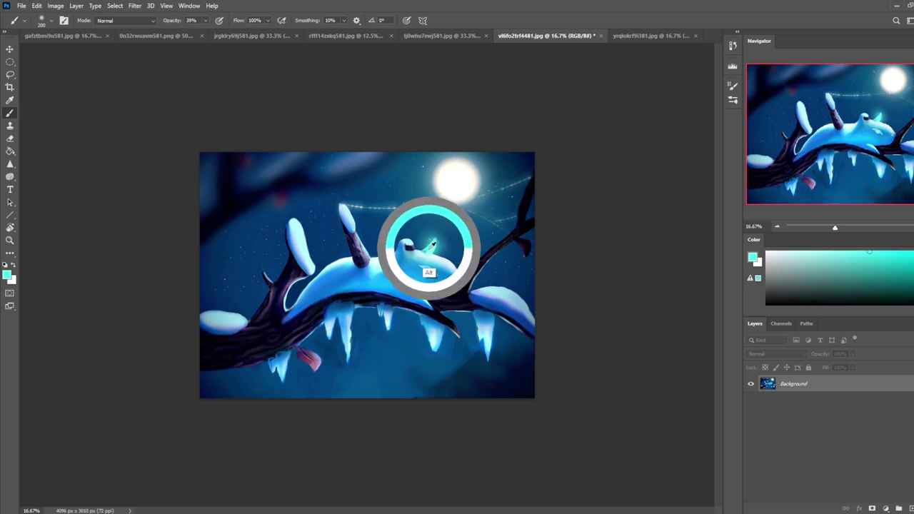
{"action": "left_click", "coordinate": [446, 277], "text": "alt"}
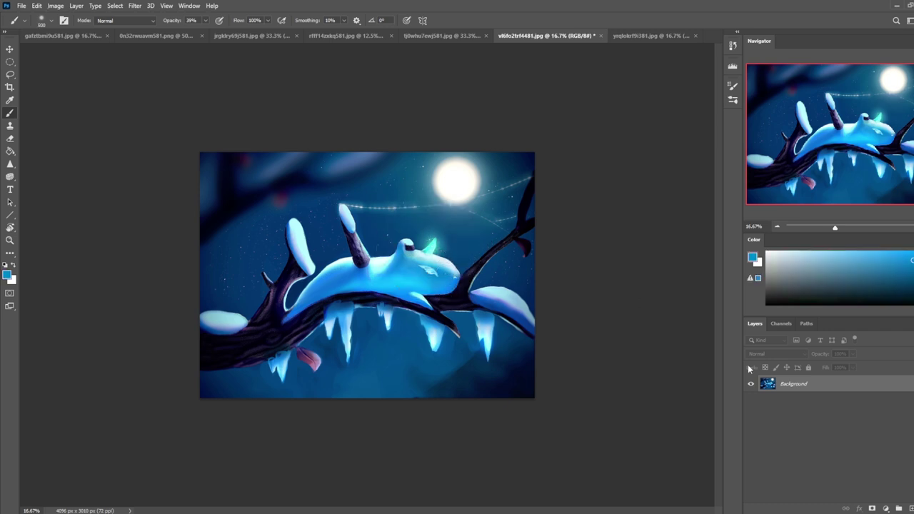
{"action": "left_click", "coordinate": [910, 509]}
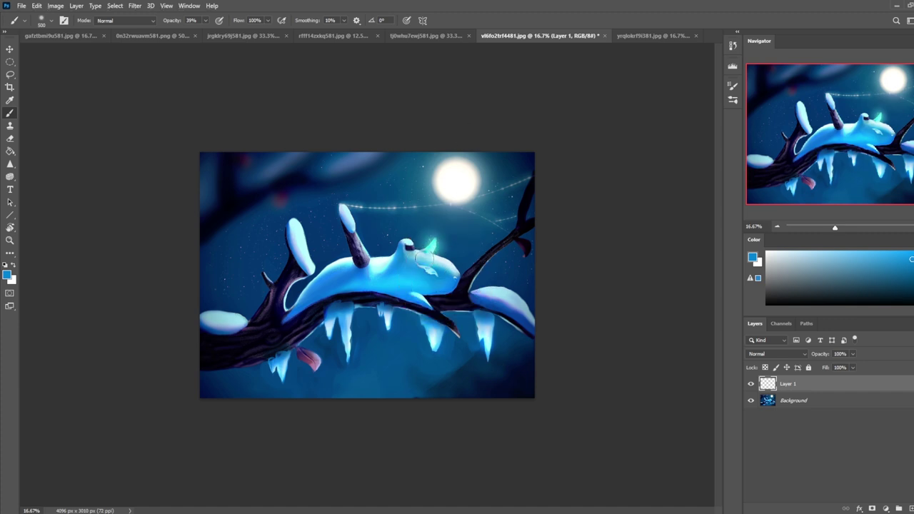
{"action": "key", "text": "e"}
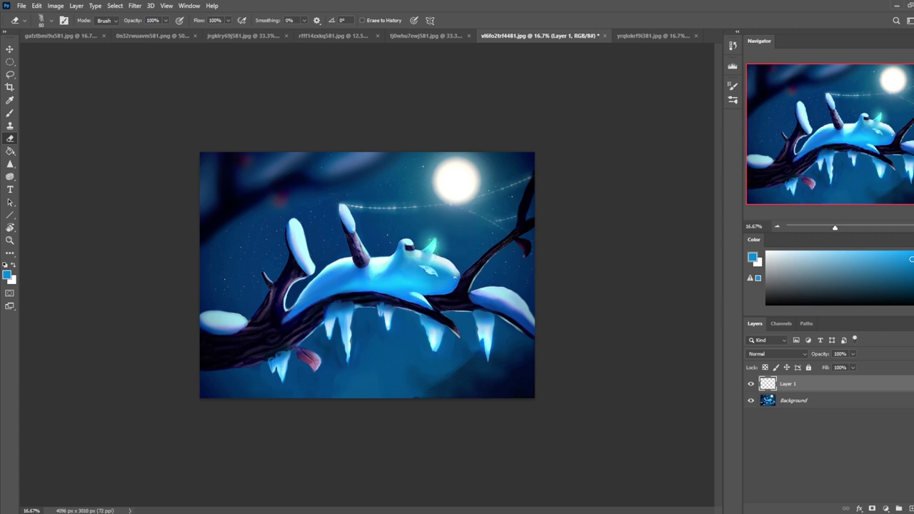
Switch to the Blur tool at 100% strength for softening the new head shading.
{"action": "right_click", "coordinate": [10, 164]}
{"action": "left_click", "coordinate": [43, 172]}
{"action": "right_click", "coordinate": [10, 164]}
{"action": "left_click", "coordinate": [49, 165]}
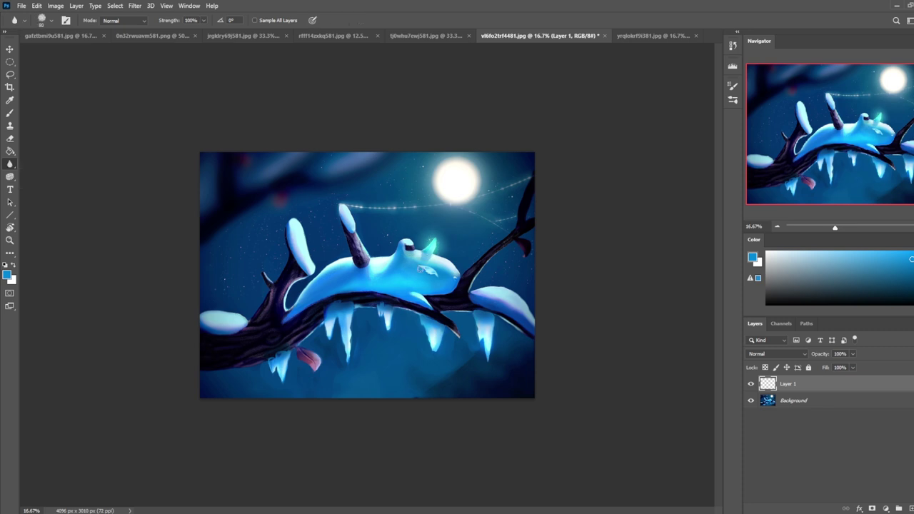
Apply a Gaussian Blur with a 10.0 pixel radius to Layer 1.
{"action": "left_click", "coordinate": [134, 5]}
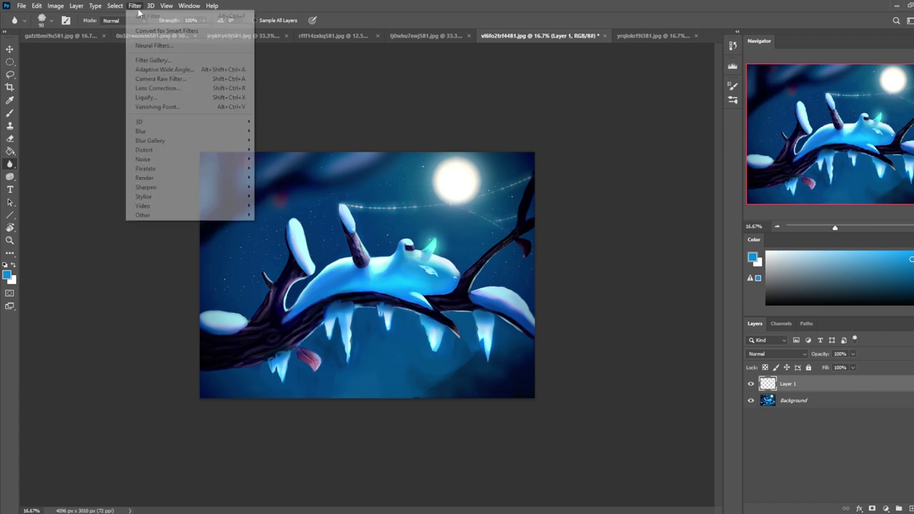
{"action": "mouse_move", "coordinate": [165, 132]}
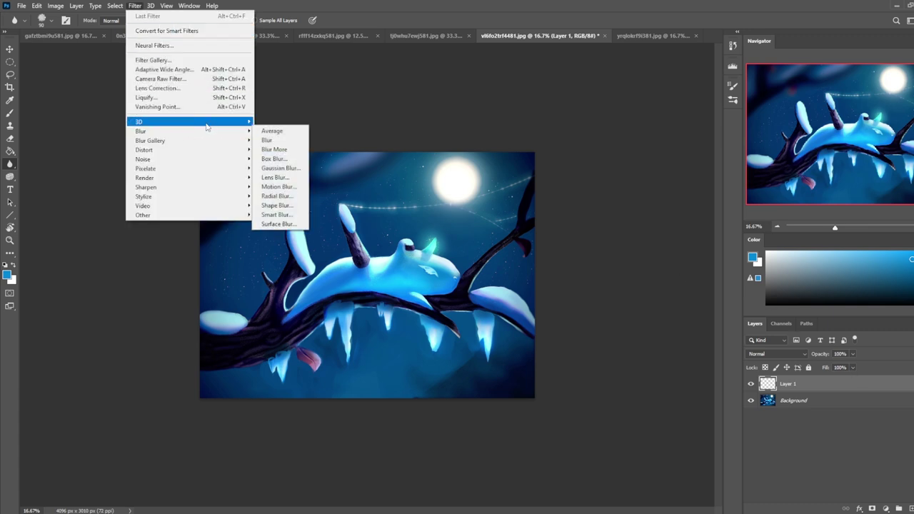
{"action": "left_click", "coordinate": [285, 168]}
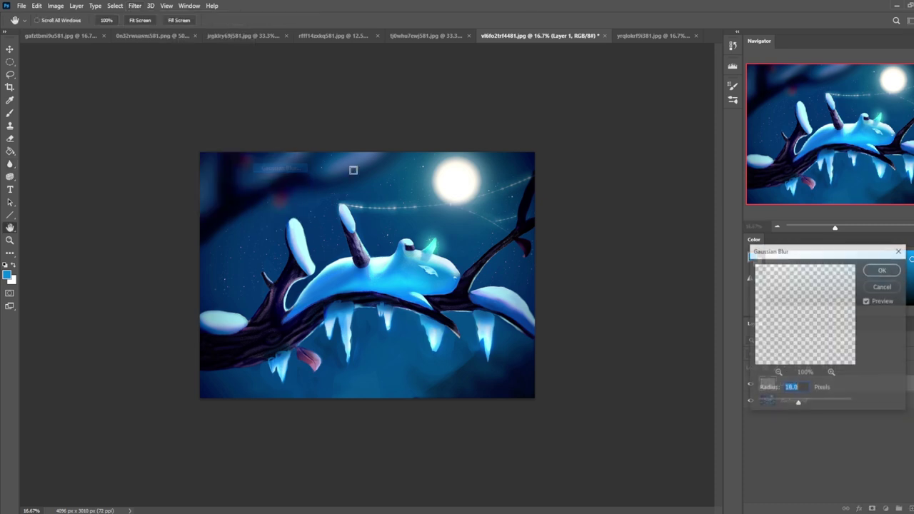
{"action": "mouse_move", "coordinate": [800, 404]}
{"action": "left_mouse_down"}
{"action": "mouse_move", "coordinate": [790, 405]}
{"action": "mouse_move", "coordinate": [798, 407]}
{"action": "left_mouse_up"}
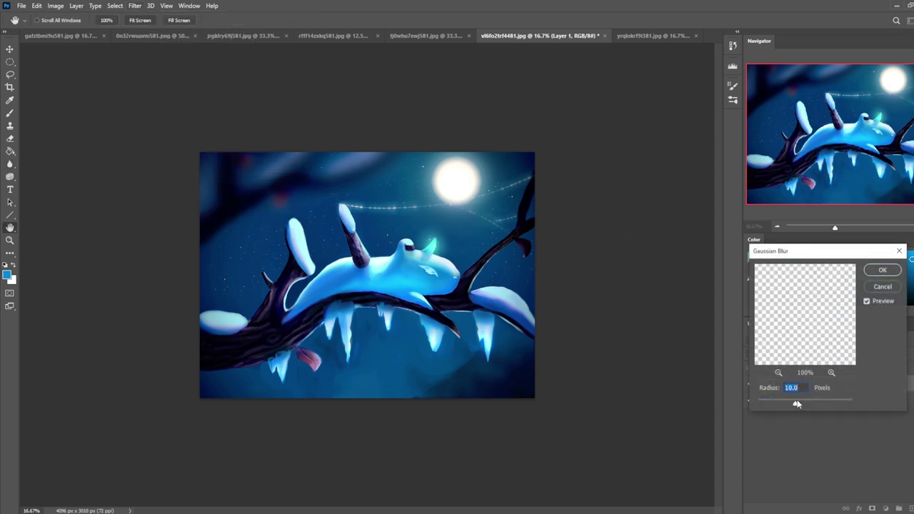
{"action": "left_click", "coordinate": [884, 270]}
Merge the blurred Layer 1 down and add a new layer above the Background.
{"action": "right_click", "coordinate": [810, 386]}
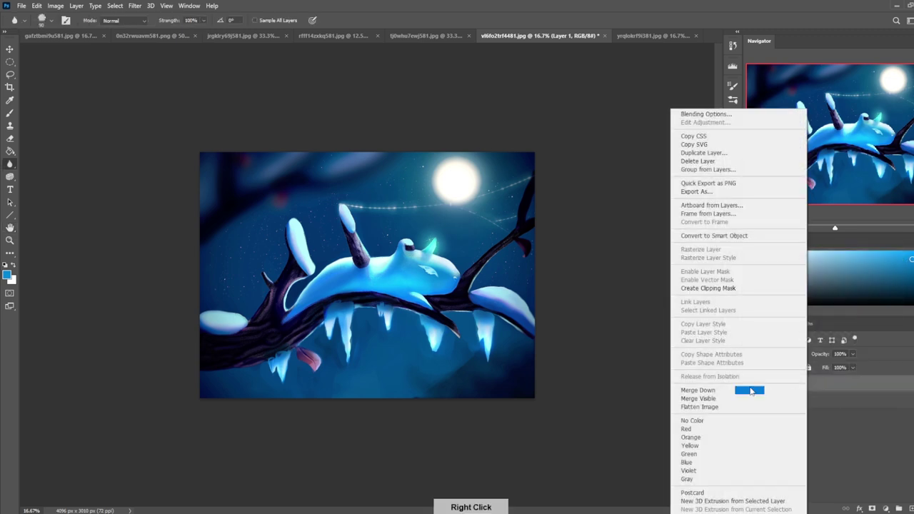
{"action": "left_click", "coordinate": [749, 390]}
{"action": "left_click", "coordinate": [885, 508]}
Tint the head around the glowing horn with sampled turquoise on Layer 1, using a 400 px brush in Color mode at 39% opacity.
{"action": "key", "text": "b"}
{"action": "right_click", "coordinate": [459, 250]}
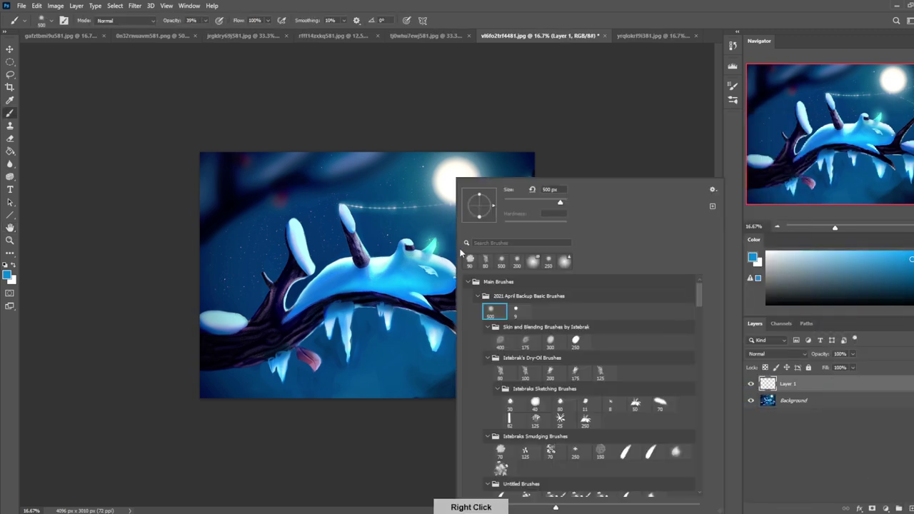
{"action": "left_click", "coordinate": [575, 148]}
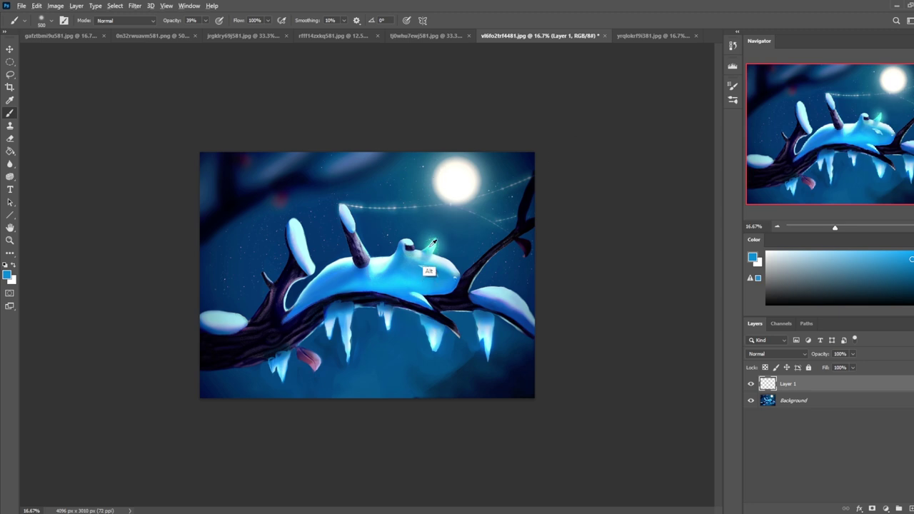
{"action": "left_click", "coordinate": [430, 249], "text": "alt"}
{"action": "left_click", "coordinate": [134, 21]}
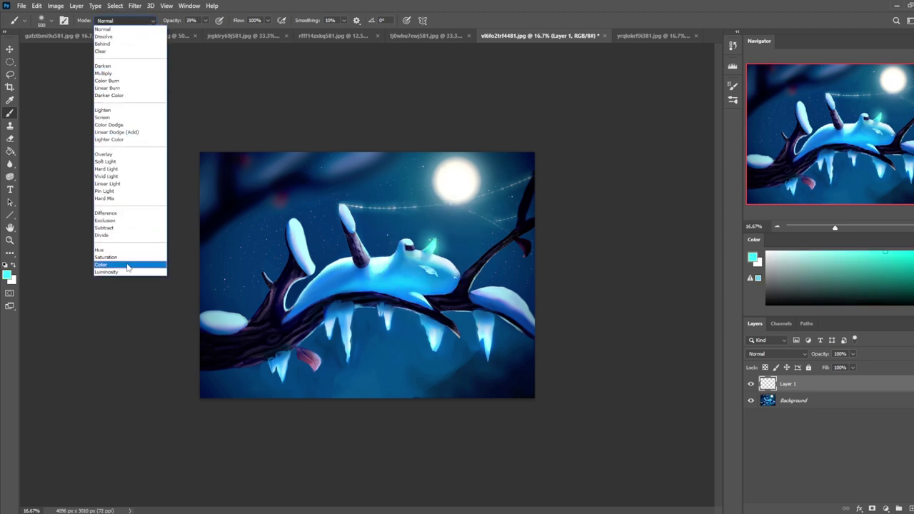
{"action": "left_click", "coordinate": [129, 267]}
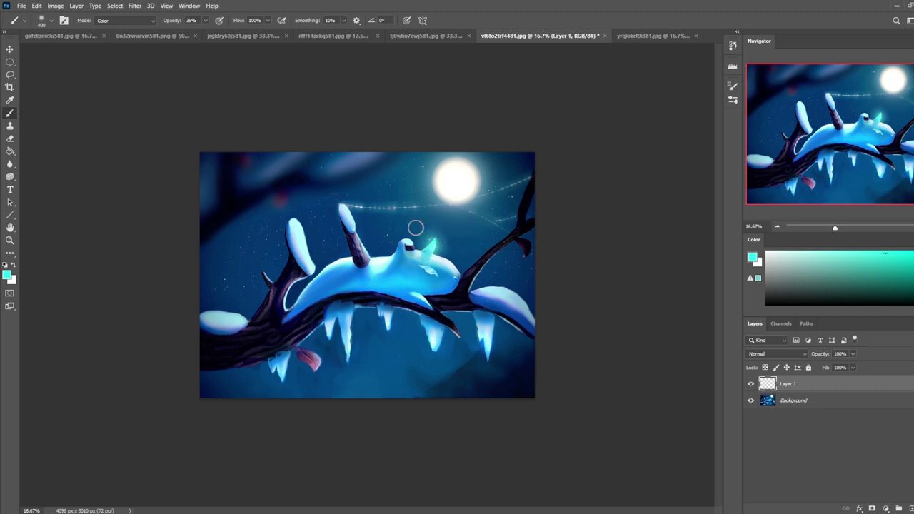
{"action": "left_click", "coordinate": [433, 244], "text": "alt"}
Boost the colour around the horn with the Sponge tool in Saturate mode, then sample cyan from the creature's face for the brush.
{"action": "left_click_drag", "start_coordinate": [10, 176], "coordinate": [50, 197]}
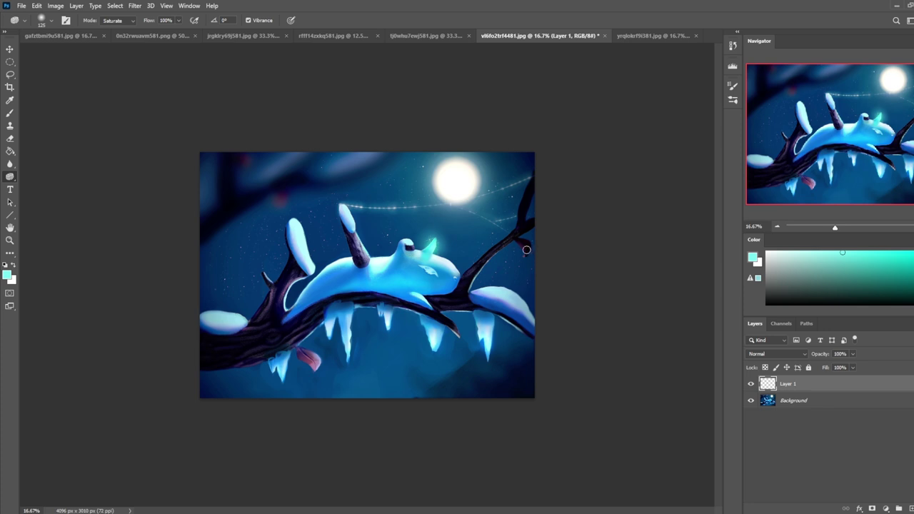
{"action": "key", "text": "b"}
{"action": "left_click", "coordinate": [426, 274], "text": "alt"}
Compare the painting with and without Layer 1, and merge the layer down into the Background.
{"action": "left_click", "coordinate": [751, 385]}
{"action": "left_click", "coordinate": [751, 385]}
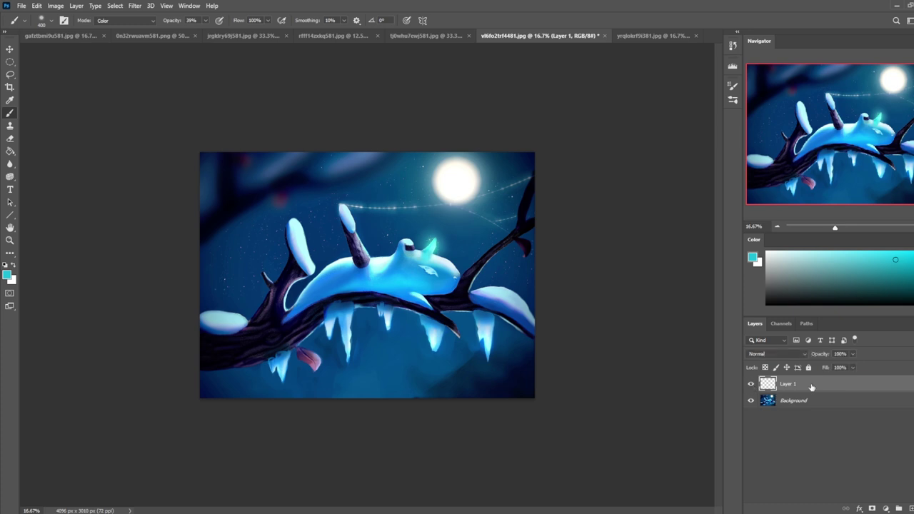
{"action": "right_click", "coordinate": [786, 384]}
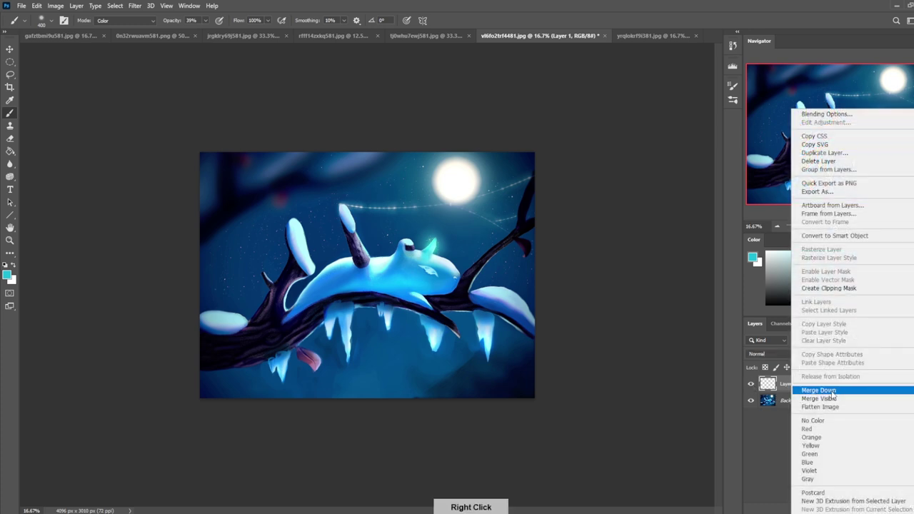
{"action": "left_click", "coordinate": [822, 391]}
Lasso a small area at the base of the horn and paint it with a sampled pale highlight, brush in Normal mode.
{"action": "key", "text": "l"}
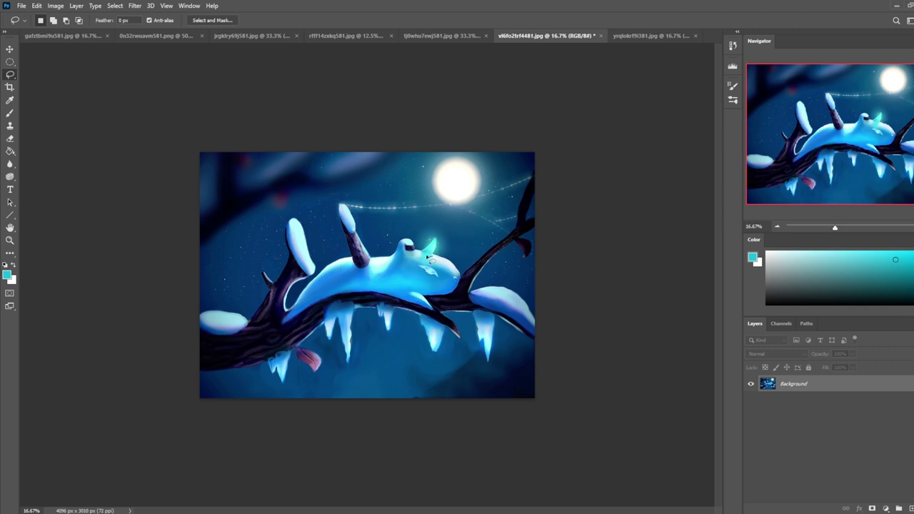
{"action": "mouse_move", "coordinate": [436, 259]}
{"action": "left_mouse_down"}
{"action": "mouse_move", "coordinate": [418, 264]}
{"action": "mouse_move", "coordinate": [442, 265]}
{"action": "mouse_move", "coordinate": [417, 257]}
{"action": "left_mouse_up"}
{"action": "key", "text": "b"}
{"action": "left_click", "coordinate": [438, 258], "text": "alt"}
{"action": "left_click", "coordinate": [151, 25]}
{"action": "left_click", "coordinate": [158, 22]}
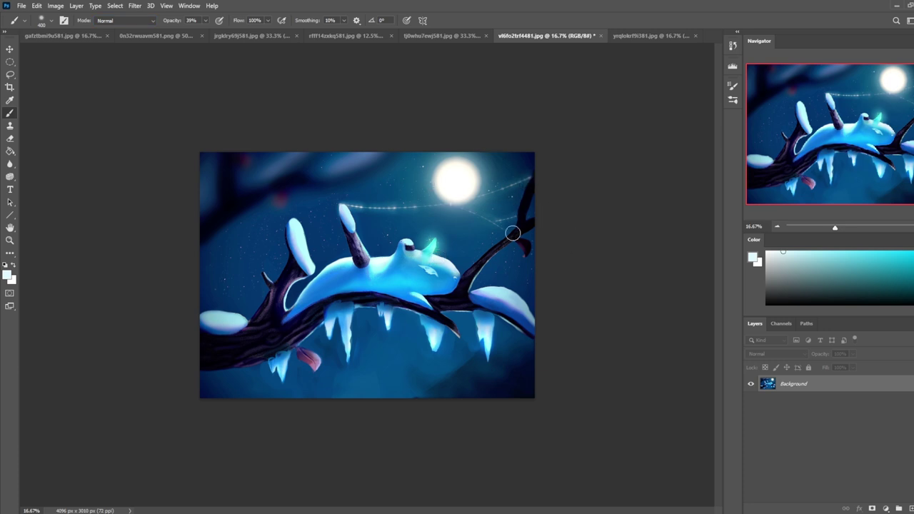
Deselect the lassoed area near the horn and check the list of recent edits in the history.
{"action": "key", "text": "m"}
{"action": "right_click", "coordinate": [434, 264]}
{"action": "left_click", "coordinate": [456, 270]}
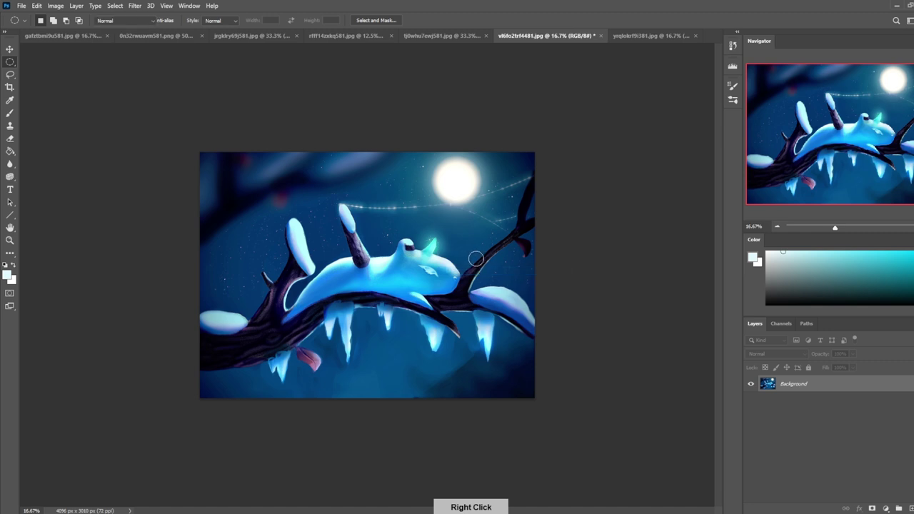
{"action": "key", "text": "b"}
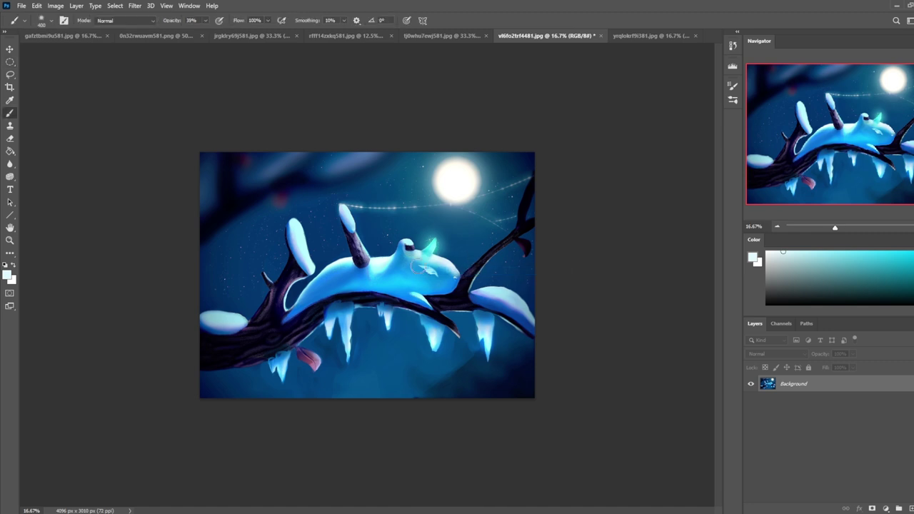
{"action": "left_click", "coordinate": [734, 46]}
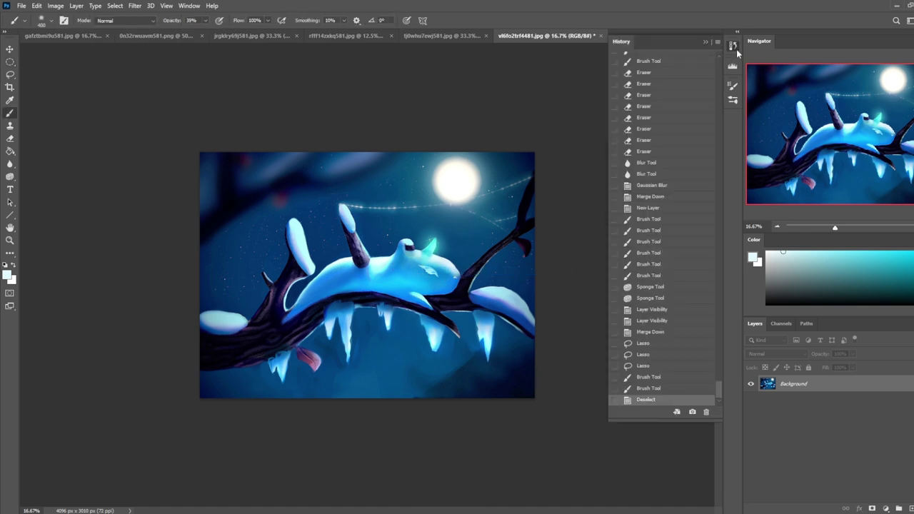
{"action": "left_click", "coordinate": [707, 43]}
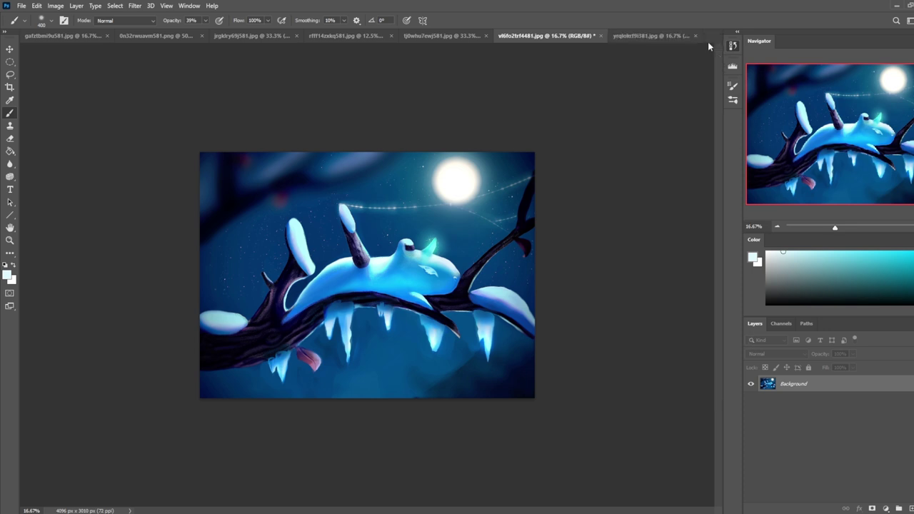
Brighten the highlights on the icicles under the branch with the Dodge tool, 90 px, Highlights range, 23% exposure.
{"action": "left_click", "coordinate": [10, 176]}
{"action": "left_click_drag", "start_coordinate": [34, 185], "coordinate": [43, 177]}
{"action": "key", "text": "bracketleft"}
{"action": "key", "text": "bracketleft"}
{"action": "key", "text": "bracketleft"}
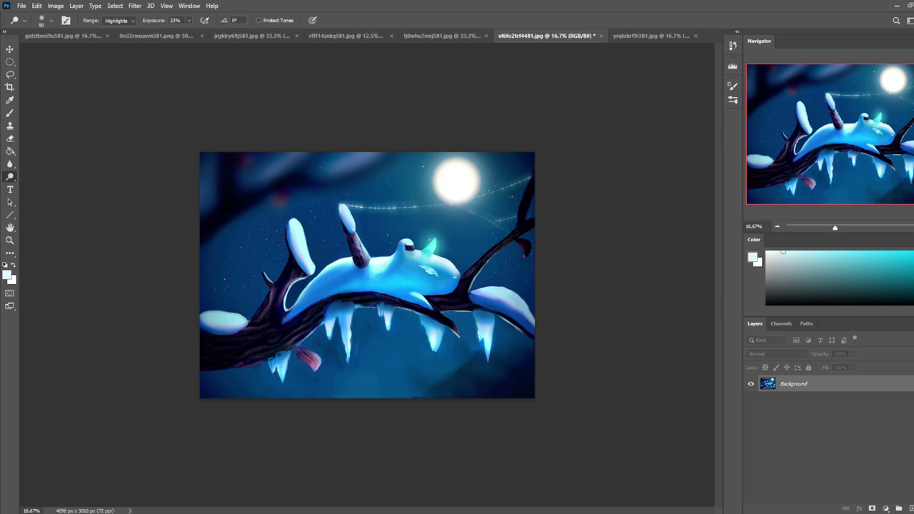
{"action": "mouse_move", "coordinate": [479, 335]}
{"action": "left_mouse_down"}
{"action": "mouse_move", "coordinate": [480, 328]}
{"action": "mouse_move", "coordinate": [435, 352]}
{"action": "mouse_move", "coordinate": [426, 330]}
{"action": "left_mouse_up"}
{"action": "mouse_move", "coordinate": [348, 341]}
{"action": "left_mouse_down"}
{"action": "mouse_move", "coordinate": [351, 323]}
{"action": "mouse_move", "coordinate": [350, 347]}
{"action": "mouse_move", "coordinate": [342, 325]}
{"action": "mouse_move", "coordinate": [346, 344]}
{"action": "mouse_move", "coordinate": [328, 336]}
{"action": "mouse_move", "coordinate": [329, 324]}
{"action": "mouse_move", "coordinate": [330, 336]}
{"action": "mouse_move", "coordinate": [352, 318]}
{"action": "mouse_move", "coordinate": [334, 332]}
{"action": "mouse_move", "coordinate": [335, 317]}
{"action": "left_mouse_up"}
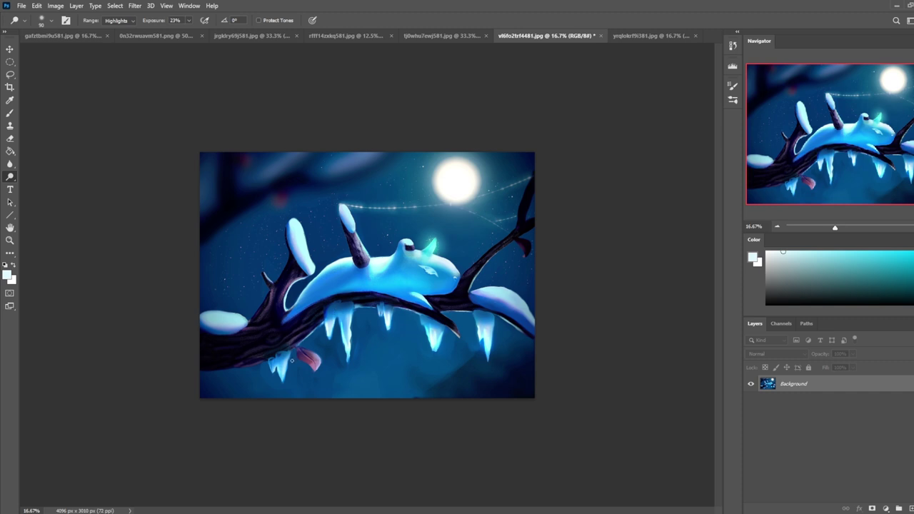
{"action": "left_click_drag", "start_coordinate": [285, 368], "coordinate": [283, 380]}
{"action": "left_click_drag", "start_coordinate": [271, 359], "coordinate": [272, 371]}
Shade the icicle beneath the creature's head with sampled blue and blend it using the Smudge tool at 6% strength.
{"action": "key", "text": "b"}
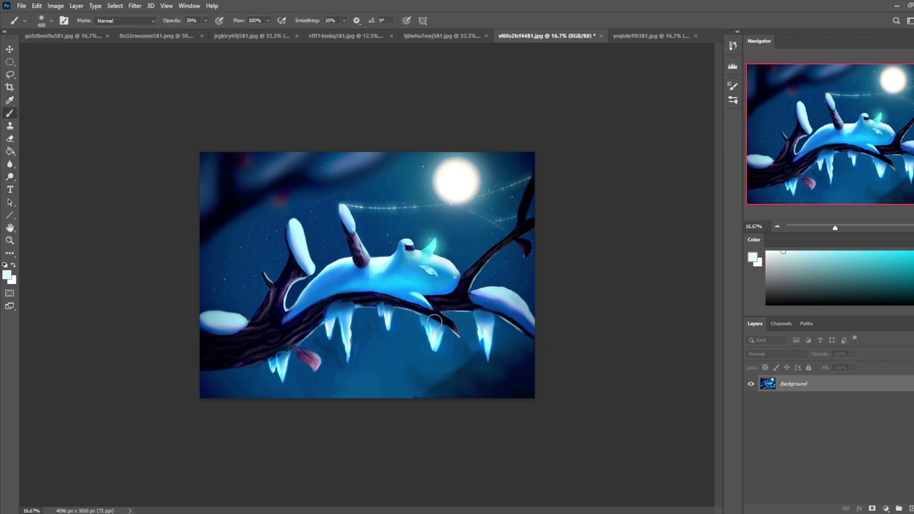
{"action": "left_click", "coordinate": [432, 322], "text": "alt"}
{"action": "left_click", "coordinate": [10, 165]}
{"action": "right_click", "coordinate": [12, 167]}
{"action": "left_click", "coordinate": [53, 182]}
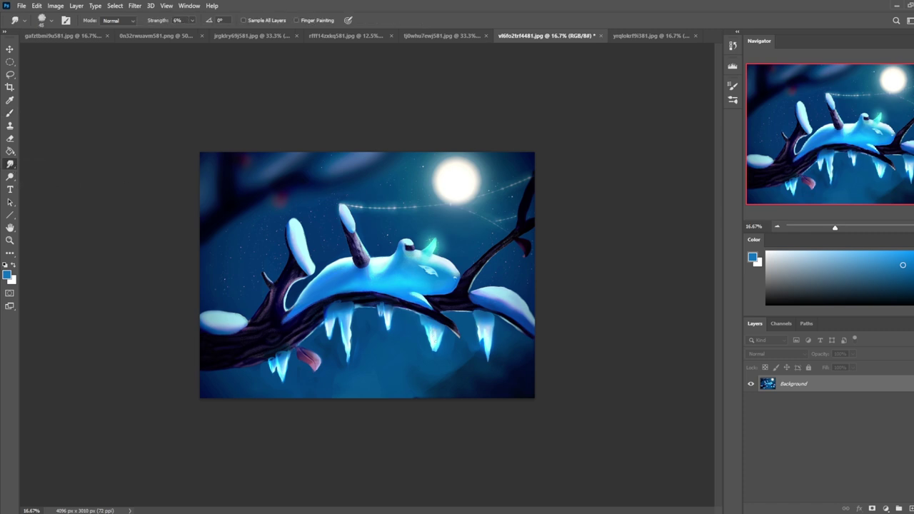
Dodge extra vertical highlights into the far-right icicle and the large icicle cluster under the creature's body, undoing a misplaced stroke.
{"action": "key", "text": "b"}
{"action": "left_click", "coordinate": [10, 178]}
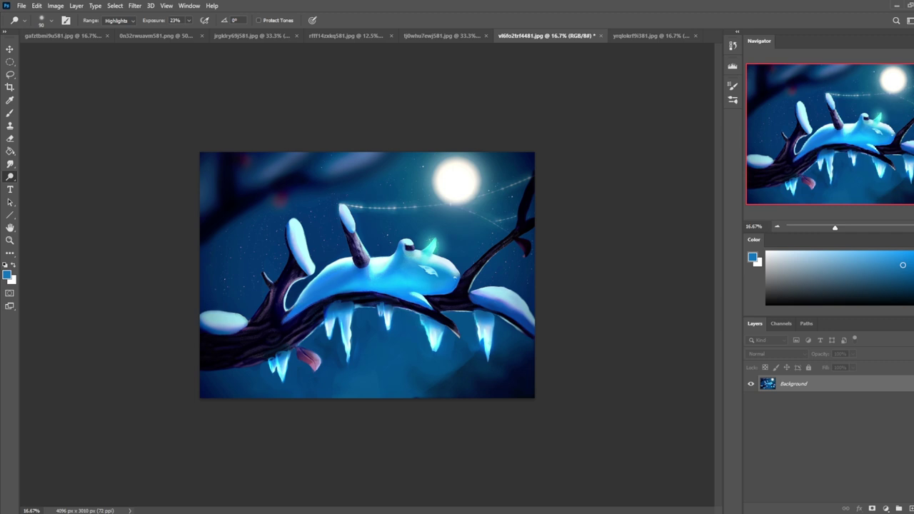
{"action": "left_click_drag", "start_coordinate": [492, 318], "coordinate": [493, 335]}
{"action": "left_click_drag", "start_coordinate": [340, 312], "coordinate": [341, 330]}
{"action": "key", "text": "ctrl+z"}
{"action": "left_click_drag", "start_coordinate": [331, 316], "coordinate": [331, 331]}
Choose a different brush preset and set the brush opacity to 100%.
{"action": "key", "text": "b"}
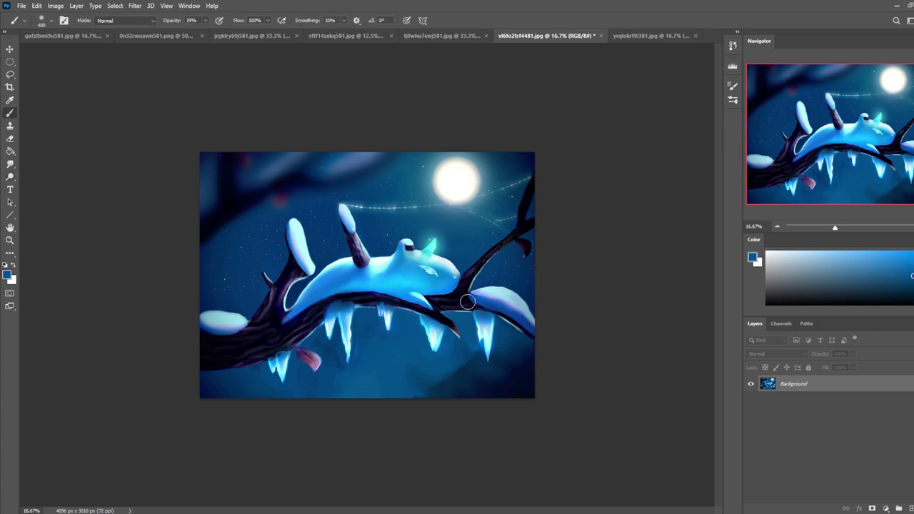
{"action": "right_click", "coordinate": [472, 300]}
{"action": "double_click", "coordinate": [542, 404]}
{"action": "left_click_drag", "start_coordinate": [206, 25], "coordinate": [240, 34]}
Smooth the dark shape in the lower background with an enlarged Smudge tool at 6% strength.
{"action": "left_click", "coordinate": [10, 164]}
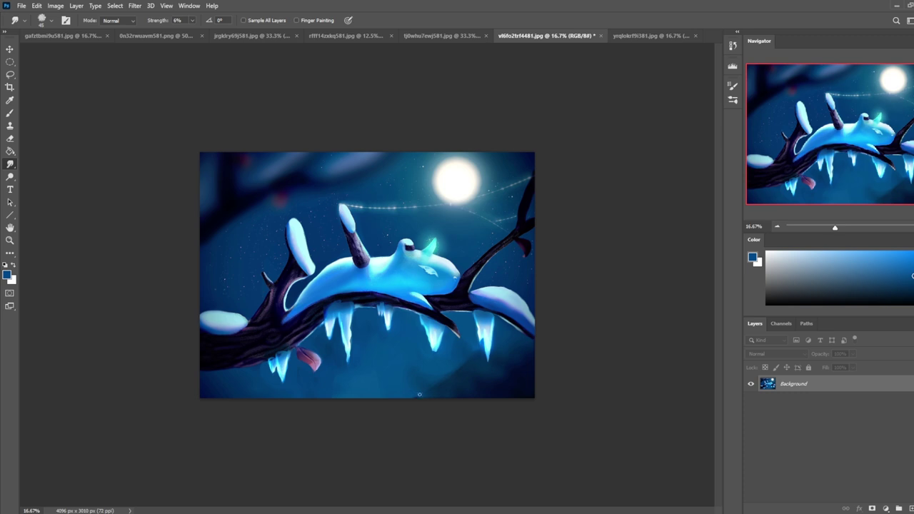
{"action": "key", "text": "bracketright"}
{"action": "key", "text": "bracketright"}
{"action": "key", "text": "bracketright"}
{"action": "key", "text": "bracketright"}
{"action": "key", "text": "bracketright"}
{"action": "key", "text": "b"}
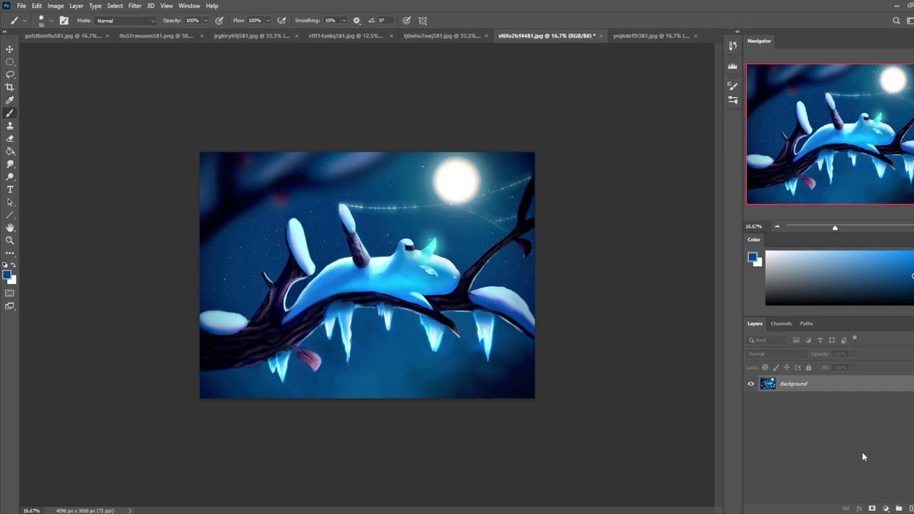
Brighten the glittering strands below the moon with the Dodge tool at 23% exposure and sharpen them at 80% strength.
{"action": "key", "text": "o"}
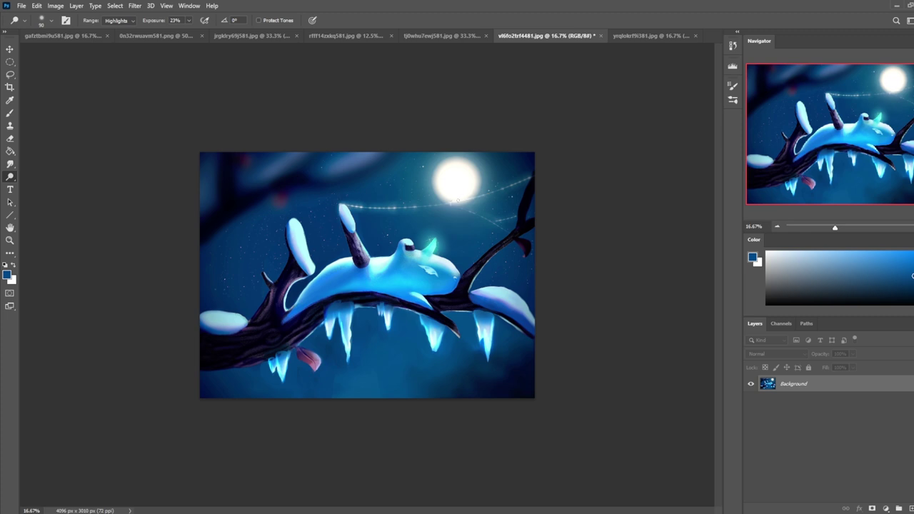
{"action": "mouse_move", "coordinate": [451, 203]}
{"action": "left_mouse_down"}
{"action": "mouse_move", "coordinate": [398, 208]}
{"action": "mouse_move", "coordinate": [461, 202]}
{"action": "left_mouse_up"}
{"action": "mouse_move", "coordinate": [10, 164]}
{"action": "left_mouse_down"}
{"action": "mouse_move", "coordinate": [42, 184]}
{"action": "mouse_move", "coordinate": [50, 174]}
{"action": "left_mouse_up"}
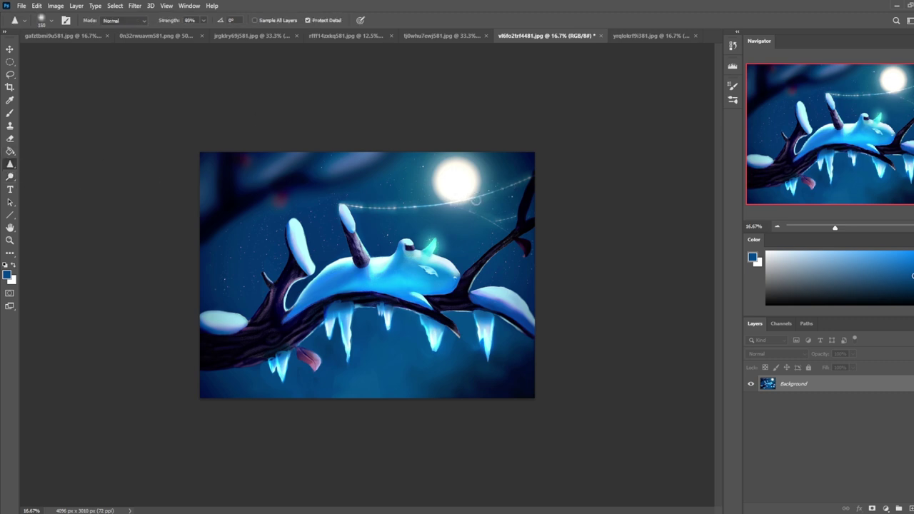
{"action": "left_click", "coordinate": [10, 176]}
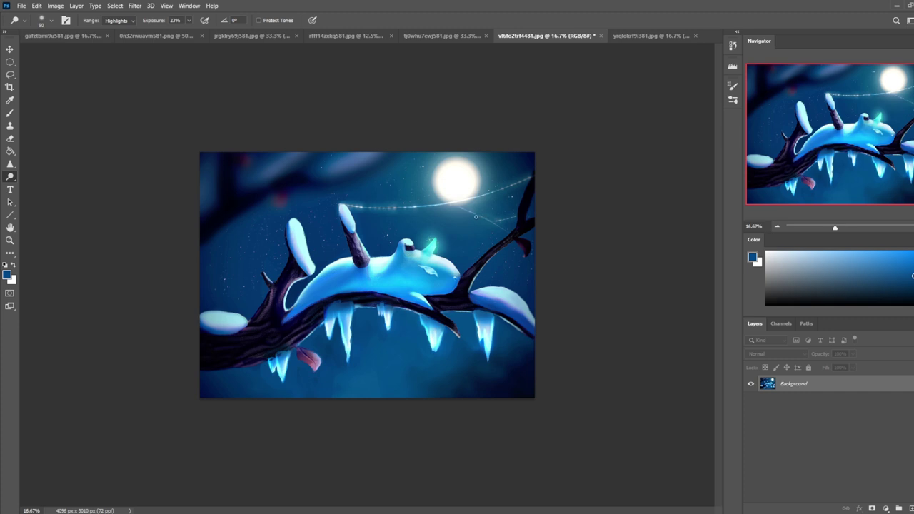
{"action": "left_click_drag", "start_coordinate": [453, 204], "coordinate": [496, 224]}
{"action": "key", "text": "b"}
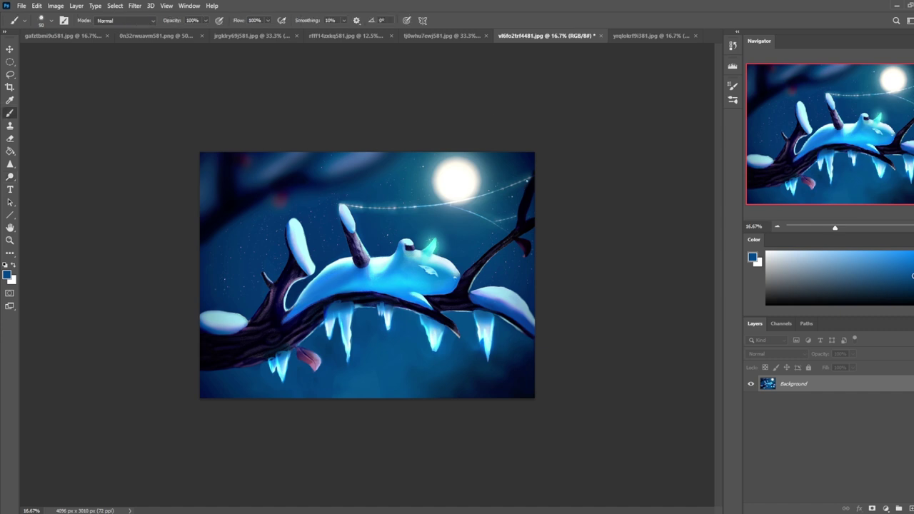
{"action": "left_click_drag", "start_coordinate": [11, 164], "coordinate": [52, 185]}
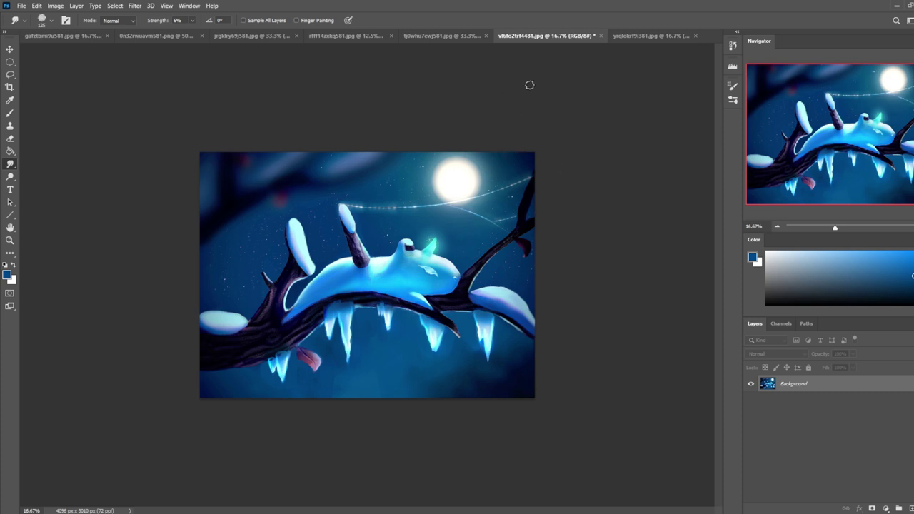
{"action": "key", "text": "b"}
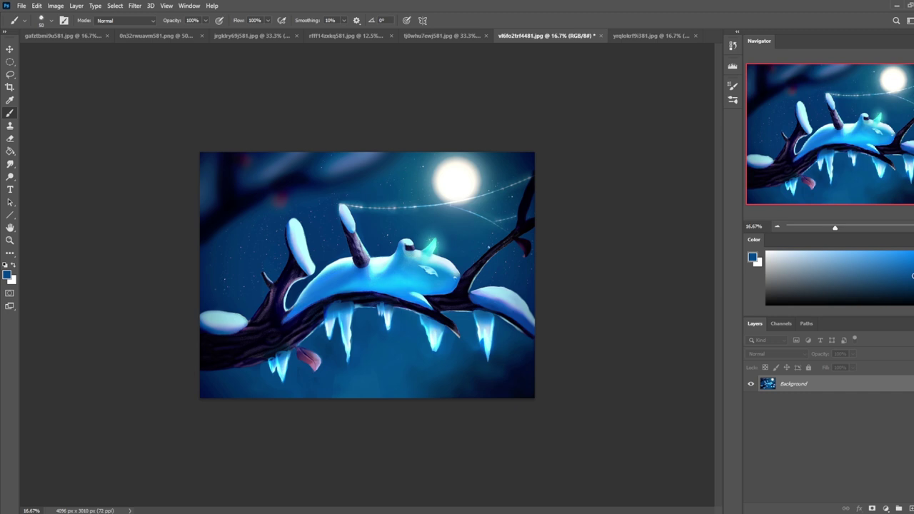
Switch to the Dodge tool for highlights at 23% exposure and enlarge its brush to 400 px.
{"action": "key", "text": "o"}
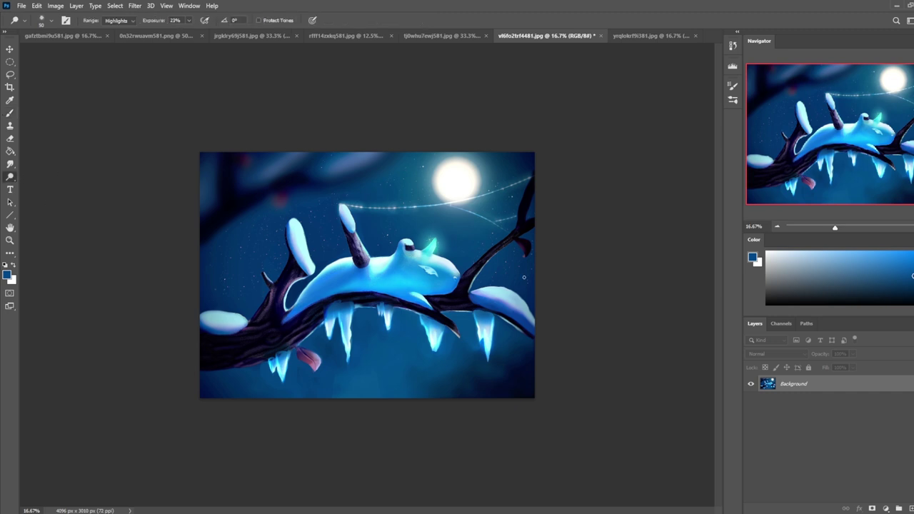
{"action": "key", "text": "bracketright"}
{"action": "key", "text": "bracketright"}
{"action": "key", "text": "bracketright"}
{"action": "key", "text": "bracketright"}
{"action": "key", "text": "bracketright"}
Copy the whole corrected painting, revert the document to its original opening state, and paste the corrected version as a new layer.
{"action": "key", "text": "ctrl"}
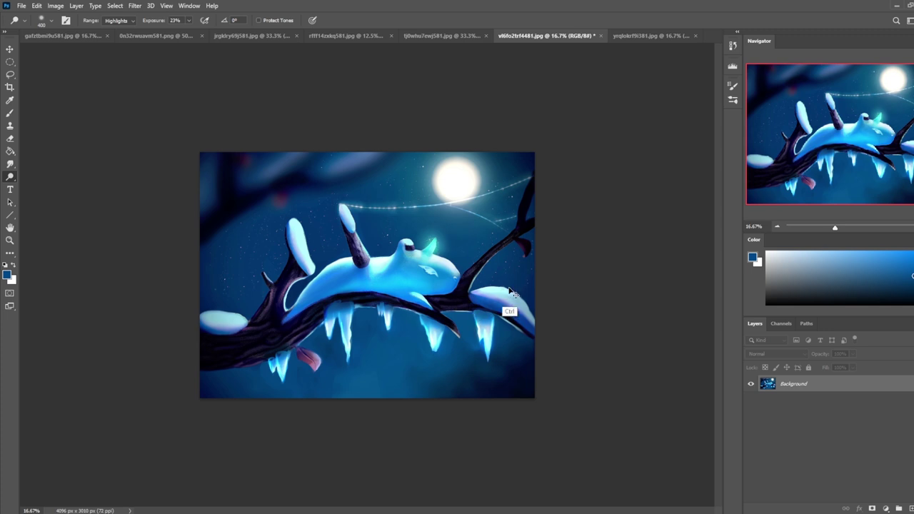
{"action": "key", "text": "ctrl+a"}
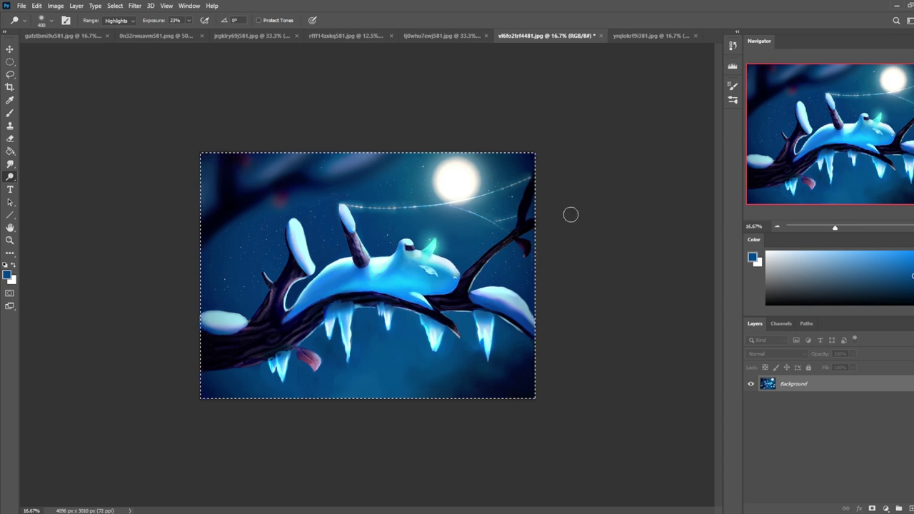
{"action": "left_click", "coordinate": [735, 47]}
{"action": "left_click_drag", "start_coordinate": [716, 397], "coordinate": [738, 55]}
{"action": "left_click", "coordinate": [669, 61]}
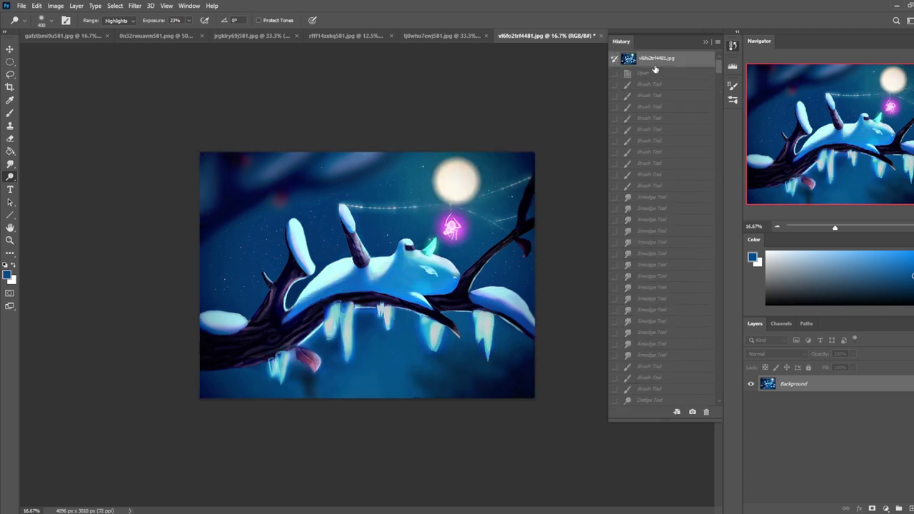
{"action": "left_click", "coordinate": [705, 41]}
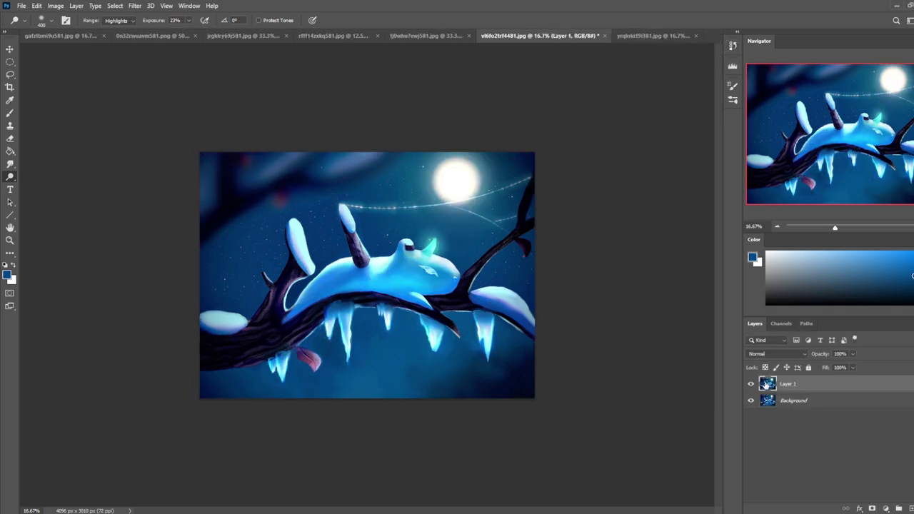
Toggle the visibility of Layer 1 repeatedly to compare the corrected painting with the original.
{"action": "left_click", "coordinate": [751, 384]}
{"action": "left_click", "coordinate": [751, 384]}
{"action": "left_click", "coordinate": [751, 385]}
{"action": "left_click", "coordinate": [751, 385]}
{"action": "left_click", "coordinate": [750, 385]}
{"action": "left_click", "coordinate": [751, 384]}
{"action": "left_click", "coordinate": [751, 385]}
{"action": "left_click", "coordinate": [751, 384]}
{"action": "left_click", "coordinate": [751, 385]}
{"action": "left_click", "coordinate": [751, 385]}
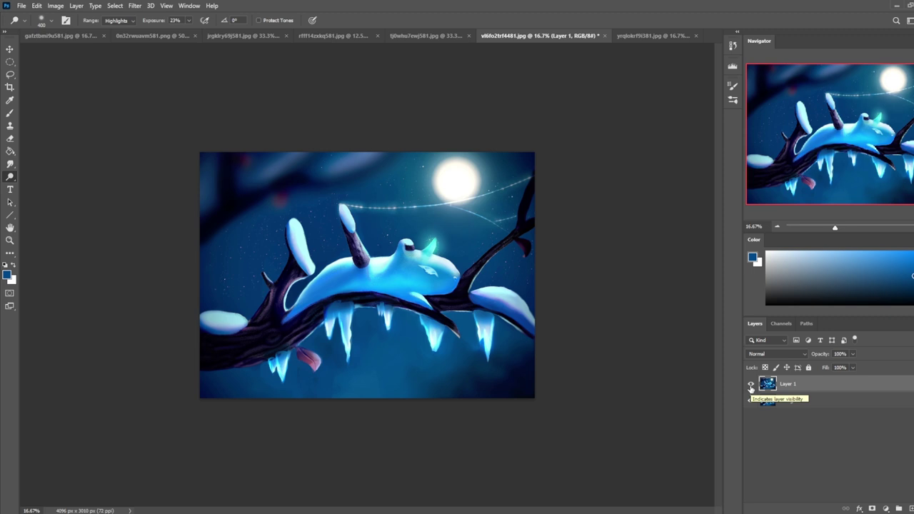
Paint bright cyan sampled from the creature's body along its lower side and blend it with the Smudge tool at 6% strength.
{"action": "key", "text": "b"}
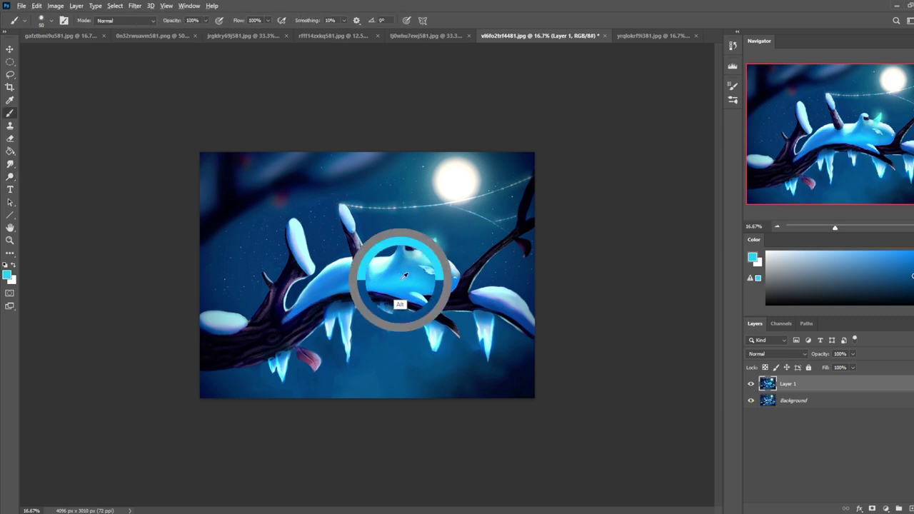
{"action": "left_click", "coordinate": [393, 304], "text": "alt"}
{"action": "left_click_drag", "start_coordinate": [347, 283], "coordinate": [322, 288]}
{"action": "key", "text": "bracketright"}
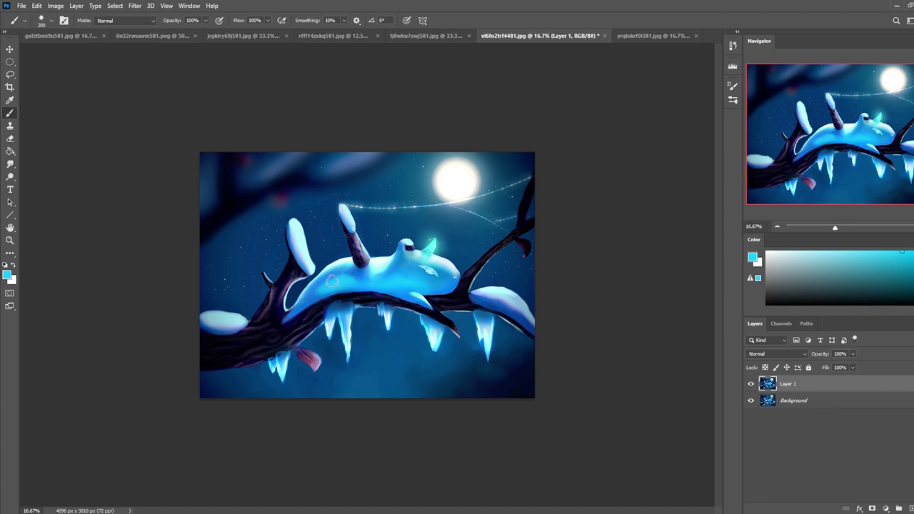
{"action": "key", "text": "bracketleft"}
{"action": "left_click", "coordinate": [10, 164]}
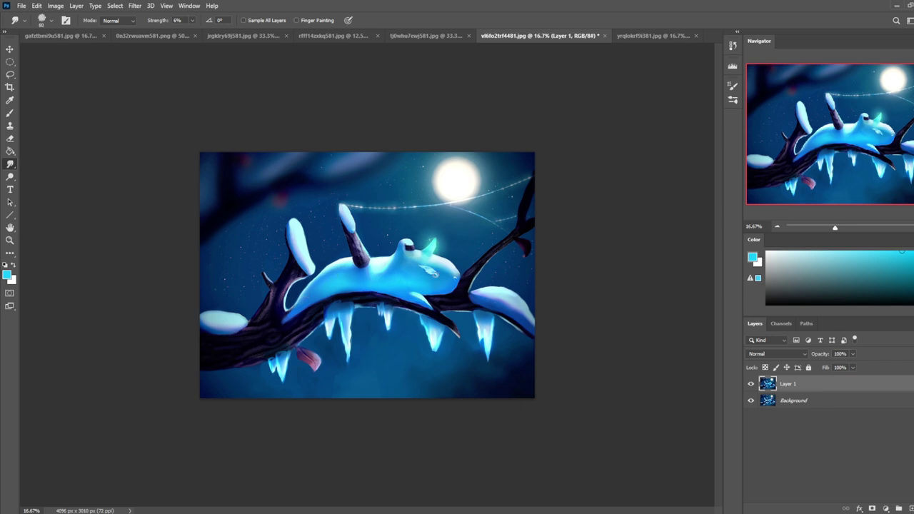
Paint sampled blue over the creature's underside with a soft brush at 37% opacity, then compare Layer 1 with the original.
{"action": "key", "text": "b"}
{"action": "right_click", "coordinate": [372, 282]}
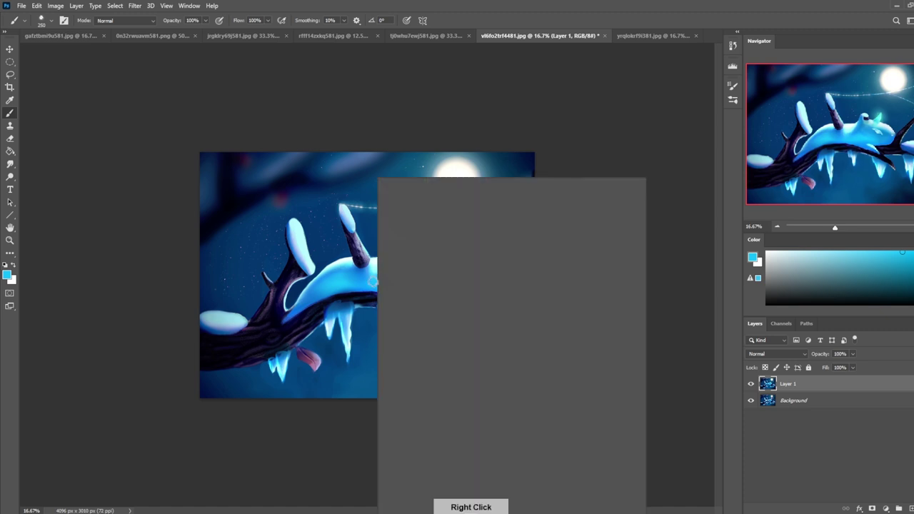
{"action": "double_click", "coordinate": [418, 320]}
{"action": "left_click", "coordinate": [339, 283], "text": "alt"}
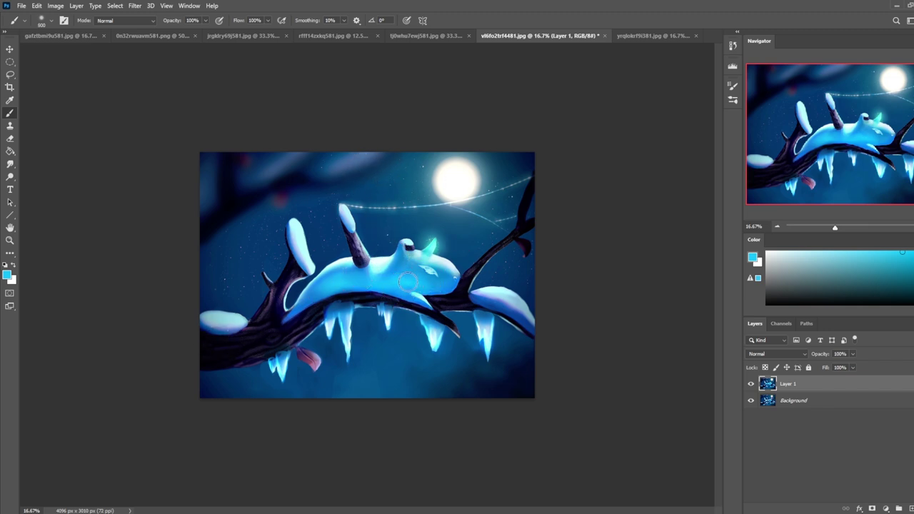
{"action": "left_click", "coordinate": [205, 20]}
{"action": "left_click_drag", "start_coordinate": [205, 27], "coordinate": [177, 33]}
{"action": "left_click", "coordinate": [751, 385]}
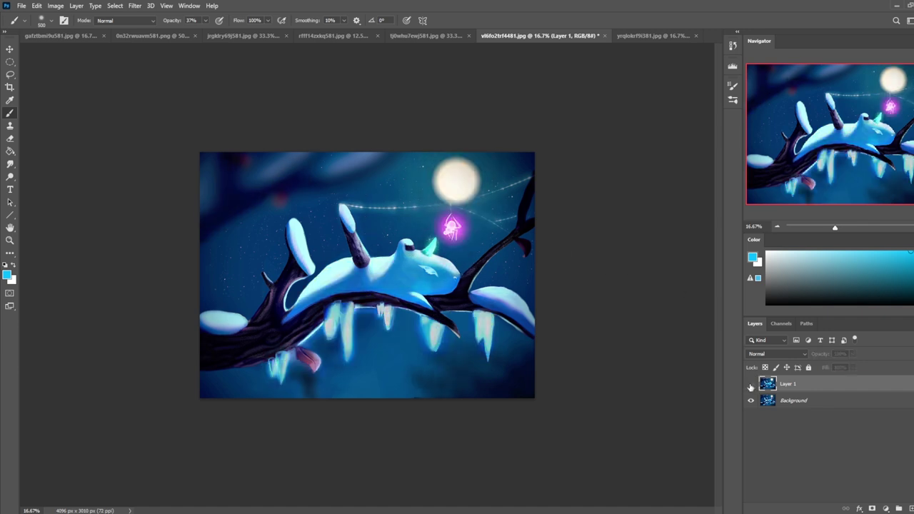
{"action": "left_click", "coordinate": [751, 385]}
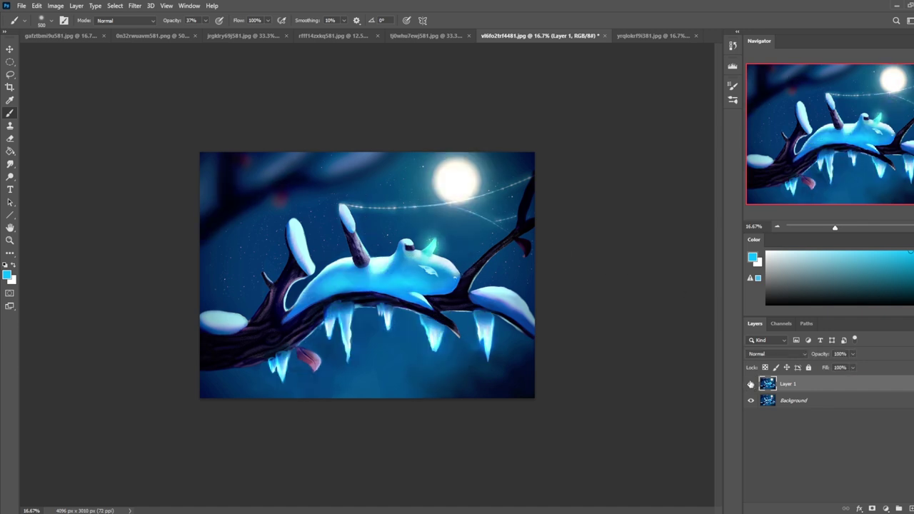
Saturate the creature's body with the Sponge tool at 100% flow and compare Layer 1 with the original.
{"action": "left_click_drag", "start_coordinate": [10, 164], "coordinate": [49, 196]}
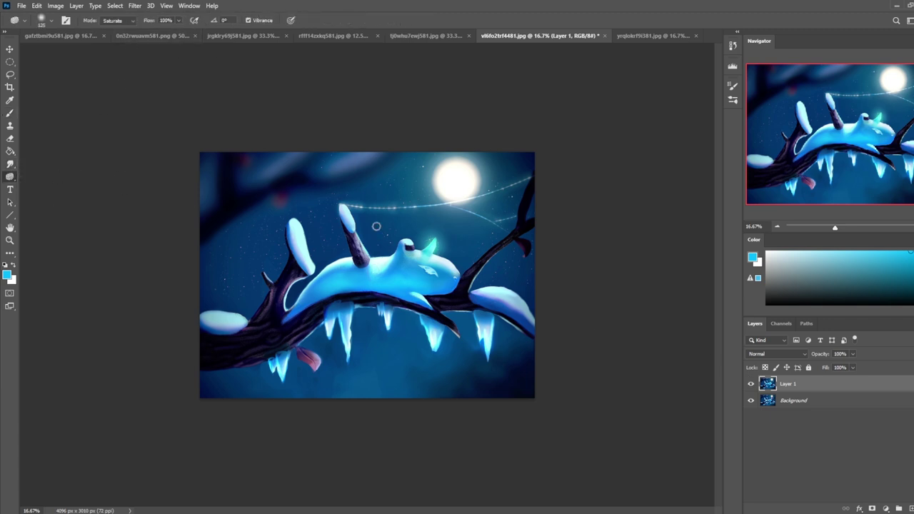
{"action": "key", "text": "bracketright"}
{"action": "key", "text": "bracketright"}
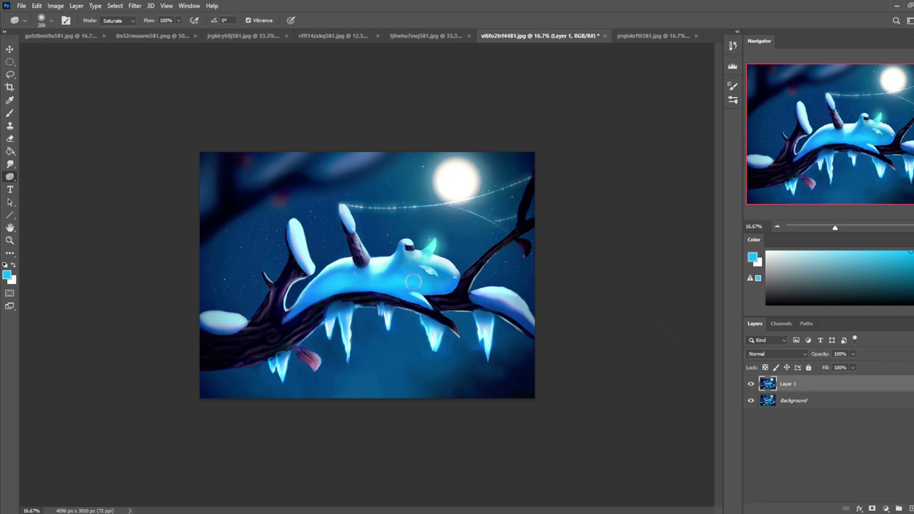
{"action": "left_click", "coordinate": [751, 385]}
{"action": "left_click", "coordinate": [751, 385]}
Brush light tones sampled from the moon and its edge onto the painting with a 900 px brush at 37% opacity.
{"action": "key", "text": "b"}
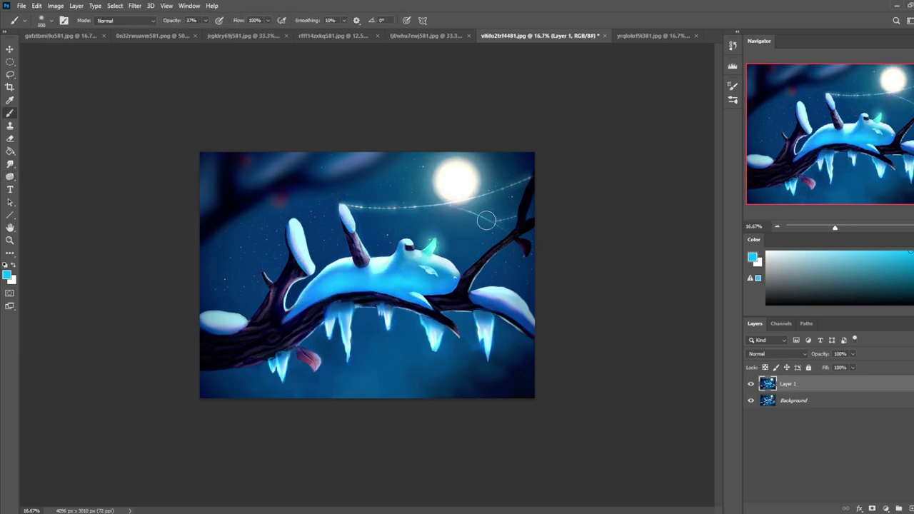
{"action": "left_click", "coordinate": [468, 179], "text": "alt"}
{"action": "key", "text": "bracketright"}
{"action": "key", "text": "bracketright"}
{"action": "key", "text": "bracketright"}
{"action": "key", "text": "bracketright"}
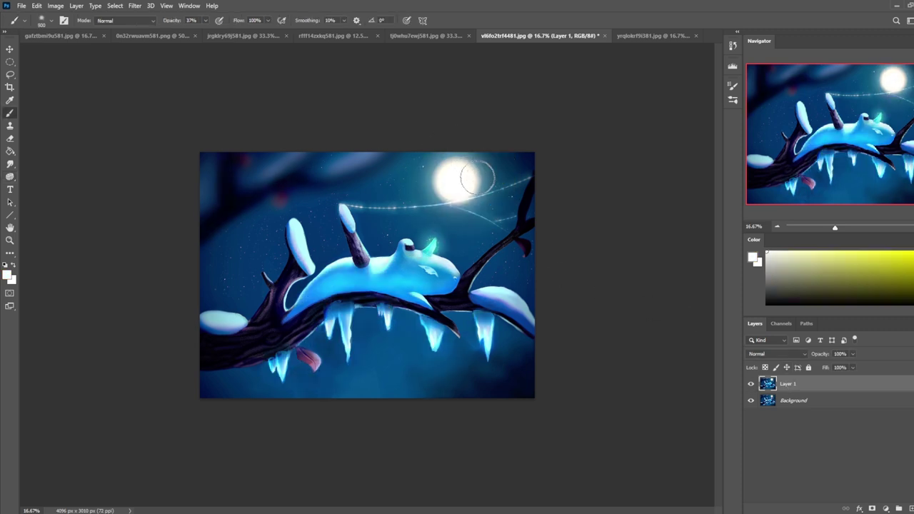
{"action": "left_click", "coordinate": [466, 167], "text": "alt"}
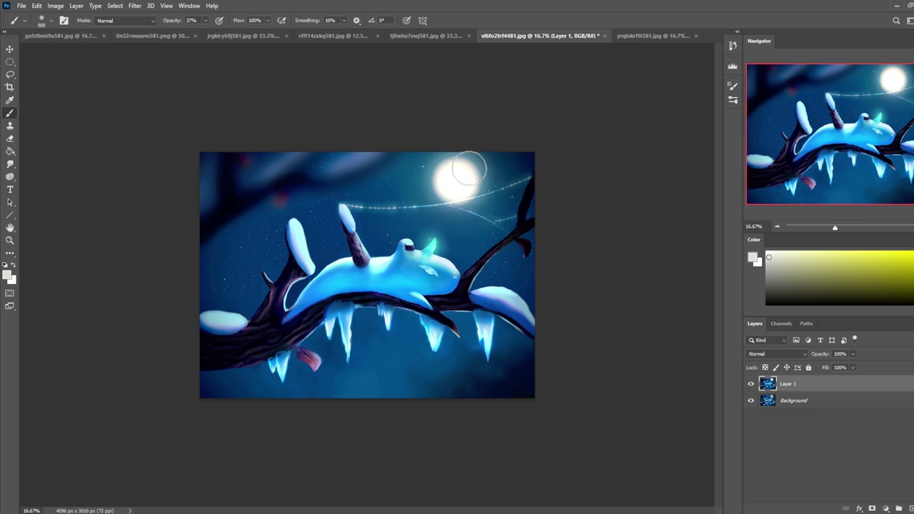
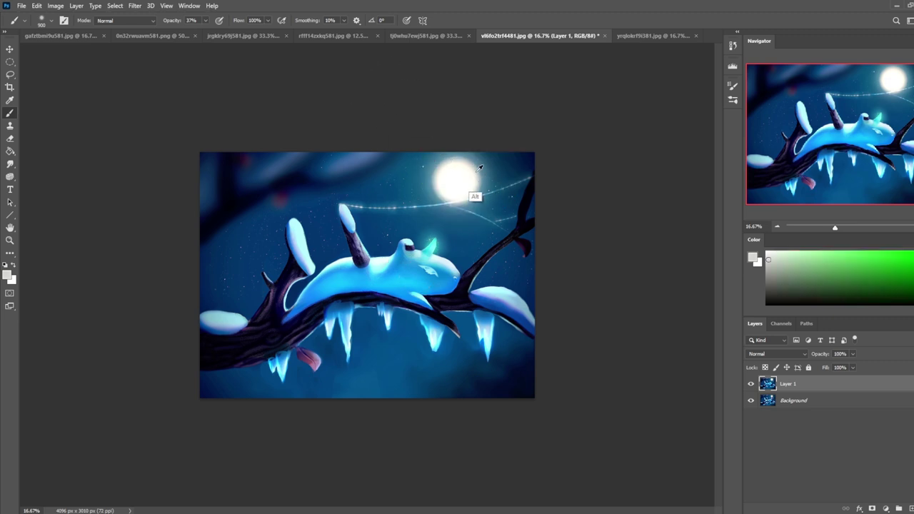
{"action": "mouse_move", "coordinate": [422, 281]}
{"action": "left_mouse_down"}
{"action": "mouse_move", "coordinate": [305, 292]}
{"action": "mouse_move", "coordinate": [408, 280]}
{"action": "mouse_move", "coordinate": [342, 283]}
{"action": "mouse_move", "coordinate": [305, 304]}
{"action": "left_mouse_up"}
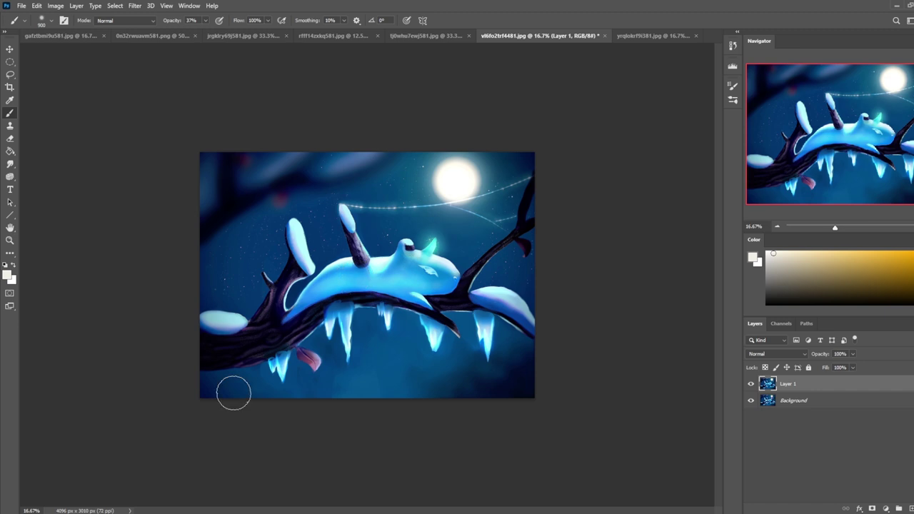
Compare the painting before and after the latest brush strokes by switching between history states, ending on the newest one.
{"action": "left_click", "coordinate": [733, 46]}
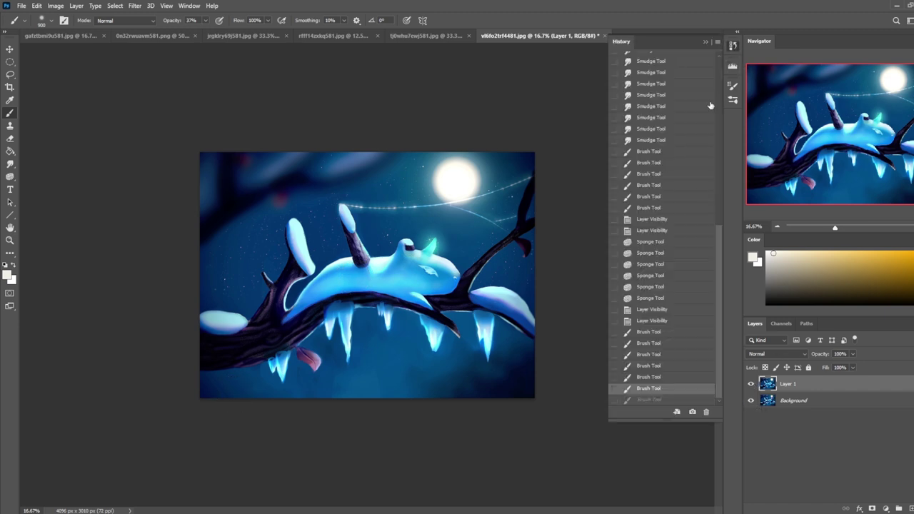
{"action": "left_click", "coordinate": [649, 321]}
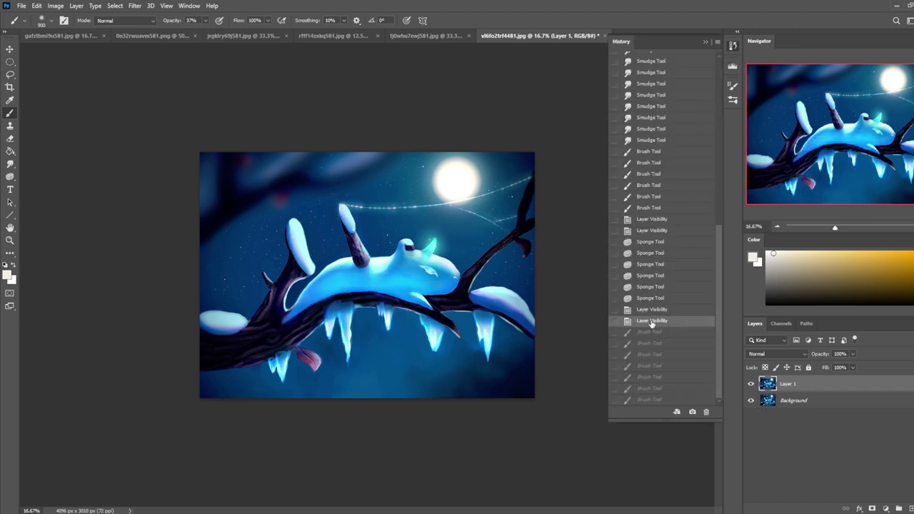
{"action": "left_click", "coordinate": [652, 399]}
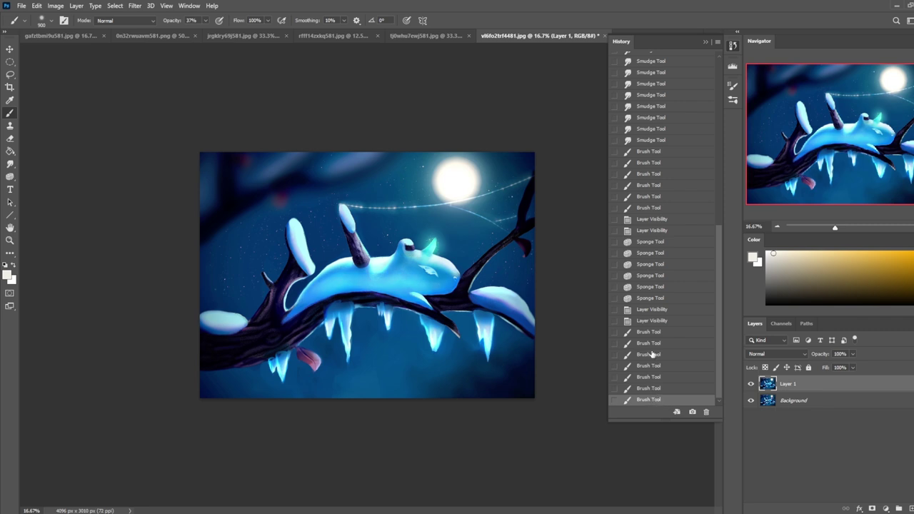
{"action": "left_click", "coordinate": [651, 323]}
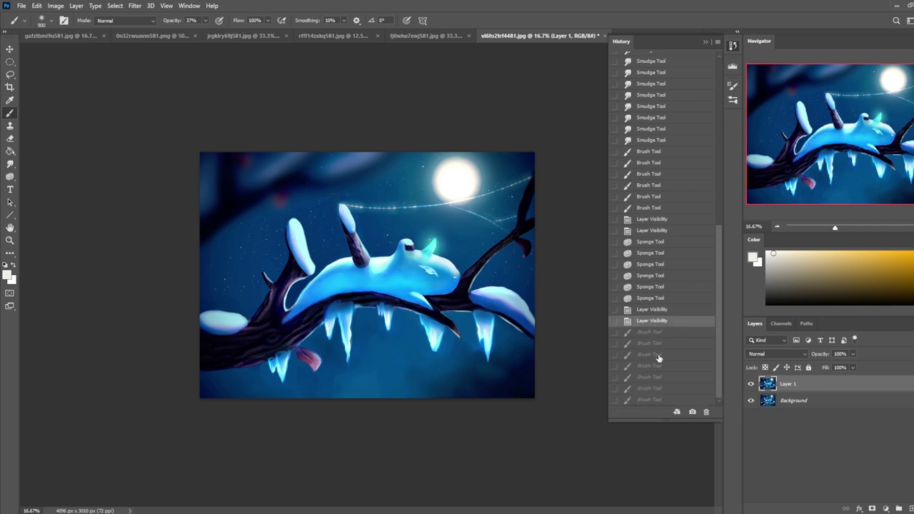
{"action": "left_click", "coordinate": [657, 400]}
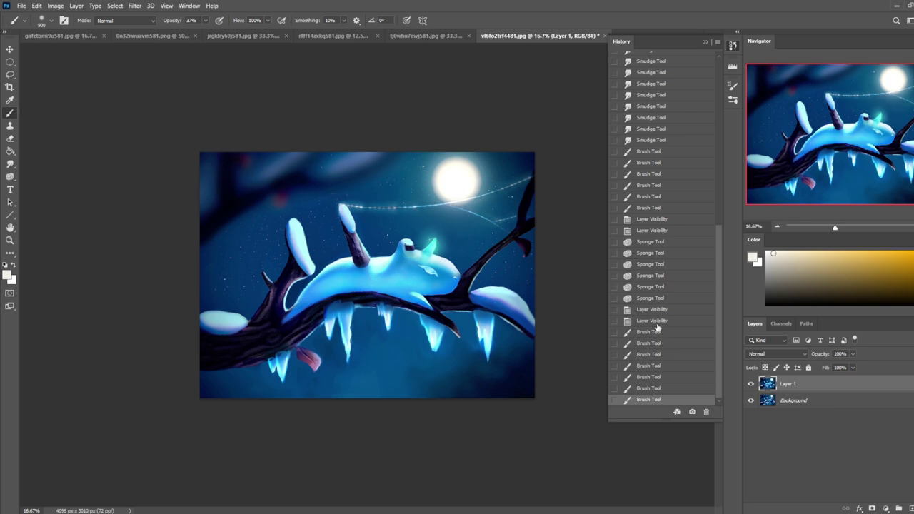
{"action": "left_click", "coordinate": [657, 322]}
{"action": "left_click", "coordinate": [659, 402]}
{"action": "left_click", "coordinate": [705, 41]}
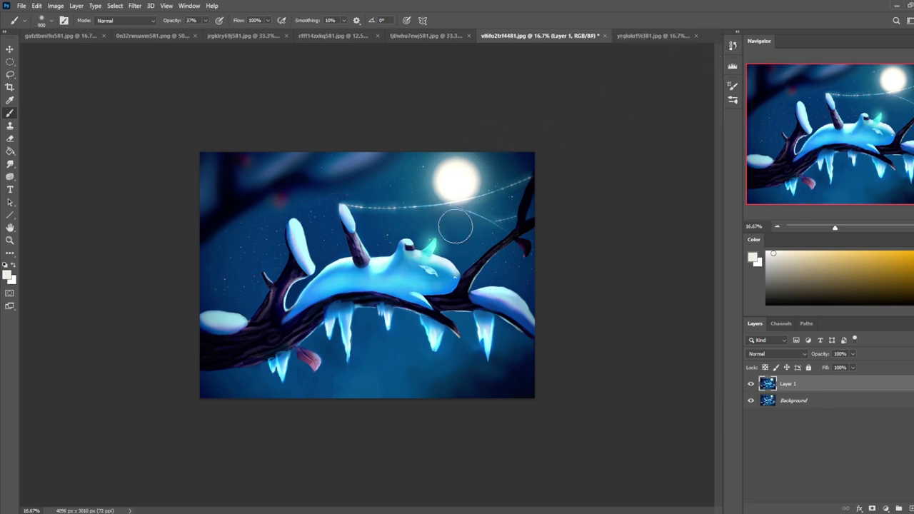
Hide and show Layer 1 twice to compare the relit creature with the original.
{"action": "left_click", "coordinate": [751, 384]}
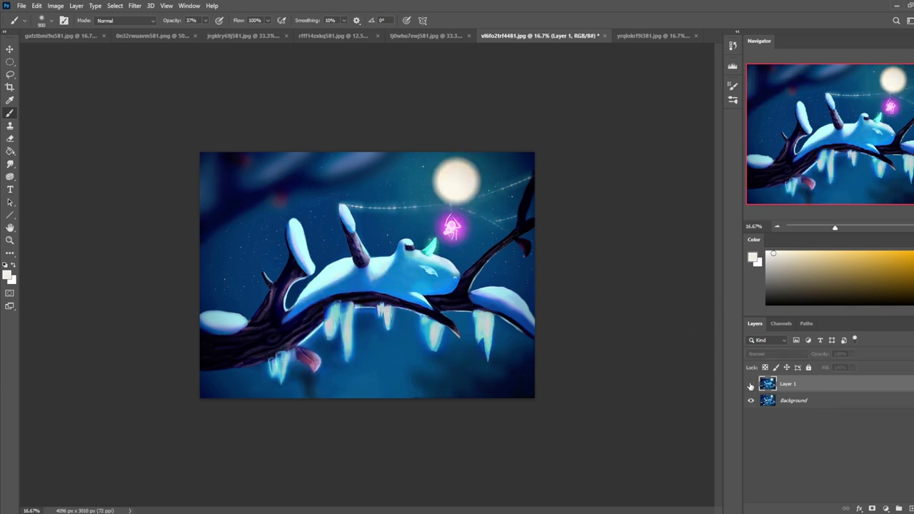
{"action": "left_click", "coordinate": [751, 384]}
{"action": "left_click", "coordinate": [751, 386]}
{"action": "left_click", "coordinate": [751, 386]}
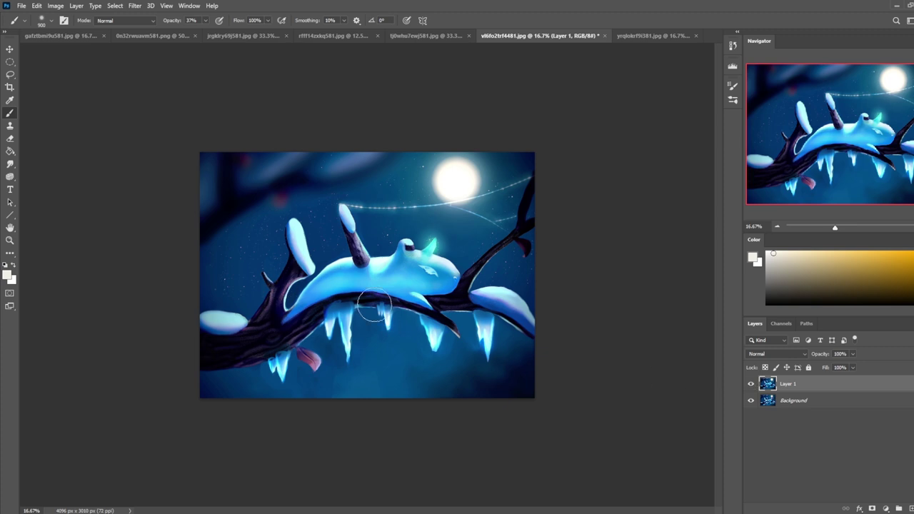
Lasso the branch's outer edge between the two snow piles and add a second area along the trunk's lower edge.
{"action": "left_click", "coordinate": [808, 403]}
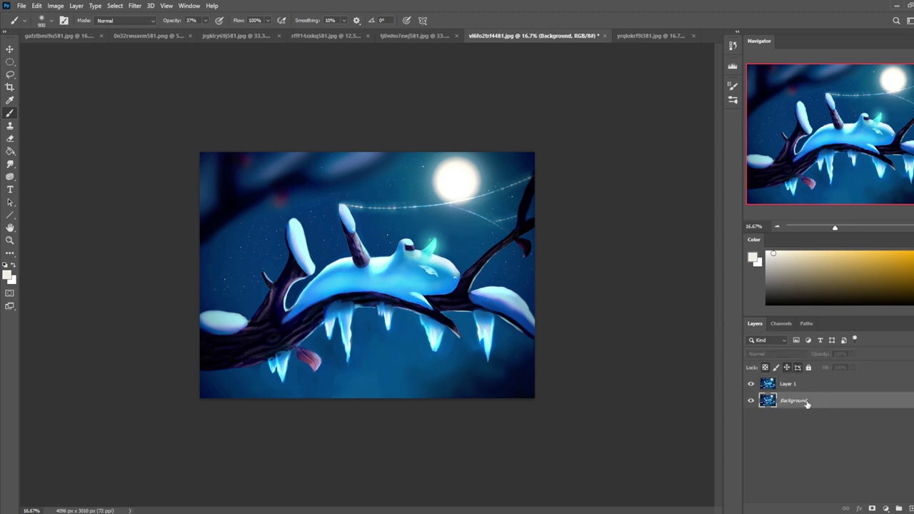
{"action": "key", "text": "l"}
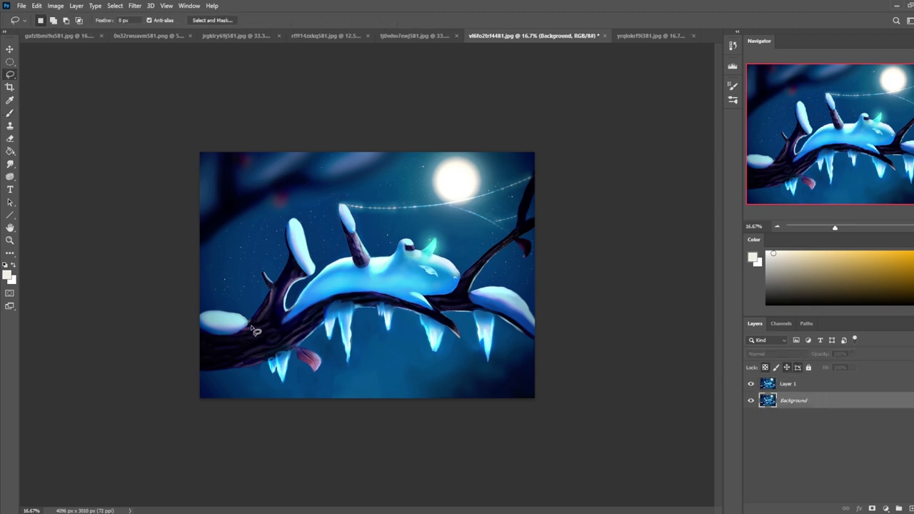
{"action": "mouse_move", "coordinate": [290, 250]}
{"action": "left_mouse_down"}
{"action": "mouse_move", "coordinate": [293, 270]}
{"action": "mouse_move", "coordinate": [249, 322]}
{"action": "left_mouse_up"}
{"action": "key", "text": "shift"}
{"action": "mouse_move", "coordinate": [230, 373]}
{"action": "left_mouse_down"}
{"action": "mouse_move", "coordinate": [200, 374]}
{"action": "mouse_move", "coordinate": [267, 364]}
{"action": "left_mouse_up"}
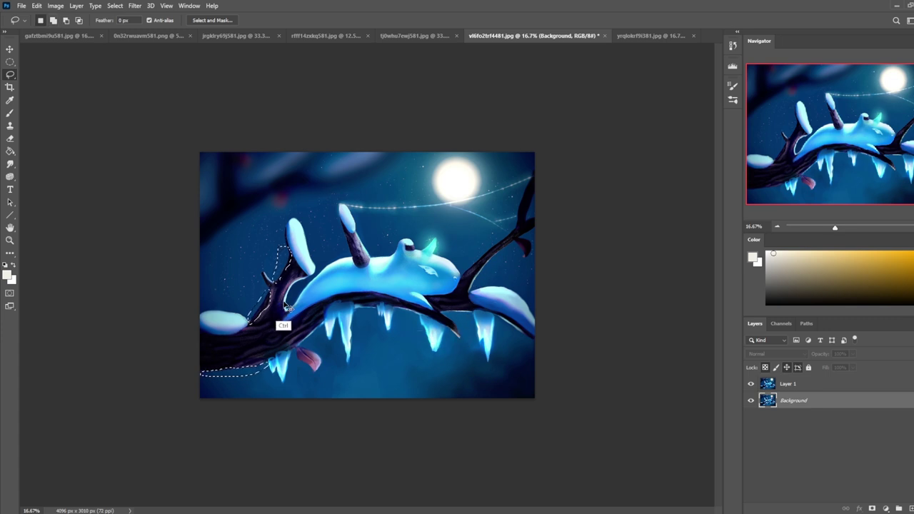
Hide the selection outline, sample the dark blue background, choose an 80 px dry-oil brush in Normal mode, and make Layer 1 active.
{"action": "key", "text": "ctrl+d"}
{"action": "key", "text": "b"}
{"action": "left_click", "coordinate": [260, 282], "text": "alt"}
{"action": "right_click", "coordinate": [330, 291]}
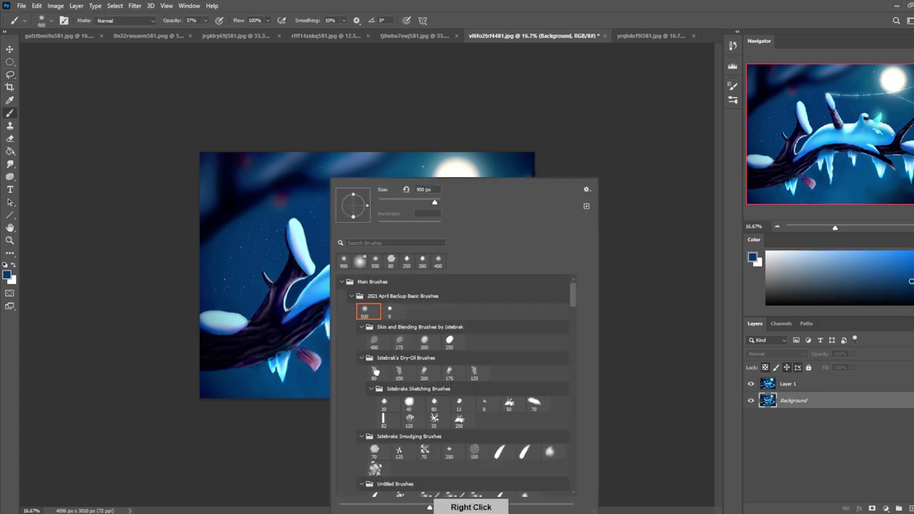
{"action": "double_click", "coordinate": [378, 373]}
{"action": "left_click", "coordinate": [134, 21]}
{"action": "left_click", "coordinate": [302, 180]}
{"action": "left_click", "coordinate": [821, 386]}
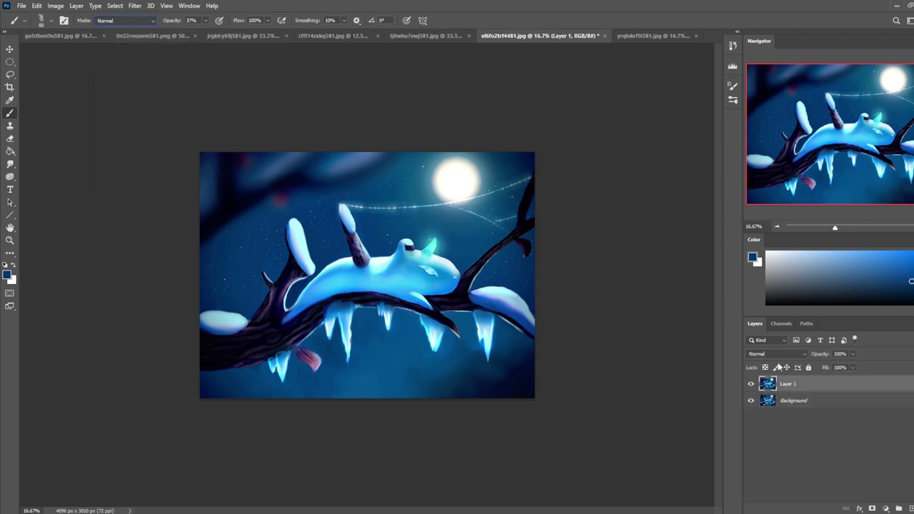
Paint background blue at 100% opacity inside the selected areas to reshape the branch's edges.
{"action": "left_click", "coordinate": [205, 21]}
{"action": "left_click_drag", "start_coordinate": [205, 33], "coordinate": [242, 34]}
{"action": "left_click", "coordinate": [274, 289]}
{"action": "key", "text": "ctrl+h"}
{"action": "left_click", "coordinate": [265, 364], "text": "alt"}
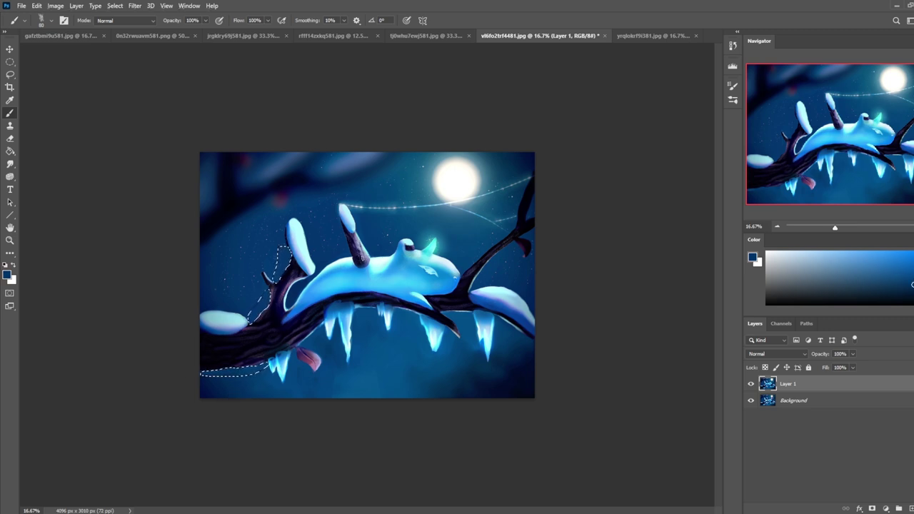
Invert the selection, touch up the branch side of the edges with its sampled dark colour, and deselect.
{"action": "key", "text": "m"}
{"action": "right_click", "coordinate": [278, 286]}
{"action": "left_click", "coordinate": [319, 308]}
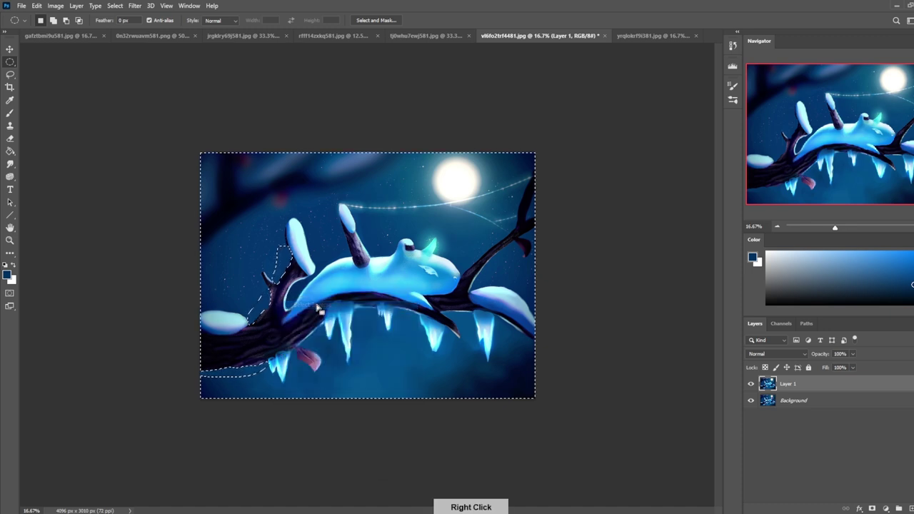
{"action": "key", "text": "ctrl+d"}
{"action": "key", "text": "b"}
{"action": "left_click", "coordinate": [272, 297], "text": "alt"}
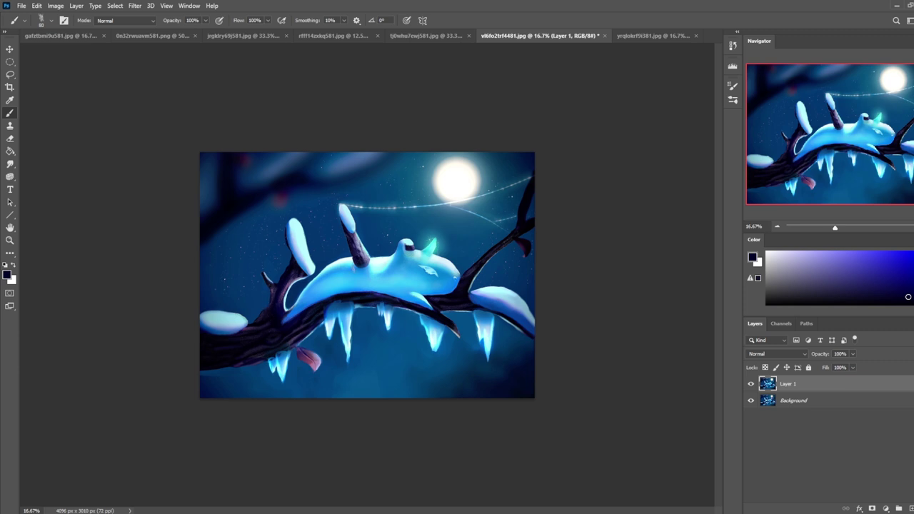
{"action": "key", "text": "m"}
{"action": "right_click", "coordinate": [358, 272]}
{"action": "left_click", "coordinate": [375, 279]}
Toggle Layer 1's visibility to compare the reshaped branch with the original.
{"action": "left_click", "coordinate": [752, 386]}
{"action": "left_click", "coordinate": [752, 387]}
{"action": "left_click", "coordinate": [751, 386]}
{"action": "left_click", "coordinate": [752, 386]}
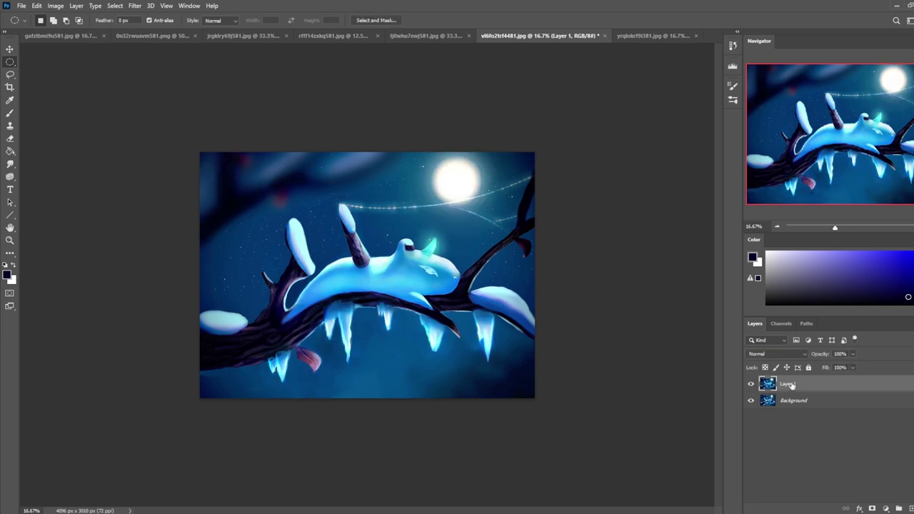
Flatten Layer 1 into the Background, then close vl6fo2trf4481.jpg and save its changes.
{"action": "right_click", "coordinate": [789, 385]}
{"action": "left_click", "coordinate": [835, 383]}
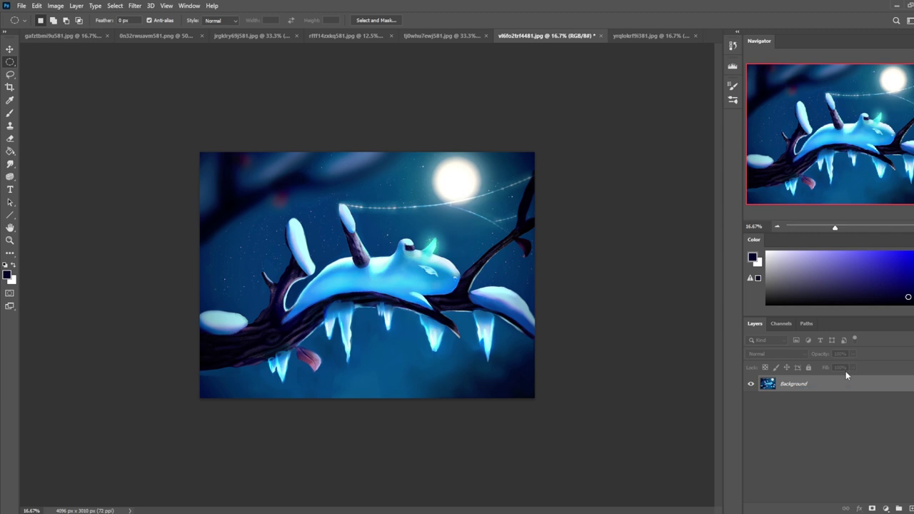
{"action": "left_click", "coordinate": [597, 35]}
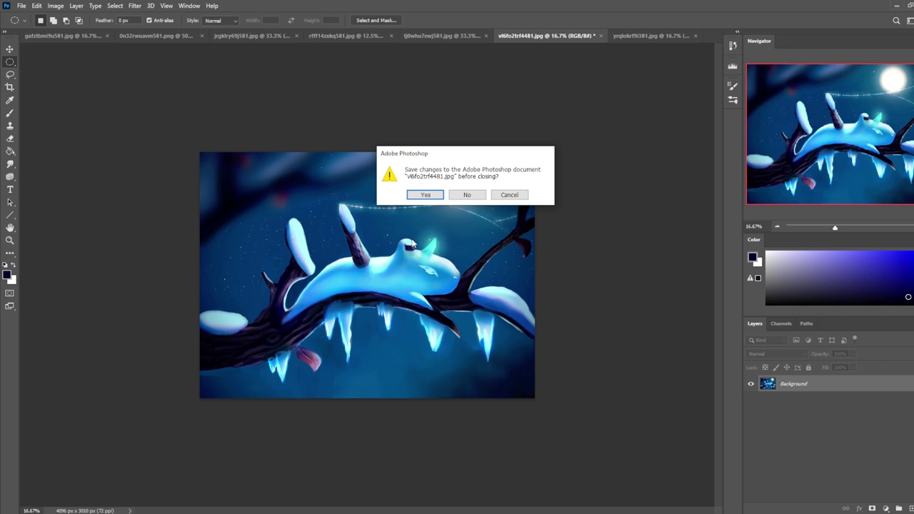
{"action": "left_click", "coordinate": [435, 197]}
{"action": "left_click", "coordinate": [533, 128]}
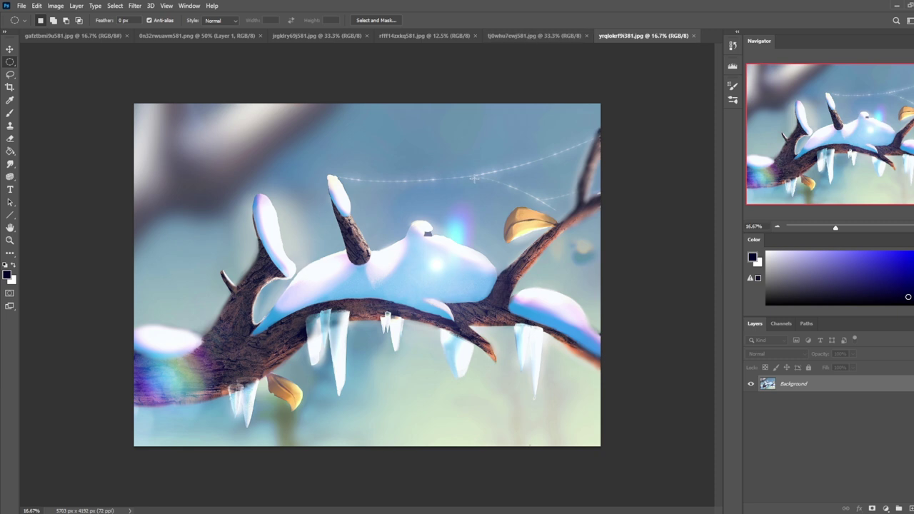
Bring up the tj0whu7ewj581.jpg painting for review.
{"action": "left_click", "coordinate": [557, 35]}
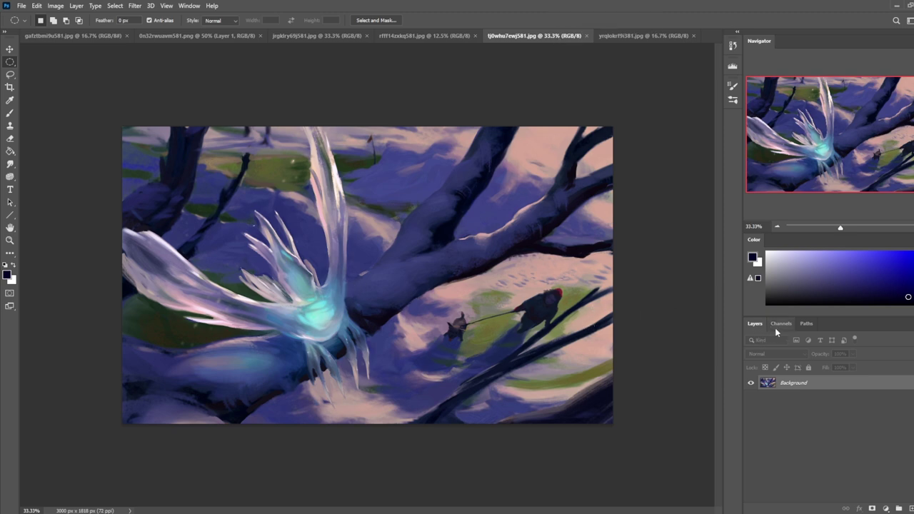
Add a new layer above the Background and choose the 500 px soft brush from the 2021 April Backup Basic Brushes.
{"action": "left_click", "coordinate": [907, 507]}
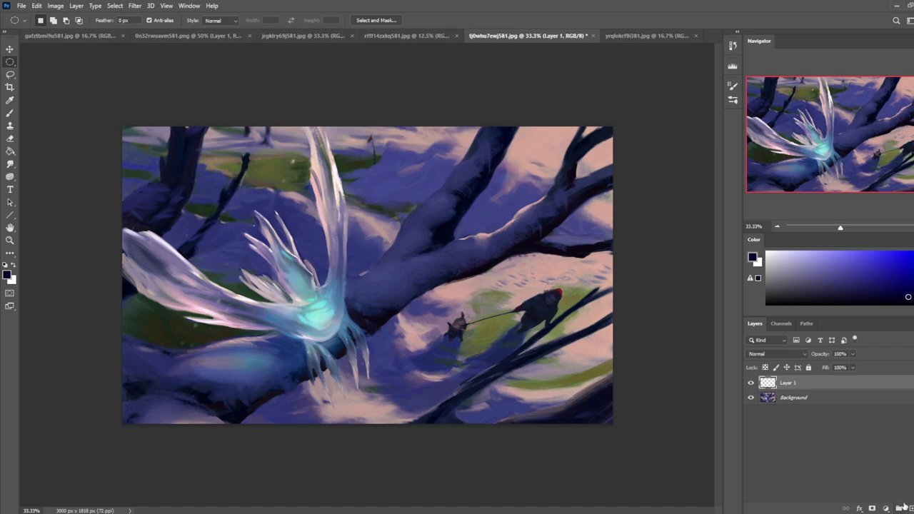
{"action": "key", "text": "b"}
{"action": "key", "text": "ctrl+minus"}
{"action": "key", "text": "ctrl+minus"}
{"action": "key", "text": "ctrl+minus"}
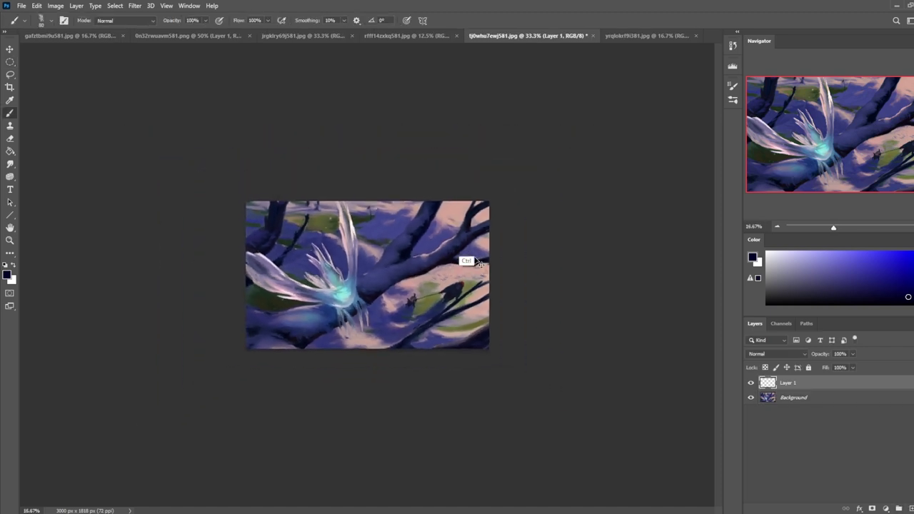
{"action": "right_click", "coordinate": [421, 272]}
{"action": "left_click", "coordinate": [453, 306]}
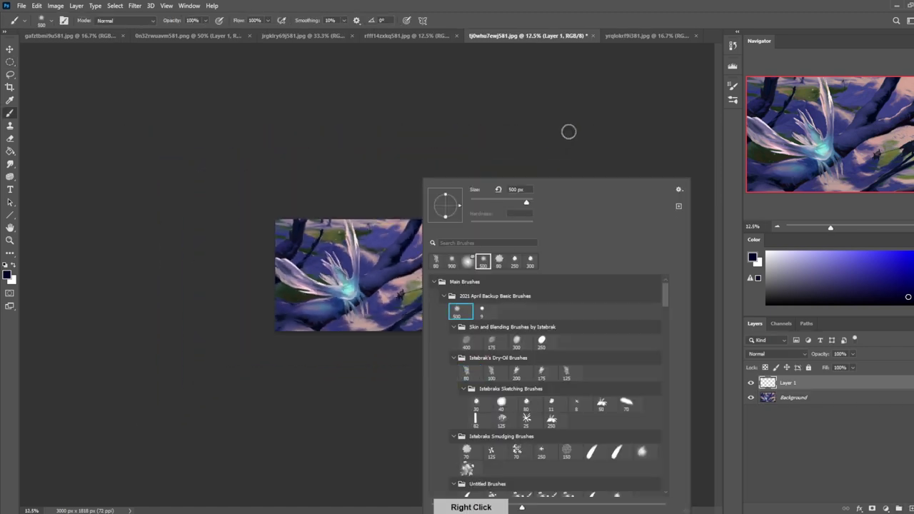
{"action": "left_click", "coordinate": [566, 133]}
Sample the pale pink snow colour, enlarge the brush to 1300 px and set its opacity to 54%.
{"action": "left_click", "coordinate": [427, 228], "text": "alt"}
{"action": "key", "text": "bracketright"}
{"action": "key", "text": "bracketright"}
{"action": "key", "text": "bracketright"}
{"action": "key", "text": "bracketright"}
{"action": "key", "text": "bracketright"}
{"action": "key", "text": "bracketright"}
{"action": "key", "text": "bracketright"}
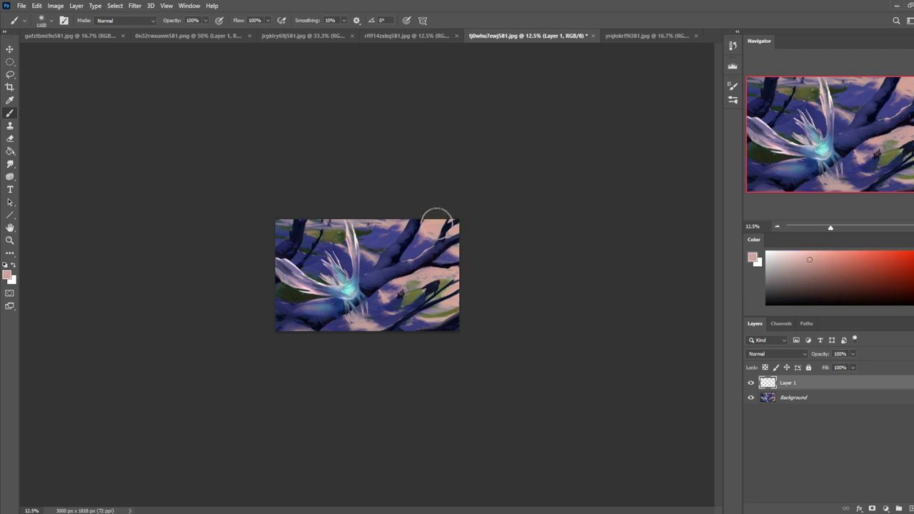
{"action": "left_click", "coordinate": [205, 20]}
{"action": "left_click_drag", "start_coordinate": [210, 32], "coordinate": [185, 32]}
{"action": "key", "text": "bracketright"}
Softly brush pink haze over the distant snow, the foreground snow around the walker and dog, and the far trees.
{"action": "left_click_drag", "start_coordinate": [434, 228], "coordinate": [403, 258]}
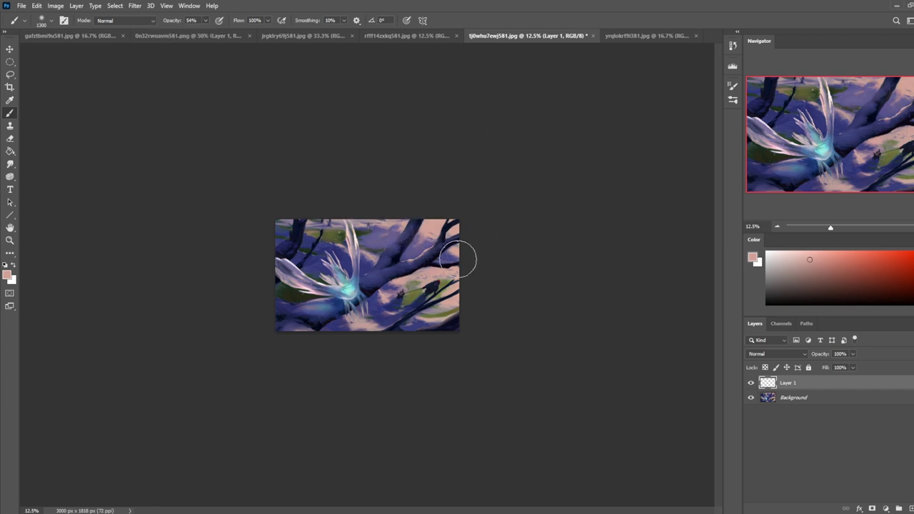
{"action": "mouse_move", "coordinate": [386, 293]}
{"action": "left_mouse_down"}
{"action": "mouse_move", "coordinate": [330, 333]}
{"action": "mouse_move", "coordinate": [426, 299]}
{"action": "left_mouse_up"}
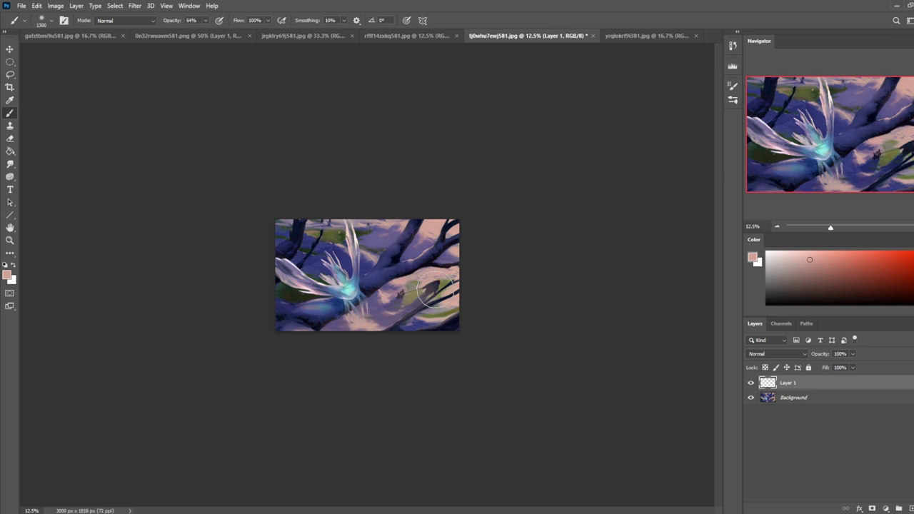
{"action": "left_click", "coordinate": [367, 268]}
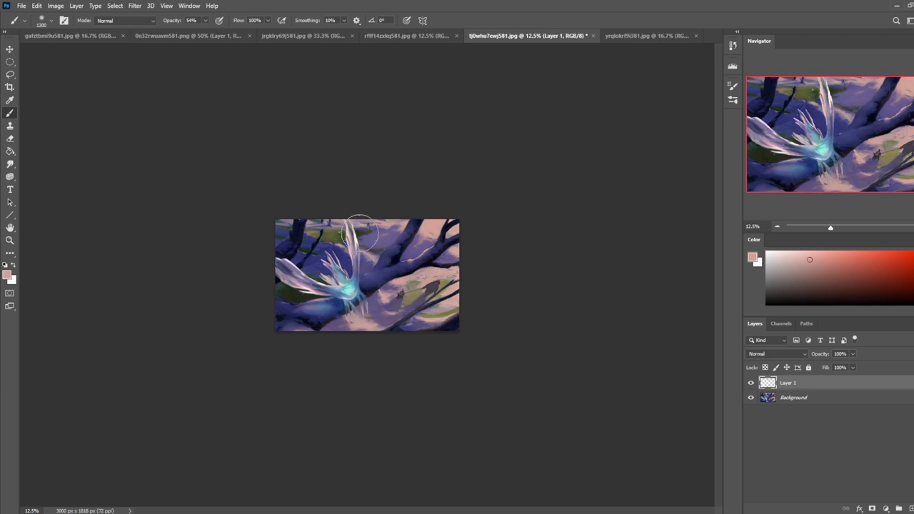
{"action": "left_click", "coordinate": [341, 259]}
{"action": "mouse_move", "coordinate": [315, 208]}
{"action": "left_mouse_down"}
{"action": "mouse_move", "coordinate": [321, 265]}
{"action": "mouse_move", "coordinate": [319, 243]}
{"action": "mouse_move", "coordinate": [282, 202]}
{"action": "left_mouse_up"}
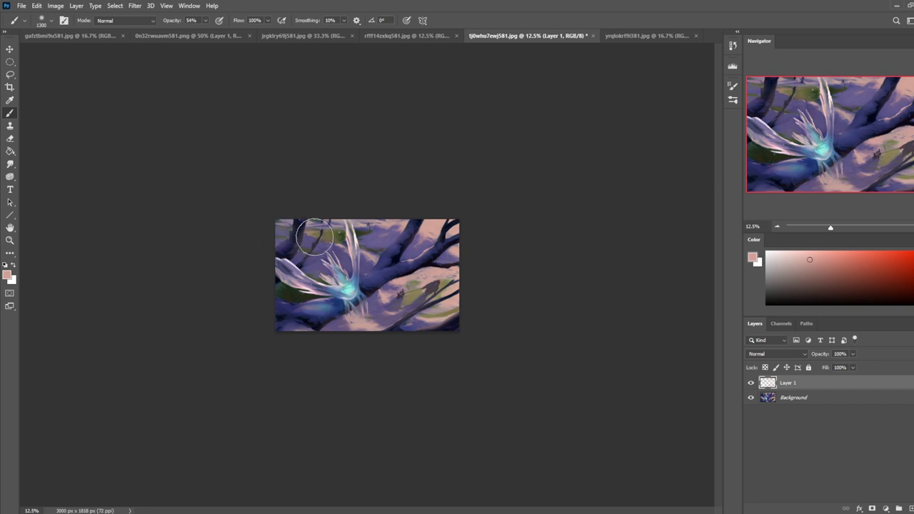
Erase the pink haze from the dark tree behind the wings and the thin foreground branches, undoing the stray stroke.
{"action": "key", "text": "e"}
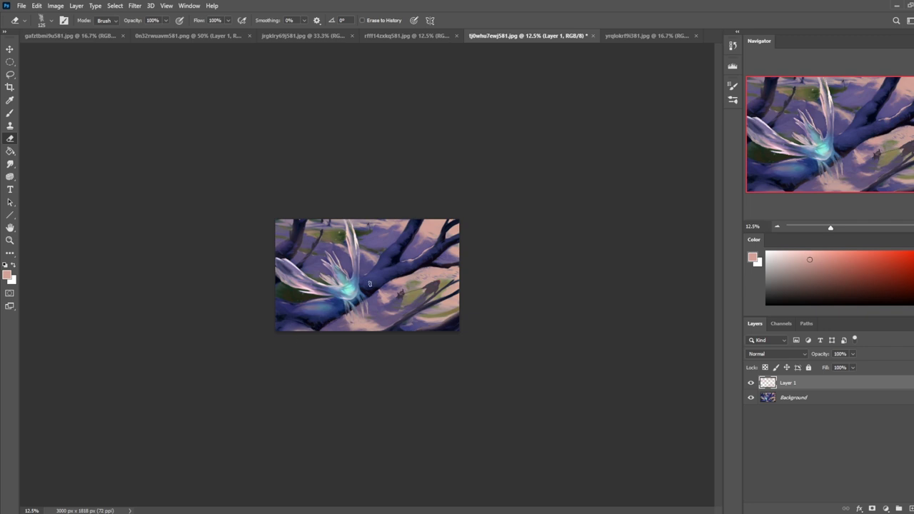
{"action": "left_click", "coordinate": [752, 383]}
{"action": "left_click", "coordinate": [752, 383]}
{"action": "mouse_move", "coordinate": [302, 230]}
{"action": "left_mouse_down"}
{"action": "mouse_move", "coordinate": [298, 254]}
{"action": "mouse_move", "coordinate": [281, 246]}
{"action": "left_mouse_up"}
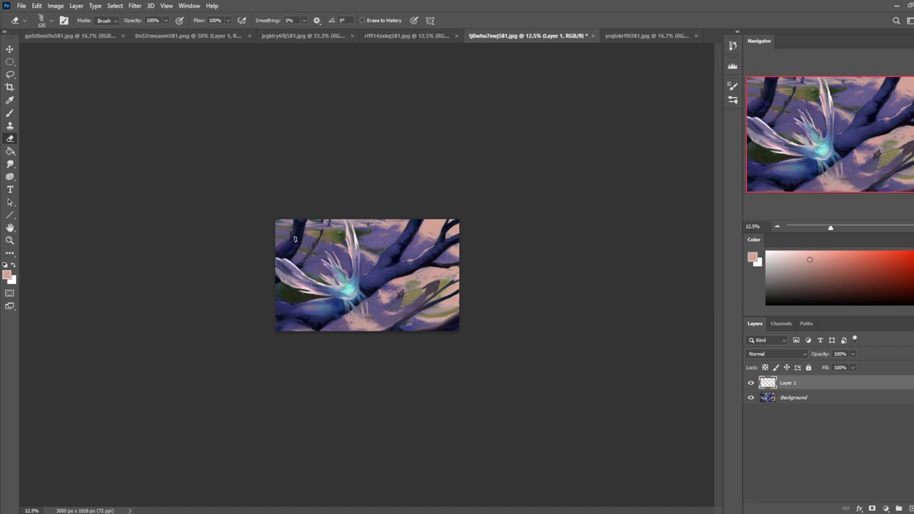
{"action": "left_click_drag", "start_coordinate": [290, 242], "coordinate": [300, 226]}
{"action": "mouse_move", "coordinate": [297, 220]}
{"action": "left_mouse_down"}
{"action": "mouse_move", "coordinate": [321, 231]}
{"action": "mouse_move", "coordinate": [312, 248]}
{"action": "left_mouse_up"}
{"action": "key", "text": "ctrl+z"}
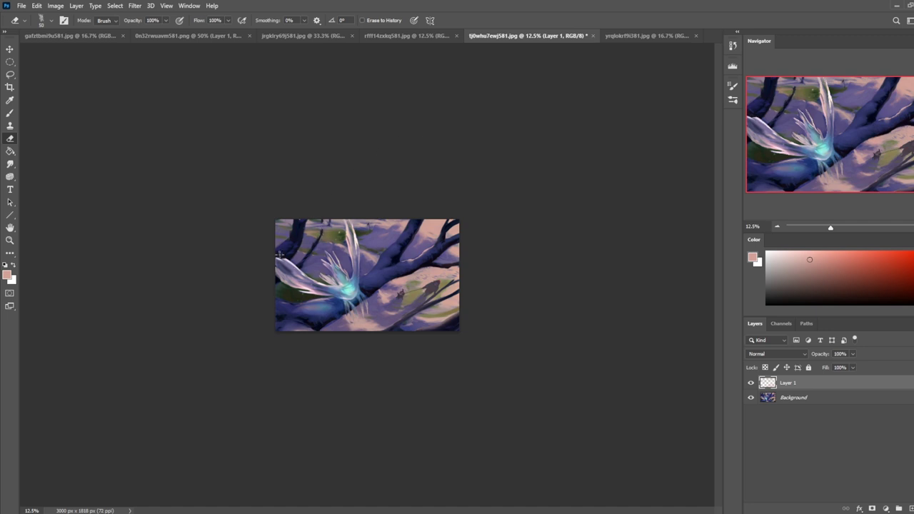
{"action": "left_click_drag", "start_coordinate": [421, 310], "coordinate": [443, 289]}
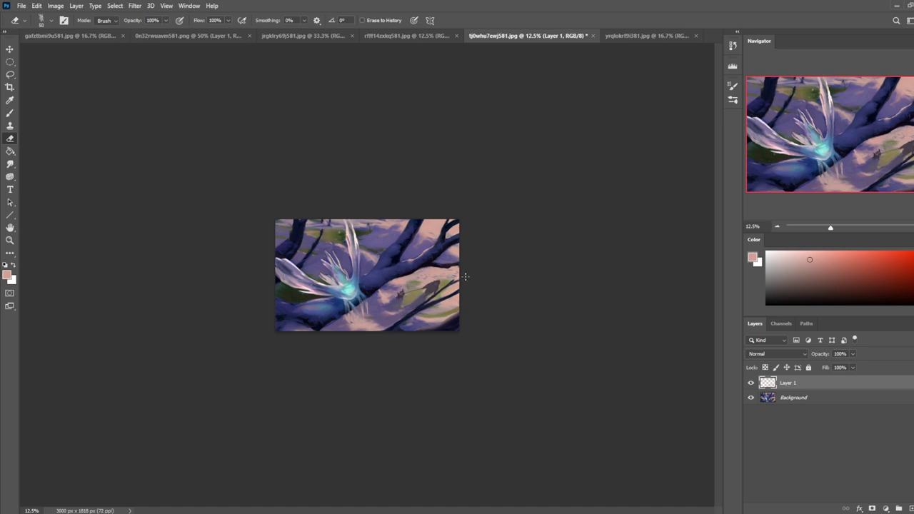
Toggle Layer 1's visibility to compare the painting with and without the pink haze.
{"action": "left_click", "coordinate": [751, 382]}
{"action": "left_click", "coordinate": [751, 383]}
{"action": "left_click", "coordinate": [751, 382]}
{"action": "left_click", "coordinate": [751, 383]}
Merge Layer 1 down into the Background and undo the merge.
{"action": "right_click", "coordinate": [805, 383]}
{"action": "left_click", "coordinate": [840, 393]}
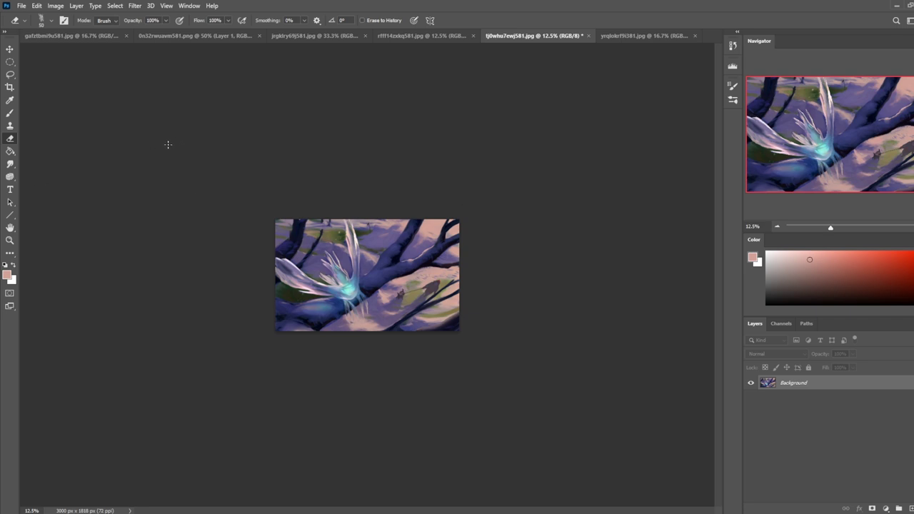
{"action": "key", "text": "ctrl+z"}
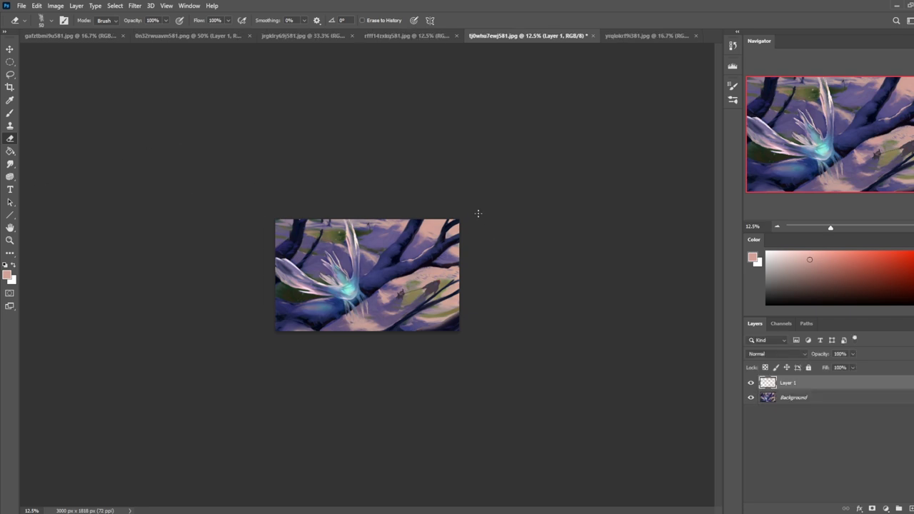
Add a layer directly above the Background and softly darken the upper tree trunks with their sampled dark blue.
{"action": "left_click", "coordinate": [793, 398]}
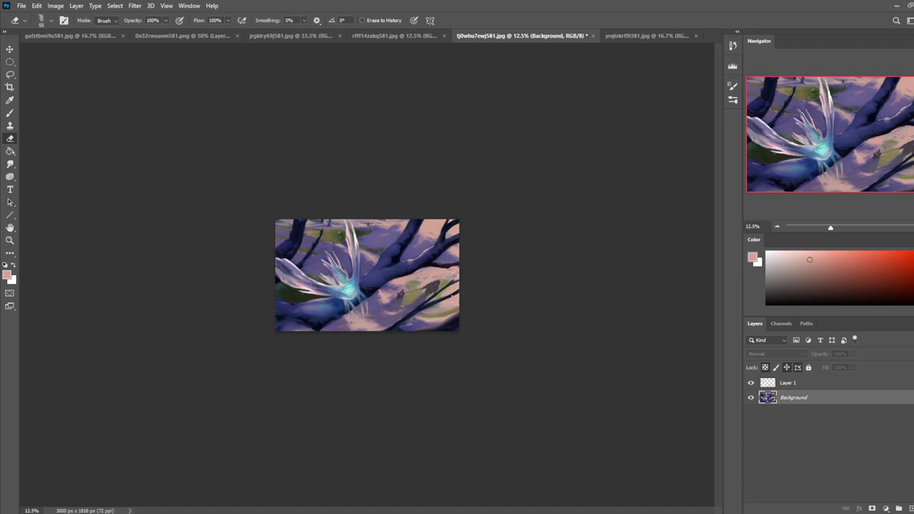
{"action": "key", "text": "b"}
{"action": "left_click", "coordinate": [911, 509]}
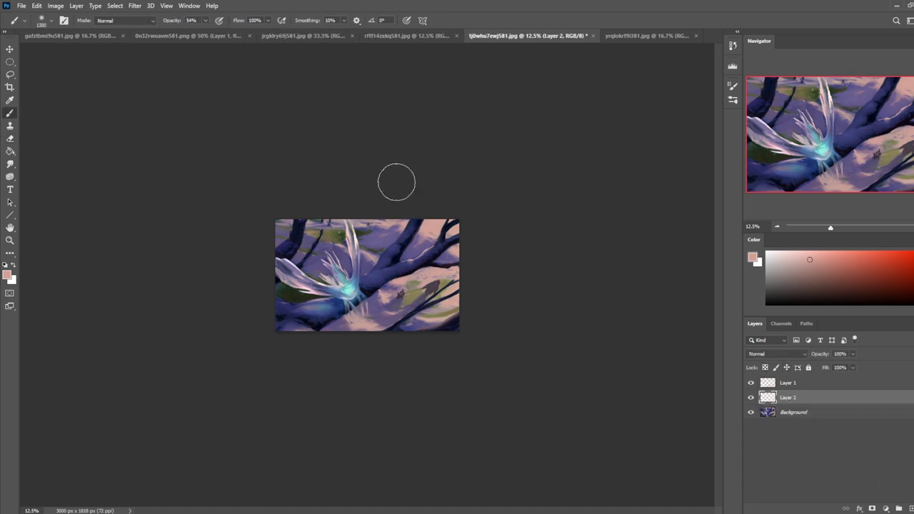
{"action": "left_click", "coordinate": [422, 218], "text": "alt"}
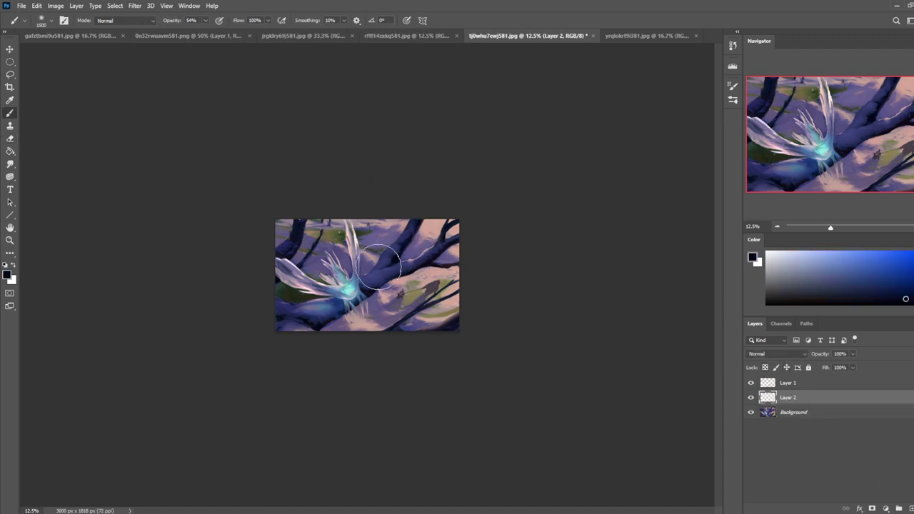
{"action": "left_click_drag", "start_coordinate": [413, 218], "coordinate": [455, 217]}
{"action": "left_click_drag", "start_coordinate": [294, 221], "coordinate": [285, 248]}
Enlarge the eraser to 175 px and erase the dark paint spilling onto the snow beside the upper branch.
{"action": "key", "text": "e"}
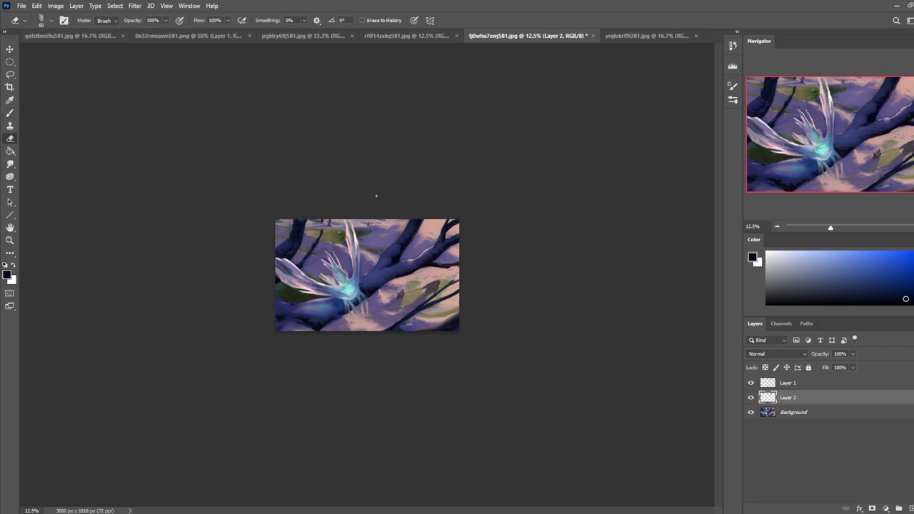
{"action": "key", "text": "]"}
{"action": "key", "text": "]"}
{"action": "key", "text": "]"}
{"action": "key", "text": "]"}
{"action": "key", "text": "]"}
{"action": "key", "text": "]"}
{"action": "key", "text": "]"}
{"action": "left_click_drag", "start_coordinate": [397, 218], "coordinate": [385, 242]}
Toggle Layer 2's visibility repeatedly to compare the darkened trunks, dismissing the Layer Style dialog.
{"action": "left_click", "coordinate": [751, 398]}
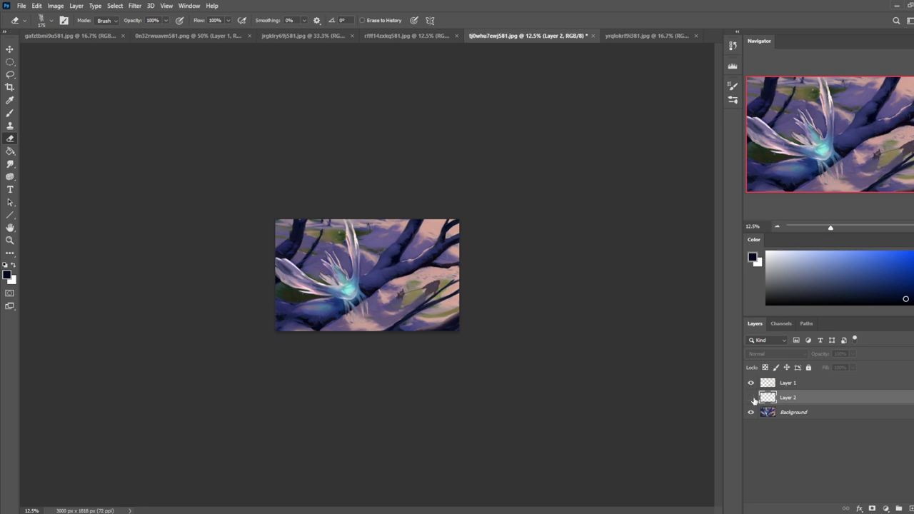
{"action": "left_click", "coordinate": [751, 398]}
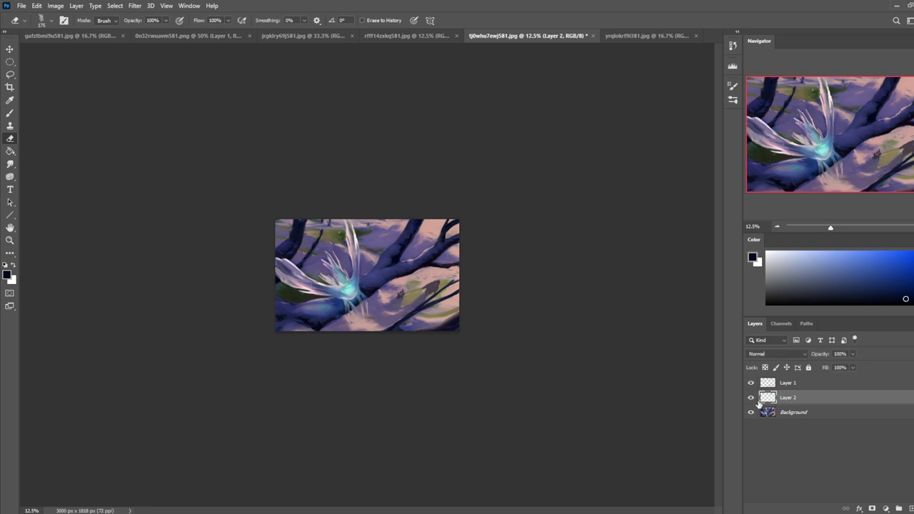
{"action": "double_click", "coordinate": [760, 401]}
{"action": "left_click", "coordinate": [845, 129]}
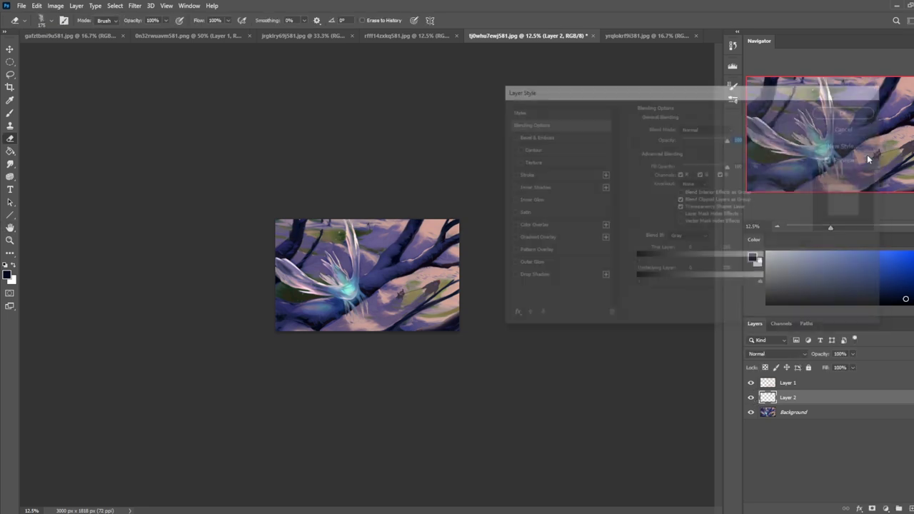
{"action": "left_click", "coordinate": [750, 398]}
{"action": "left_click", "coordinate": [751, 398]}
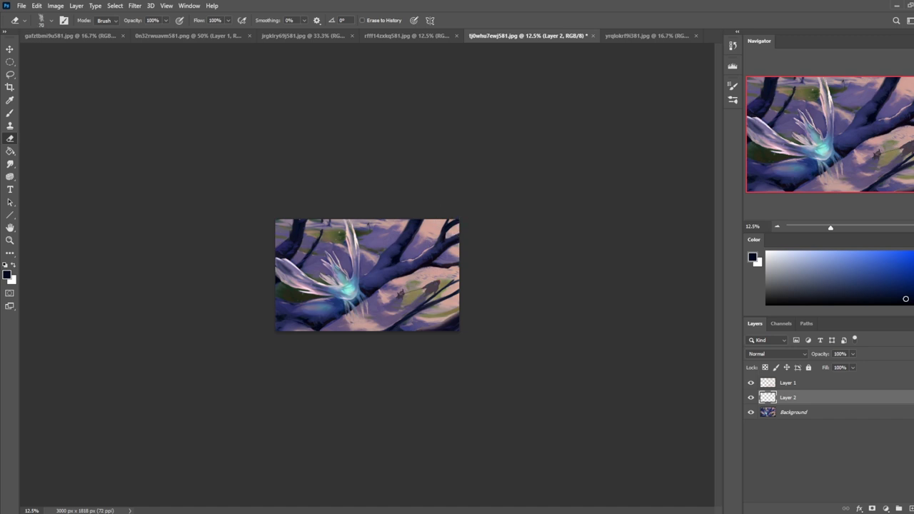
{"action": "left_click", "coordinate": [754, 402]}
{"action": "left_click", "coordinate": [755, 400]}
{"action": "left_click", "coordinate": [752, 398]}
Merge Layer 2 down, compare the painting with and without Layer 1, and merge Layer 1 into the Background.
{"action": "right_click", "coordinate": [779, 393]}
{"action": "left_click", "coordinate": [802, 388]}
{"action": "left_click", "coordinate": [751, 384]}
{"action": "left_click", "coordinate": [752, 385]}
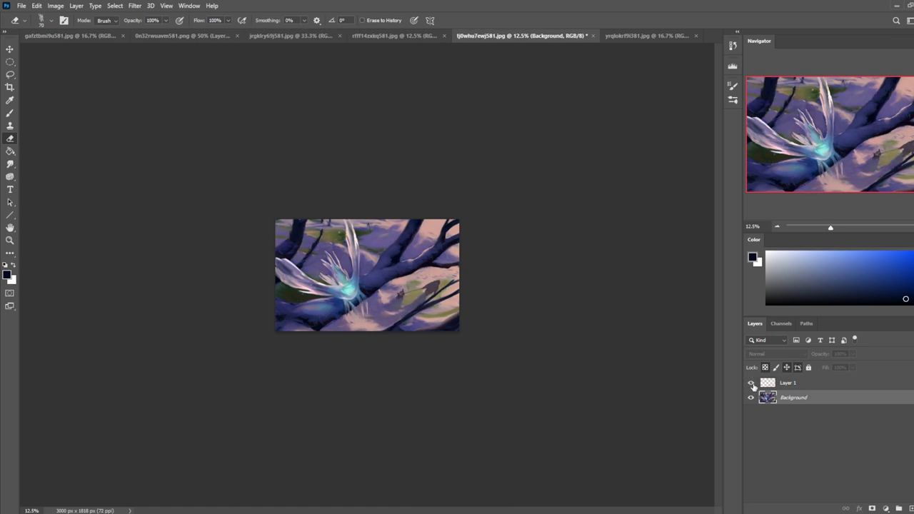
{"action": "right_click", "coordinate": [792, 383]}
{"action": "left_click", "coordinate": [820, 389]}
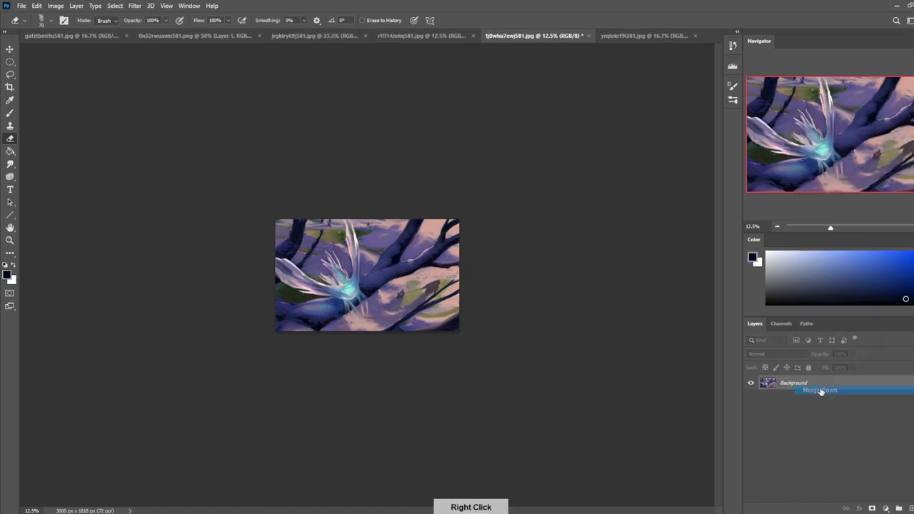
Try shifting the whole painting's hue slightly with Hue/Saturation and cancel the adjustment.
{"action": "key", "text": "ctrl+u"}
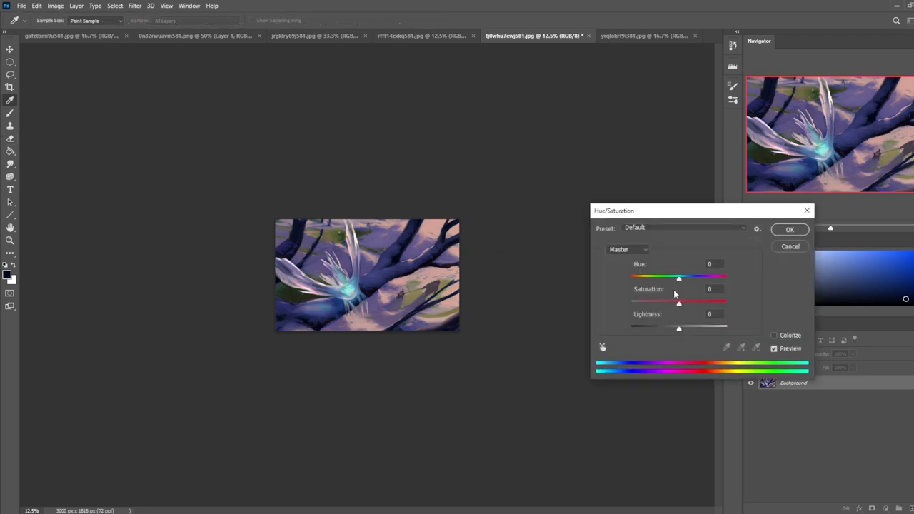
{"action": "mouse_move", "coordinate": [680, 282]}
{"action": "left_mouse_down"}
{"action": "mouse_move", "coordinate": [666, 284]}
{"action": "mouse_move", "coordinate": [684, 281]}
{"action": "left_mouse_up"}
{"action": "mouse_move", "coordinate": [684, 281]}
{"action": "left_mouse_down"}
{"action": "mouse_move", "coordinate": [672, 284]}
{"action": "mouse_move", "coordinate": [682, 280]}
{"action": "left_mouse_up"}
{"action": "left_click", "coordinate": [791, 247]}
{"action": "key", "text": "e"}
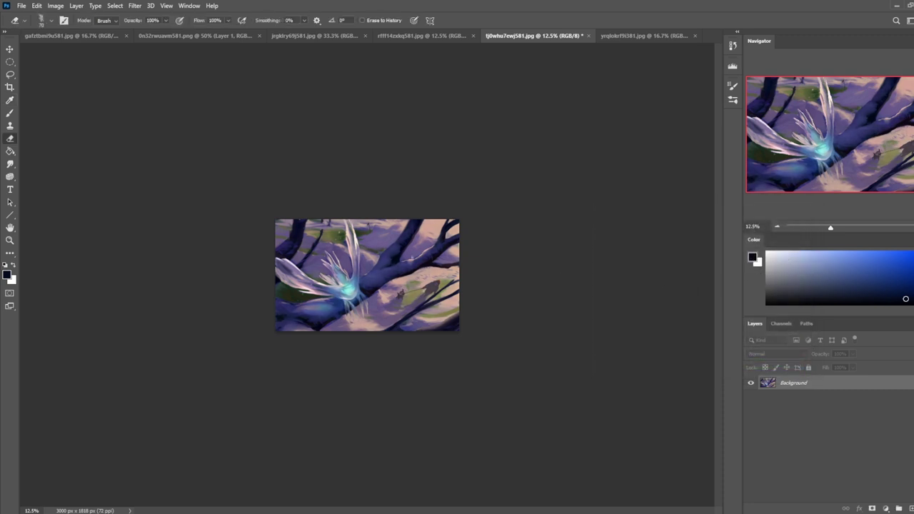
Dodge the highlights of the foreground snow around the walker and dog at 23% exposure.
{"action": "left_click", "coordinate": [10, 176]}
{"action": "left_click", "coordinate": [21, 179]}
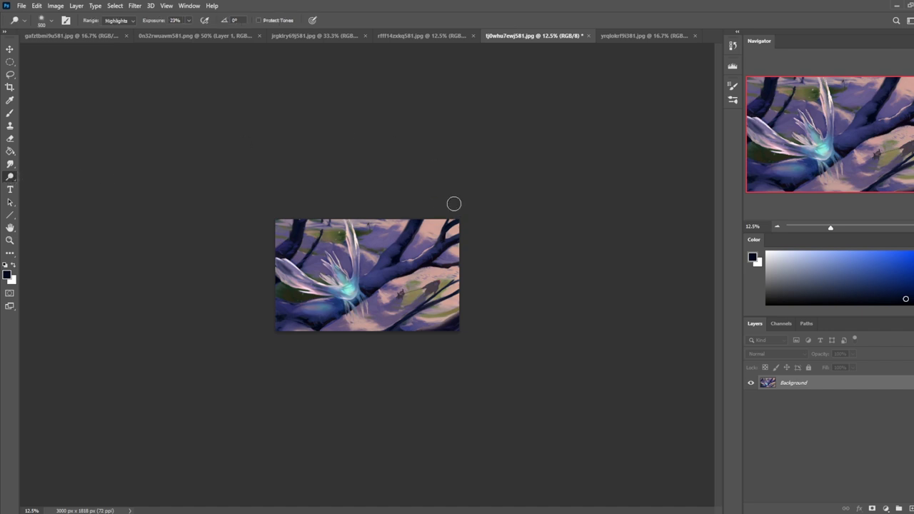
{"action": "left_click_drag", "start_coordinate": [438, 283], "coordinate": [406, 293]}
Sample the muted violet of the shaded snow and reduce the brush to 400 px.
{"action": "key", "text": "b"}
{"action": "left_click", "coordinate": [412, 249], "text": "alt"}
{"action": "key", "text": "bracketleft"}
{"action": "key", "text": "bracketleft"}
{"action": "key", "text": "bracketleft"}
{"action": "key", "text": "bracketleft"}
{"action": "key", "text": "bracketleft"}
{"action": "key", "text": "bracketleft"}
Try violet strokes below the glowing creature and along the large branch, and undo them.
{"action": "left_click_drag", "start_coordinate": [341, 311], "coordinate": [344, 315]}
{"action": "key", "text": "ctrl+z"}
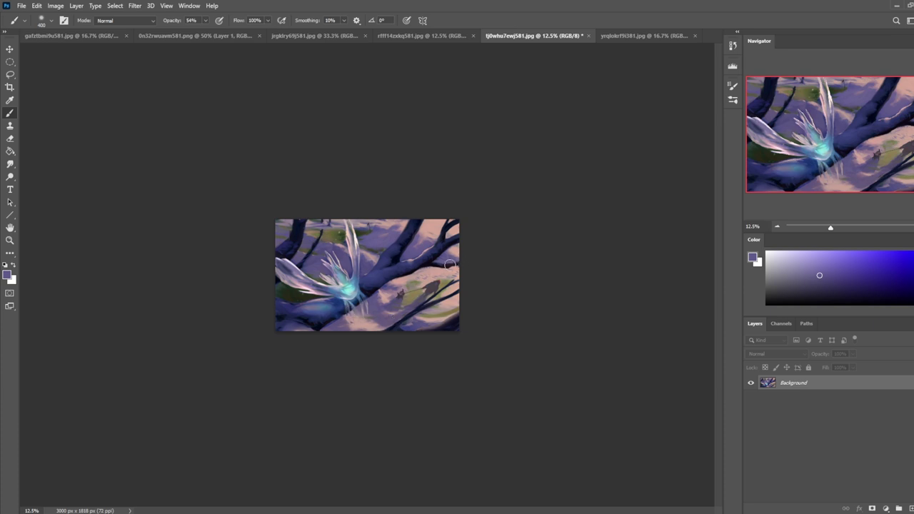
{"action": "left_click_drag", "start_coordinate": [452, 264], "coordinate": [411, 271]}
{"action": "key", "text": "ctrl+z"}
{"action": "key", "text": "ctrl+z"}
Brush soft violet over the snow beside the upright wing, and try the Lighten and Color brush blend modes.
{"action": "left_click", "coordinate": [372, 251]}
{"action": "left_click_drag", "start_coordinate": [372, 245], "coordinate": [370, 256]}
{"action": "left_click", "coordinate": [129, 20]}
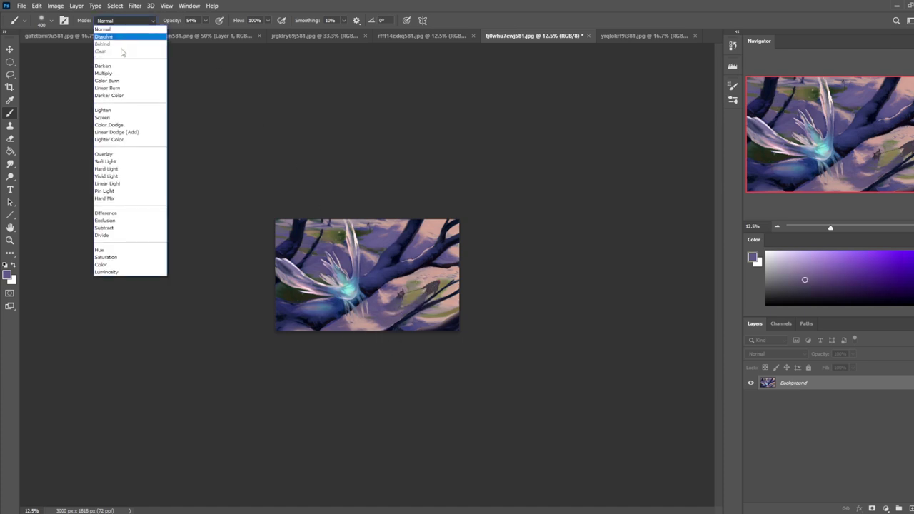
{"action": "left_click", "coordinate": [118, 111]}
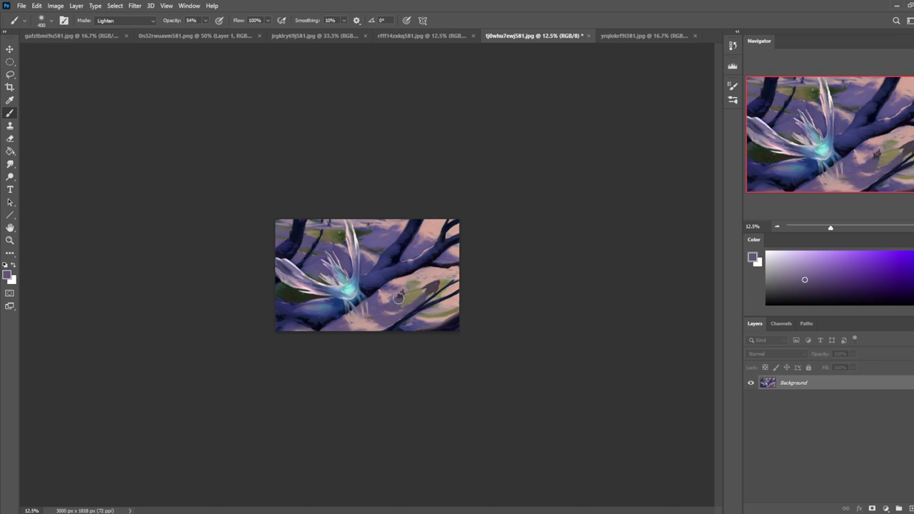
{"action": "left_click", "coordinate": [127, 21]}
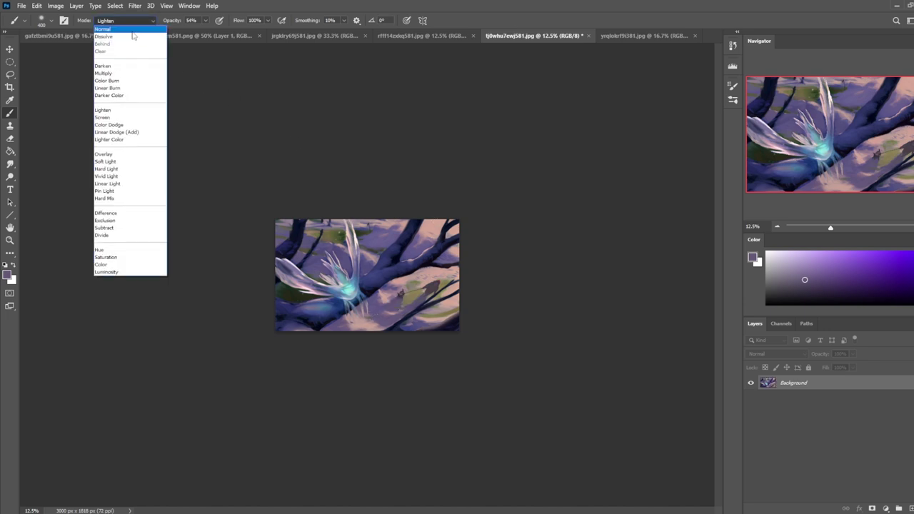
{"action": "left_click", "coordinate": [123, 265]}
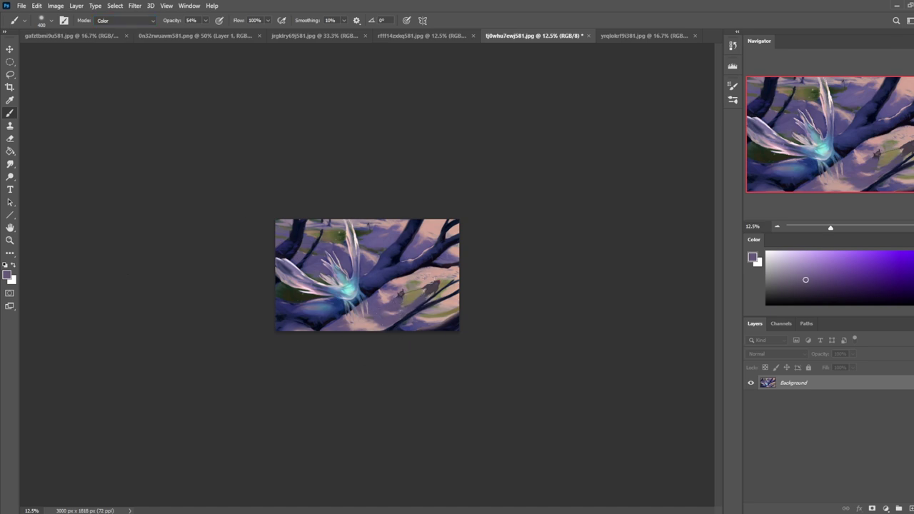
Return the brush to Normal blending and soften the foreground snow around the dog with sampled snow colours.
{"action": "left_click", "coordinate": [129, 20]}
{"action": "left_click", "coordinate": [133, 33]}
{"action": "left_click", "coordinate": [453, 289], "text": "alt"}
{"action": "mouse_move", "coordinate": [408, 303]}
{"action": "left_mouse_down"}
{"action": "mouse_move", "coordinate": [396, 311]}
{"action": "mouse_move", "coordinate": [417, 290]}
{"action": "mouse_move", "coordinate": [388, 297]}
{"action": "left_mouse_up"}
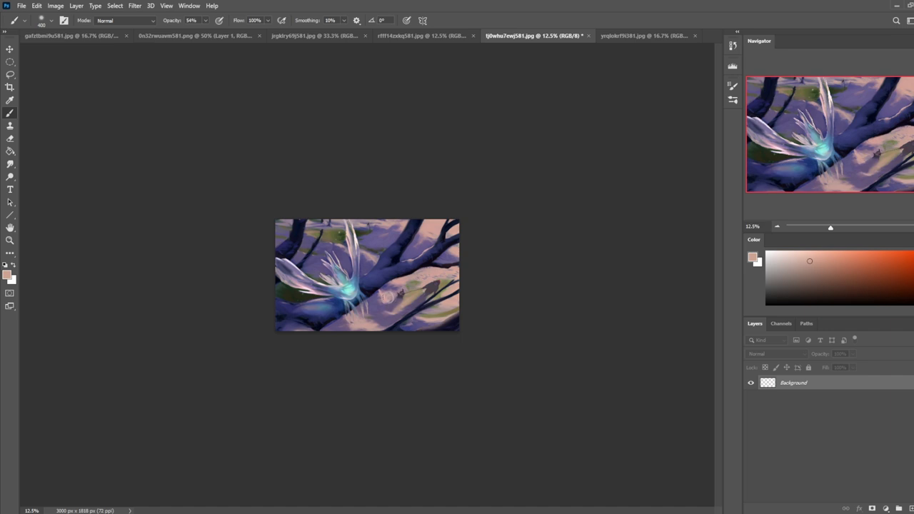
{"action": "left_click", "coordinate": [455, 294], "text": "alt"}
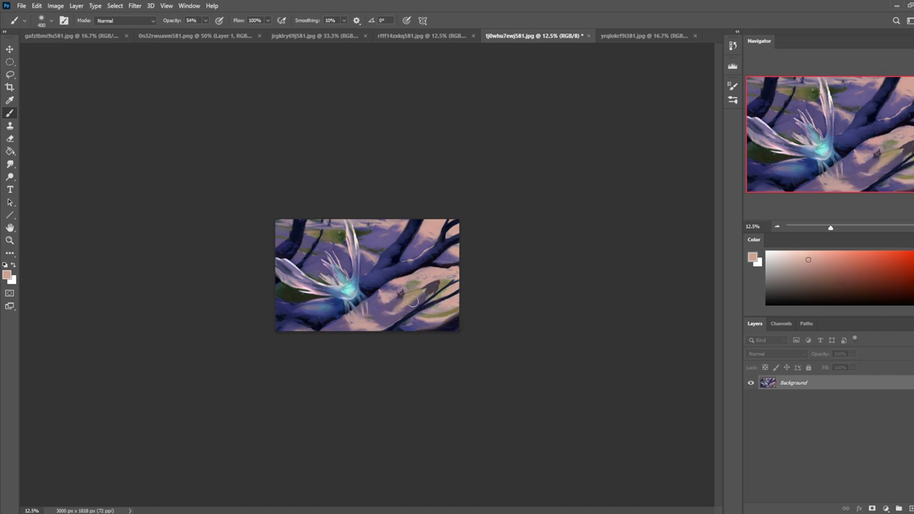
{"action": "left_click", "coordinate": [380, 325], "text": "alt"}
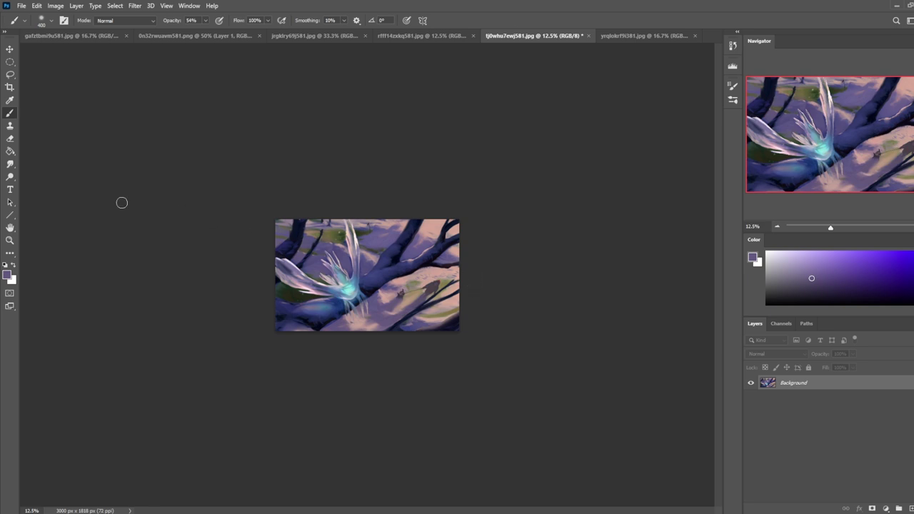
Brighten the edges of the creature's upright and left wings using the Dodge tool on Highlights at 23% exposure.
{"action": "left_click", "coordinate": [11, 177]}
{"action": "key", "text": "bracketleft"}
{"action": "key", "text": "bracketleft"}
{"action": "key", "text": "bracketleft"}
{"action": "key", "text": "bracketleft"}
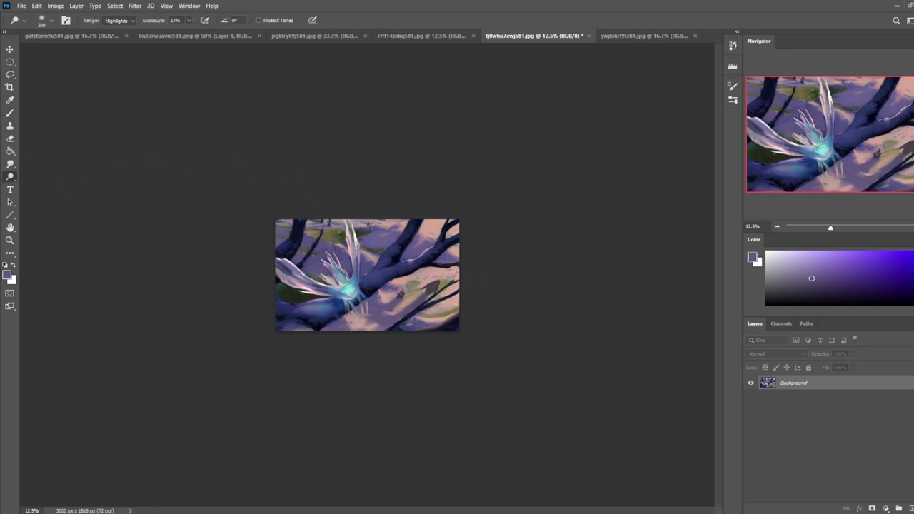
{"action": "left_click_drag", "start_coordinate": [357, 250], "coordinate": [352, 227]}
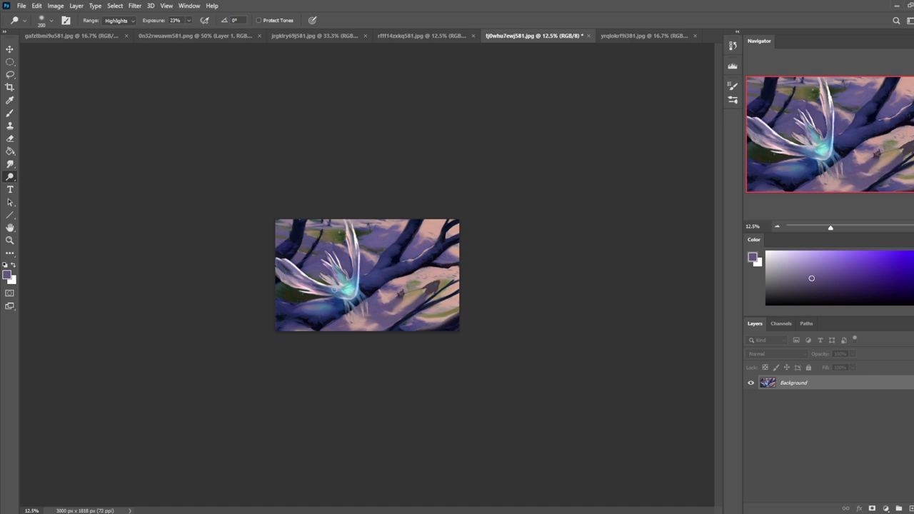
{"action": "left_click", "coordinate": [310, 281]}
Reduce the Dodge brush to 25 px and brighten the rims of the creature's translucent claws hanging over the snow.
{"action": "key", "text": "]"}
{"action": "key", "text": "]"}
{"action": "key", "text": "]"}
{"action": "key", "text": "]"}
{"action": "key", "text": "]"}
{"action": "key", "text": "]"}
{"action": "key", "text": "]"}
{"action": "key", "text": "]"}
{"action": "key", "text": "]"}
{"action": "key", "text": "z"}
{"action": "left_click_drag", "start_coordinate": [336, 322], "coordinate": [425, 272]}
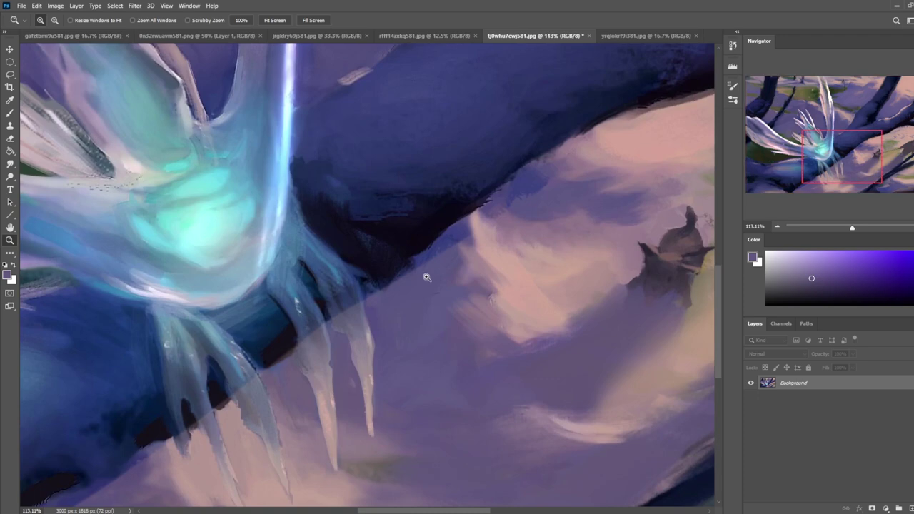
{"action": "left_click", "coordinate": [10, 176]}
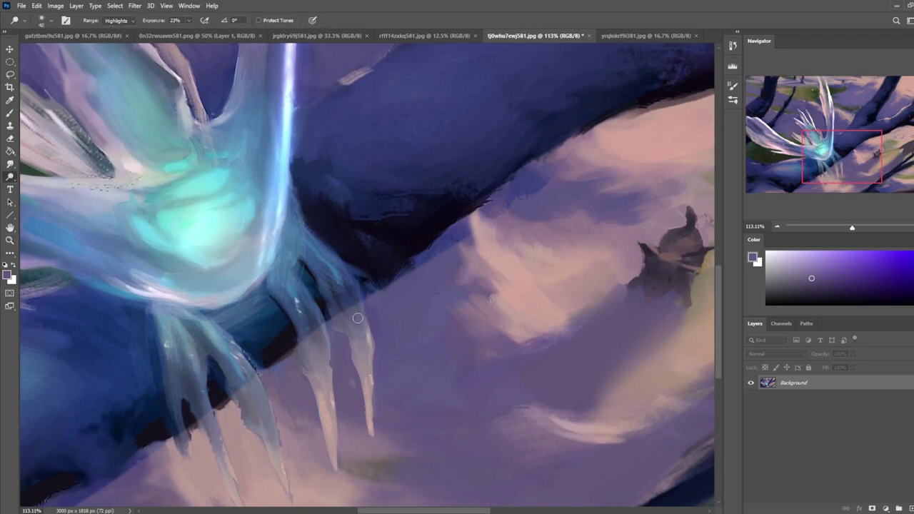
{"action": "key", "text": "]"}
{"action": "left_click_drag", "start_coordinate": [363, 297], "coordinate": [371, 370]}
{"action": "left_click_drag", "start_coordinate": [363, 323], "coordinate": [371, 390]}
{"action": "left_click_drag", "start_coordinate": [370, 356], "coordinate": [370, 411]}
{"action": "mouse_move", "coordinate": [327, 339]}
{"action": "left_mouse_down"}
{"action": "mouse_move", "coordinate": [332, 387]}
{"action": "mouse_move", "coordinate": [327, 326]}
{"action": "mouse_move", "coordinate": [335, 440]}
{"action": "left_mouse_up"}
{"action": "mouse_move", "coordinate": [258, 378]}
{"action": "left_mouse_down"}
{"action": "mouse_move", "coordinate": [286, 457]}
{"action": "mouse_move", "coordinate": [259, 386]}
{"action": "mouse_move", "coordinate": [286, 479]}
{"action": "mouse_move", "coordinate": [260, 379]}
{"action": "mouse_move", "coordinate": [287, 495]}
{"action": "left_mouse_up"}
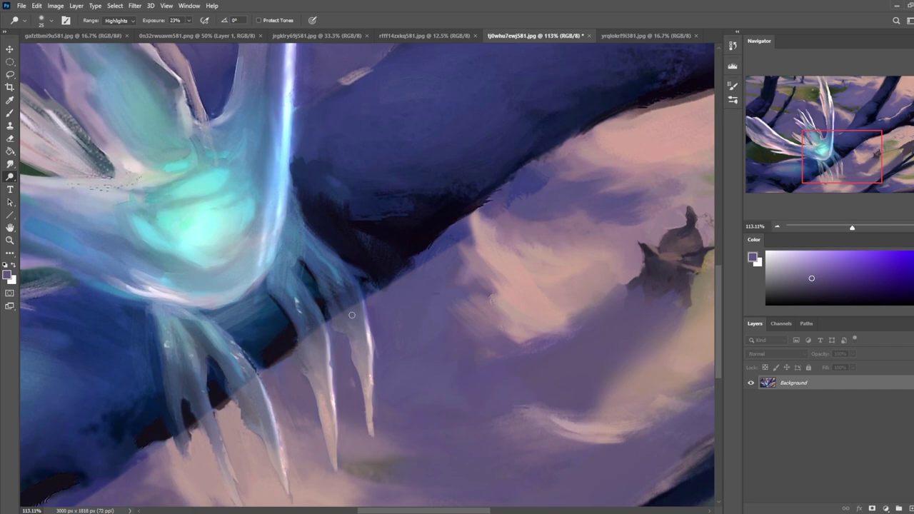
Blend the creature's brightened claws with the Smudge tool at 6% strength.
{"action": "key", "text": "ctrl+0"}
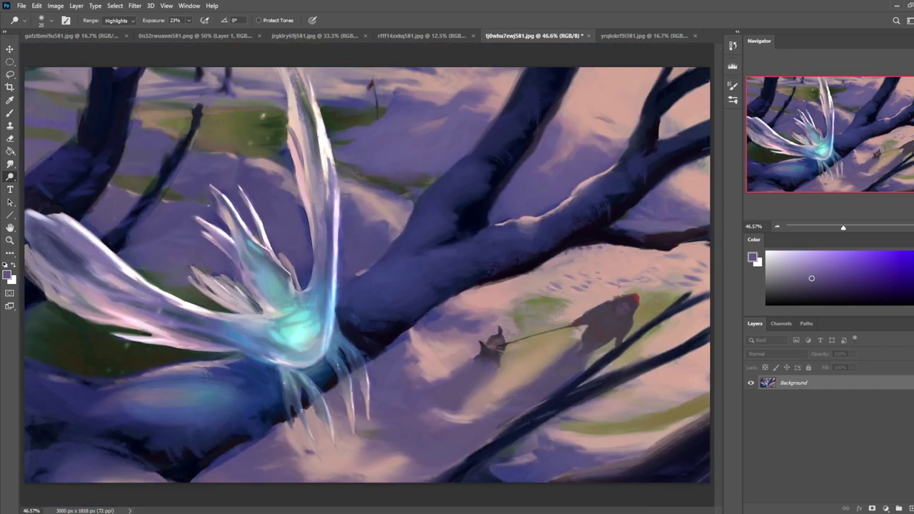
{"action": "right_click", "coordinate": [310, 428]}
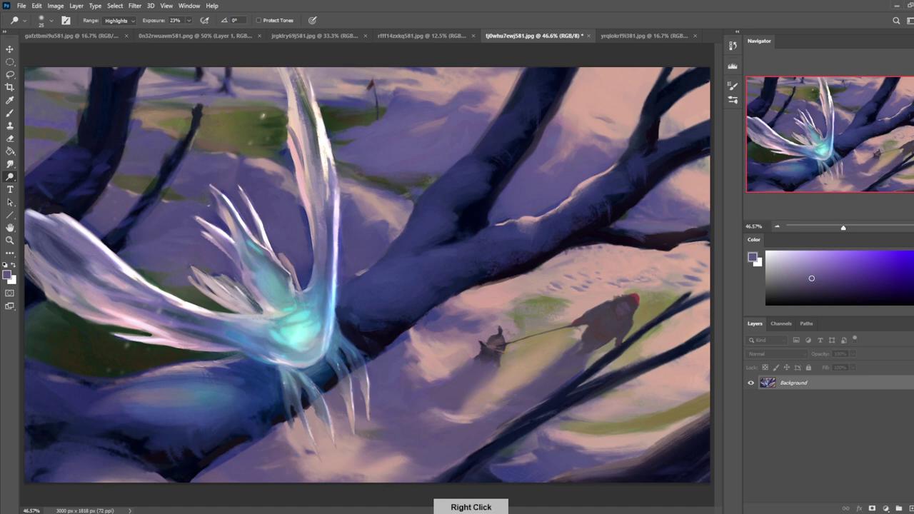
{"action": "key", "text": "e"}
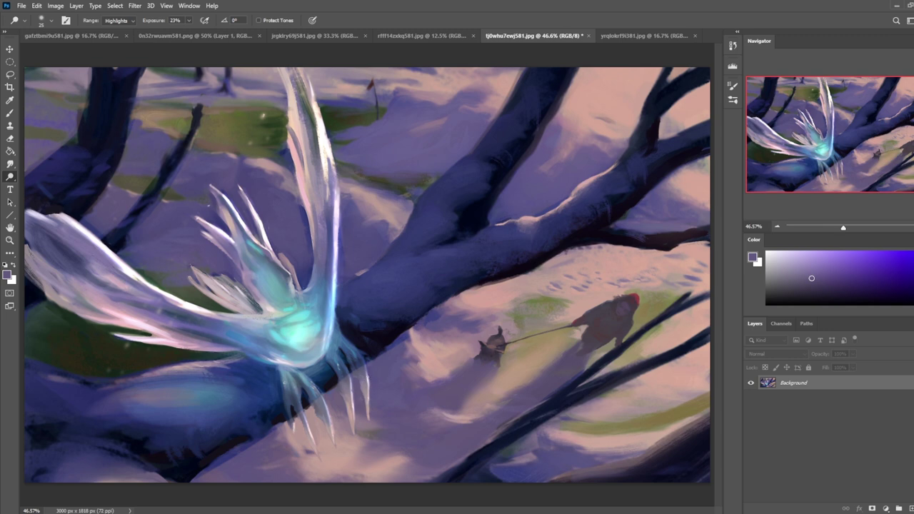
{"action": "left_click", "coordinate": [10, 163]}
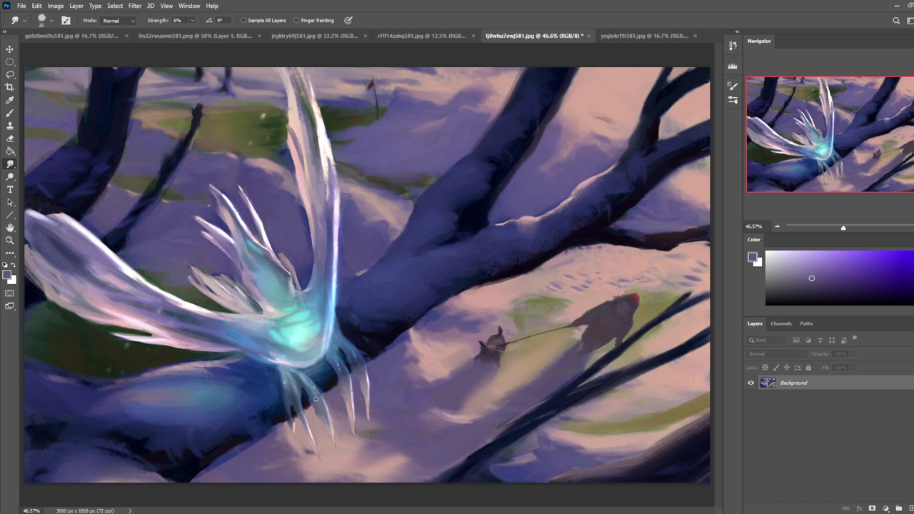
{"action": "key", "text": "ctrl+minus"}
{"action": "key", "text": "ctrl+minus"}
{"action": "key", "text": "ctrl+minus"}
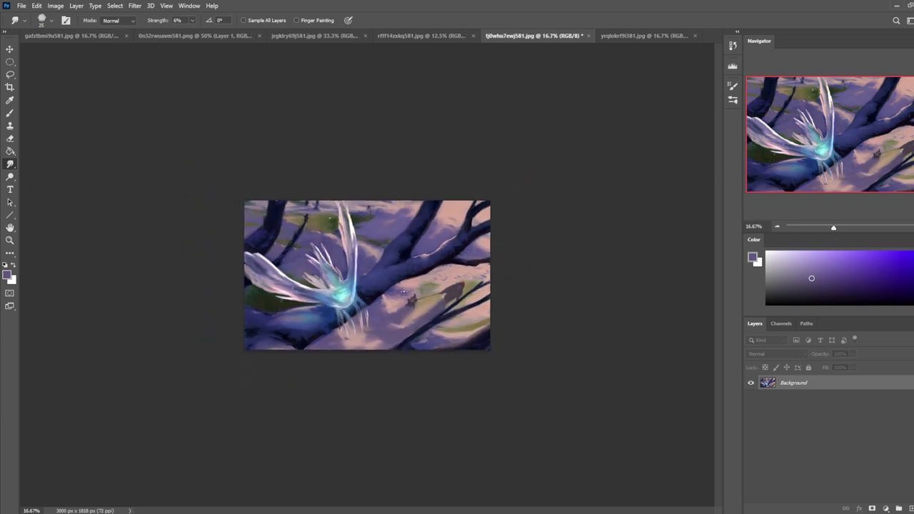
Copy the retouched canvas, return the history to the last Brush state before dodging, and paste the copy in place as a layer.
{"action": "key", "text": "ctrl+a"}
{"action": "left_click", "coordinate": [735, 48]}
{"action": "left_click_drag", "start_coordinate": [720, 359], "coordinate": [718, 338]}
{"action": "left_click", "coordinate": [658, 331]}
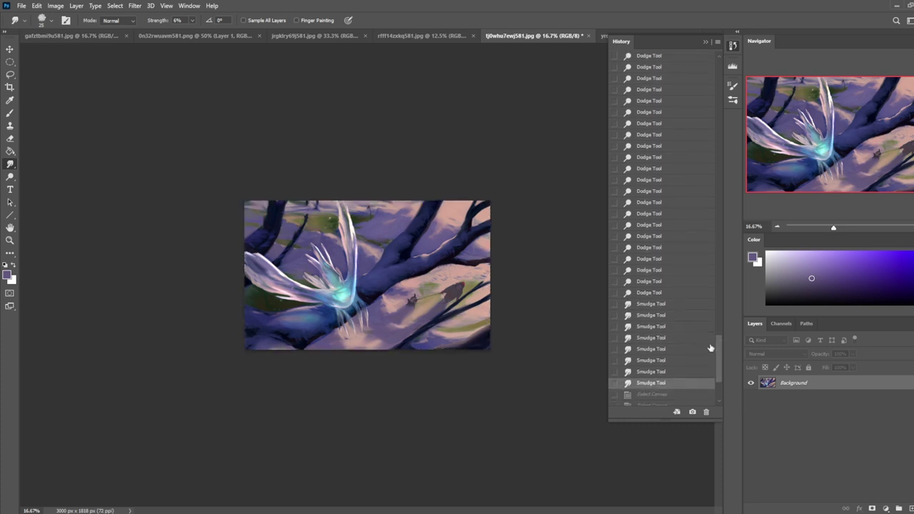
{"action": "left_click_drag", "start_coordinate": [716, 340], "coordinate": [720, 262]}
{"action": "left_click", "coordinate": [677, 310]}
{"action": "left_click", "coordinate": [661, 254]}
{"action": "left_click", "coordinate": [660, 227]}
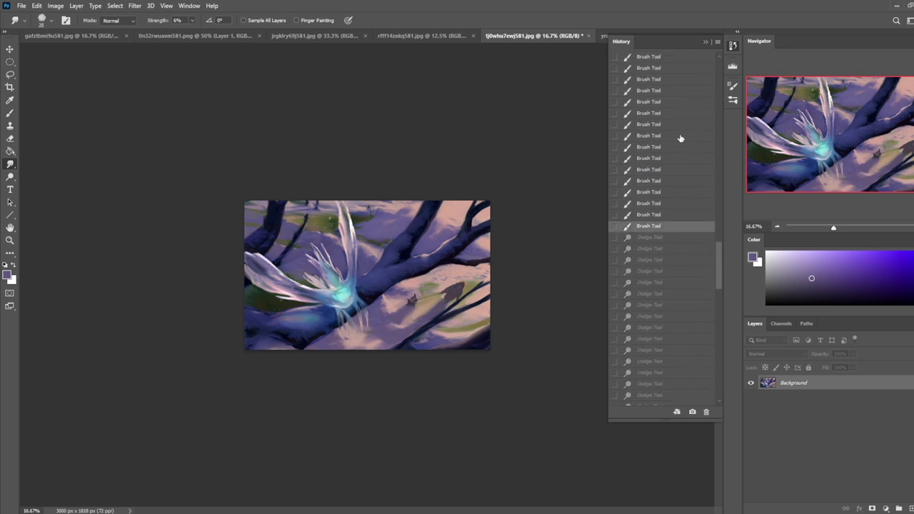
{"action": "key", "text": "ctrl+j"}
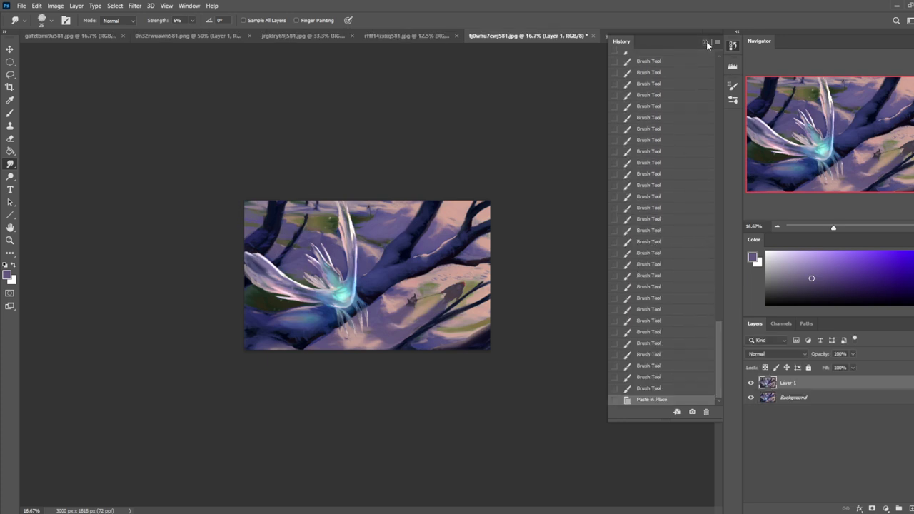
{"action": "left_click", "coordinate": [705, 41]}
Erase the pasted layer's retouching where the creature's body meets the large branch.
{"action": "key", "text": "e"}
{"action": "left_click_drag", "start_coordinate": [362, 285], "coordinate": [354, 296]}
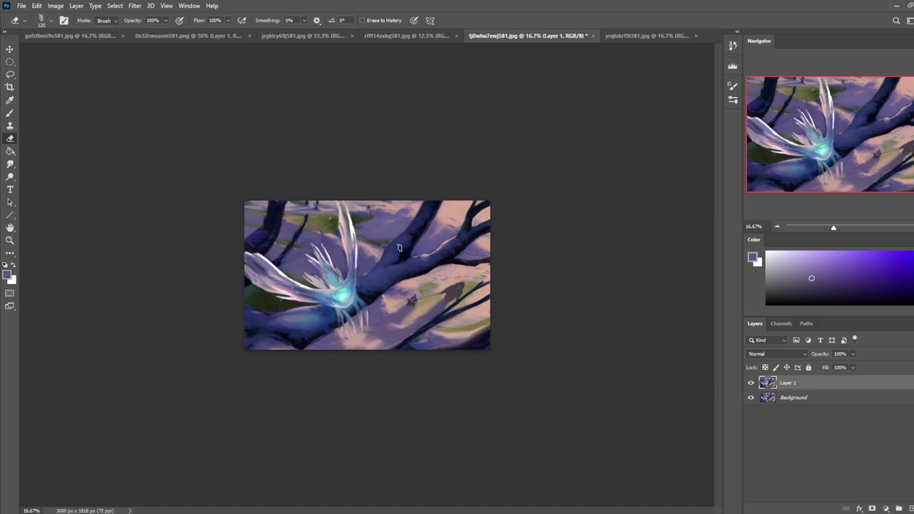
{"action": "key", "text": "r"}
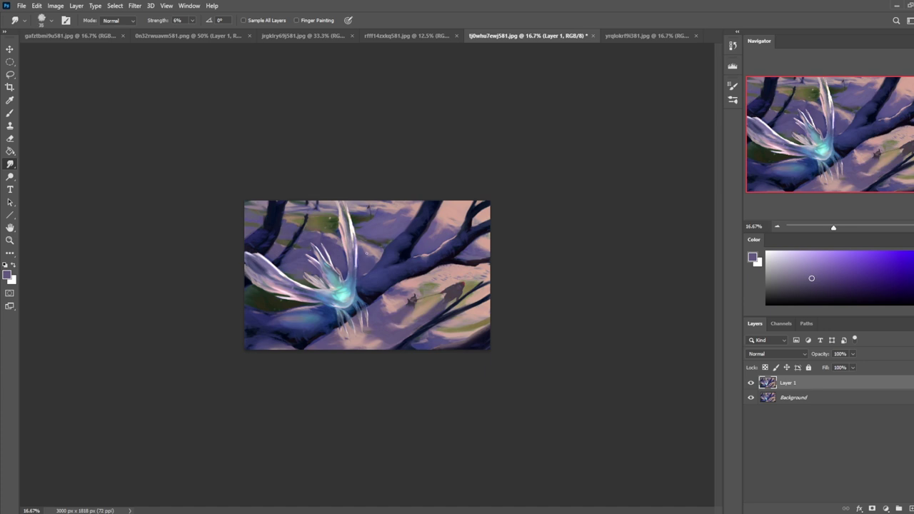
{"action": "key", "text": "e"}
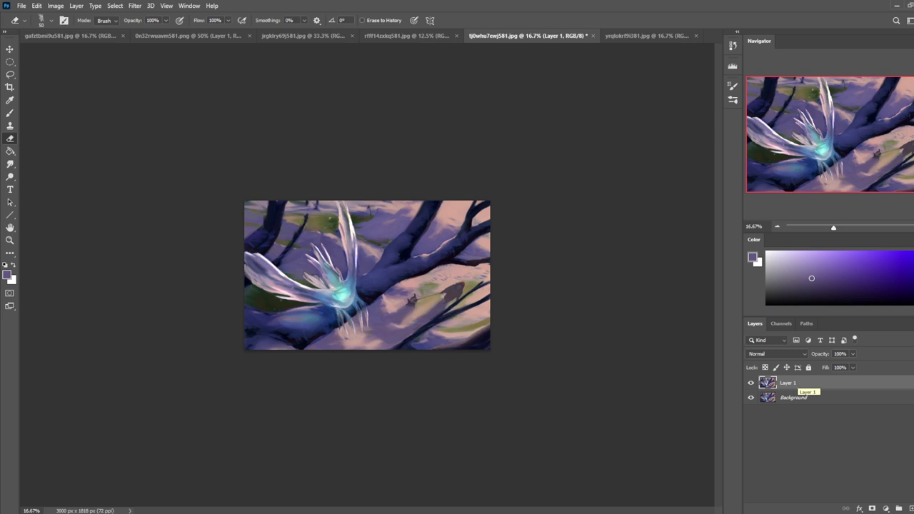
Compare the painting with and without the retouched layer, and merge that layer into the background.
{"action": "left_click", "coordinate": [752, 384]}
{"action": "left_click", "coordinate": [752, 384]}
{"action": "right_click", "coordinate": [807, 383]}
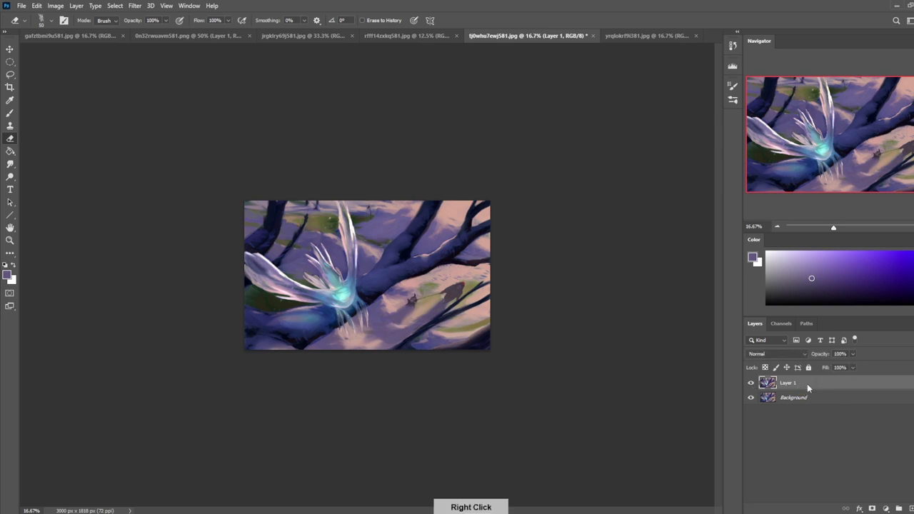
{"action": "left_click", "coordinate": [786, 392]}
Intensify the colour of the creature's glowing core using a large Sponge brush in Saturate mode at 100% flow, undoing the excess.
{"action": "left_click", "coordinate": [9, 178]}
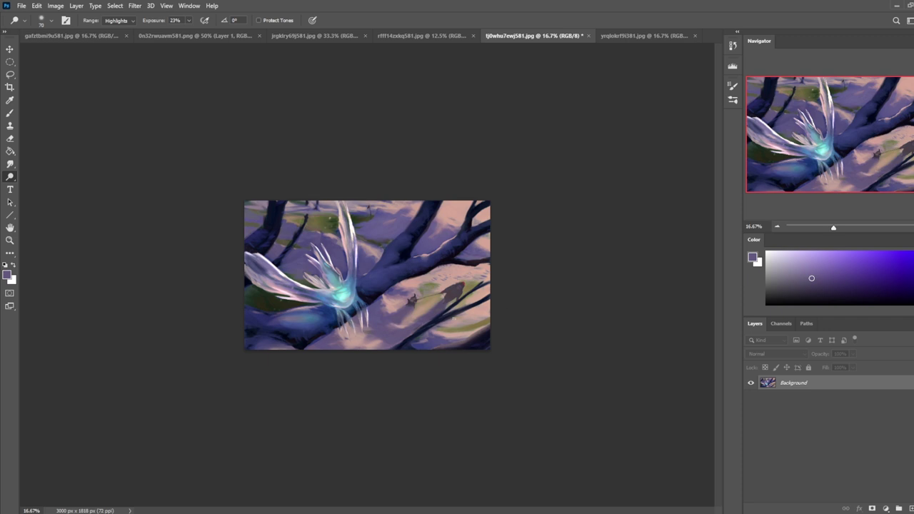
{"action": "left_click_drag", "start_coordinate": [6, 176], "coordinate": [43, 194]}
{"action": "key", "text": "bracketright"}
{"action": "key", "text": "bracketright"}
{"action": "key", "text": "bracketright"}
{"action": "key", "text": "bracketright"}
{"action": "key", "text": "bracketright"}
{"action": "key", "text": "bracketright"}
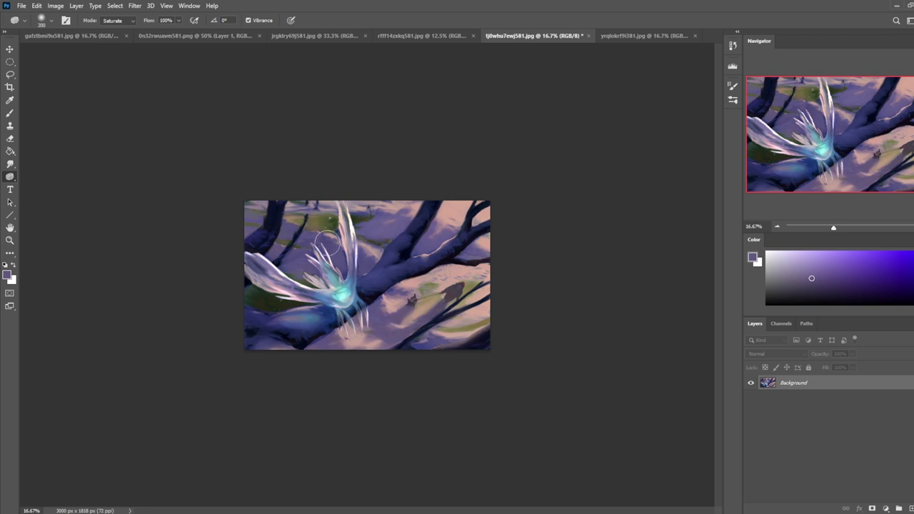
{"action": "mouse_move", "coordinate": [349, 292]}
{"action": "left_mouse_down"}
{"action": "mouse_move", "coordinate": [327, 298]}
{"action": "mouse_move", "coordinate": [349, 285]}
{"action": "mouse_move", "coordinate": [337, 286]}
{"action": "mouse_move", "coordinate": [306, 316]}
{"action": "mouse_move", "coordinate": [315, 313]}
{"action": "left_mouse_up"}
{"action": "key", "text": "ctrl+z"}
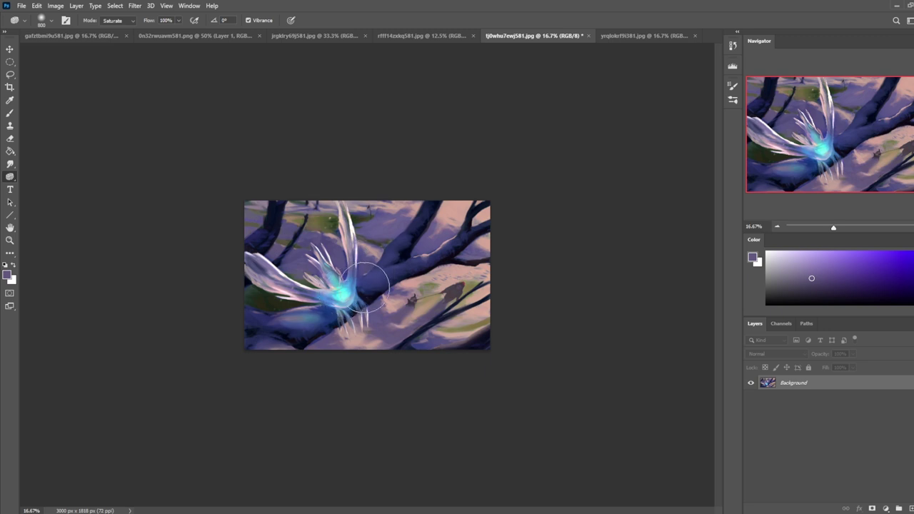
Sample the core's turquoise and brush a soft 800 px glow on a new layer over the branch around the creature.
{"action": "key", "text": "b"}
{"action": "left_click", "coordinate": [341, 294], "text": "alt"}
{"action": "key", "text": "]"}
{"action": "key", "text": "]"}
{"action": "left_click", "coordinate": [365, 286]}
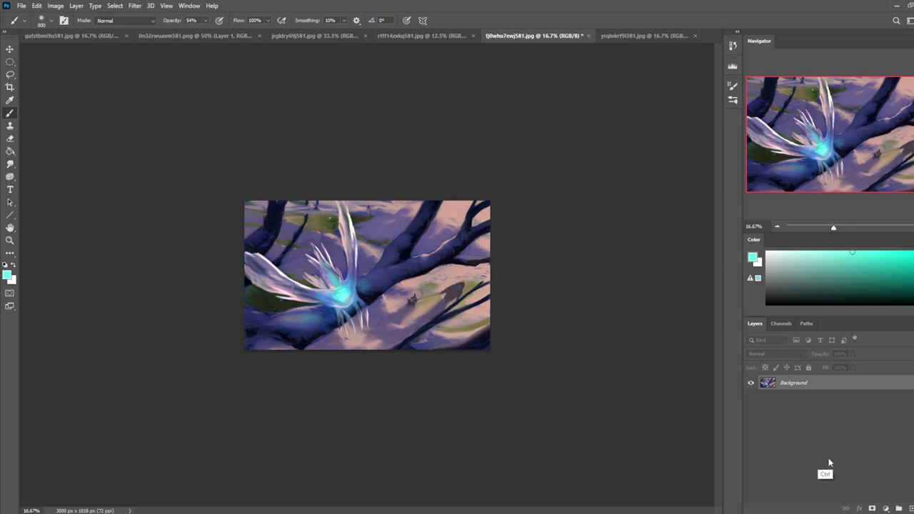
{"action": "left_click", "coordinate": [911, 508]}
{"action": "mouse_move", "coordinate": [368, 287]}
{"action": "left_mouse_down"}
{"action": "mouse_move", "coordinate": [391, 261]}
{"action": "mouse_move", "coordinate": [363, 285]}
{"action": "mouse_move", "coordinate": [348, 276]}
{"action": "mouse_move", "coordinate": [333, 313]}
{"action": "left_mouse_up"}
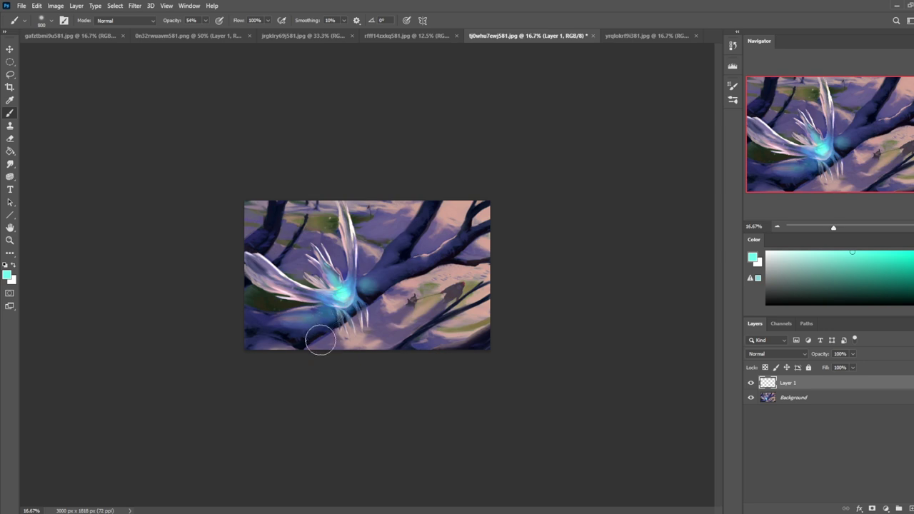
Choose a soft round eraser tip and refine the turquoise glow around the creature by alternating between erasing and brushing.
{"action": "key", "text": "e"}
{"action": "right_click", "coordinate": [373, 247]}
{"action": "left_click", "coordinate": [414, 310]}
{"action": "left_click", "coordinate": [497, 135]}
{"action": "key", "text": "]"}
{"action": "key", "text": "]"}
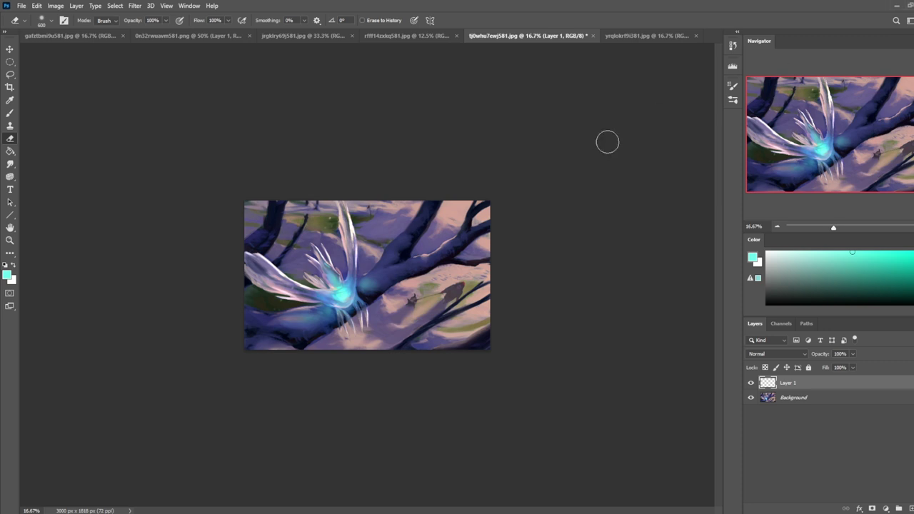
{"action": "key", "text": "bracketleft"}
{"action": "key", "text": "b"}
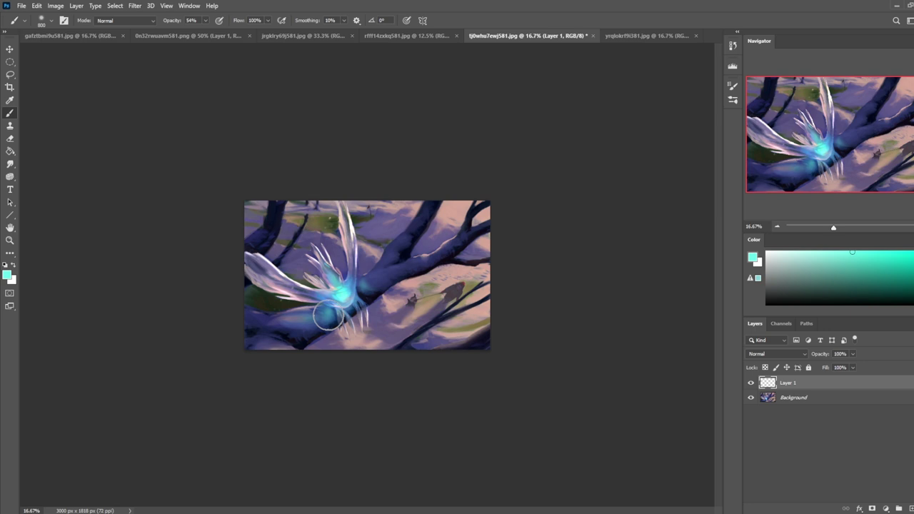
{"action": "key", "text": "e"}
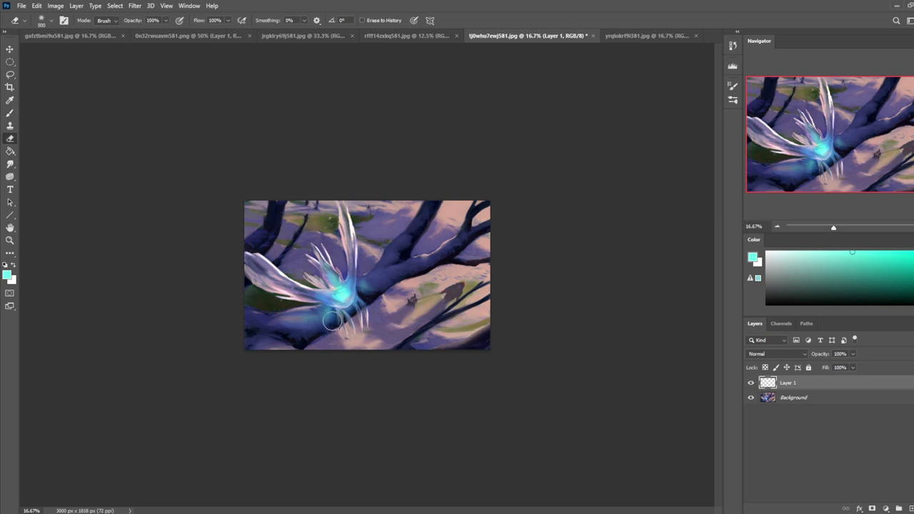
Enlarge the Dodge brush to 500 px, merge the glow layer into the background, and brighten the lit branch areas beside the creature.
{"action": "left_click", "coordinate": [10, 176]}
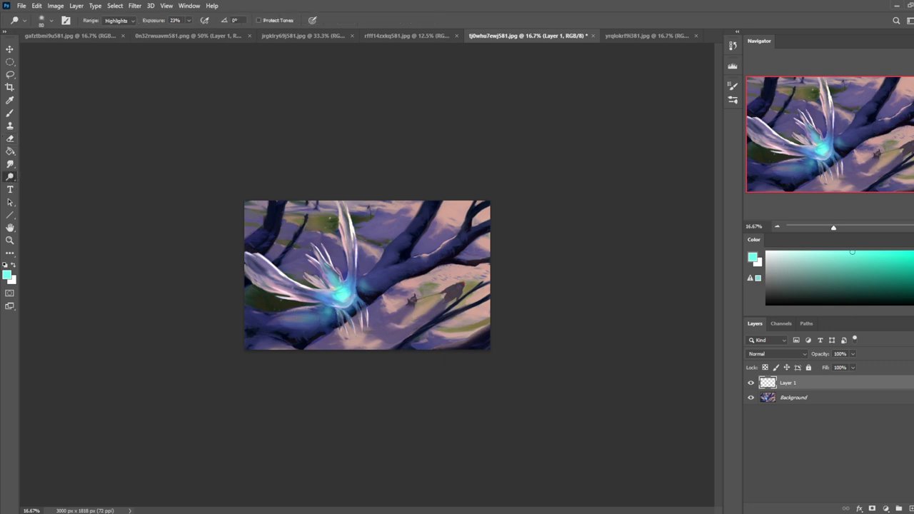
{"action": "key", "text": "bracketright"}
{"action": "key", "text": "bracketright"}
{"action": "key", "text": "bracketright"}
{"action": "key", "text": "bracketright"}
{"action": "left_click", "coordinate": [365, 287]}
{"action": "right_click", "coordinate": [804, 390]}
{"action": "left_click", "coordinate": [775, 390]}
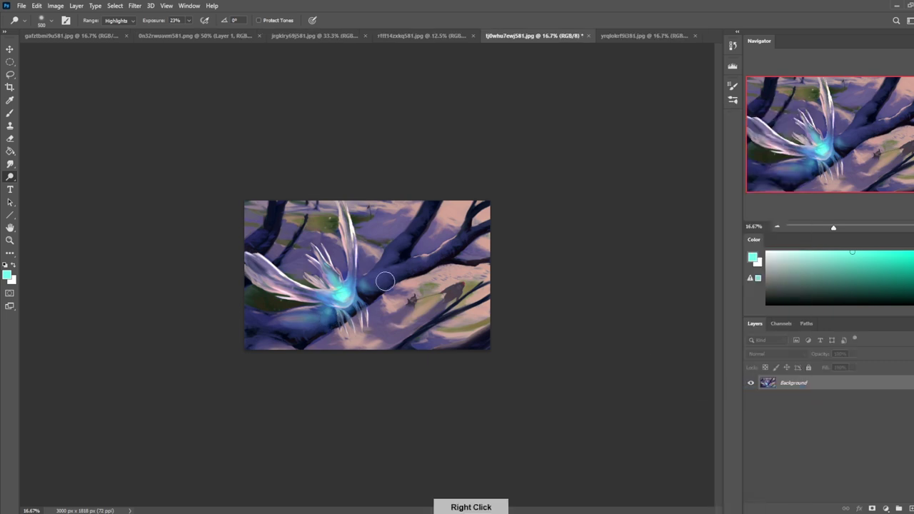
{"action": "left_click", "coordinate": [317, 309]}
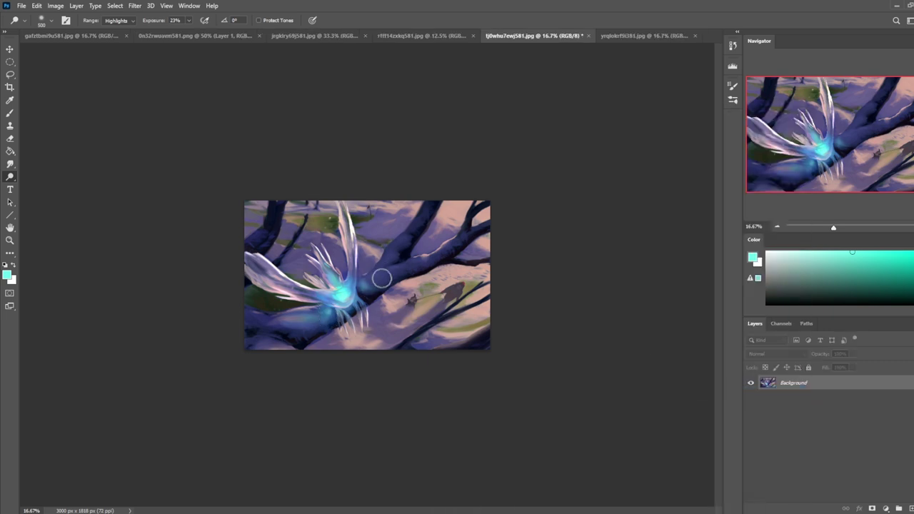
Brush more turquoise glow onto the large branch beside the upright wing with a 500 px brush at 54% opacity.
{"action": "key", "text": "b"}
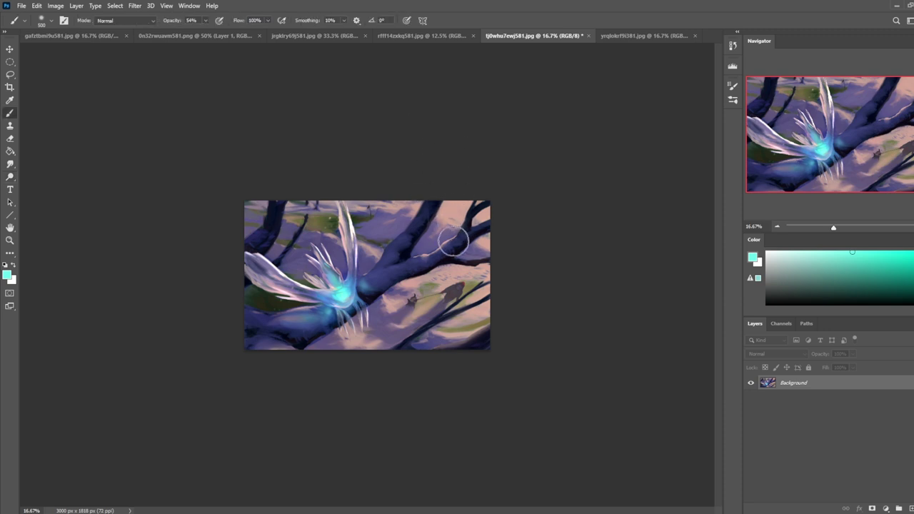
{"action": "mouse_move", "coordinate": [364, 282]}
{"action": "left_mouse_down"}
{"action": "mouse_move", "coordinate": [371, 275]}
{"action": "mouse_move", "coordinate": [364, 282]}
{"action": "left_mouse_up"}
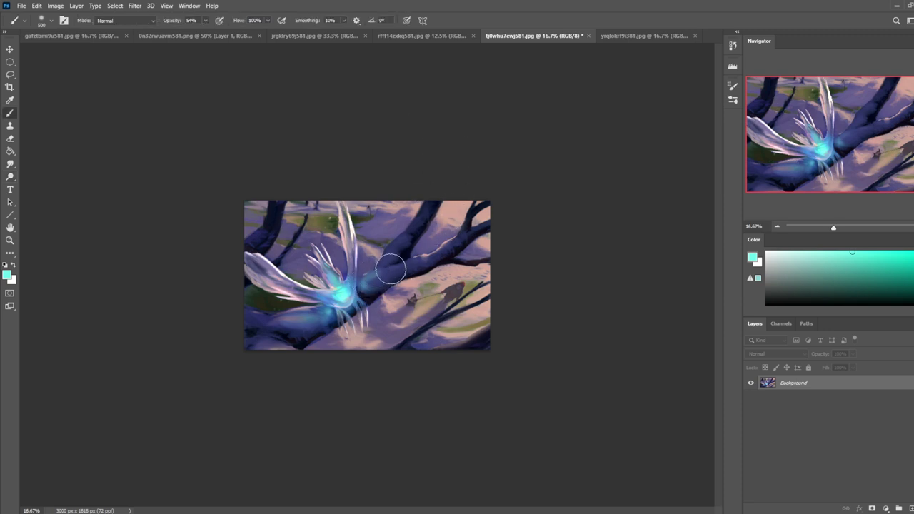
{"action": "key", "text": "e"}
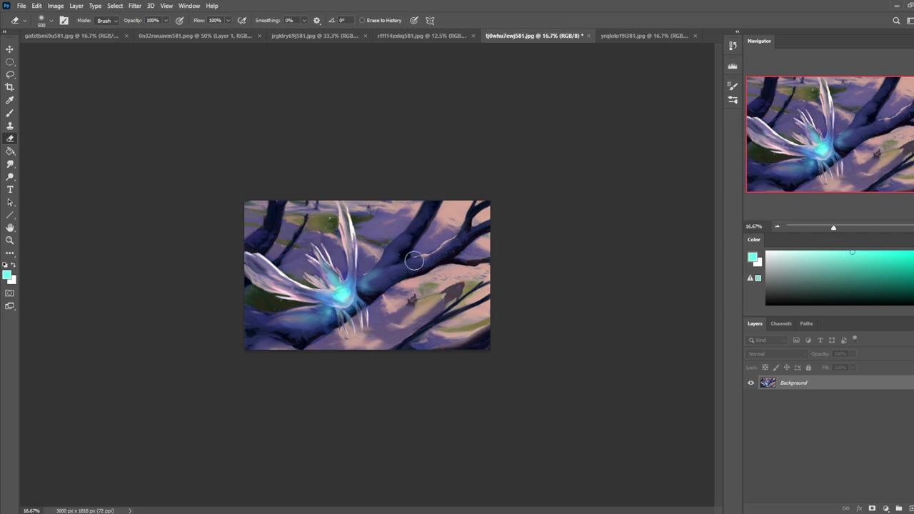
Sample brush colours from the dark blue trunk beside the blue glow and from the pink ground between the upper-right branches.
{"action": "key", "text": "b"}
{"action": "left_click", "coordinate": [380, 278], "text": "alt"}
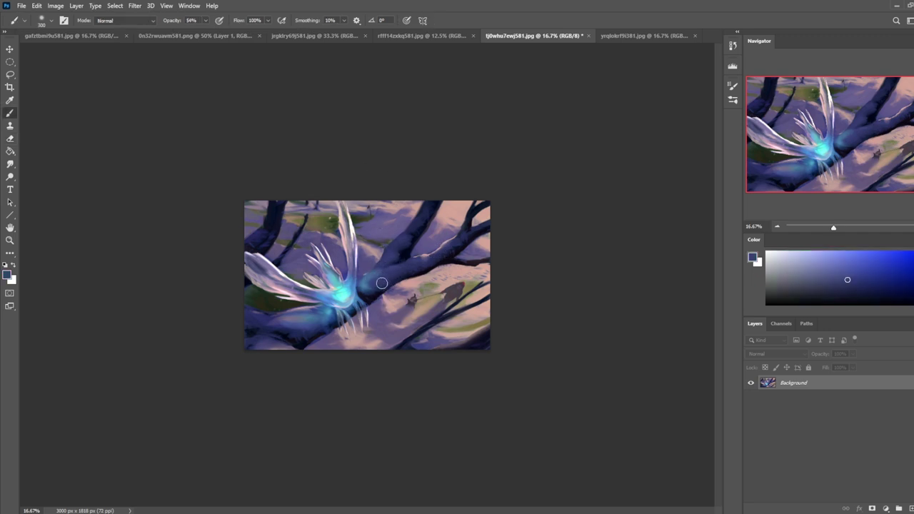
{"action": "key", "text": "bracketright"}
{"action": "left_click", "coordinate": [455, 233], "text": "alt"}
Try brightening the pale ground between the upper-right branches with the Dodge tool in the Highlights range at 23% exposure.
{"action": "key", "text": "o"}
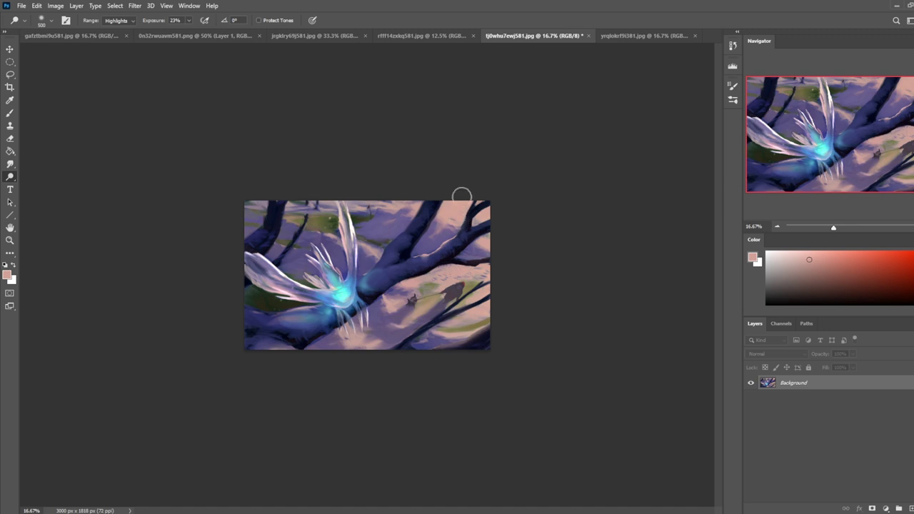
{"action": "mouse_move", "coordinate": [465, 198]}
{"action": "left_mouse_down"}
{"action": "mouse_move", "coordinate": [457, 200]}
{"action": "mouse_move", "coordinate": [475, 187]}
{"action": "left_mouse_up"}
{"action": "key", "text": "bracketright"}
{"action": "key", "text": "bracketright"}
{"action": "key", "text": "bracketright"}
{"action": "key", "text": "bracketright"}
{"action": "key", "text": "bracketright"}
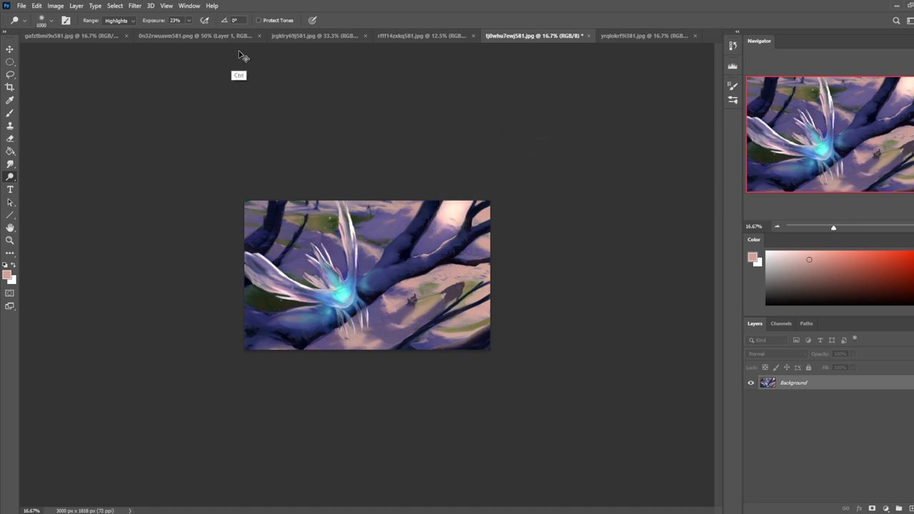
{"action": "key", "text": "ctrl+z"}
Try the same upper-right brightening with the Dodge tool's range set to Midtones.
{"action": "left_click", "coordinate": [117, 20]}
{"action": "left_click", "coordinate": [116, 36]}
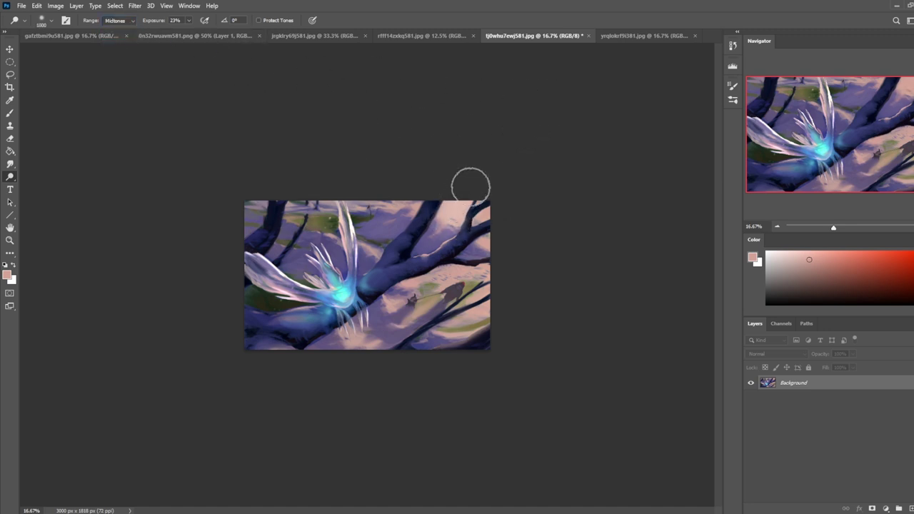
{"action": "left_click_drag", "start_coordinate": [470, 186], "coordinate": [461, 198]}
{"action": "key", "text": "ctrl+z"}
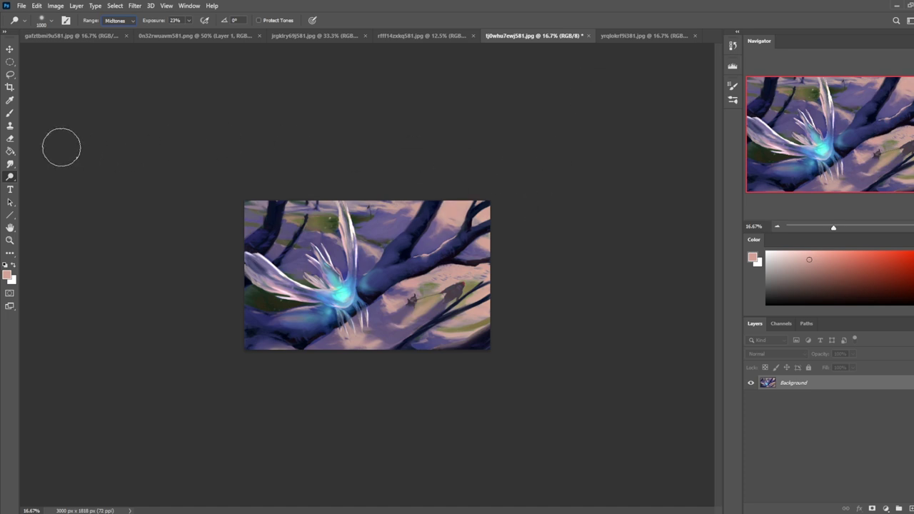
Try selecting the pale ground patches around the upper-right branches with the Magic Wand tool.
{"action": "left_click", "coordinate": [10, 75]}
{"action": "right_click", "coordinate": [10, 74]}
{"action": "left_click", "coordinate": [50, 92]}
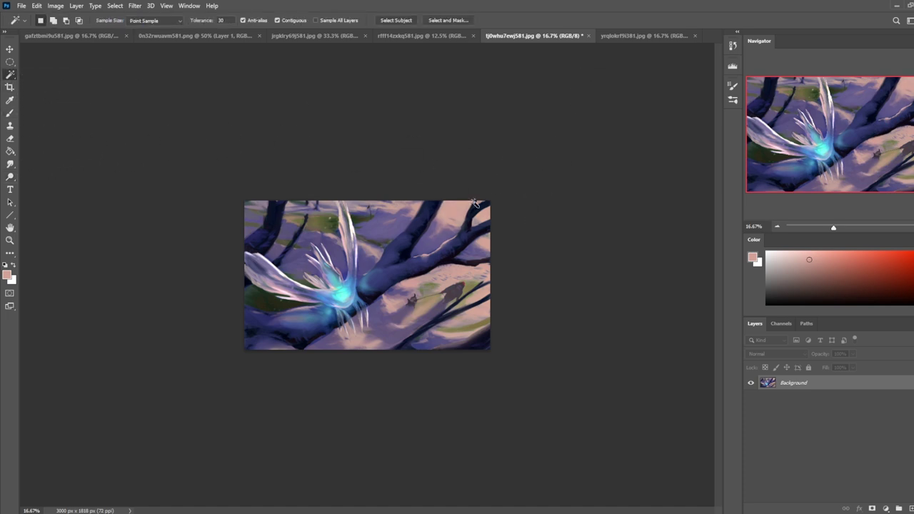
{"action": "left_click", "coordinate": [483, 218], "text": "shift"}
{"action": "left_click", "coordinate": [490, 242], "text": "shift"}
{"action": "key", "text": "ctrl+d"}
Dodge the pale ground around the upper-right branches in the Highlights range, enlarging the brush to 1700 px.
{"action": "left_click", "coordinate": [10, 177]}
{"action": "left_click", "coordinate": [125, 20]}
{"action": "left_click", "coordinate": [123, 44]}
{"action": "key", "text": "bracketright"}
{"action": "key", "text": "bracketright"}
{"action": "key", "text": "bracketright"}
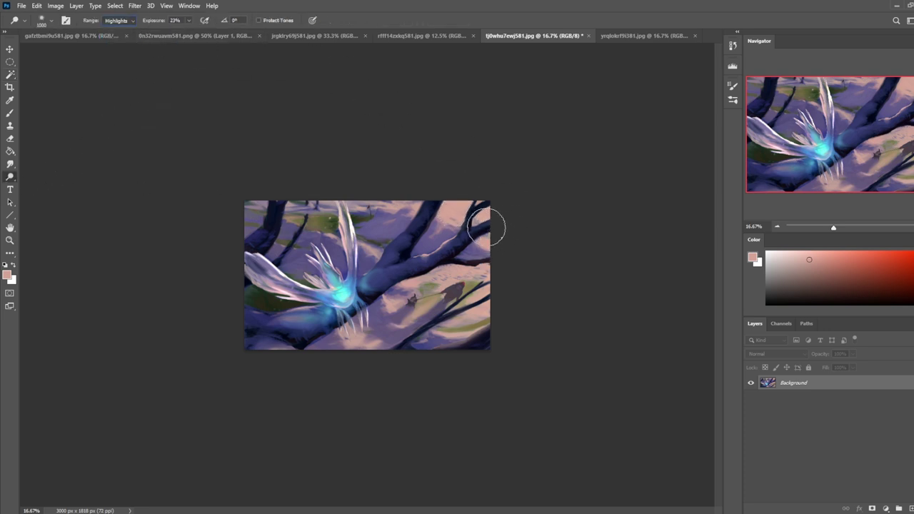
{"action": "left_click_drag", "start_coordinate": [491, 230], "coordinate": [490, 239]}
{"action": "key", "text": "bracketright"}
{"action": "key", "text": "bracketright"}
{"action": "key", "text": "bracketright"}
{"action": "key", "text": "bracketright"}
{"action": "key", "text": "bracketright"}
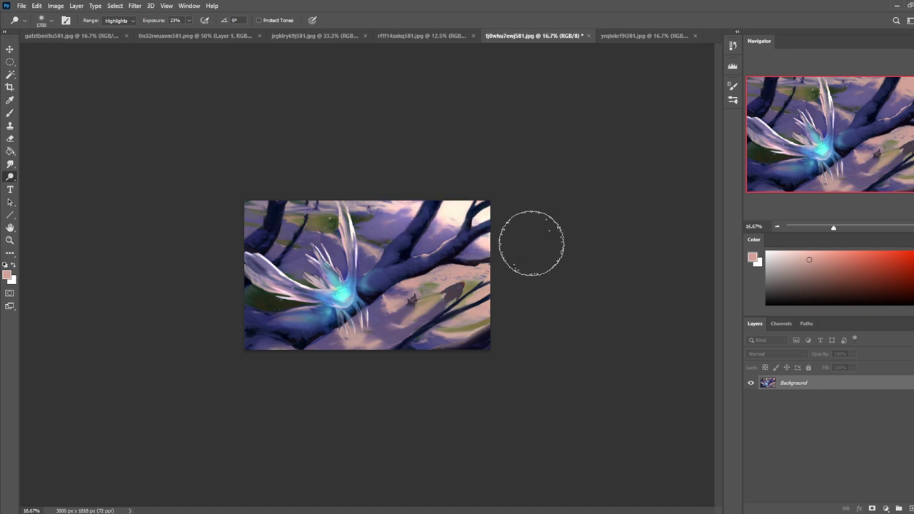
Undo the last dodge stroke and brighten the painting's right side and upper edge with a 2200 px Dodge brush.
{"action": "key", "text": "bracketright"}
{"action": "key", "text": "bracketright"}
{"action": "key", "text": "bracketright"}
{"action": "key", "text": "bracketright"}
{"action": "key", "text": "ctrl+z"}
{"action": "left_click_drag", "start_coordinate": [495, 245], "coordinate": [510, 220]}
{"action": "left_click_drag", "start_coordinate": [296, 184], "coordinate": [437, 206]}
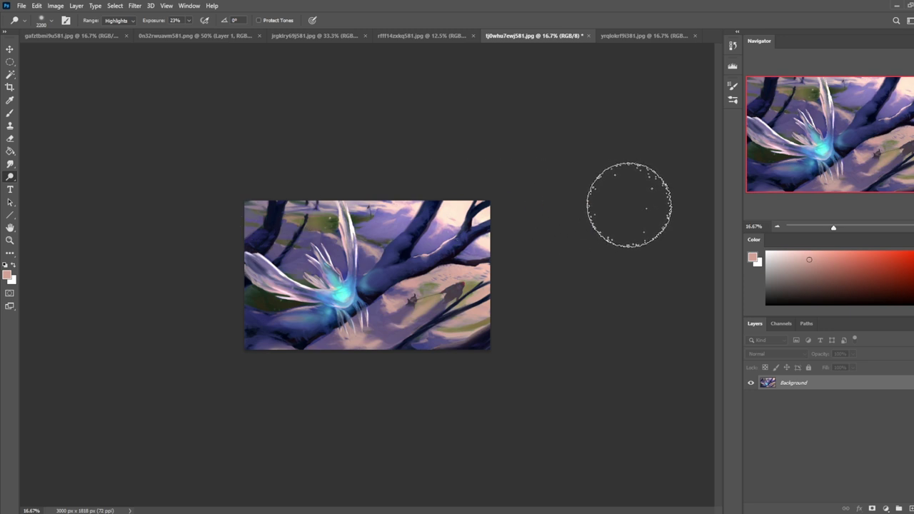
Copy the whole brightened canvas and paste it in place as a new layer over the image reverted to its last Brush Tool history state.
{"action": "key", "text": "ctrl+a"}
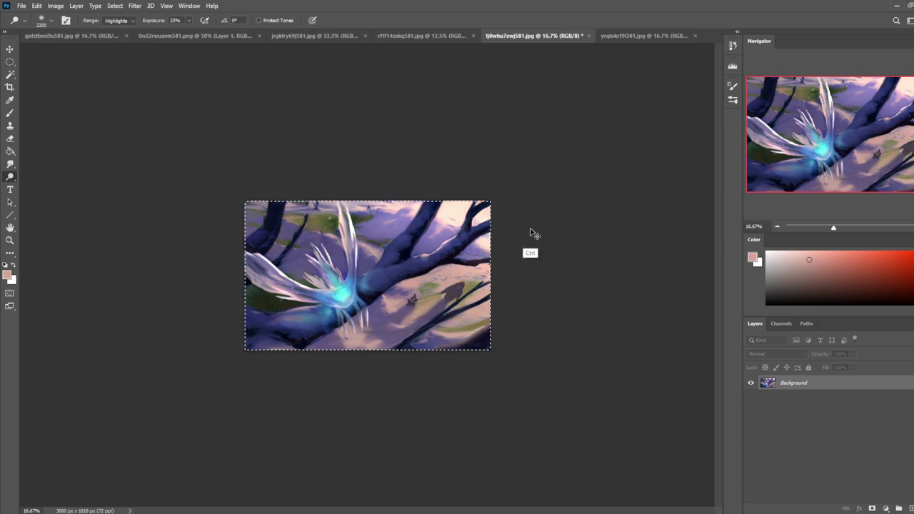
{"action": "left_click", "coordinate": [733, 46]}
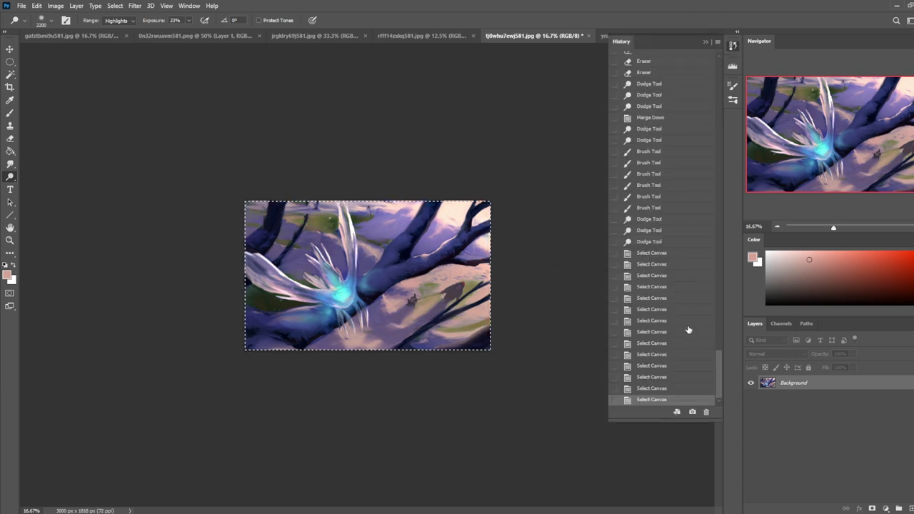
{"action": "left_click", "coordinate": [647, 208]}
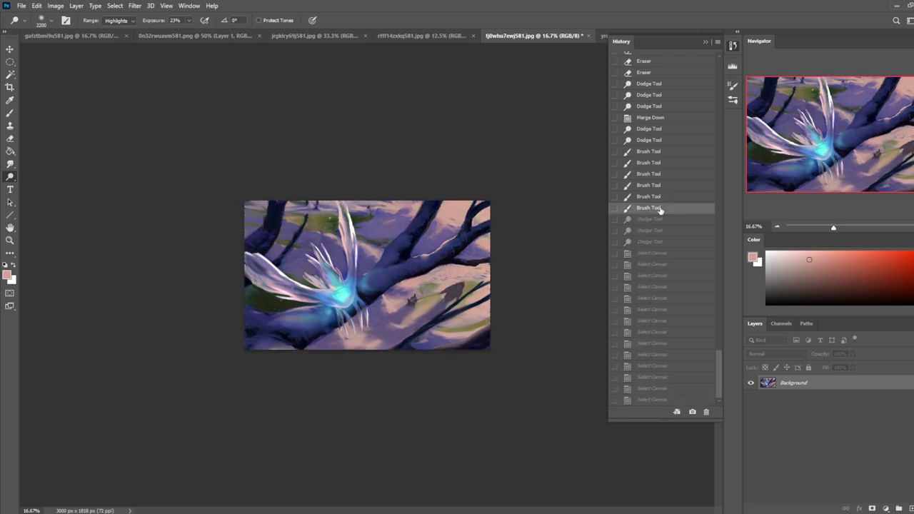
{"action": "key", "text": "ctrl+j"}
{"action": "left_click", "coordinate": [706, 41]}
Try erasing parts of the brightened layer over the right-hand branches with a 700 px Eraser.
{"action": "key", "text": "e"}
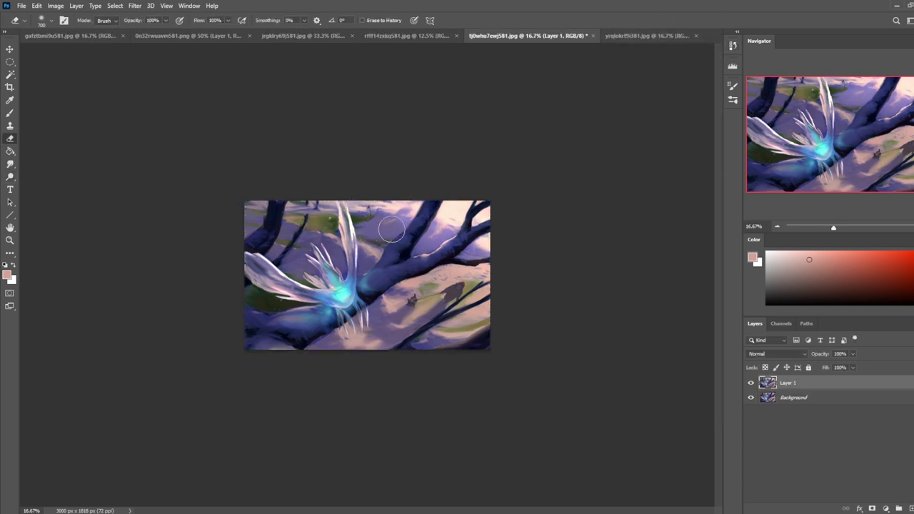
{"action": "mouse_move", "coordinate": [450, 245]}
{"action": "left_mouse_down"}
{"action": "mouse_move", "coordinate": [403, 237]}
{"action": "mouse_move", "coordinate": [523, 279]}
{"action": "mouse_move", "coordinate": [598, 241]}
{"action": "left_mouse_up"}
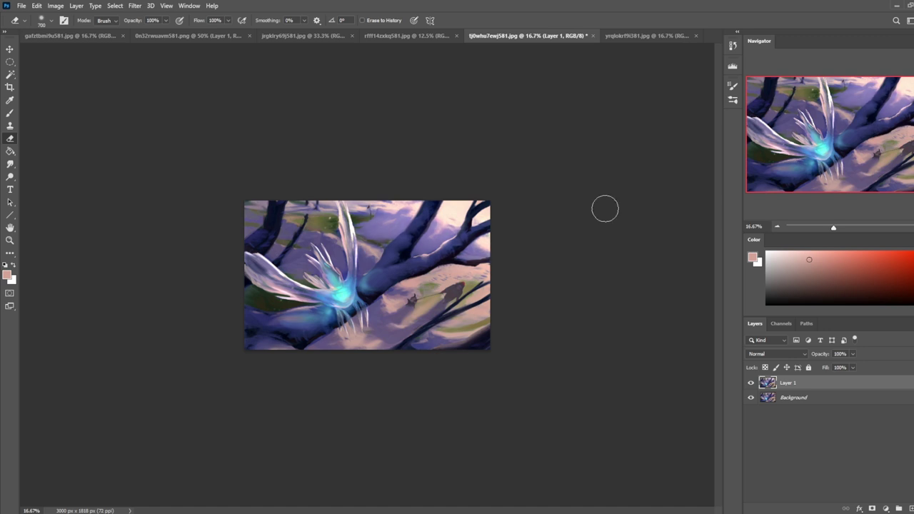
{"action": "left_click", "coordinate": [733, 46]}
{"action": "left_click", "coordinate": [651, 401]}
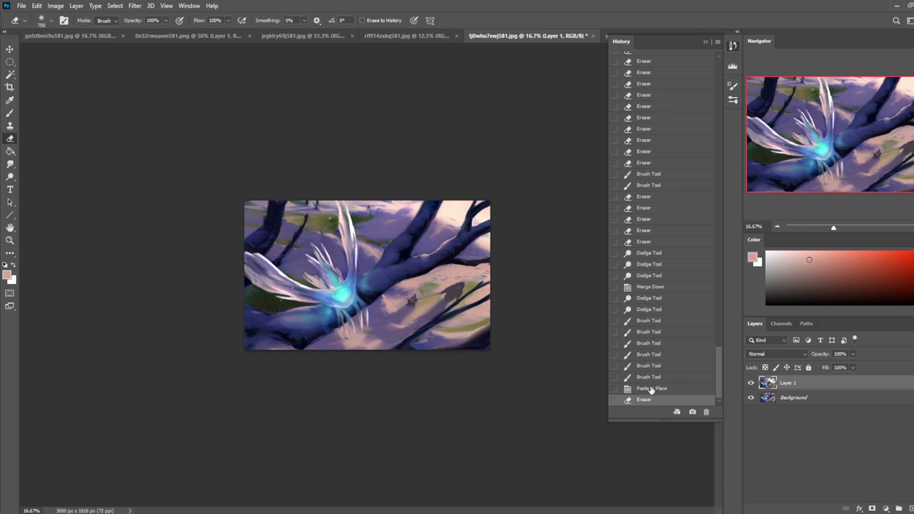
{"action": "left_click", "coordinate": [652, 389]}
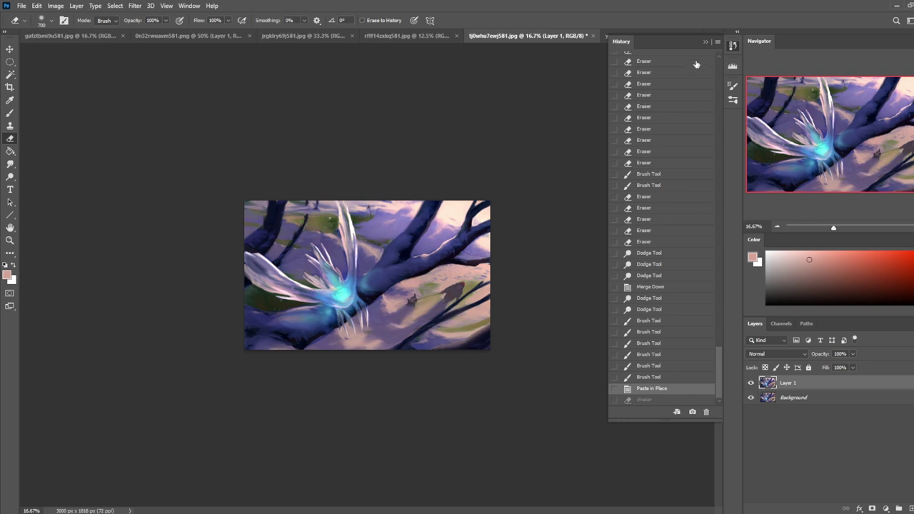
{"action": "left_click", "coordinate": [705, 42]}
Erase the brightening from the dark trunk and branches on Layer 1, reducing the Eraser to 200 px and 150 px.
{"action": "key", "text": "bracketleft"}
{"action": "key", "text": "bracketleft"}
{"action": "key", "text": "bracketleft"}
{"action": "key", "text": "bracketleft"}
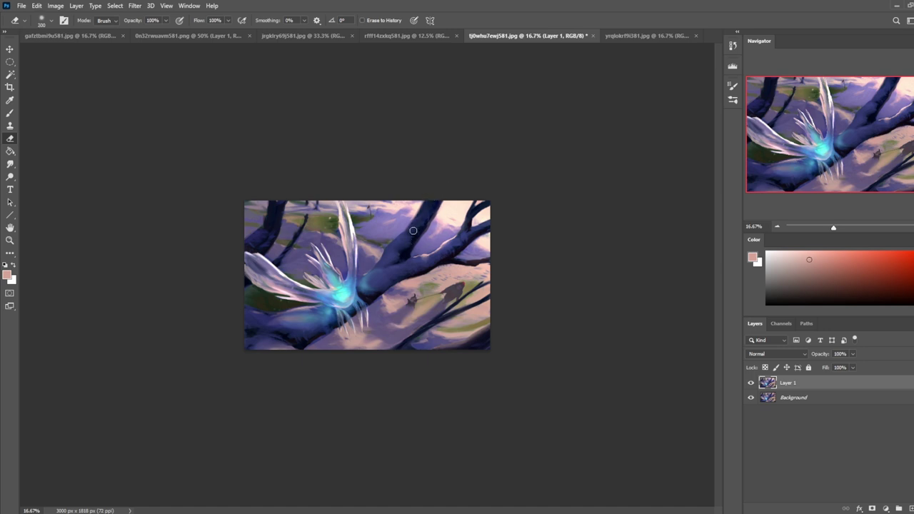
{"action": "key", "text": "bracketleft"}
{"action": "key", "text": "bracketleft"}
{"action": "key", "text": "bracketleft"}
{"action": "key", "text": "bracketleft"}
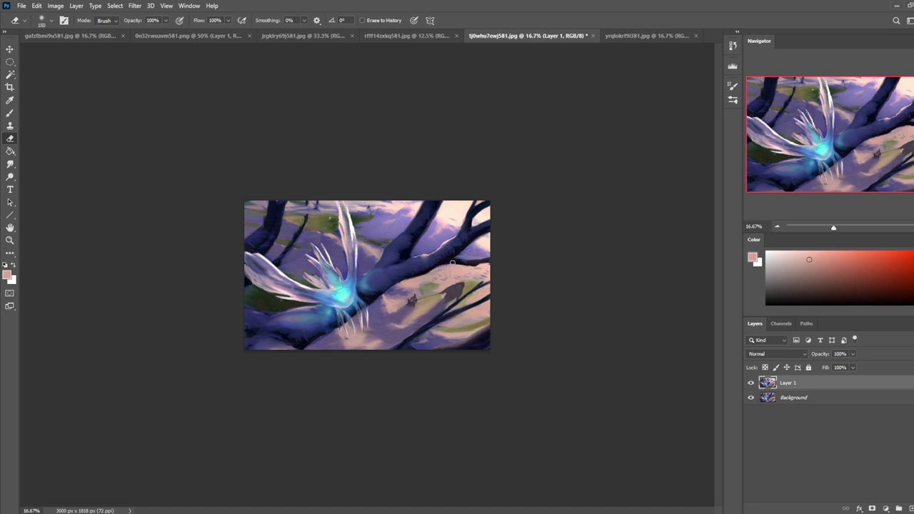
Compare the image with and without Layer 1, set its fill to 80%, and merge it into the background.
{"action": "left_click", "coordinate": [751, 384]}
{"action": "left_click", "coordinate": [751, 387]}
{"action": "left_click", "coordinate": [852, 368]}
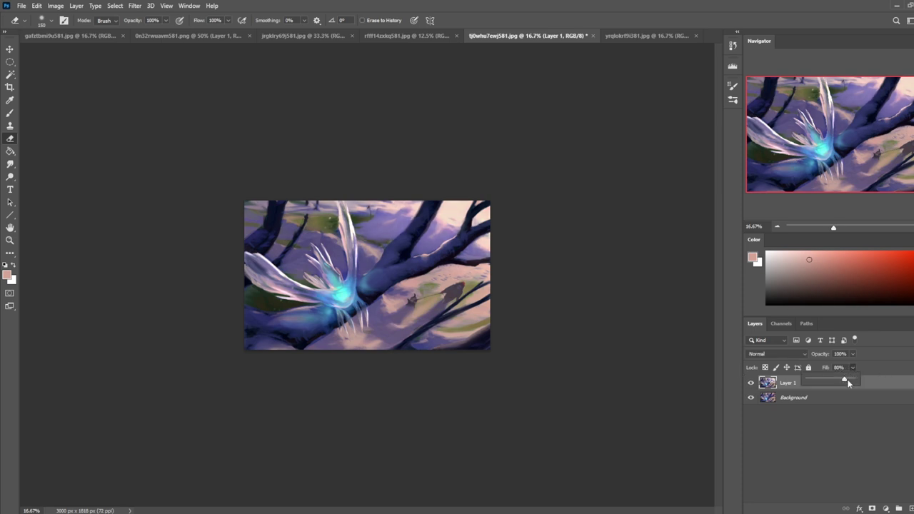
{"action": "left_click_drag", "start_coordinate": [848, 381], "coordinate": [844, 379]}
{"action": "right_click", "coordinate": [782, 383]}
{"action": "left_click", "coordinate": [806, 394]}
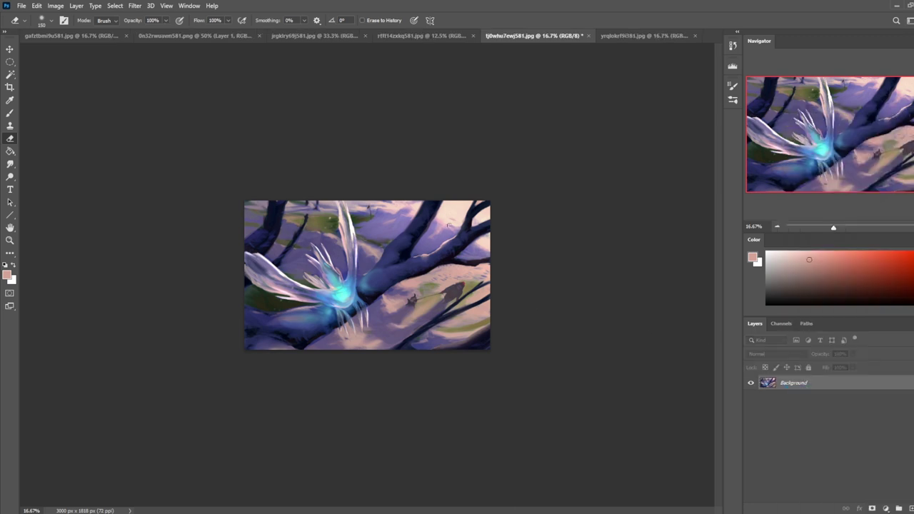
Tint the purple ground around the upper-right branches light blue with the Brush in Color mode at 54% opacity.
{"action": "key", "text": "b"}
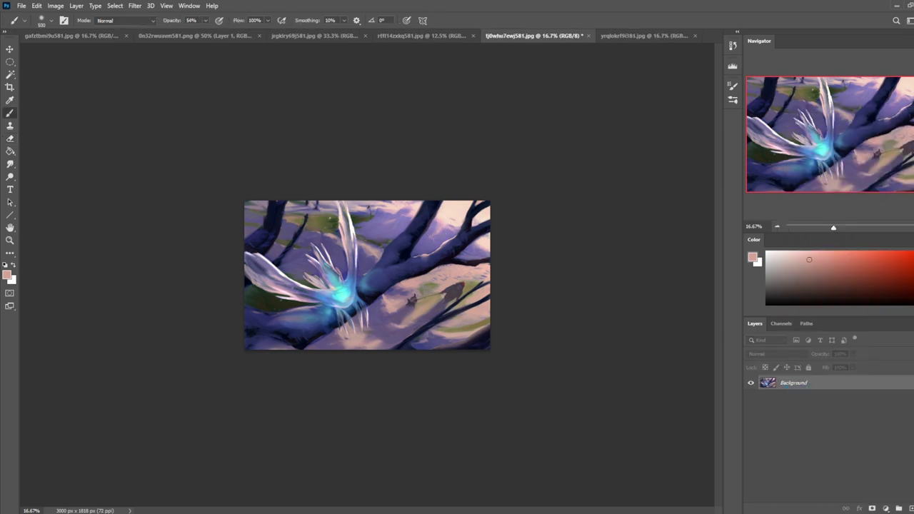
{"action": "left_click", "coordinate": [830, 256]}
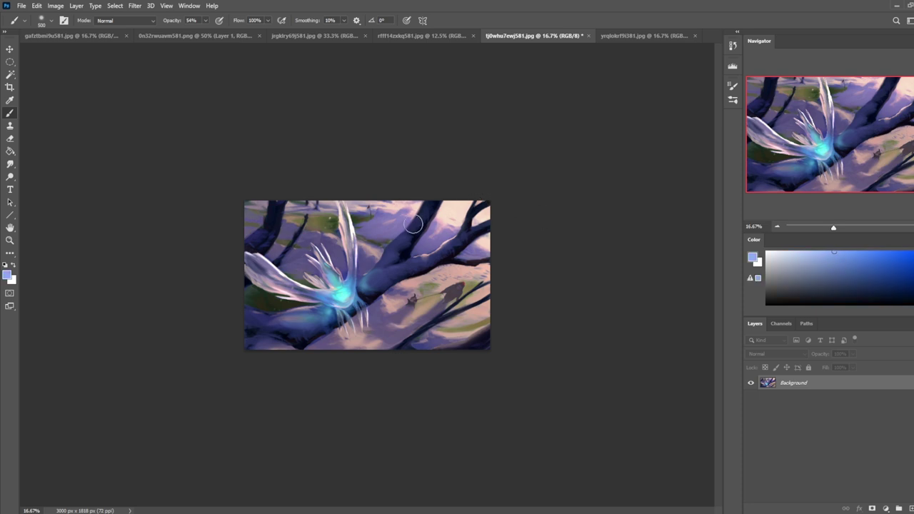
{"action": "left_click", "coordinate": [127, 23]}
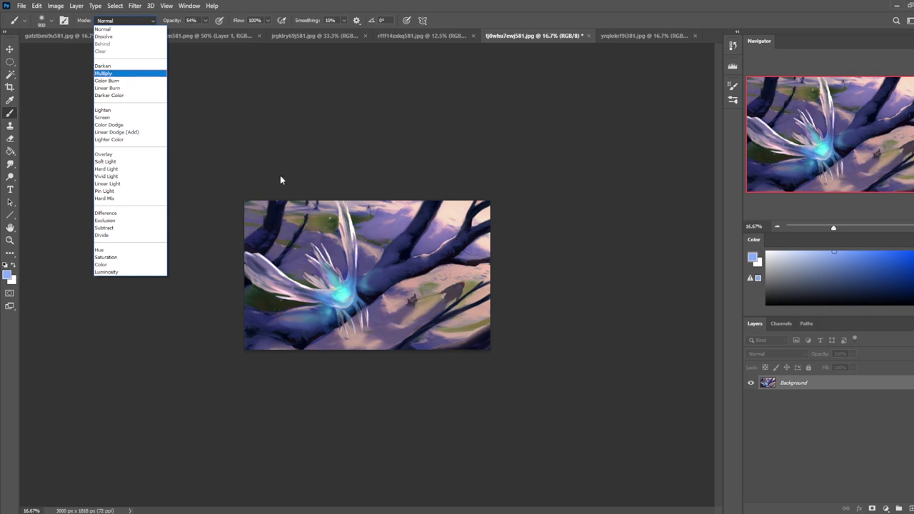
{"action": "left_click", "coordinate": [105, 264]}
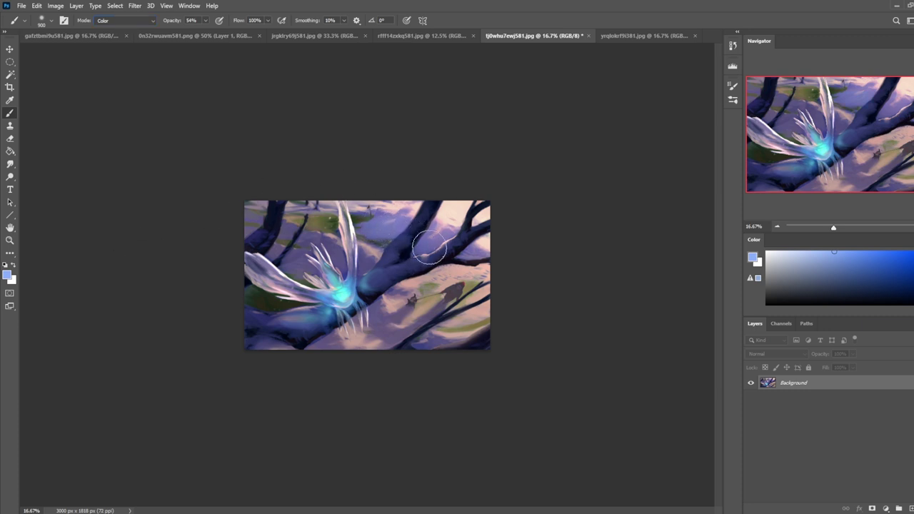
{"action": "key", "text": "bracketleft"}
{"action": "key", "text": "bracketleft"}
{"action": "key", "text": "bracketleft"}
{"action": "key", "text": "bracketleft"}
{"action": "key", "text": "bracketleft"}
{"action": "key", "text": "bracketleft"}
Saturate the ground around the upper-right branches with a 300 px Sponge tool in Saturate mode.
{"action": "left_click_drag", "start_coordinate": [10, 177], "coordinate": [50, 196]}
{"action": "key", "text": "bracketright"}
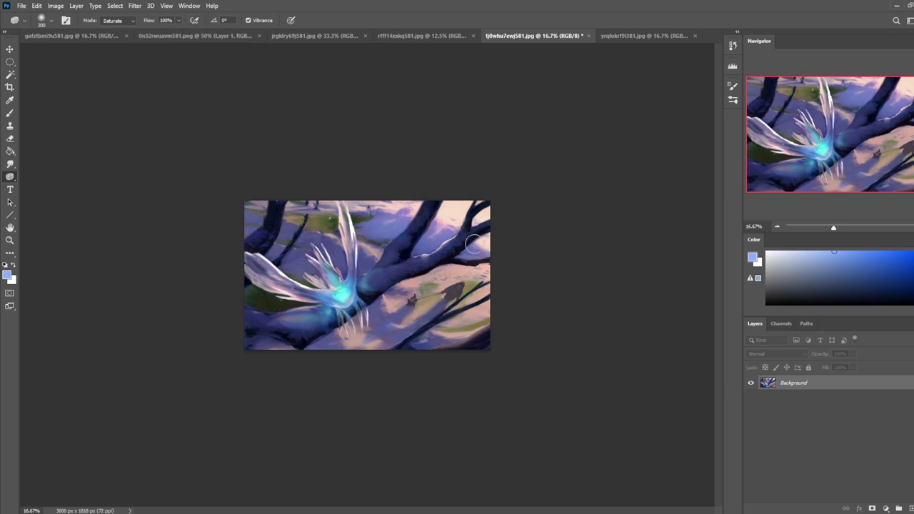
Add a new layer and try tinting the lower-right ground in Color mode with light peach sampled between the upper-right branches.
{"action": "key", "text": "x"}
{"action": "key", "text": "b"}
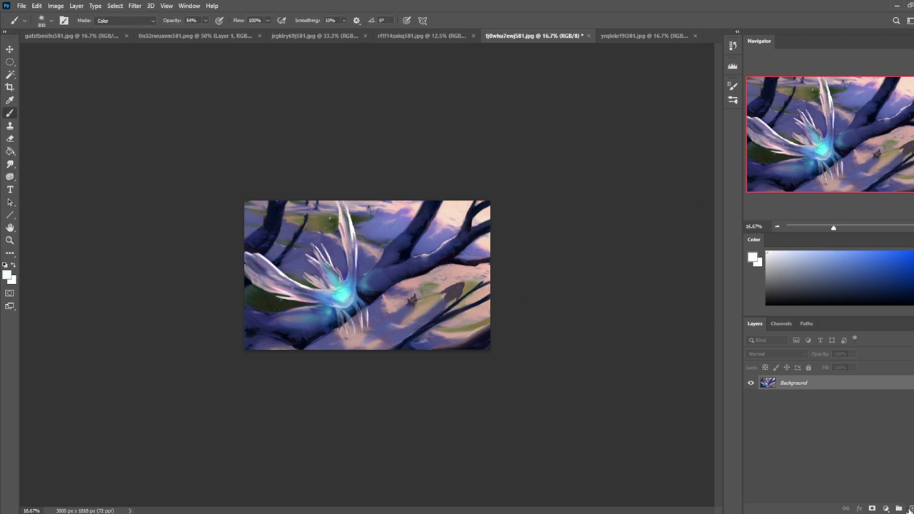
{"action": "key", "text": "ctrl+shift+alt+n"}
{"action": "left_click", "coordinate": [457, 230], "text": "alt"}
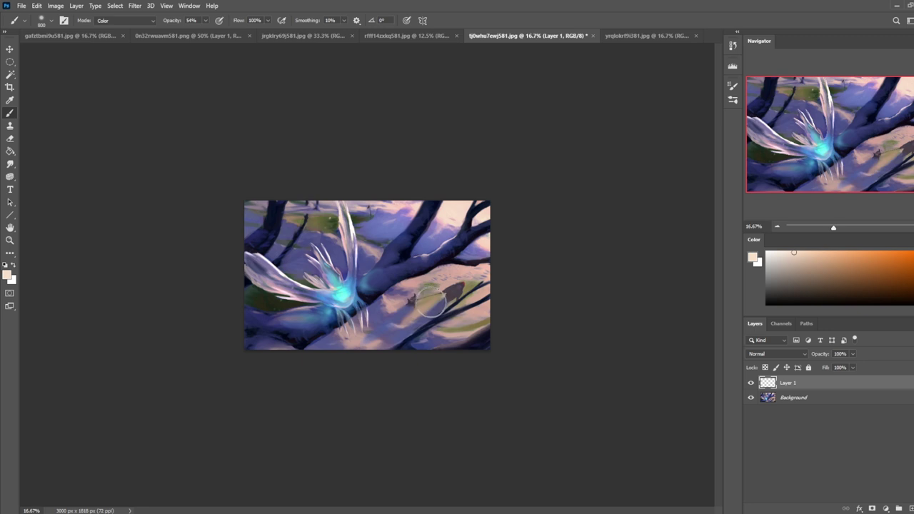
{"action": "key", "text": "ctrl+z"}
{"action": "left_click_drag", "start_coordinate": [484, 311], "coordinate": [447, 327]}
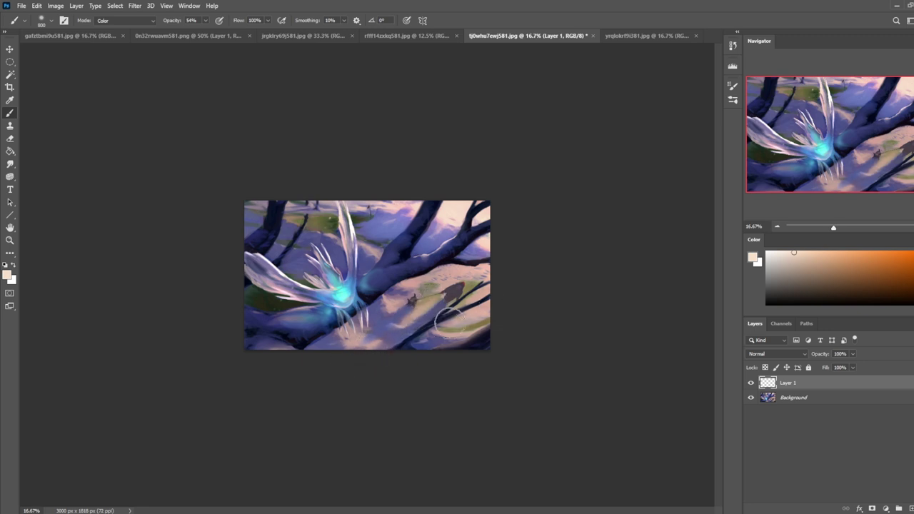
{"action": "left_click_drag", "start_coordinate": [462, 288], "coordinate": [388, 296]}
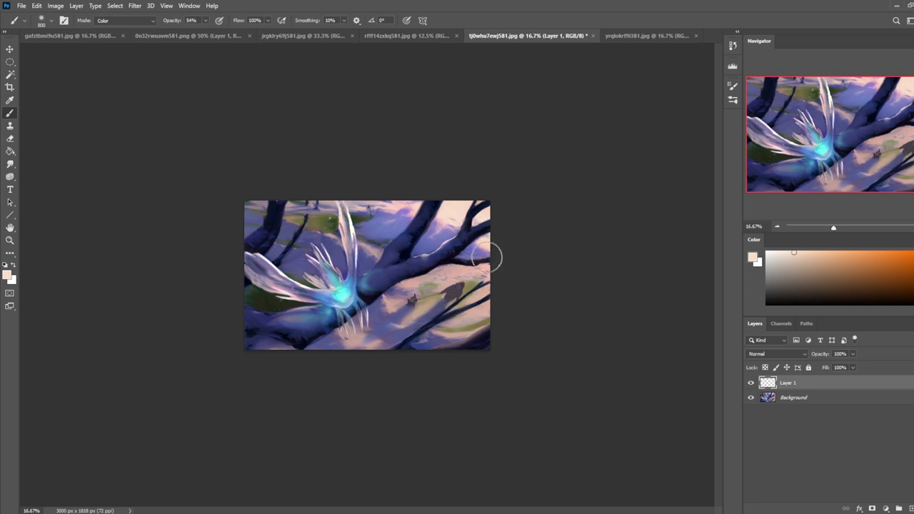
{"action": "key", "text": "ctrl+z"}
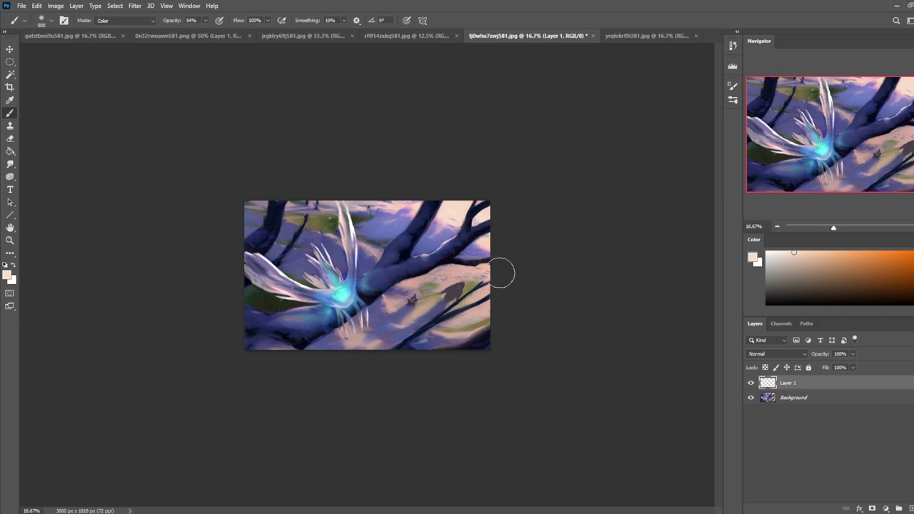
{"action": "key", "text": "ctrl"}
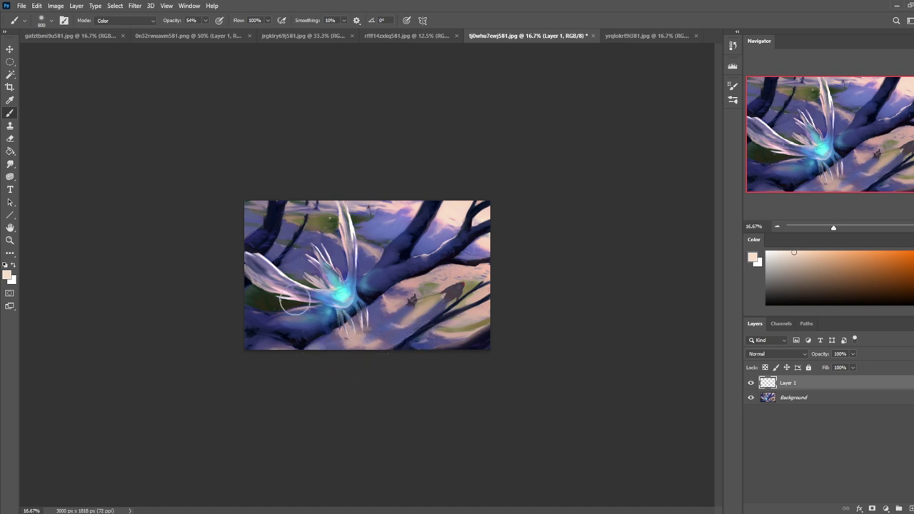
Sample a near-black blue from the lower trunk and darken the painting's lower-left corner with it in Color mode.
{"action": "left_click", "coordinate": [296, 347], "text": "alt"}
{"action": "mouse_move", "coordinate": [259, 352]}
{"action": "left_mouse_down"}
{"action": "mouse_move", "coordinate": [250, 350]}
{"action": "mouse_move", "coordinate": [292, 350]}
{"action": "left_mouse_up"}
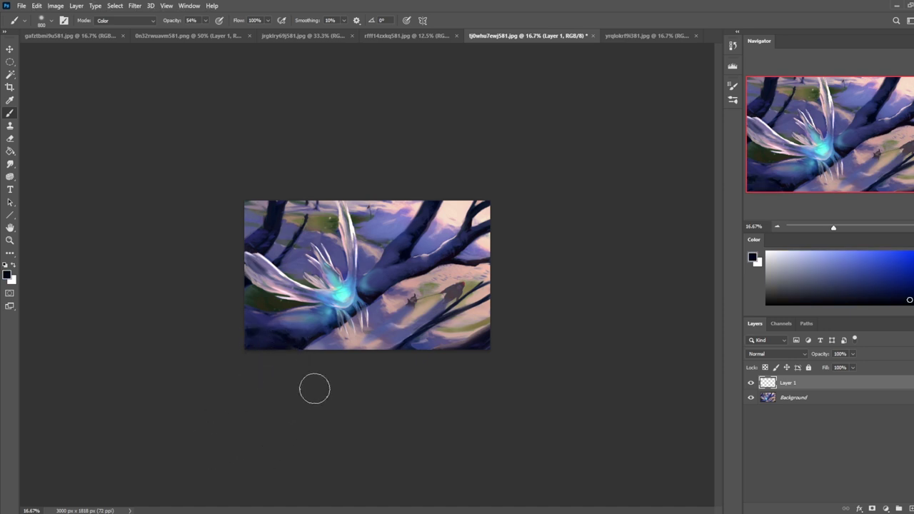
Choose the first Dry-Oil brush, sample dark blue from the lower-left trunk, and set the brush mode to Normal.
{"action": "right_click", "coordinate": [338, 272]}
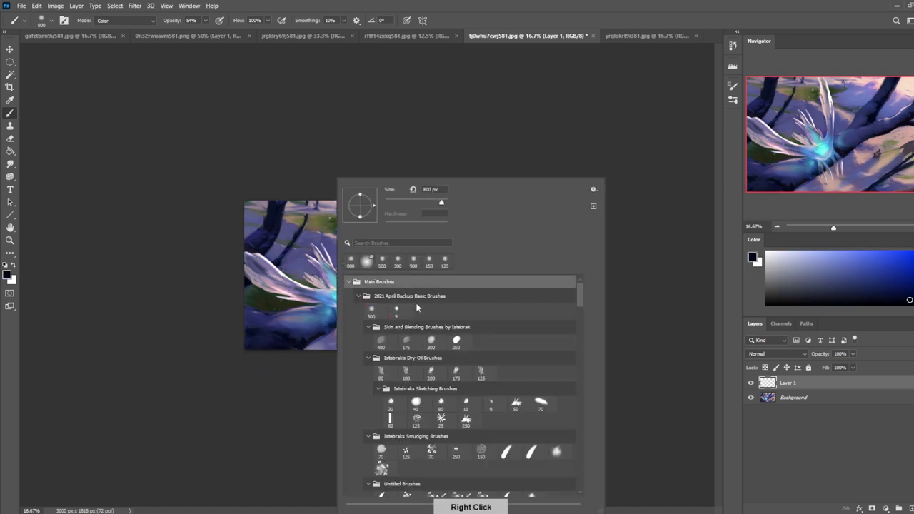
{"action": "double_click", "coordinate": [385, 372]}
{"action": "left_click", "coordinate": [276, 346], "text": "alt"}
{"action": "left_click", "coordinate": [258, 325], "text": "alt"}
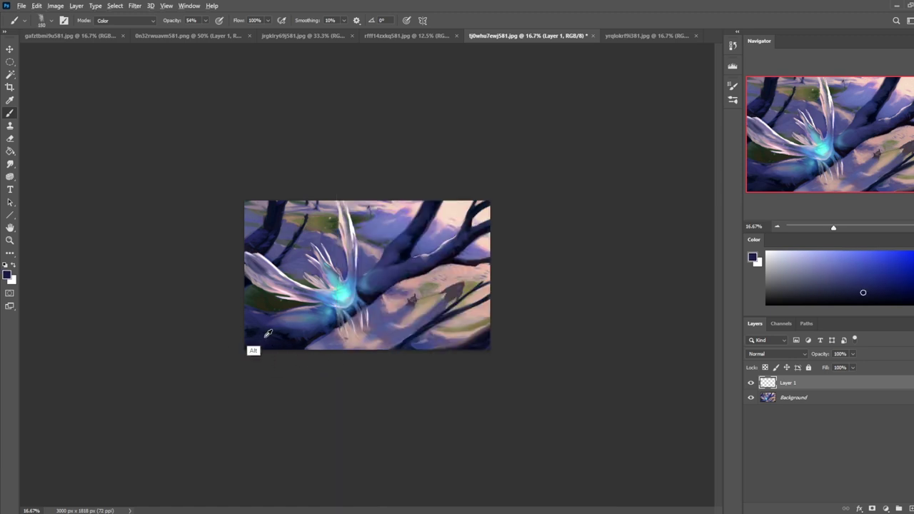
{"action": "left_click", "coordinate": [151, 22]}
{"action": "left_click", "coordinate": [114, 23]}
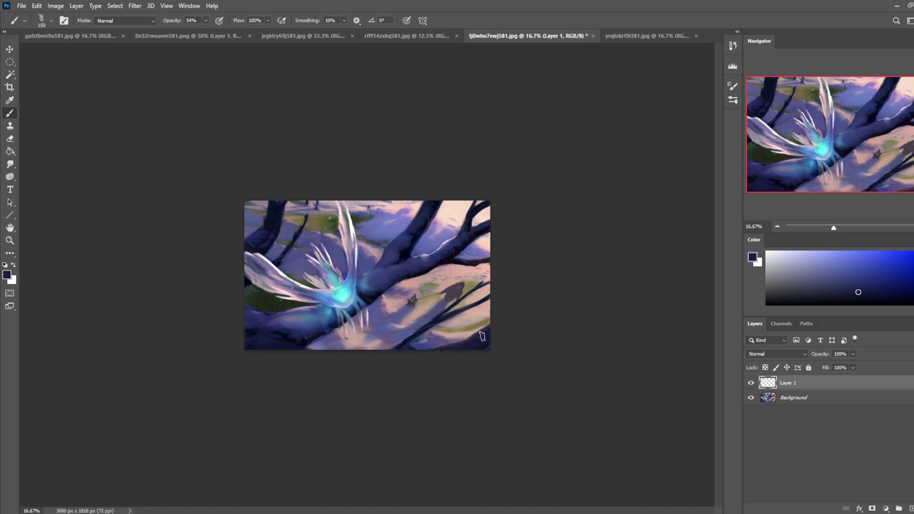
Darken the lower-right corner with dark blue, then cover the thin branches at the right edge with sampled peach at 50 px and 100% opacity.
{"action": "left_click_drag", "start_coordinate": [482, 337], "coordinate": [472, 343]}
{"action": "left_click", "coordinate": [472, 290], "text": "alt"}
{"action": "key", "text": "bracketleft"}
{"action": "key", "text": "bracketleft"}
{"action": "key", "text": "0"}
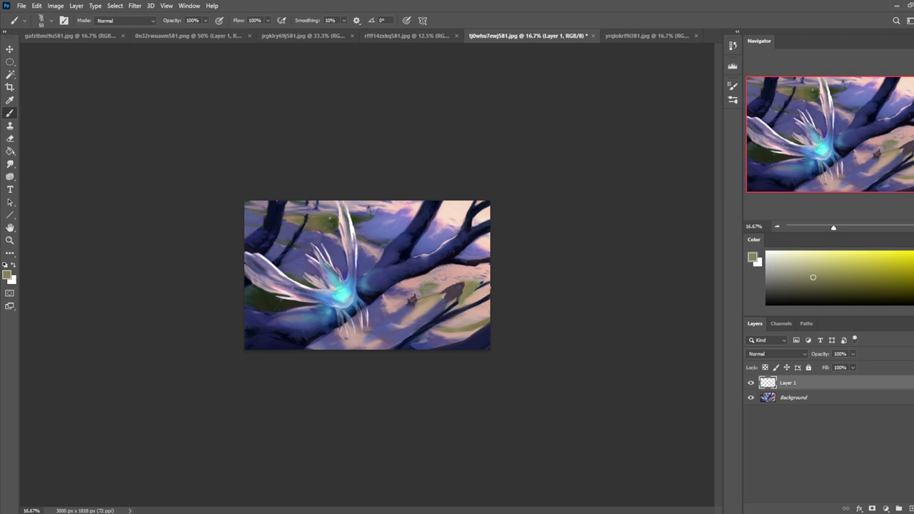
{"action": "left_click", "coordinate": [486, 315], "text": "alt"}
{"action": "left_click_drag", "start_coordinate": [490, 291], "coordinate": [474, 306]}
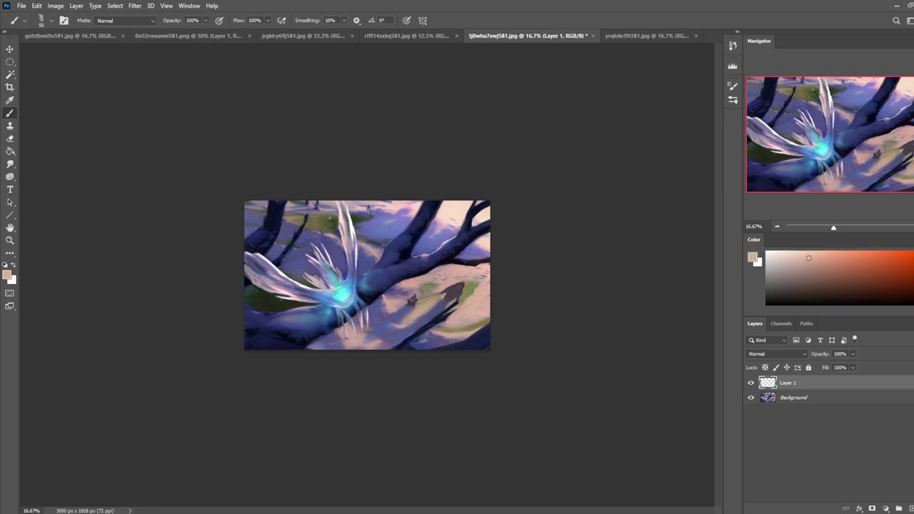
Paint out the remaining diagonal branch across the lower-right ground with sampled grass green and shadow purple.
{"action": "left_click", "coordinate": [443, 305], "text": "alt"}
{"action": "left_click", "coordinate": [455, 327], "text": "alt"}
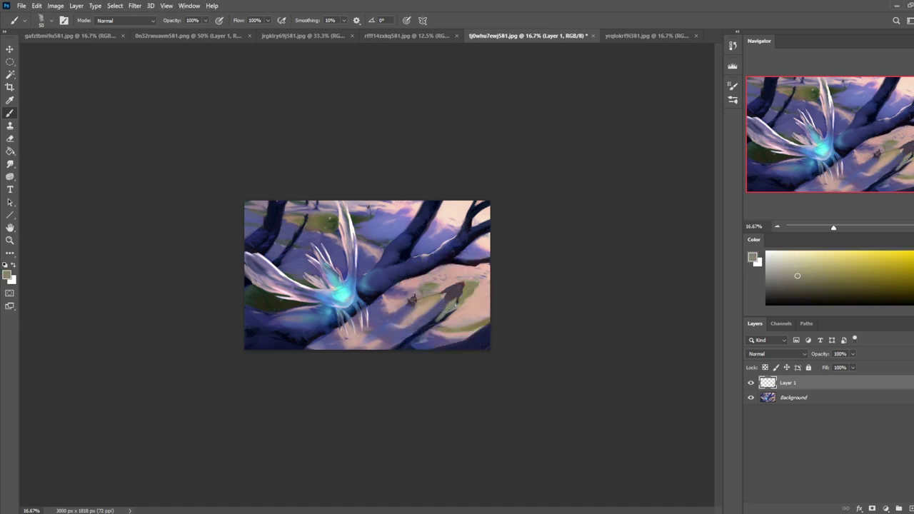
{"action": "mouse_move", "coordinate": [455, 310]}
{"action": "left_mouse_down"}
{"action": "mouse_move", "coordinate": [438, 322]}
{"action": "mouse_move", "coordinate": [462, 318]}
{"action": "left_mouse_up"}
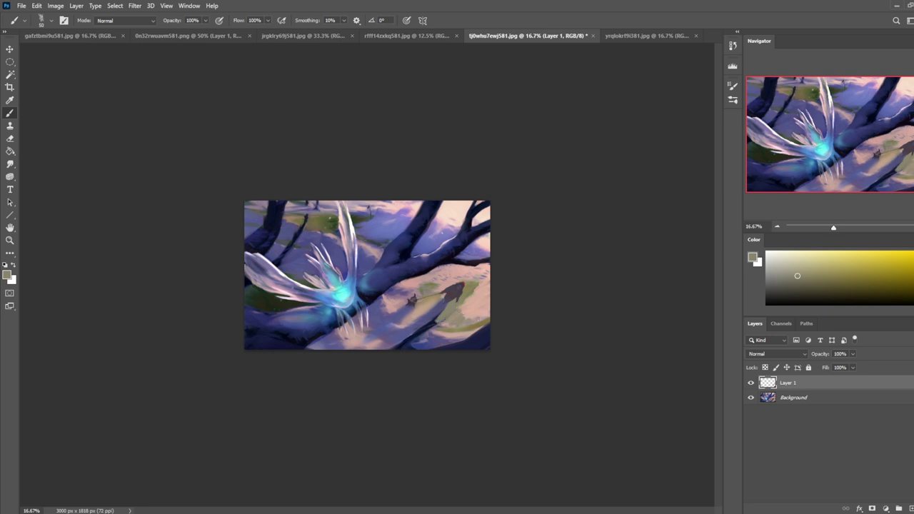
{"action": "left_click", "coordinate": [426, 346], "text": "alt"}
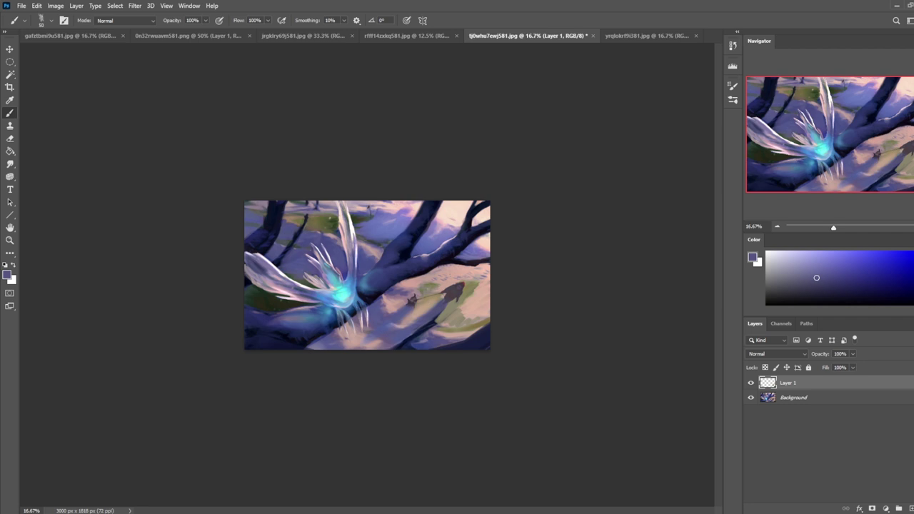
{"action": "mouse_move", "coordinate": [431, 319]}
{"action": "left_mouse_down"}
{"action": "mouse_move", "coordinate": [394, 347]}
{"action": "mouse_move", "coordinate": [403, 350]}
{"action": "left_mouse_up"}
Shape the grass and cast-shadow streaks on the lower-right ground with sampled purple, grey-green and pink using a 90 px brush.
{"action": "left_click", "coordinate": [430, 344], "text": "alt"}
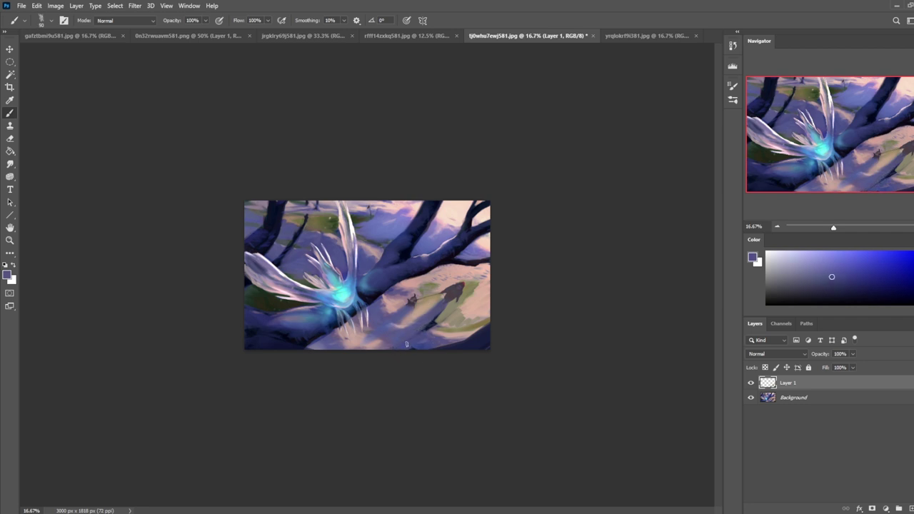
{"action": "left_click", "coordinate": [448, 338], "text": "alt"}
{"action": "left_click_drag", "start_coordinate": [430, 327], "coordinate": [445, 309]}
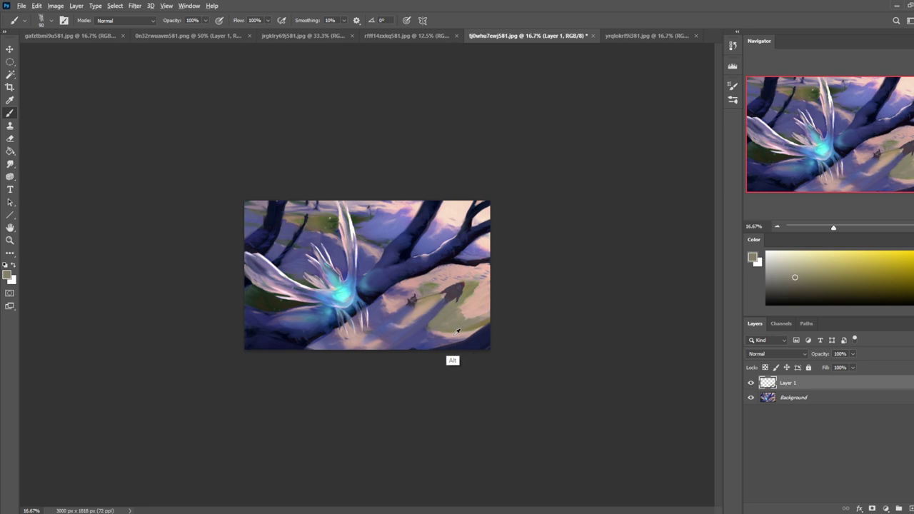
{"action": "left_click", "coordinate": [444, 330], "text": "alt"}
{"action": "left_click_drag", "start_coordinate": [432, 329], "coordinate": [388, 333]}
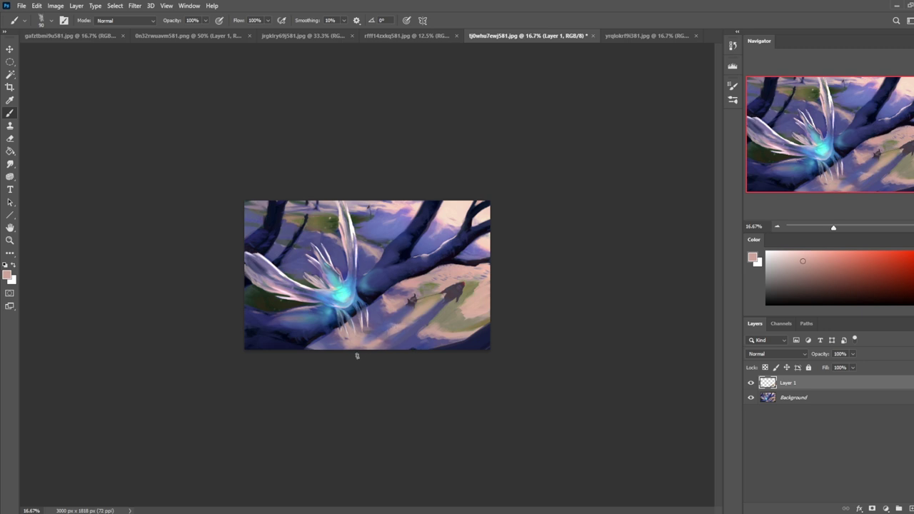
Set the brush opacity to 41% and blend the ground shadows around the small figure with sampled pinks, peach and grey-green.
{"action": "left_click_drag", "start_coordinate": [185, 33], "coordinate": [178, 32]}
{"action": "left_click_drag", "start_coordinate": [436, 340], "coordinate": [424, 323]}
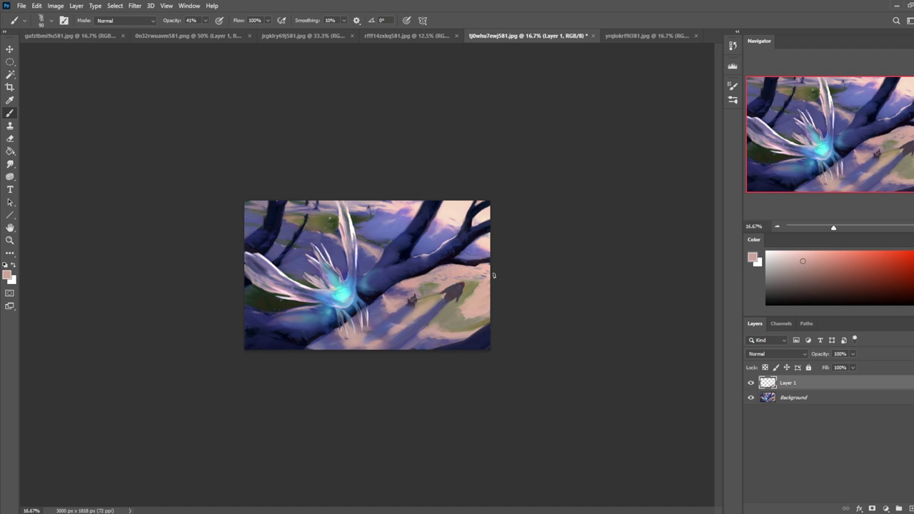
{"action": "left_click", "coordinate": [400, 300], "text": "alt"}
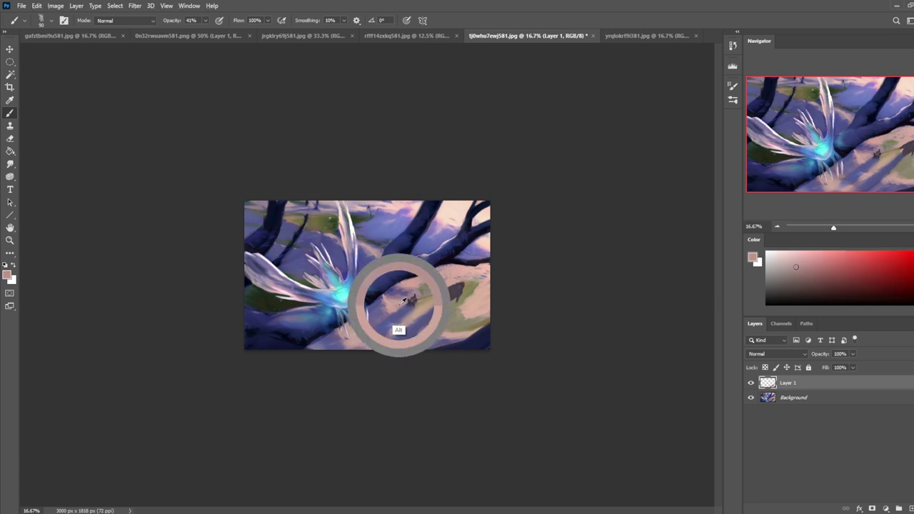
{"action": "left_click", "coordinate": [419, 309], "text": "alt"}
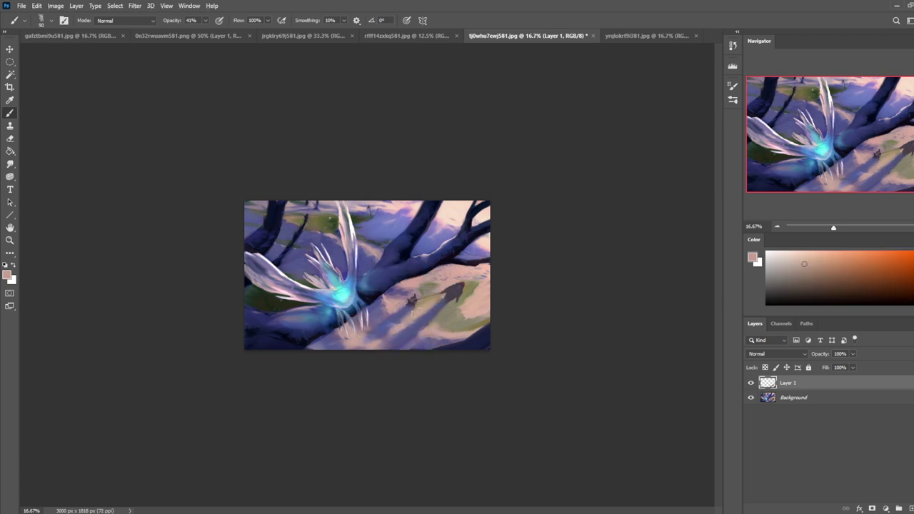
{"action": "left_click", "coordinate": [375, 346], "text": "alt"}
{"action": "left_click", "coordinate": [402, 325], "text": "alt"}
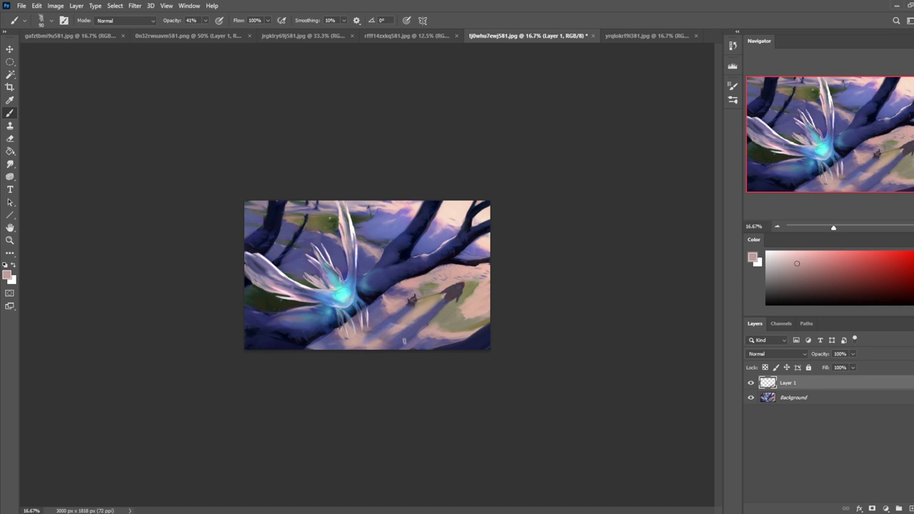
{"action": "left_click", "coordinate": [380, 343], "text": "alt"}
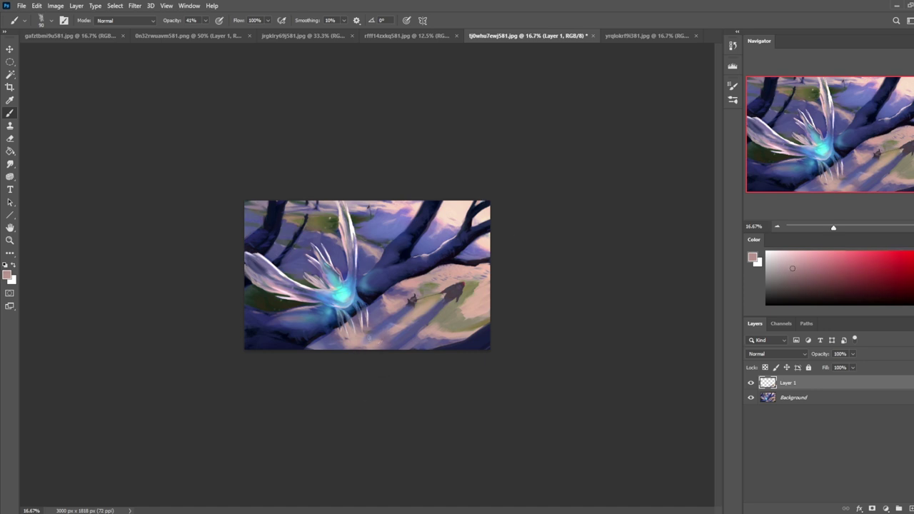
{"action": "left_click", "coordinate": [409, 323], "text": "alt"}
{"action": "left_click", "coordinate": [450, 308], "text": "alt"}
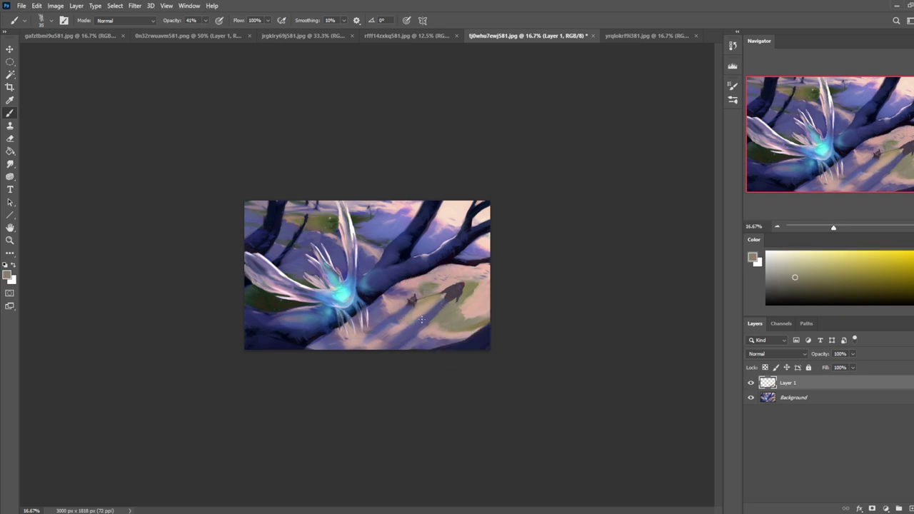
{"action": "left_click", "coordinate": [461, 302], "text": "alt"}
Merge Layer 1 into the Background and dodge the lower-right ground's highlights at 23% exposure, undoing the last stroke.
{"action": "key", "text": "o"}
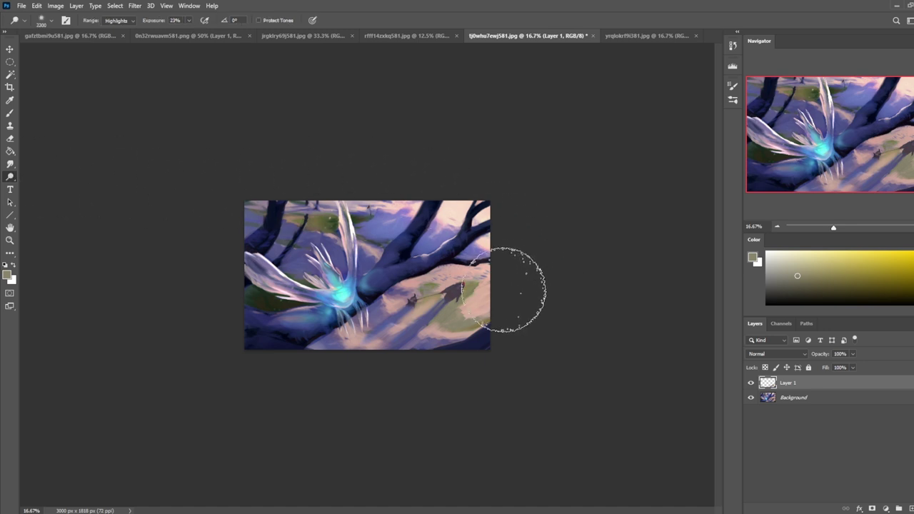
{"action": "right_click", "coordinate": [800, 384]}
{"action": "left_click", "coordinate": [825, 390]}
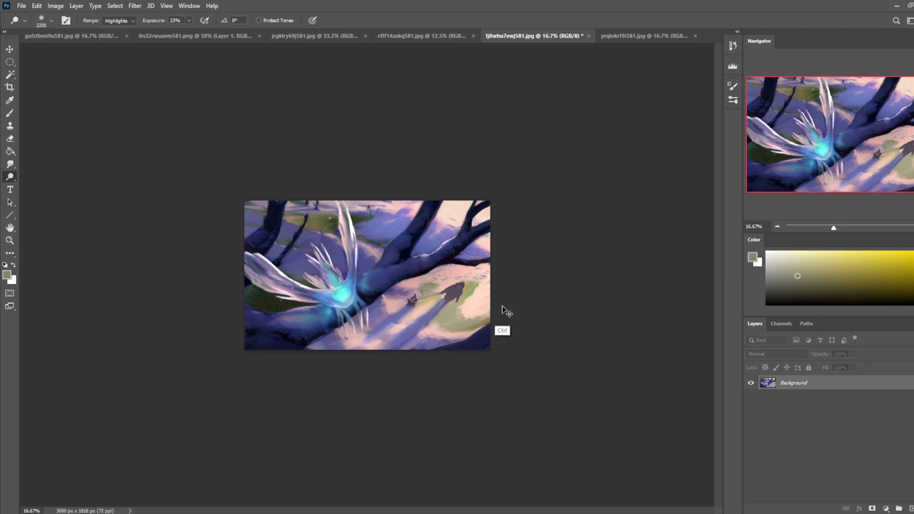
{"action": "key", "text": "ctrl+z"}
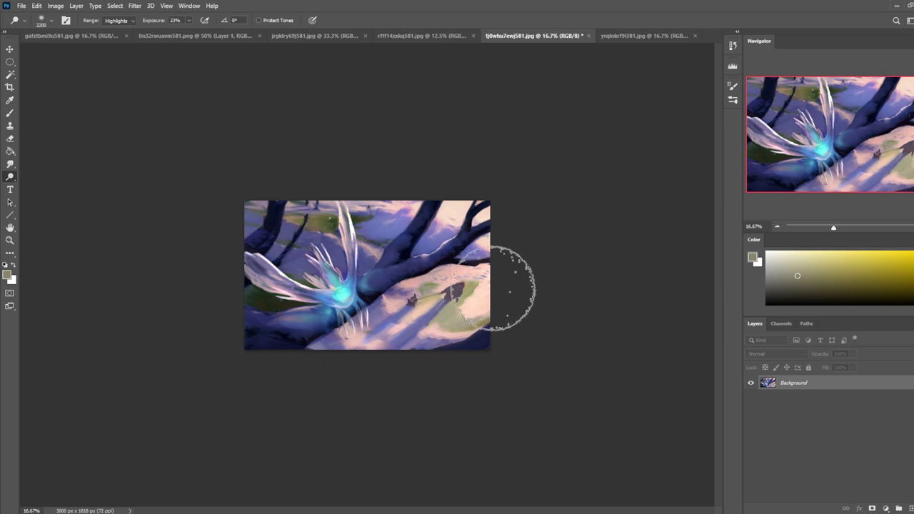
Tint the lower-right ground in Color mode at 41% opacity with a large soft round brush and purple sampled from the lower ground.
{"action": "key", "text": "b"}
{"action": "right_click", "coordinate": [442, 309]}
{"action": "double_click", "coordinate": [474, 316]}
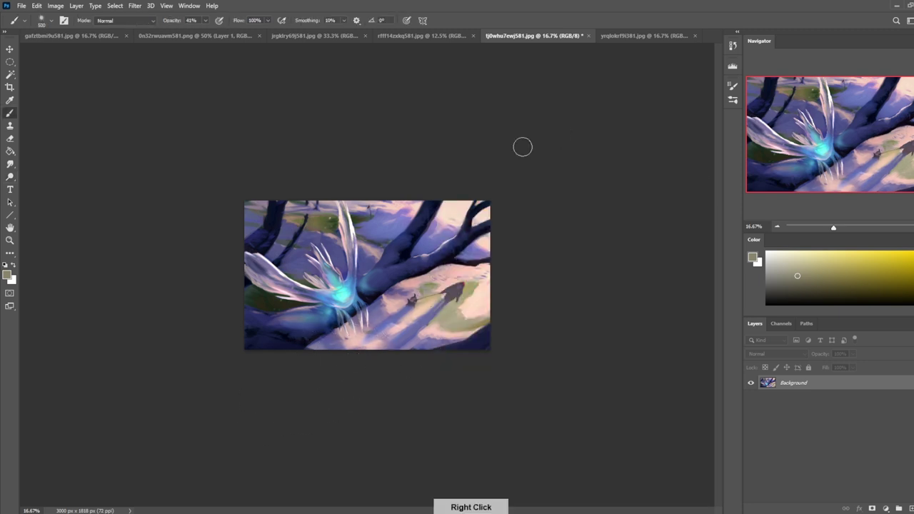
{"action": "left_click", "coordinate": [377, 334], "text": "alt"}
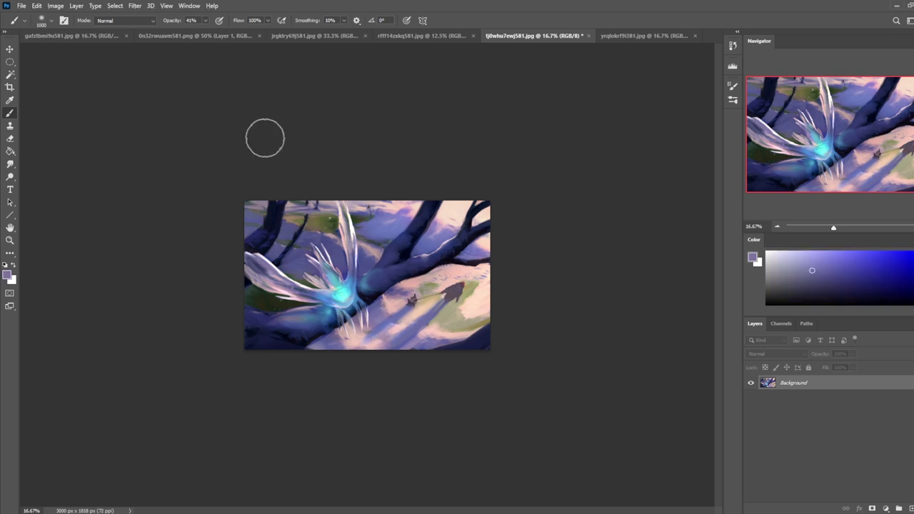
{"action": "left_click", "coordinate": [125, 20]}
{"action": "left_click", "coordinate": [123, 265]}
{"action": "key", "text": "]"}
{"action": "mouse_move", "coordinate": [404, 321]}
{"action": "left_mouse_down"}
{"action": "mouse_move", "coordinate": [561, 261]}
{"action": "mouse_move", "coordinate": [355, 378]}
{"action": "left_mouse_up"}
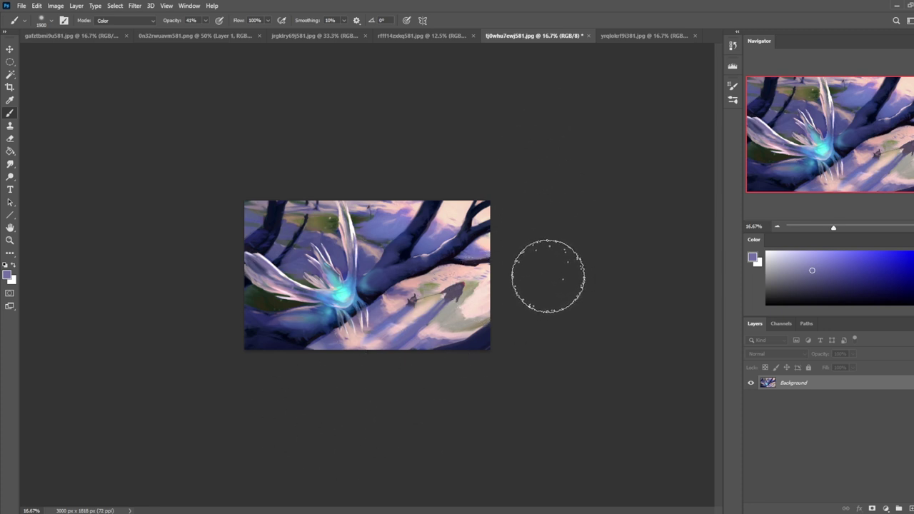
Lasso the background between the upright wing and the large branch, leaving out the wing and adding the area on its other side.
{"action": "key", "text": "l"}
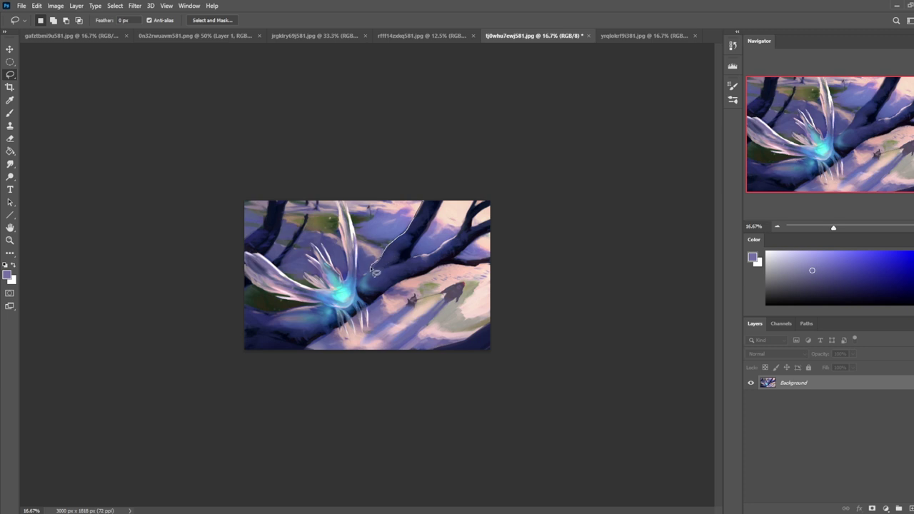
{"action": "left_click_drag", "start_coordinate": [347, 189], "coordinate": [435, 169]}
{"action": "mouse_move", "coordinate": [344, 198]}
{"action": "left_mouse_down", "text": "alt"}
{"action": "mouse_move", "coordinate": [350, 268]}
{"action": "mouse_move", "coordinate": [342, 201]}
{"action": "mouse_move", "coordinate": [358, 257]}
{"action": "left_mouse_up", "text": "alt"}
{"action": "mouse_move", "coordinate": [354, 210]}
{"action": "left_mouse_down", "text": "shift"}
{"action": "mouse_move", "coordinate": [362, 246]}
{"action": "mouse_move", "coordinate": [357, 200]}
{"action": "mouse_move", "coordinate": [361, 239]}
{"action": "mouse_move", "coordinate": [350, 209]}
{"action": "mouse_move", "coordinate": [365, 245]}
{"action": "mouse_move", "coordinate": [397, 206]}
{"action": "mouse_move", "coordinate": [375, 269]}
{"action": "mouse_move", "coordinate": [384, 260]}
{"action": "mouse_move", "coordinate": [368, 272]}
{"action": "mouse_move", "coordinate": [375, 256]}
{"action": "mouse_move", "coordinate": [384, 259]}
{"action": "mouse_move", "coordinate": [360, 277]}
{"action": "left_mouse_up", "text": "shift"}
{"action": "mouse_move", "coordinate": [417, 208]}
{"action": "left_mouse_down"}
{"action": "mouse_move", "coordinate": [413, 249]}
{"action": "mouse_move", "coordinate": [385, 268]}
{"action": "mouse_move", "coordinate": [451, 183]}
{"action": "left_mouse_up"}
{"action": "key", "text": "shift"}
{"action": "mouse_move", "coordinate": [334, 268]}
{"action": "left_mouse_down"}
{"action": "mouse_move", "coordinate": [324, 208]}
{"action": "mouse_move", "coordinate": [331, 199]}
{"action": "mouse_move", "coordinate": [340, 227]}
{"action": "left_mouse_up"}
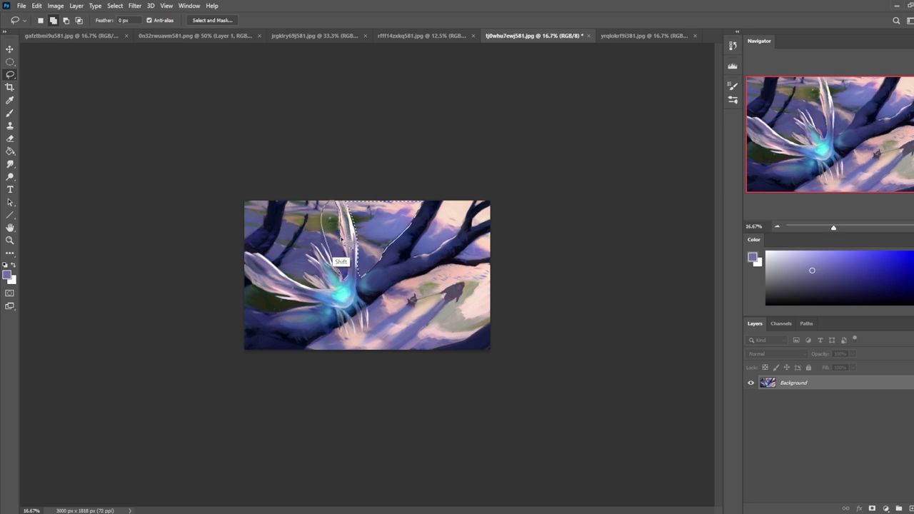
{"action": "left_click_drag", "start_coordinate": [350, 279], "coordinate": [355, 272]}
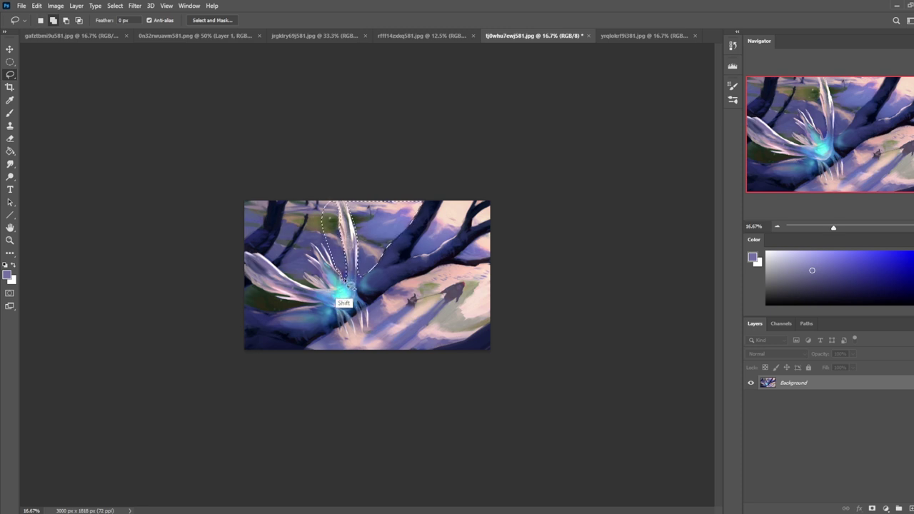
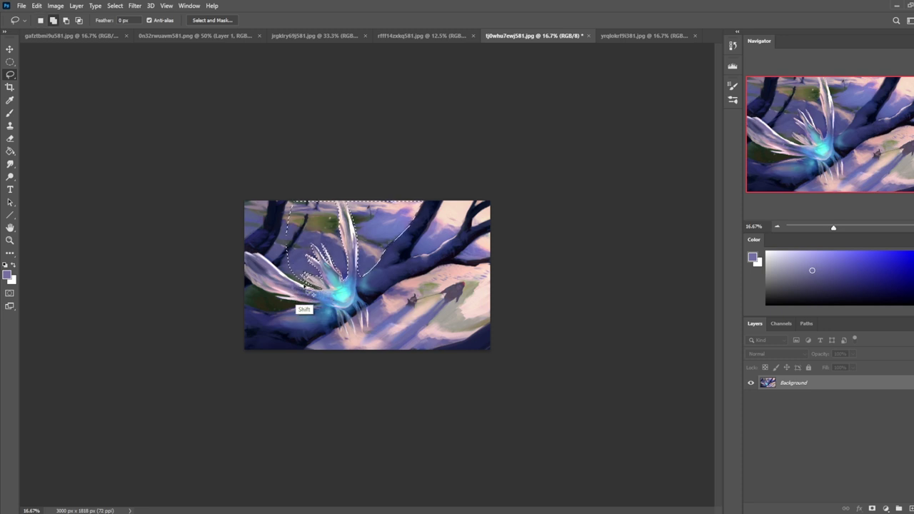
Extend the lasso selection across the upper-left background and add the green patch beneath the left wing.
{"action": "mouse_move", "coordinate": [309, 283]}
{"action": "left_mouse_down"}
{"action": "mouse_move", "coordinate": [324, 291]}
{"action": "mouse_move", "coordinate": [287, 277]}
{"action": "mouse_move", "coordinate": [258, 202]}
{"action": "mouse_move", "coordinate": [330, 100]}
{"action": "left_mouse_up"}
{"action": "mouse_move", "coordinate": [266, 259]}
{"action": "left_mouse_down"}
{"action": "mouse_move", "coordinate": [287, 276]}
{"action": "mouse_move", "coordinate": [288, 266]}
{"action": "mouse_move", "coordinate": [267, 257]}
{"action": "mouse_move", "coordinate": [295, 282]}
{"action": "mouse_move", "coordinate": [299, 267]}
{"action": "mouse_move", "coordinate": [286, 273]}
{"action": "mouse_move", "coordinate": [273, 261]}
{"action": "mouse_move", "coordinate": [304, 284]}
{"action": "mouse_move", "coordinate": [294, 267]}
{"action": "mouse_move", "coordinate": [272, 261]}
{"action": "mouse_move", "coordinate": [287, 277]}
{"action": "mouse_move", "coordinate": [319, 287]}
{"action": "left_mouse_up"}
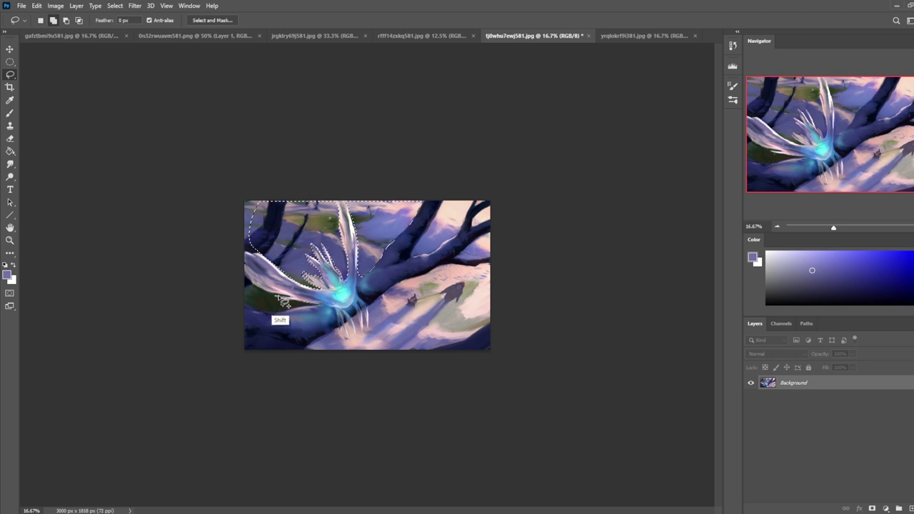
{"action": "mouse_move", "coordinate": [264, 295]}
{"action": "left_mouse_down"}
{"action": "mouse_move", "coordinate": [268, 318]}
{"action": "mouse_move", "coordinate": [294, 315]}
{"action": "left_mouse_up"}
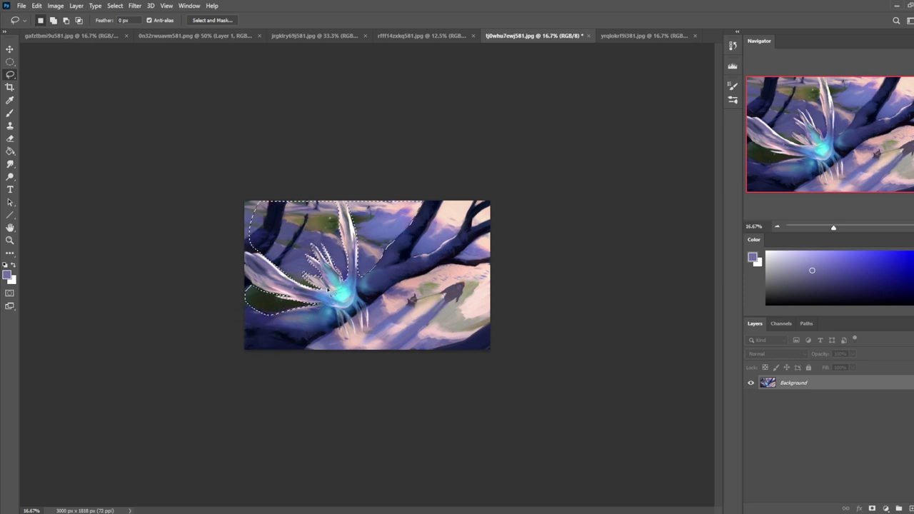
{"action": "key", "text": "alt"}
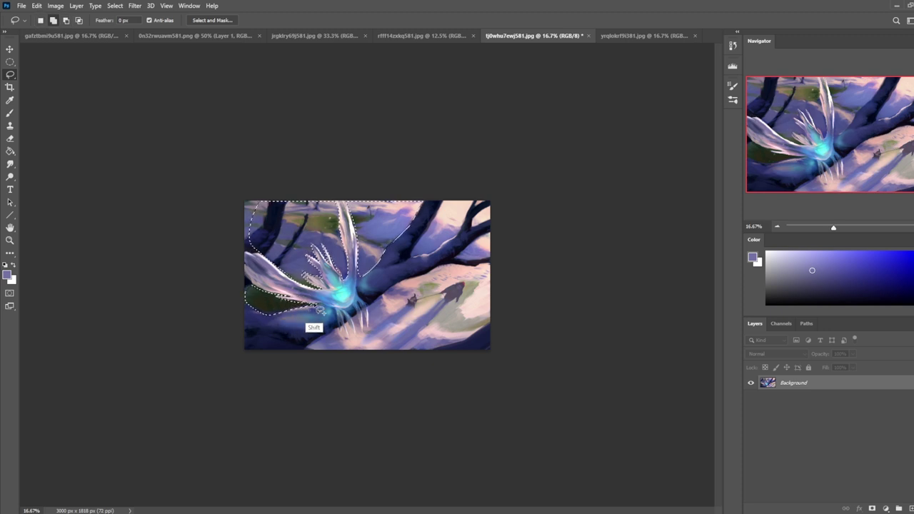
{"action": "key", "text": "alt"}
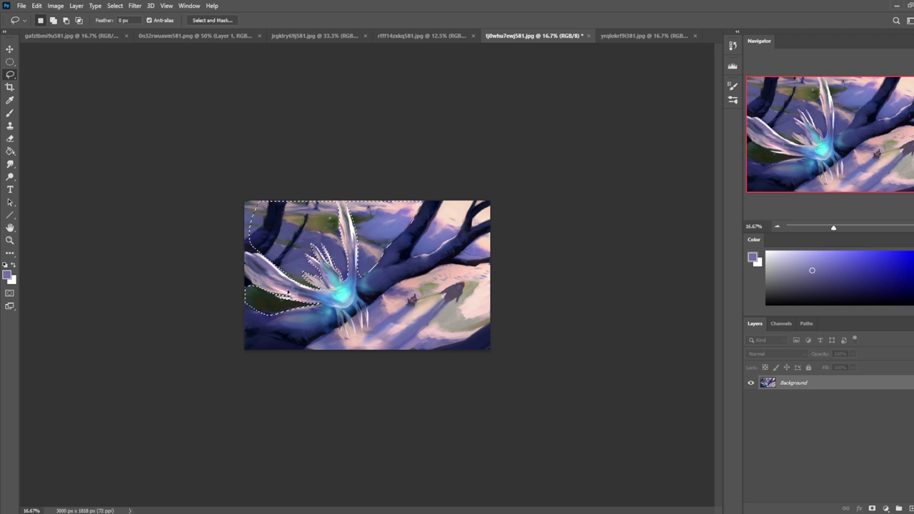
Subtract the thick upper-left trunk from the selection and include the background strip in the corner beyond it.
{"action": "key", "text": "alt"}
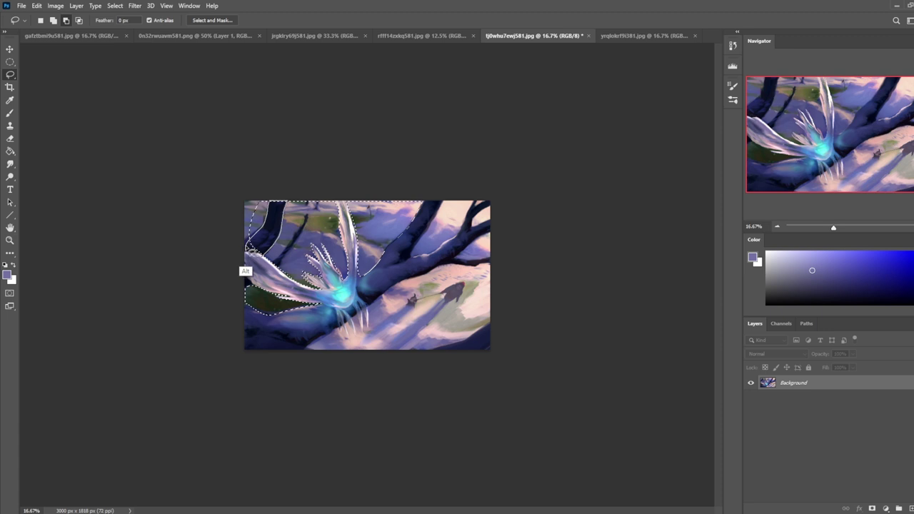
{"action": "key", "text": "alt"}
{"action": "left_click_drag", "start_coordinate": [270, 232], "coordinate": [269, 236]}
{"action": "key", "text": "shift"}
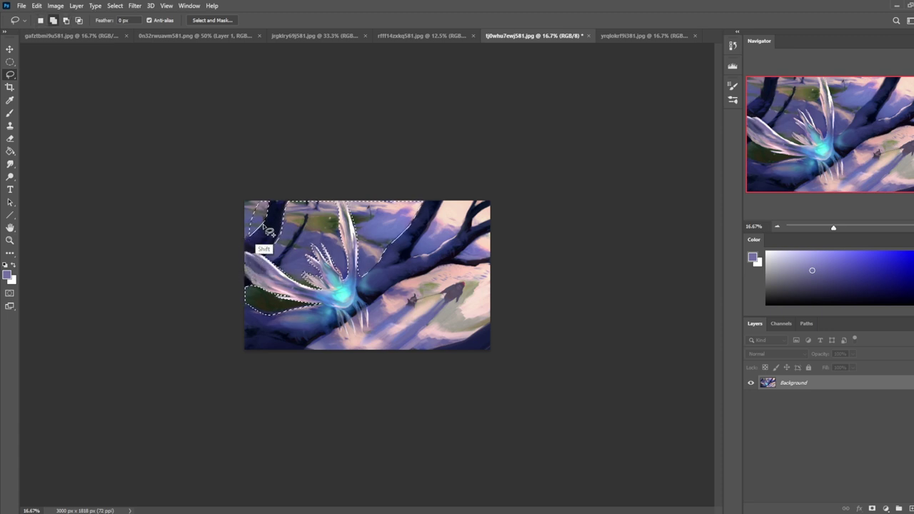
{"action": "left_click_drag", "start_coordinate": [268, 193], "coordinate": [283, 147]}
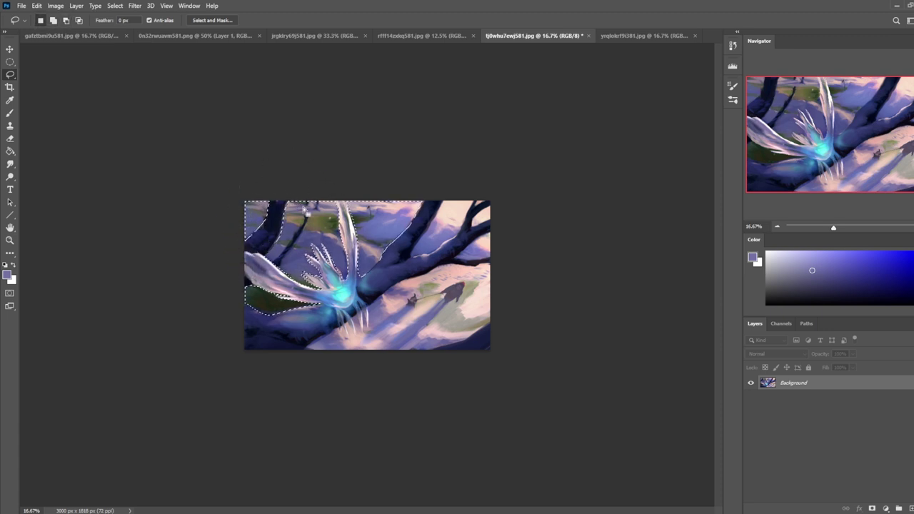
Subtract the thin dark trunk in the upper-left background from the lasso selection and clean up the outline along its edge.
{"action": "key", "text": "shift"}
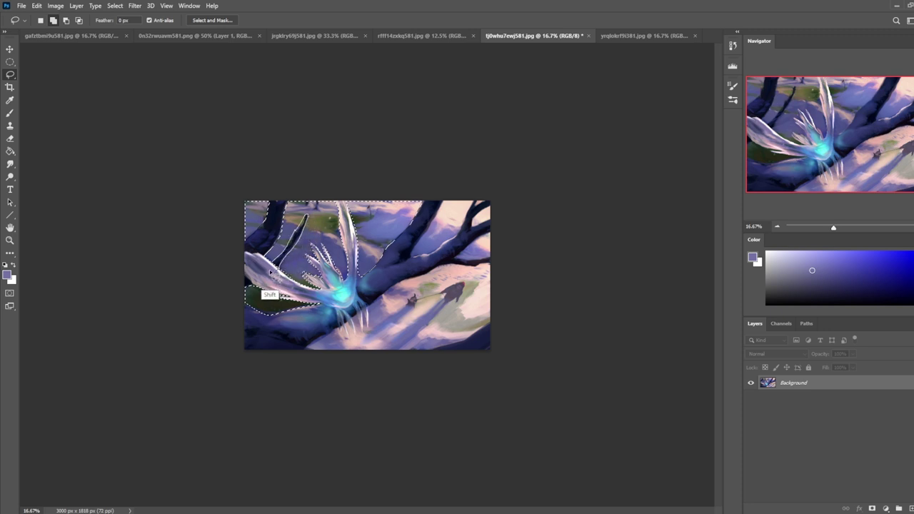
{"action": "key", "text": "alt"}
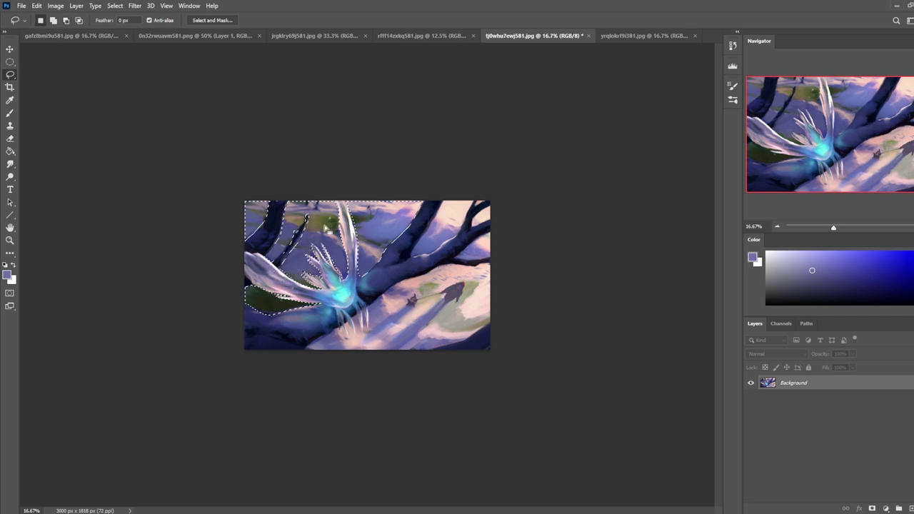
{"action": "key", "text": "alt"}
{"action": "left_click_drag", "start_coordinate": [290, 259], "coordinate": [309, 230]}
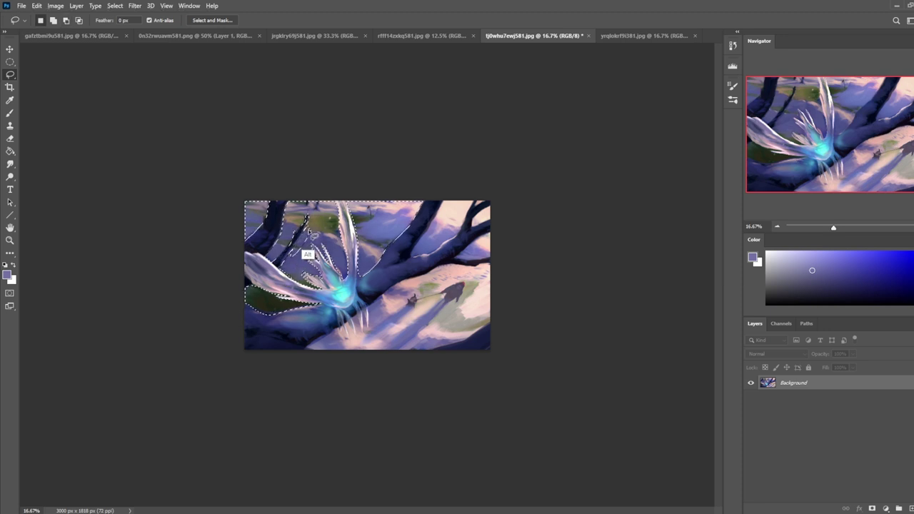
{"action": "key", "text": "shift"}
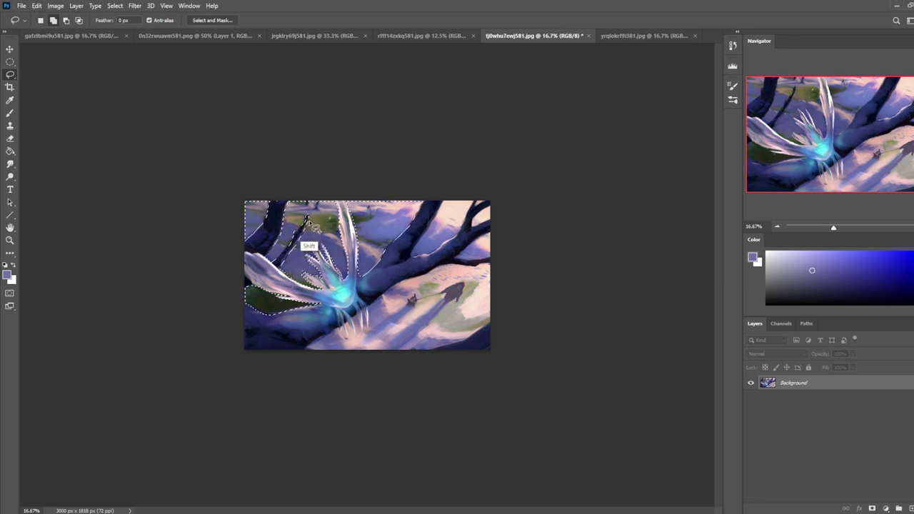
{"action": "key", "text": "shift"}
{"action": "key", "text": "alt"}
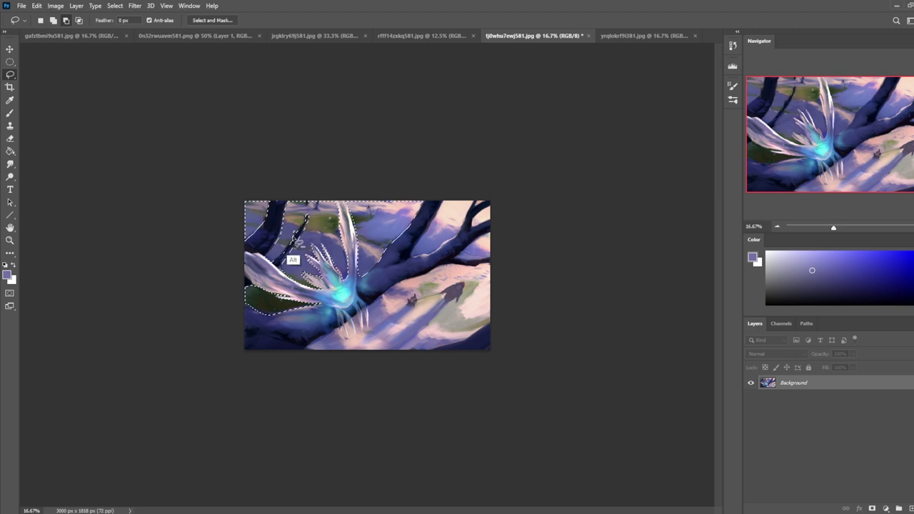
{"action": "left_click_drag", "start_coordinate": [295, 247], "coordinate": [285, 260]}
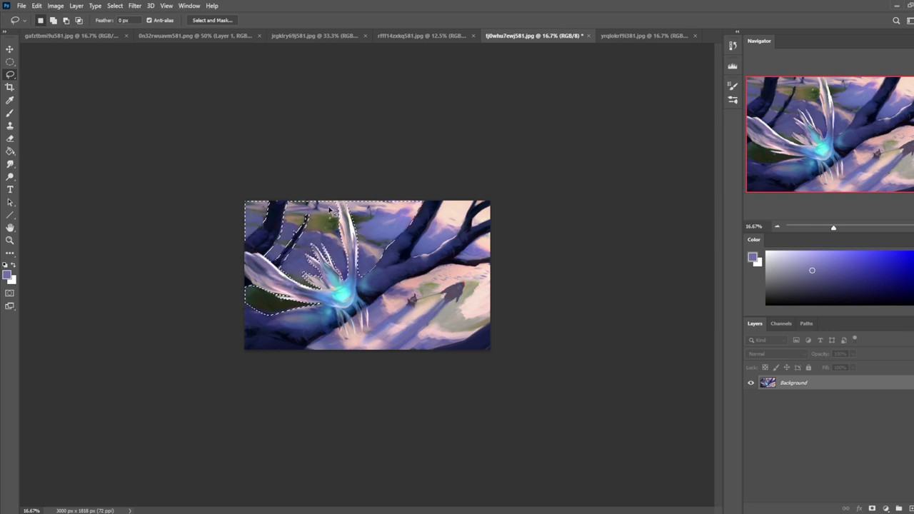
Hide the selection outline and haze the background beside the upright wing with pale peach sampled from the upper-right ground, in Normal mode at 27% opacity.
{"action": "key", "text": "ctrl"}
{"action": "key", "text": "ctrl+d"}
{"action": "key", "text": "b"}
{"action": "left_click", "coordinate": [452, 240], "text": "alt"}
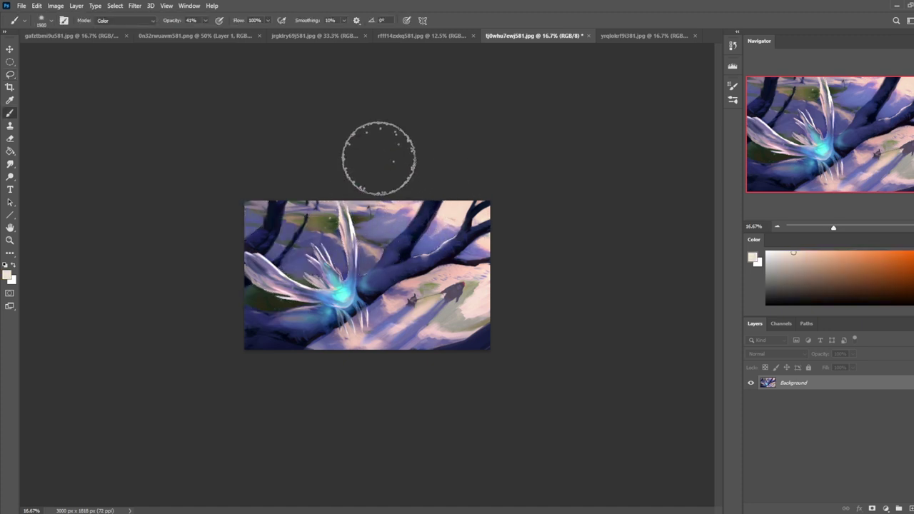
{"action": "left_click", "coordinate": [136, 20]}
{"action": "left_click", "coordinate": [108, 32]}
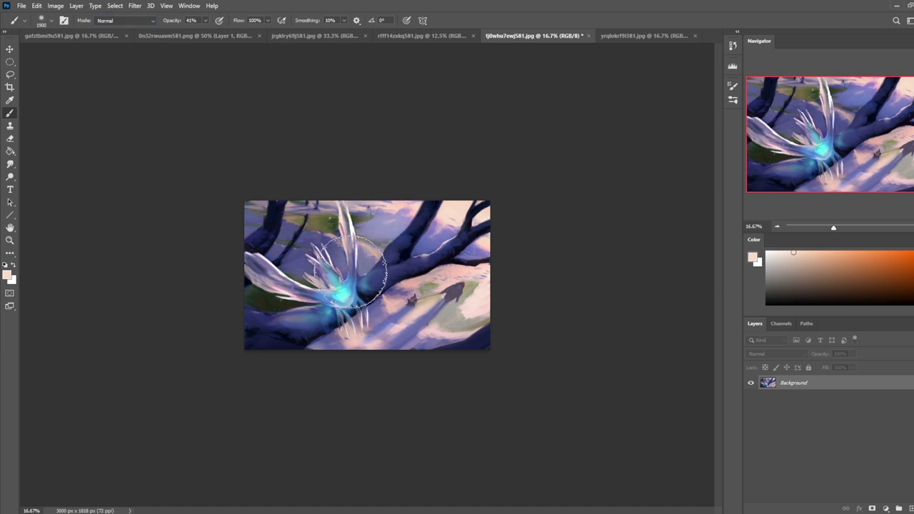
{"action": "left_click", "coordinate": [205, 21]}
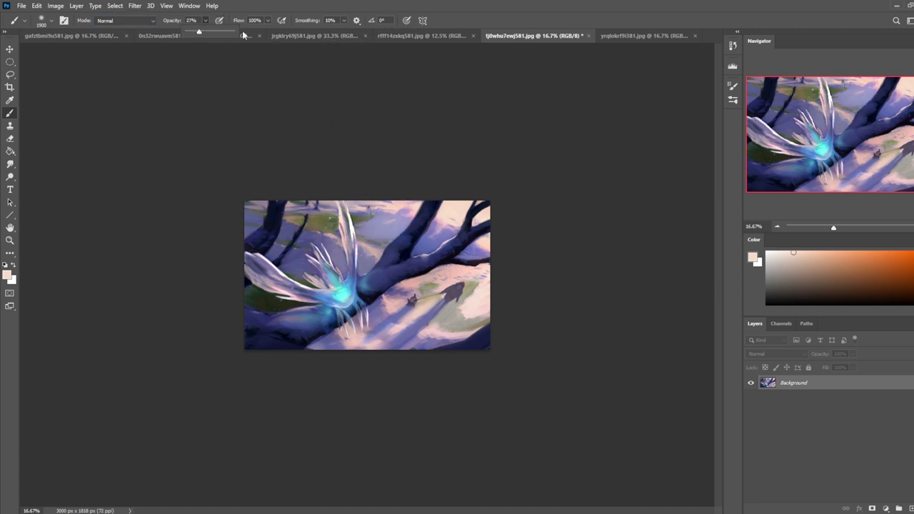
{"action": "key", "text": "ctrl+z"}
{"action": "left_click", "coordinate": [366, 249]}
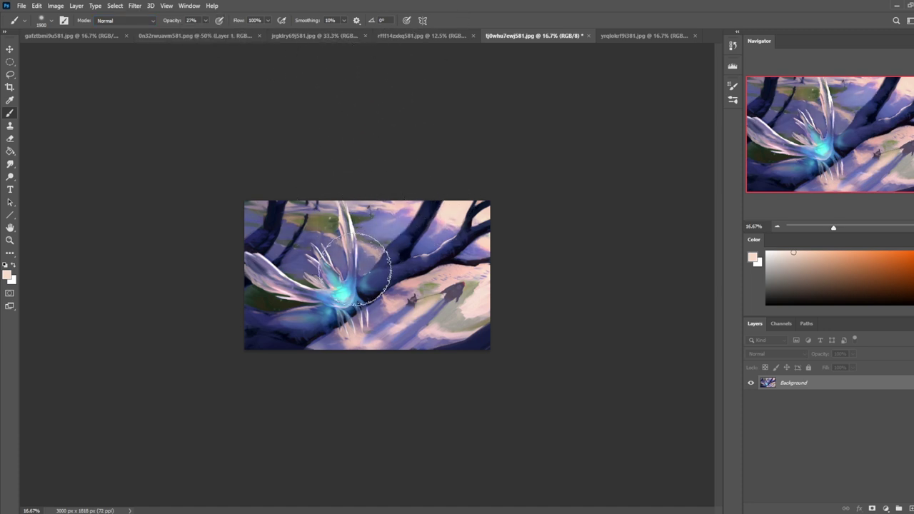
Brush the pale peach haze over the upper-left background and the green patch beneath the left wing.
{"action": "left_click_drag", "start_coordinate": [319, 215], "coordinate": [294, 242]}
{"action": "left_click_drag", "start_coordinate": [300, 308], "coordinate": [243, 284]}
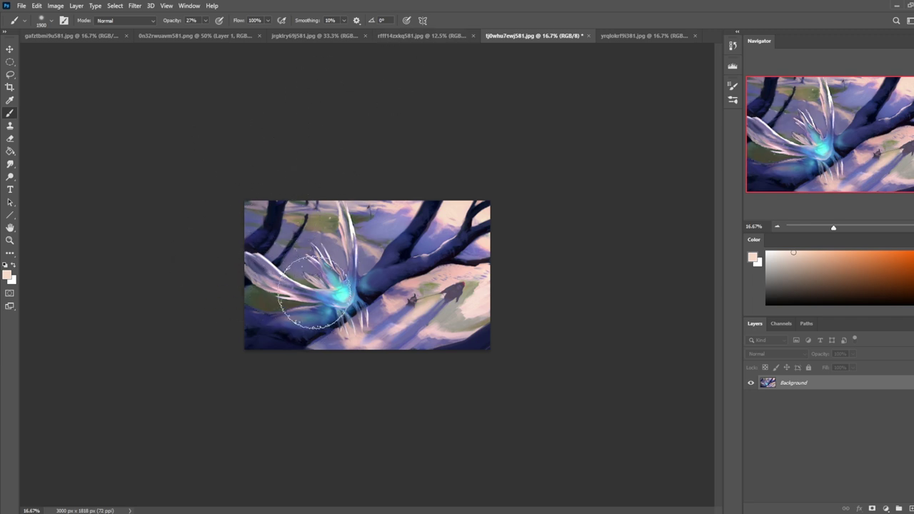
{"action": "left_click_drag", "start_coordinate": [320, 284], "coordinate": [265, 305]}
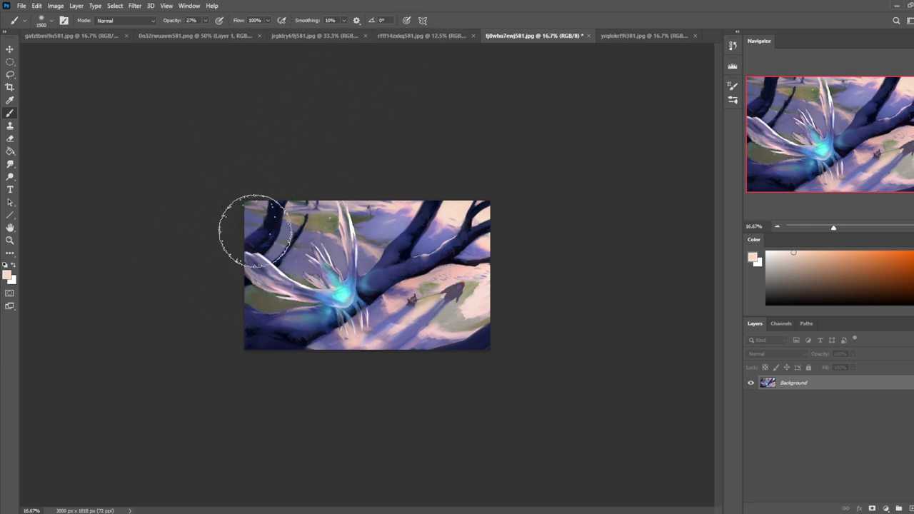
{"action": "left_click", "coordinate": [255, 224]}
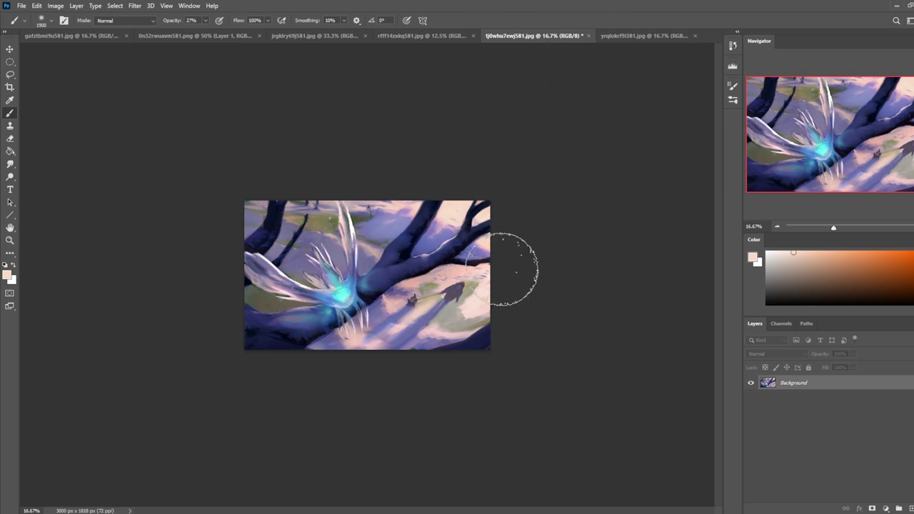
Invert the selection, hide its outline and brighten the creature's wings with the Dodge tool on Highlights at 23% exposure.
{"action": "key", "text": "m"}
{"action": "right_click", "coordinate": [363, 254]}
{"action": "left_click", "coordinate": [392, 269]}
{"action": "key", "text": "ctrl+d"}
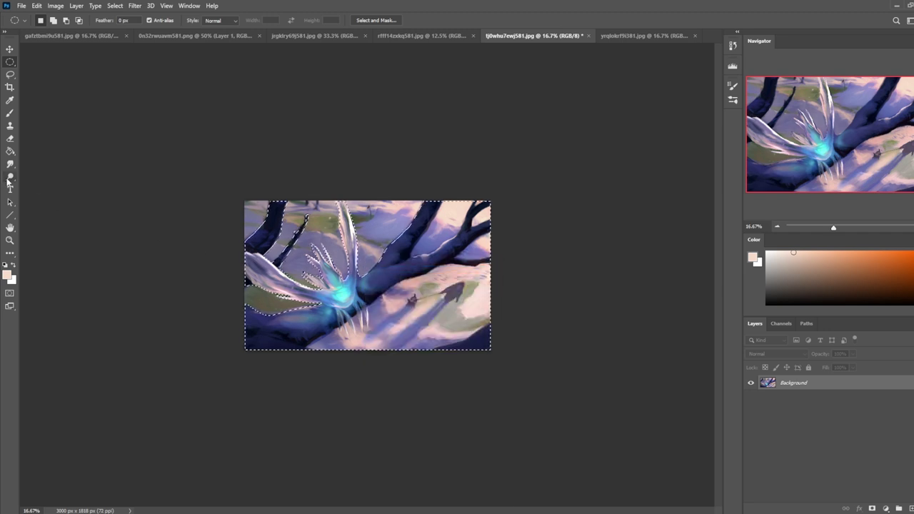
{"action": "key", "text": "o"}
{"action": "left_click_drag", "start_coordinate": [360, 228], "coordinate": [390, 215]}
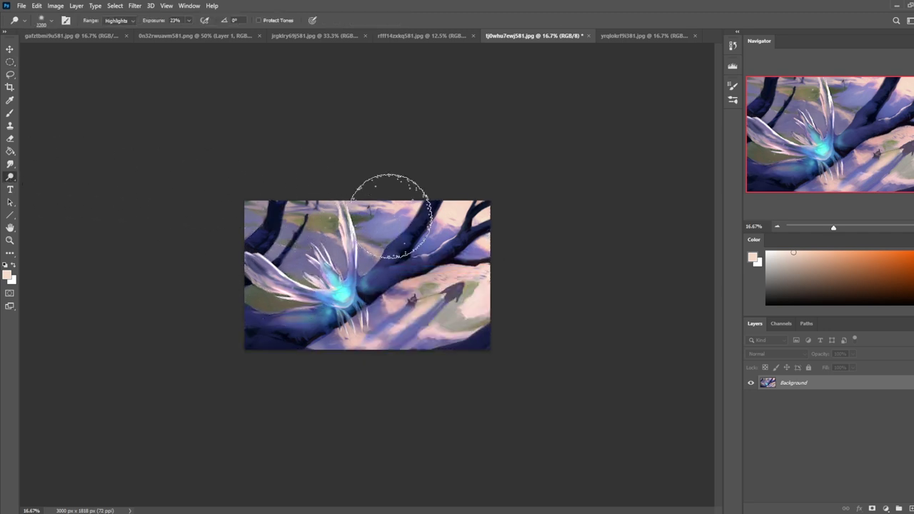
{"action": "left_click", "coordinate": [299, 288]}
{"action": "key", "text": "ctrl+z"}
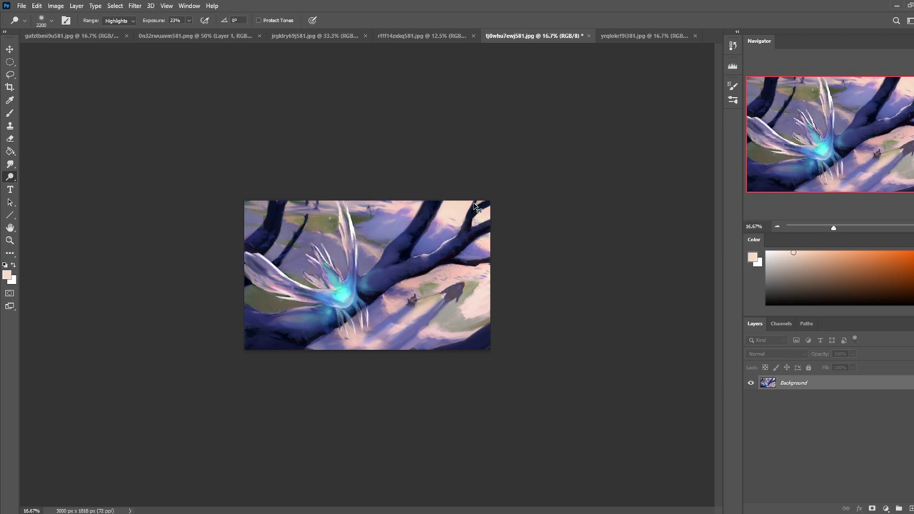
{"action": "left_click", "coordinate": [333, 247]}
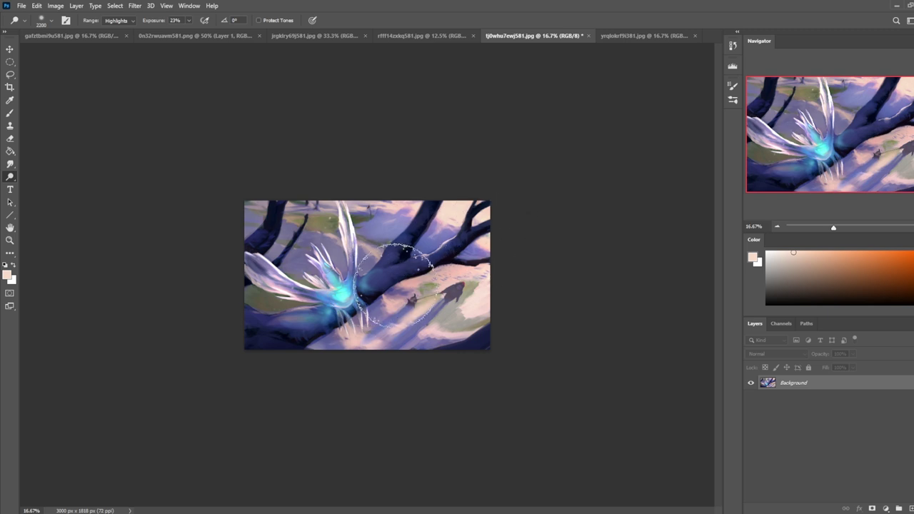
Tint the lower-left branch beside the glow in Color mode at 74% opacity with dark blue sampled from the branch.
{"action": "key", "text": "b"}
{"action": "key", "text": "alt"}
{"action": "left_click", "coordinate": [282, 317], "text": "alt"}
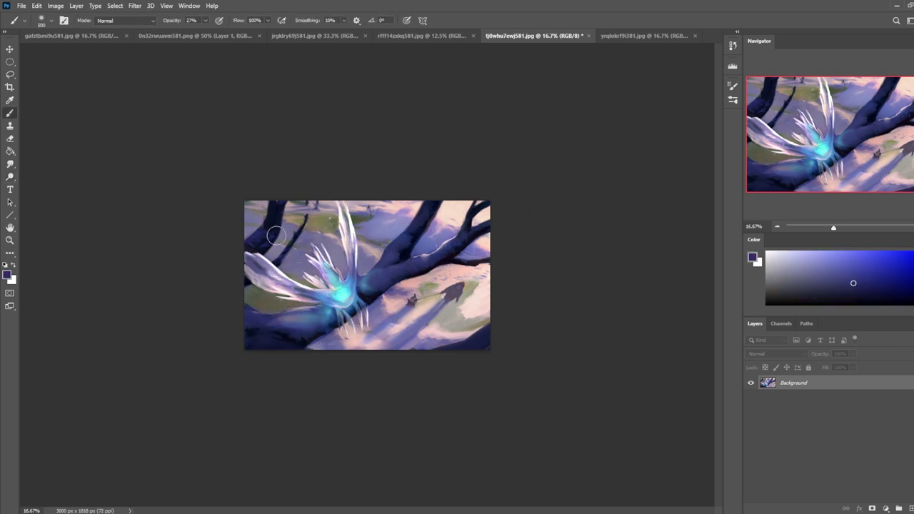
{"action": "left_click", "coordinate": [117, 20]}
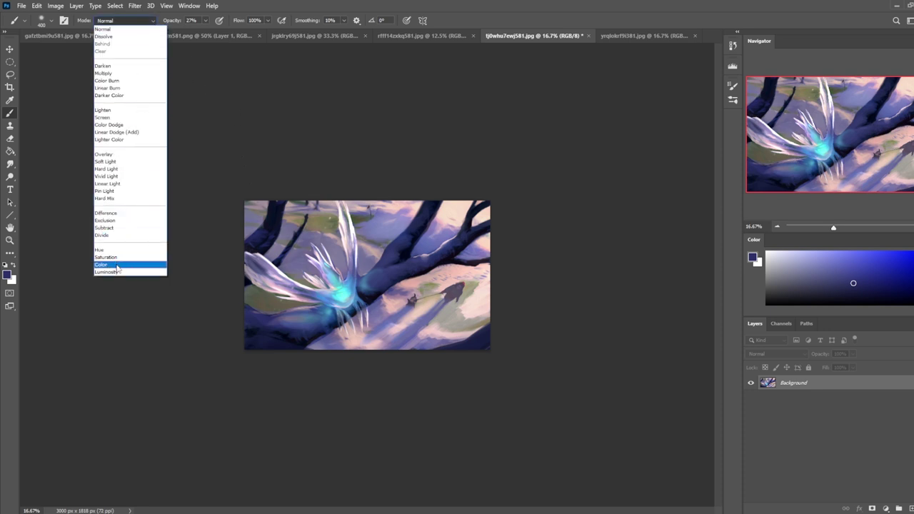
{"action": "left_click", "coordinate": [125, 262]}
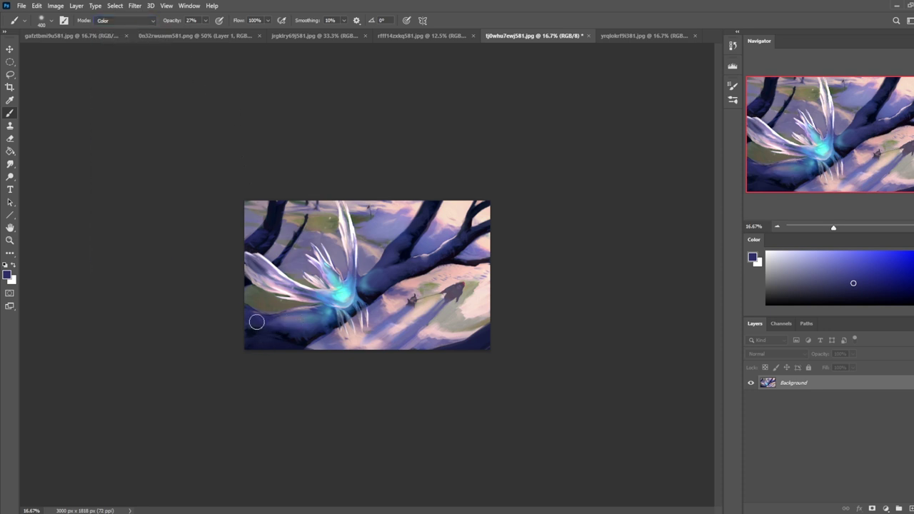
{"action": "left_click", "coordinate": [205, 20]}
{"action": "left_click", "coordinate": [308, 316]}
Tint the same branch area in Color mode at 30% opacity with cyan sampled near the creature's glow.
{"action": "left_click", "coordinate": [347, 317], "text": "alt"}
{"action": "left_click", "coordinate": [206, 20]}
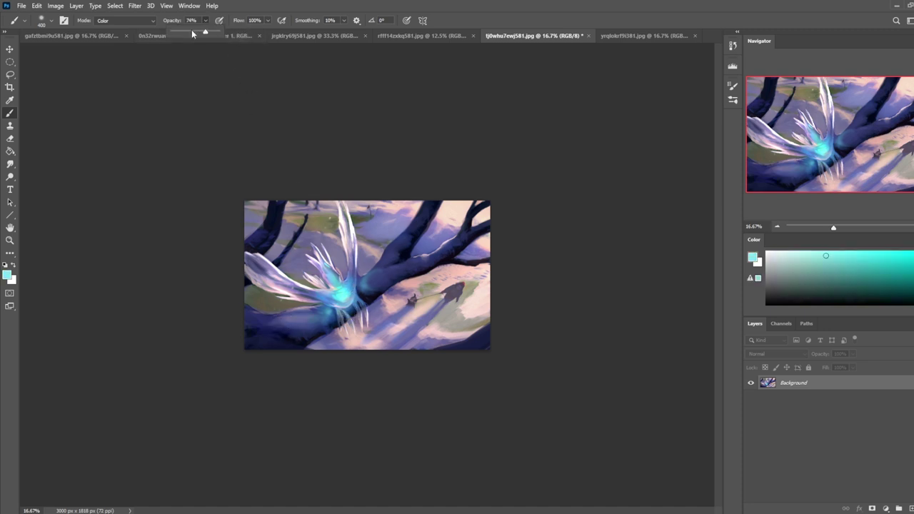
{"action": "left_click", "coordinate": [309, 315]}
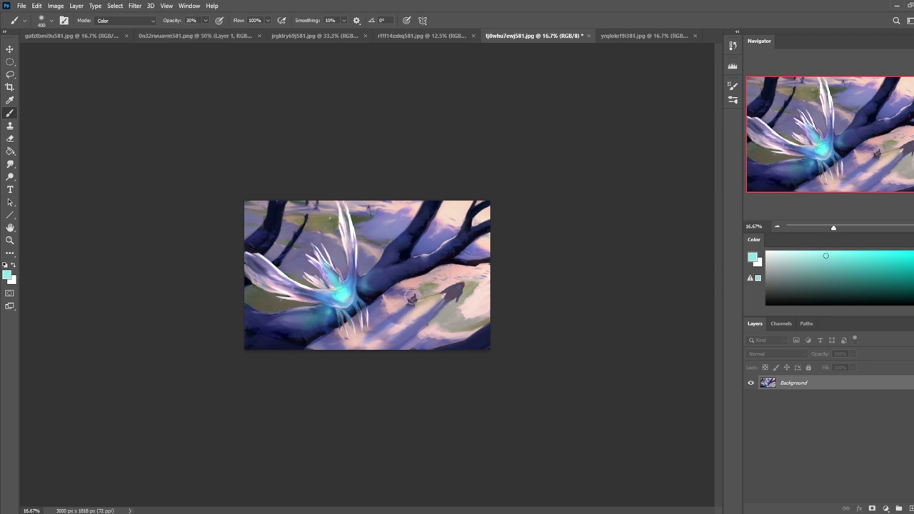
Paint a soft glow on the branch beneath the creature in Normal mode with a 900 px brush and bright cyan sampled from its core.
{"action": "left_click", "coordinate": [136, 20]}
{"action": "left_click", "coordinate": [107, 30]}
{"action": "key", "text": "]"}
{"action": "key", "text": "]"}
{"action": "left_click", "coordinate": [316, 321]}
{"action": "key", "text": "ctrl+z"}
{"action": "left_click", "coordinate": [322, 320]}
{"action": "left_click", "coordinate": [343, 295], "text": "alt"}
{"action": "key", "text": "ctrl+z"}
{"action": "left_click", "coordinate": [320, 320]}
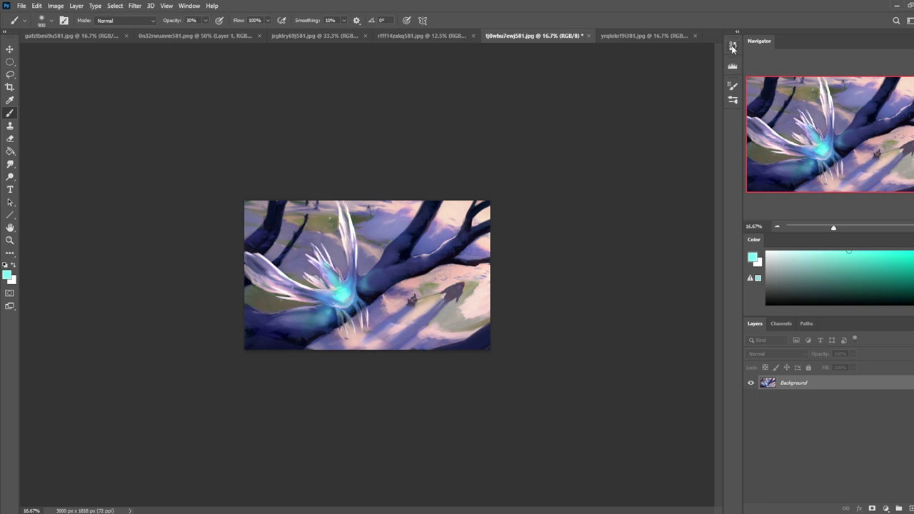
Compare the originally opened painting with the current version twice in the history, returning to the latest brush state.
{"action": "left_click", "coordinate": [732, 48]}
{"action": "left_click_drag", "start_coordinate": [720, 389], "coordinate": [714, 72]}
{"action": "left_click", "coordinate": [682, 61]}
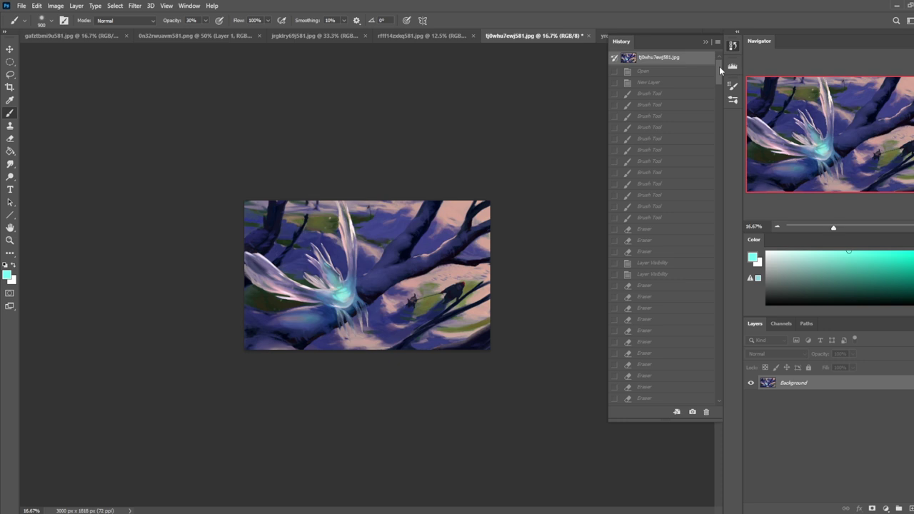
{"action": "mouse_move", "coordinate": [719, 66]}
{"action": "left_mouse_down"}
{"action": "mouse_move", "coordinate": [719, 248]}
{"action": "mouse_move", "coordinate": [704, 390]}
{"action": "left_mouse_up"}
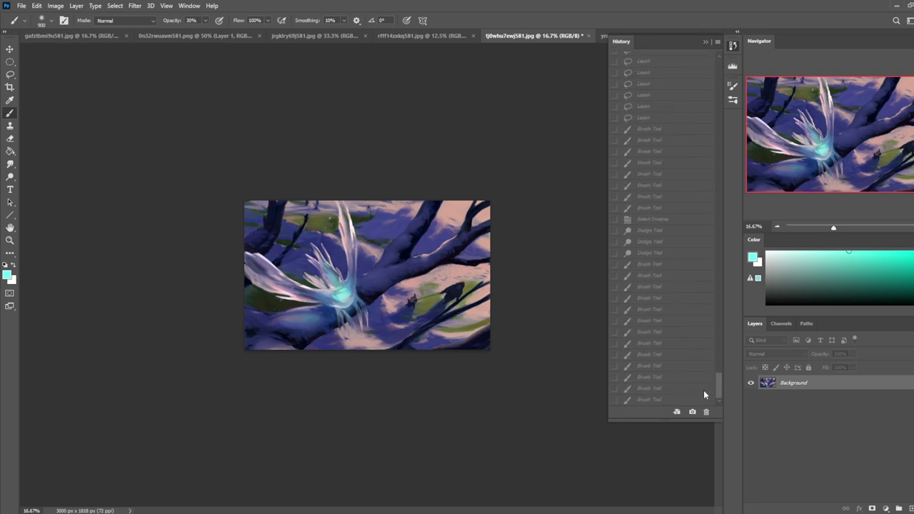
{"action": "left_click", "coordinate": [663, 400]}
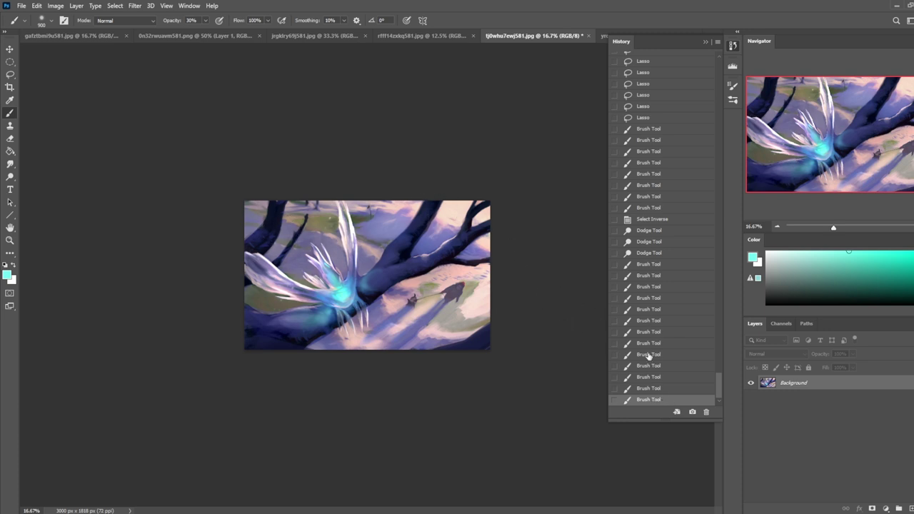
{"action": "mouse_move", "coordinate": [718, 389]}
{"action": "left_mouse_down"}
{"action": "mouse_move", "coordinate": [718, 66]}
{"action": "mouse_move", "coordinate": [719, 398]}
{"action": "left_mouse_up"}
{"action": "left_click", "coordinate": [680, 57]}
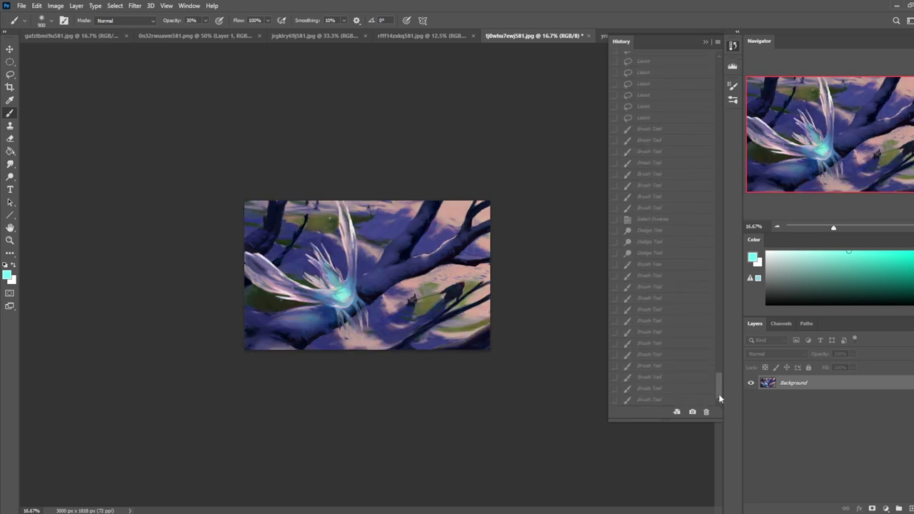
{"action": "left_click", "coordinate": [645, 400]}
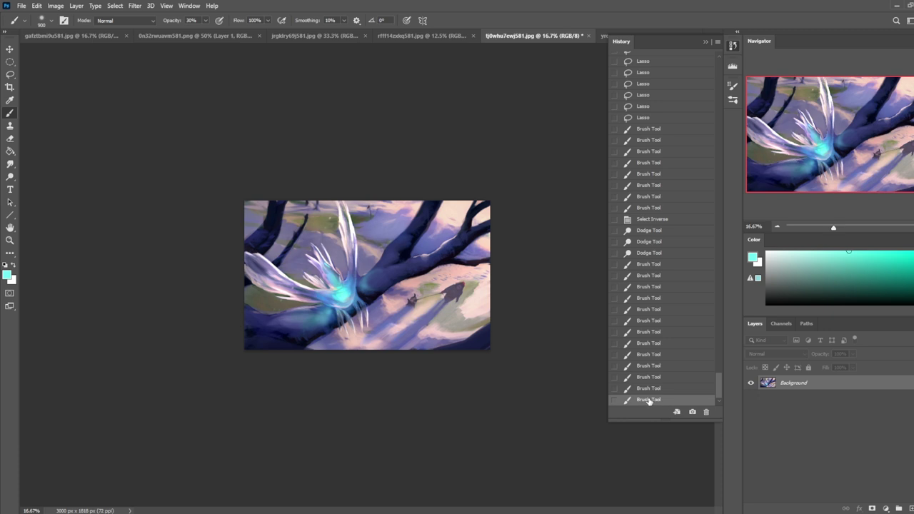
{"action": "left_click", "coordinate": [712, 43]}
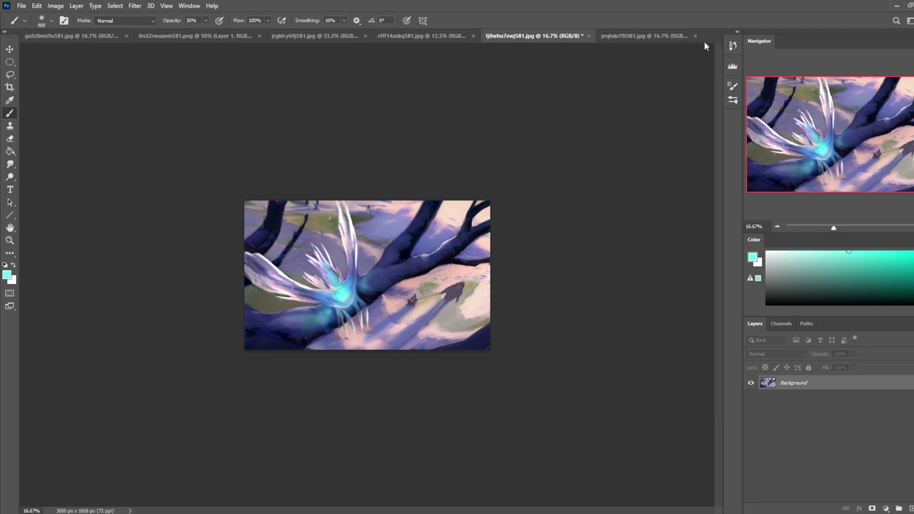
Clear the hidden selection around the creature and branches.
{"action": "left_click_drag", "start_coordinate": [8, 179], "coordinate": [33, 177]}
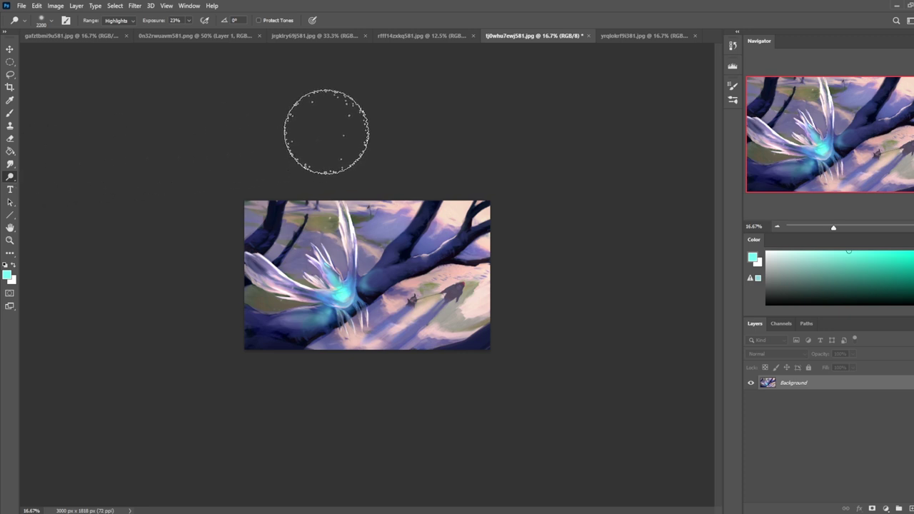
{"action": "key", "text": "ctrl+shift+d"}
{"action": "key", "text": "ctrl+d"}
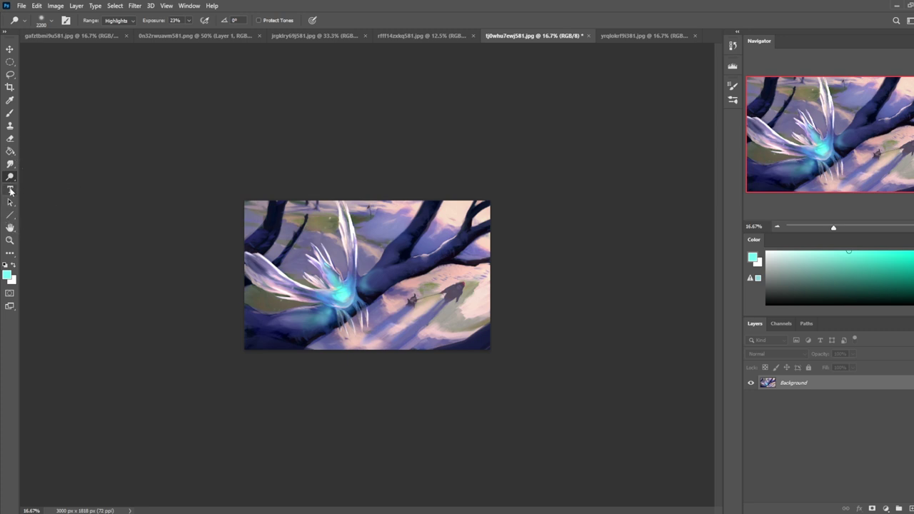
{"action": "left_click", "coordinate": [11, 189]}
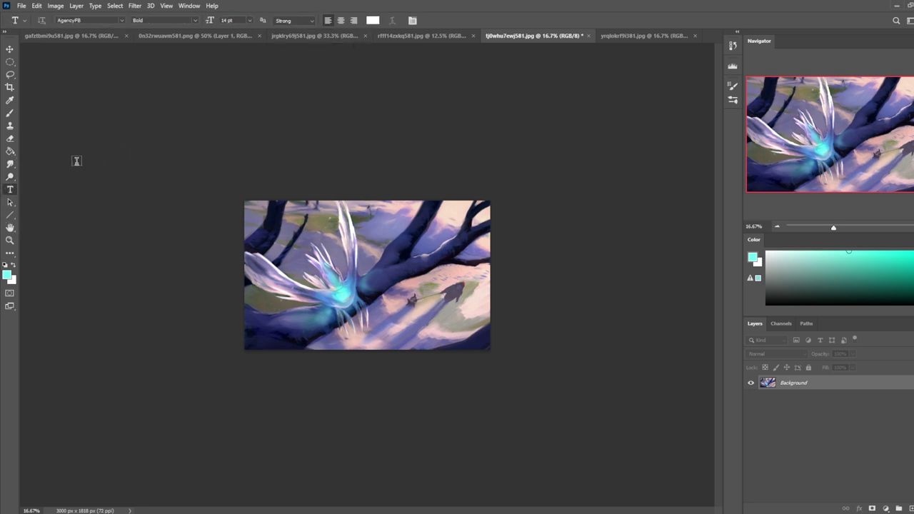
Sample a brush colour from the painting's background and adjust it to a light blue.
{"action": "key", "text": "b"}
{"action": "left_click", "coordinate": [452, 229], "text": "alt"}
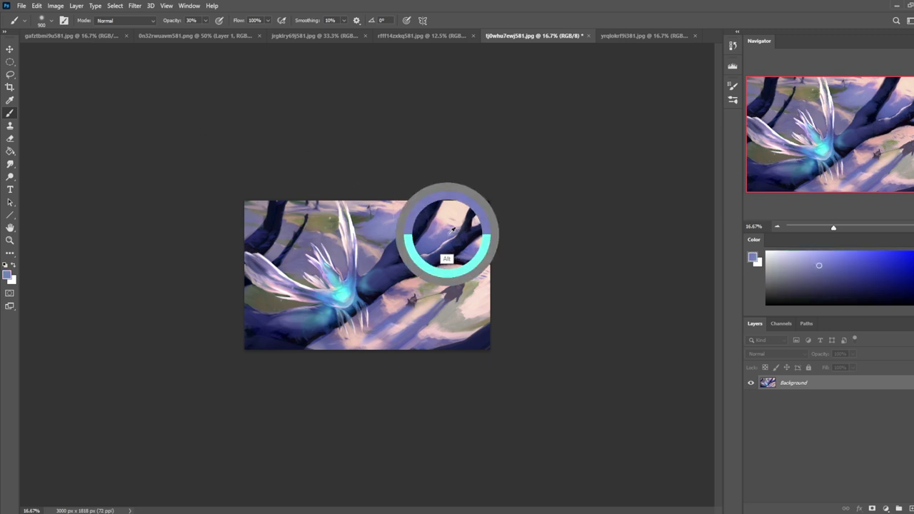
{"action": "left_click", "coordinate": [817, 259]}
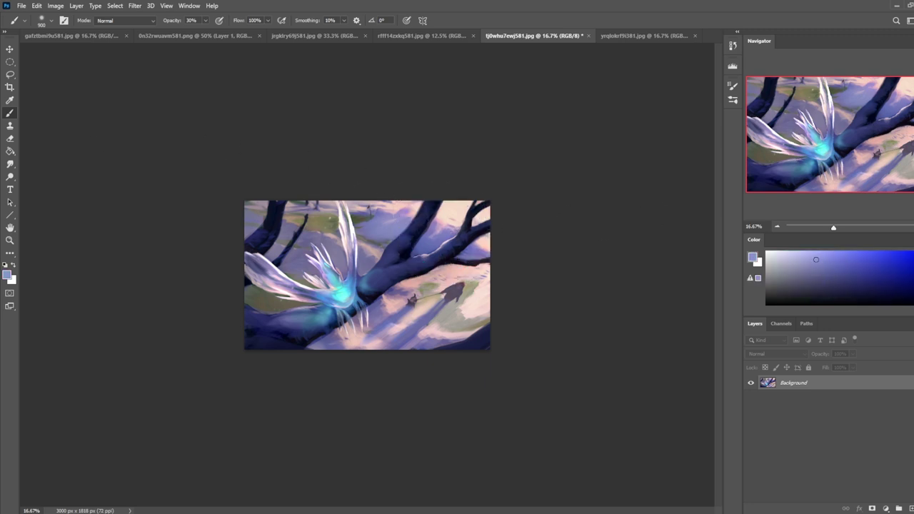
{"action": "left_click", "coordinate": [750, 278]}
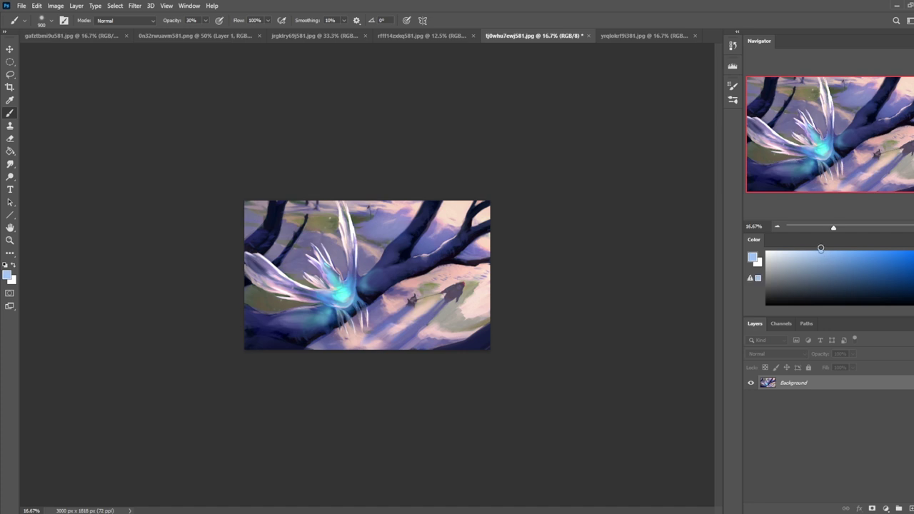
Try the Sponge tool in Saturate mode with a 600 px brush over the creature's core and wings, and undo the strokes.
{"action": "left_click", "coordinate": [10, 177]}
{"action": "left_click", "coordinate": [44, 196]}
{"action": "key", "text": "bracketright"}
{"action": "key", "text": "bracketright"}
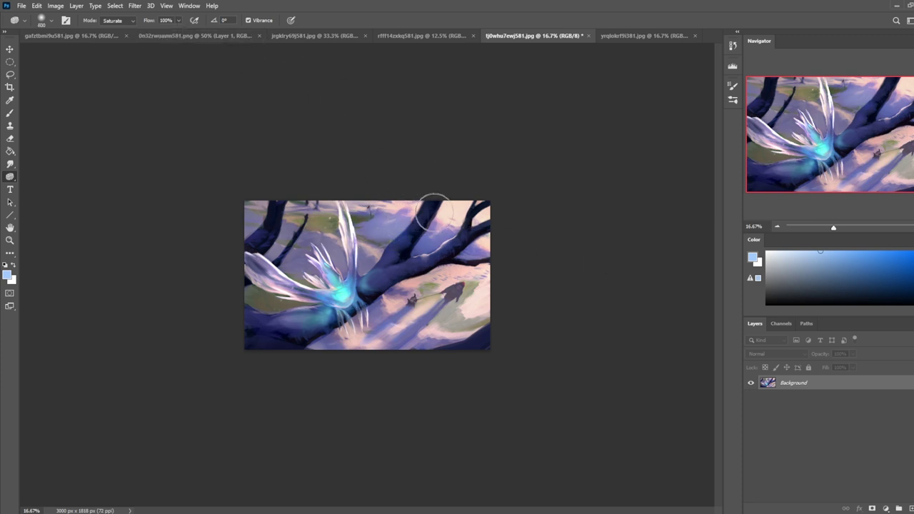
{"action": "right_click", "coordinate": [420, 191]}
{"action": "key", "text": "Escape"}
{"action": "key", "text": "m"}
{"action": "right_click", "coordinate": [403, 259]}
{"action": "left_click", "coordinate": [429, 281]}
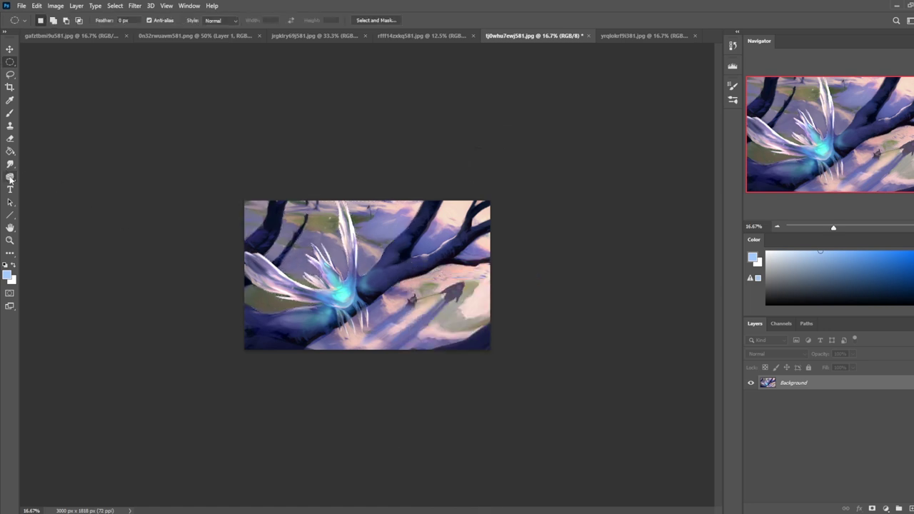
{"action": "left_click", "coordinate": [9, 178]}
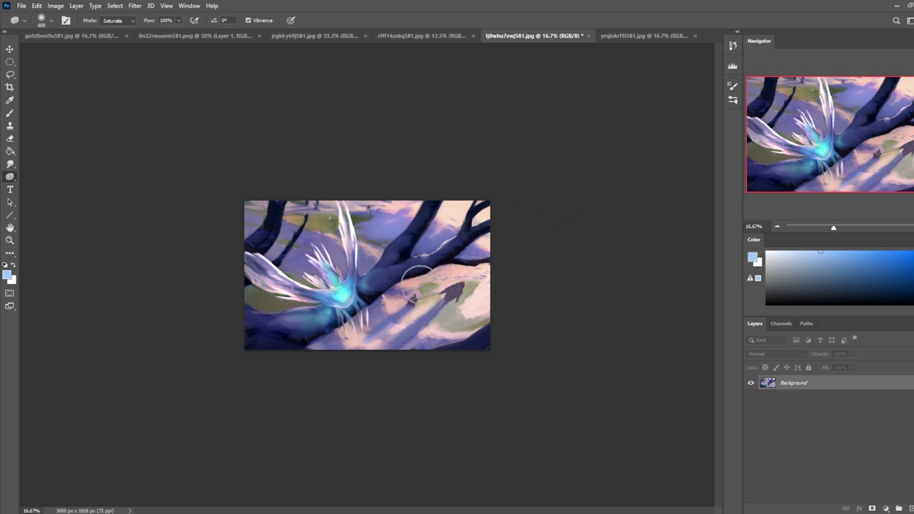
{"action": "right_click", "coordinate": [426, 288]}
{"action": "key", "text": "Escape"}
{"action": "left_click_drag", "start_coordinate": [382, 254], "coordinate": [338, 299]}
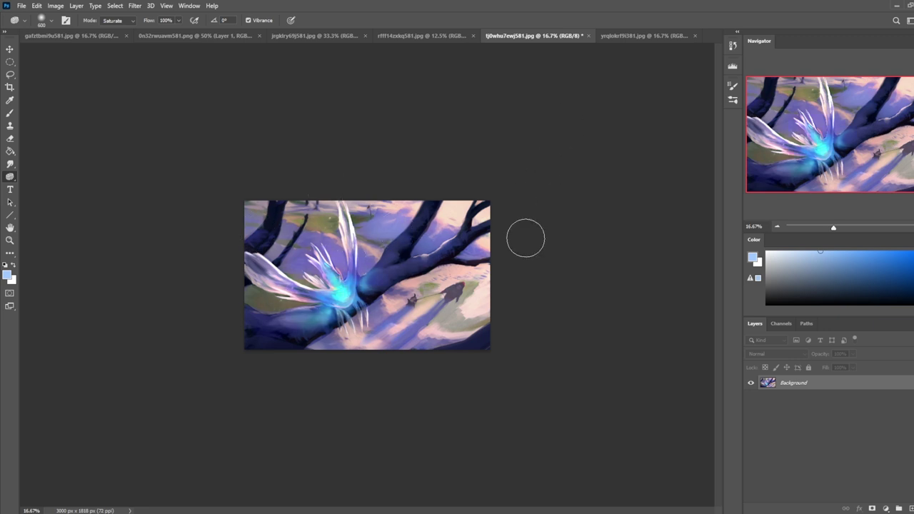
{"action": "mouse_move", "coordinate": [344, 260]}
{"action": "left_mouse_down"}
{"action": "mouse_move", "coordinate": [365, 290]}
{"action": "mouse_move", "coordinate": [316, 294]}
{"action": "left_mouse_up"}
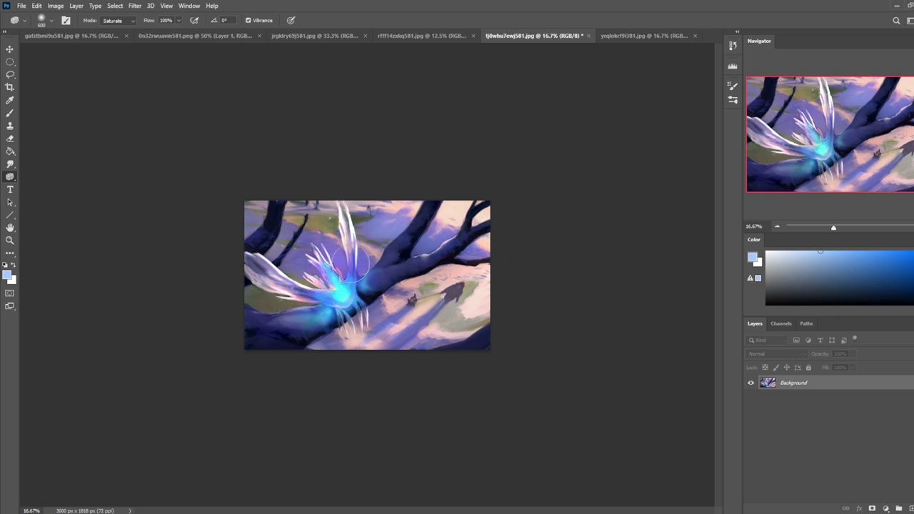
{"action": "left_click_drag", "start_coordinate": [350, 264], "coordinate": [321, 289]}
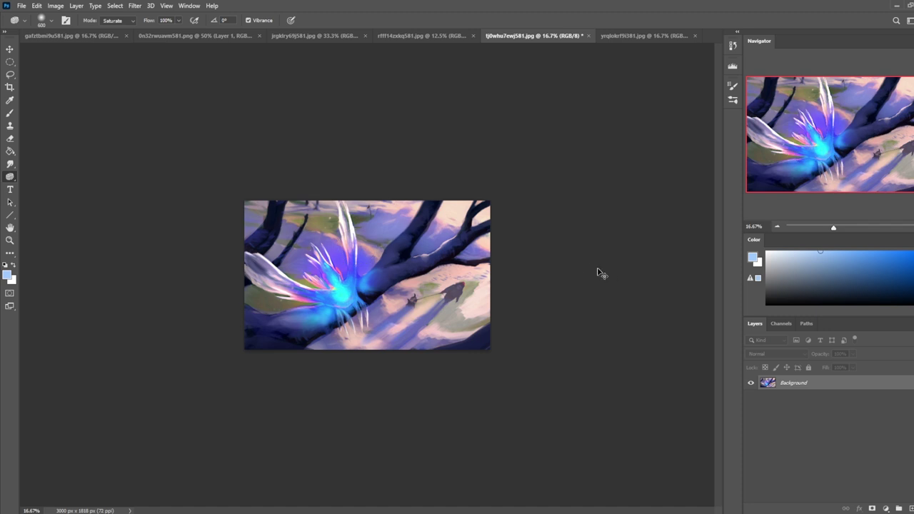
{"action": "key", "text": "ctrl+z"}
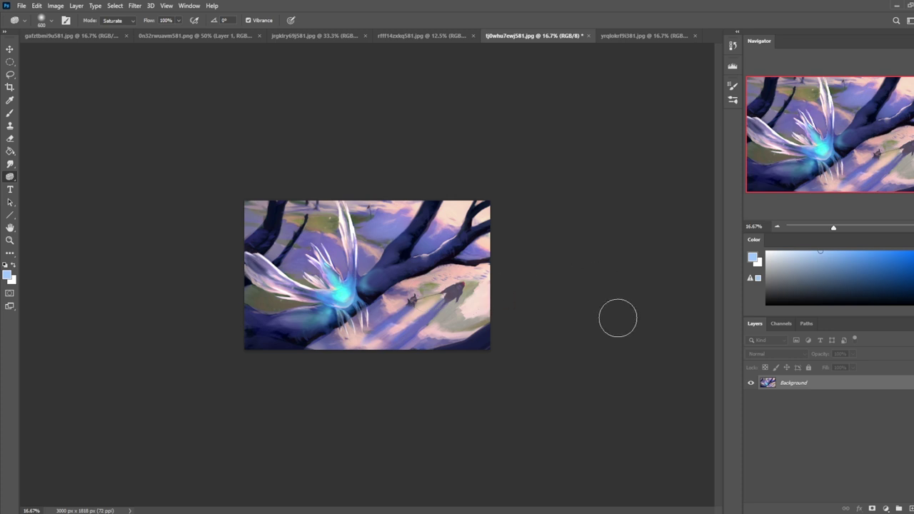
Close the winged creature painting with its changes saved and open the document with the dark night giant.
{"action": "left_click", "coordinate": [589, 36]}
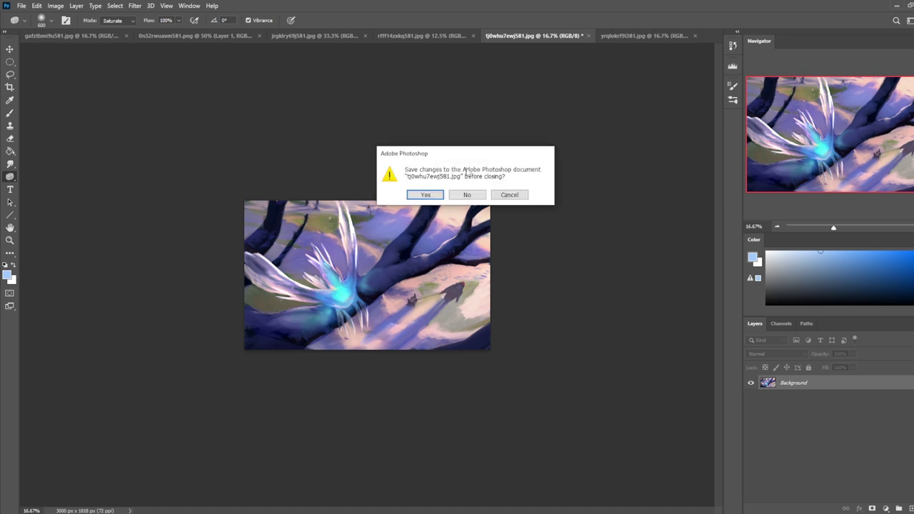
{"action": "left_click", "coordinate": [426, 195]}
{"action": "left_click", "coordinate": [524, 129]}
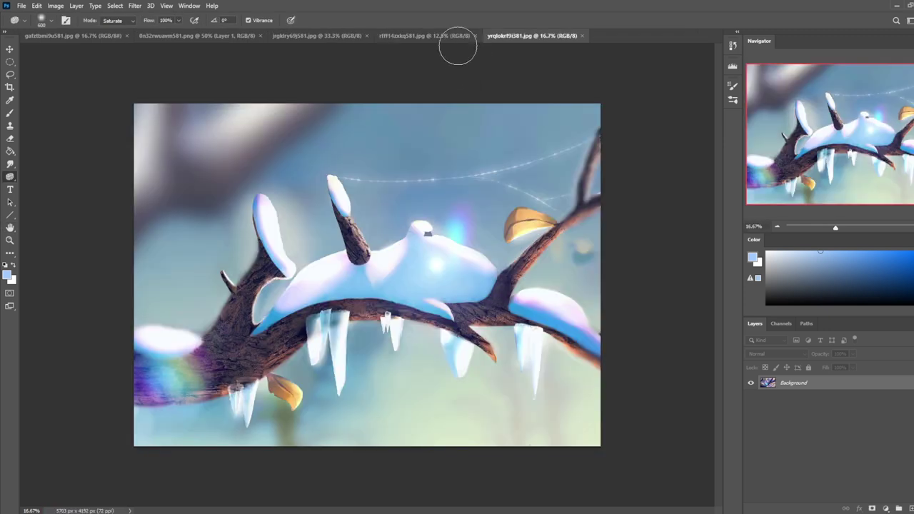
{"action": "left_click", "coordinate": [438, 40]}
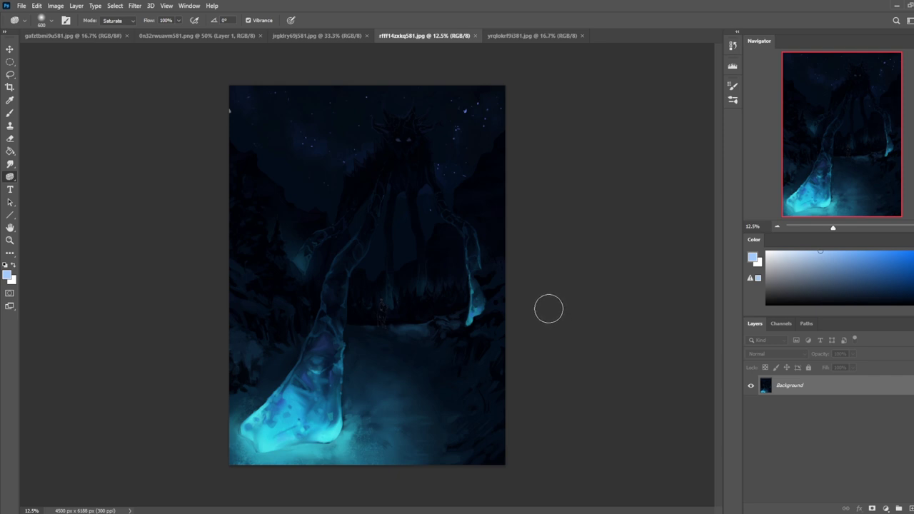
Brighten the giant's large foreground limb with the Dodge tool on Highlights at 23% exposure, using a 2200 px brush.
{"action": "right_click", "coordinate": [9, 180]}
{"action": "left_click", "coordinate": [41, 178]}
{"action": "mouse_move", "coordinate": [313, 390]}
{"action": "left_mouse_down"}
{"action": "mouse_move", "coordinate": [323, 308]}
{"action": "mouse_move", "coordinate": [323, 354]}
{"action": "mouse_move", "coordinate": [329, 308]}
{"action": "mouse_move", "coordinate": [380, 200]}
{"action": "mouse_move", "coordinate": [312, 364]}
{"action": "mouse_move", "coordinate": [409, 160]}
{"action": "mouse_move", "coordinate": [315, 410]}
{"action": "mouse_move", "coordinate": [327, 349]}
{"action": "mouse_move", "coordinate": [307, 372]}
{"action": "left_mouse_up"}
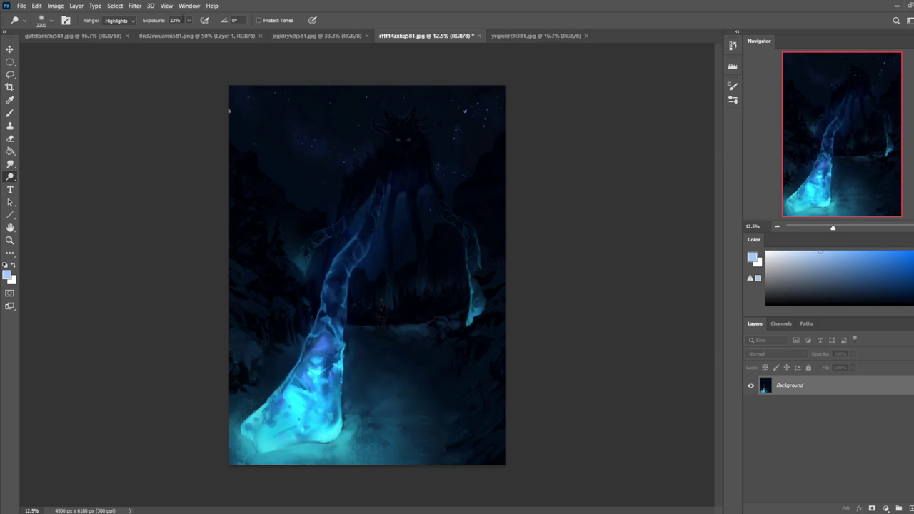
Dodge the giant's limbs, torso and head at 72% exposure with the 2200 px brush, undoing the last excessive strokes.
{"action": "left_click_drag", "start_coordinate": [211, 34], "coordinate": [213, 35]}
{"action": "mouse_move", "coordinate": [326, 316]}
{"action": "left_mouse_down"}
{"action": "mouse_move", "coordinate": [364, 233]}
{"action": "mouse_move", "coordinate": [304, 364]}
{"action": "mouse_move", "coordinate": [366, 168]}
{"action": "mouse_move", "coordinate": [297, 262]}
{"action": "mouse_move", "coordinate": [415, 143]}
{"action": "mouse_move", "coordinate": [378, 284]}
{"action": "mouse_move", "coordinate": [395, 211]}
{"action": "mouse_move", "coordinate": [392, 315]}
{"action": "mouse_move", "coordinate": [440, 253]}
{"action": "mouse_move", "coordinate": [436, 299]}
{"action": "mouse_move", "coordinate": [457, 214]}
{"action": "mouse_move", "coordinate": [476, 309]}
{"action": "mouse_move", "coordinate": [424, 182]}
{"action": "mouse_move", "coordinate": [476, 289]}
{"action": "mouse_move", "coordinate": [409, 112]}
{"action": "mouse_move", "coordinate": [470, 265]}
{"action": "mouse_move", "coordinate": [446, 228]}
{"action": "mouse_move", "coordinate": [413, 100]}
{"action": "left_mouse_up"}
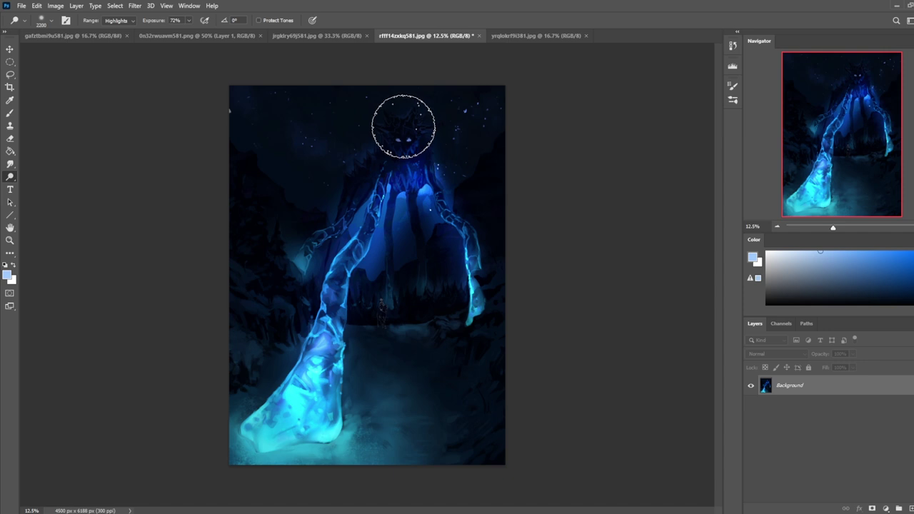
{"action": "mouse_move", "coordinate": [411, 138]}
{"action": "left_mouse_down"}
{"action": "mouse_move", "coordinate": [328, 240]}
{"action": "mouse_move", "coordinate": [416, 126]}
{"action": "mouse_move", "coordinate": [390, 123]}
{"action": "mouse_move", "coordinate": [407, 156]}
{"action": "mouse_move", "coordinate": [316, 246]}
{"action": "mouse_move", "coordinate": [405, 265]}
{"action": "mouse_move", "coordinate": [397, 313]}
{"action": "mouse_move", "coordinate": [408, 174]}
{"action": "left_mouse_up"}
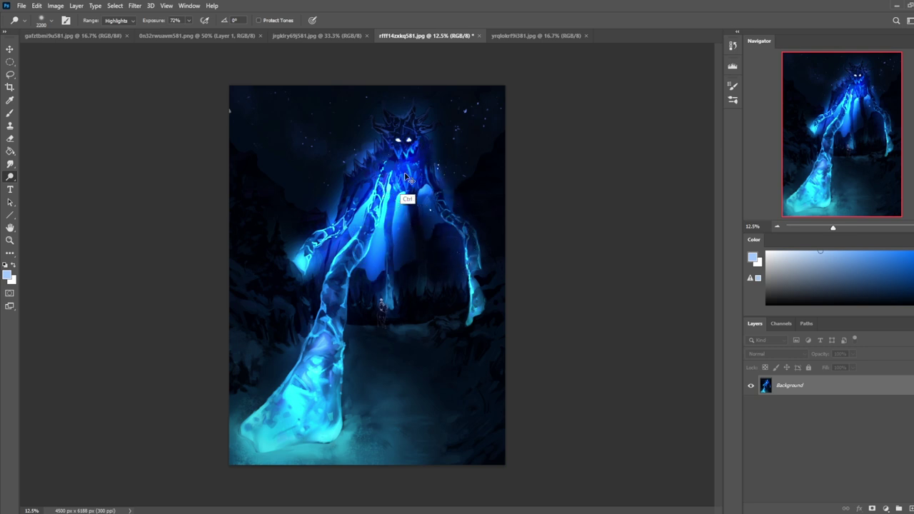
{"action": "key", "text": "ctrl+z"}
{"action": "key", "text": "ctrl+z"}
{"action": "key", "text": "ctrl+z"}
Dodge the ends of the giant's two distant legs above the tree line with a smaller brush.
{"action": "key", "text": "["}
{"action": "key", "text": "["}
{"action": "key", "text": "["}
{"action": "key", "text": "["}
{"action": "key", "text": "["}
{"action": "key", "text": "["}
{"action": "left_click_drag", "start_coordinate": [422, 286], "coordinate": [423, 274]}
{"action": "mouse_move", "coordinate": [392, 302]}
{"action": "left_mouse_down"}
{"action": "mouse_move", "coordinate": [396, 281]}
{"action": "mouse_move", "coordinate": [392, 306]}
{"action": "left_mouse_up"}
Dodge both of the giant's hands and the large foreground foot, enlarging the brush up to 1700 px.
{"action": "key", "text": "]"}
{"action": "key", "text": "]"}
{"action": "mouse_move", "coordinate": [469, 327]}
{"action": "left_mouse_down"}
{"action": "mouse_move", "coordinate": [475, 208]}
{"action": "mouse_move", "coordinate": [467, 329]}
{"action": "mouse_move", "coordinate": [477, 243]}
{"action": "left_mouse_up"}
{"action": "left_click_drag", "start_coordinate": [302, 257], "coordinate": [304, 255]}
{"action": "left_click_drag", "start_coordinate": [303, 429], "coordinate": [408, 230]}
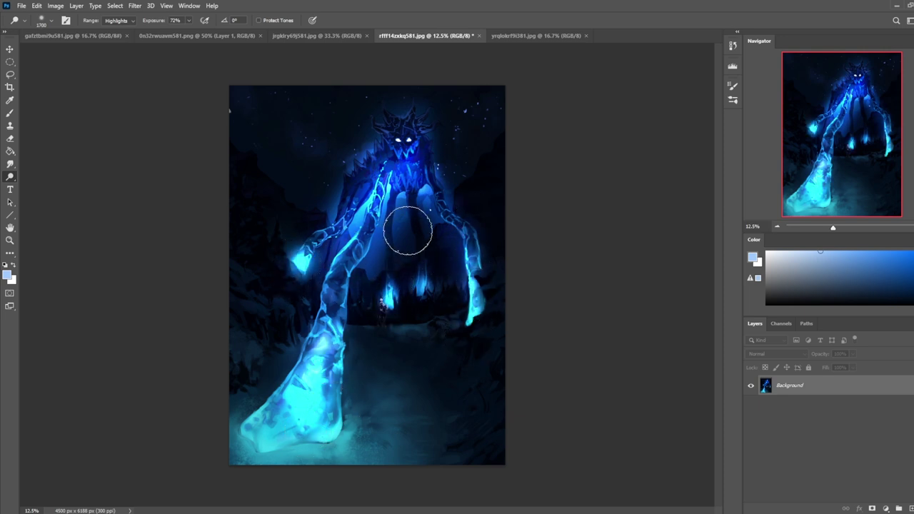
Prepare a 2400 px Normal-mode brush at 30% opacity with bright cyan sampled from the giant's glowing hand.
{"action": "key", "text": "b"}
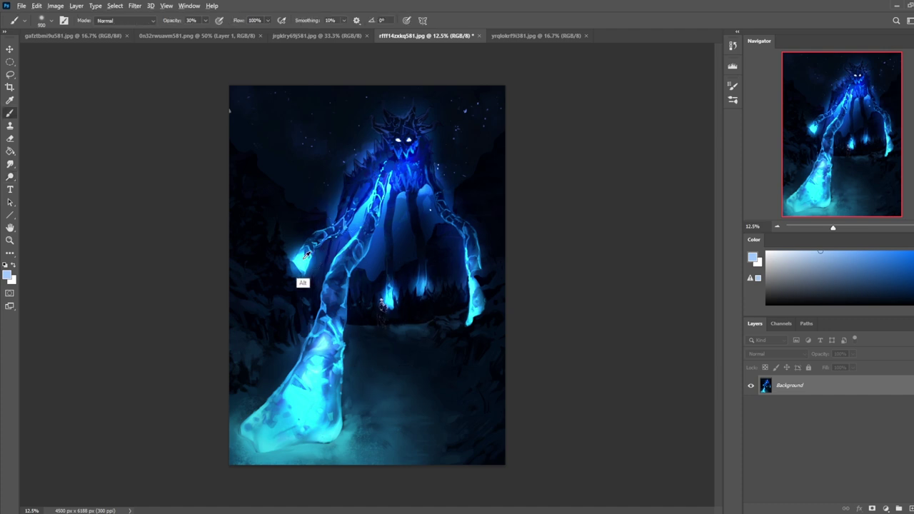
{"action": "left_click", "coordinate": [300, 280], "text": "alt"}
{"action": "key", "text": "bracketright"}
{"action": "key", "text": "bracketright"}
{"action": "key", "text": "bracketright"}
{"action": "key", "text": "bracketright"}
{"action": "key", "text": "bracketright"}
{"action": "key", "text": "bracketright"}
{"action": "key", "text": "bracketright"}
{"action": "key", "text": "bracketright"}
{"action": "key", "text": "bracketright"}
{"action": "key", "text": "bracketright"}
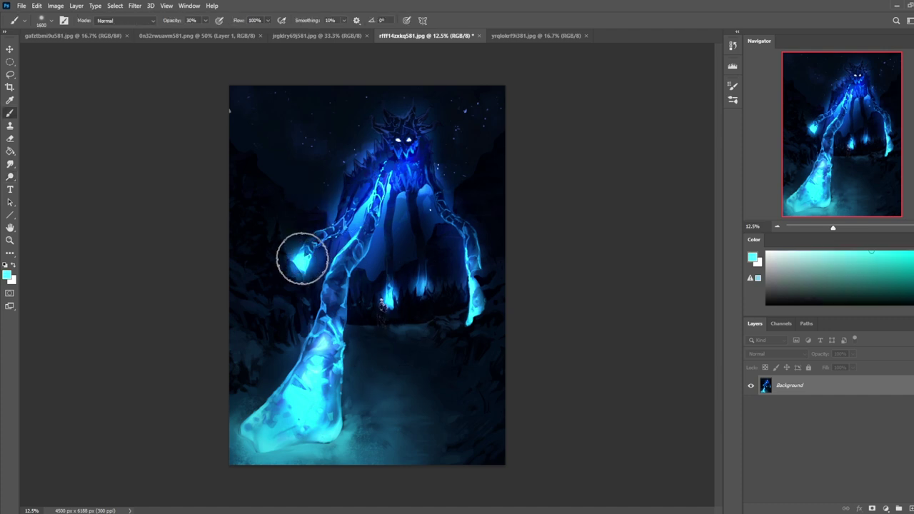
{"action": "key", "text": "bracketright"}
{"action": "key", "text": "bracketright"}
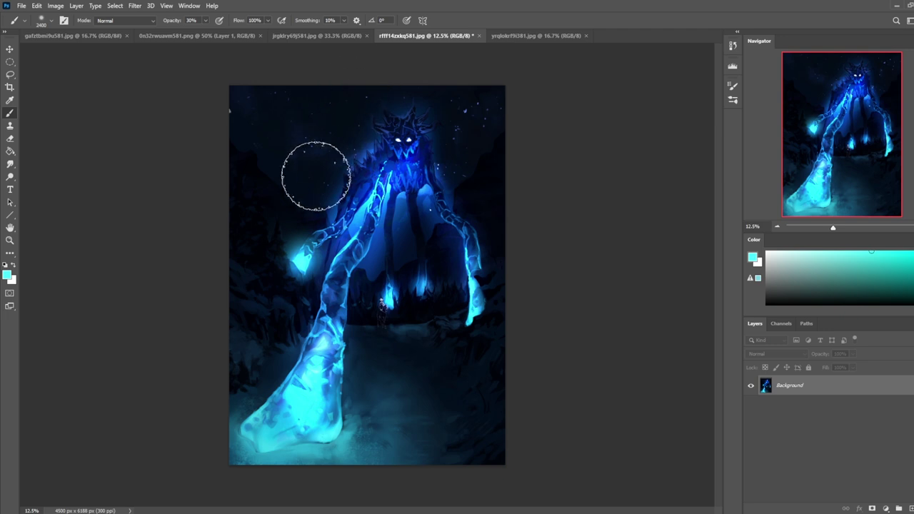
Paint a faint glow around both of the giant's hands at 17% opacity with resampled cyan, undoing the excessive dabs.
{"action": "key", "text": "ctrl+z"}
{"action": "left_click", "coordinate": [304, 261], "text": "alt"}
{"action": "left_click", "coordinate": [307, 257]}
{"action": "key", "text": "ctrl+z"}
{"action": "left_click", "coordinate": [206, 21]}
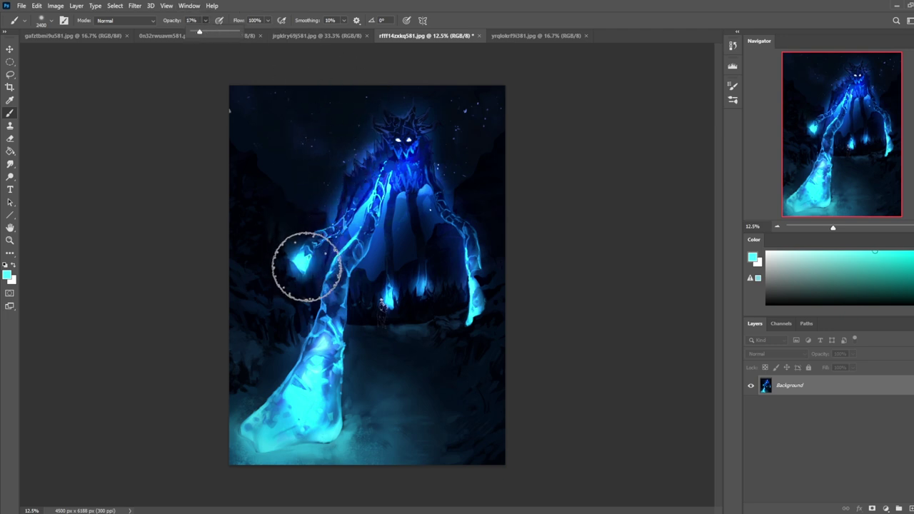
{"action": "left_click", "coordinate": [307, 263]}
{"action": "left_click", "coordinate": [466, 322]}
{"action": "left_click", "coordinate": [470, 313]}
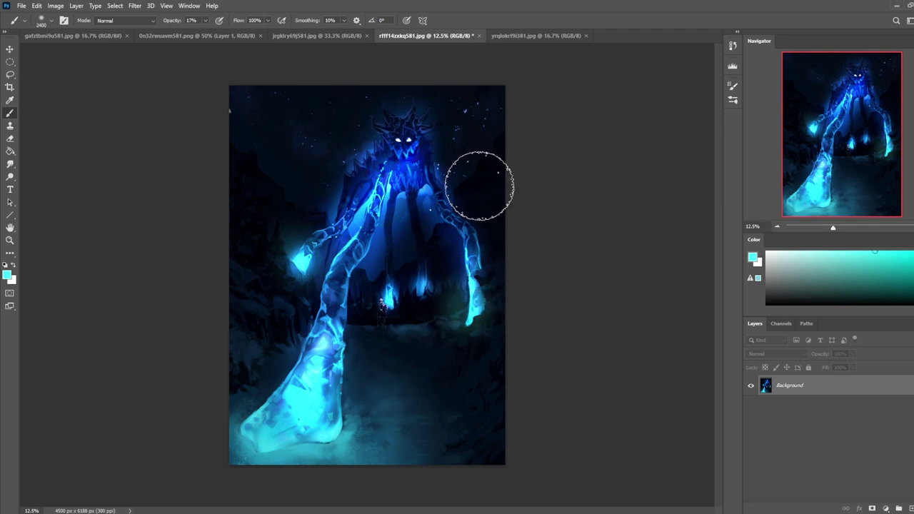
{"action": "key", "text": "ctrl+z"}
{"action": "left_click", "coordinate": [471, 309]}
Paint a cyan glow over the foreground foot and the surrounding ground, and resample cyan from a distant foot.
{"action": "left_click", "coordinate": [312, 395], "text": "alt"}
{"action": "left_click", "coordinate": [266, 425]}
{"action": "mouse_move", "coordinate": [266, 425]}
{"action": "left_mouse_down"}
{"action": "mouse_move", "coordinate": [308, 372]}
{"action": "mouse_move", "coordinate": [355, 396]}
{"action": "mouse_move", "coordinate": [355, 379]}
{"action": "left_mouse_up"}
{"action": "left_click", "coordinate": [392, 297], "text": "alt"}
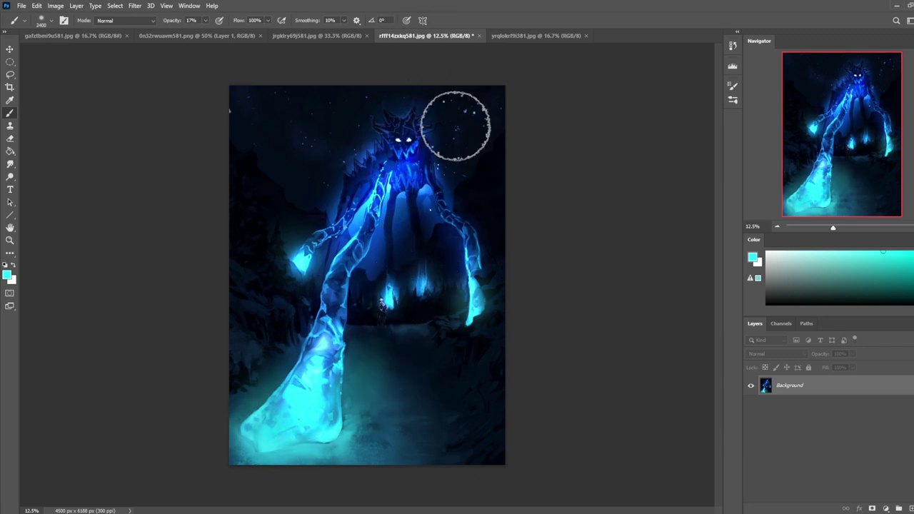
Dodge the giant's distant legs and horns with a 400 px brush on Highlights at 72% exposure, undoing the excess strokes.
{"action": "key", "text": "e"}
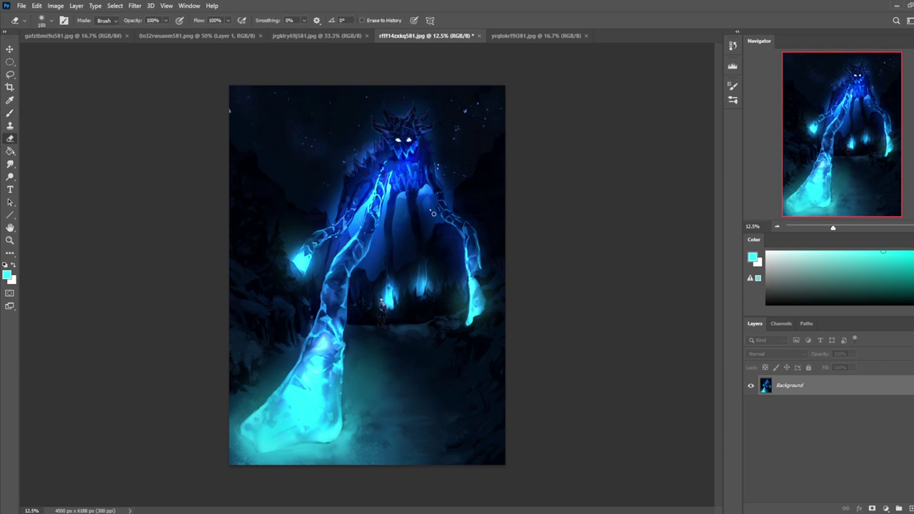
{"action": "key", "text": "b"}
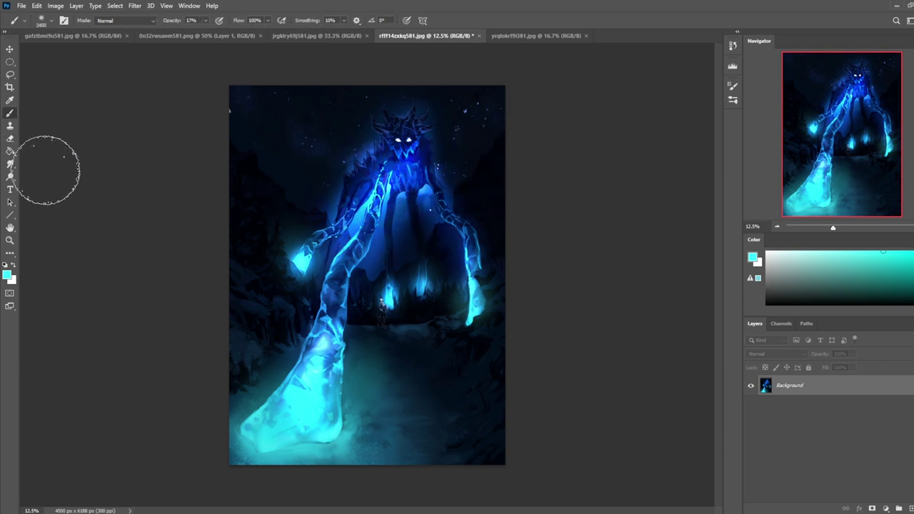
{"action": "left_click", "coordinate": [11, 176]}
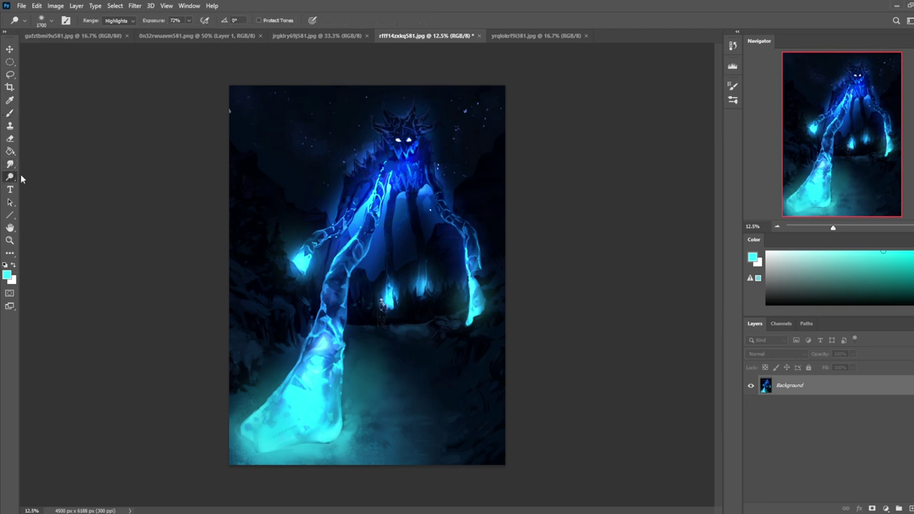
{"action": "key", "text": "bracketleft"}
{"action": "key", "text": "bracketleft"}
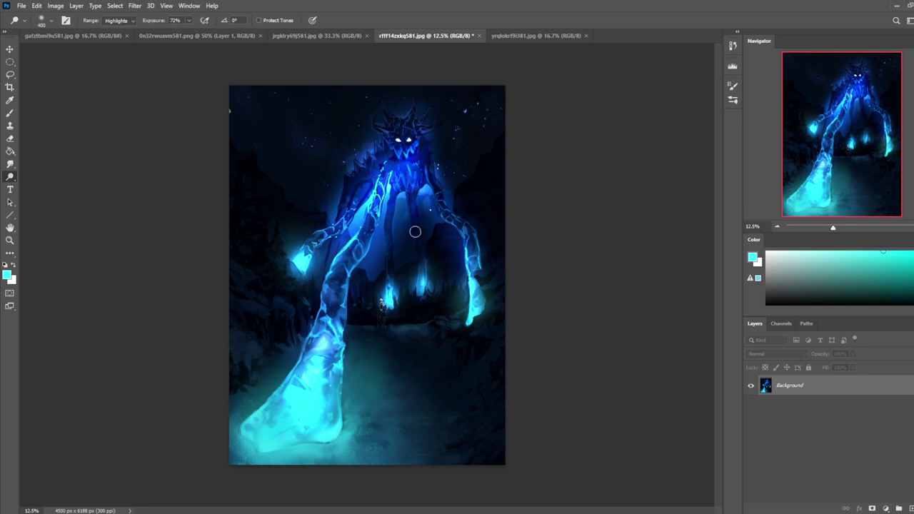
{"action": "key", "text": "ctrl"}
{"action": "mouse_move", "coordinate": [389, 244]}
{"action": "left_mouse_down"}
{"action": "mouse_move", "coordinate": [396, 193]}
{"action": "mouse_move", "coordinate": [312, 262]}
{"action": "left_mouse_up"}
{"action": "key", "text": "ctrl+z"}
{"action": "key", "text": "ctrl+z"}
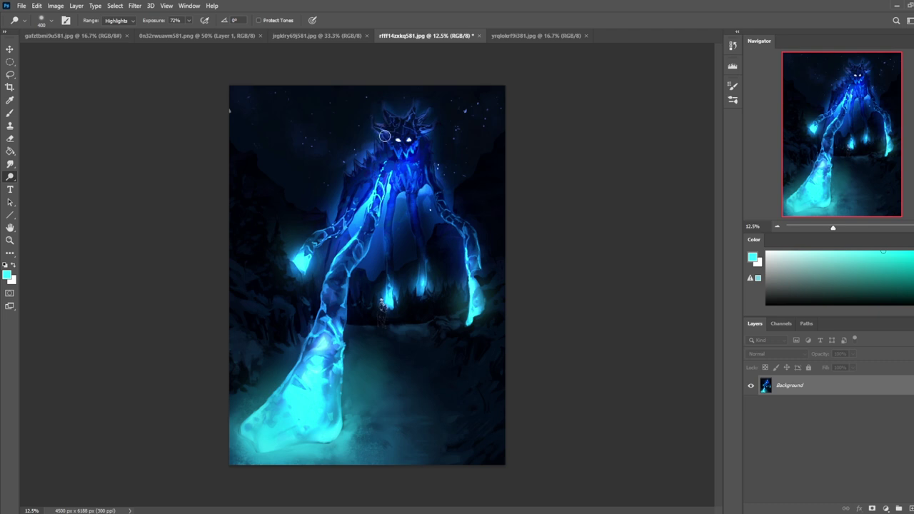
Copy the whole brightened image, revert the document to its opened state, and paste the copy as a new layer.
{"action": "key", "text": "ctrl+a"}
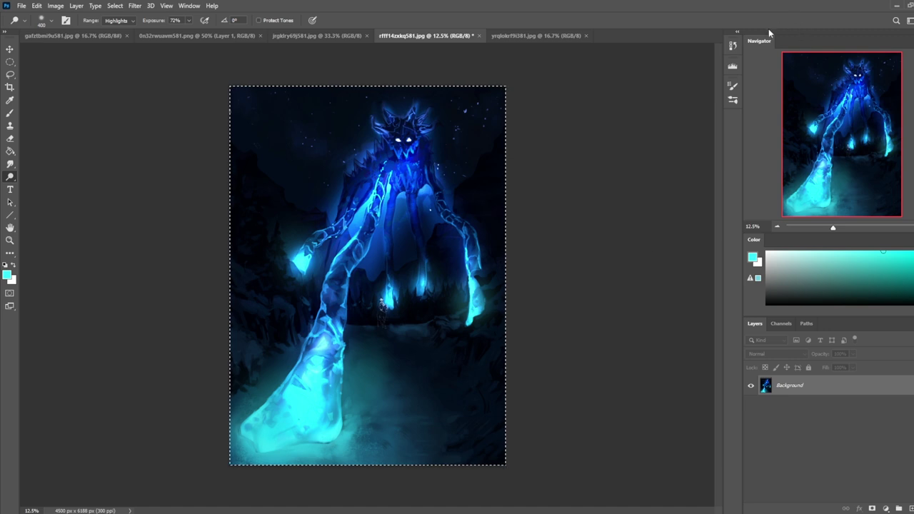
{"action": "left_click", "coordinate": [733, 46]}
{"action": "left_click_drag", "start_coordinate": [719, 311], "coordinate": [705, 65]}
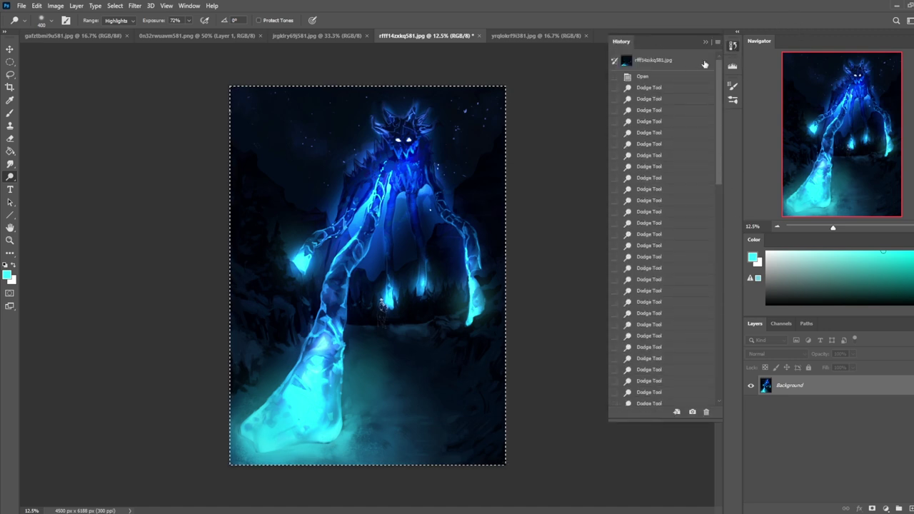
{"action": "left_click", "coordinate": [699, 60]}
{"action": "left_click", "coordinate": [711, 47]}
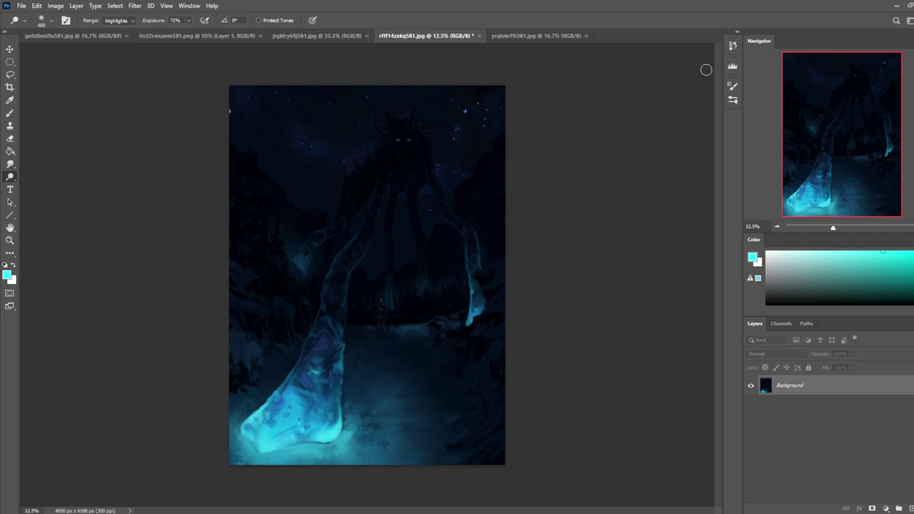
{"action": "key", "text": "ctrl+v"}
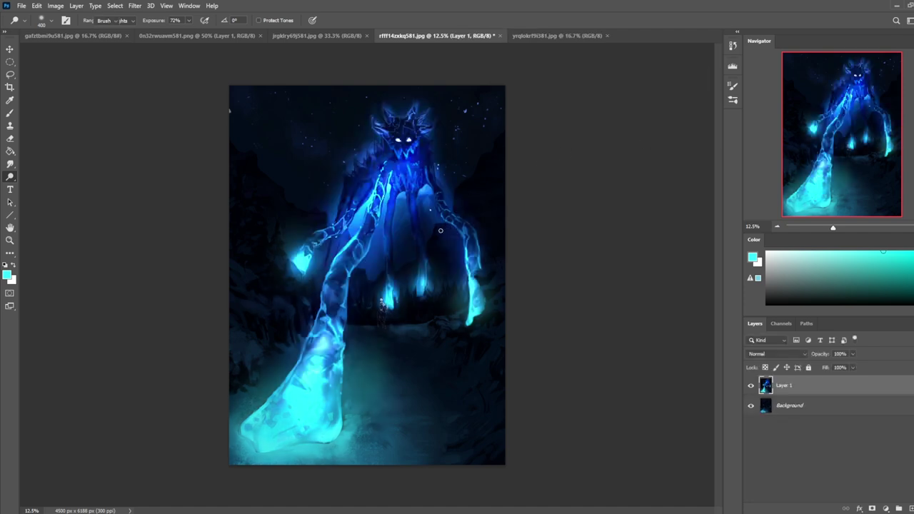
Partially erase the brightened layer over the giant's head and upper body with a 5000 px eraser at 58% opacity.
{"action": "key", "text": "e"}
{"action": "key", "text": "bracketright"}
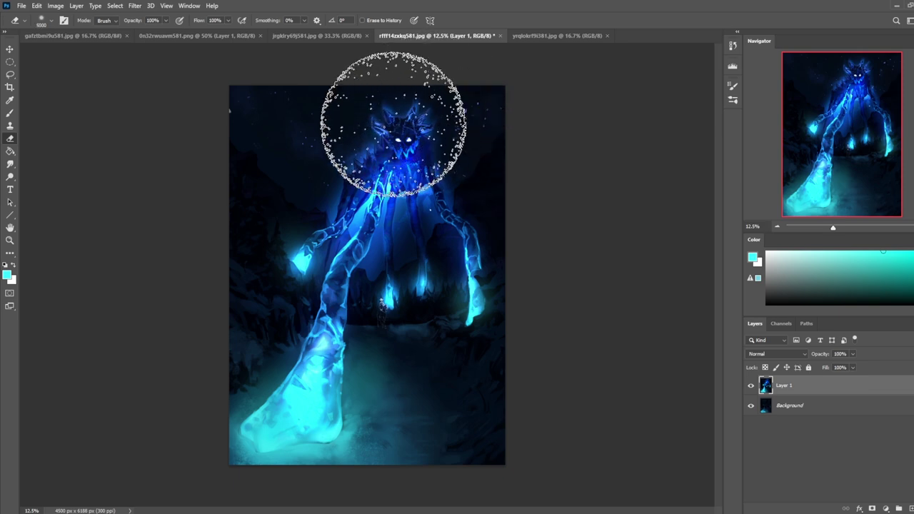
{"action": "left_click", "coordinate": [166, 21]}
{"action": "left_click", "coordinate": [147, 33]}
{"action": "mouse_move", "coordinate": [443, 129]}
{"action": "left_mouse_down"}
{"action": "mouse_move", "coordinate": [440, 221]}
{"action": "mouse_move", "coordinate": [529, 139]}
{"action": "left_mouse_up"}
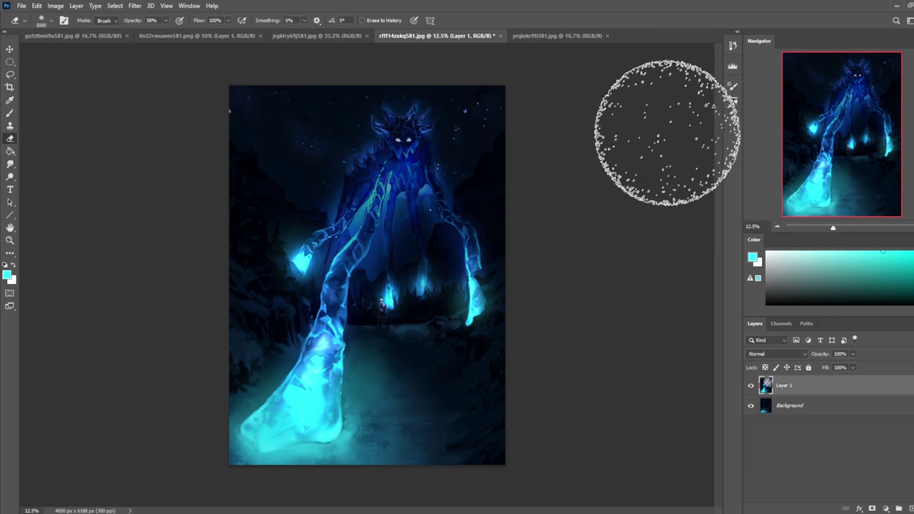
{"action": "key", "text": "ctrl+minus"}
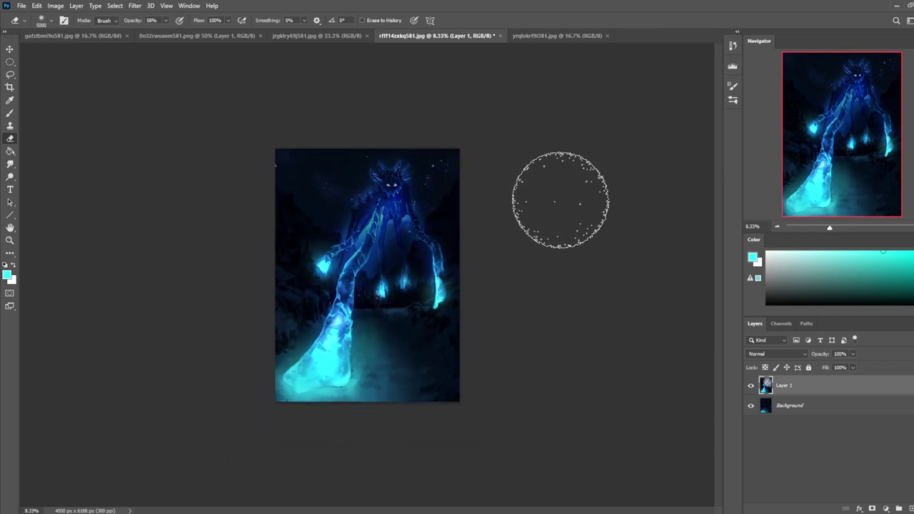
Lasso the sky beside the giant's shoulder and the gaps between its arms and legs, and delete those areas from Layer 1.
{"action": "key", "text": "ctrl+plus"}
{"action": "key", "text": "ctrl+plus"}
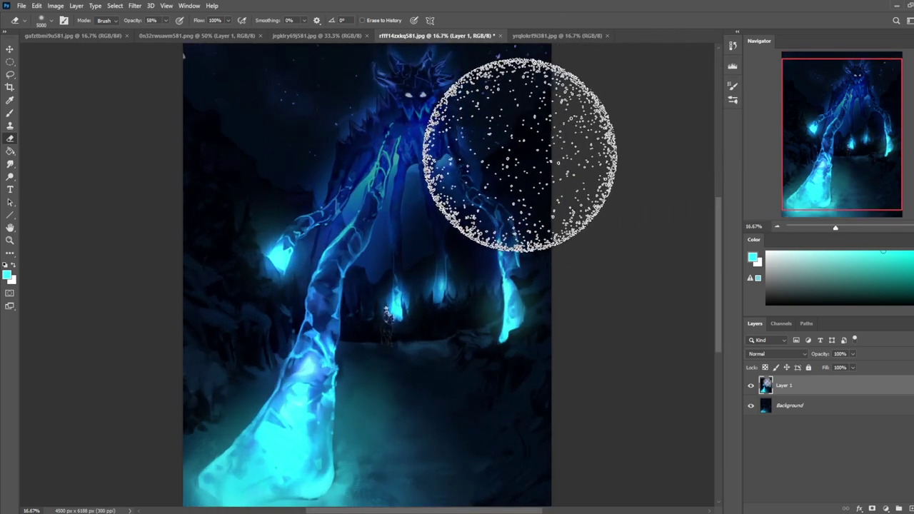
{"action": "key", "text": "l"}
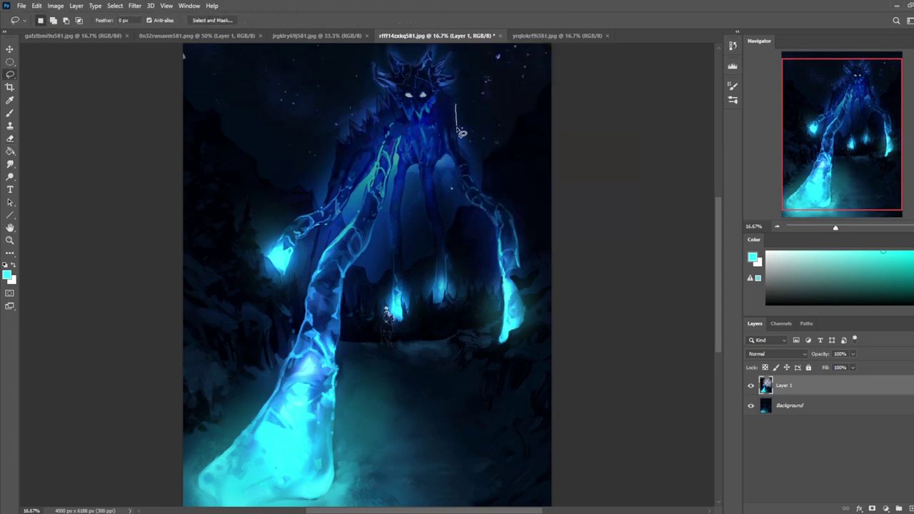
{"action": "left_click_drag", "start_coordinate": [520, 189], "coordinate": [467, 73]}
{"action": "key", "text": "shift"}
{"action": "mouse_move", "coordinate": [446, 153]}
{"action": "left_mouse_down"}
{"action": "mouse_move", "coordinate": [472, 227]}
{"action": "mouse_move", "coordinate": [450, 234]}
{"action": "mouse_move", "coordinate": [437, 173]}
{"action": "mouse_move", "coordinate": [450, 161]}
{"action": "mouse_move", "coordinate": [426, 195]}
{"action": "mouse_move", "coordinate": [438, 232]}
{"action": "mouse_move", "coordinate": [433, 270]}
{"action": "mouse_move", "coordinate": [402, 276]}
{"action": "mouse_move", "coordinate": [408, 183]}
{"action": "mouse_move", "coordinate": [419, 167]}
{"action": "left_mouse_up"}
{"action": "mouse_move", "coordinate": [402, 241]}
{"action": "left_mouse_down"}
{"action": "mouse_move", "coordinate": [406, 291]}
{"action": "mouse_move", "coordinate": [419, 239]}
{"action": "left_mouse_up"}
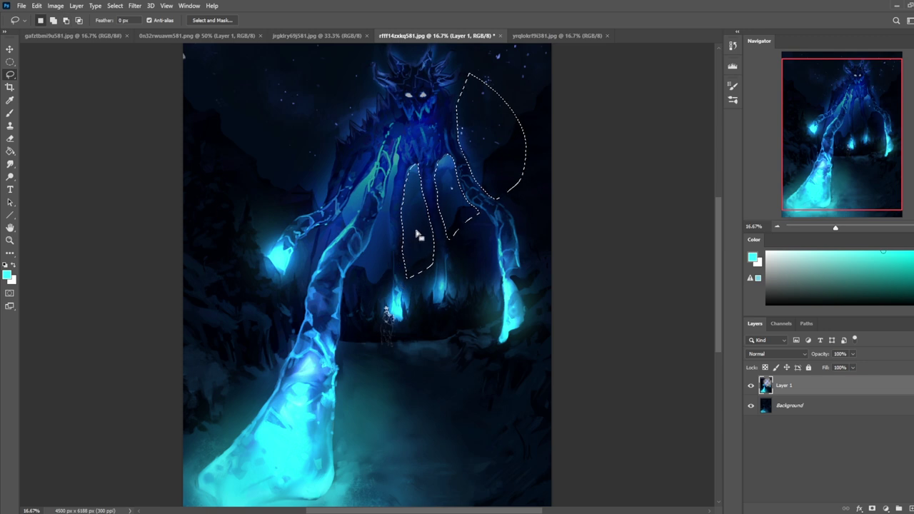
{"action": "mouse_move", "coordinate": [402, 162]}
{"action": "left_mouse_down"}
{"action": "mouse_move", "coordinate": [379, 221]}
{"action": "mouse_move", "coordinate": [350, 270]}
{"action": "mouse_move", "coordinate": [376, 289]}
{"action": "mouse_move", "coordinate": [394, 289]}
{"action": "mouse_move", "coordinate": [402, 162]}
{"action": "left_mouse_up"}
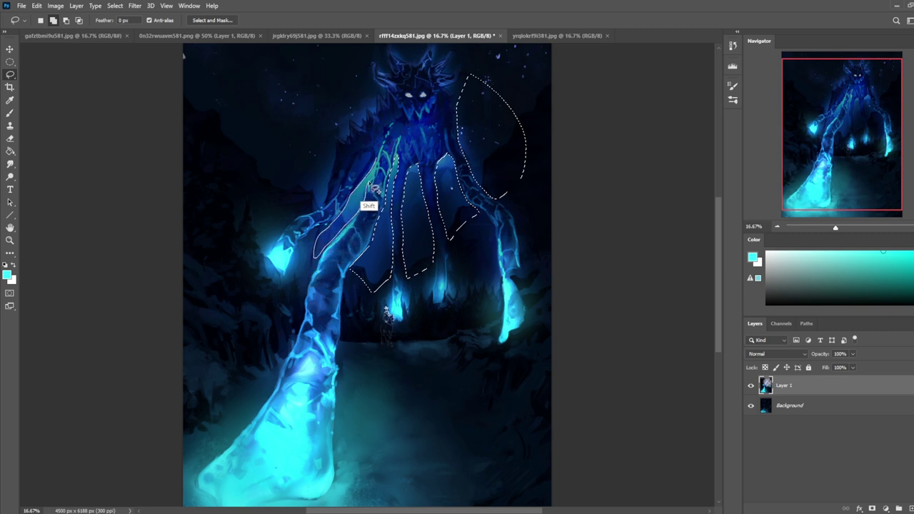
{"action": "left_click_drag", "start_coordinate": [377, 161], "coordinate": [377, 158]}
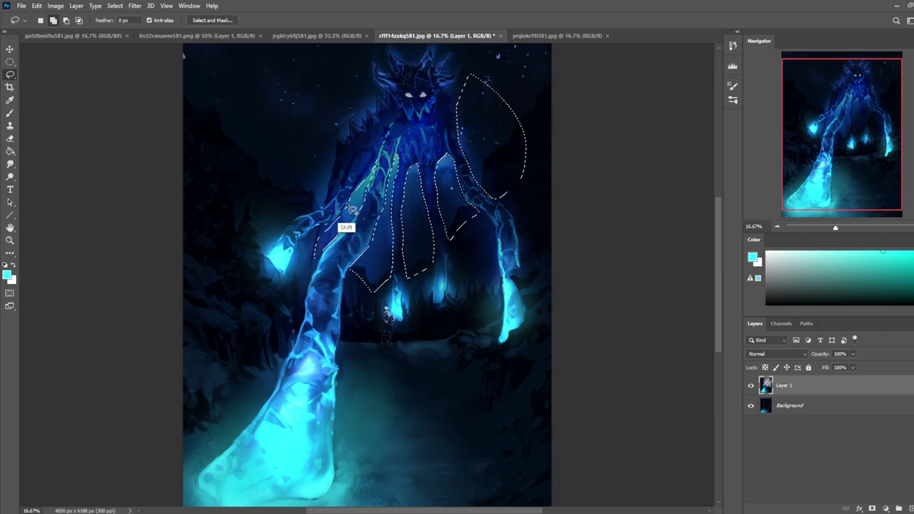
{"action": "mouse_move", "coordinate": [320, 236]}
{"action": "left_mouse_down"}
{"action": "mouse_move", "coordinate": [315, 283]}
{"action": "mouse_move", "coordinate": [364, 206]}
{"action": "left_mouse_up"}
{"action": "left_click_drag", "start_coordinate": [323, 236], "coordinate": [322, 234]}
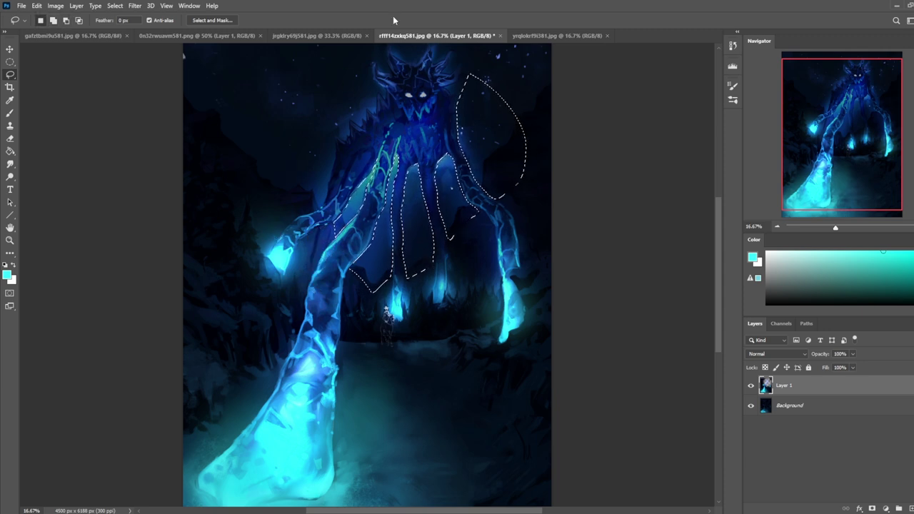
{"action": "key", "text": "Delete"}
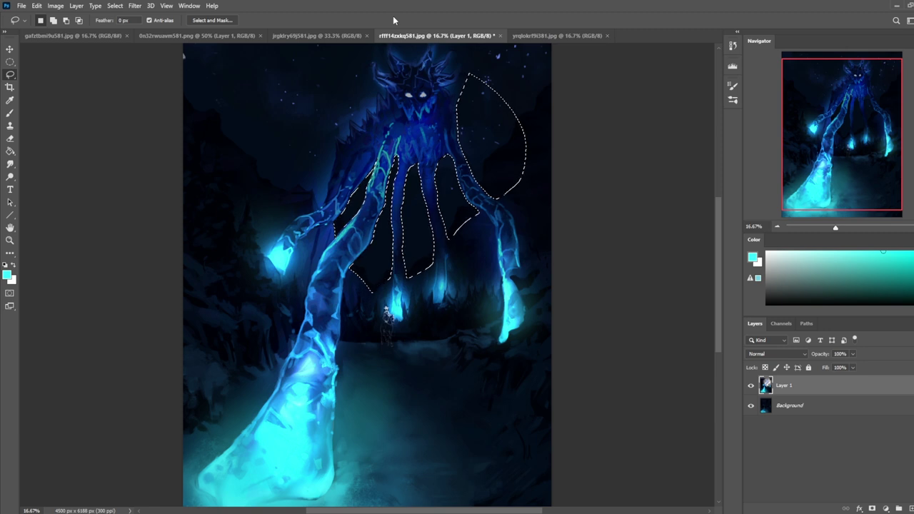
Undo the deletion and partially erase the selected background areas with a 5000 px eraser at 58% opacity.
{"action": "key", "text": "ctrl+minus"}
{"action": "key", "text": "ctrl+minus"}
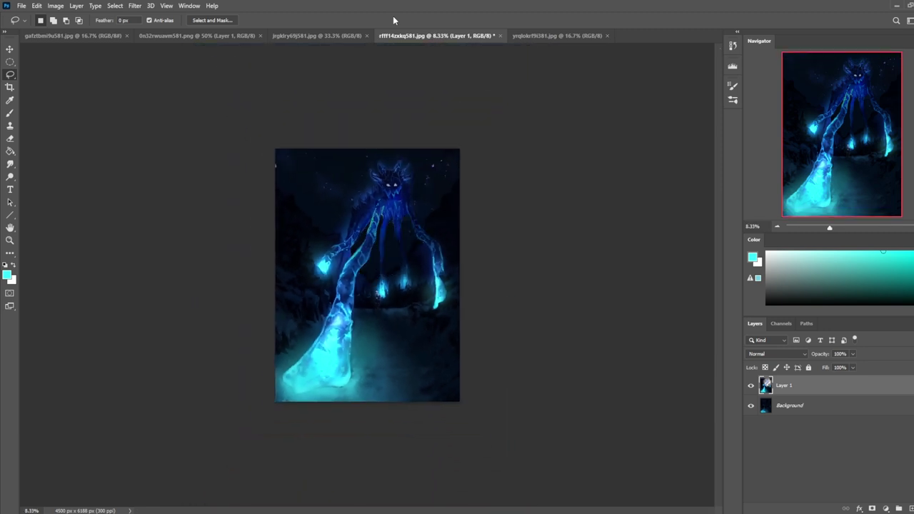
{"action": "key", "text": "ctrl+plus"}
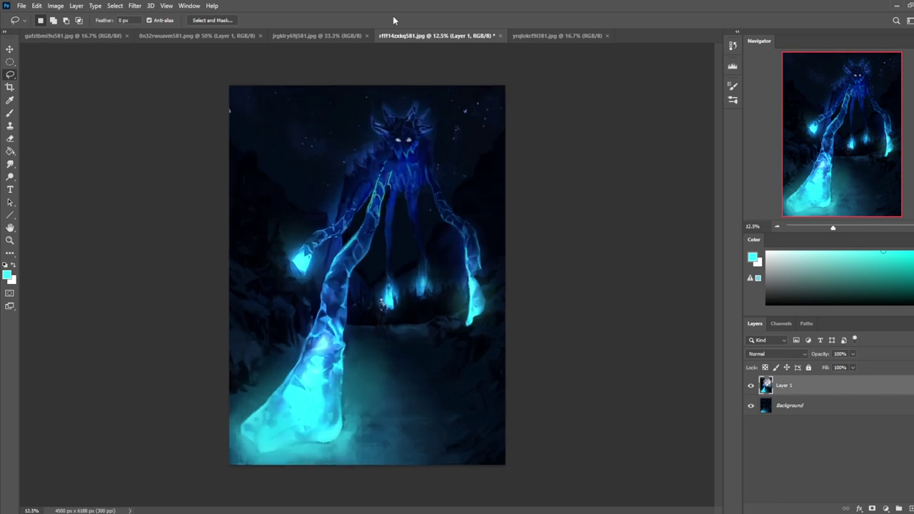
{"action": "key", "text": "ctrl+z"}
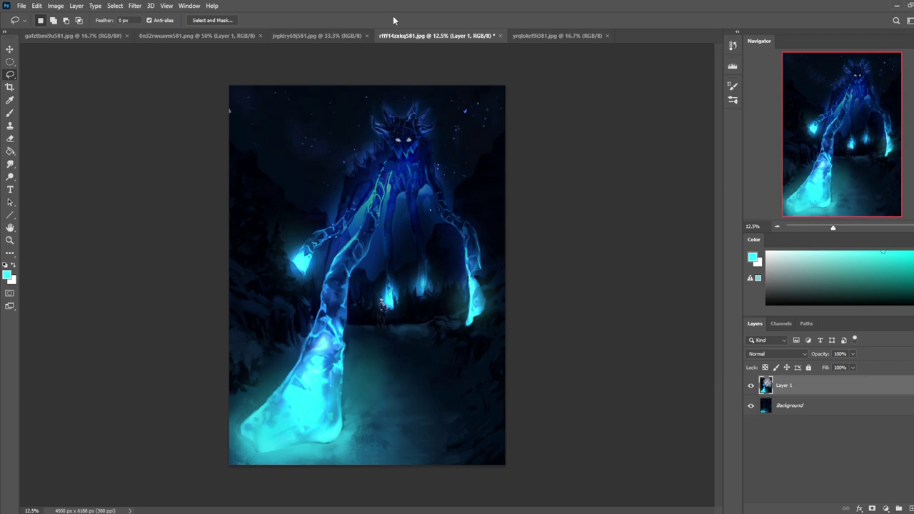
{"action": "key", "text": "ctrl+z"}
{"action": "key", "text": "e"}
{"action": "mouse_move", "coordinate": [431, 277]}
{"action": "left_mouse_down"}
{"action": "mouse_move", "coordinate": [434, 208]}
{"action": "mouse_move", "coordinate": [459, 182]}
{"action": "mouse_move", "coordinate": [360, 127]}
{"action": "left_mouse_up"}
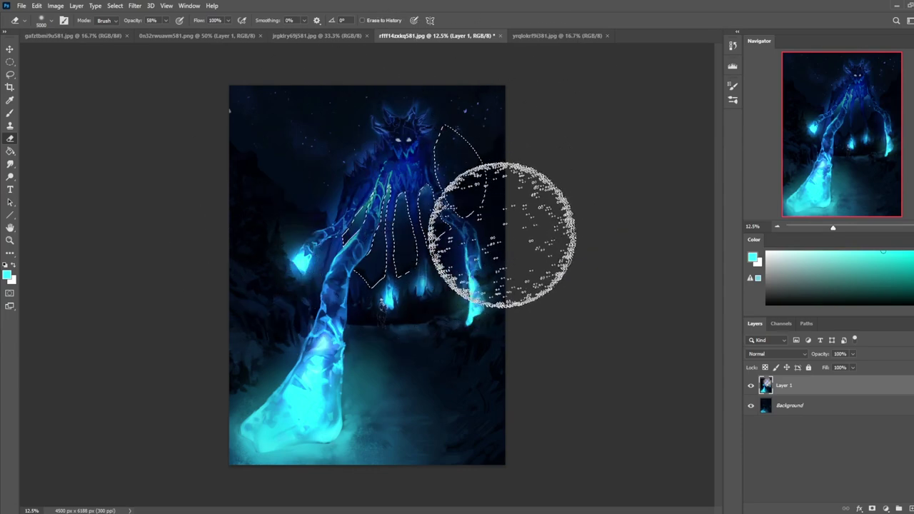
Add the sky beside the giant's other shoulder to the selection and reduce the eraser size to 2100 px for erasing there.
{"action": "key", "text": "l"}
{"action": "mouse_move", "coordinate": [346, 198]}
{"action": "left_mouse_down"}
{"action": "mouse_move", "coordinate": [349, 185]}
{"action": "mouse_move", "coordinate": [333, 228]}
{"action": "mouse_move", "coordinate": [310, 204]}
{"action": "mouse_move", "coordinate": [340, 187]}
{"action": "left_mouse_up"}
{"action": "mouse_move", "coordinate": [339, 221]}
{"action": "left_mouse_down"}
{"action": "mouse_move", "coordinate": [340, 207]}
{"action": "mouse_move", "coordinate": [336, 222]}
{"action": "left_mouse_up"}
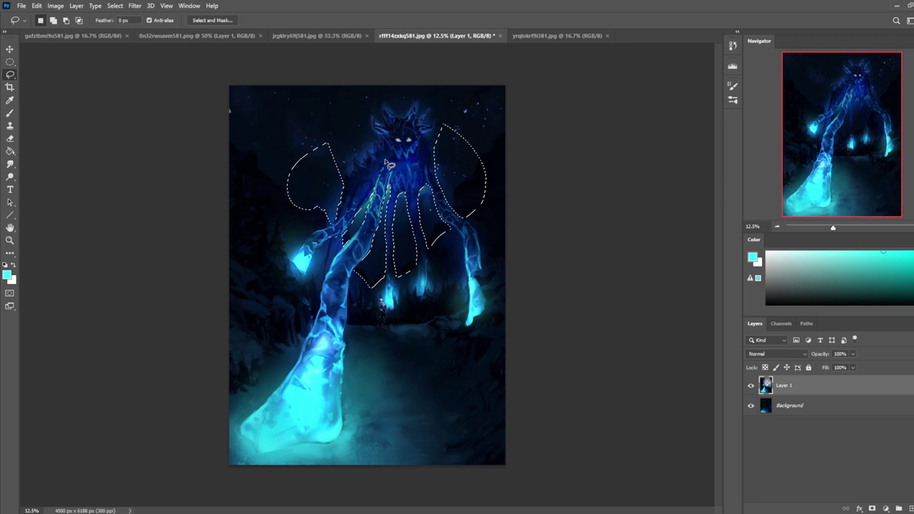
{"action": "key", "text": "alt"}
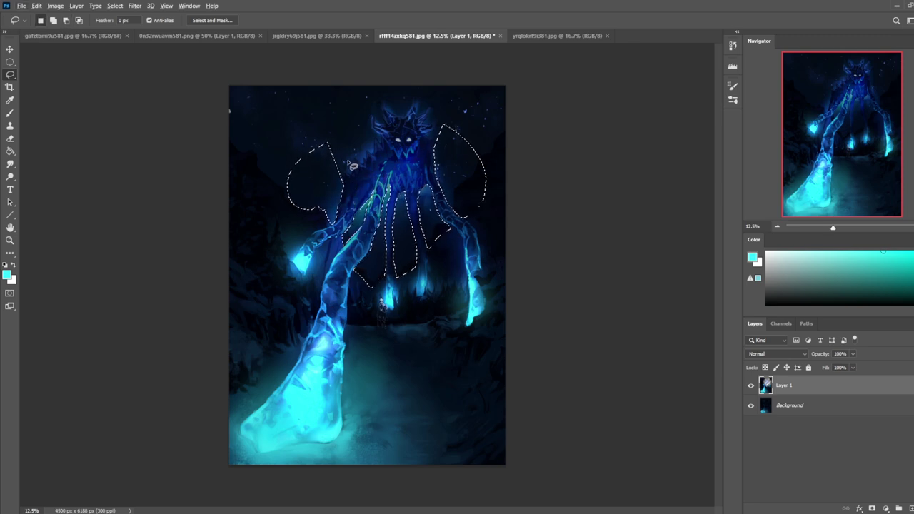
{"action": "key", "text": "e"}
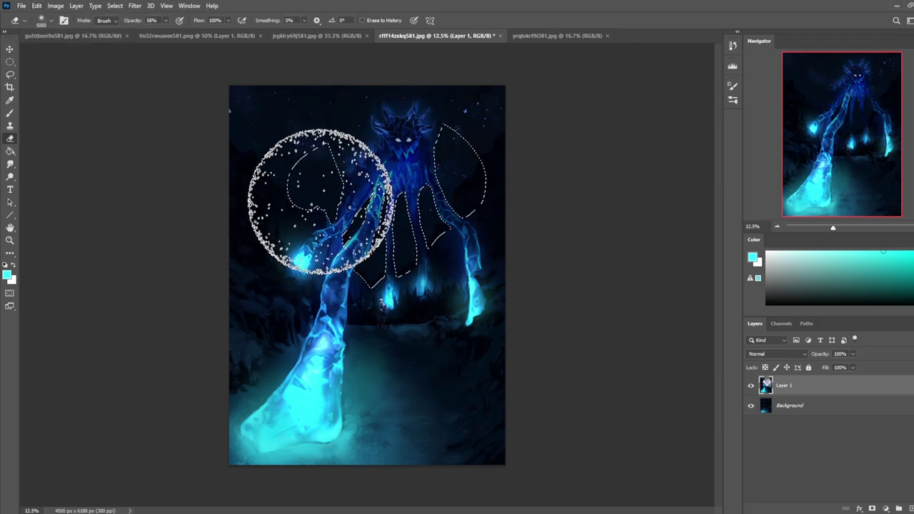
{"action": "key", "text": "["}
{"action": "key", "text": "["}
{"action": "key", "text": "["}
{"action": "key", "text": "["}
{"action": "key", "text": "["}
{"action": "key", "text": "["}
{"action": "key", "text": "["}
{"action": "key", "text": "["}
{"action": "key", "text": "["}
{"action": "key", "text": "["}
{"action": "key", "text": "["}
{"action": "key", "text": "["}
{"action": "key", "text": "["}
{"action": "key", "text": "["}
{"action": "key", "text": "["}
{"action": "key", "text": "["}
{"action": "key", "text": "["}
{"action": "key", "text": "["}
{"action": "key", "text": "["}
{"action": "key", "text": "["}
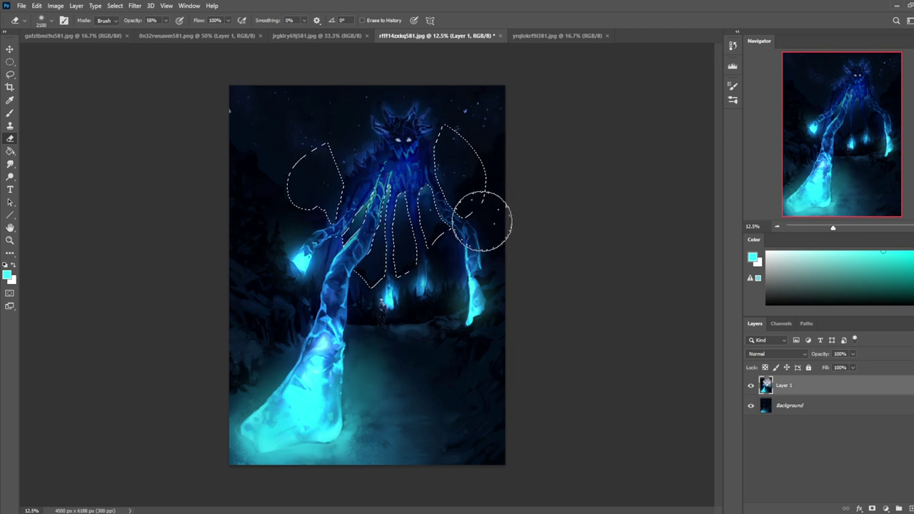
Invert the selection to protect the background gaps and sample deep blue from the giant's leg for the 17% opacity brush.
{"action": "right_click", "coordinate": [443, 249]}
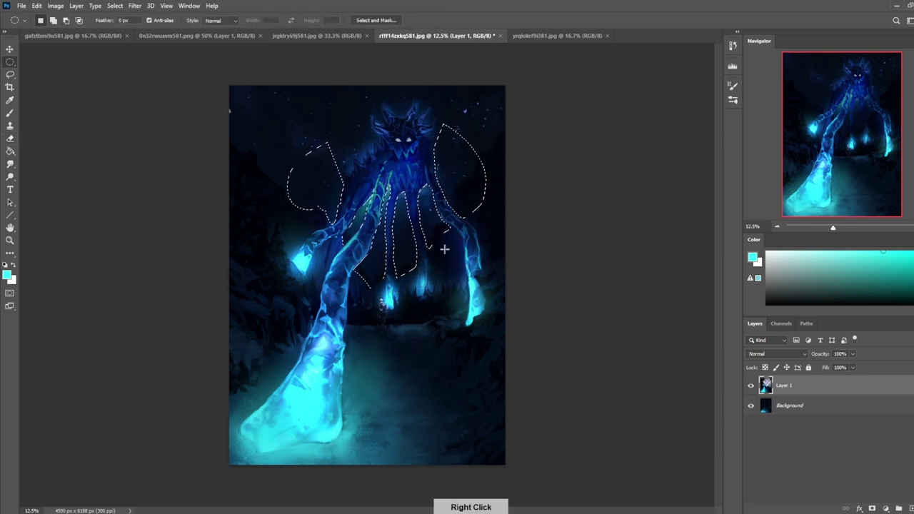
{"action": "left_click", "coordinate": [471, 262]}
{"action": "key", "text": "b"}
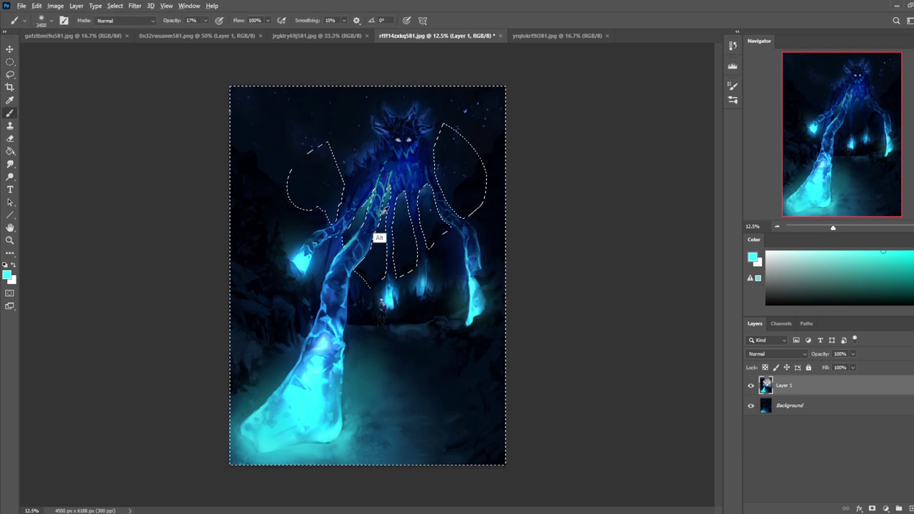
{"action": "left_click", "coordinate": [388, 213], "text": "alt"}
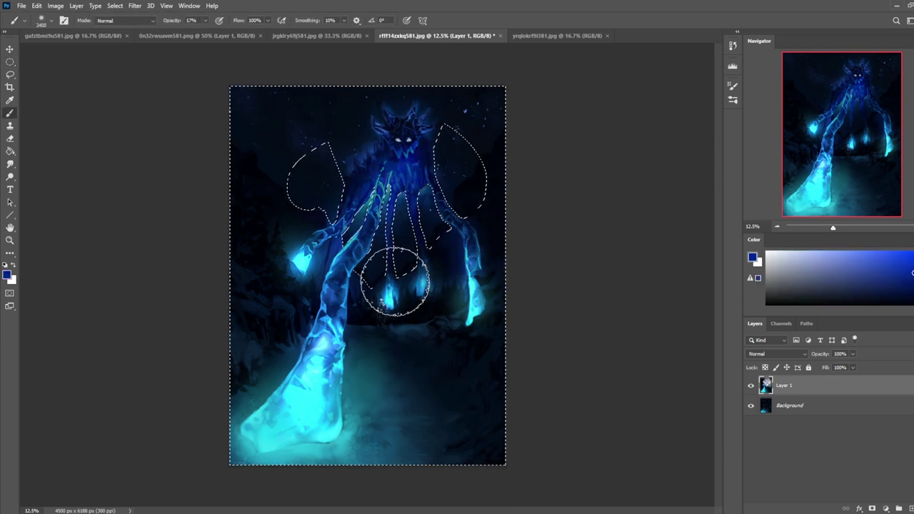
Paint cyan sampled from a distant foot along the distant legs with an 1100 px brush, and dodge the feet's highlights at 72% exposure.
{"action": "left_click", "coordinate": [388, 298], "text": "alt"}
{"action": "key", "text": "bracketleft"}
{"action": "key", "text": "bracketleft"}
{"action": "key", "text": "bracketleft"}
{"action": "key", "text": "bracketleft"}
{"action": "key", "text": "bracketleft"}
{"action": "key", "text": "bracketleft"}
{"action": "key", "text": "bracketleft"}
{"action": "key", "text": "bracketleft"}
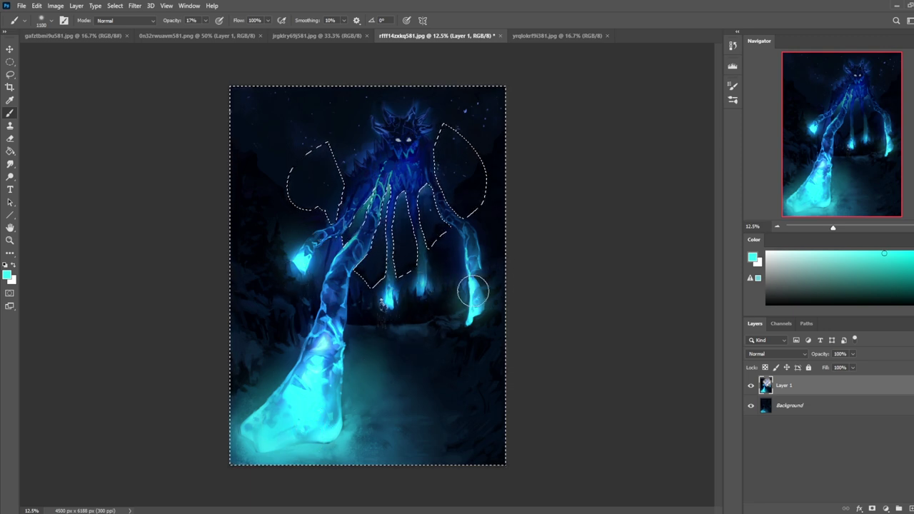
{"action": "left_click", "coordinate": [10, 176]}
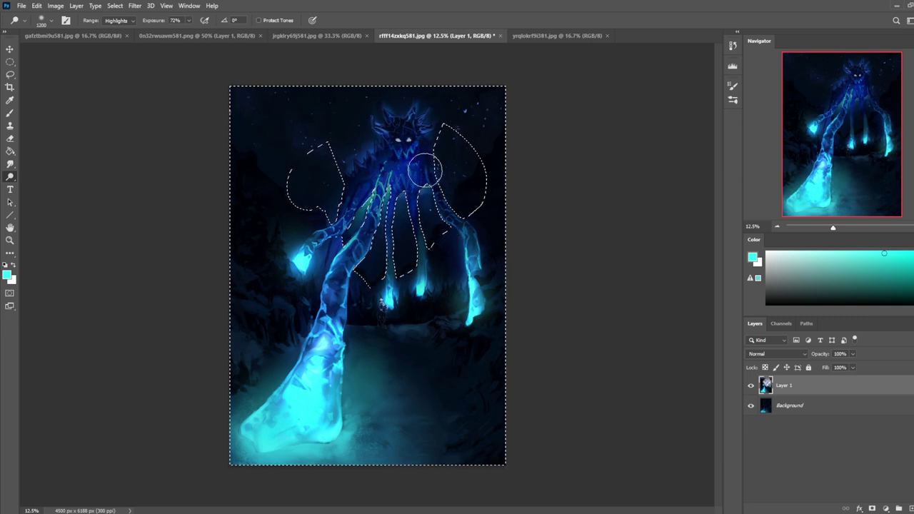
Invert the selection back to the background gaps, hide its outline, and darken the gaps with sampled dark navy at 17% opacity.
{"action": "key", "text": "m"}
{"action": "right_click", "coordinate": [541, 198]}
{"action": "left_click", "coordinate": [557, 212]}
{"action": "key", "text": "ctrl+d"}
{"action": "key", "text": "b"}
{"action": "left_click", "coordinate": [428, 200], "text": "alt"}
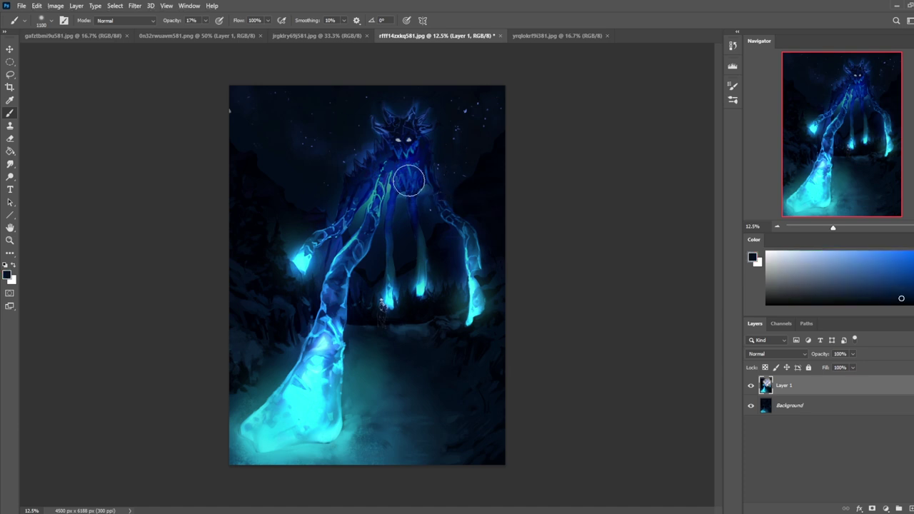
{"action": "key", "text": "e"}
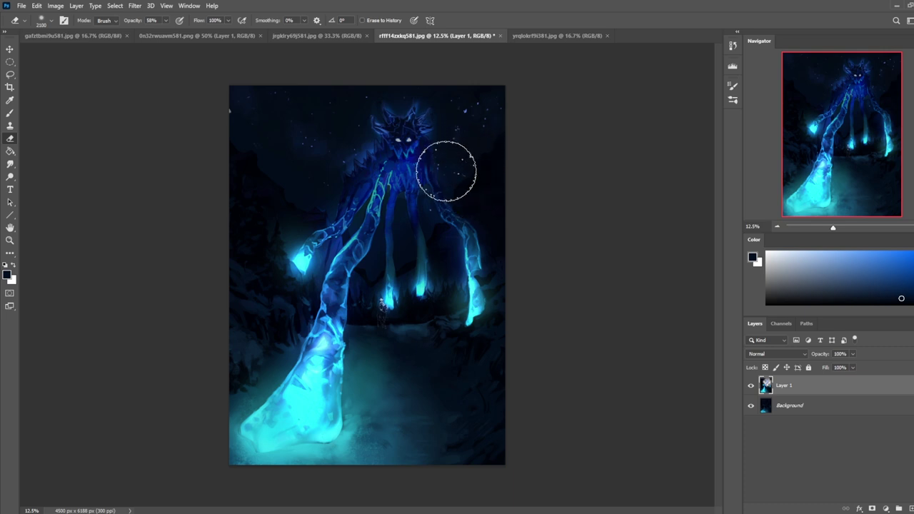
Invert the selection and subtract the sky around the giant's back spikes and the tops of its horns with the Lasso.
{"action": "key", "text": "m"}
{"action": "right_click", "coordinate": [448, 179]}
{"action": "left_click", "coordinate": [473, 193]}
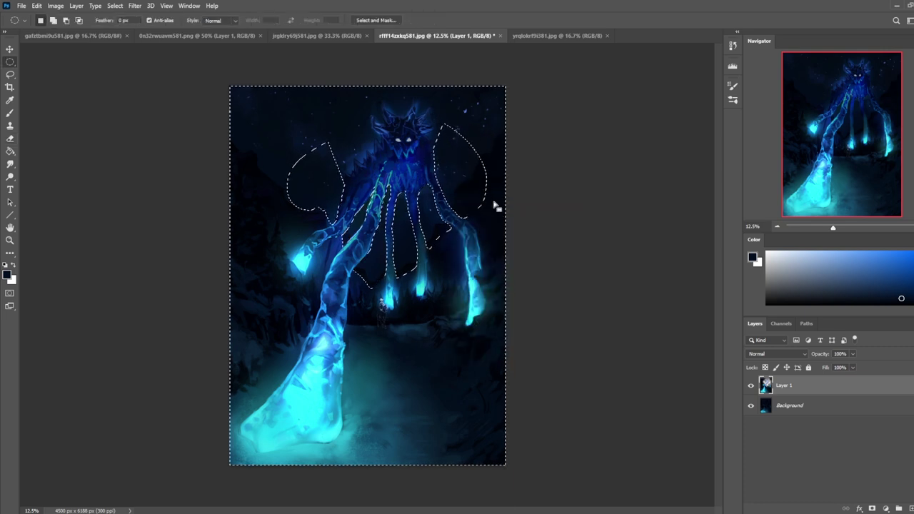
{"action": "key", "text": "l"}
{"action": "key", "text": "alt"}
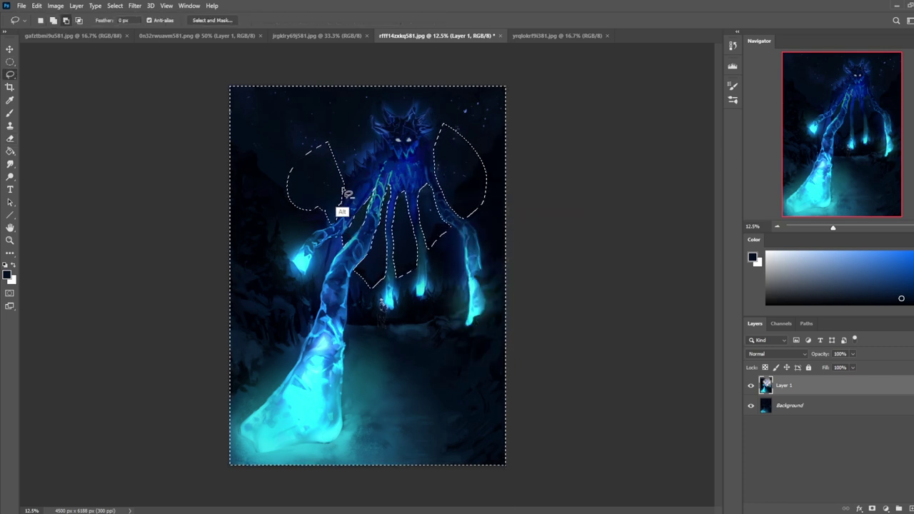
{"action": "mouse_move", "coordinate": [355, 164]}
{"action": "left_mouse_down"}
{"action": "mouse_move", "coordinate": [300, 132]}
{"action": "mouse_move", "coordinate": [335, 125]}
{"action": "mouse_move", "coordinate": [364, 161]}
{"action": "mouse_move", "coordinate": [348, 102]}
{"action": "mouse_move", "coordinate": [308, 156]}
{"action": "left_mouse_up"}
{"action": "mouse_move", "coordinate": [379, 123]}
{"action": "left_mouse_down"}
{"action": "mouse_move", "coordinate": [382, 101]}
{"action": "mouse_move", "coordinate": [285, 91]}
{"action": "mouse_move", "coordinate": [402, 118]}
{"action": "mouse_move", "coordinate": [421, 81]}
{"action": "mouse_move", "coordinate": [292, 80]}
{"action": "left_mouse_up"}
{"action": "mouse_move", "coordinate": [417, 102]}
{"action": "left_mouse_down"}
{"action": "mouse_move", "coordinate": [436, 107]}
{"action": "mouse_move", "coordinate": [449, 85]}
{"action": "mouse_move", "coordinate": [431, 116]}
{"action": "mouse_move", "coordinate": [440, 109]}
{"action": "left_mouse_up"}
{"action": "left_click_drag", "start_coordinate": [464, 68], "coordinate": [463, 71]}
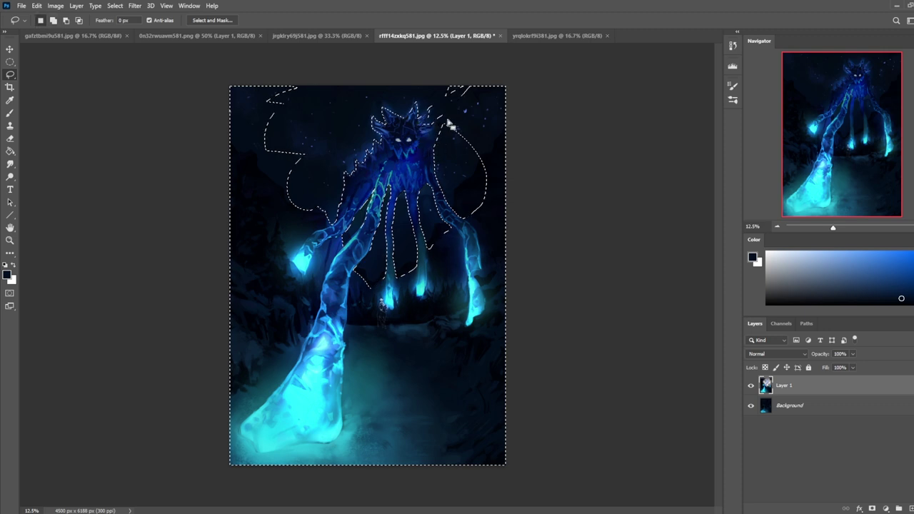
Subtract the remaining sky beside the giant's head and above both mountain ridges from the selection.
{"action": "key", "text": "alt"}
{"action": "mouse_move", "coordinate": [429, 140]}
{"action": "left_mouse_down"}
{"action": "mouse_move", "coordinate": [502, 94]}
{"action": "mouse_move", "coordinate": [445, 44]}
{"action": "left_mouse_up"}
{"action": "mouse_move", "coordinate": [476, 111]}
{"action": "left_mouse_down"}
{"action": "mouse_move", "coordinate": [472, 126]}
{"action": "mouse_move", "coordinate": [506, 45]}
{"action": "left_mouse_up"}
{"action": "mouse_move", "coordinate": [332, 220]}
{"action": "left_mouse_down"}
{"action": "mouse_move", "coordinate": [255, 163]}
{"action": "mouse_move", "coordinate": [218, 45]}
{"action": "mouse_move", "coordinate": [341, 44]}
{"action": "left_mouse_up"}
{"action": "left_click_drag", "start_coordinate": [516, 84], "coordinate": [517, 89]}
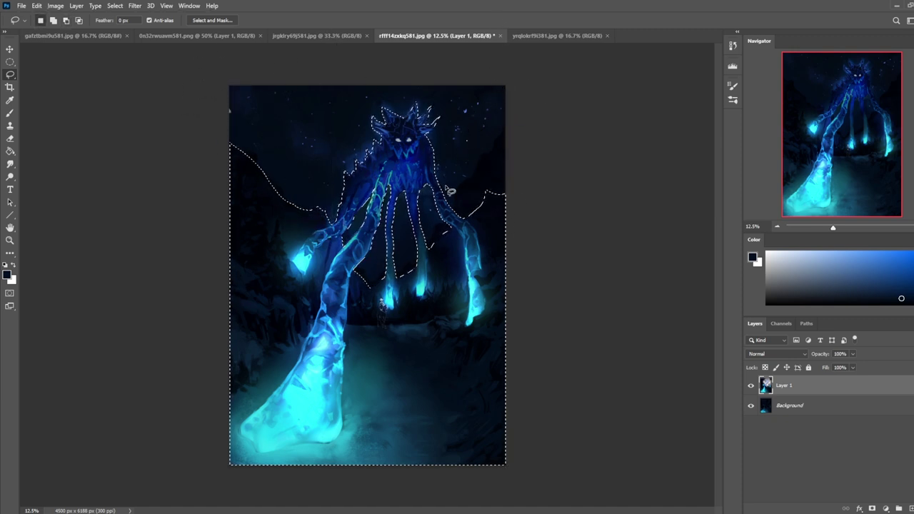
{"action": "key", "text": "m"}
{"action": "right_click", "coordinate": [479, 225]}
{"action": "left_click", "coordinate": [497, 227]}
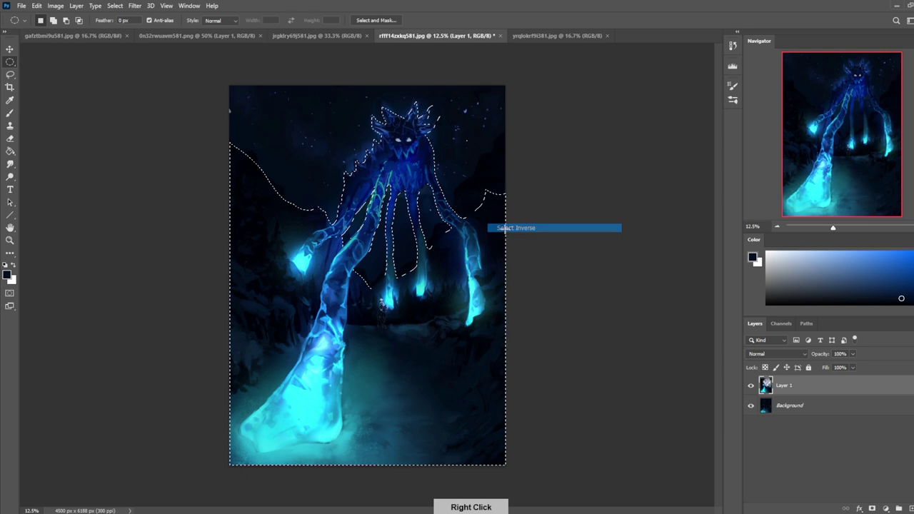
{"action": "right_click", "coordinate": [467, 179]}
{"action": "left_click", "coordinate": [496, 191]}
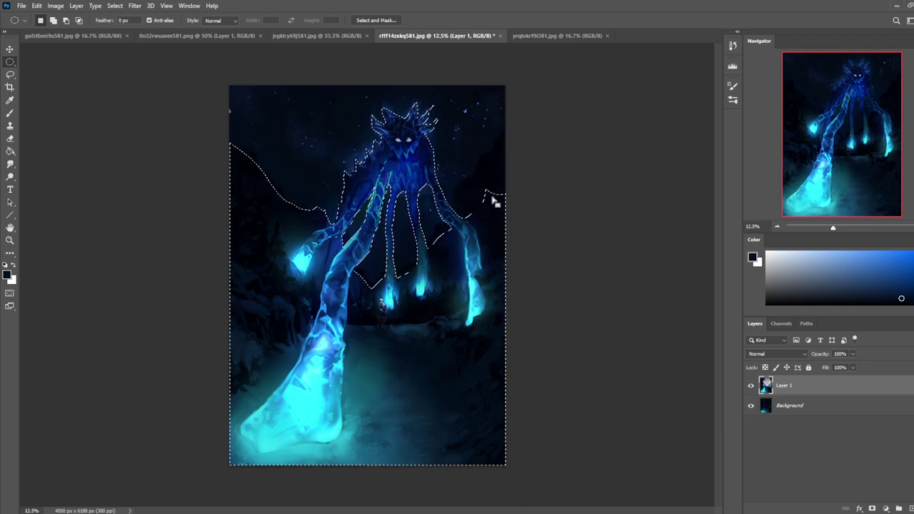
Hide the selection outline and paint cyan sampled from the glowing hand over the giant's head and upper body at 17% opacity.
{"action": "key", "text": "ctrl+d"}
{"action": "key", "text": "b"}
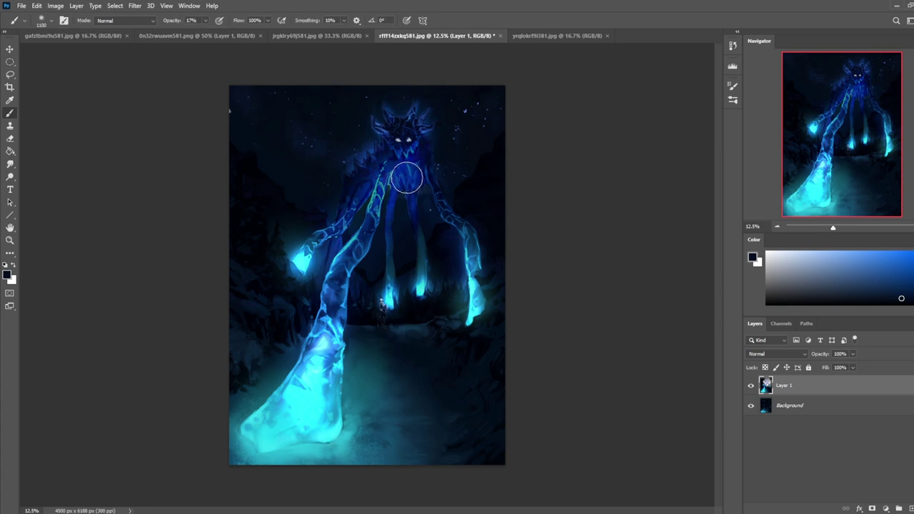
{"action": "key", "text": "]"}
{"action": "key", "text": "]"}
{"action": "key", "text": "]"}
{"action": "left_click", "coordinate": [302, 252], "text": "alt"}
{"action": "scroll", "coordinate": [388, 241], "scroll_direction": "down", "scroll_amount": 1}
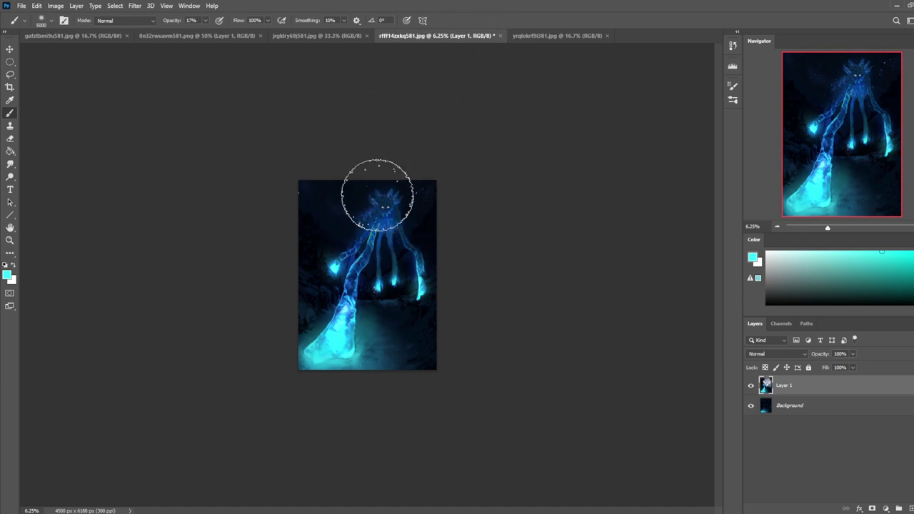
Burn the shadows around the giant with a 1900 px brush at 18% exposure.
{"action": "left_click", "coordinate": [10, 178]}
{"action": "right_click", "coordinate": [10, 178]}
{"action": "left_click", "coordinate": [40, 187]}
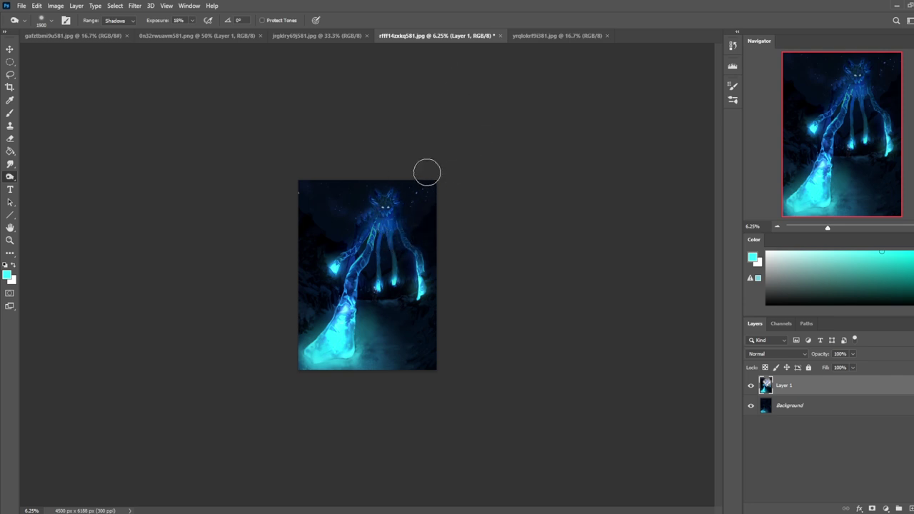
{"action": "key", "text": "ctrl"}
{"action": "key", "text": "m"}
{"action": "right_click", "coordinate": [422, 232]}
{"action": "left_click", "coordinate": [437, 236]}
Smudge the distant legs at 6% strength and flatten the image into a single background layer.
{"action": "left_click", "coordinate": [10, 164]}
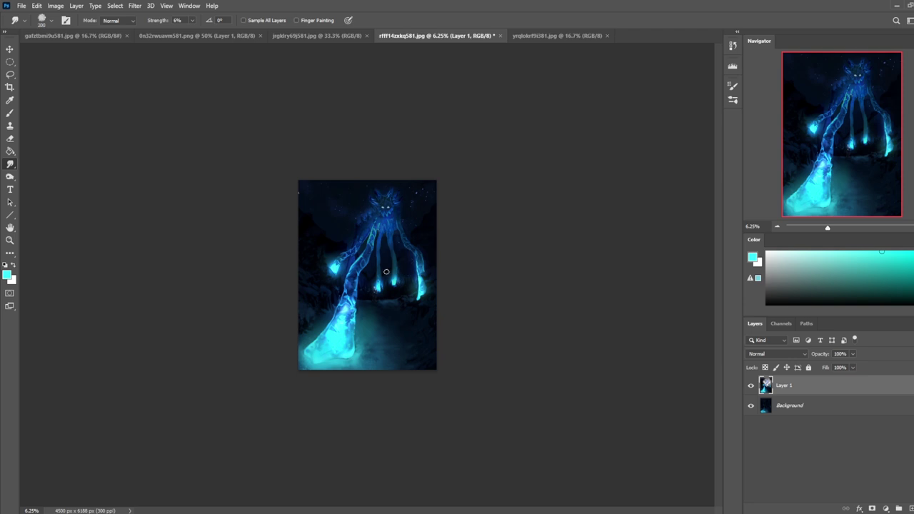
{"action": "right_click", "coordinate": [788, 392]}
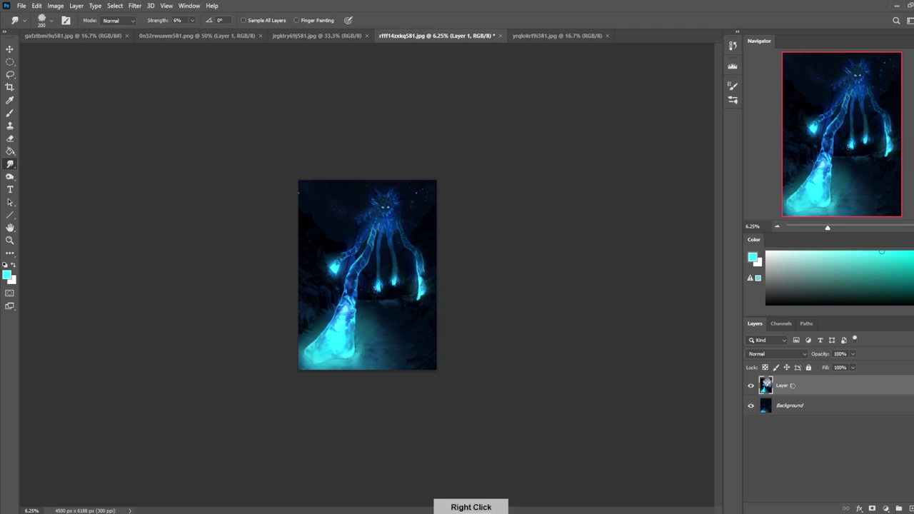
{"action": "right_click", "coordinate": [808, 388]}
{"action": "left_click", "coordinate": [564, 330]}
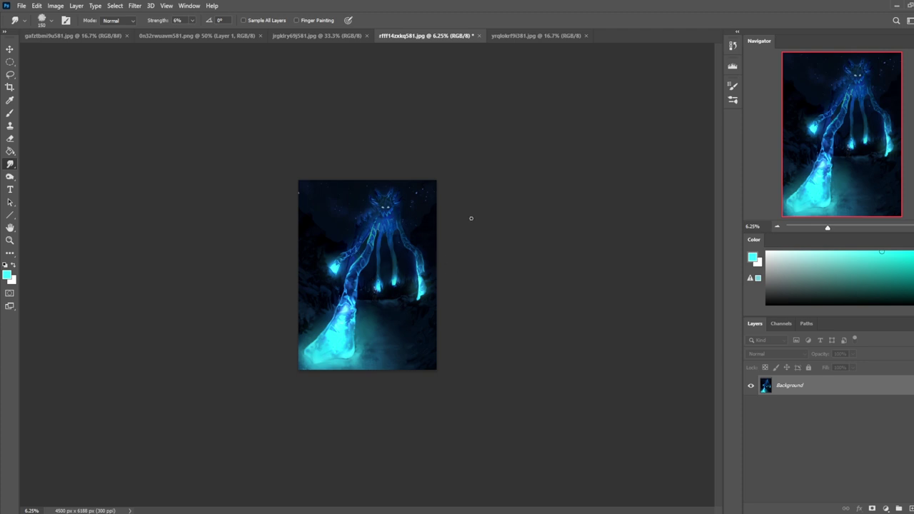
{"action": "key", "text": "l"}
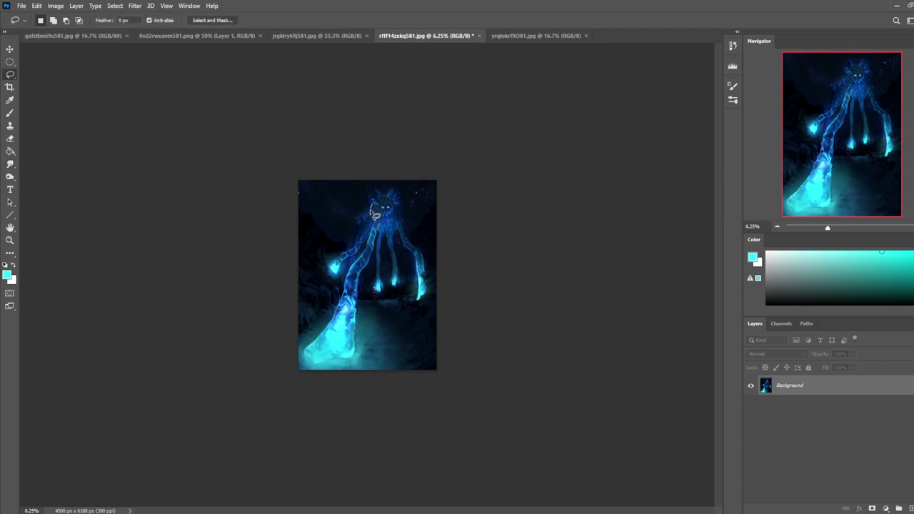
{"action": "mouse_move", "coordinate": [362, 223]}
{"action": "left_mouse_down"}
{"action": "mouse_move", "coordinate": [350, 206]}
{"action": "mouse_move", "coordinate": [366, 204]}
{"action": "left_mouse_up"}
{"action": "key", "text": "ctrl+d"}
Clear any remaining selection and smudge the giant's chest below the head at 6% strength.
{"action": "key", "text": "b"}
{"action": "left_click", "coordinate": [371, 196], "text": "alt"}
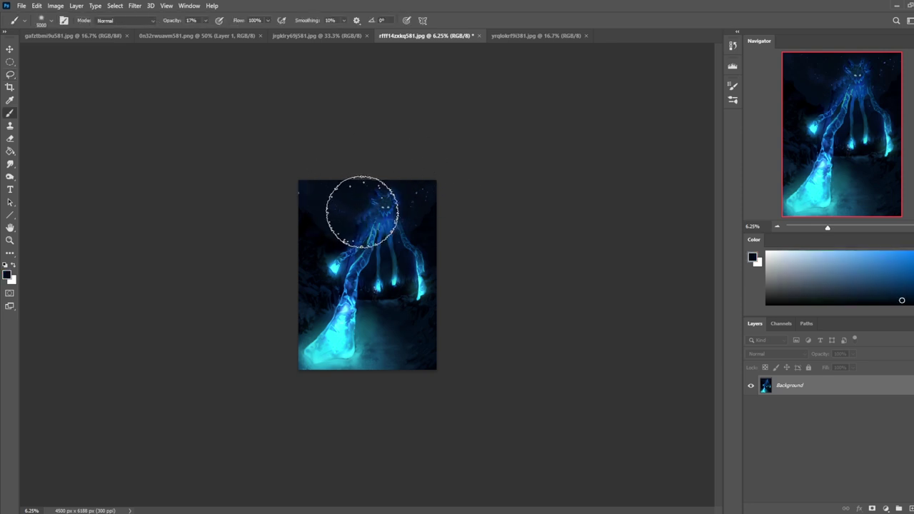
{"action": "key", "text": "m"}
{"action": "right_click", "coordinate": [397, 247]}
{"action": "left_click", "coordinate": [416, 253]}
{"action": "key", "text": "b"}
{"action": "left_click", "coordinate": [10, 164]}
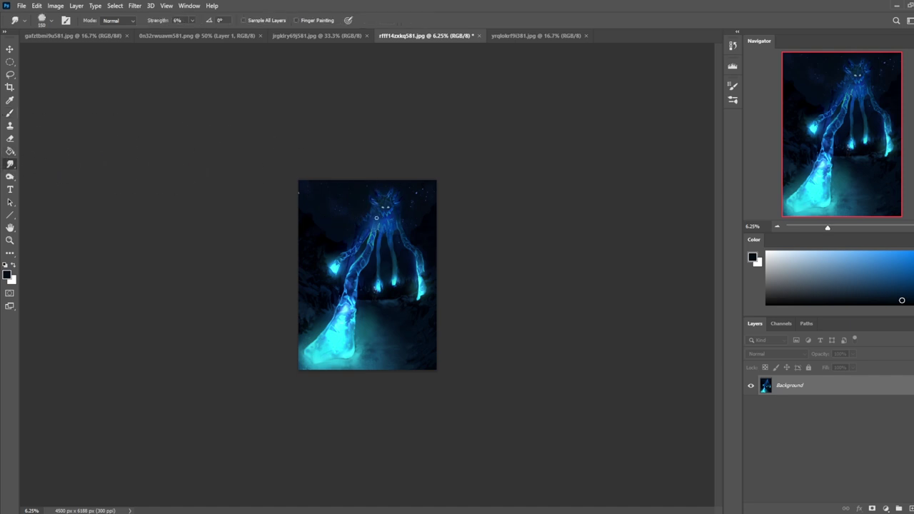
{"action": "left_click_drag", "start_coordinate": [373, 227], "coordinate": [374, 230]}
Paint over the giant's white eyes with blue sampled from the face, using a 400 px brush at 100% opacity.
{"action": "key", "text": "b"}
{"action": "left_click", "coordinate": [381, 228], "text": "alt"}
{"action": "key", "text": "bracketleft"}
{"action": "key", "text": "bracketleft"}
{"action": "key", "text": "bracketleft"}
{"action": "key", "text": "bracketleft"}
{"action": "key", "text": "bracketleft"}
{"action": "key", "text": "bracketleft"}
{"action": "key", "text": "bracketleft"}
{"action": "key", "text": "bracketleft"}
{"action": "key", "text": "bracketleft"}
{"action": "key", "text": "bracketleft"}
{"action": "key", "text": "bracketleft"}
{"action": "key", "text": "bracketleft"}
{"action": "key", "text": "bracketleft"}
{"action": "key", "text": "bracketleft"}
{"action": "key", "text": "bracketleft"}
{"action": "key", "text": "bracketleft"}
{"action": "key", "text": "bracketleft"}
{"action": "key", "text": "bracketleft"}
{"action": "key", "text": "bracketleft"}
{"action": "key", "text": "bracketleft"}
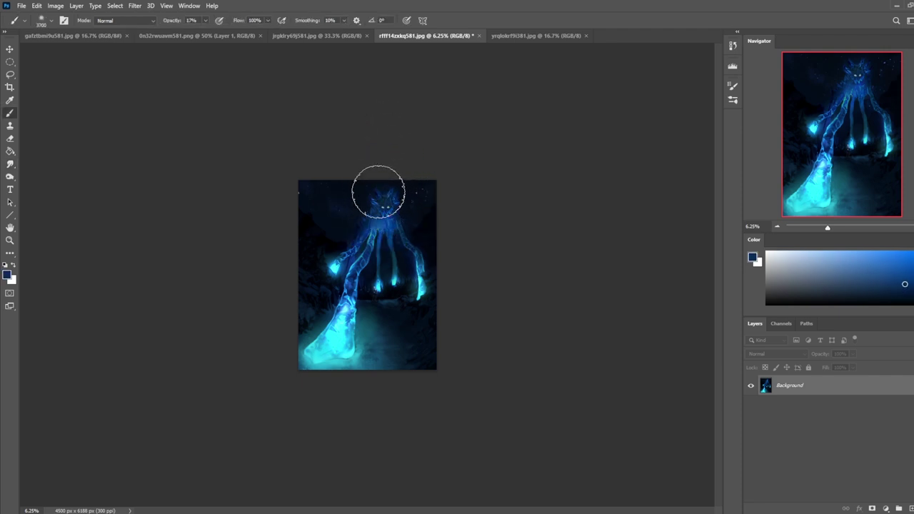
{"action": "key", "text": "ctrl+plus"}
{"action": "key", "text": "ctrl+plus"}
{"action": "key", "text": "ctrl+plus"}
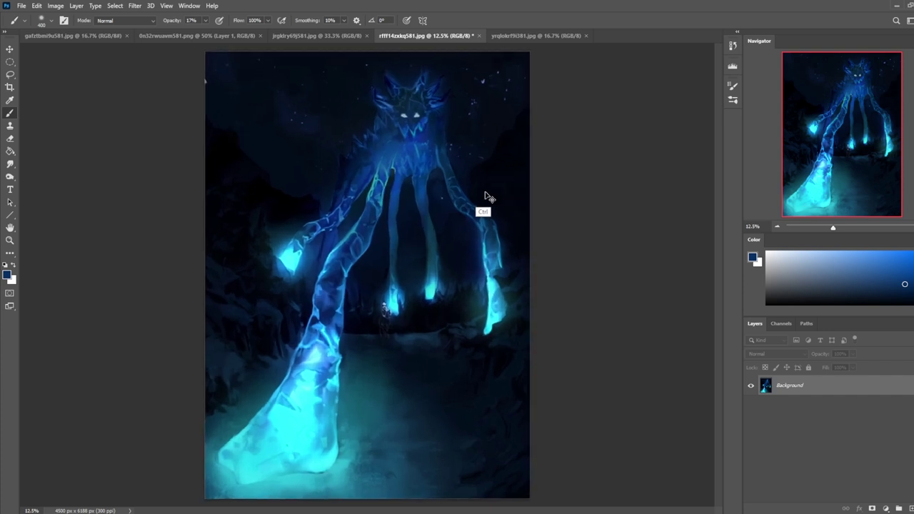
{"action": "left_click_drag", "start_coordinate": [439, 186], "coordinate": [417, 279]}
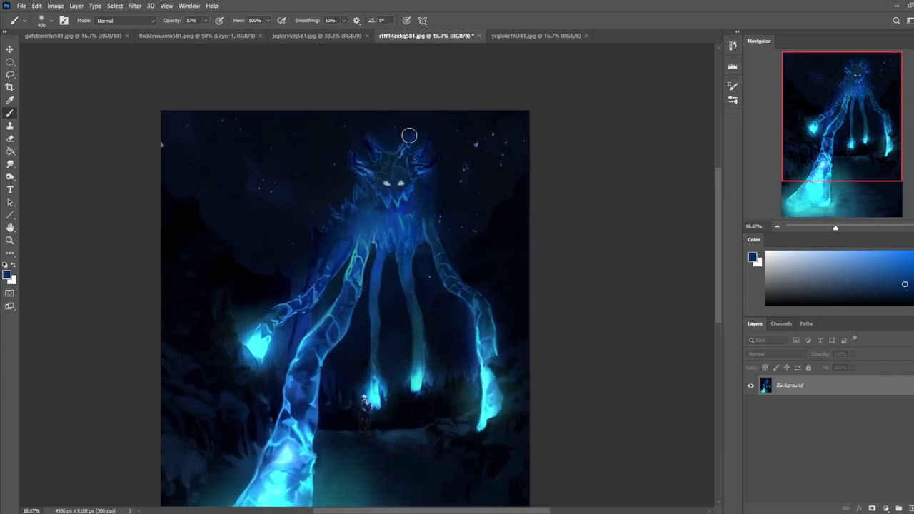
{"action": "left_click", "coordinate": [403, 203], "text": "alt"}
{"action": "left_click", "coordinate": [206, 20]}
{"action": "left_click_drag", "start_coordinate": [209, 31], "coordinate": [274, 35]}
{"action": "left_click", "coordinate": [403, 176], "text": "alt"}
{"action": "left_click", "coordinate": [402, 180]}
{"action": "left_click", "coordinate": [387, 184]}
Pick a bright saturated blue and paint new slit eyes on the giant with a small hard round brush.
{"action": "left_click_drag", "start_coordinate": [868, 260], "coordinate": [912, 254]}
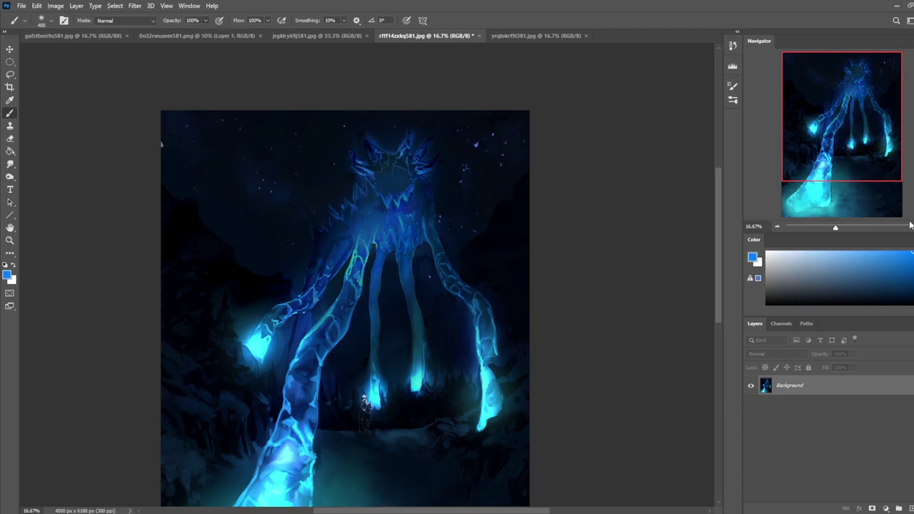
{"action": "right_click", "coordinate": [457, 207]}
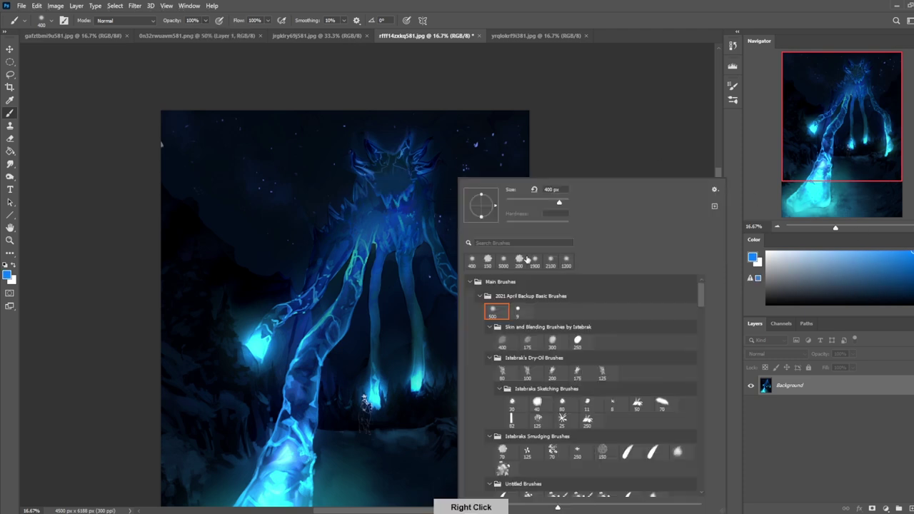
{"action": "left_click", "coordinate": [518, 311]}
{"action": "left_click", "coordinate": [587, 111]}
{"action": "key", "text": "bracketright"}
{"action": "key", "text": "bracketright"}
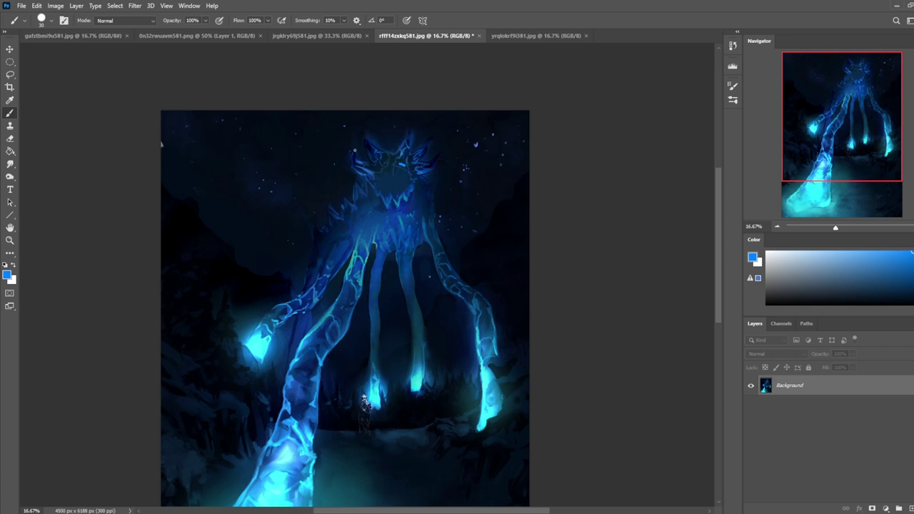
Draw sampled teal highlight lines at the top of the foreground leg, and trim the eyes with sampled face blue using a 50 px brush.
{"action": "left_click", "coordinate": [376, 240], "text": "alt"}
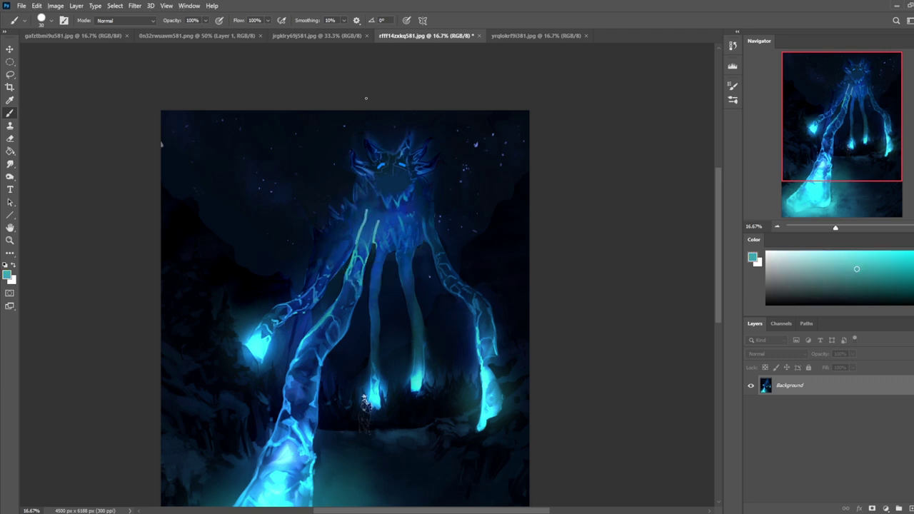
{"action": "left_click", "coordinate": [403, 187], "text": "alt"}
{"action": "right_click", "coordinate": [469, 197]}
{"action": "double_click", "coordinate": [534, 401]}
{"action": "left_click", "coordinate": [394, 194], "text": "alt"}
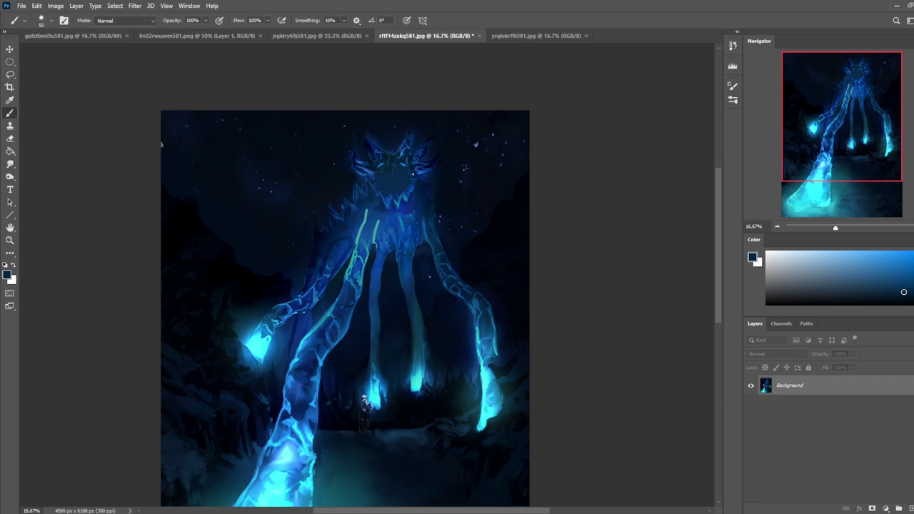
Soften the teal highlight lines at the chest by smudging at 6% strength, and sample the surrounding blue for the brush.
{"action": "scroll", "coordinate": [412, 173], "scroll_direction": "down", "scroll_amount": 2}
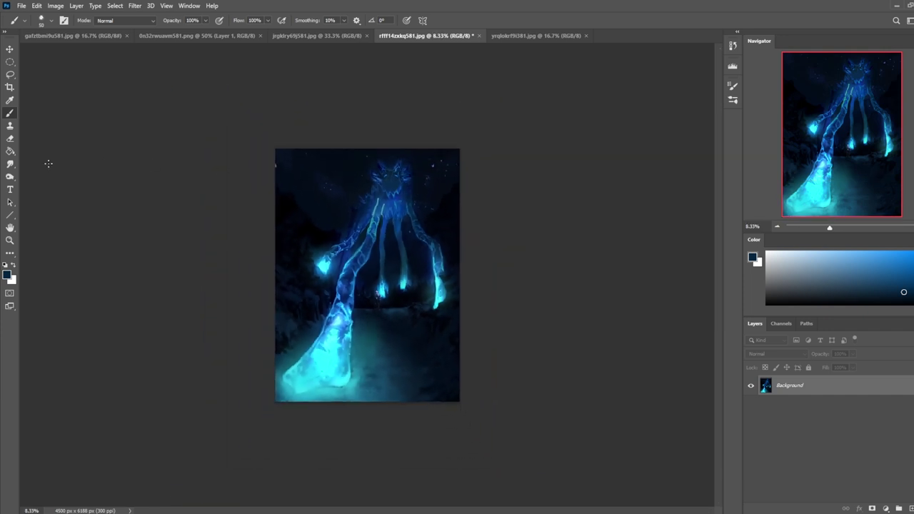
{"action": "key", "text": "r"}
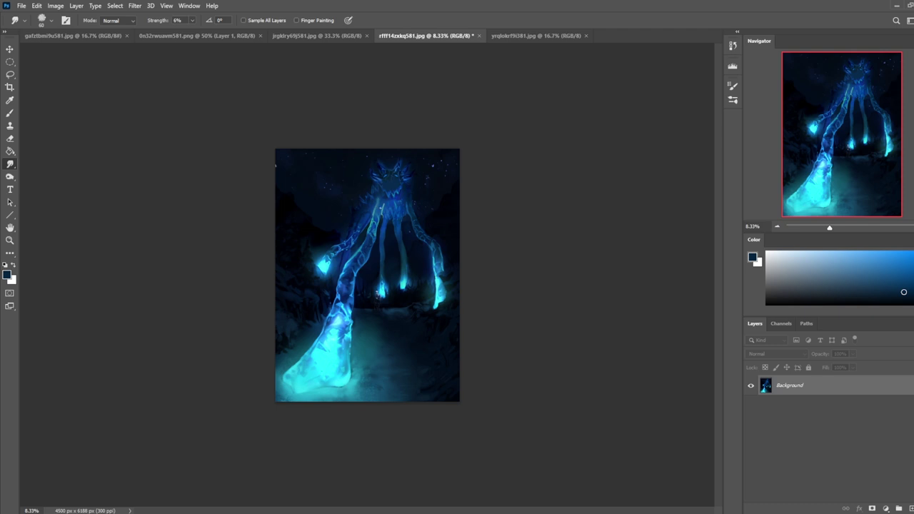
{"action": "key", "text": "ctrl"}
{"action": "key", "text": "b"}
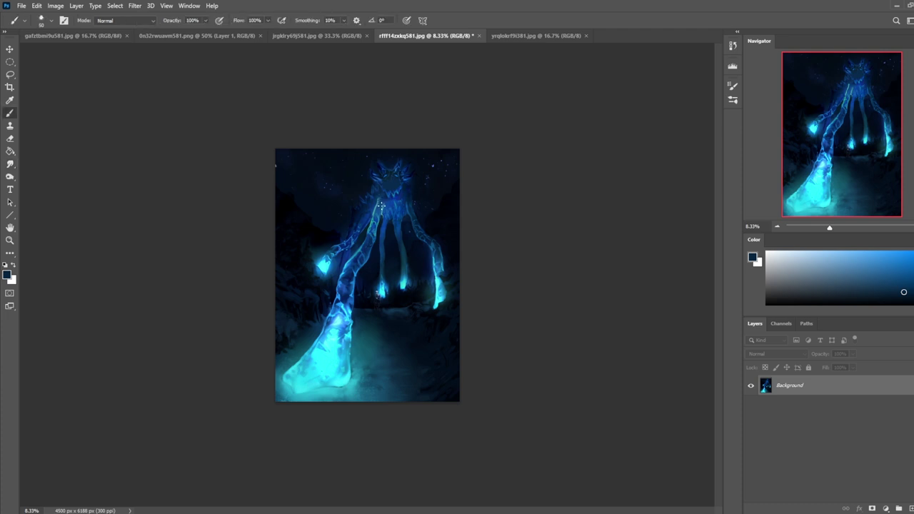
{"action": "left_click", "coordinate": [383, 205], "text": "alt"}
Dodge the highlights along the giant's two outer arms at 72% exposure with a brush of about 700 px.
{"action": "key", "text": "l"}
{"action": "left_click", "coordinate": [9, 177]}
{"action": "left_click", "coordinate": [35, 186]}
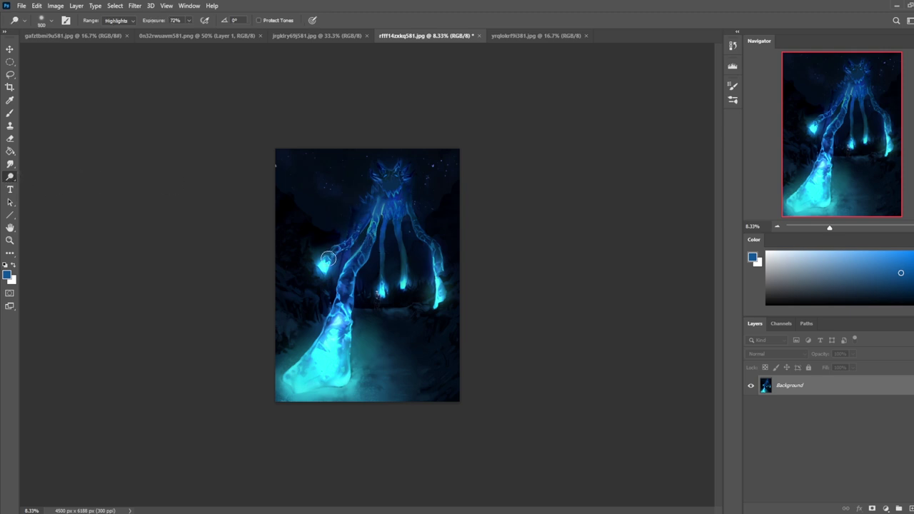
{"action": "left_click_drag", "start_coordinate": [360, 224], "coordinate": [325, 259]}
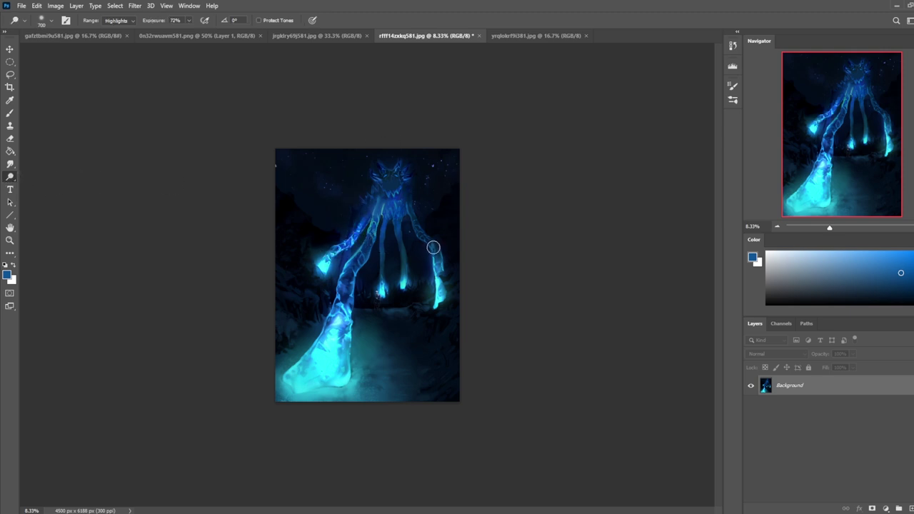
{"action": "mouse_move", "coordinate": [428, 244]}
{"action": "left_mouse_down"}
{"action": "mouse_move", "coordinate": [417, 208]}
{"action": "mouse_move", "coordinate": [424, 244]}
{"action": "left_mouse_up"}
{"action": "key", "text": "["}
{"action": "key", "text": "["}
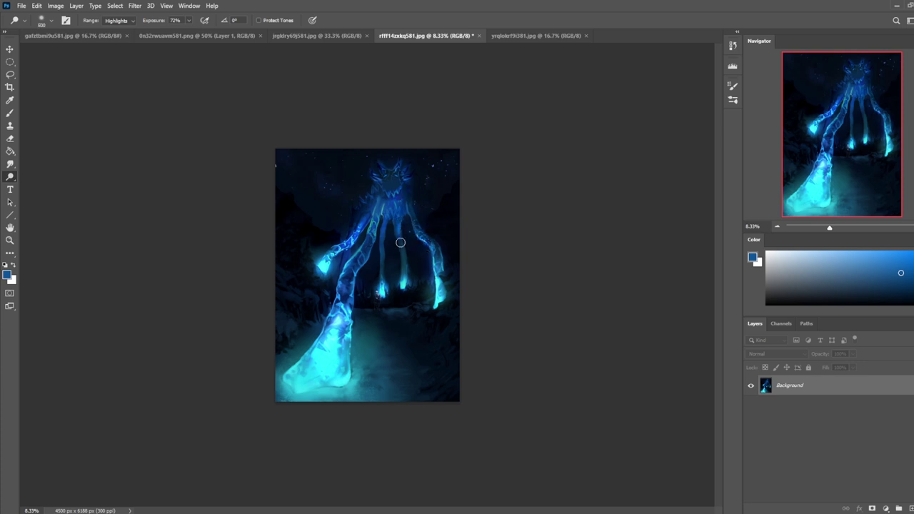
{"action": "left_click_drag", "start_coordinate": [401, 224], "coordinate": [403, 275]}
{"action": "key", "text": "ctrl+z"}
{"action": "key", "text": "ctrl+z"}
{"action": "left_click_drag", "start_coordinate": [405, 231], "coordinate": [398, 281]}
{"action": "key", "text": "ctrl+z"}
Dodge the highlights along the two thin distant legs at 27% exposure with a 500 px brush.
{"action": "left_click", "coordinate": [189, 20]}
{"action": "left_click_drag", "start_coordinate": [189, 32], "coordinate": [169, 31]}
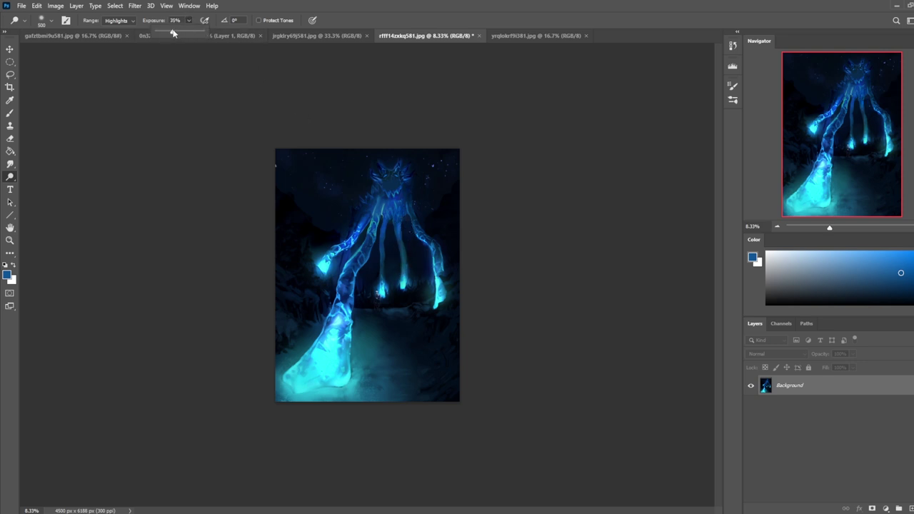
{"action": "mouse_move", "coordinate": [398, 231]}
{"action": "left_mouse_down"}
{"action": "mouse_move", "coordinate": [402, 285]}
{"action": "mouse_move", "coordinate": [404, 258]}
{"action": "left_mouse_up"}
{"action": "mouse_move", "coordinate": [384, 297]}
{"action": "left_mouse_down"}
{"action": "mouse_move", "coordinate": [384, 234]}
{"action": "mouse_move", "coordinate": [384, 286]}
{"action": "mouse_move", "coordinate": [381, 246]}
{"action": "left_mouse_up"}
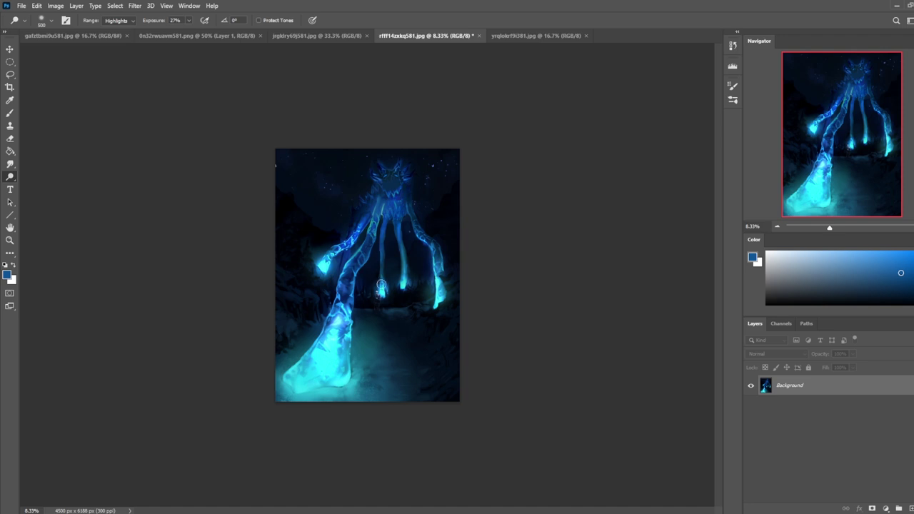
Undo the oversized brush strokes, reduce the brush to 100 px and sample dark blue from the distant leg nearest the foreground leg.
{"action": "key", "text": "b"}
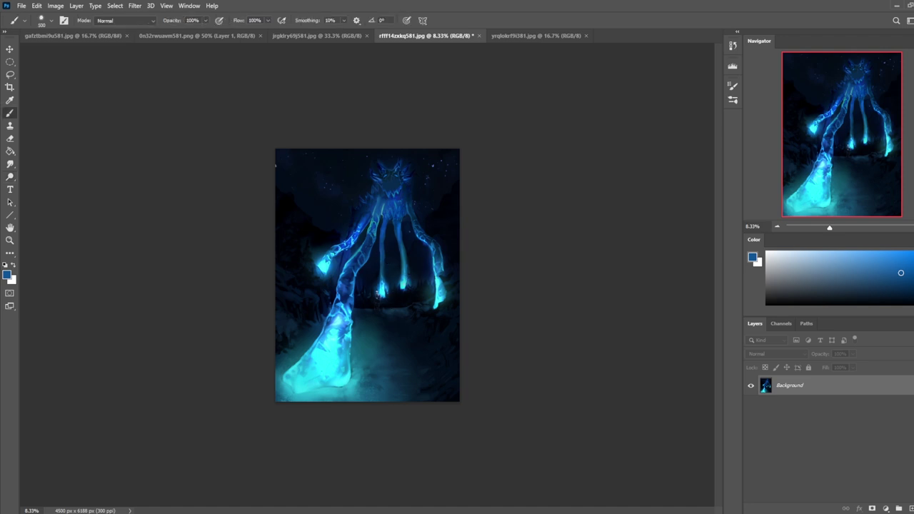
{"action": "left_click", "coordinate": [386, 270], "text": "alt"}
{"action": "key", "text": "ctrl+z"}
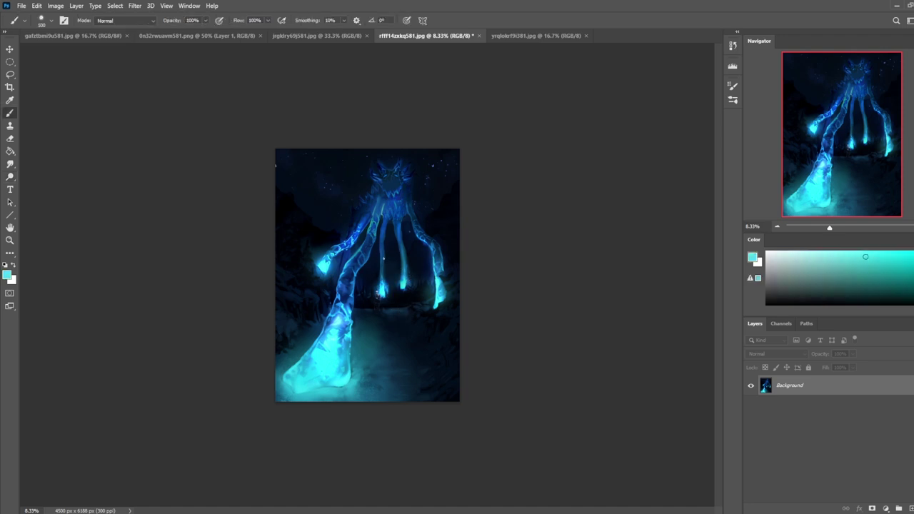
{"action": "key", "text": "bracketleft"}
{"action": "key", "text": "bracketleft"}
{"action": "key", "text": "bracketleft"}
{"action": "key", "text": "bracketleft"}
{"action": "key", "text": "bracketleft"}
{"action": "key", "text": "bracketleft"}
{"action": "key", "text": "bracketleft"}
{"action": "key", "text": "bracketleft"}
{"action": "key", "text": "ctrl+z"}
{"action": "left_click", "coordinate": [379, 265], "text": "alt"}
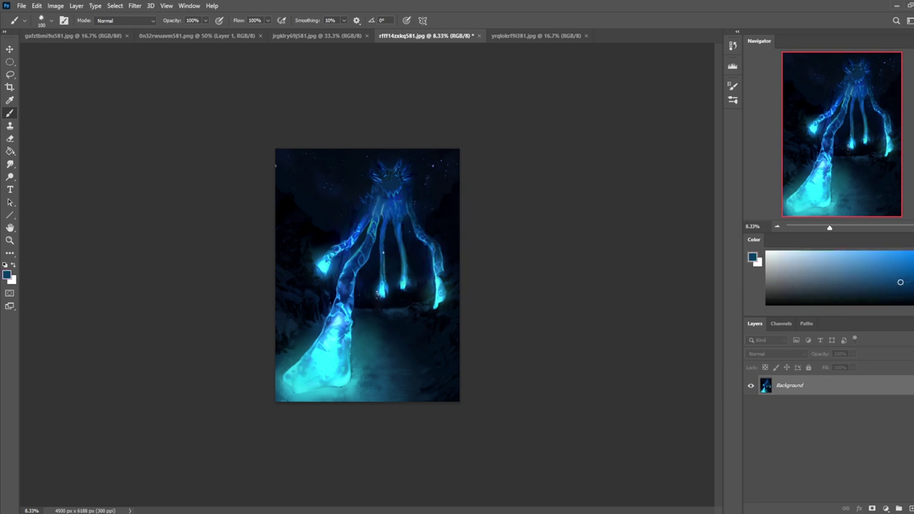
Refine the two distant legs and their glowing tips with alternately sampled teal and blue at 100% opacity.
{"action": "left_click", "coordinate": [404, 290], "text": "alt"}
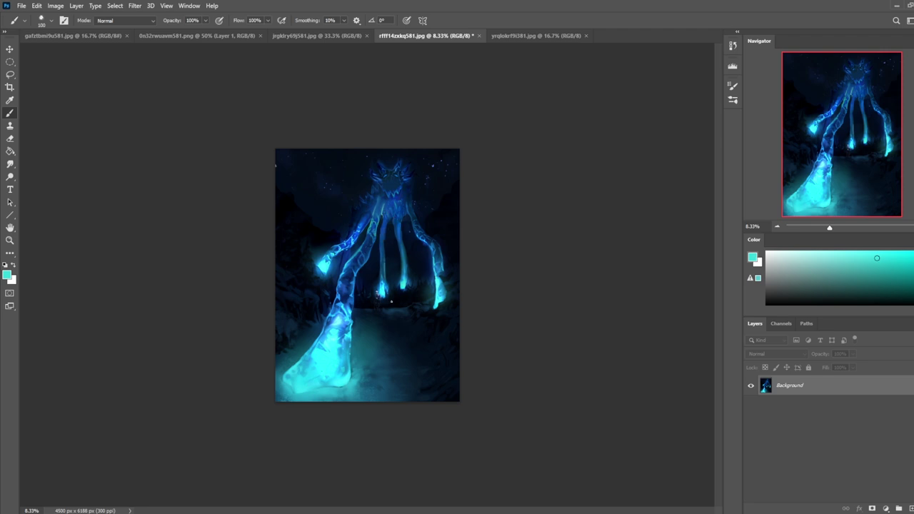
{"action": "left_click", "coordinate": [382, 283], "text": "alt"}
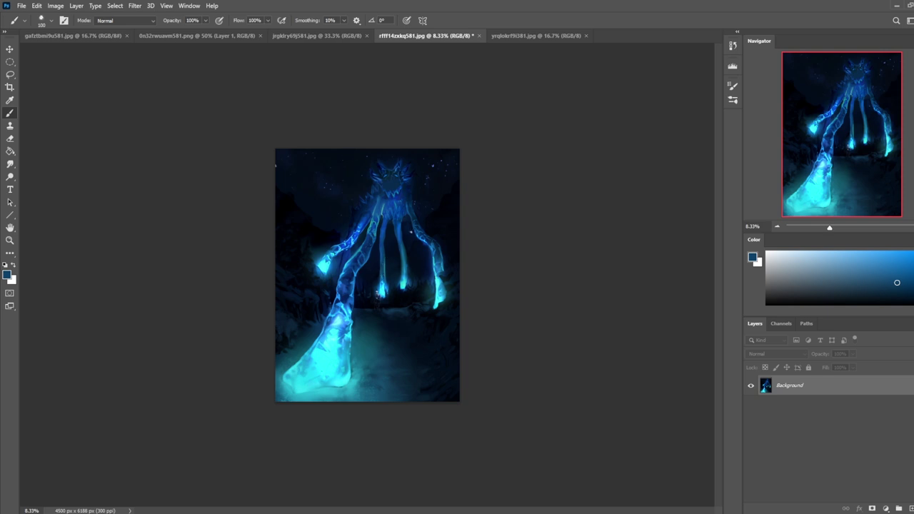
{"action": "left_click", "coordinate": [404, 265], "text": "alt"}
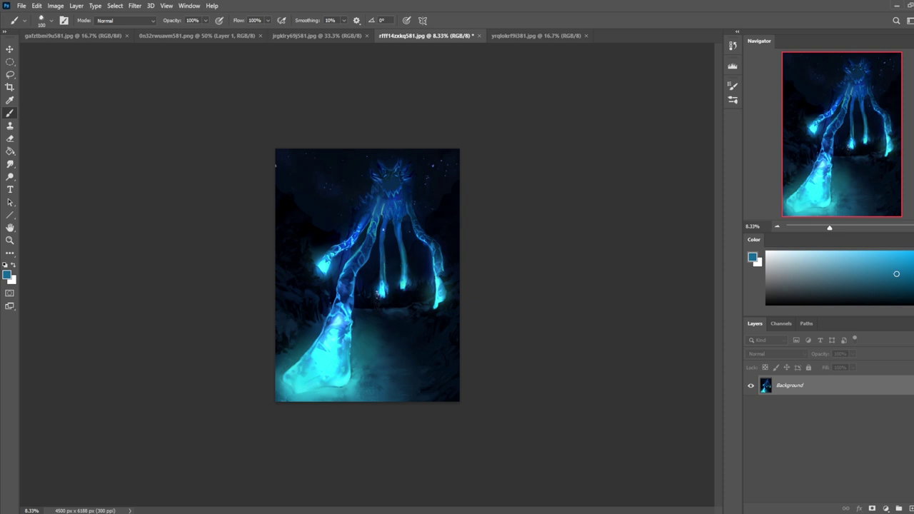
{"action": "left_click", "coordinate": [395, 274], "text": "alt"}
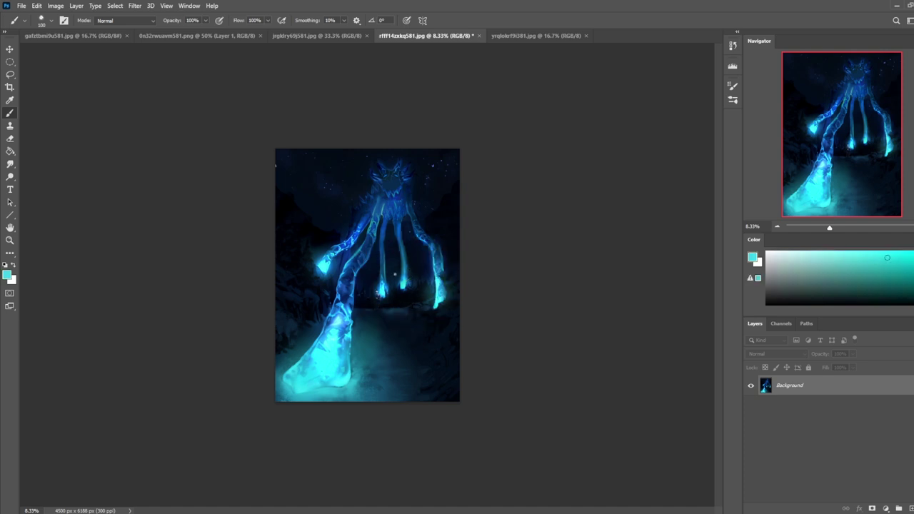
{"action": "left_click", "coordinate": [383, 256], "text": "alt"}
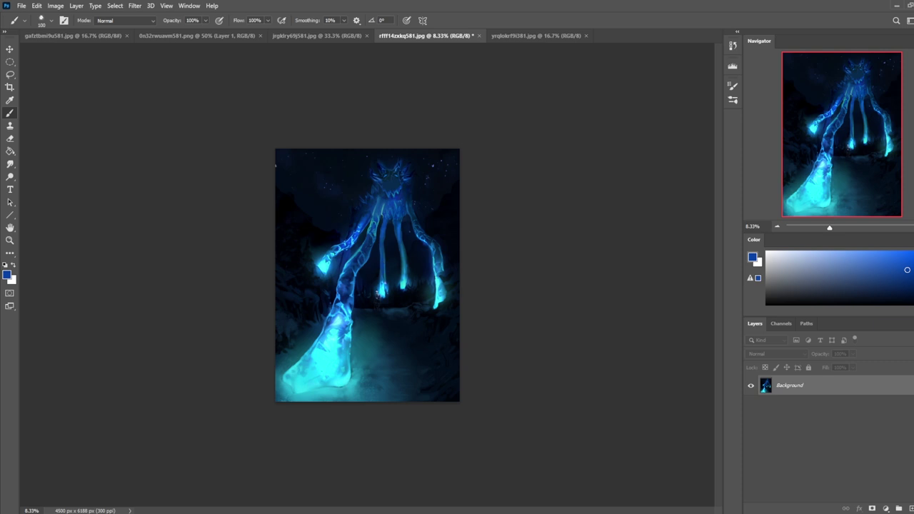
{"action": "left_click", "coordinate": [404, 309], "text": "alt"}
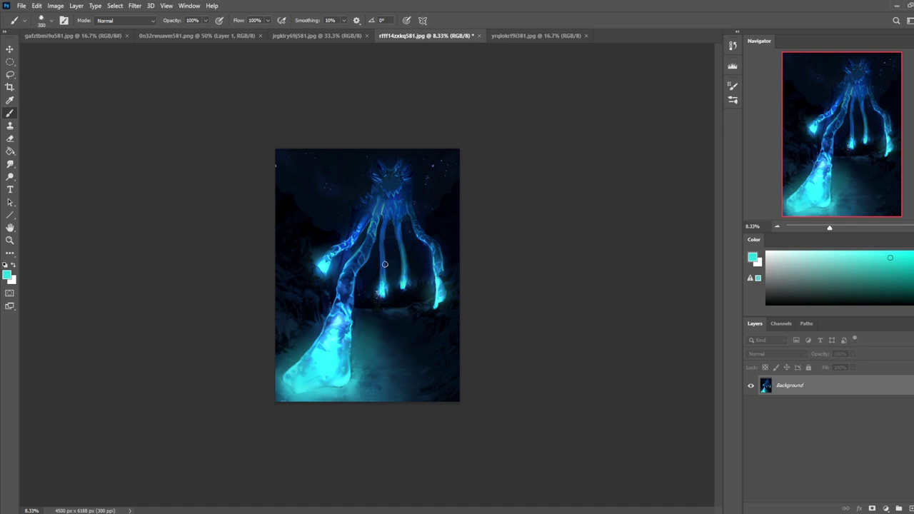
Dab teal beside the foreground leg with a 300 px brush at 55% opacity, and smudge the chest highlights at 6% strength.
{"action": "left_click", "coordinate": [207, 21]}
{"action": "left_click", "coordinate": [186, 33]}
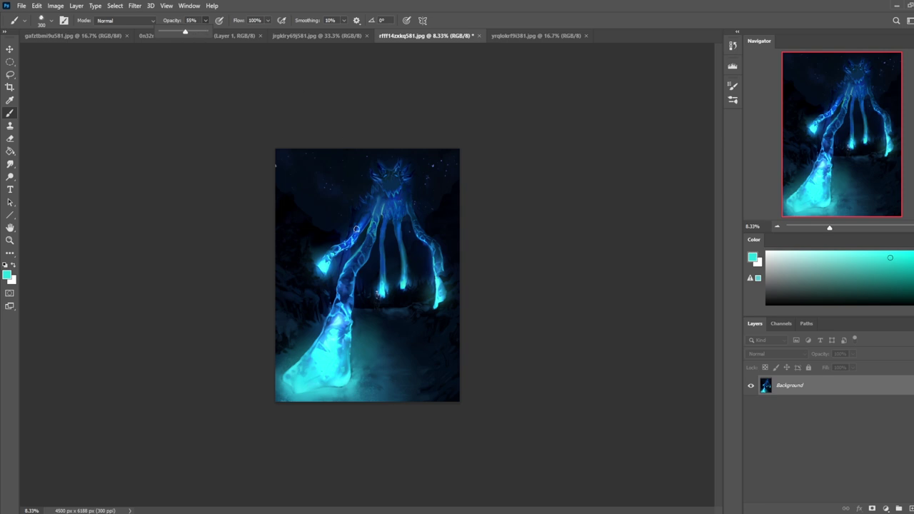
{"action": "left_click", "coordinate": [358, 251]}
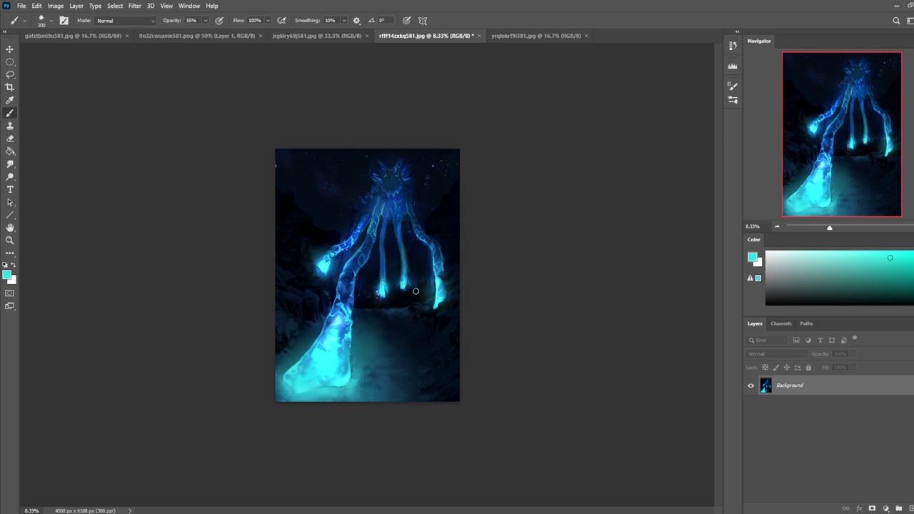
{"action": "key", "text": "r"}
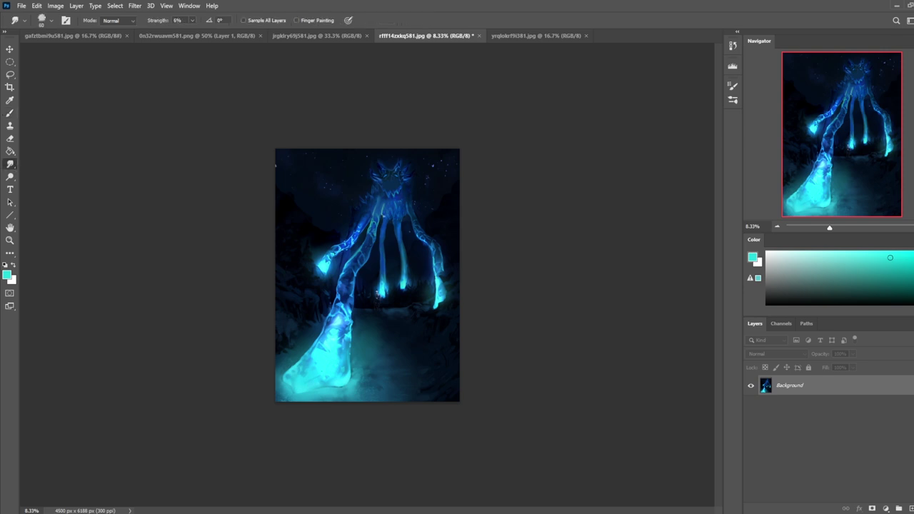
Clean up the gap between the foreground leg and the raised arm with sampled dark blues, raising the brush opacity to 99%.
{"action": "key", "text": "b"}
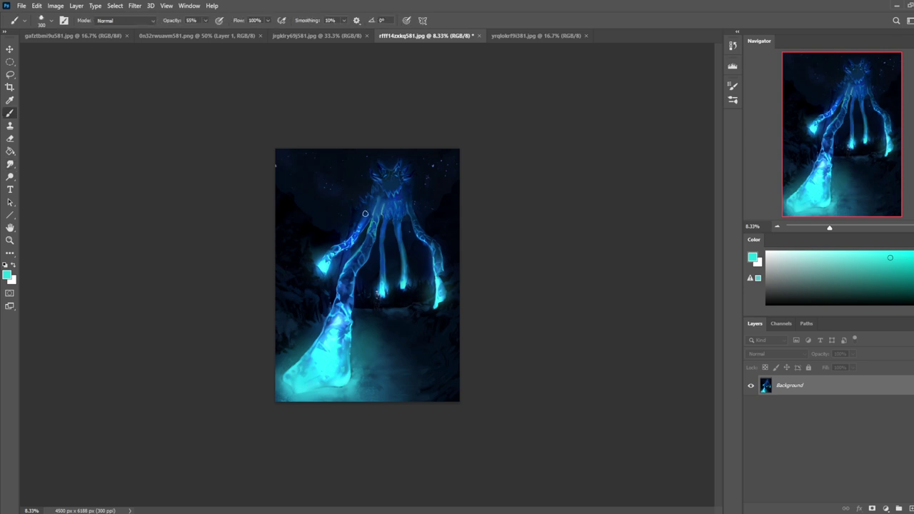
{"action": "left_click", "coordinate": [344, 256], "text": "alt"}
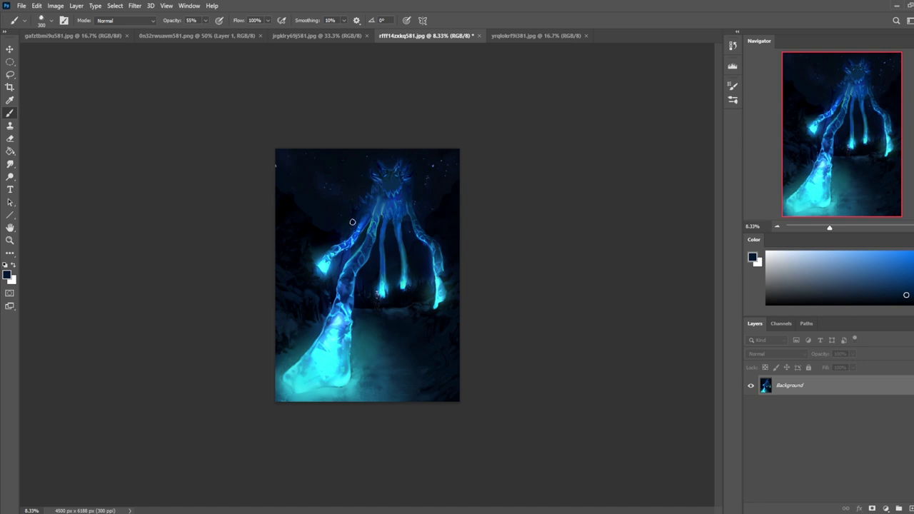
{"action": "left_click", "coordinate": [353, 265], "text": "alt"}
{"action": "left_click", "coordinate": [205, 21]}
{"action": "left_click_drag", "start_coordinate": [206, 33], "coordinate": [229, 32]}
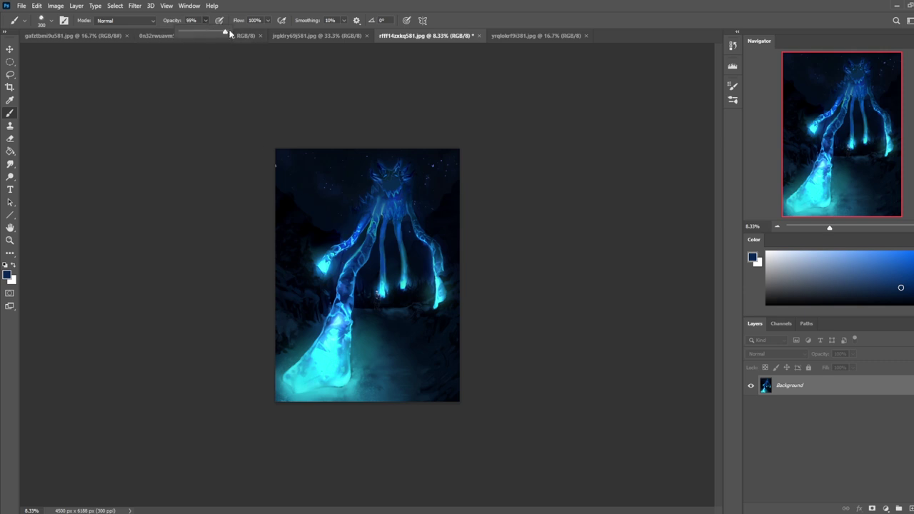
{"action": "left_click", "coordinate": [363, 241], "text": "alt"}
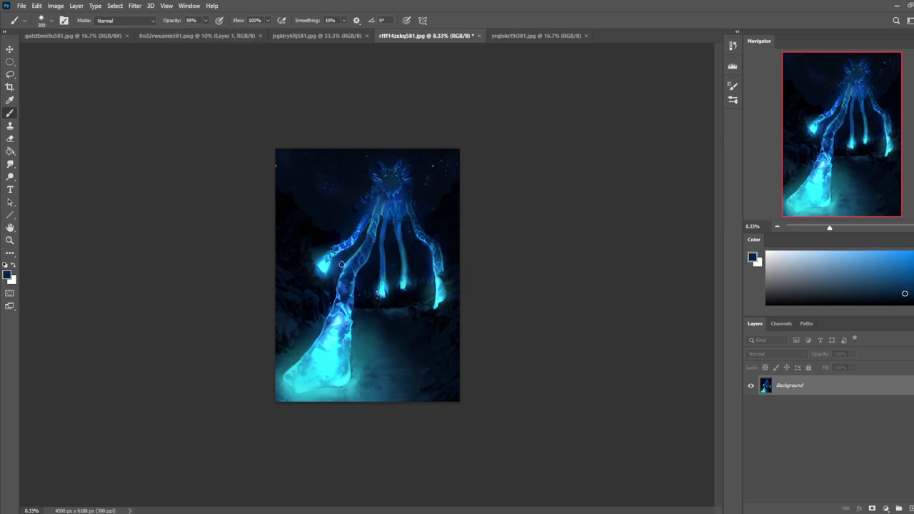
{"action": "left_click", "coordinate": [346, 258], "text": "alt"}
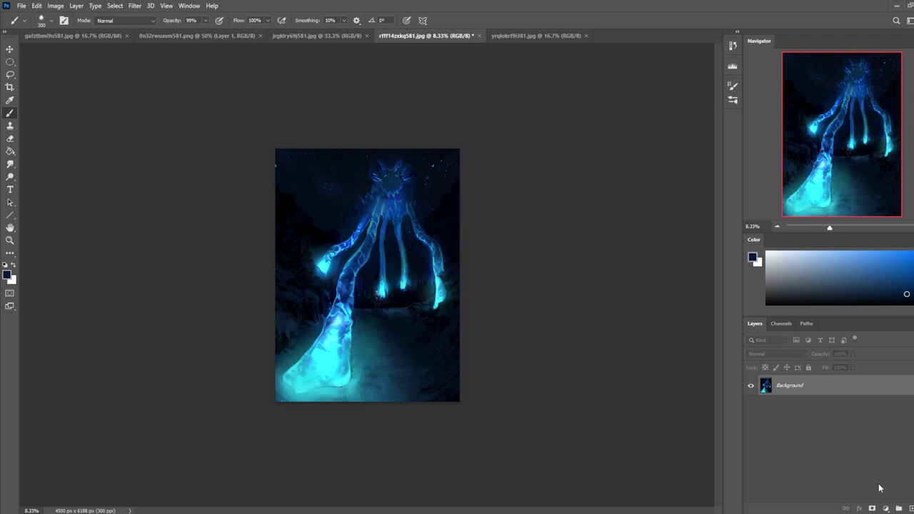
Add a new layer above the Background and choose the soft 500 px brush.
{"action": "left_click", "coordinate": [908, 509]}
{"action": "right_click", "coordinate": [425, 295]}
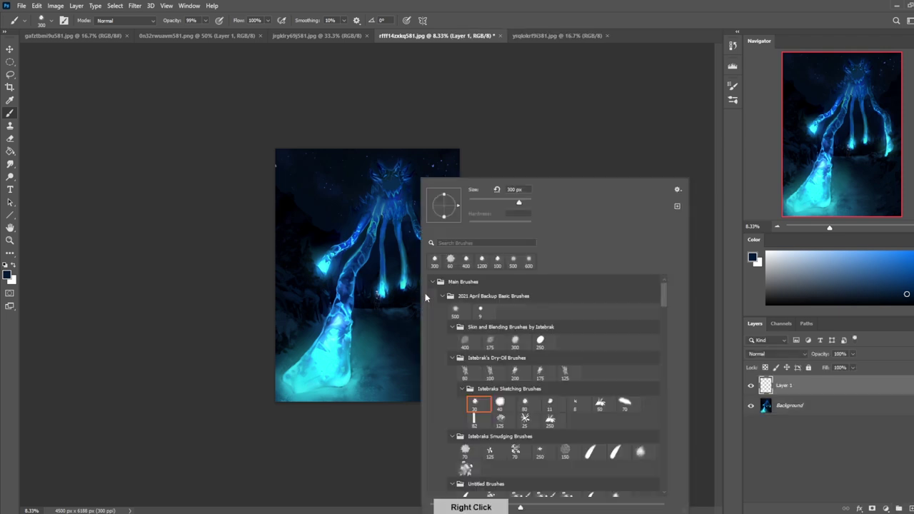
{"action": "double_click", "coordinate": [513, 261]}
Enlarge the soft brush to 2700 px, lower its opacity to 31% and sample cyan from the glowing hand beside the foreground leg.
{"action": "key", "text": "bracketright"}
{"action": "key", "text": "bracketright"}
{"action": "key", "text": "bracketright"}
{"action": "key", "text": "bracketright"}
{"action": "key", "text": "bracketright"}
{"action": "key", "text": "bracketright"}
{"action": "key", "text": "bracketright"}
{"action": "key", "text": "bracketright"}
{"action": "key", "text": "bracketright"}
{"action": "key", "text": "bracketright"}
{"action": "key", "text": "bracketright"}
{"action": "key", "text": "bracketright"}
{"action": "key", "text": "bracketright"}
{"action": "key", "text": "bracketright"}
{"action": "key", "text": "bracketright"}
{"action": "key", "text": "bracketright"}
{"action": "key", "text": "bracketright"}
{"action": "key", "text": "bracketright"}
{"action": "key", "text": "bracketright"}
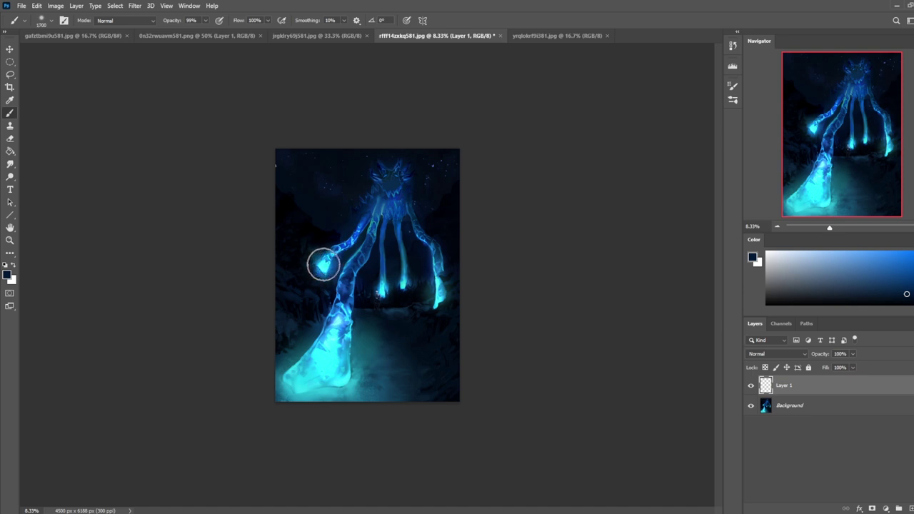
{"action": "key", "text": "bracketright"}
{"action": "key", "text": "bracketright"}
{"action": "key", "text": "bracketright"}
{"action": "key", "text": "bracketright"}
{"action": "key", "text": "bracketright"}
{"action": "key", "text": "bracketright"}
{"action": "key", "text": "bracketright"}
{"action": "left_click", "coordinate": [175, 31]}
{"action": "left_click", "coordinate": [326, 265], "text": "alt"}
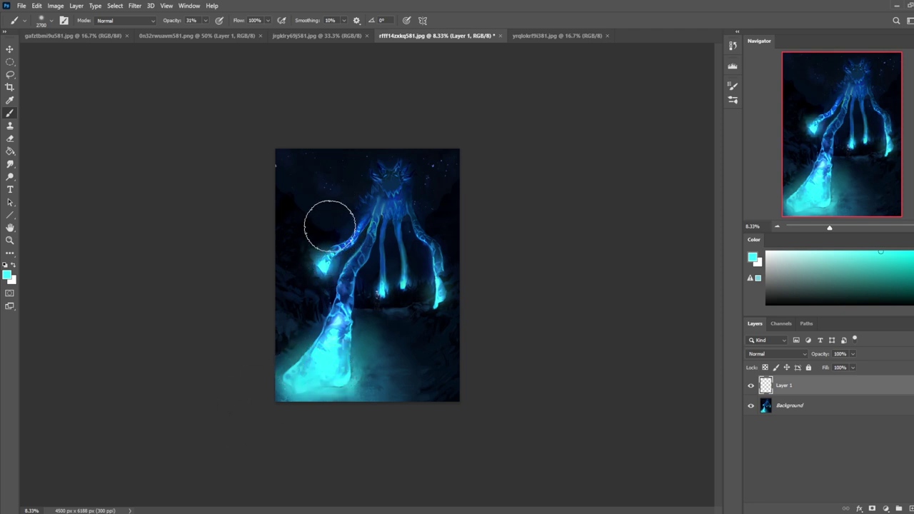
Paint soft cyan glows around the far foot and the distant leg tips, reducing the brush to 1600 px.
{"action": "key", "text": "bracketleft"}
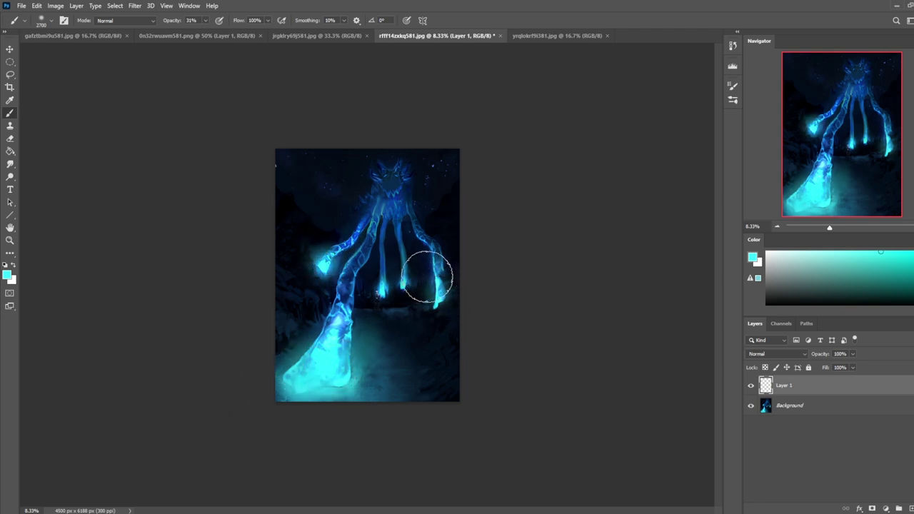
{"action": "key", "text": "bracketleft"}
{"action": "key", "text": "bracketleft"}
{"action": "key", "text": "bracketleft"}
{"action": "key", "text": "bracketleft"}
{"action": "key", "text": "bracketleft"}
{"action": "key", "text": "bracketleft"}
{"action": "key", "text": "bracketleft"}
{"action": "key", "text": "bracketleft"}
{"action": "left_click", "coordinate": [439, 299]}
{"action": "left_click", "coordinate": [402, 282]}
{"action": "key", "text": "bracketleft"}
{"action": "key", "text": "bracketleft"}
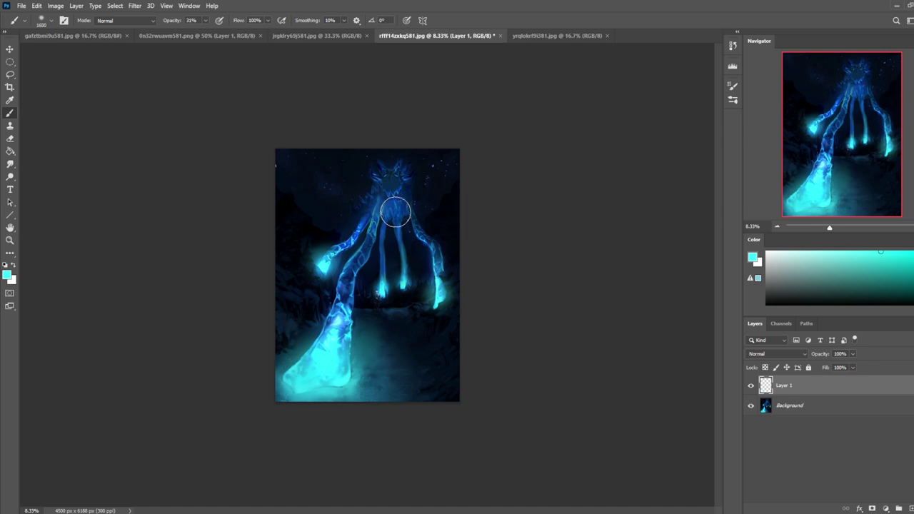
Merge the glow layer down into the Background and dodge the chest highlights with a 1000 px brush at 27% exposure.
{"action": "left_click", "coordinate": [10, 176]}
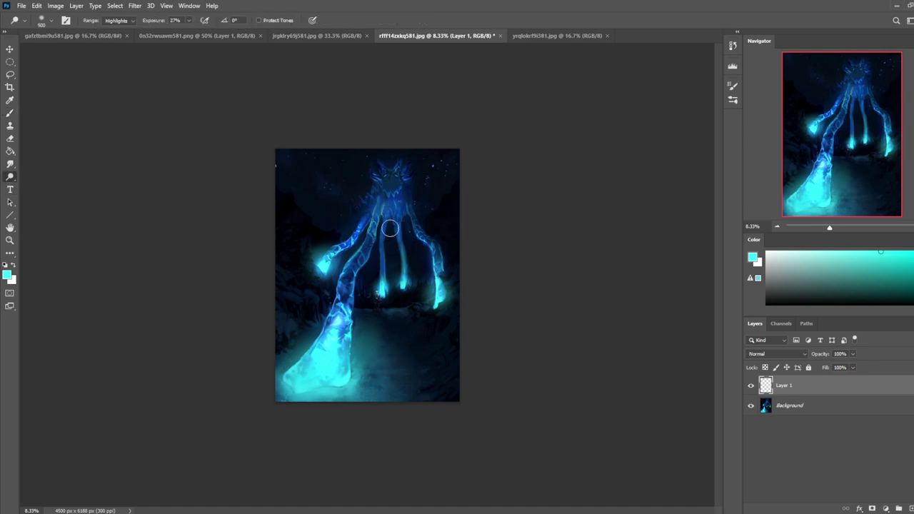
{"action": "right_click", "coordinate": [806, 385]}
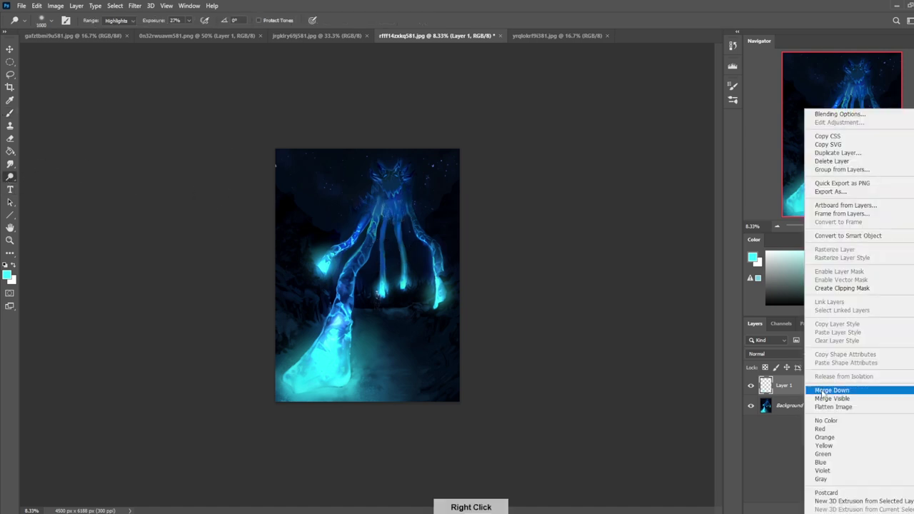
{"action": "left_click", "coordinate": [812, 384]}
{"action": "mouse_move", "coordinate": [393, 212]}
{"action": "left_mouse_down"}
{"action": "mouse_move", "coordinate": [386, 247]}
{"action": "mouse_move", "coordinate": [400, 211]}
{"action": "left_mouse_up"}
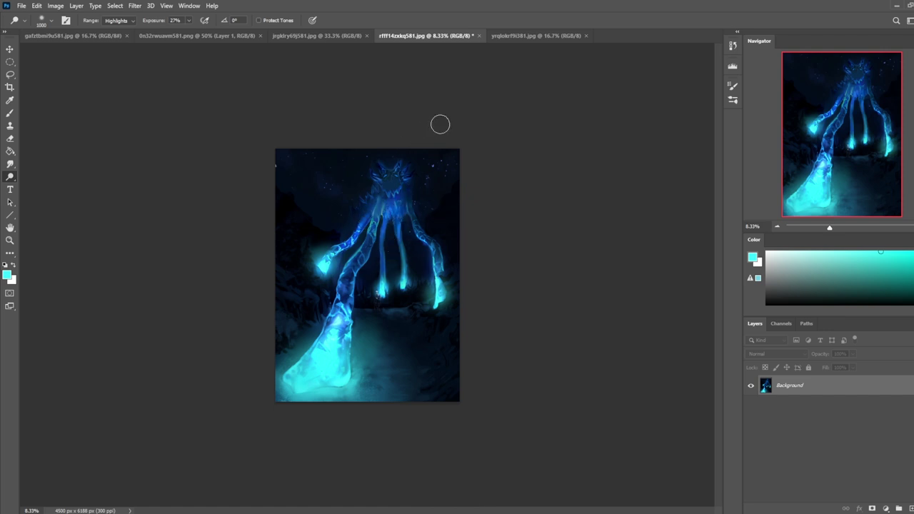
Darken the upper chest and shoulder with near-black sampled from the sky at 31% opacity, reducing the brush to 600 px.
{"action": "key", "text": "b"}
{"action": "left_click", "coordinate": [420, 155], "text": "alt"}
{"action": "left_click_drag", "start_coordinate": [379, 205], "coordinate": [381, 198]}
{"action": "key", "text": "bracketleft"}
{"action": "key", "text": "bracketleft"}
{"action": "key", "text": "bracketleft"}
{"action": "key", "text": "bracketleft"}
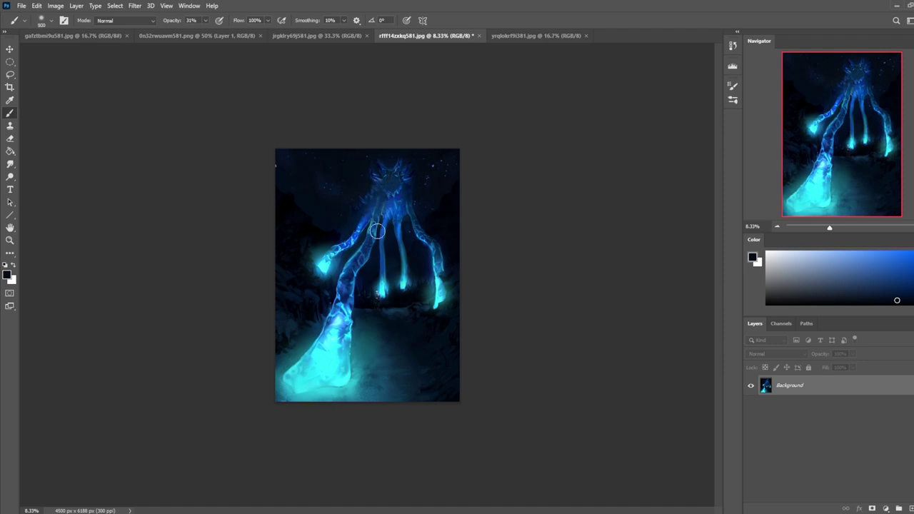
{"action": "key", "text": "bracketleft"}
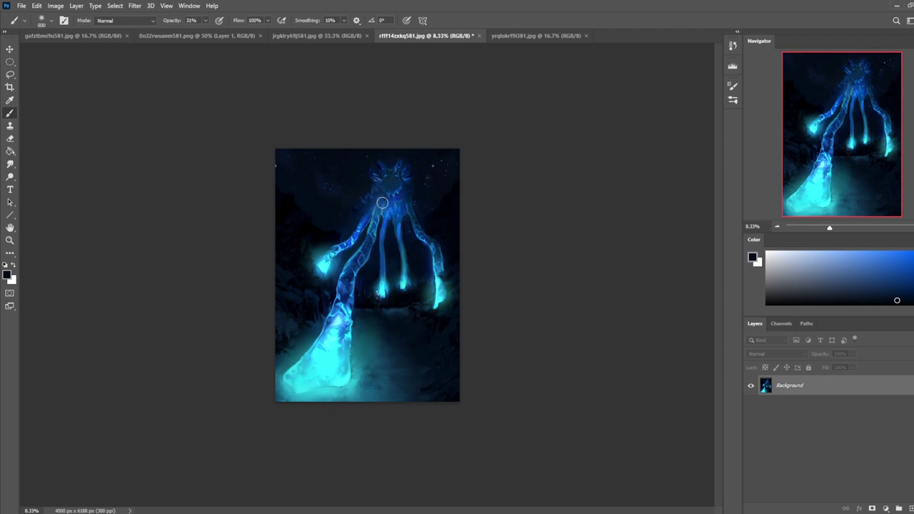
Try a 700 px light blue brush and step the history back to the first brush stroke after the dodging.
{"action": "key", "text": "bracketright"}
{"action": "key", "text": "bracketright"}
{"action": "key", "text": "bracketright"}
{"action": "left_click", "coordinate": [844, 252]}
{"action": "left_click", "coordinate": [733, 45]}
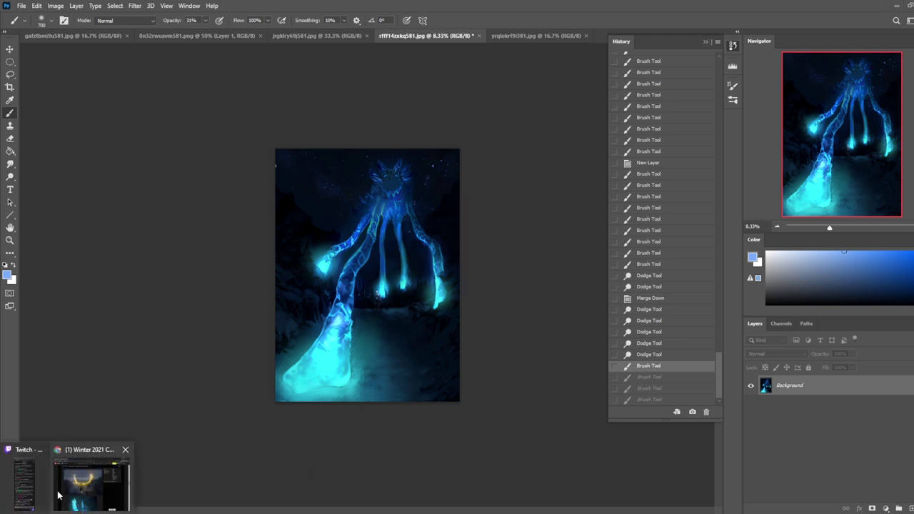
Switch to the browser and bring the aurora stock photo into the night giant painting.
{"action": "left_click", "coordinate": [93, 488]}
{"action": "left_click_drag", "start_coordinate": [539, 34], "coordinate": [913, 68]}
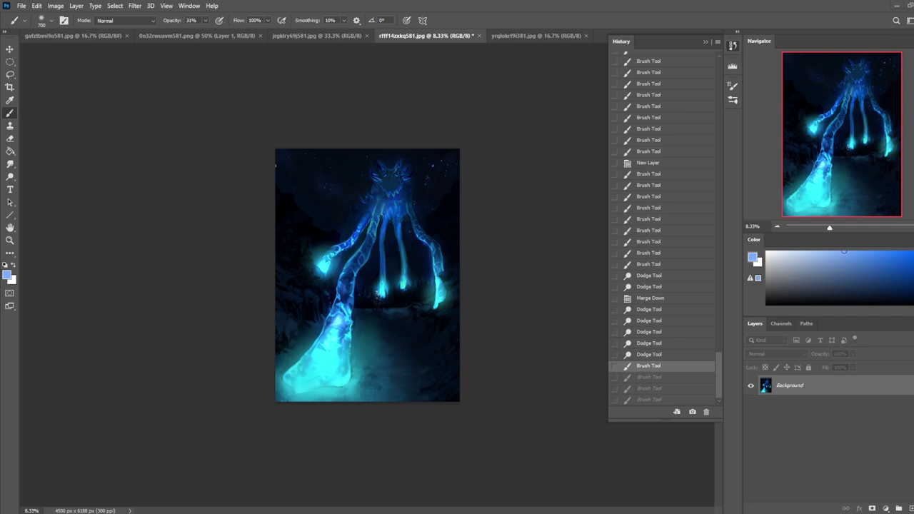
{"action": "left_click_drag", "start_coordinate": [822, 222], "coordinate": [450, 147]}
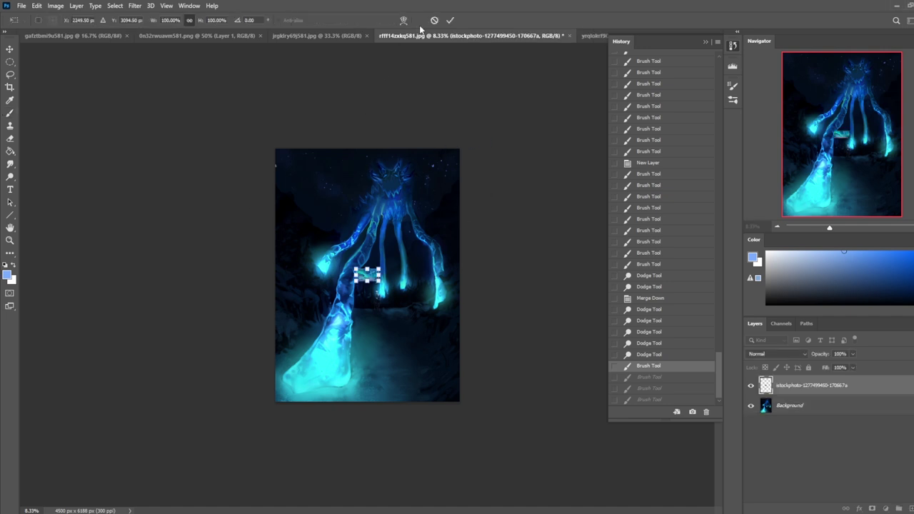
Scale the aurora photo up to cover the upper part of the canvas, align it with the canvas edges and commit the placement.
{"action": "left_click_drag", "start_coordinate": [380, 268], "coordinate": [642, 57]}
{"action": "left_click_drag", "start_coordinate": [437, 208], "coordinate": [341, 215]}
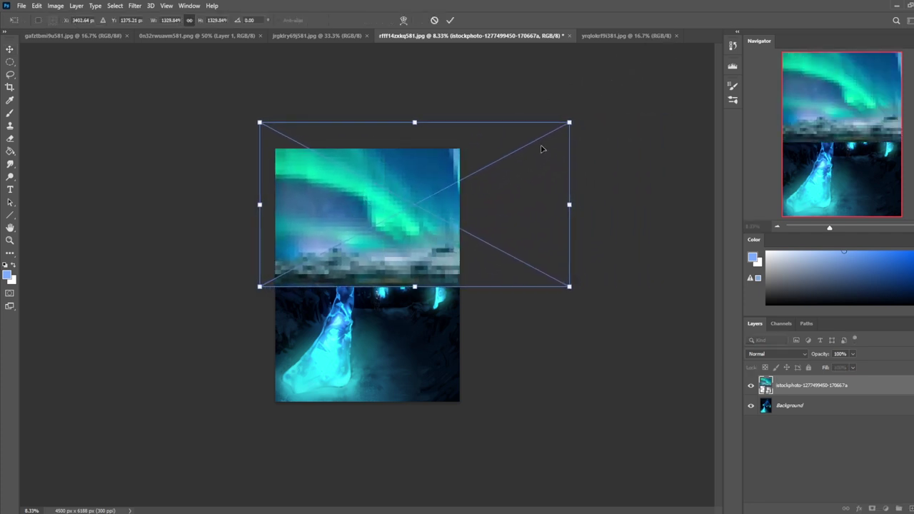
{"action": "left_click_drag", "start_coordinate": [574, 121], "coordinate": [458, 174]}
{"action": "left_click_drag", "start_coordinate": [400, 218], "coordinate": [417, 193]}
{"action": "left_click", "coordinate": [450, 20]}
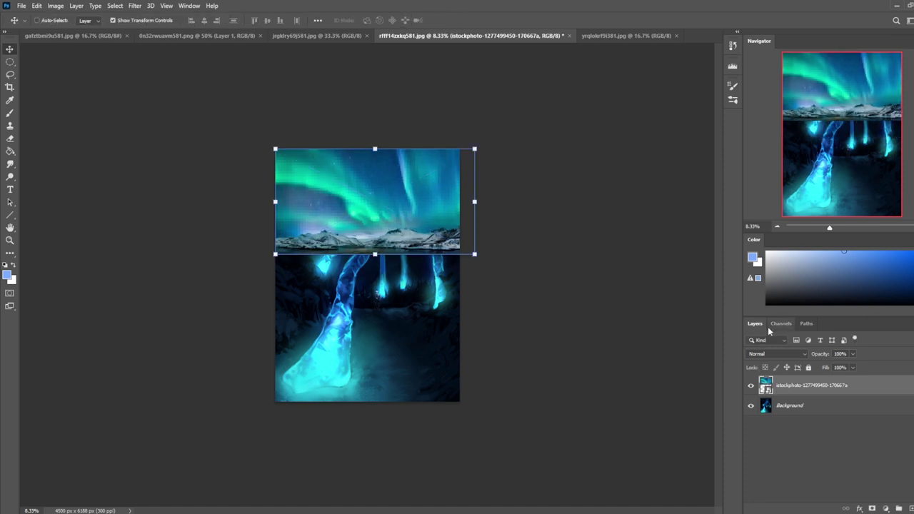
Rasterize the placed aurora photo layer.
{"action": "left_click", "coordinate": [776, 355]}
{"action": "left_click", "coordinate": [610, 296]}
{"action": "key", "text": "e"}
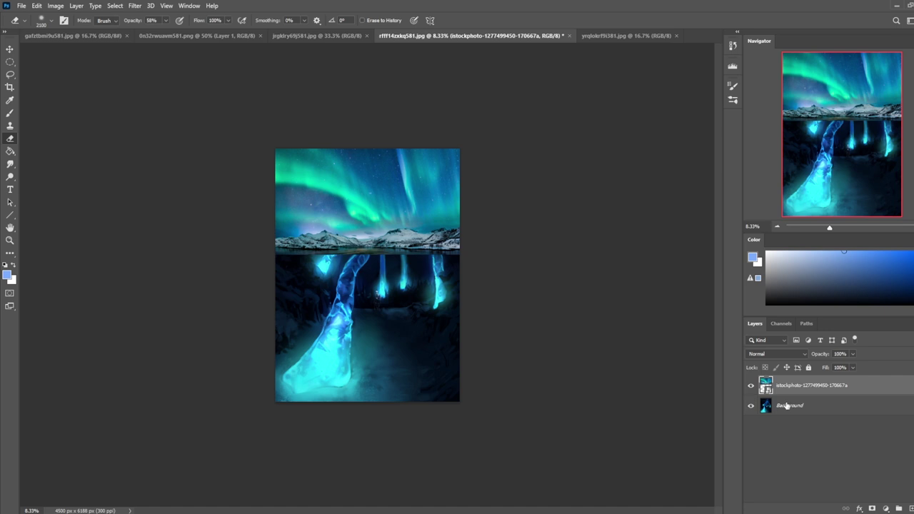
{"action": "right_click", "coordinate": [810, 379]}
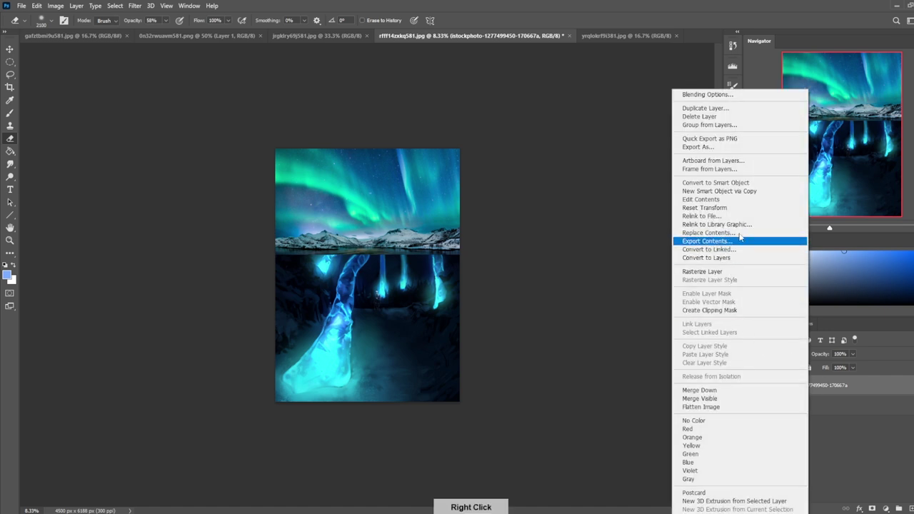
{"action": "left_click", "coordinate": [710, 274]}
Darken the aurora layer with Levels, setting the black input level to 82.
{"action": "key", "text": "ctrl+l"}
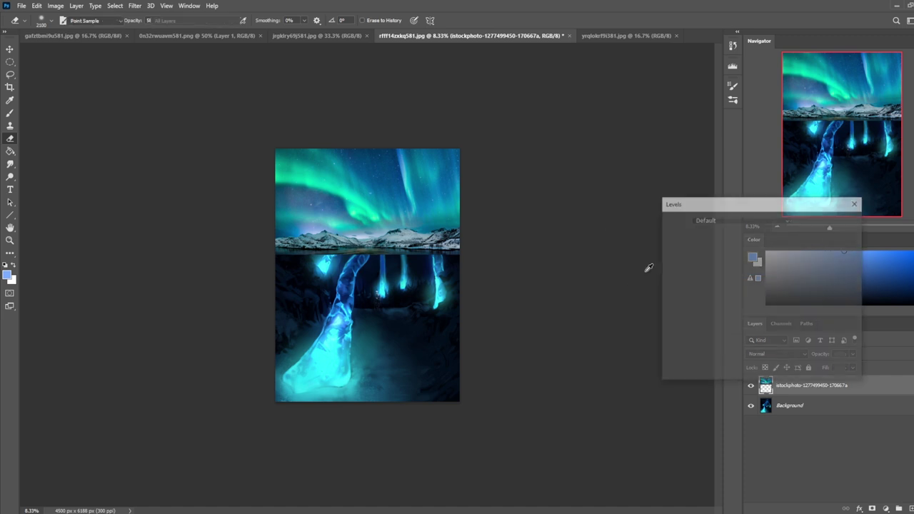
{"action": "left_click_drag", "start_coordinate": [674, 313], "coordinate": [714, 321]}
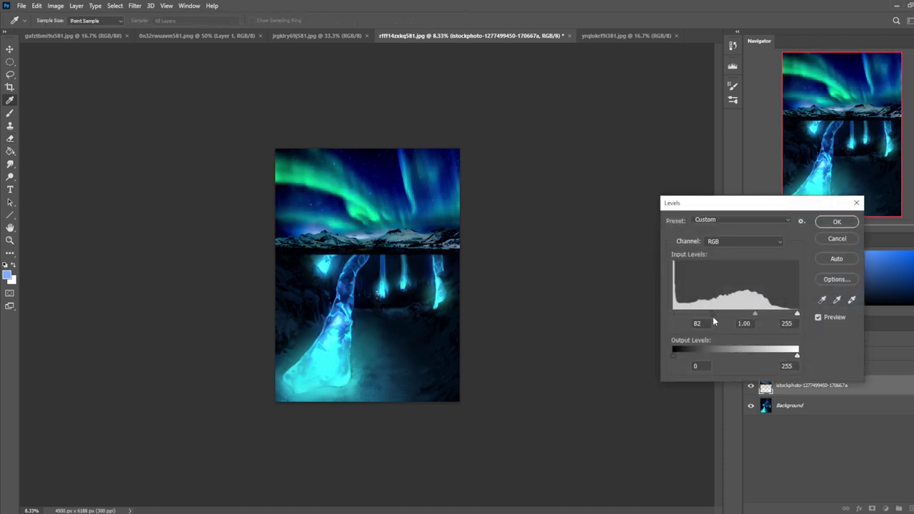
{"action": "left_click", "coordinate": [838, 222]}
Erase the snowy mountains along the aurora photo's lower edge with a soft 2100 px eraser at 58% opacity.
{"action": "key", "text": "e"}
{"action": "mouse_move", "coordinate": [471, 249]}
{"action": "left_mouse_down"}
{"action": "mouse_move", "coordinate": [267, 260]}
{"action": "mouse_move", "coordinate": [489, 250]}
{"action": "mouse_move", "coordinate": [226, 244]}
{"action": "mouse_move", "coordinate": [472, 258]}
{"action": "mouse_move", "coordinate": [234, 258]}
{"action": "mouse_move", "coordinate": [457, 251]}
{"action": "left_mouse_up"}
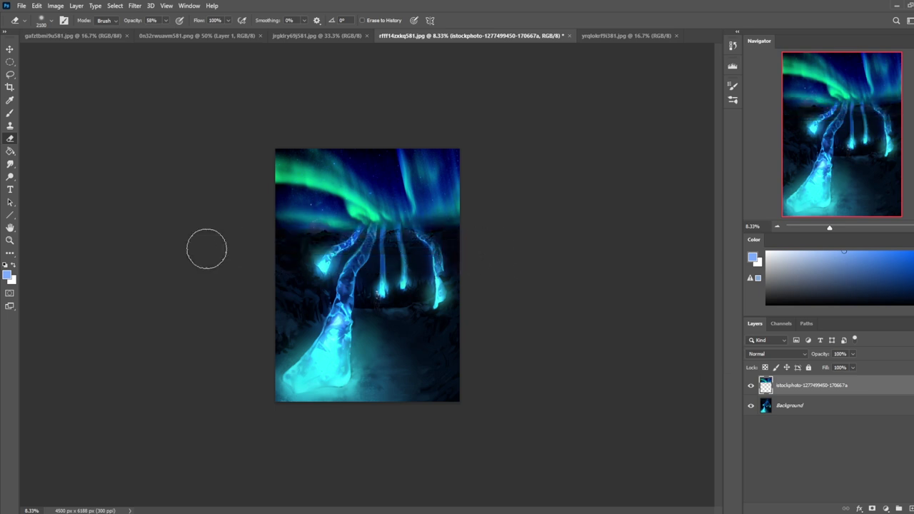
{"action": "mouse_move", "coordinate": [274, 252]}
{"action": "left_mouse_down"}
{"action": "mouse_move", "coordinate": [450, 245]}
{"action": "mouse_move", "coordinate": [218, 261]}
{"action": "mouse_move", "coordinate": [246, 261]}
{"action": "left_mouse_up"}
Set the aurora layer to Screen with 67% fill and compare the painting with the layer hidden and shown.
{"action": "left_click", "coordinate": [763, 355]}
{"action": "left_click", "coordinate": [760, 355]}
{"action": "left_click_drag", "start_coordinate": [853, 368], "coordinate": [839, 382]}
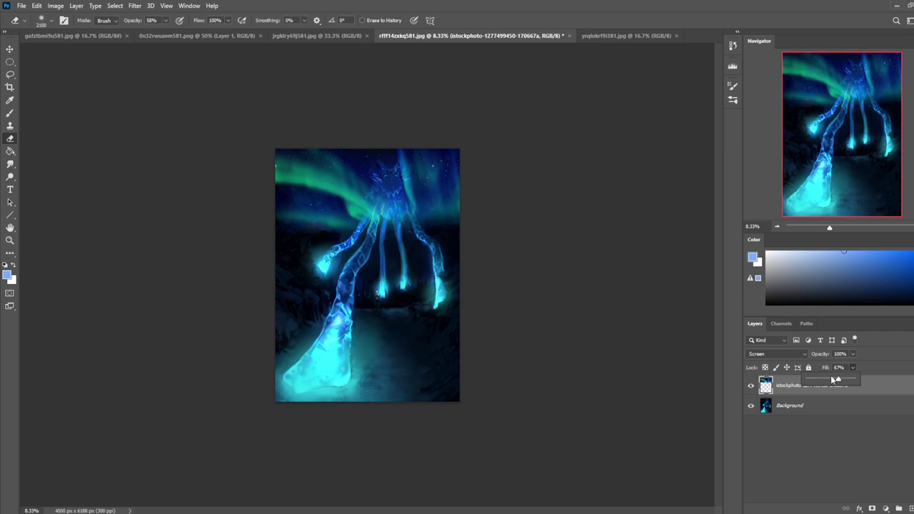
{"action": "left_click", "coordinate": [751, 386]}
{"action": "left_click", "coordinate": [751, 387]}
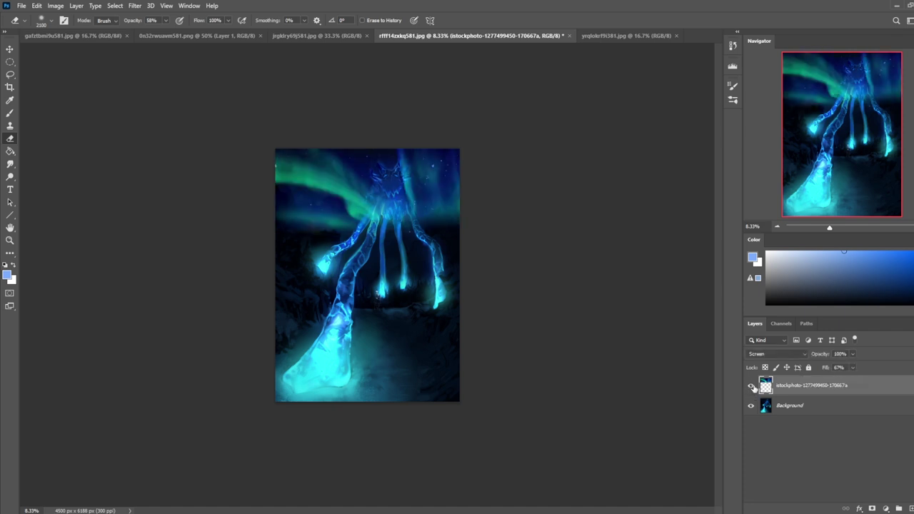
Lower the aurora layer's fill to 53%, move the aurora up across the sky and erase it over the giant's head and body.
{"action": "left_click", "coordinate": [376, 214]}
{"action": "left_click", "coordinate": [853, 368]}
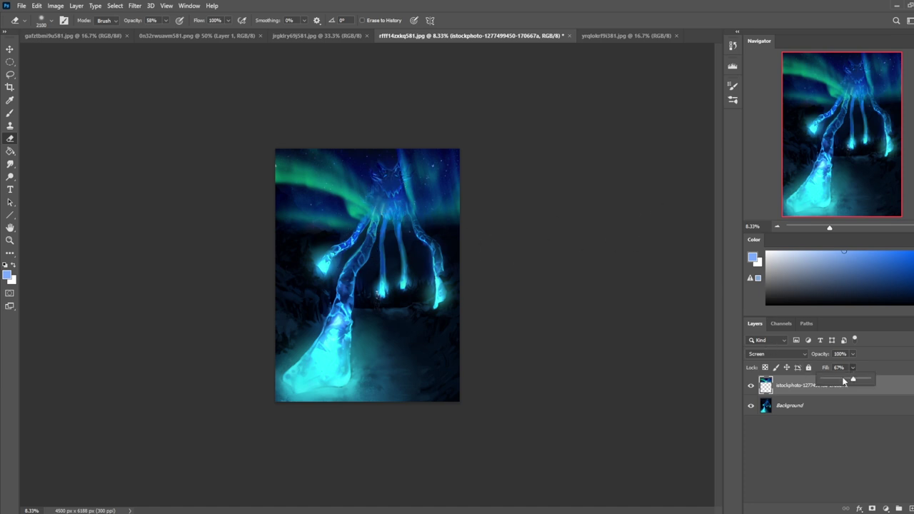
{"action": "left_click", "coordinate": [847, 380]}
{"action": "key", "text": "v"}
{"action": "mouse_move", "coordinate": [435, 207]}
{"action": "left_mouse_down"}
{"action": "mouse_move", "coordinate": [433, 179]}
{"action": "mouse_move", "coordinate": [365, 153]}
{"action": "mouse_move", "coordinate": [402, 184]}
{"action": "mouse_move", "coordinate": [400, 151]}
{"action": "mouse_move", "coordinate": [391, 186]}
{"action": "mouse_move", "coordinate": [335, 224]}
{"action": "mouse_move", "coordinate": [379, 195]}
{"action": "left_mouse_up"}
{"action": "key", "text": "e"}
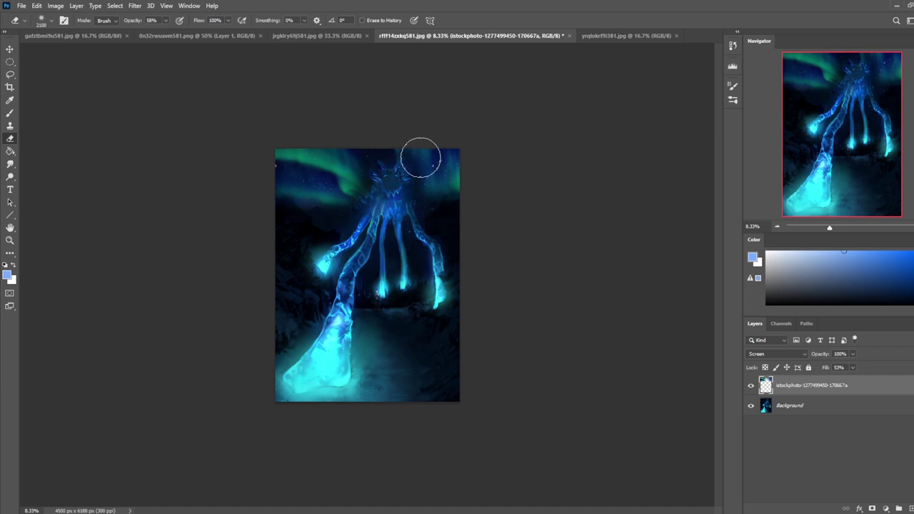
Compare the painting with and without the aurora, and boost its contrast with Levels input values of 6 and 202.
{"action": "left_click", "coordinate": [751, 387]}
{"action": "left_click", "coordinate": [750, 387]}
{"action": "key", "text": "ctrl+l"}
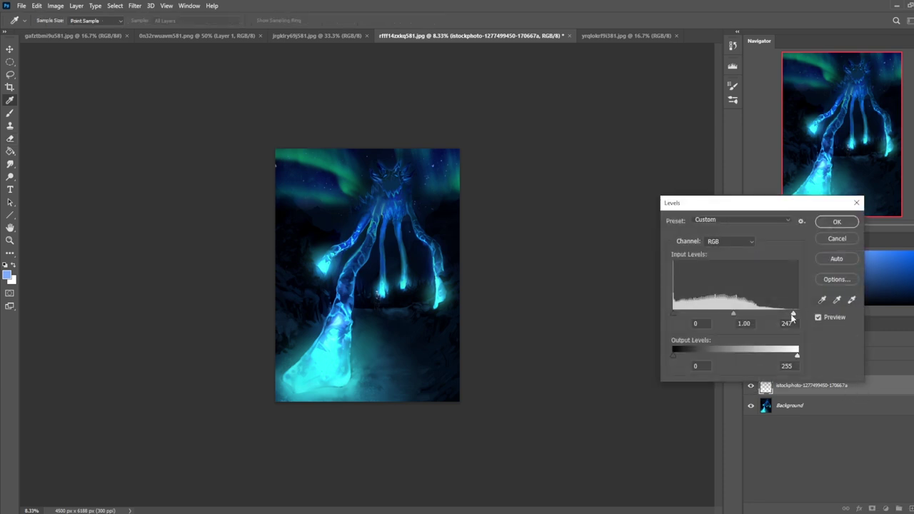
{"action": "left_click_drag", "start_coordinate": [794, 317], "coordinate": [773, 317]}
{"action": "mouse_move", "coordinate": [674, 314]}
{"action": "left_mouse_down"}
{"action": "mouse_move", "coordinate": [701, 312]}
{"action": "mouse_move", "coordinate": [675, 312]}
{"action": "left_mouse_up"}
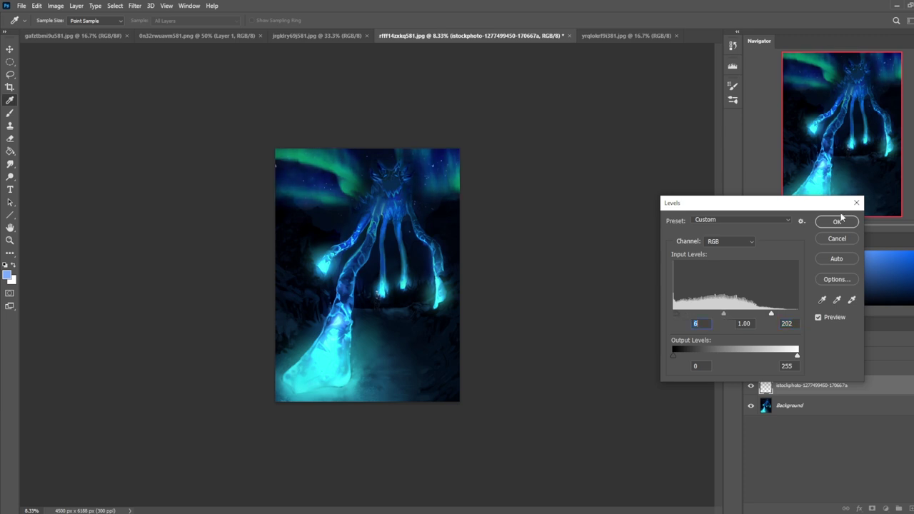
{"action": "left_click", "coordinate": [838, 222]}
Return the aurora layer's blend mode to Normal and set its fill to 72%.
{"action": "key", "text": "e"}
{"action": "left_click", "coordinate": [771, 354]}
{"action": "left_click", "coordinate": [765, 280]}
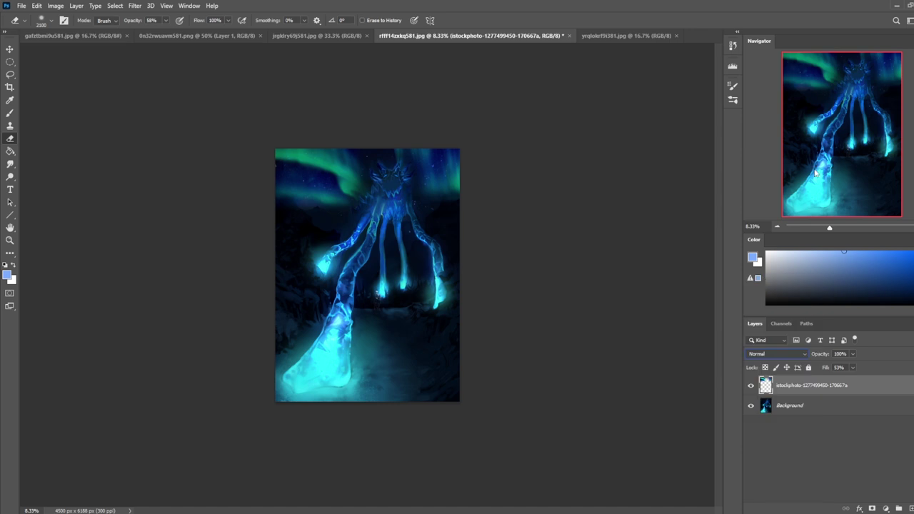
{"action": "left_click", "coordinate": [852, 367]}
{"action": "left_click_drag", "start_coordinate": [850, 379], "coordinate": [875, 380]}
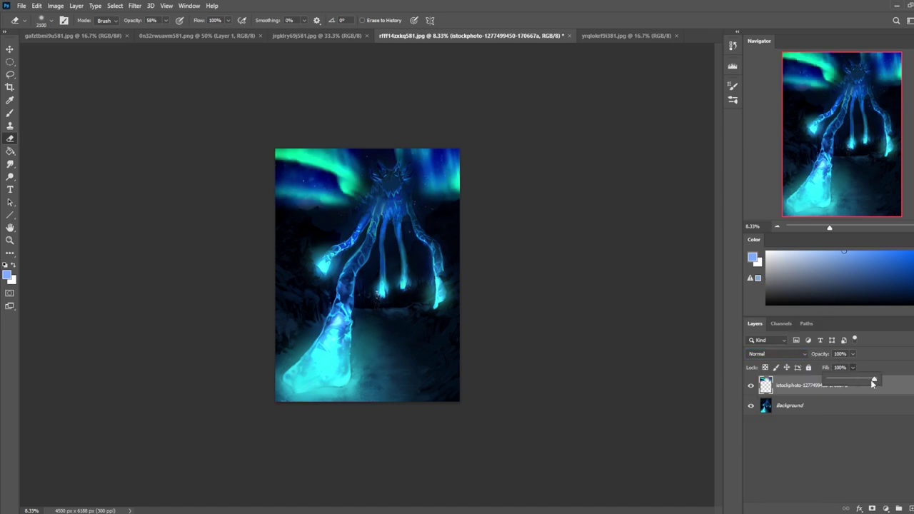
{"action": "left_click_drag", "start_coordinate": [872, 384], "coordinate": [866, 381]}
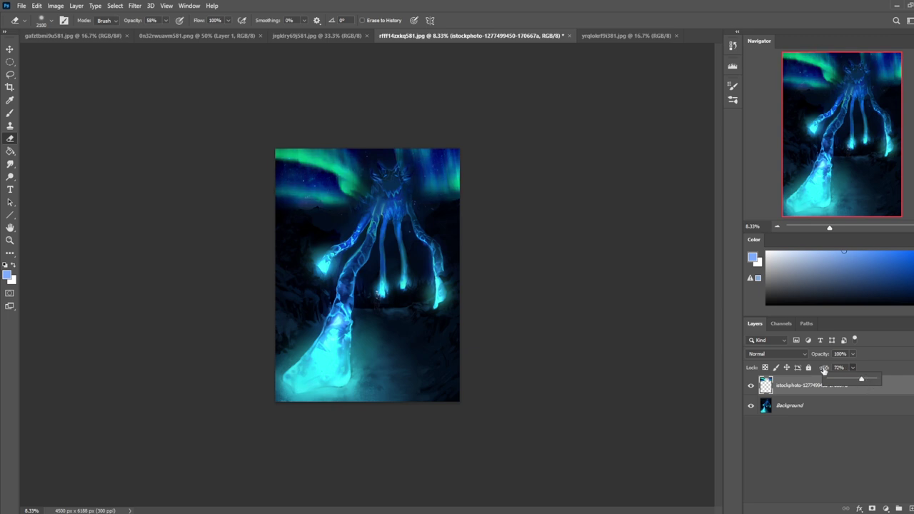
Try the aurora layer's blend modes one after another from Dissolve through Color Dodge and Hard Light to Exclusion.
{"action": "left_click", "coordinate": [777, 354]}
{"action": "left_click", "coordinate": [760, 330]}
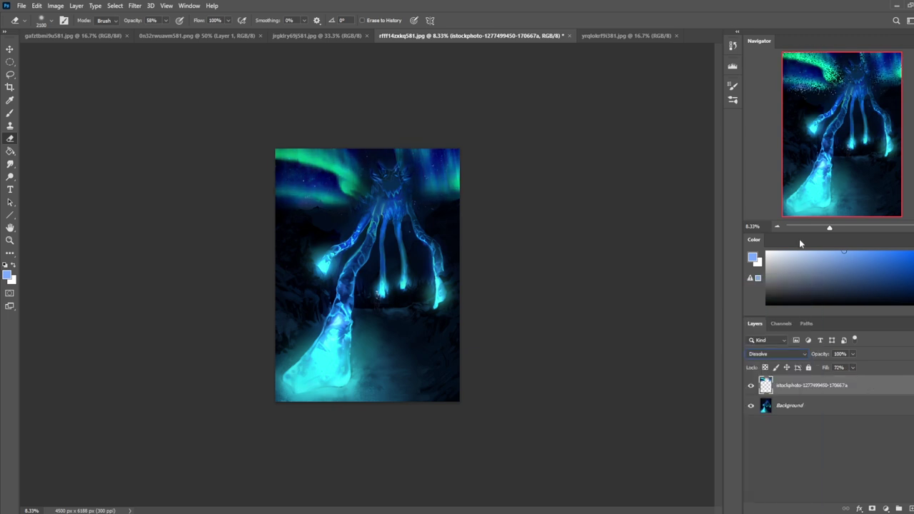
{"action": "key", "text": "Down"}
{"action": "key", "text": "Down"}
{"action": "key", "text": "Down"}
{"action": "key", "text": "Down"}
{"action": "key", "text": "Down"}
{"action": "key", "text": "Down"}
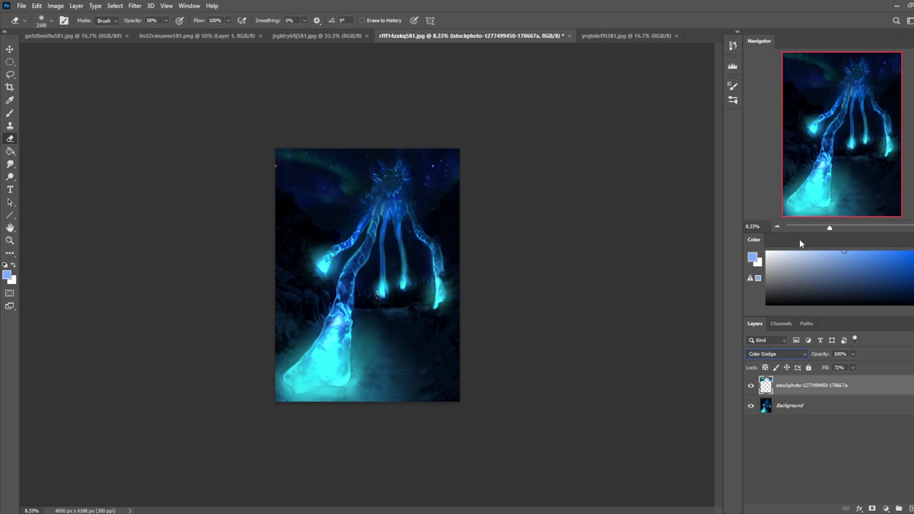
{"action": "key", "text": "Down"}
{"action": "key", "text": "Down"}
{"action": "key", "text": "Down"}
{"action": "key", "text": "Down"}
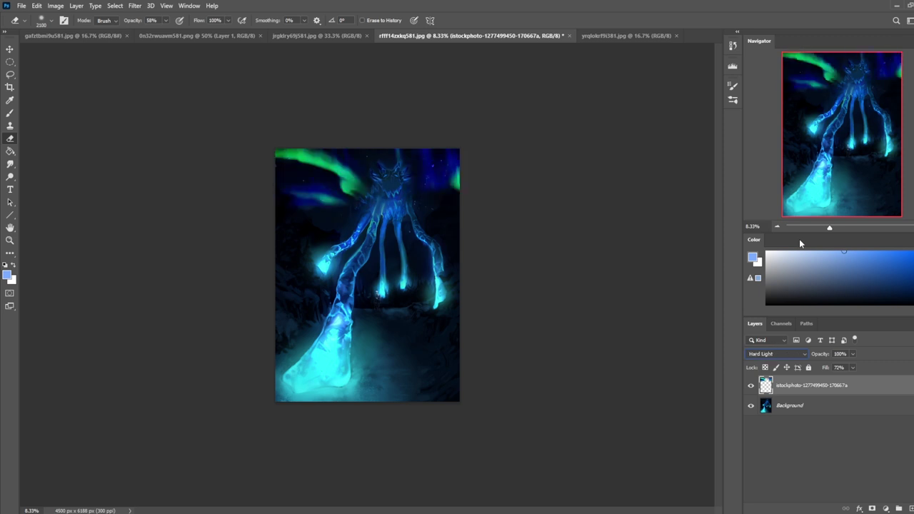
{"action": "key", "text": "Down"}
{"action": "key", "text": "Down"}
{"action": "key", "text": "Down"}
{"action": "key", "text": "Down"}
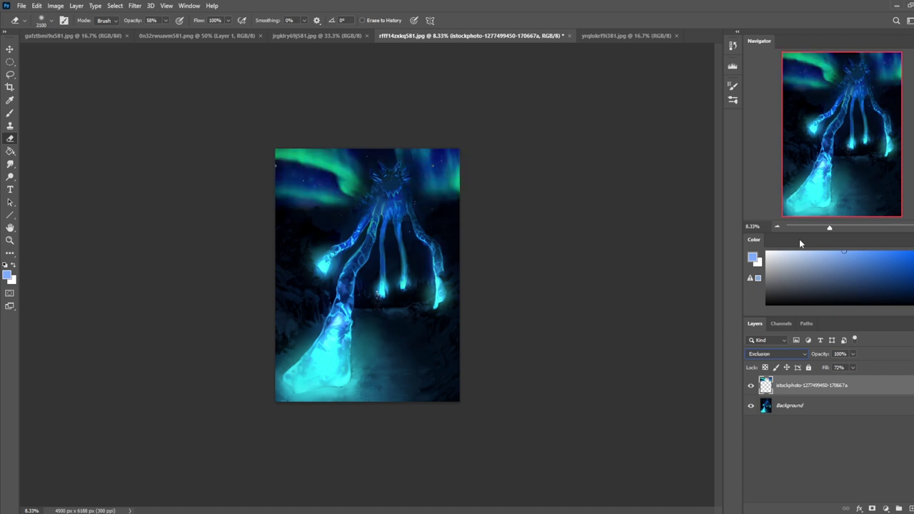
Compare the painting with the aurora hidden and shown, and set the aurora layer's blend mode to Screen.
{"action": "left_click", "coordinate": [750, 386]}
{"action": "left_click", "coordinate": [750, 385]}
{"action": "left_click", "coordinate": [773, 355]}
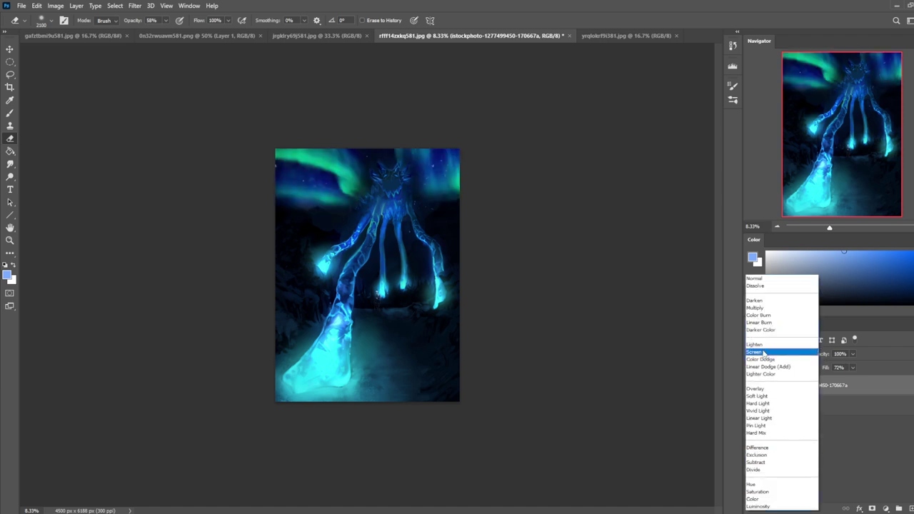
{"action": "left_click", "coordinate": [764, 353]}
{"action": "left_click", "coordinate": [750, 385]}
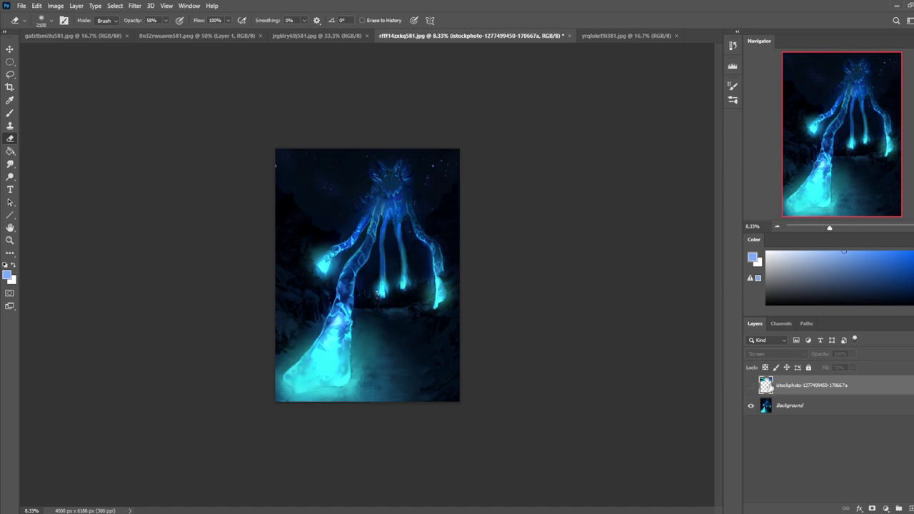
Revert the document in its history to the Move state, before the aurora was erased over the giant.
{"action": "left_click", "coordinate": [733, 47]}
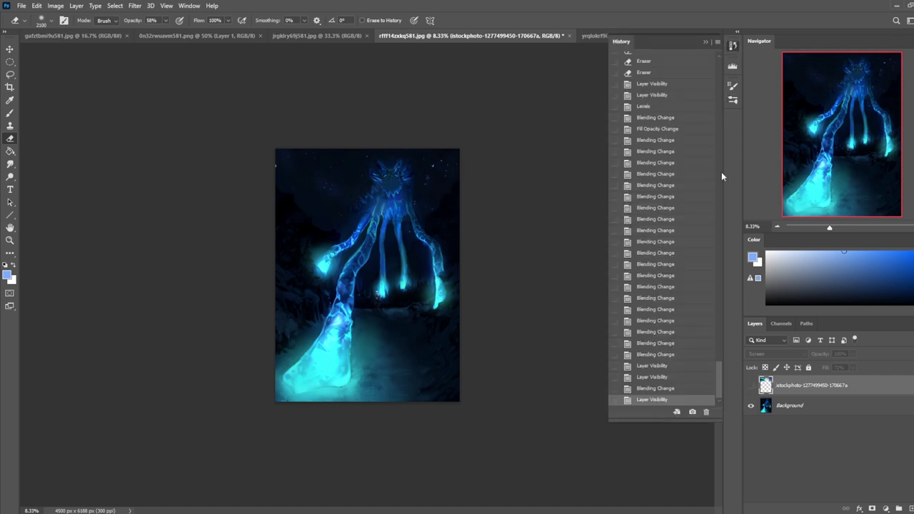
{"action": "scroll", "coordinate": [720, 361], "scroll_direction": "up", "scroll_amount": 5}
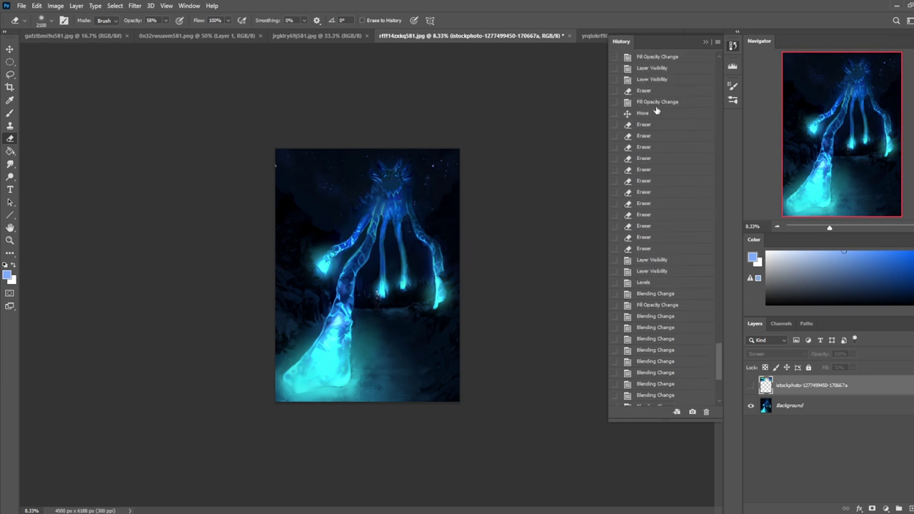
{"action": "left_click", "coordinate": [647, 113]}
{"action": "left_click", "coordinate": [704, 44]}
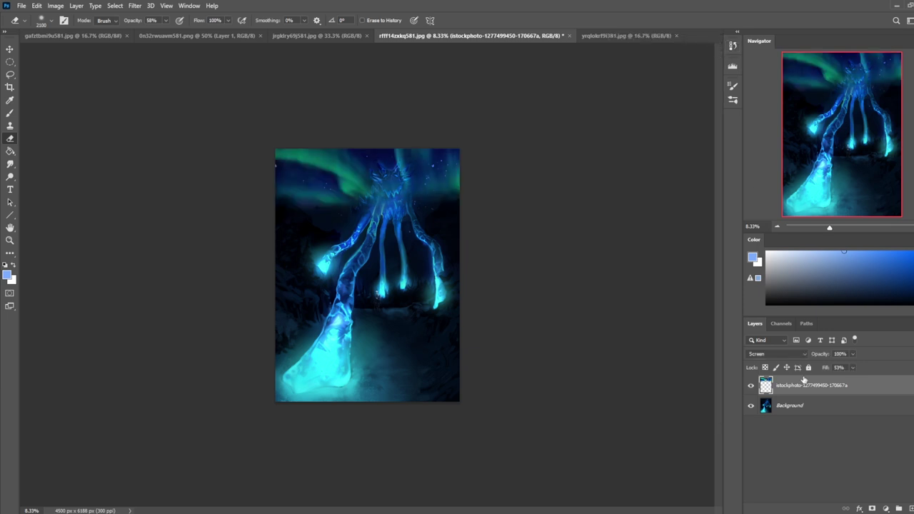
Hide the aurora layer and lasso the sky around the mountains and the giant's head and shoulders on the Background layer.
{"action": "left_click", "coordinate": [750, 387]}
{"action": "left_click", "coordinate": [793, 405]}
{"action": "key", "text": "z"}
{"action": "mouse_move", "coordinate": [324, 149]}
{"action": "left_mouse_down"}
{"action": "mouse_move", "coordinate": [364, 176]}
{"action": "mouse_move", "coordinate": [452, 309]}
{"action": "left_mouse_up"}
{"action": "left_click_drag", "start_coordinate": [565, 183], "coordinate": [569, 333]}
{"action": "key", "text": "e"}
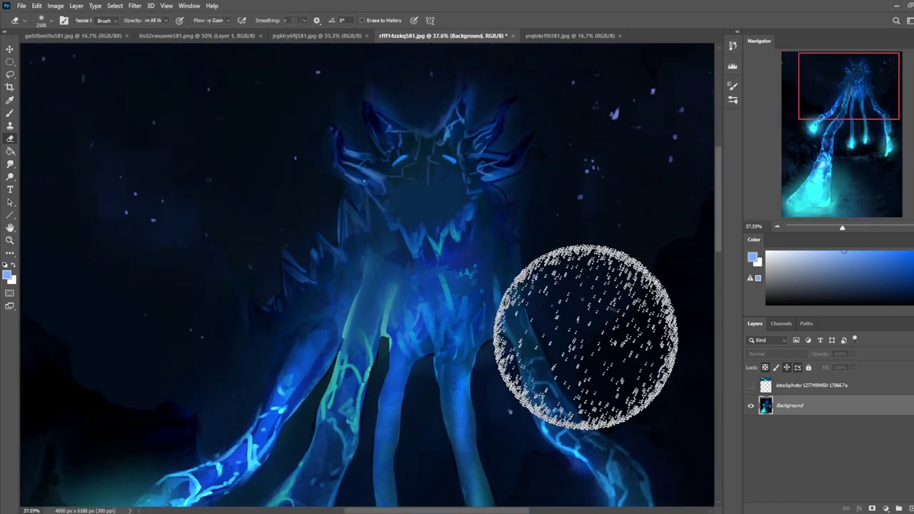
{"action": "key", "text": "ctrl+minus"}
{"action": "key", "text": "ctrl+minus"}
{"action": "key", "text": "ctrl+minus"}
{"action": "key", "text": "ctrl+minus"}
{"action": "key", "text": "l"}
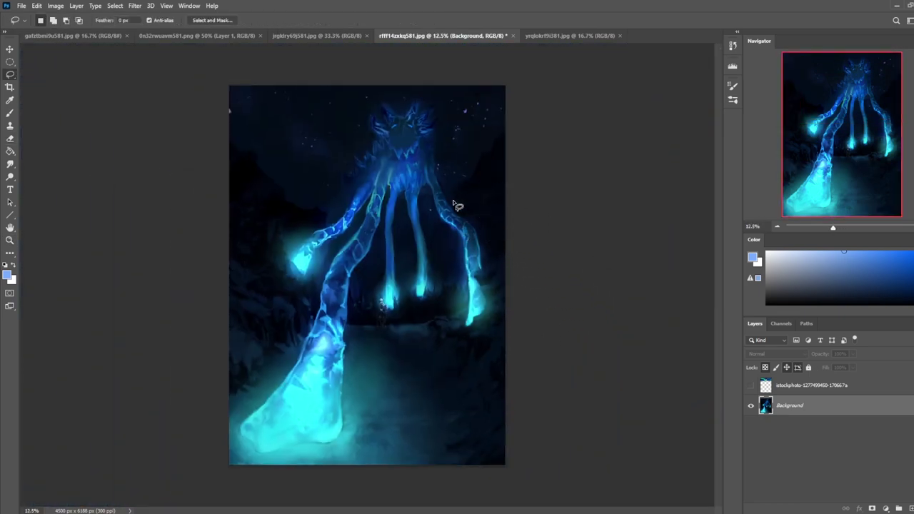
{"action": "mouse_move", "coordinate": [439, 143]}
{"action": "left_mouse_down"}
{"action": "mouse_move", "coordinate": [439, 189]}
{"action": "mouse_move", "coordinate": [535, 131]}
{"action": "mouse_move", "coordinate": [454, 87]}
{"action": "left_mouse_up"}
{"action": "key", "text": "shift"}
{"action": "mouse_move", "coordinate": [440, 128]}
{"action": "left_mouse_down"}
{"action": "mouse_move", "coordinate": [417, 100]}
{"action": "mouse_move", "coordinate": [404, 120]}
{"action": "mouse_move", "coordinate": [379, 100]}
{"action": "mouse_move", "coordinate": [386, 123]}
{"action": "mouse_move", "coordinate": [375, 112]}
{"action": "mouse_move", "coordinate": [373, 130]}
{"action": "mouse_move", "coordinate": [383, 140]}
{"action": "mouse_move", "coordinate": [354, 164]}
{"action": "mouse_move", "coordinate": [343, 183]}
{"action": "mouse_move", "coordinate": [348, 205]}
{"action": "mouse_move", "coordinate": [325, 226]}
{"action": "mouse_move", "coordinate": [323, 213]}
{"action": "mouse_move", "coordinate": [284, 195]}
{"action": "mouse_move", "coordinate": [192, 99]}
{"action": "mouse_move", "coordinate": [239, 52]}
{"action": "mouse_move", "coordinate": [504, 74]}
{"action": "left_mouse_up"}
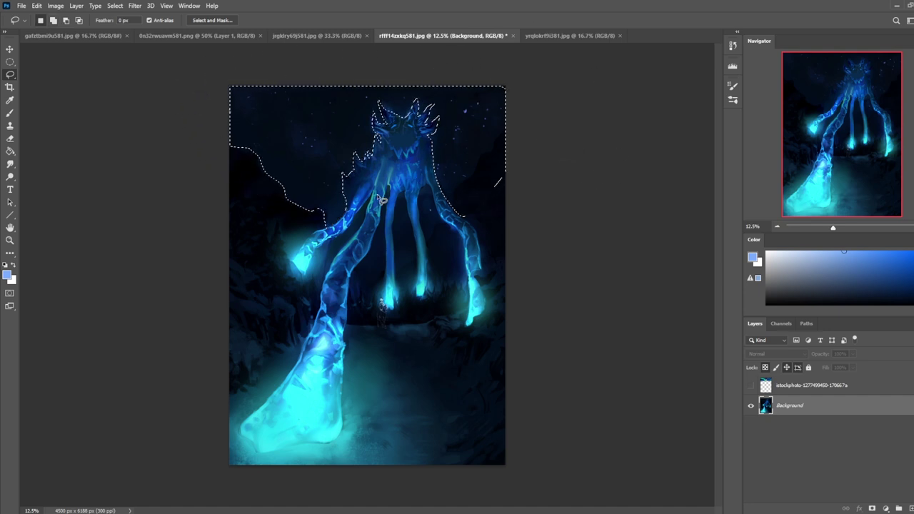
Add the gaps between the giant's limbs to the sky selection and invert it to cover the giant and ground.
{"action": "mouse_move", "coordinate": [370, 198]}
{"action": "left_mouse_down"}
{"action": "mouse_move", "coordinate": [339, 249]}
{"action": "mouse_move", "coordinate": [363, 226]}
{"action": "mouse_move", "coordinate": [372, 199]}
{"action": "mouse_move", "coordinate": [395, 194]}
{"action": "mouse_move", "coordinate": [359, 267]}
{"action": "mouse_move", "coordinate": [373, 282]}
{"action": "mouse_move", "coordinate": [387, 279]}
{"action": "mouse_move", "coordinate": [390, 203]}
{"action": "mouse_move", "coordinate": [394, 193]}
{"action": "mouse_move", "coordinate": [389, 227]}
{"action": "mouse_move", "coordinate": [408, 189]}
{"action": "mouse_move", "coordinate": [382, 279]}
{"action": "left_mouse_up"}
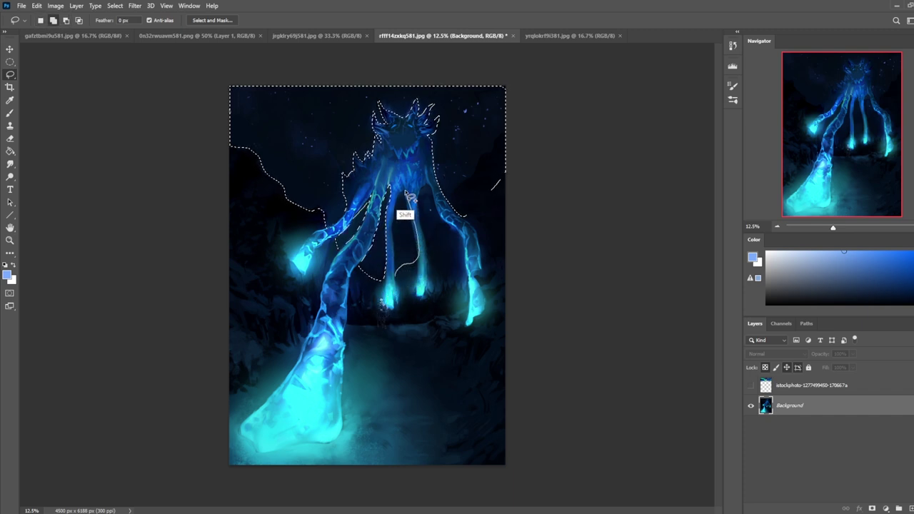
{"action": "mouse_move", "coordinate": [390, 248]}
{"action": "left_mouse_down"}
{"action": "mouse_move", "coordinate": [396, 207]}
{"action": "mouse_move", "coordinate": [390, 234]}
{"action": "left_mouse_up"}
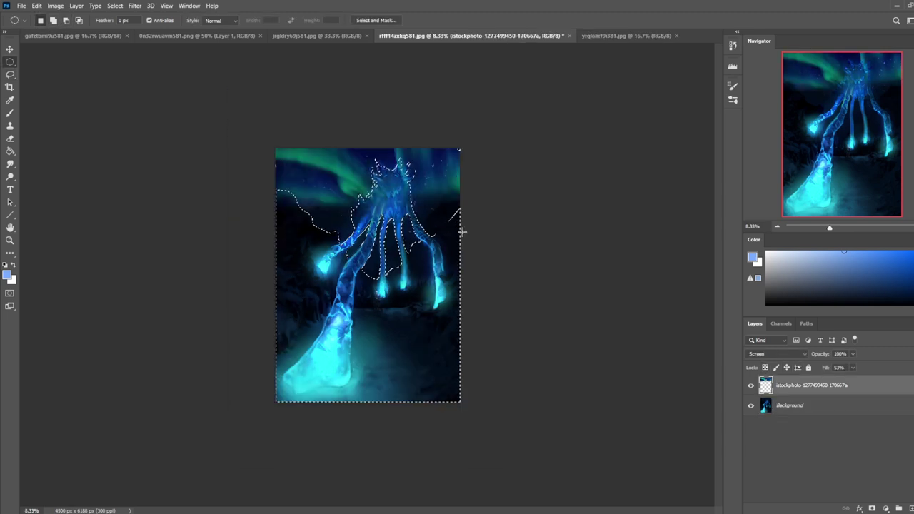
{"action": "right_click", "coordinate": [405, 220]}
{"action": "left_click", "coordinate": [436, 233]}
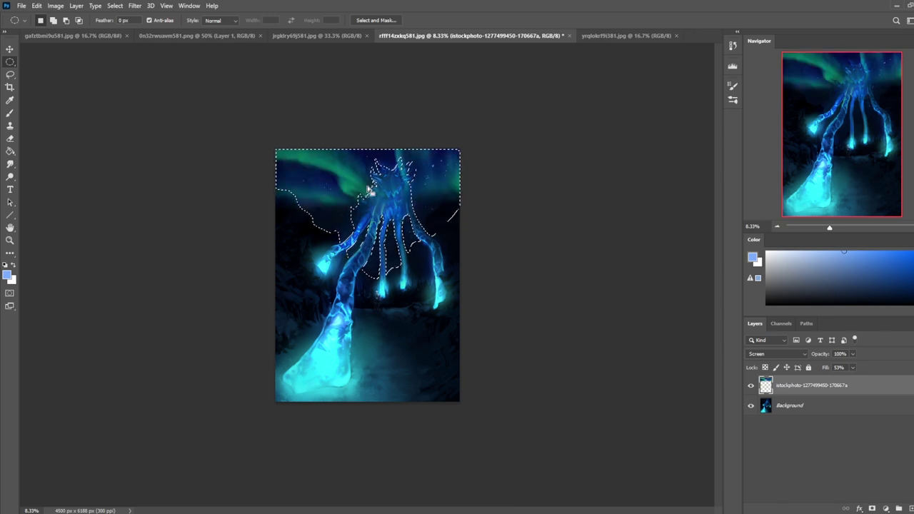
{"action": "right_click", "coordinate": [392, 199]}
{"action": "left_click", "coordinate": [437, 216]}
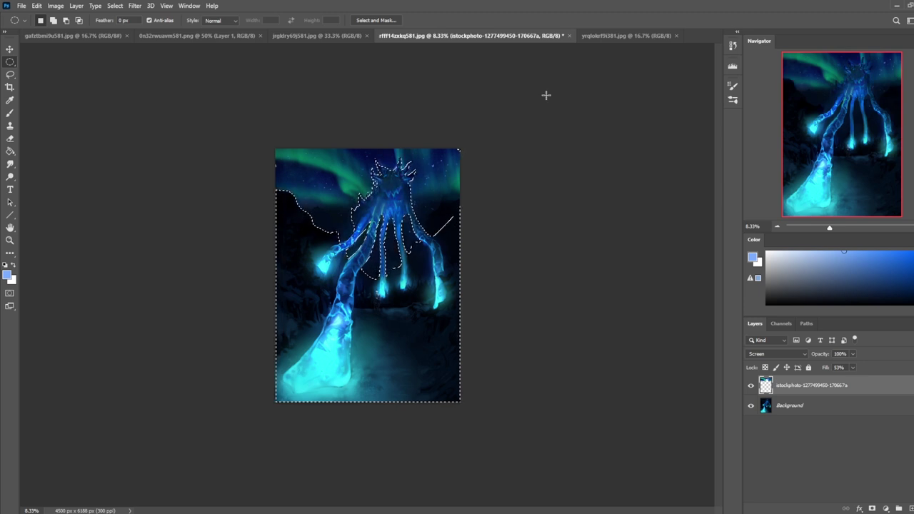
Try painting sampled black over the giant's upper body with a larger brush, and undo back to the inverted selection.
{"action": "key", "text": "ctrl+d"}
{"action": "key", "text": "b"}
{"action": "left_click", "coordinate": [448, 213], "text": "alt"}
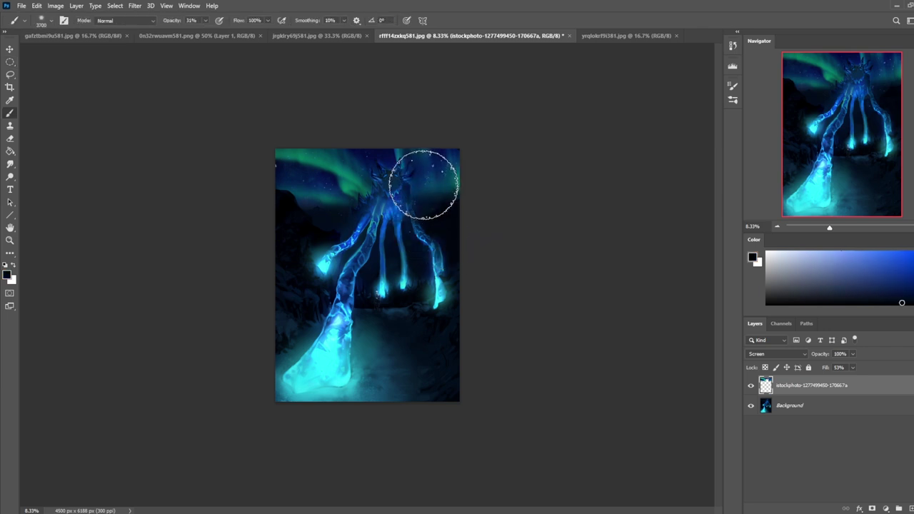
{"action": "key", "text": "bracketright"}
{"action": "key", "text": "bracketright"}
{"action": "key", "text": "bracketright"}
{"action": "key", "text": "bracketright"}
{"action": "key", "text": "bracketright"}
{"action": "key", "text": "ctrl+z"}
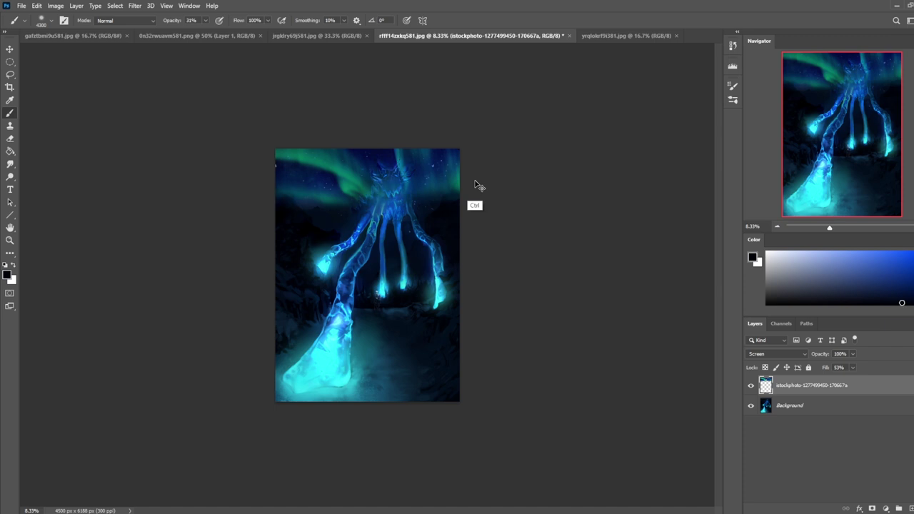
{"action": "key", "text": "ctrl+z"}
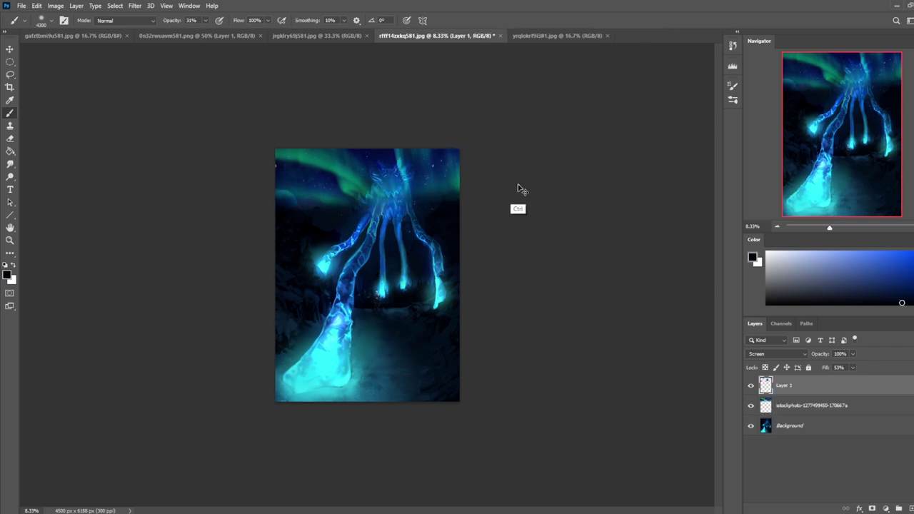
{"action": "key", "text": "ctrl+z"}
{"action": "key", "text": "ctrl"}
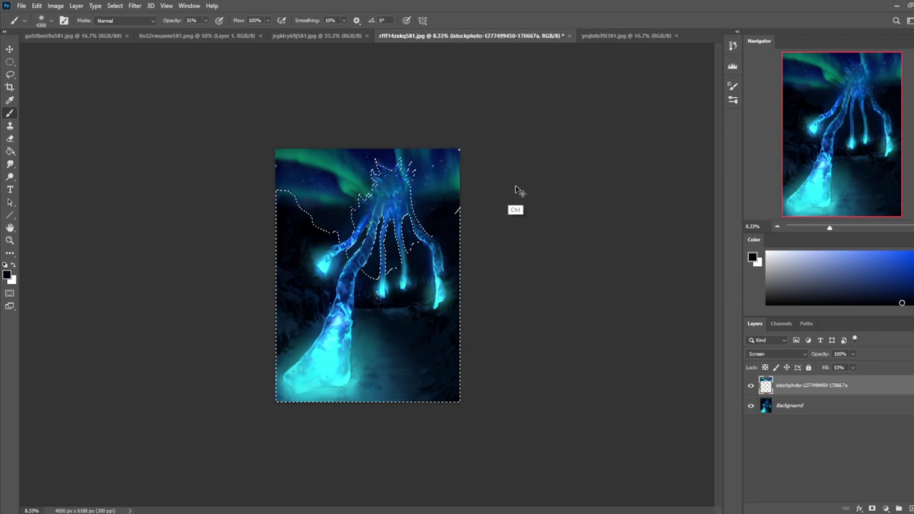
Delete the aurora layer's pixels inside the selection covering the giant and ground.
{"action": "left_click", "coordinate": [798, 404]}
{"action": "left_click", "coordinate": [799, 391]}
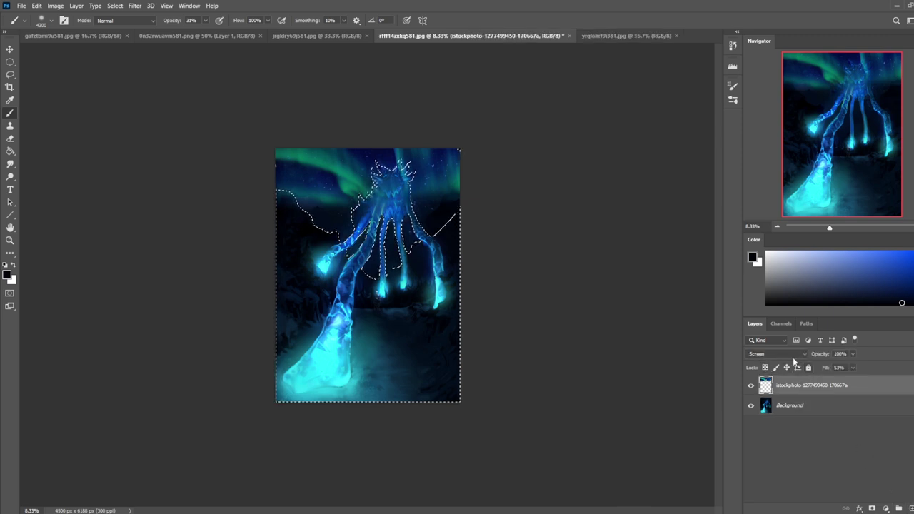
{"action": "key", "text": "Delete"}
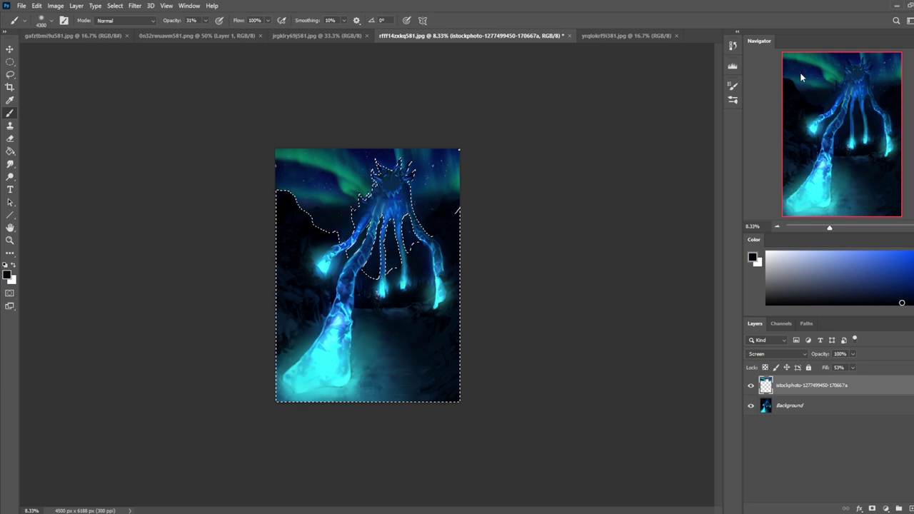
Clear the selection and darken the giant's head and upper body on the Background layer with a black Multiply brush at 31% opacity.
{"action": "left_click", "coordinate": [832, 406]}
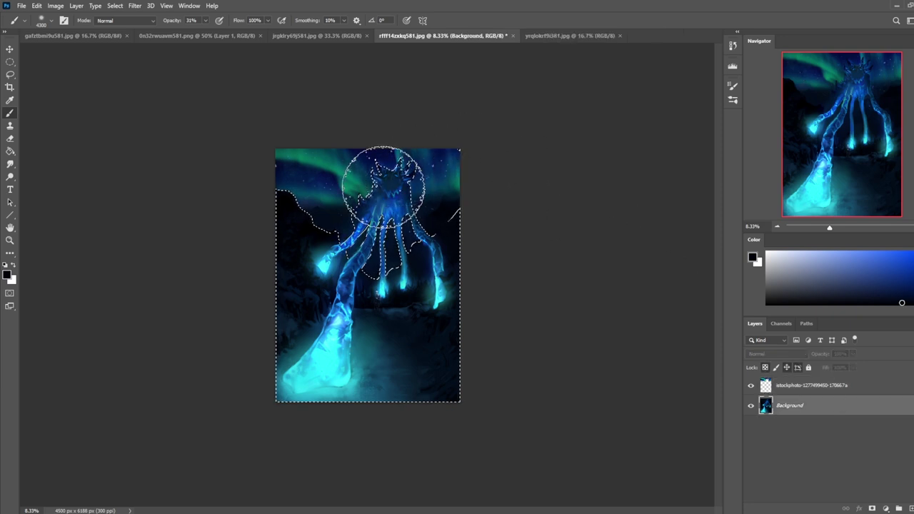
{"action": "left_click", "coordinate": [143, 21]}
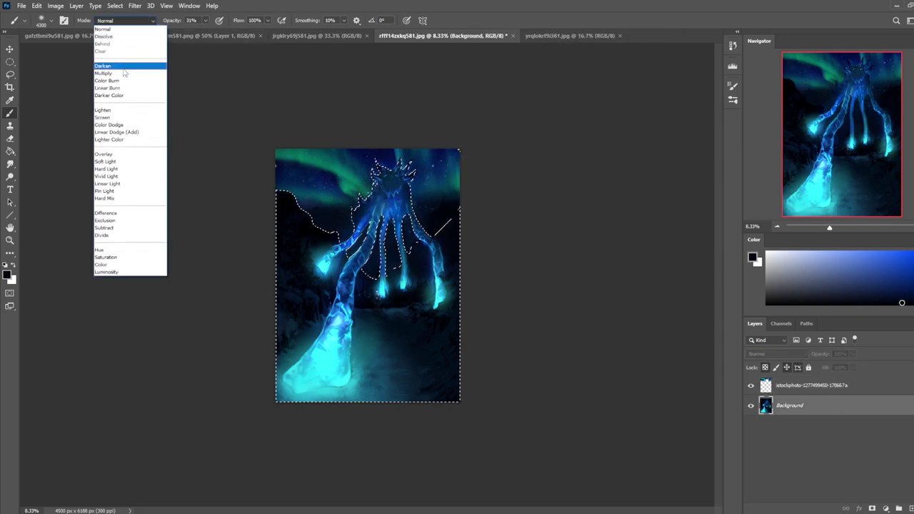
{"action": "left_click", "coordinate": [122, 75]}
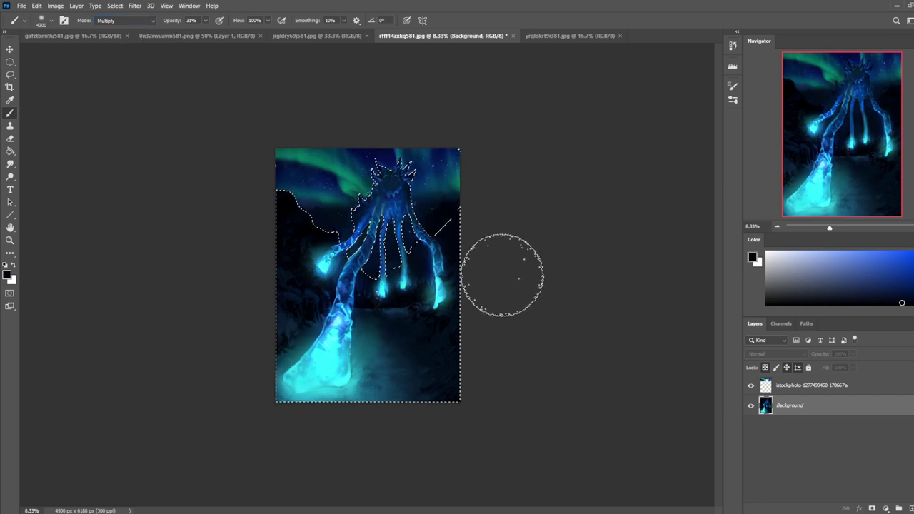
{"action": "key", "text": "ctrl+d"}
{"action": "left_click", "coordinate": [381, 208]}
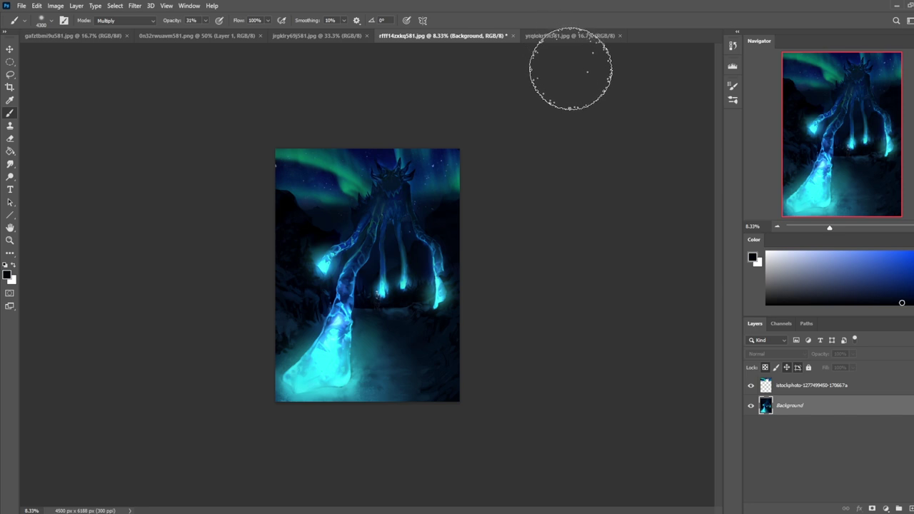
{"action": "key", "text": "ctrl+z"}
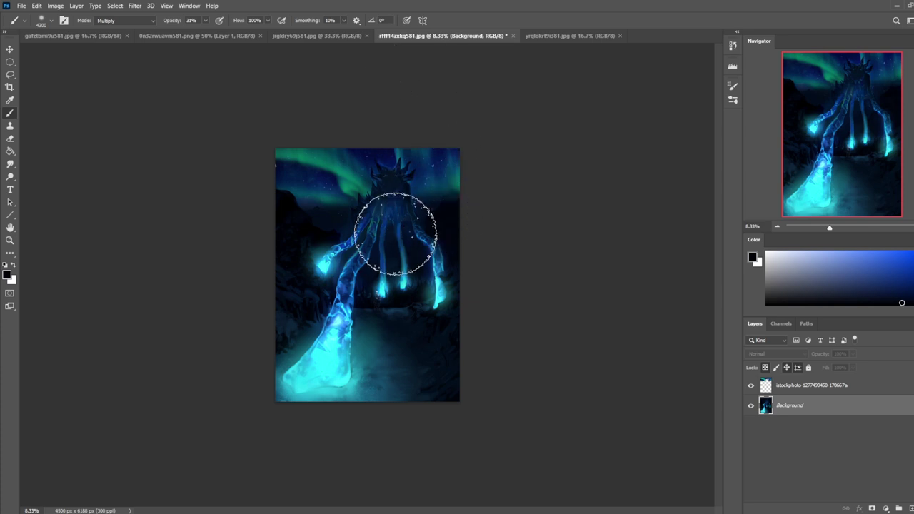
Dodge the giant's upper limbs with a brush of size 3600, Highlights range and 27% exposure.
{"action": "left_click", "coordinate": [10, 177]}
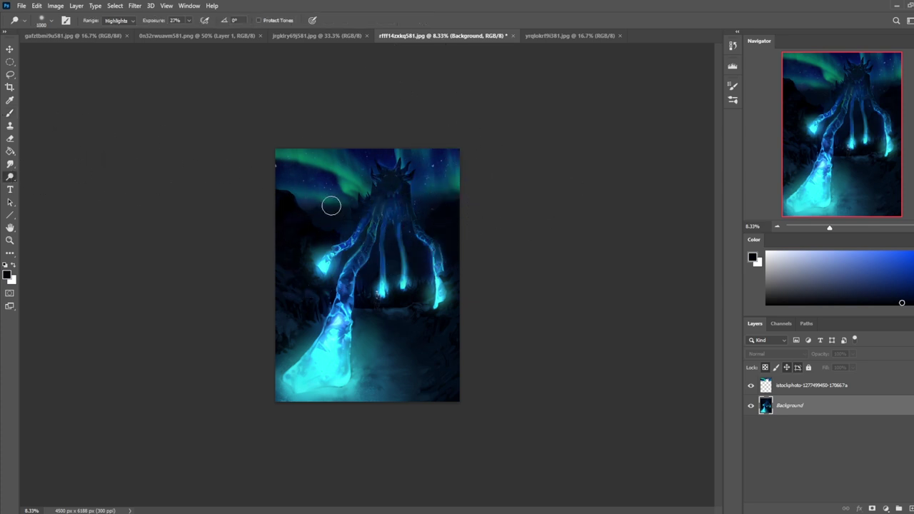
{"action": "key", "text": "]"}
{"action": "key", "text": "]"}
{"action": "key", "text": "]"}
{"action": "key", "text": "]"}
{"action": "key", "text": "]"}
{"action": "key", "text": "]"}
{"action": "key", "text": "]"}
{"action": "key", "text": "]"}
{"action": "key", "text": "]"}
{"action": "key", "text": "]"}
{"action": "key", "text": "]"}
{"action": "key", "text": "]"}
{"action": "key", "text": "]"}
{"action": "key", "text": "]"}
{"action": "key", "text": "]"}
{"action": "key", "text": "]"}
{"action": "key", "text": "]"}
{"action": "key", "text": "]"}
{"action": "key", "text": "]"}
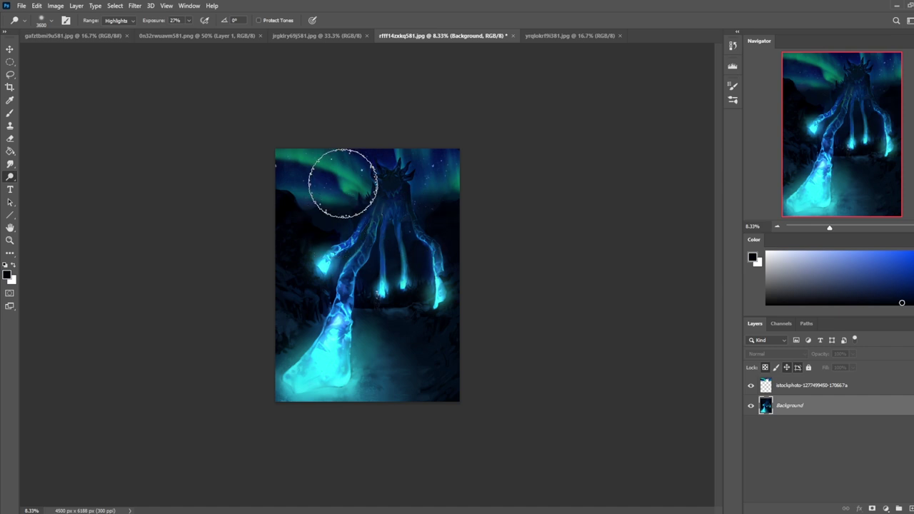
{"action": "key", "text": "["}
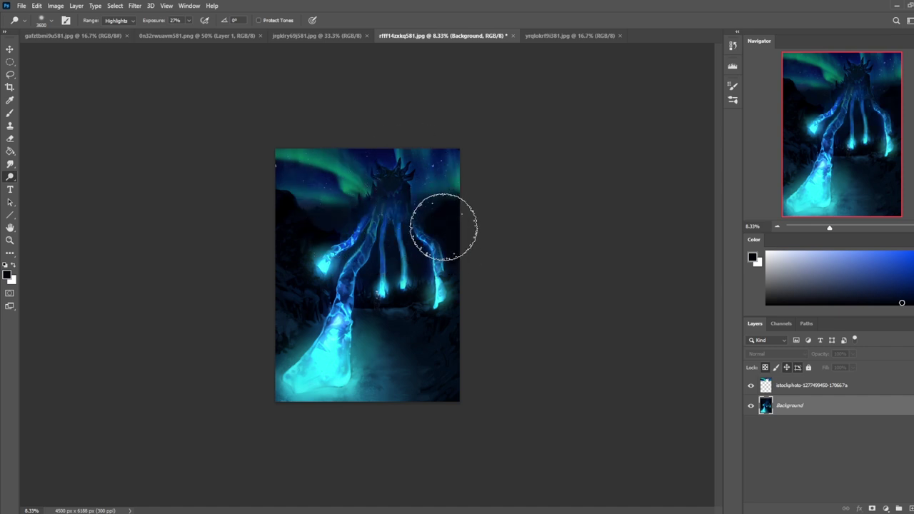
{"action": "left_click", "coordinate": [350, 222]}
Reduce the Dodge brush to size 1200 and brighten the glowing shoulders and limbs.
{"action": "key", "text": "["}
{"action": "key", "text": "["}
{"action": "key", "text": "bracketleft"}
{"action": "key", "text": "bracketleft"}
{"action": "key", "text": "bracketleft"}
{"action": "key", "text": "bracketleft"}
{"action": "key", "text": "bracketleft"}
{"action": "key", "text": "bracketleft"}
{"action": "key", "text": "bracketleft"}
{"action": "key", "text": "bracketleft"}
{"action": "key", "text": "bracketleft"}
{"action": "key", "text": "bracketleft"}
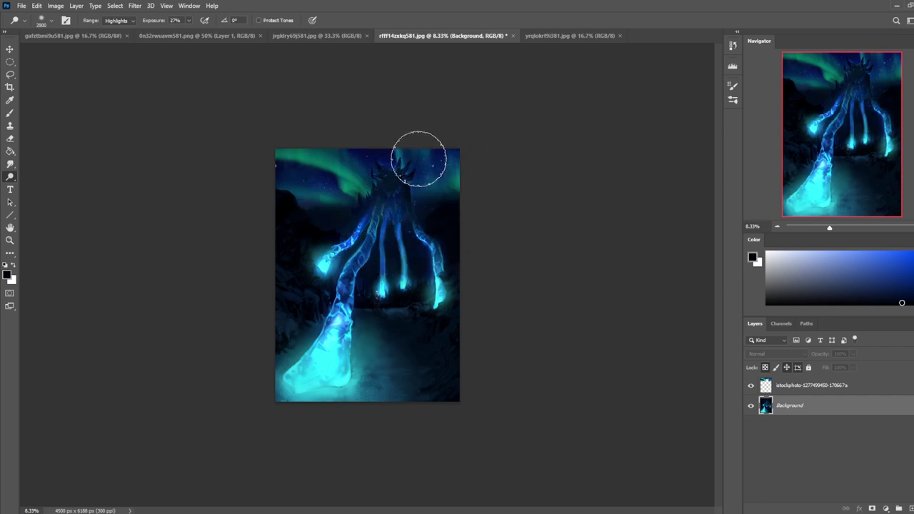
{"action": "key", "text": "bracketleft"}
{"action": "key", "text": "bracketleft"}
{"action": "key", "text": "bracketleft"}
{"action": "key", "text": "bracketleft"}
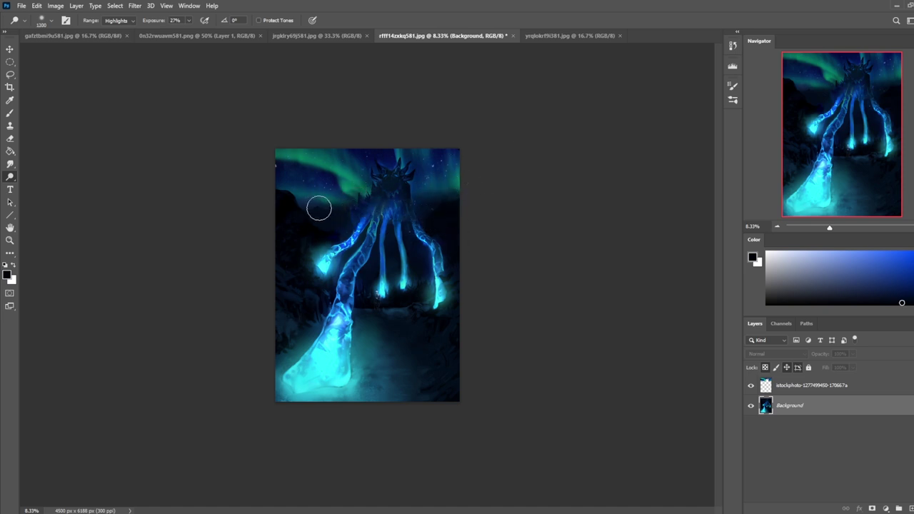
Raise the Dodge exposure, brighten the giant's eyes and compare the painting with the aurora layer hidden and shown.
{"action": "left_click", "coordinate": [189, 20]}
{"action": "left_click_drag", "start_coordinate": [190, 26], "coordinate": [295, 33]}
{"action": "left_click", "coordinate": [750, 386]}
{"action": "left_click", "coordinate": [751, 385]}
Sample teal from the aurora and fill the silhouette of the giant and landscape with it on a new layer.
{"action": "key", "text": "b"}
{"action": "left_click", "coordinate": [357, 200], "text": "alt"}
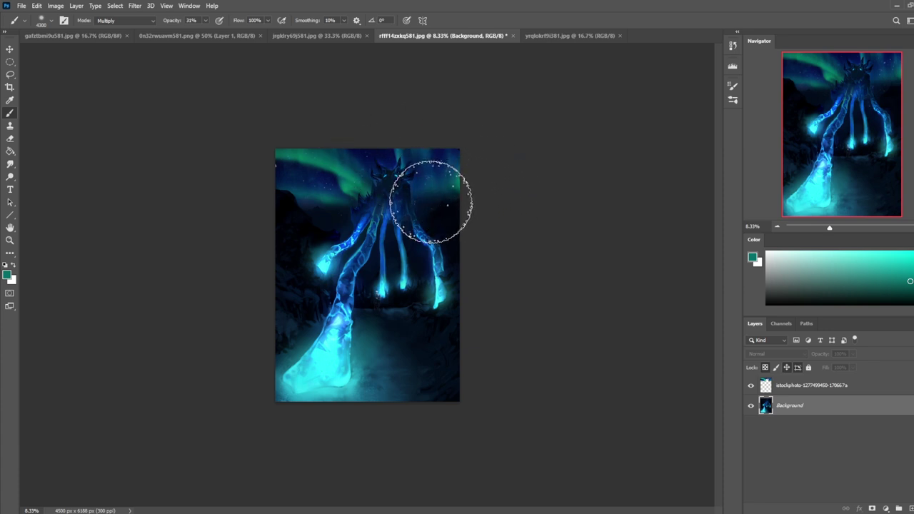
{"action": "key", "text": "m"}
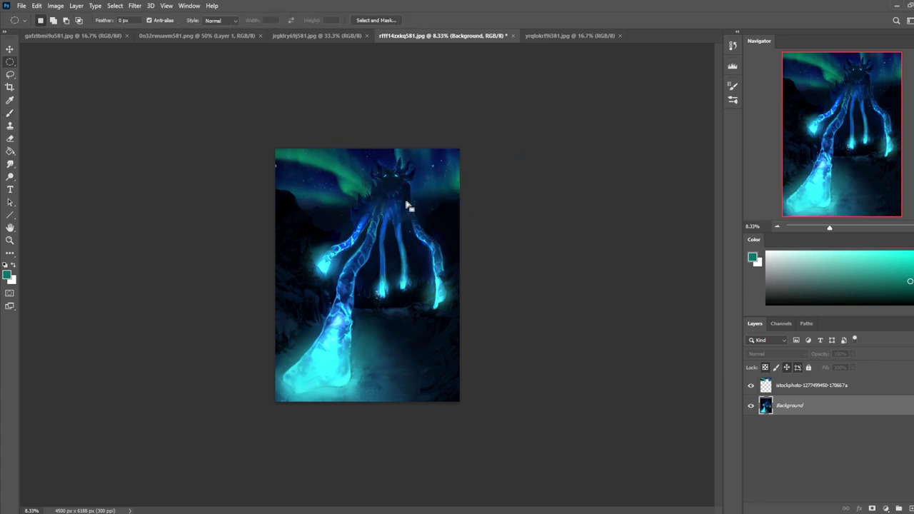
{"action": "right_click", "coordinate": [414, 208]}
{"action": "left_click", "coordinate": [439, 215]}
{"action": "key", "text": "ctrl+shift+alt+n"}
{"action": "key", "text": "g"}
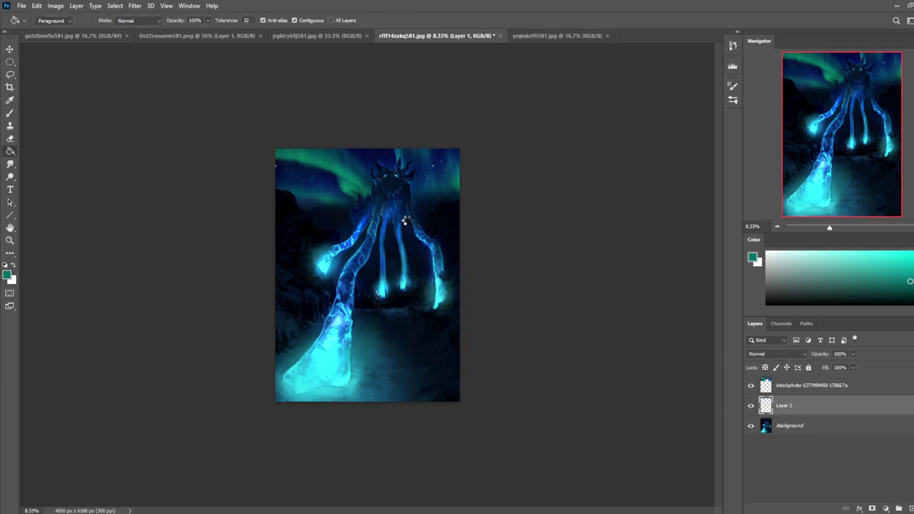
{"action": "left_click", "coordinate": [420, 233]}
Hide the teal silhouette layer, clear the selection and add a Normal-mode layer directly above Background.
{"action": "left_click", "coordinate": [751, 406]}
{"action": "left_click", "coordinate": [801, 427]}
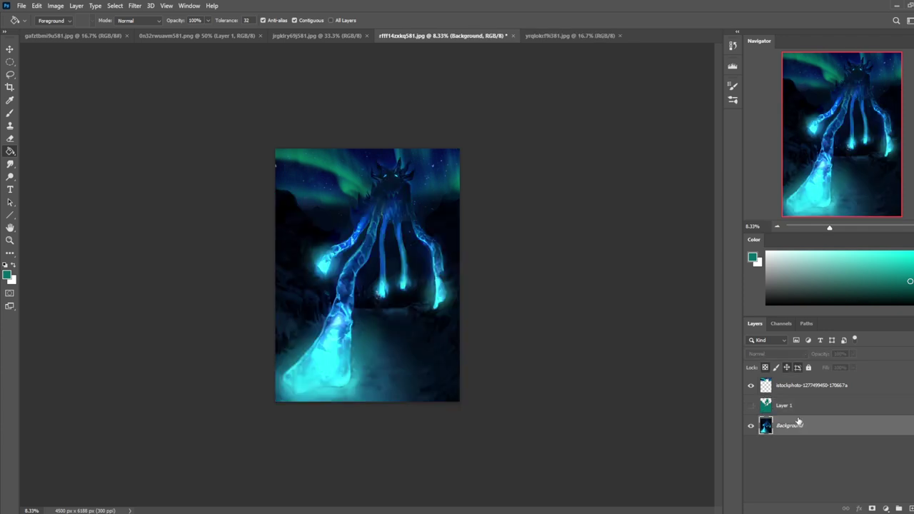
{"action": "key", "text": "m"}
{"action": "right_click", "coordinate": [401, 195]}
{"action": "left_click", "coordinate": [431, 201]}
{"action": "key", "text": "b"}
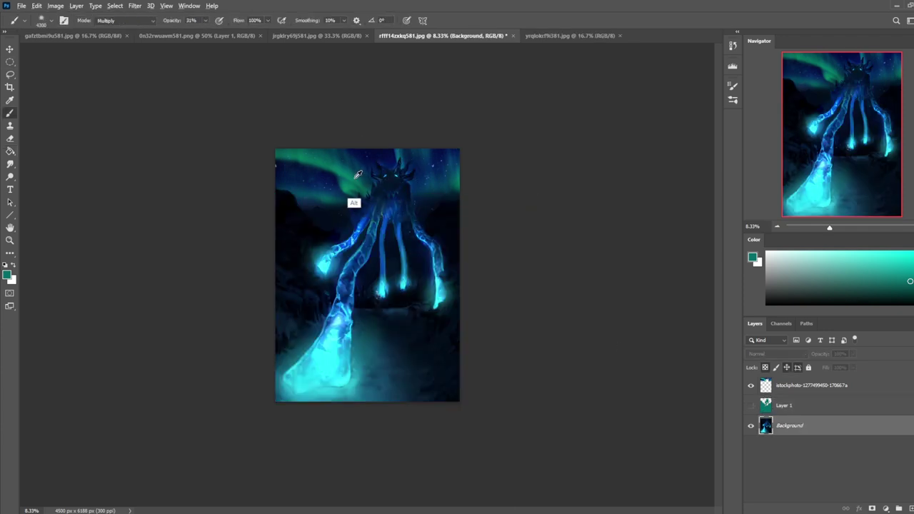
{"action": "left_click", "coordinate": [909, 507]}
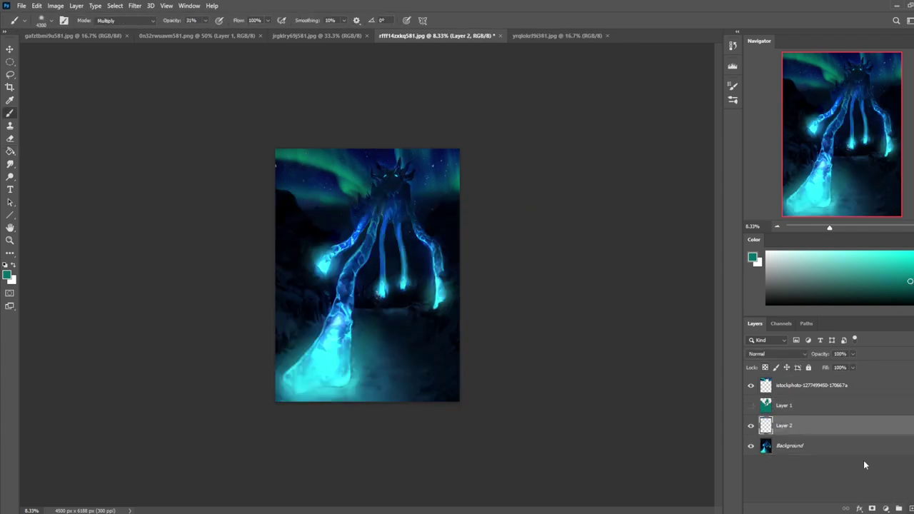
{"action": "left_click", "coordinate": [761, 352]}
{"action": "left_click", "coordinate": [766, 284]}
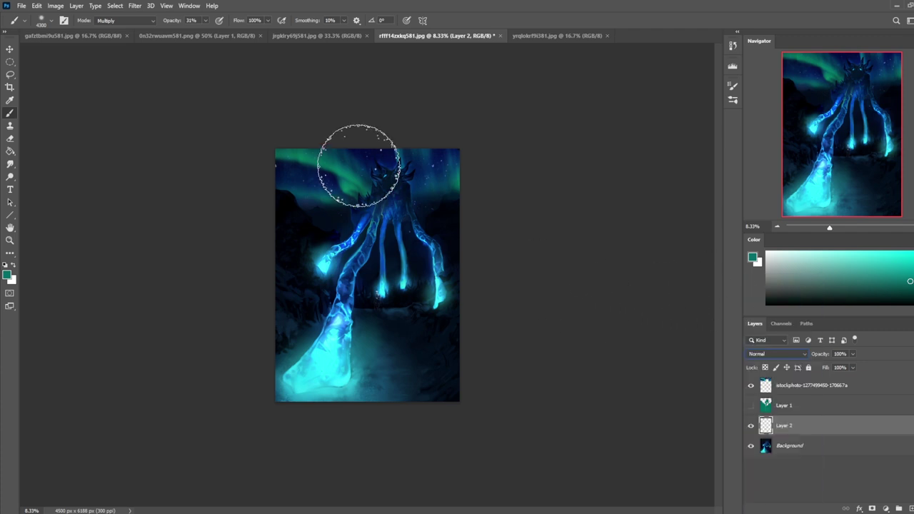
Sample the aurora's teal and paint a soft glow on the giant's upper body with a size 1600 brush at 31% opacity.
{"action": "left_click", "coordinate": [356, 178], "text": "alt"}
{"action": "key", "text": "bracketleft"}
{"action": "key", "text": "bracketleft"}
{"action": "key", "text": "bracketleft"}
{"action": "key", "text": "bracketleft"}
{"action": "key", "text": "bracketleft"}
{"action": "key", "text": "bracketleft"}
{"action": "key", "text": "bracketleft"}
{"action": "key", "text": "bracketleft"}
{"action": "key", "text": "bracketleft"}
{"action": "key", "text": "bracketleft"}
{"action": "key", "text": "bracketleft"}
{"action": "key", "text": "bracketleft"}
{"action": "key", "text": "bracketleft"}
{"action": "key", "text": "bracketleft"}
{"action": "key", "text": "bracketleft"}
{"action": "key", "text": "bracketleft"}
{"action": "key", "text": "bracketleft"}
{"action": "key", "text": "bracketleft"}
{"action": "key", "text": "bracketleft"}
{"action": "key", "text": "bracketleft"}
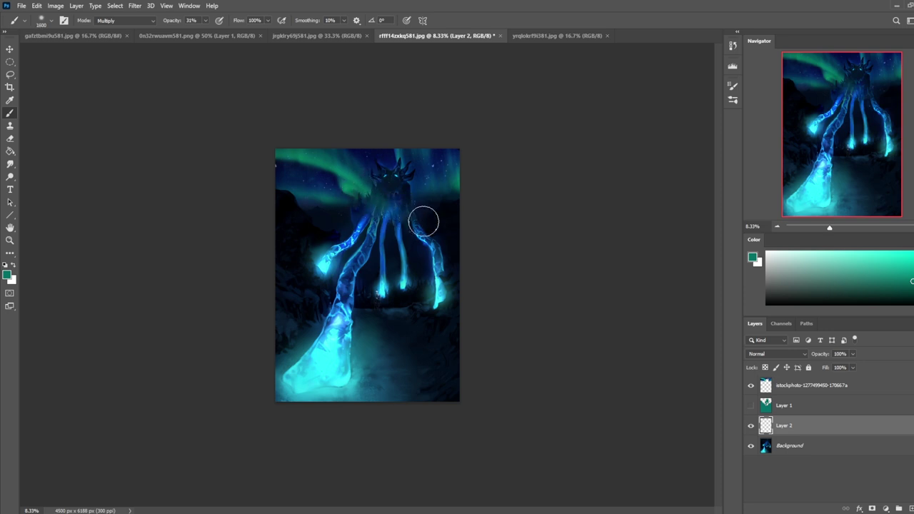
Erase excess teal from the giant with a size 900 eraser at 100% opacity, and compare Layer 2 hidden and shown.
{"action": "key", "text": "e"}
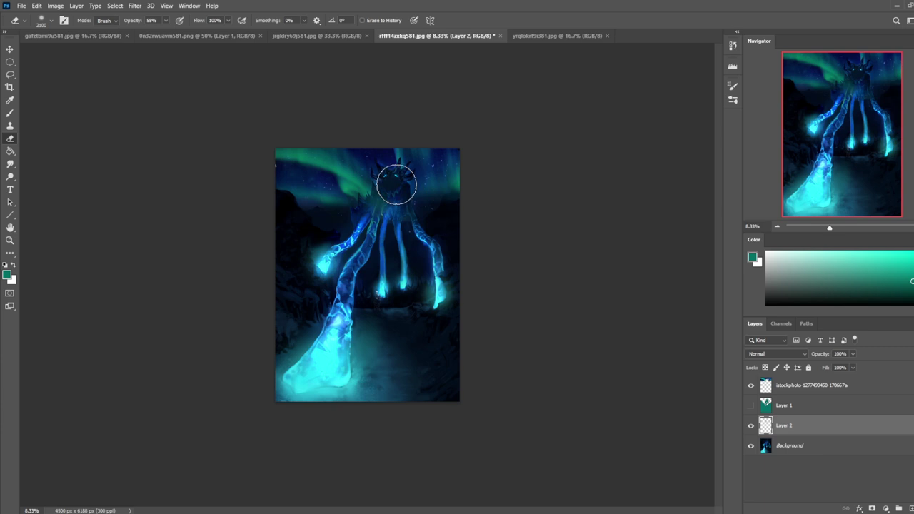
{"action": "left_click", "coordinate": [166, 21]}
{"action": "left_click_drag", "start_coordinate": [167, 32], "coordinate": [199, 33]}
{"action": "key", "text": "bracketleft"}
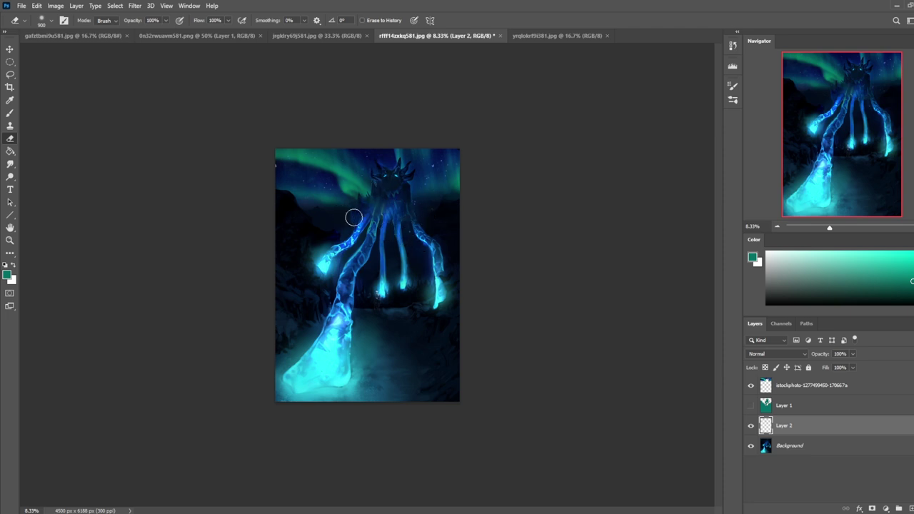
{"action": "left_click", "coordinate": [750, 426]}
{"action": "left_click", "coordinate": [751, 426]}
Touch up the teal glow on the giant's upper body with the Brush and Eraser.
{"action": "key", "text": "b"}
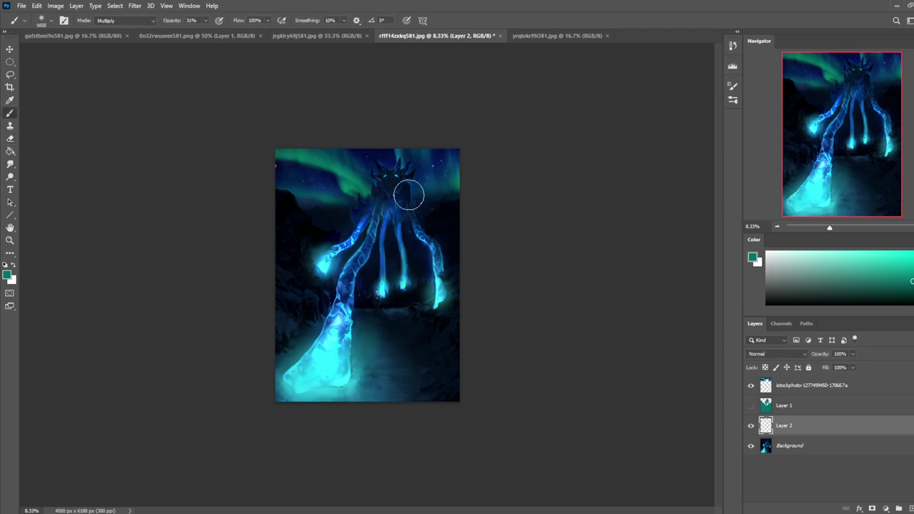
{"action": "key", "text": "e"}
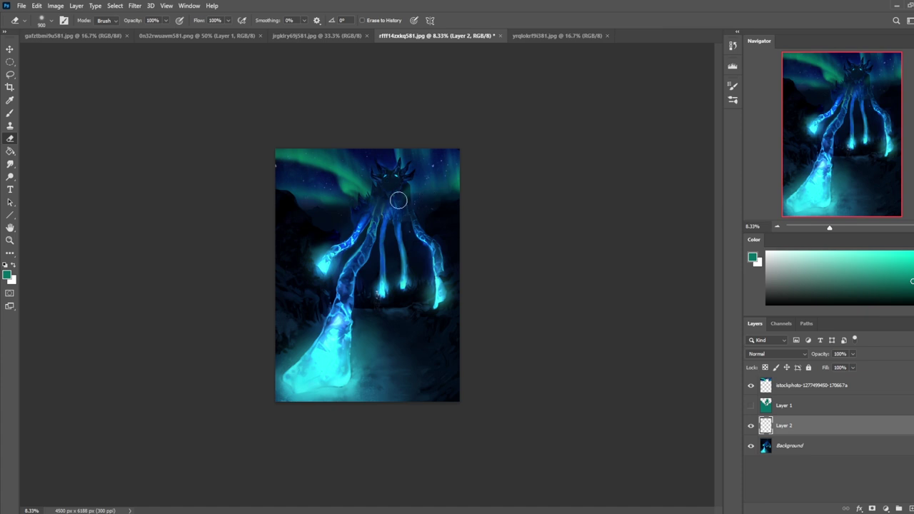
{"action": "left_click", "coordinate": [751, 427]}
Load the teal silhouette on Layer 1 as a selection and hide that layer again.
{"action": "left_click", "coordinate": [751, 406]}
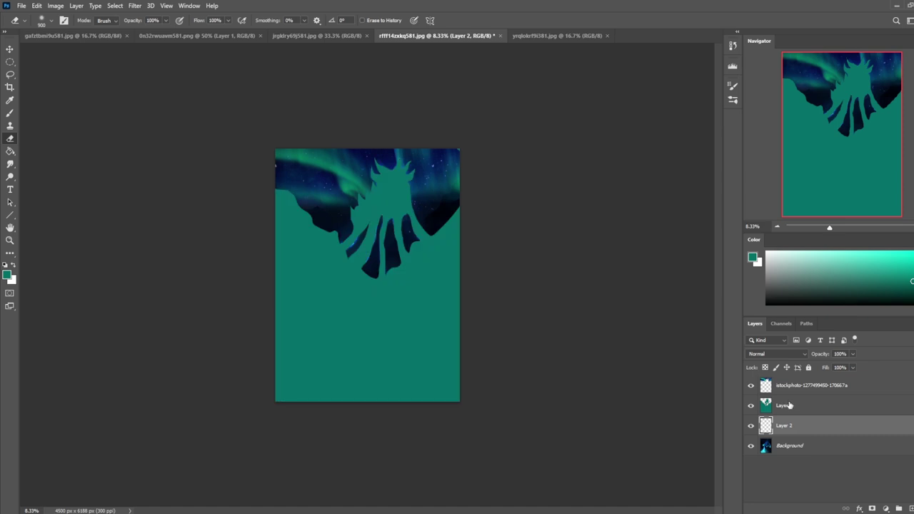
{"action": "left_click", "coordinate": [757, 407]}
{"action": "left_click", "coordinate": [764, 405], "text": "ctrl"}
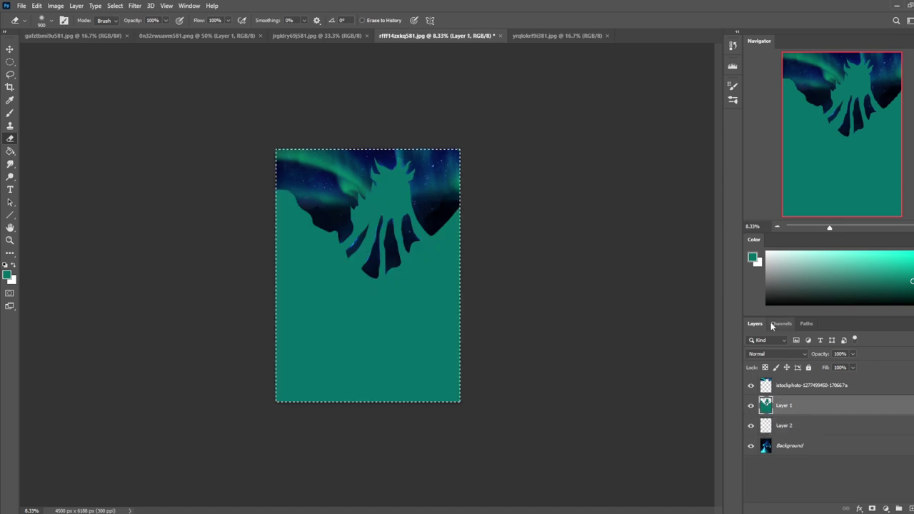
{"action": "key", "text": "v"}
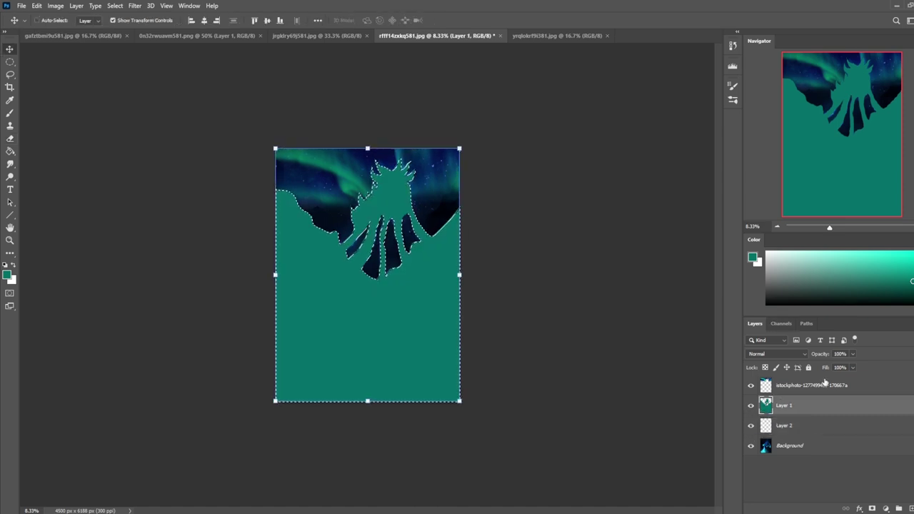
{"action": "left_click", "coordinate": [750, 406]}
Merge the teal glow layer down into Background.
{"action": "left_click", "coordinate": [771, 439]}
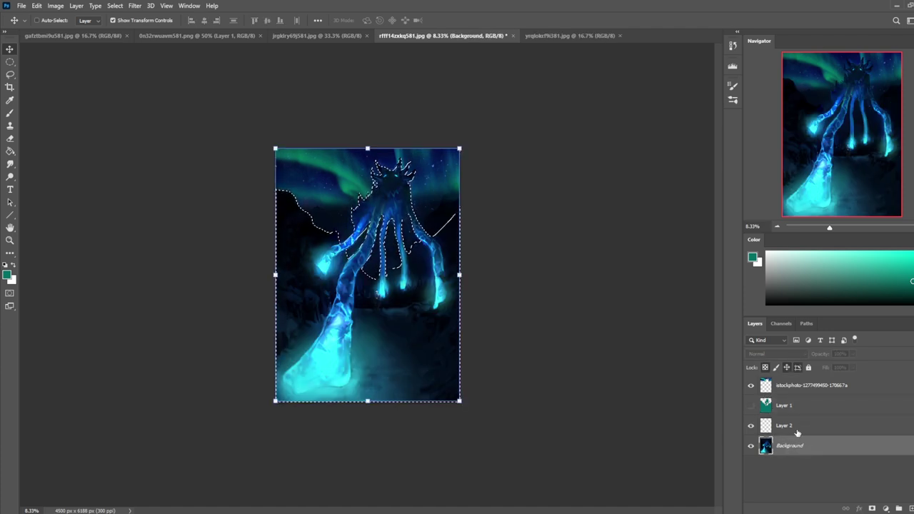
{"action": "right_click", "coordinate": [791, 426]}
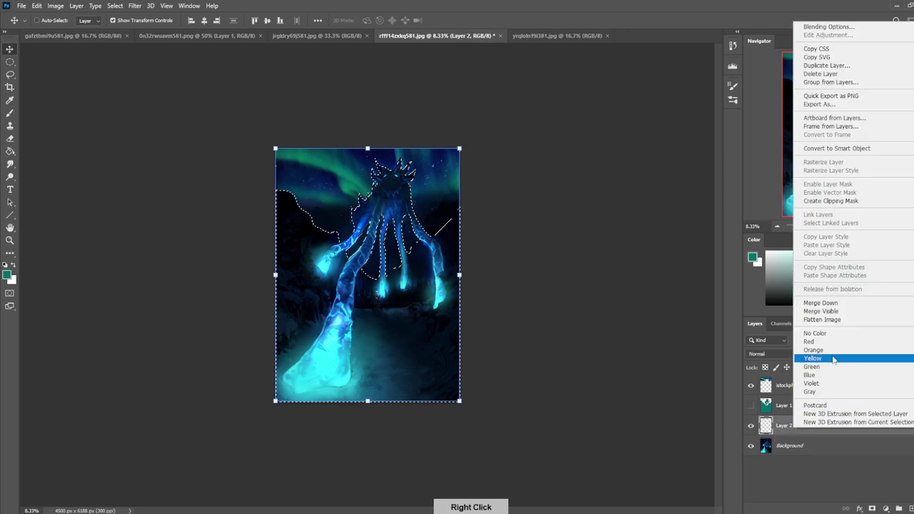
{"action": "left_click", "coordinate": [822, 304]}
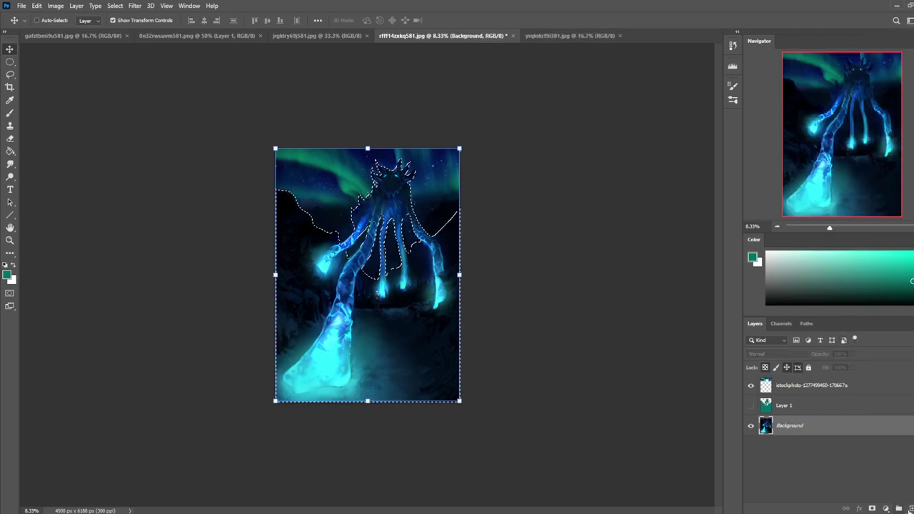
Add a new layer above Background and pick yellow as the brush colour.
{"action": "left_click", "coordinate": [910, 508]}
{"action": "key", "text": "ctrl+d"}
{"action": "key", "text": "b"}
{"action": "left_click_drag", "start_coordinate": [913, 279], "coordinate": [913, 298]}
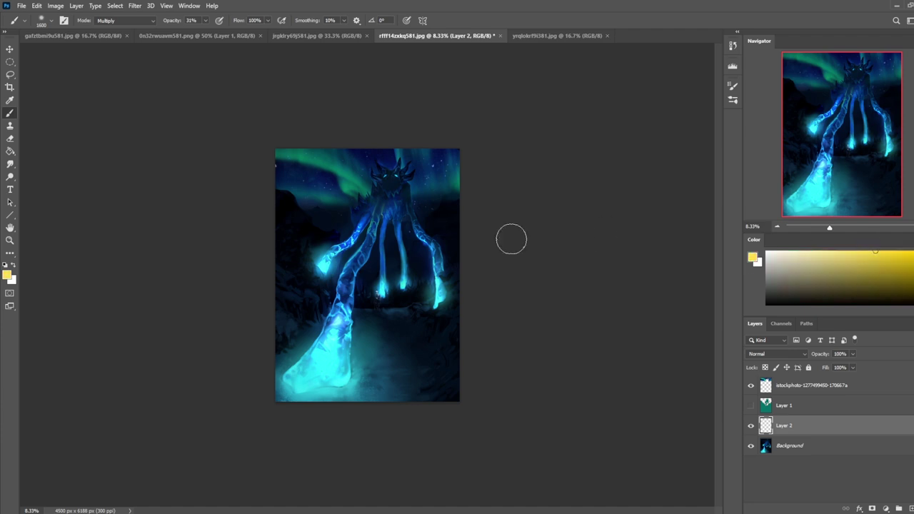
Try a yellow brush stroke across the giant's limbs, undo it and clear the selection.
{"action": "mouse_move", "coordinate": [448, 237]}
{"action": "left_mouse_down"}
{"action": "mouse_move", "coordinate": [267, 251]}
{"action": "mouse_move", "coordinate": [300, 257]}
{"action": "left_mouse_up"}
{"action": "key", "text": "ctrl+z"}
{"action": "key", "text": "m"}
{"action": "right_click", "coordinate": [414, 248]}
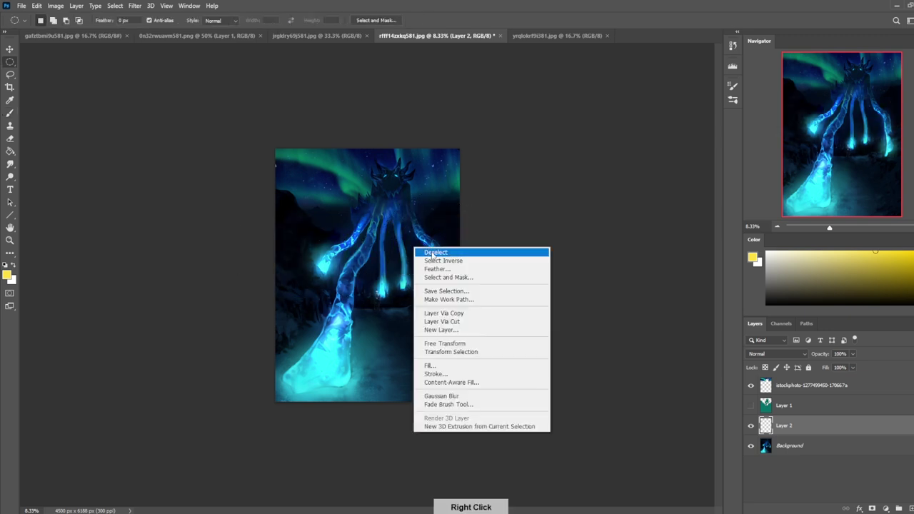
{"action": "left_click", "coordinate": [434, 253]}
{"action": "key", "text": "b"}
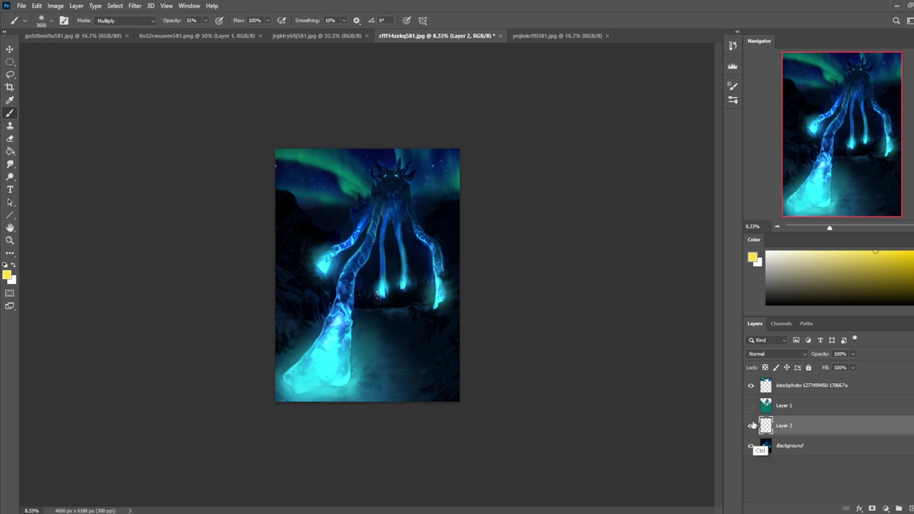
Select the silhouette from Layer 1, hide that layer and invert the selection with Layer 2 active.
{"action": "left_click", "coordinate": [751, 406]}
{"action": "left_click", "coordinate": [803, 409]}
{"action": "key", "text": "ctrl+a"}
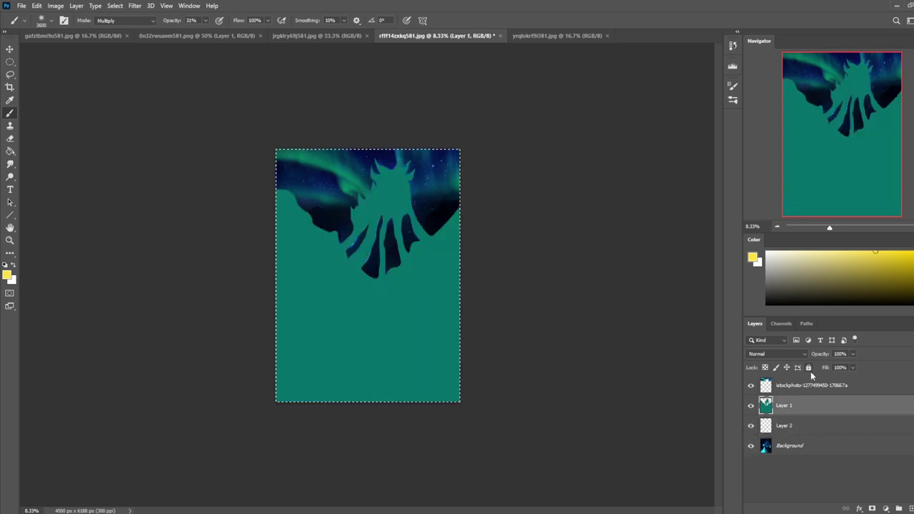
{"action": "key", "text": "v"}
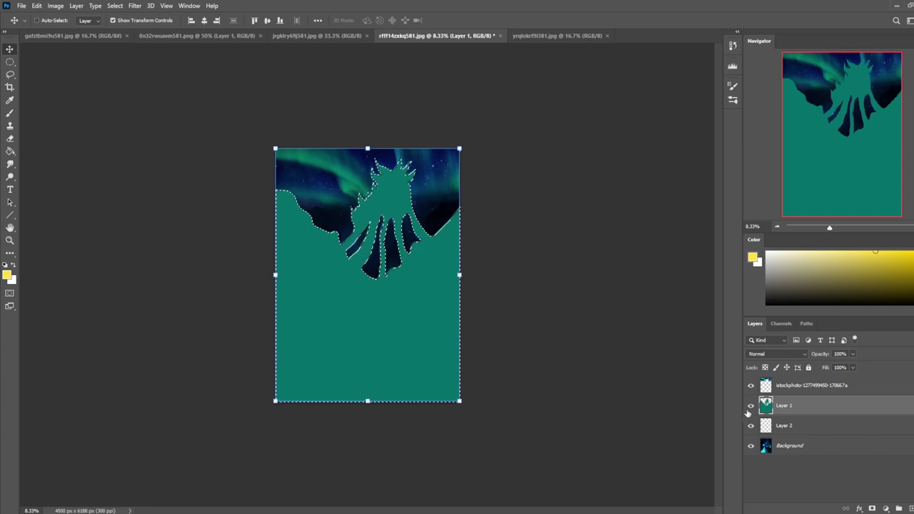
{"action": "left_click", "coordinate": [751, 406]}
{"action": "left_click", "coordinate": [786, 427]}
{"action": "key", "text": "m"}
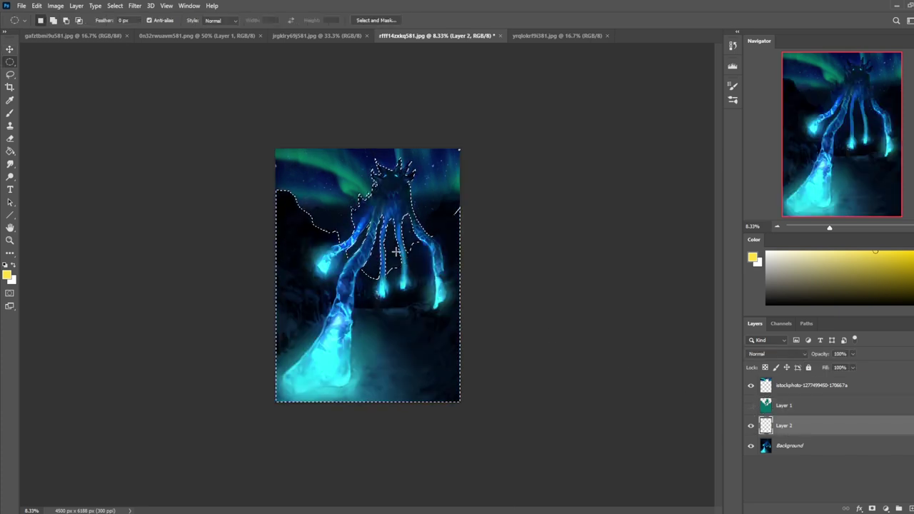
{"action": "right_click", "coordinate": [398, 254]}
{"action": "left_click", "coordinate": [426, 267]}
{"action": "key", "text": "b"}
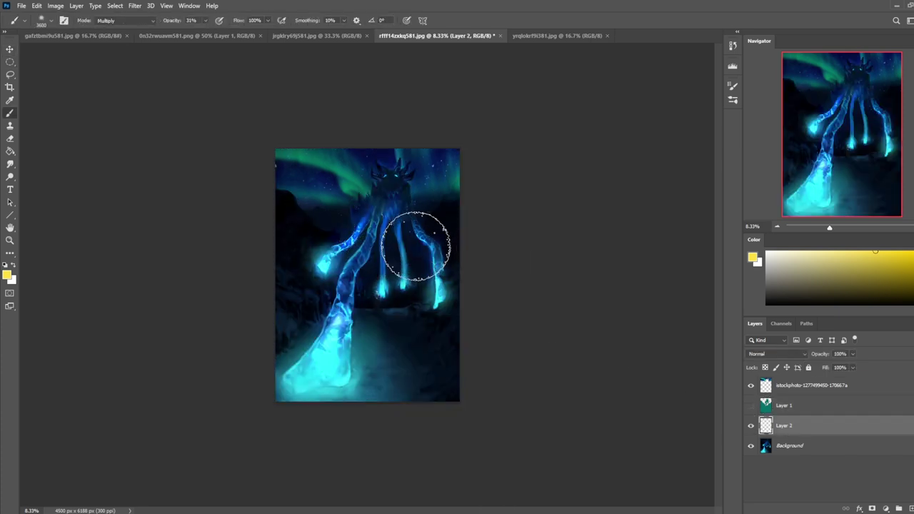
Add a layer above Layer 2 and paint a yellow to white glow behind the giant's limbs with a size 3600 brush.
{"action": "left_click", "coordinate": [899, 508]}
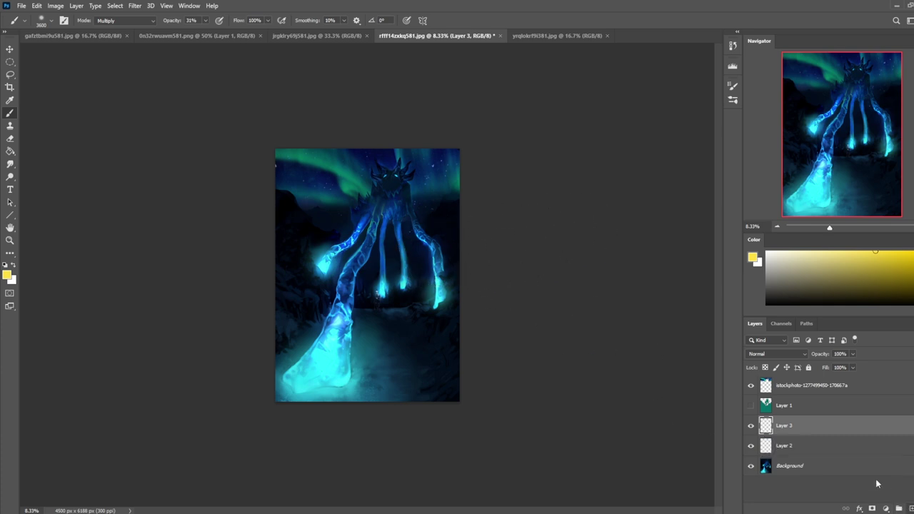
{"action": "left_click", "coordinate": [380, 245]}
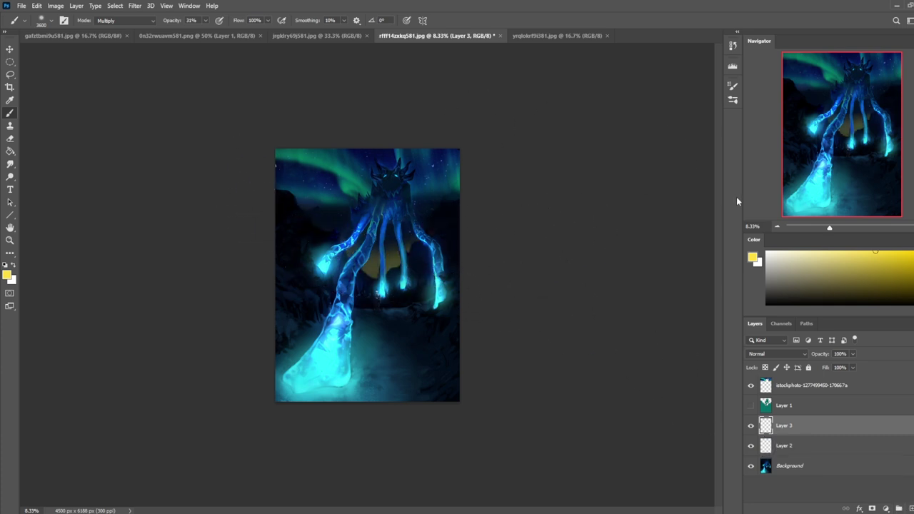
{"action": "left_click", "coordinate": [829, 251]}
{"action": "mouse_move", "coordinate": [424, 258]}
{"action": "left_mouse_down"}
{"action": "mouse_move", "coordinate": [273, 238]}
{"action": "mouse_move", "coordinate": [445, 249]}
{"action": "mouse_move", "coordinate": [415, 271]}
{"action": "mouse_move", "coordinate": [219, 238]}
{"action": "left_mouse_up"}
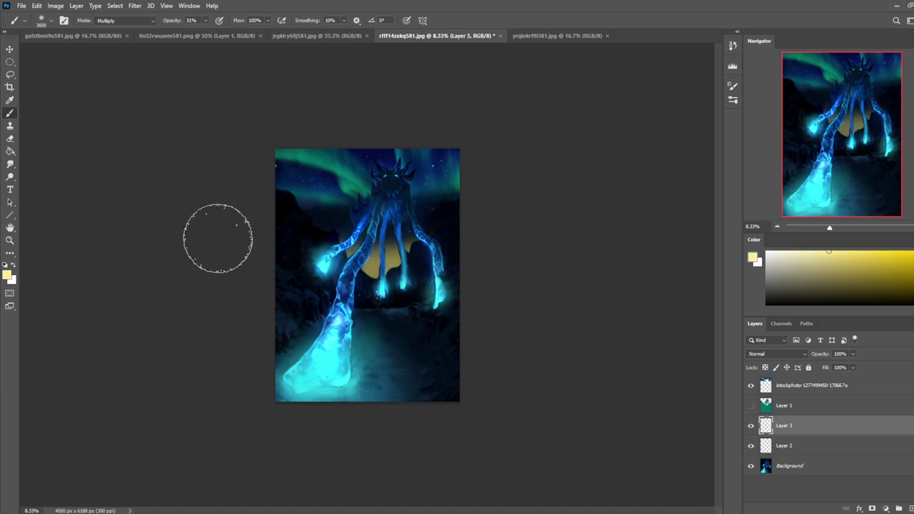
{"action": "left_click", "coordinate": [789, 252]}
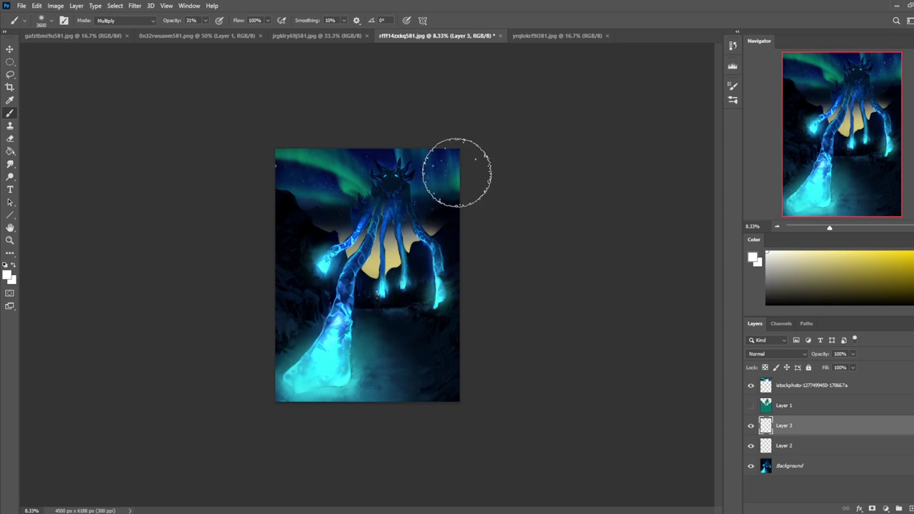
Erase part of the glow beside the giant's shoulder with a small eraser and set the foreground colour to white.
{"action": "left_click", "coordinate": [420, 285], "text": "alt"}
{"action": "key", "text": "e"}
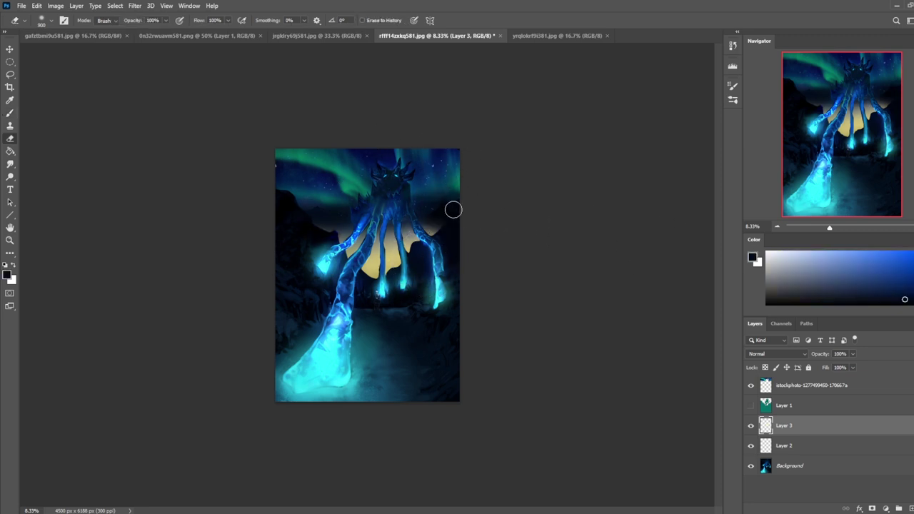
{"action": "left_click_drag", "start_coordinate": [419, 228], "coordinate": [413, 215]}
{"action": "right_click", "coordinate": [421, 229]}
{"action": "left_click", "coordinate": [590, 138]}
{"action": "key", "text": "b"}
{"action": "left_click", "coordinate": [767, 251]}
Enlarge the eraser to size 4500 and erase the glow's upper edges on both sides of the giant.
{"action": "key", "text": "e"}
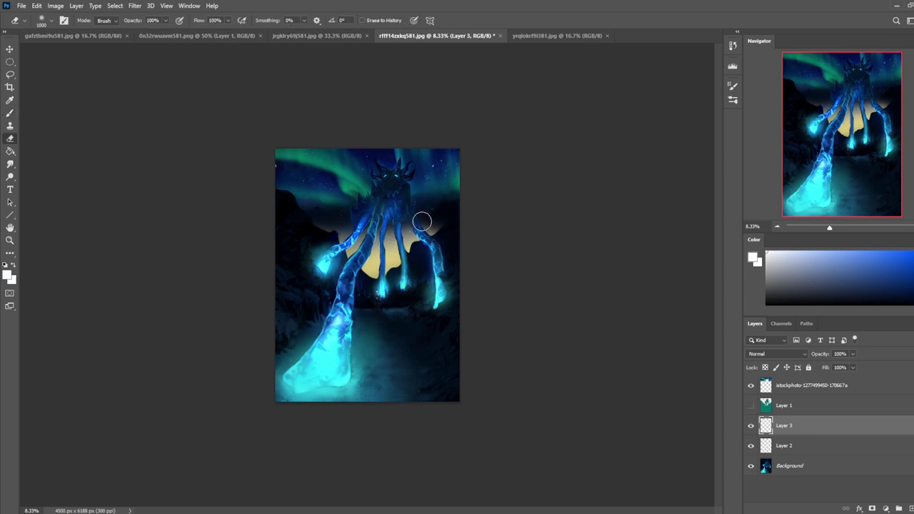
{"action": "key", "text": "bracketright"}
{"action": "key", "text": "bracketright"}
{"action": "key", "text": "bracketright"}
{"action": "key", "text": "bracketright"}
{"action": "key", "text": "bracketright"}
{"action": "key", "text": "bracketright"}
{"action": "key", "text": "bracketright"}
{"action": "key", "text": "bracketright"}
{"action": "key", "text": "bracketright"}
{"action": "key", "text": "bracketright"}
{"action": "key", "text": "bracketright"}
{"action": "key", "text": "bracketright"}
{"action": "key", "text": "bracketright"}
{"action": "key", "text": "bracketright"}
{"action": "key", "text": "bracketright"}
{"action": "key", "text": "bracketright"}
{"action": "key", "text": "bracketright"}
{"action": "key", "text": "bracketright"}
{"action": "key", "text": "bracketright"}
{"action": "key", "text": "bracketright"}
{"action": "left_click", "coordinate": [441, 205]}
{"action": "left_click", "coordinate": [275, 202]}
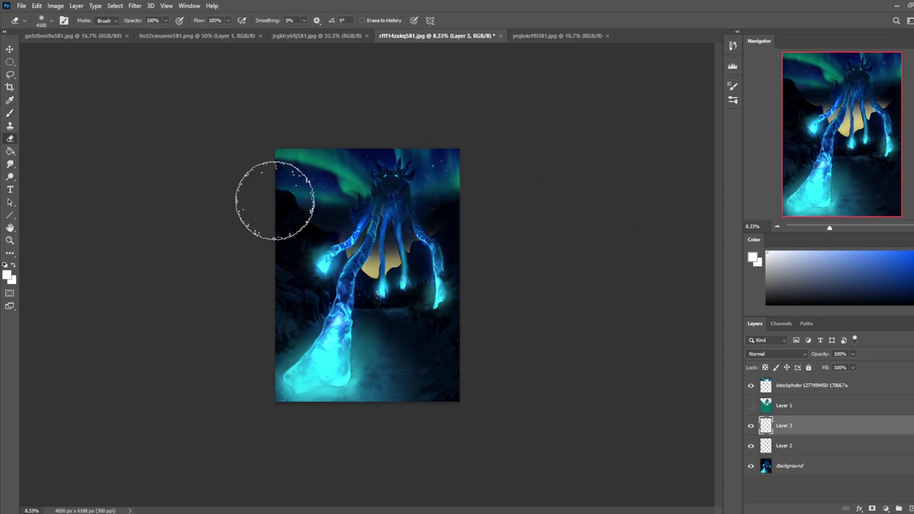
Lower the eraser's opacity, reduce it to size 3700 and soften the yellow glow behind the limbs.
{"action": "left_click_drag", "start_coordinate": [165, 20], "coordinate": [147, 35]}
{"action": "key", "text": "bracketleft"}
{"action": "key", "text": "bracketleft"}
{"action": "key", "text": "bracketleft"}
{"action": "key", "text": "bracketleft"}
{"action": "key", "text": "bracketleft"}
{"action": "key", "text": "bracketleft"}
Shift the hue of the Layer 3 glow to -26 with Hue/Saturation, turning it from yellow to peach.
{"action": "key", "text": "i"}
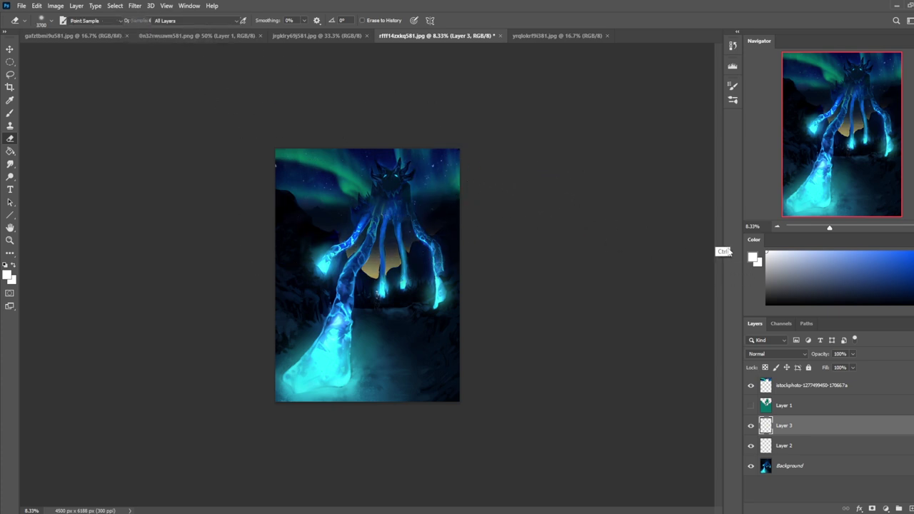
{"action": "key", "text": "ctrl+u"}
{"action": "left_click_drag", "start_coordinate": [688, 283], "coordinate": [716, 286]}
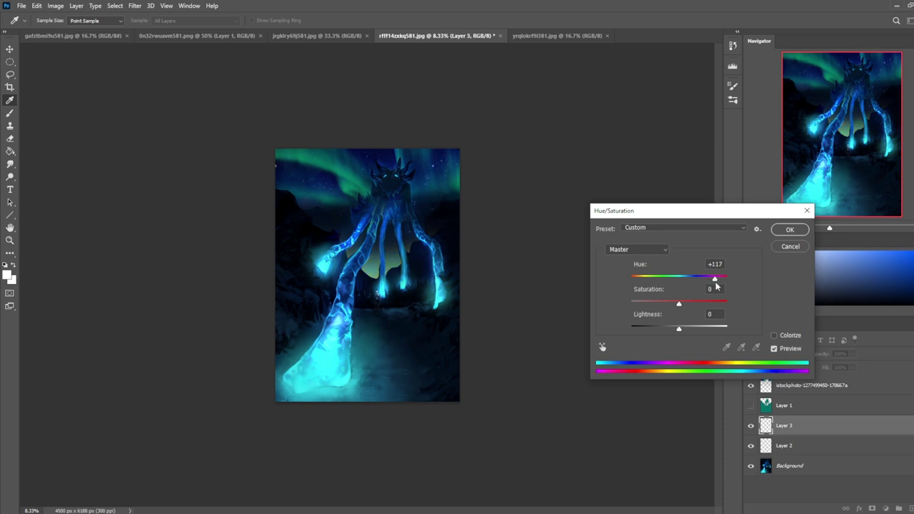
{"action": "left_click_drag", "start_coordinate": [715, 287], "coordinate": [674, 287]}
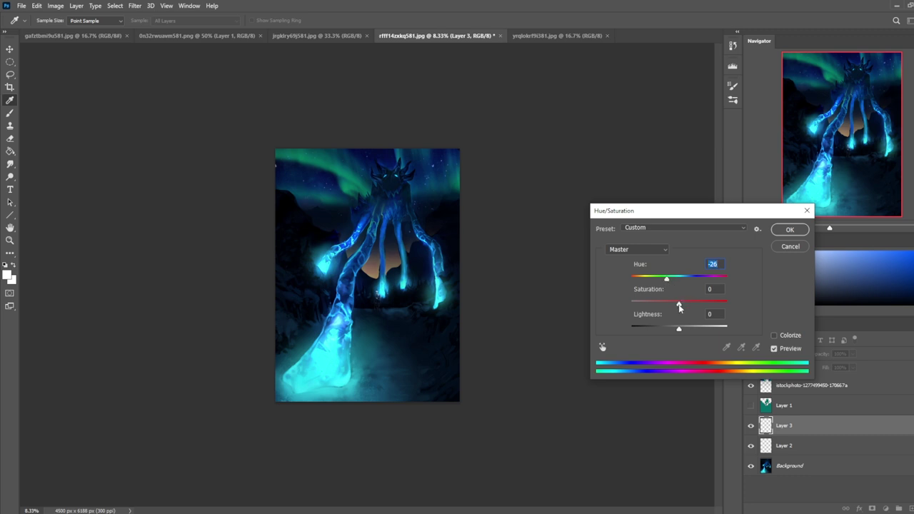
{"action": "left_click_drag", "start_coordinate": [685, 330], "coordinate": [686, 330]}
{"action": "left_click", "coordinate": [790, 229]}
{"action": "key", "text": "e"}
{"action": "key", "text": "m"}
{"action": "right_click", "coordinate": [407, 269]}
{"action": "left_click", "coordinate": [436, 283]}
{"action": "key", "text": "ctrl+d"}
Sample the peach colour from the glow with the Brush tool, try it behind the giant's limbs and undo the last change.
{"action": "key", "text": "b"}
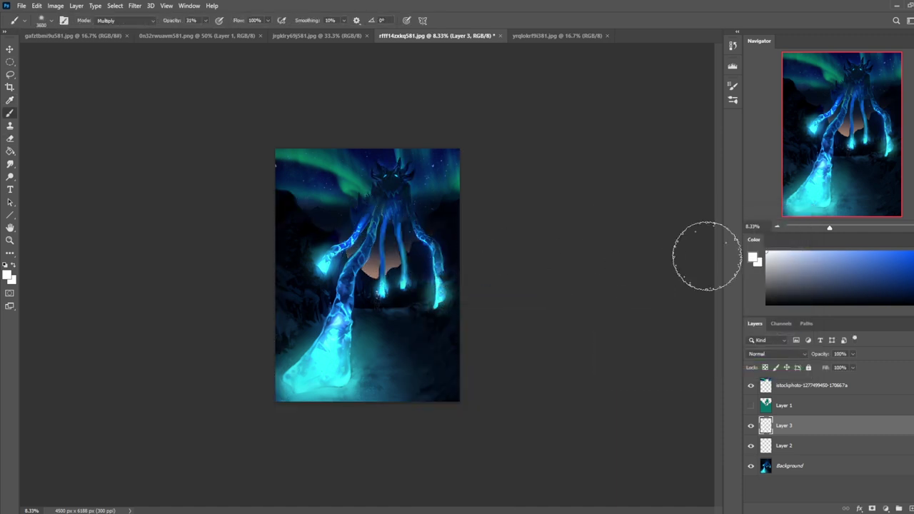
{"action": "left_click", "coordinate": [377, 263], "text": "alt"}
{"action": "left_click", "coordinate": [370, 258], "text": "alt"}
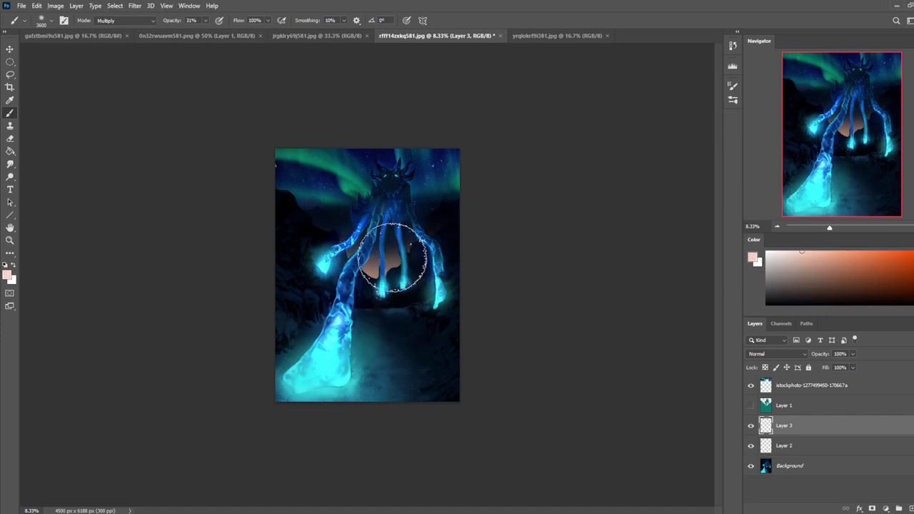
{"action": "key", "text": "ctrl+z"}
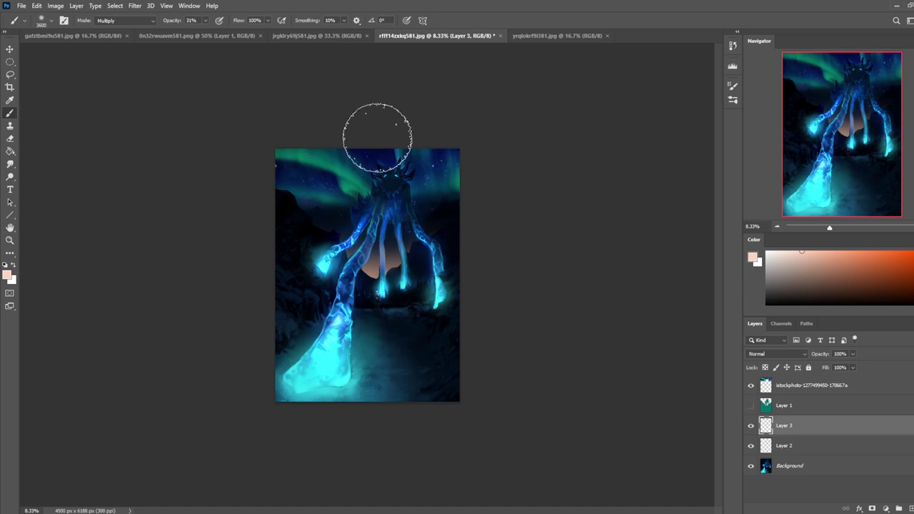
Reduce the brush to size 2900 and set the foreground colour to white.
{"action": "key", "text": "bracketleft"}
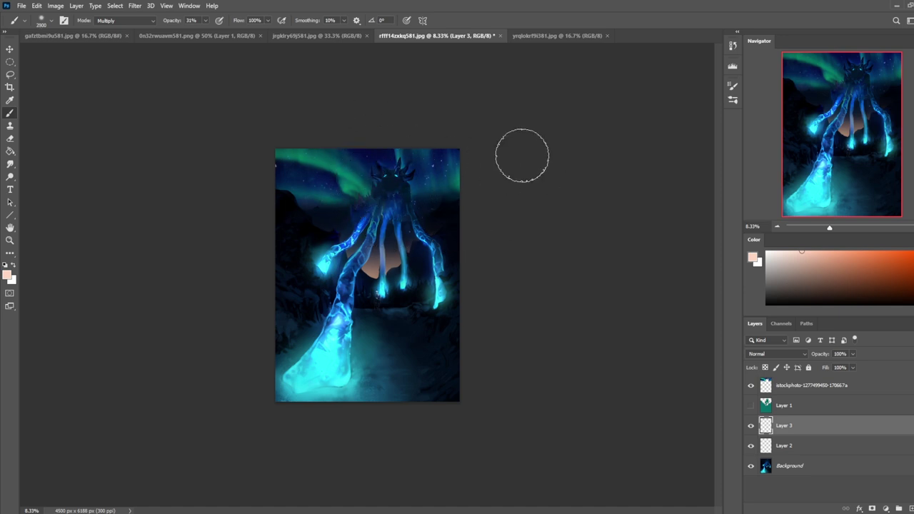
{"action": "left_click", "coordinate": [774, 253]}
{"action": "key", "text": "x"}
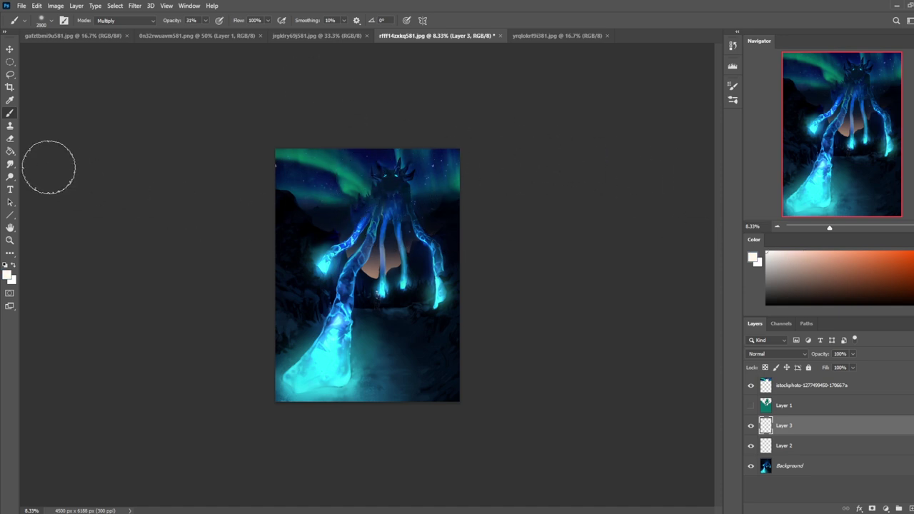
Switch to the Dodge tool with its Highlights range, reduce it to size 700 and open its exposure setting.
{"action": "key", "text": "o"}
{"action": "key", "text": "bracketleft"}
{"action": "key", "text": "bracketleft"}
{"action": "key", "text": "bracketleft"}
{"action": "key", "text": "bracketleft"}
{"action": "key", "text": "bracketleft"}
{"action": "key", "text": "bracketleft"}
{"action": "key", "text": "bracketleft"}
{"action": "key", "text": "bracketleft"}
{"action": "key", "text": "bracketleft"}
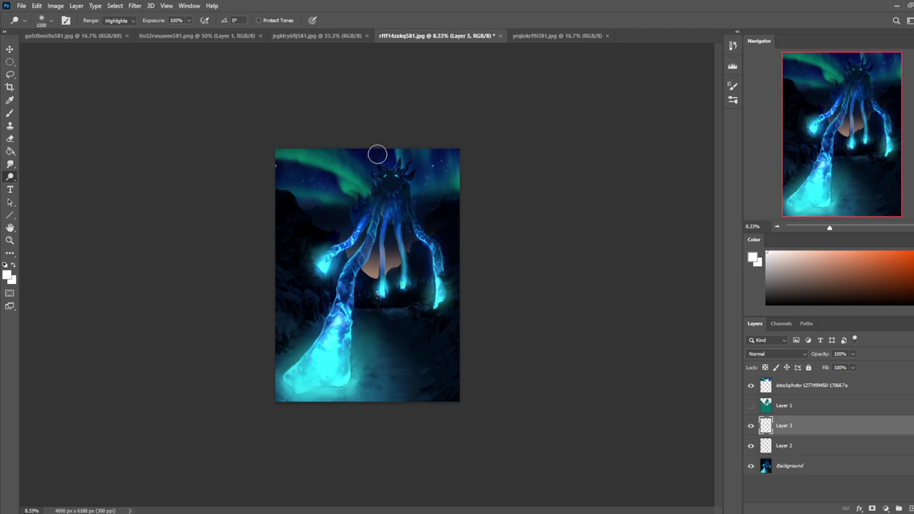
{"action": "left_click", "coordinate": [190, 22]}
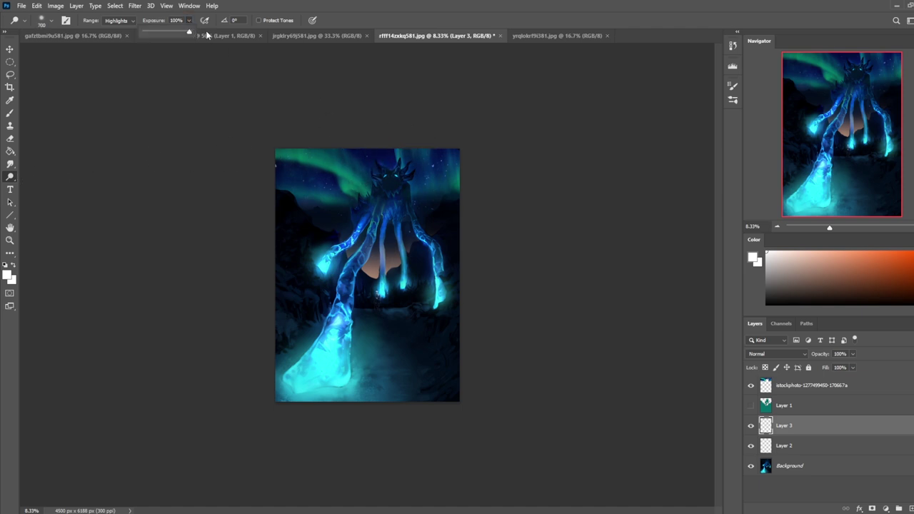
Select the Background layer and set up the Brush in Normal mode with a light peach colour based on the shape behind the creature's legs.
{"action": "left_click", "coordinate": [793, 465]}
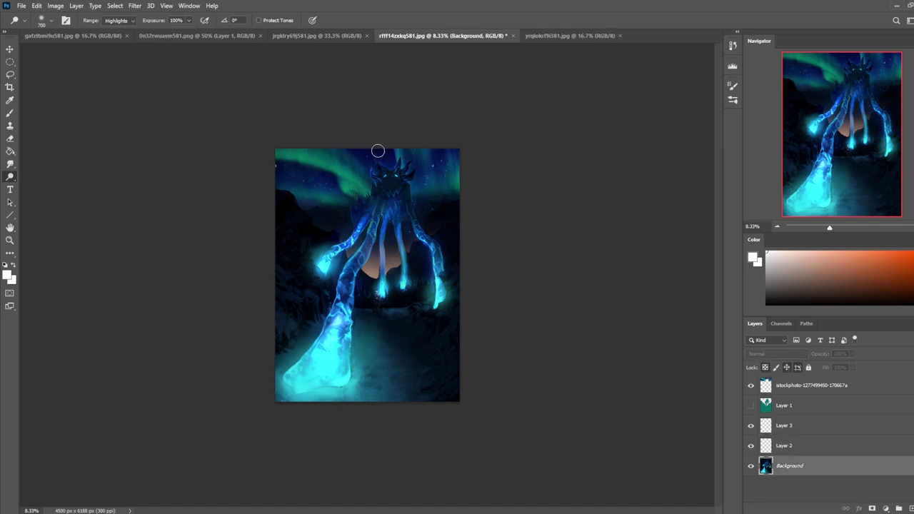
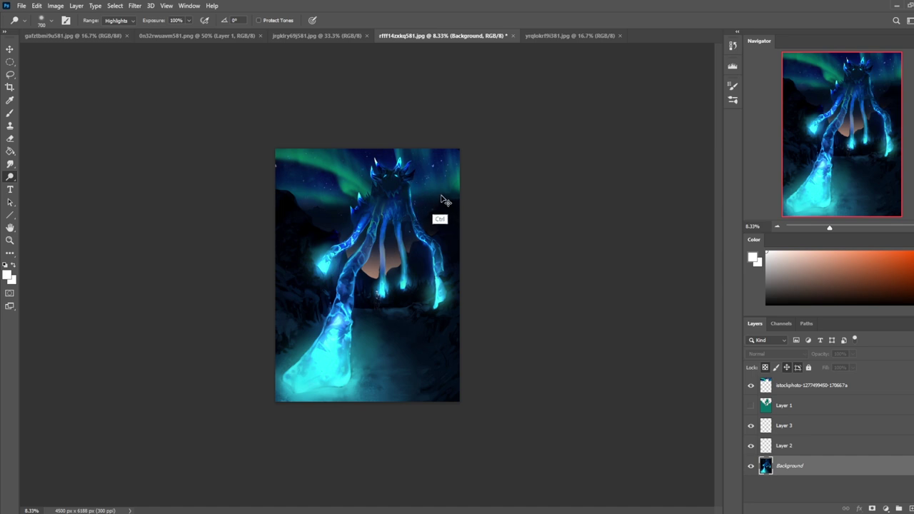
{"action": "key", "text": "b"}
{"action": "left_click", "coordinate": [371, 271], "text": "alt"}
{"action": "left_click", "coordinate": [813, 251]}
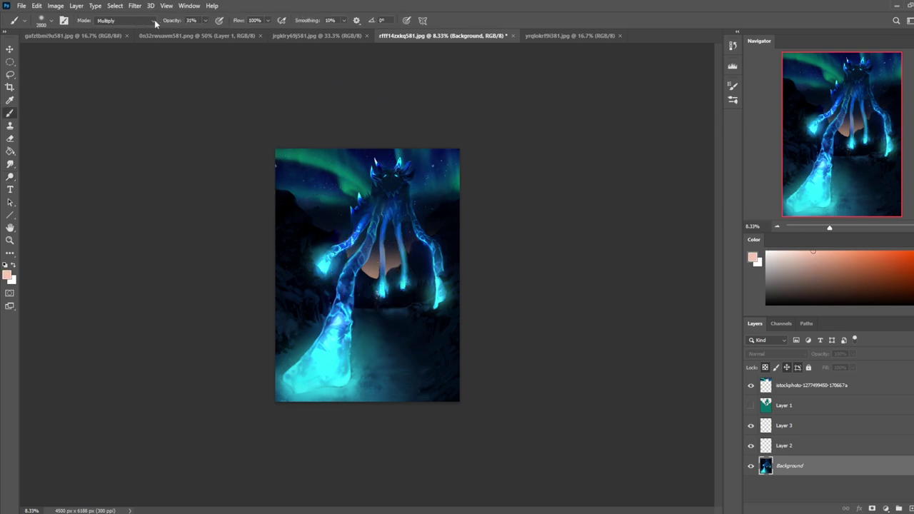
{"action": "left_click", "coordinate": [125, 20]}
{"action": "left_click", "coordinate": [115, 23]}
Reduce the brush size to 900 and paint peach highlights on the creature's horns and shoulder spikes.
{"action": "key", "text": "bracketleft"}
{"action": "key", "text": "bracketleft"}
{"action": "key", "text": "bracketleft"}
{"action": "key", "text": "bracketleft"}
{"action": "key", "text": "bracketleft"}
{"action": "key", "text": "bracketleft"}
{"action": "key", "text": "bracketleft"}
{"action": "key", "text": "bracketleft"}
{"action": "key", "text": "bracketleft"}
{"action": "key", "text": "bracketleft"}
{"action": "key", "text": "bracketleft"}
{"action": "key", "text": "bracketleft"}
{"action": "key", "text": "bracketleft"}
{"action": "key", "text": "bracketleft"}
{"action": "key", "text": "bracketleft"}
{"action": "key", "text": "bracketleft"}
{"action": "key", "text": "bracketleft"}
{"action": "key", "text": "bracketleft"}
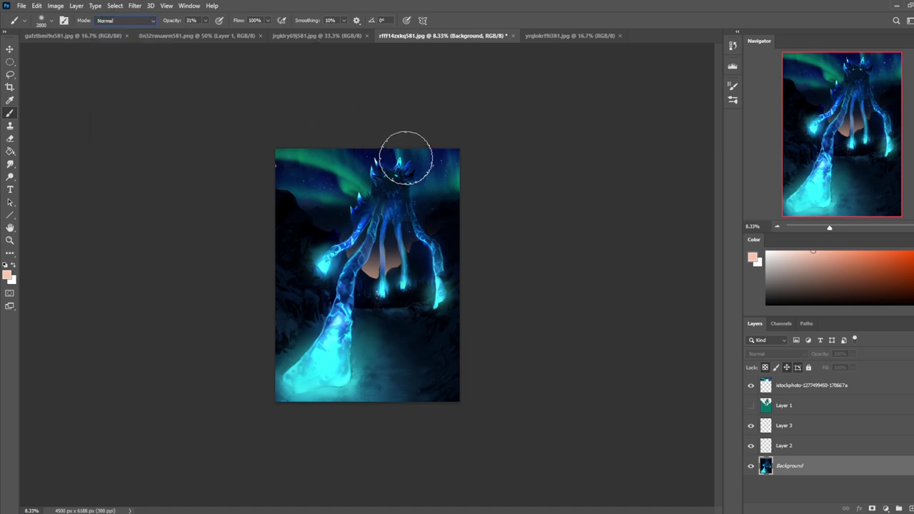
{"action": "key", "text": "bracketleft"}
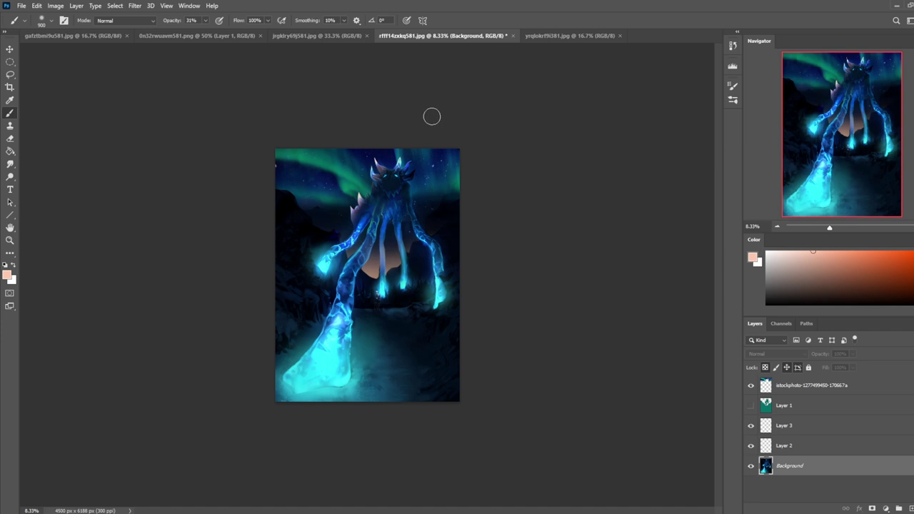
Enlarge the brush to 1700, try a peach stroke on the dark area beside the creature's left arm, and undo it.
{"action": "key", "text": "bracketright"}
{"action": "key", "text": "bracketright"}
{"action": "key", "text": "bracketright"}
{"action": "key", "text": "bracketright"}
{"action": "key", "text": "bracketright"}
{"action": "key", "text": "bracketright"}
{"action": "key", "text": "bracketright"}
{"action": "key", "text": "bracketright"}
{"action": "left_click", "coordinate": [327, 238]}
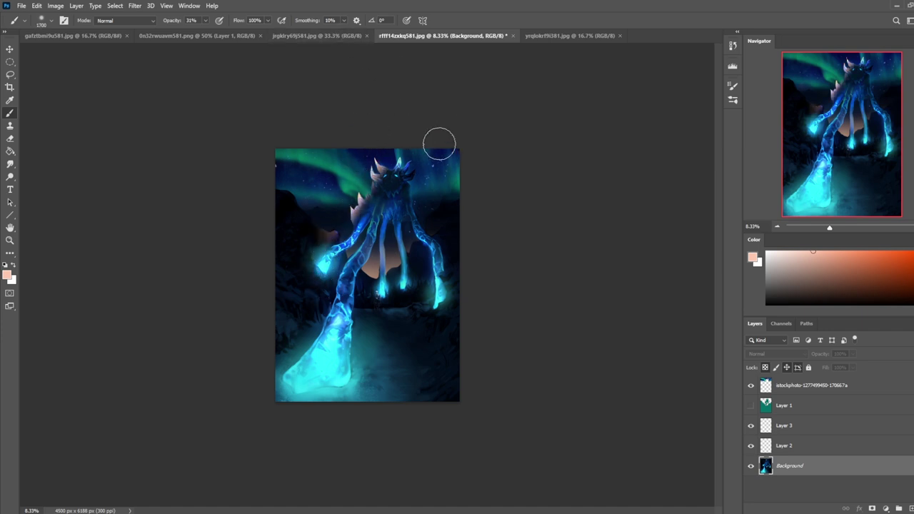
{"action": "key", "text": "ctrl+z"}
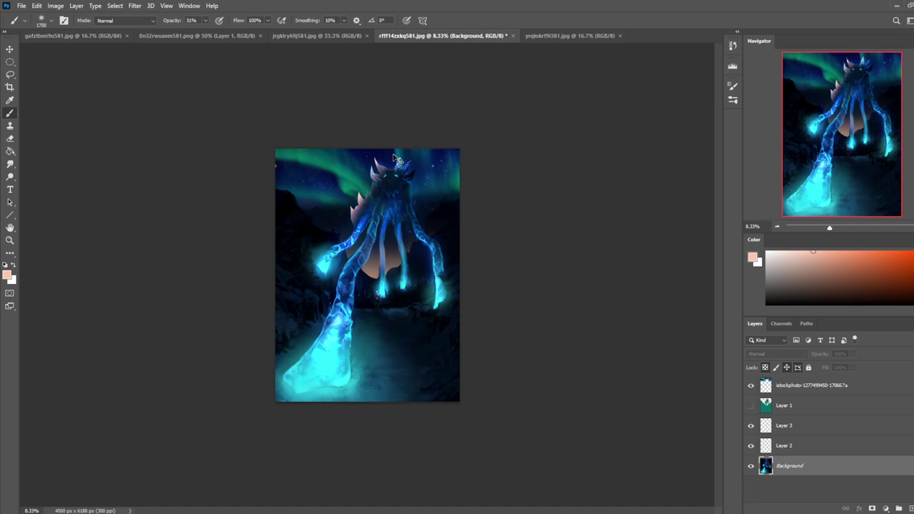
Try the Eraser around the horns, then undo back to before the peach and dodge strokes on the horns and spikes.
{"action": "key", "text": "e"}
{"action": "mouse_move", "coordinate": [417, 164]}
{"action": "left_mouse_down"}
{"action": "mouse_move", "coordinate": [376, 167]}
{"action": "mouse_move", "coordinate": [400, 156]}
{"action": "left_mouse_up"}
{"action": "key", "text": "ctrl+z"}
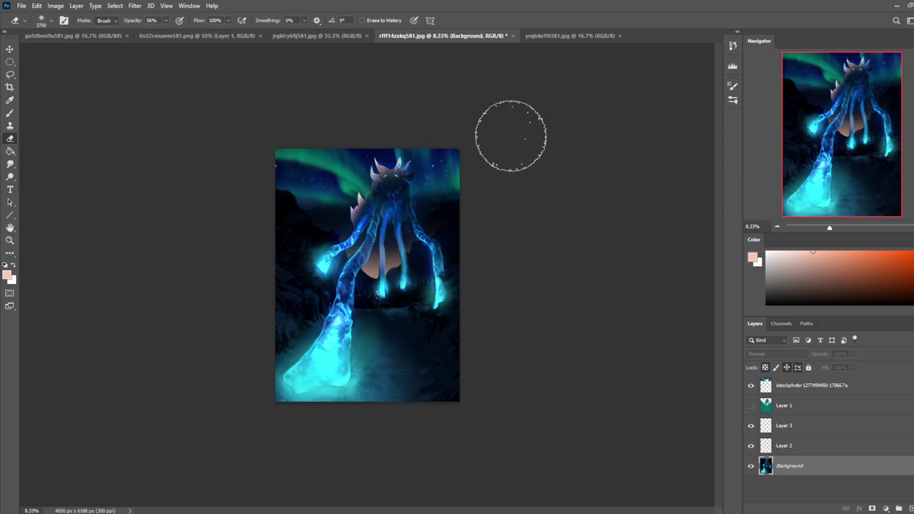
{"action": "key", "text": "ctrl+z"}
{"action": "key", "text": "ctrl+z"}
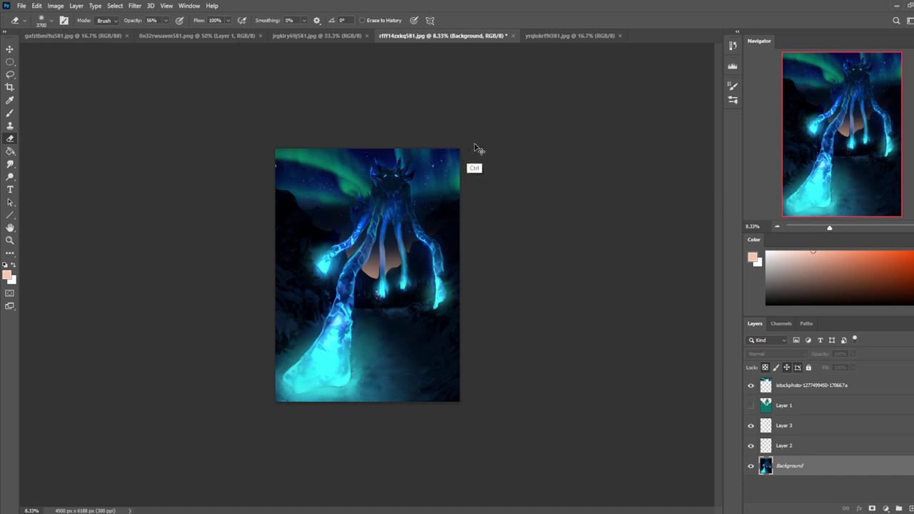
Try brushing a soft peach glow with the 1700 brush along the creature's head and left shoulder, and undo the strokes.
{"action": "key", "text": "b"}
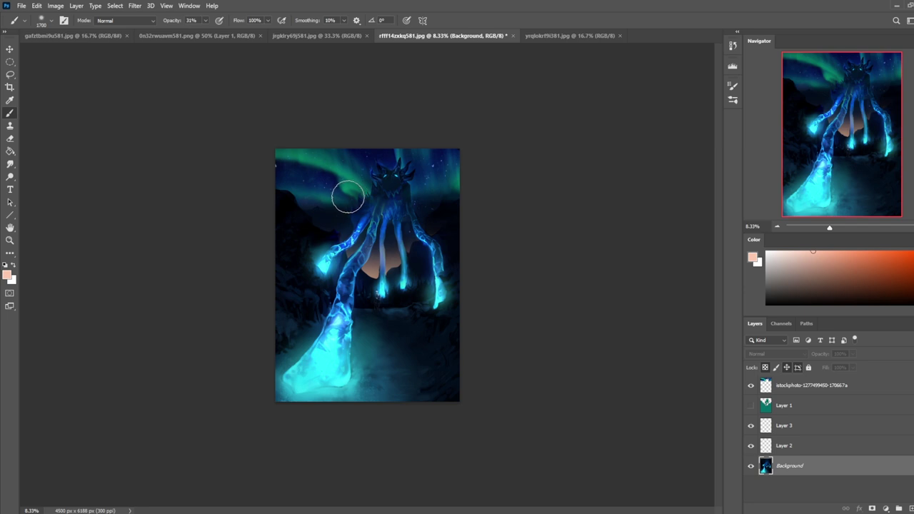
{"action": "left_click_drag", "start_coordinate": [357, 190], "coordinate": [333, 219]}
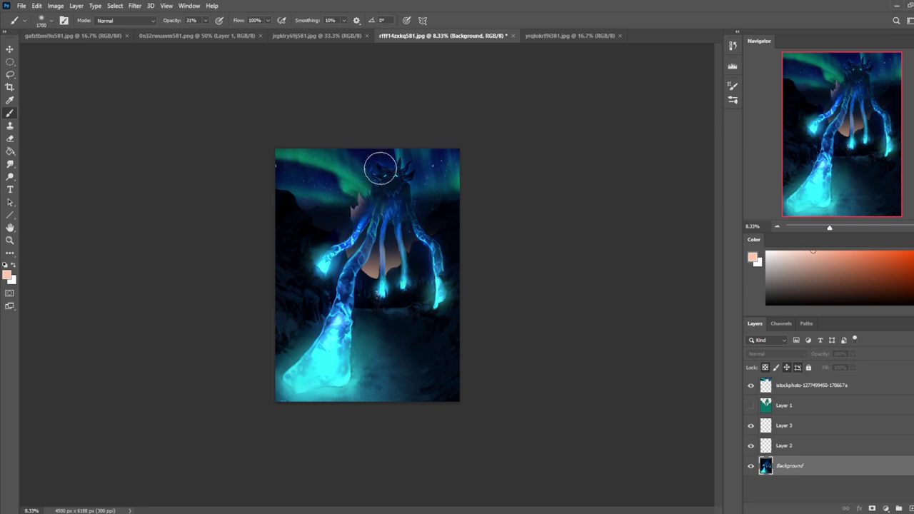
{"action": "left_click_drag", "start_coordinate": [365, 184], "coordinate": [338, 221]}
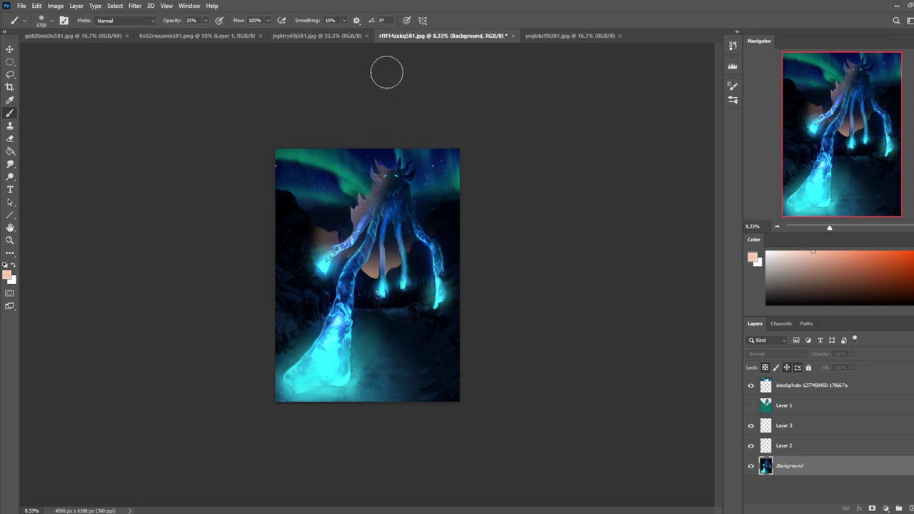
{"action": "key", "text": "ctrl+z"}
{"action": "left_click_drag", "start_coordinate": [378, 148], "coordinate": [337, 203]}
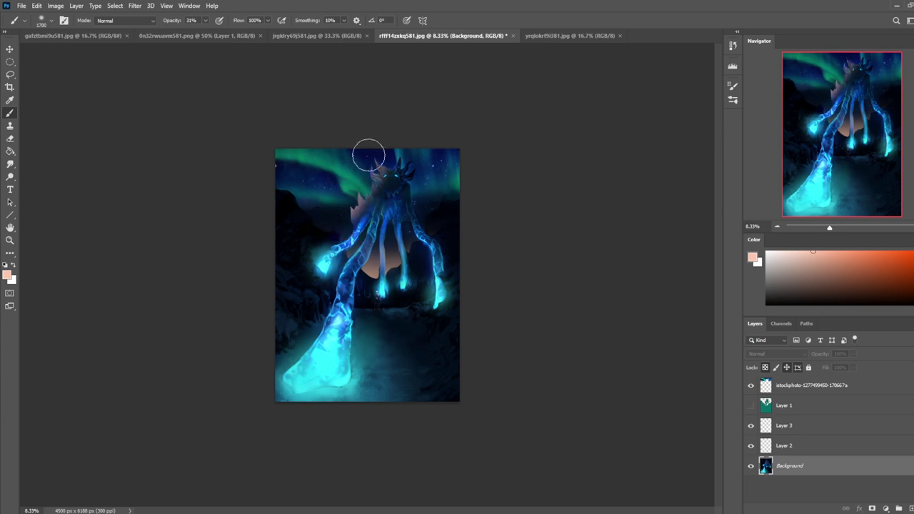
{"action": "key", "text": "ctrl+z"}
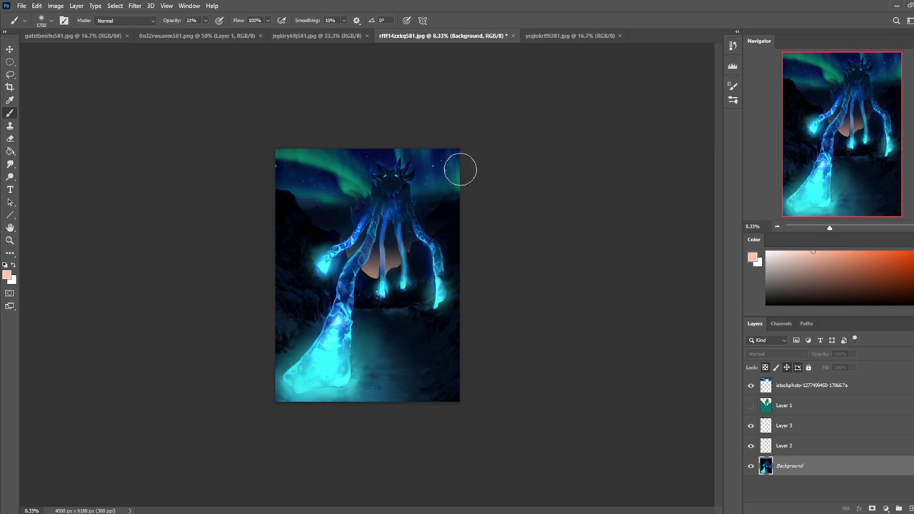
Reduce the brush size to 900 and add faint peach touches to the creature's horns.
{"action": "key", "text": "bracketleft"}
{"action": "key", "text": "bracketleft"}
{"action": "key", "text": "bracketleft"}
{"action": "key", "text": "bracketleft"}
{"action": "key", "text": "bracketleft"}
{"action": "key", "text": "bracketleft"}
{"action": "key", "text": "bracketleft"}
{"action": "key", "text": "bracketleft"}
{"action": "key", "text": "bracketleft"}
Compare the image with and without Layer 3, and lower that layer's fill to 47%.
{"action": "left_click", "coordinate": [750, 425]}
{"action": "left_click", "coordinate": [751, 425]}
{"action": "left_click", "coordinate": [794, 425]}
{"action": "left_click", "coordinate": [853, 368]}
{"action": "left_click_drag", "start_coordinate": [838, 383], "coordinate": [835, 382]}
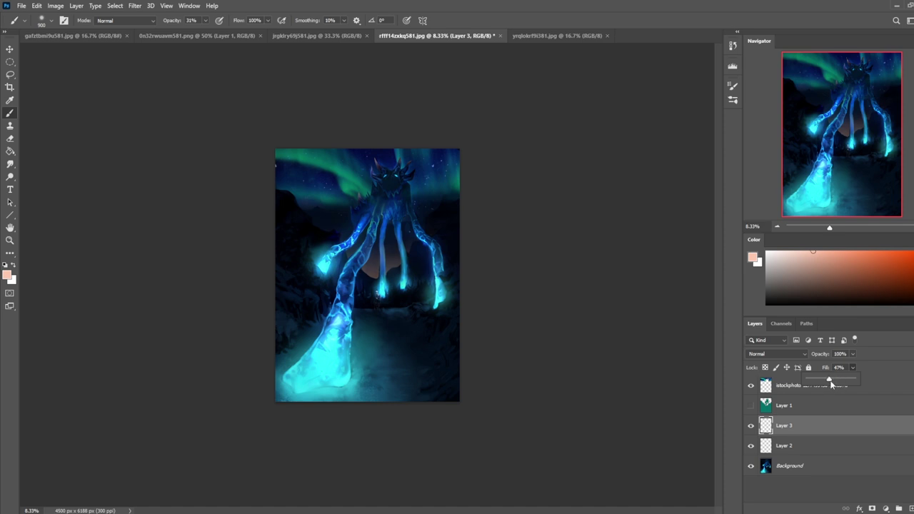
Flatten the image and select the entire canvas for copying.
{"action": "right_click", "coordinate": [810, 430]}
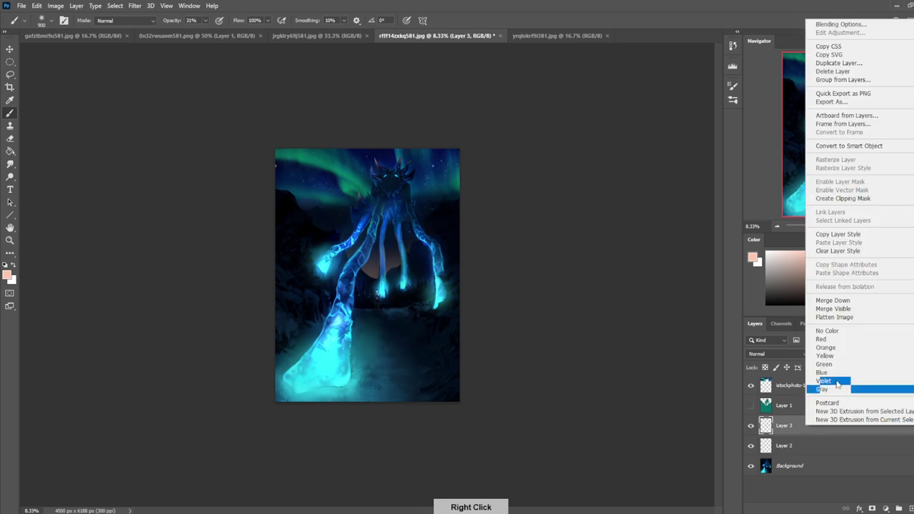
{"action": "left_click", "coordinate": [870, 314]}
{"action": "key", "text": "ctrl+a"}
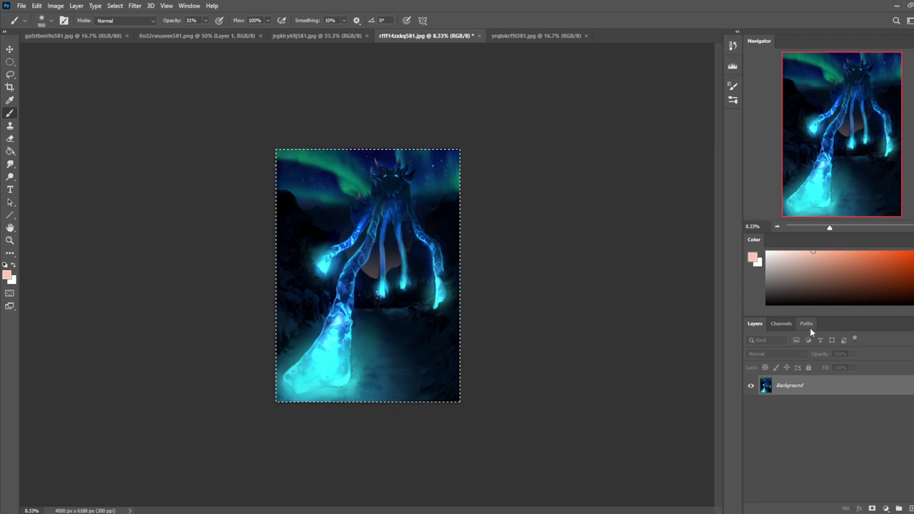
Revert the document to its original opened state through the history and paste the flattened artwork as a new layer.
{"action": "left_click", "coordinate": [732, 48]}
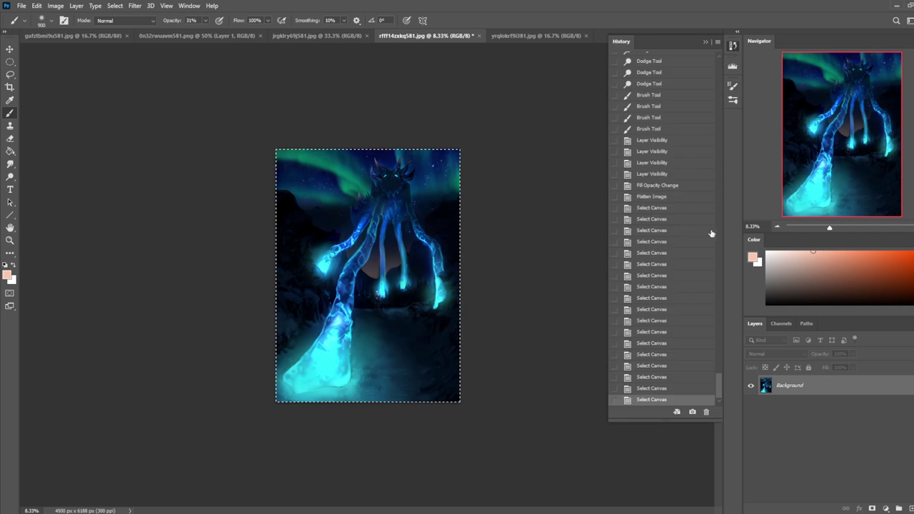
{"action": "scroll", "coordinate": [686, 157], "scroll_direction": "up", "scroll_amount": 10}
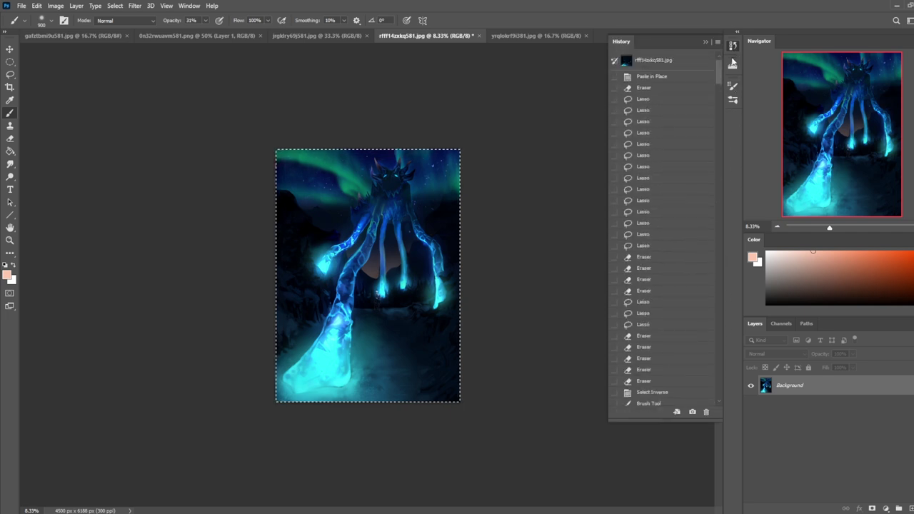
{"action": "left_click", "coordinate": [692, 61]}
{"action": "left_click", "coordinate": [706, 41]}
{"action": "key", "text": "ctrl+z"}
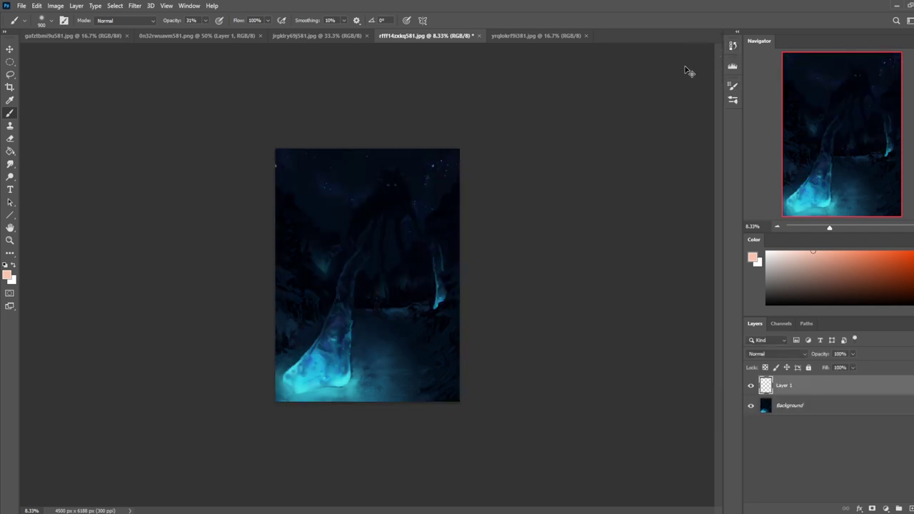
Toggle Layer 1's visibility repeatedly to compare the edited artwork with the original image.
{"action": "left_click", "coordinate": [750, 386]}
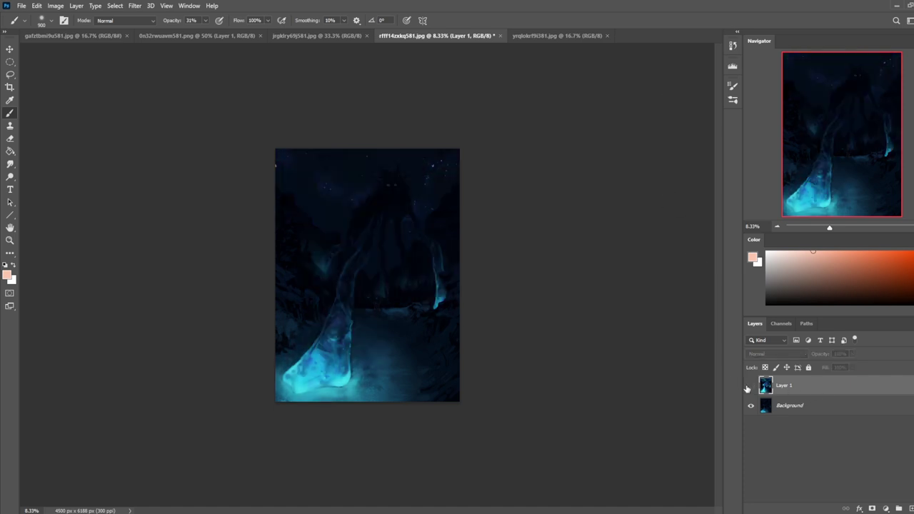
{"action": "left_click", "coordinate": [750, 386]}
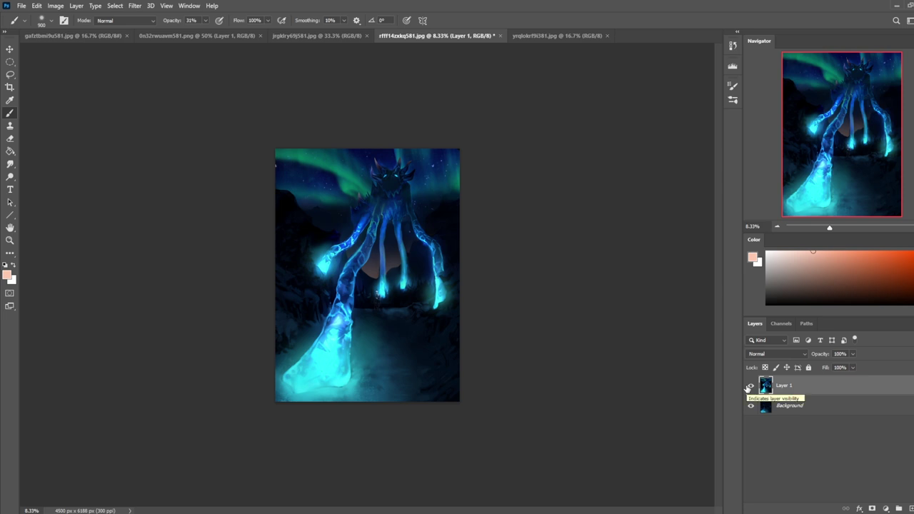
{"action": "left_click", "coordinate": [750, 386]}
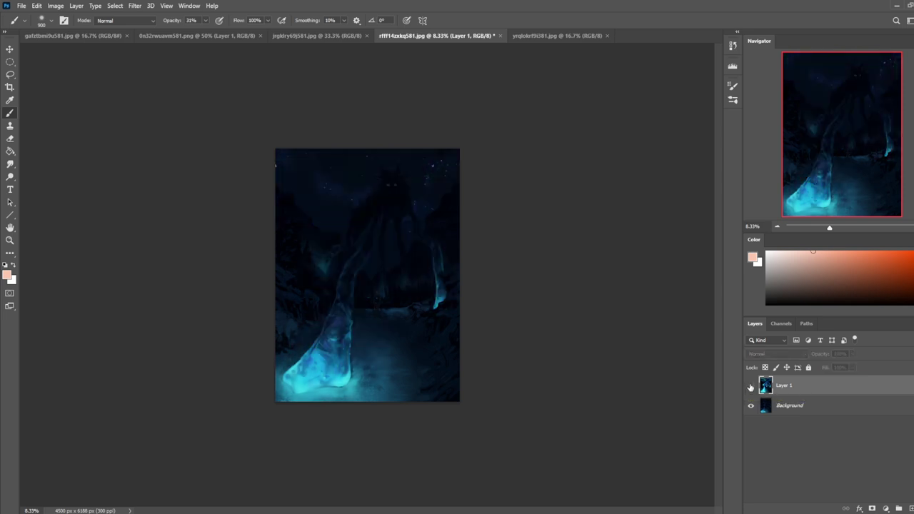
{"action": "left_click", "coordinate": [750, 385]}
{"action": "left_click", "coordinate": [750, 386]}
{"action": "left_click", "coordinate": [750, 386]}
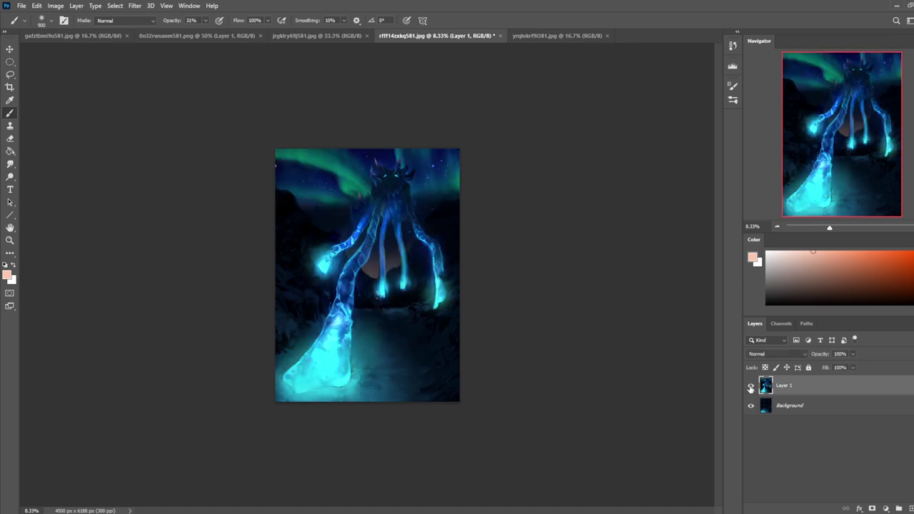
Try blending Layer 1 with the original image at 54% fill.
{"action": "left_click_drag", "start_coordinate": [852, 367], "coordinate": [835, 381]}
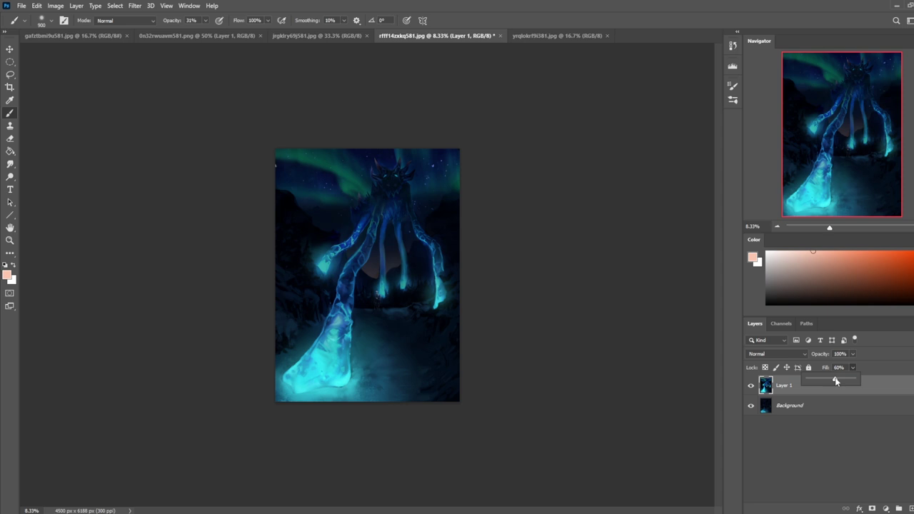
{"action": "left_click_drag", "start_coordinate": [832, 381], "coordinate": [830, 385]}
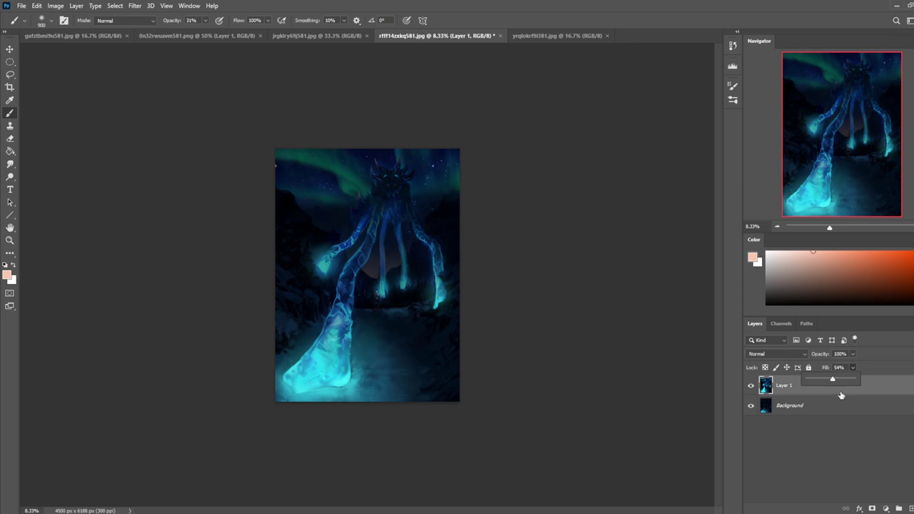
Convert the Background into a regular layer stacked above Layer 1, with its fill at 53%.
{"action": "double_click", "coordinate": [823, 405]}
{"action": "key", "text": "Return"}
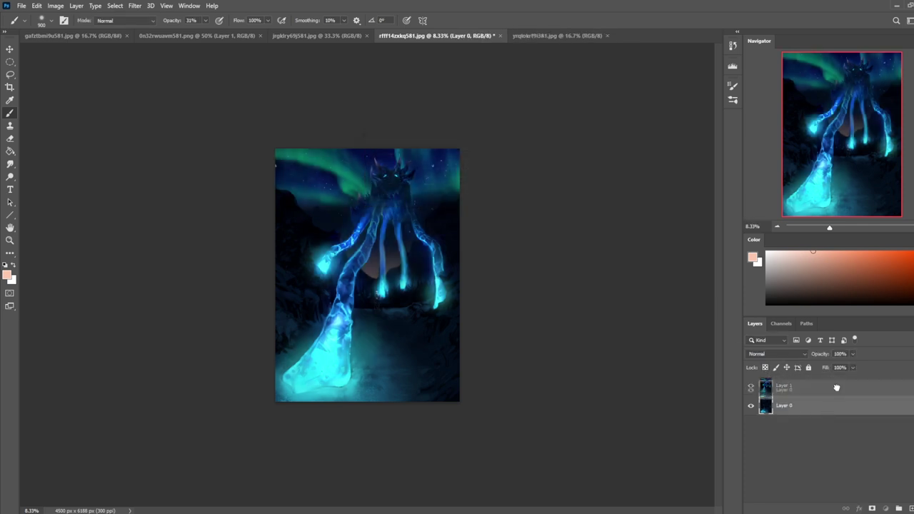
{"action": "left_click_drag", "start_coordinate": [801, 392], "coordinate": [795, 418]}
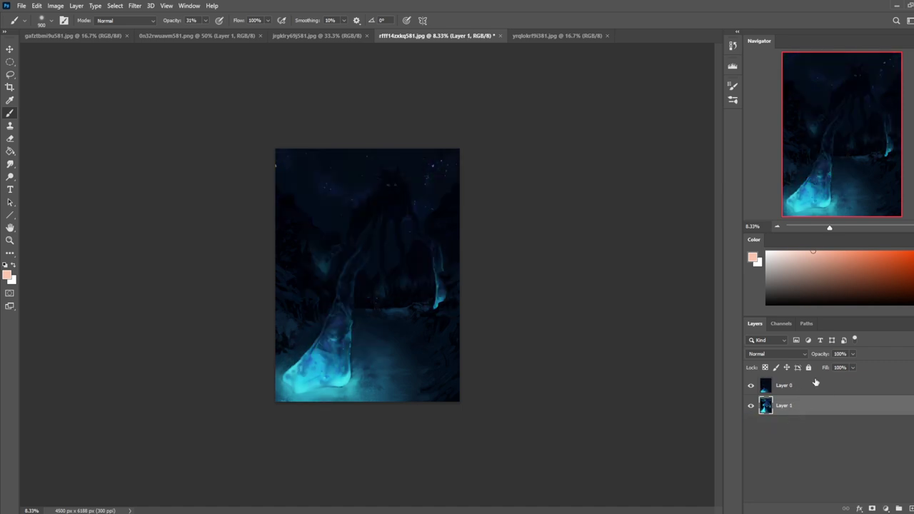
{"action": "left_click", "coordinate": [858, 368]}
{"action": "left_click_drag", "start_coordinate": [822, 376], "coordinate": [834, 378]}
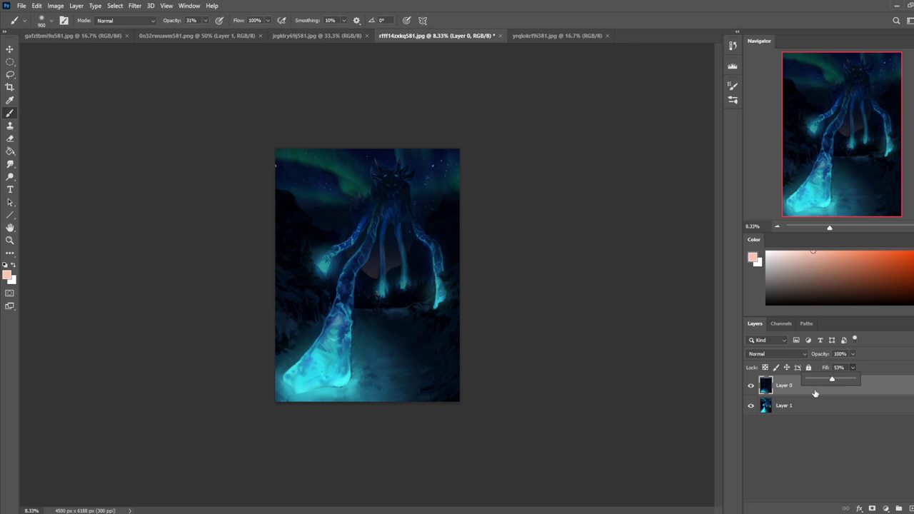
Softly erase Layer 0 over the creature's glowing foot, hands and the upper sky.
{"action": "key", "text": "e"}
{"action": "mouse_move", "coordinate": [357, 351]}
{"action": "left_mouse_down"}
{"action": "mouse_move", "coordinate": [291, 378]}
{"action": "mouse_move", "coordinate": [348, 378]}
{"action": "left_mouse_up"}
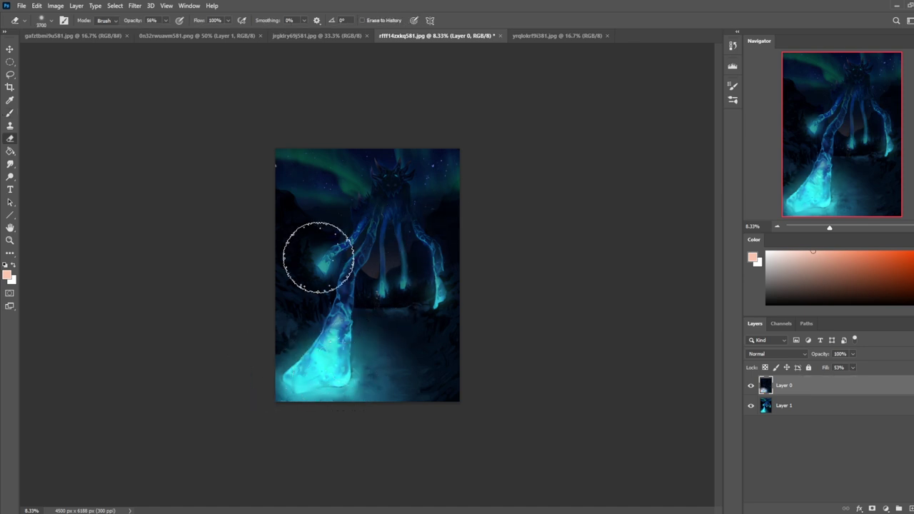
{"action": "left_click", "coordinate": [321, 270]}
{"action": "mouse_move", "coordinate": [383, 326]}
{"action": "left_mouse_down"}
{"action": "mouse_move", "coordinate": [428, 326]}
{"action": "mouse_move", "coordinate": [396, 360]}
{"action": "mouse_move", "coordinate": [393, 292]}
{"action": "mouse_move", "coordinate": [342, 324]}
{"action": "mouse_move", "coordinate": [304, 318]}
{"action": "left_mouse_up"}
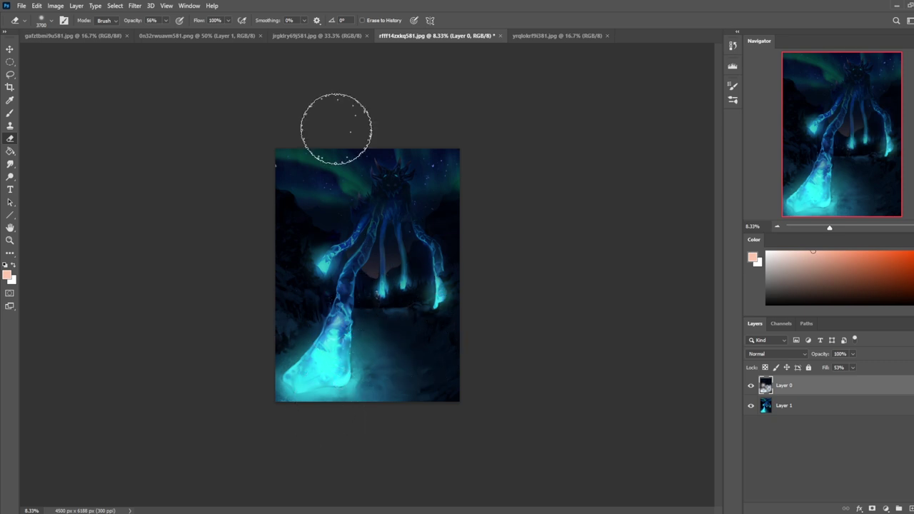
{"action": "mouse_move", "coordinate": [377, 152]}
{"action": "left_mouse_down"}
{"action": "mouse_move", "coordinate": [413, 177]}
{"action": "mouse_move", "coordinate": [204, 180]}
{"action": "mouse_move", "coordinate": [389, 187]}
{"action": "mouse_move", "coordinate": [371, 188]}
{"action": "mouse_move", "coordinate": [451, 153]}
{"action": "left_mouse_up"}
Compare the image with and without Layer 0, and raise that layer's fill to 65%.
{"action": "left_click", "coordinate": [751, 386]}
{"action": "left_click", "coordinate": [751, 387]}
{"action": "left_click", "coordinate": [853, 367]}
{"action": "left_click_drag", "start_coordinate": [855, 379], "coordinate": [861, 385]}
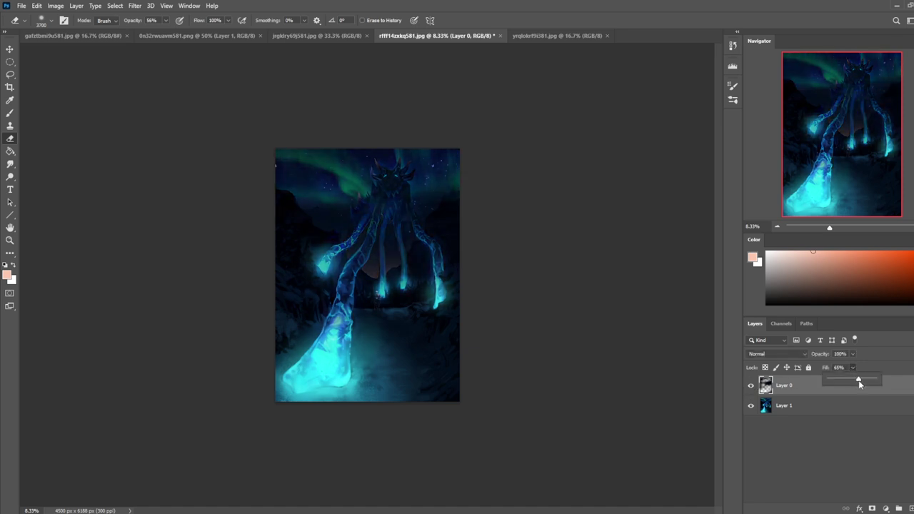
{"action": "left_click", "coordinate": [637, 397]}
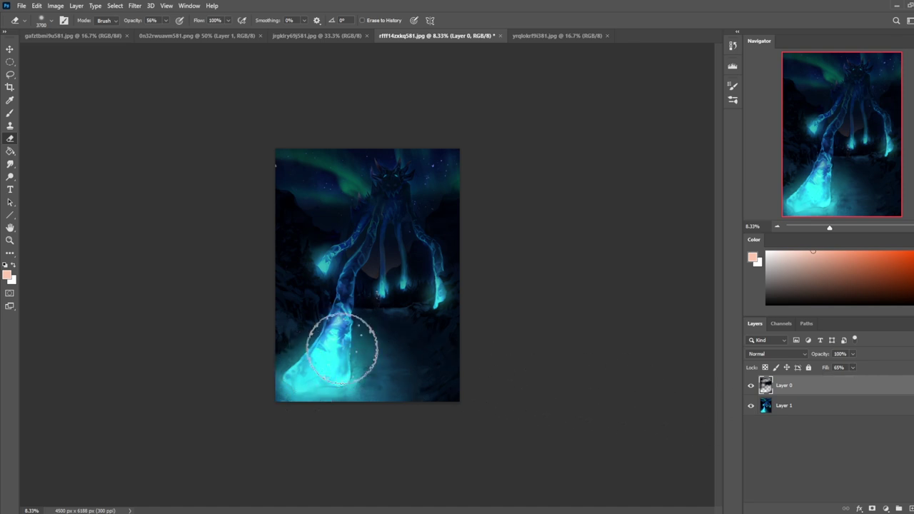
Erase more of Layer 0 from the large glowing leg across to the far right hand, and hide the layer to compare.
{"action": "left_click_drag", "start_coordinate": [346, 280], "coordinate": [441, 313]}
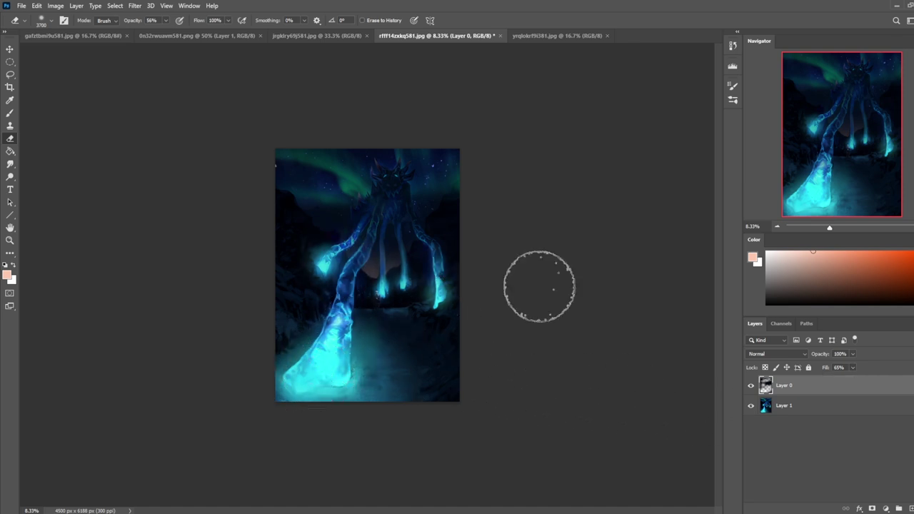
{"action": "left_click", "coordinate": [751, 386]}
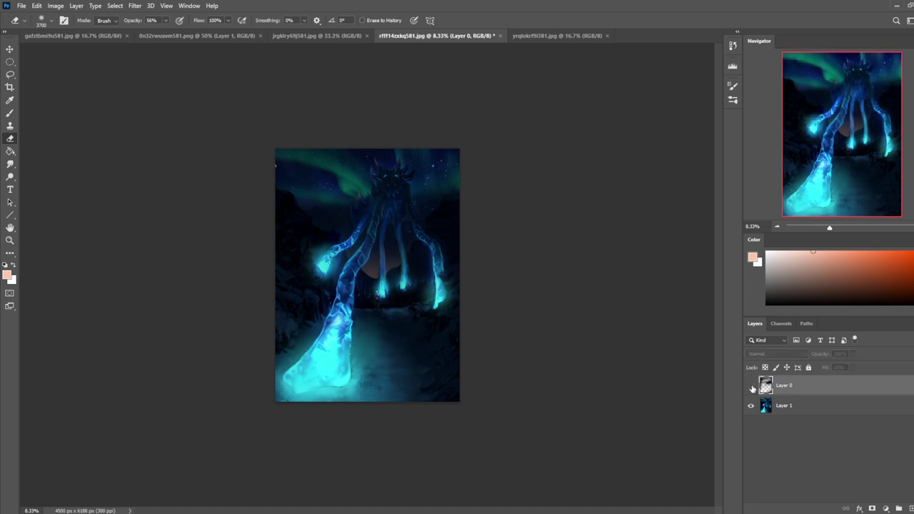
Show Layer 0 again, erase it over the creature's head with a 500 px eraser, and compare with the layer hidden.
{"action": "left_click", "coordinate": [751, 386]}
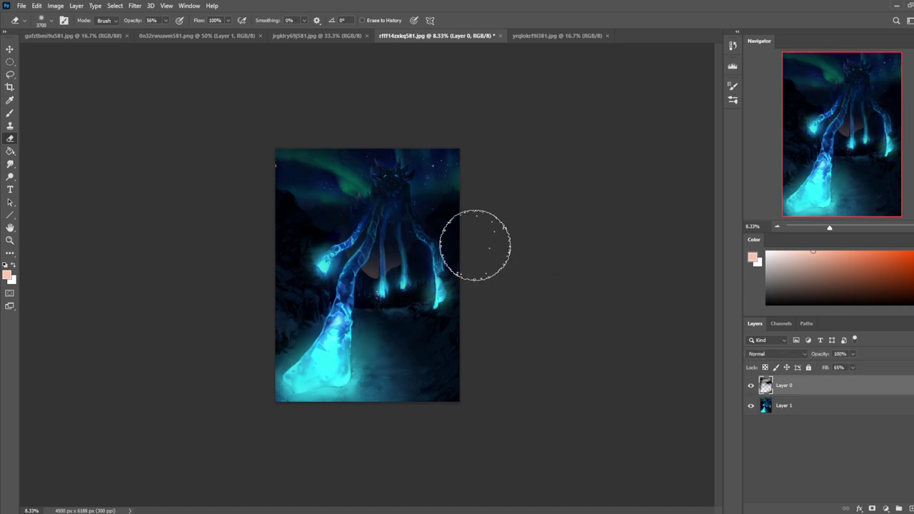
{"action": "key", "text": "bracketleft"}
{"action": "key", "text": "bracketleft"}
{"action": "key", "text": "bracketleft"}
{"action": "key", "text": "bracketleft"}
{"action": "key", "text": "bracketleft"}
{"action": "key", "text": "bracketleft"}
{"action": "key", "text": "bracketleft"}
{"action": "key", "text": "bracketleft"}
{"action": "key", "text": "bracketleft"}
{"action": "key", "text": "bracketleft"}
{"action": "key", "text": "bracketleft"}
{"action": "key", "text": "bracketleft"}
{"action": "key", "text": "bracketleft"}
{"action": "key", "text": "bracketleft"}
{"action": "key", "text": "bracketleft"}
{"action": "key", "text": "bracketleft"}
{"action": "key", "text": "bracketleft"}
{"action": "key", "text": "bracketleft"}
{"action": "key", "text": "bracketleft"}
{"action": "key", "text": "bracketleft"}
{"action": "key", "text": "bracketleft"}
{"action": "key", "text": "bracketleft"}
{"action": "key", "text": "bracketleft"}
{"action": "key", "text": "bracketleft"}
{"action": "key", "text": "bracketleft"}
{"action": "key", "text": "bracketleft"}
{"action": "key", "text": "bracketleft"}
{"action": "key", "text": "bracketleft"}
{"action": "key", "text": "bracketleft"}
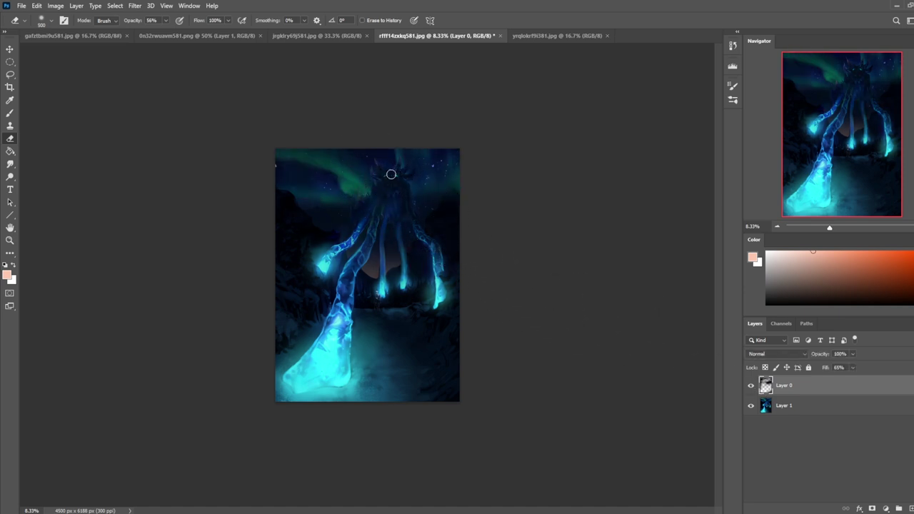
{"action": "left_click", "coordinate": [751, 387]}
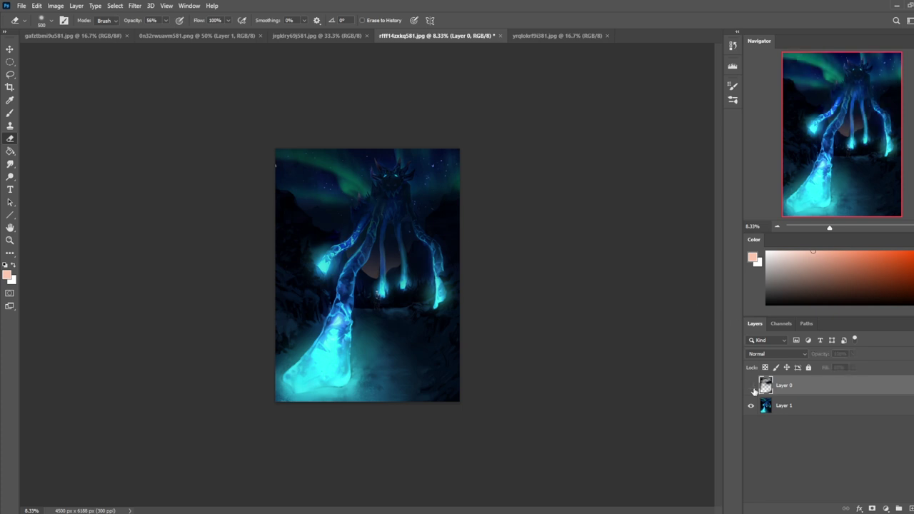
{"action": "left_click", "coordinate": [750, 387]}
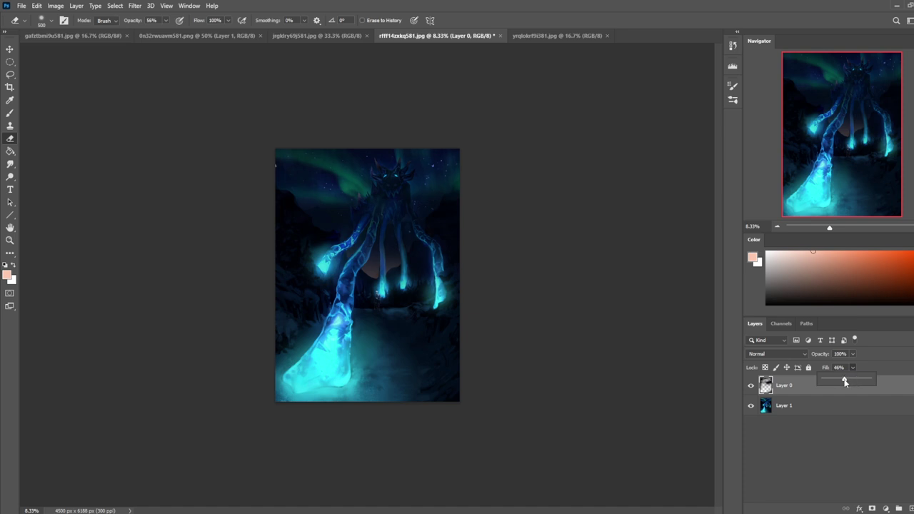
Lower Layer 0's fill to 46% and compare the image with and without that layer.
{"action": "left_click", "coordinate": [764, 392]}
{"action": "left_click", "coordinate": [751, 388]}
{"action": "left_click", "coordinate": [751, 388]}
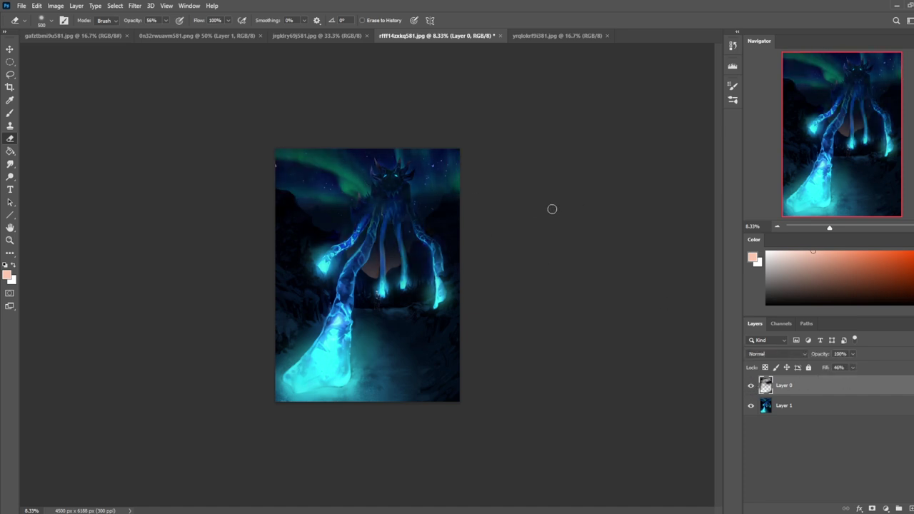
Softly erase Layer 0 over the aurora in the upper sky with a larger eraser.
{"action": "key", "text": "bracketright"}
{"action": "key", "text": "bracketright"}
{"action": "key", "text": "bracketright"}
{"action": "key", "text": "bracketright"}
{"action": "key", "text": "bracketright"}
{"action": "key", "text": "bracketright"}
{"action": "key", "text": "bracketright"}
{"action": "key", "text": "bracketleft"}
{"action": "key", "text": "bracketleft"}
{"action": "key", "text": "bracketleft"}
{"action": "key", "text": "bracketleft"}
{"action": "key", "text": "bracketleft"}
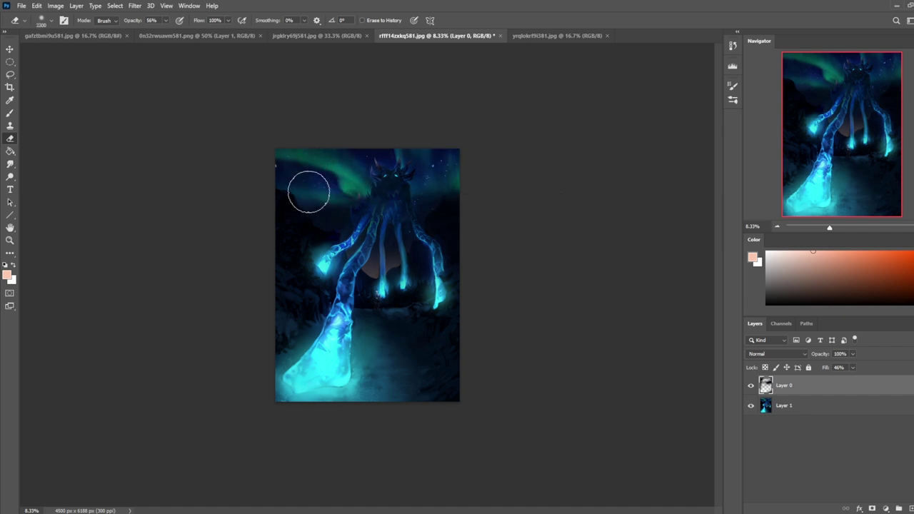
Flatten the creature image, save it as a JPEG at quality 9, and close the document.
{"action": "right_click", "coordinate": [801, 389]}
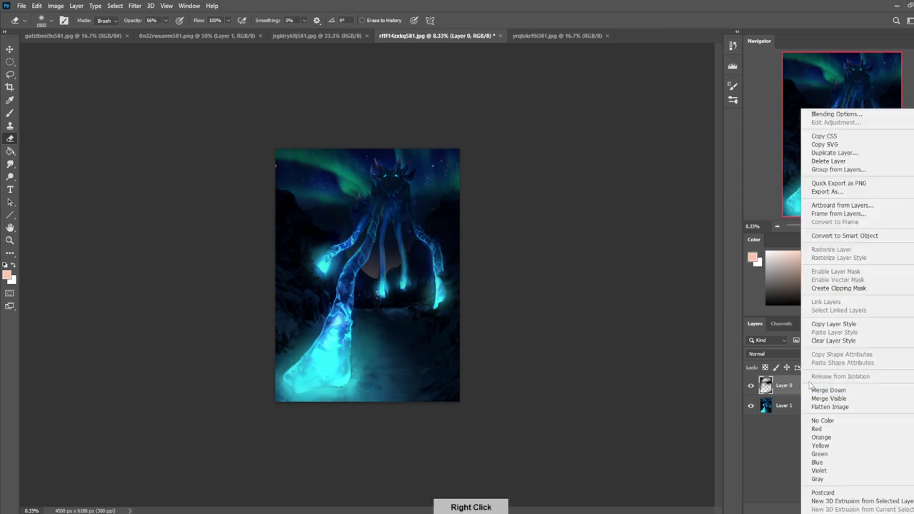
{"action": "left_click", "coordinate": [842, 411]}
{"action": "key", "text": "ctrl+s"}
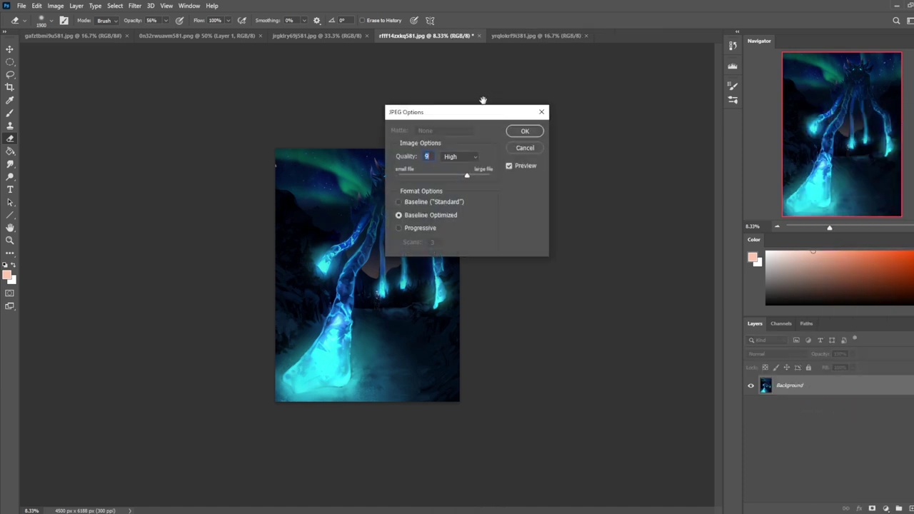
{"action": "left_click", "coordinate": [527, 131]}
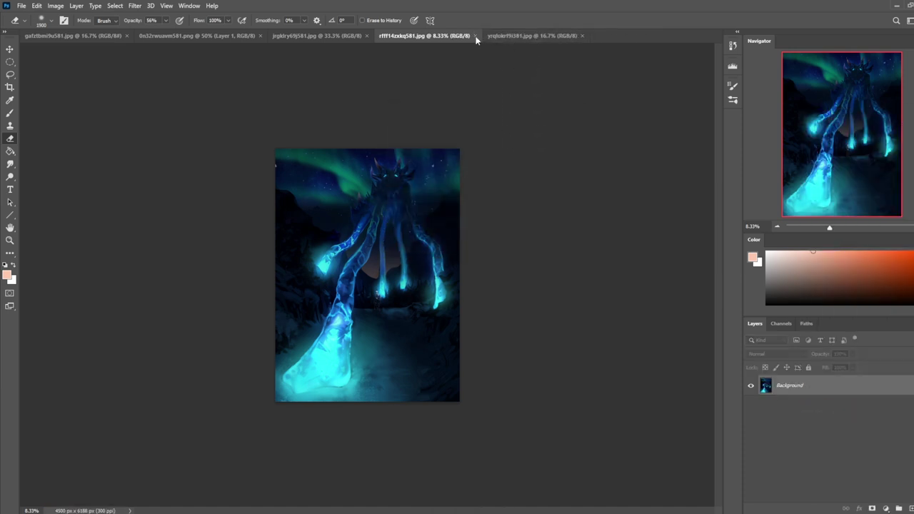
{"action": "left_click", "coordinate": [475, 36]}
In the crystal nest painting, lasso the ground shadow edges around the crystals and copy them to a new layer.
{"action": "left_click", "coordinate": [330, 35]}
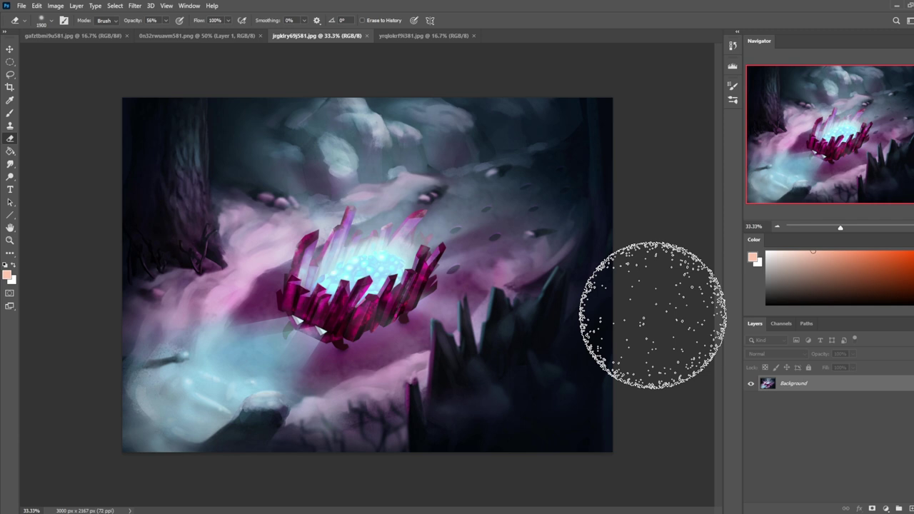
{"action": "key", "text": "l"}
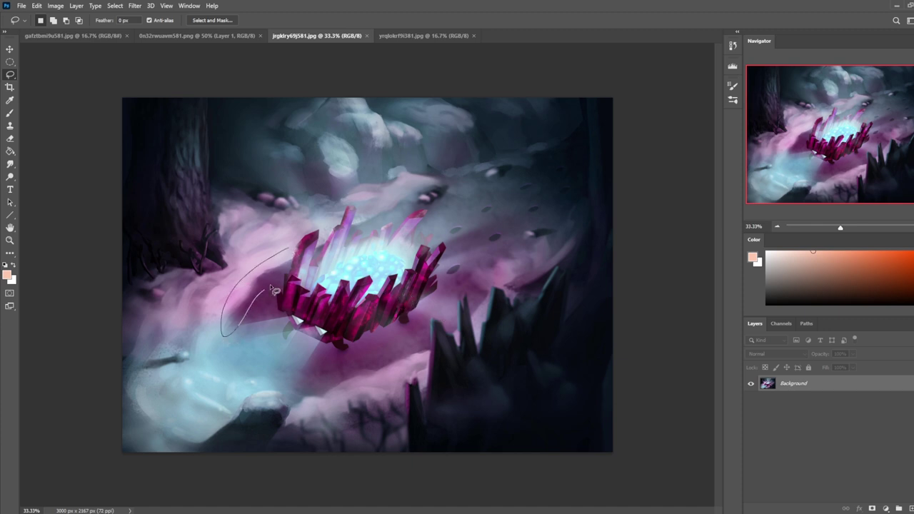
{"action": "left_click_drag", "start_coordinate": [293, 263], "coordinate": [292, 256]}
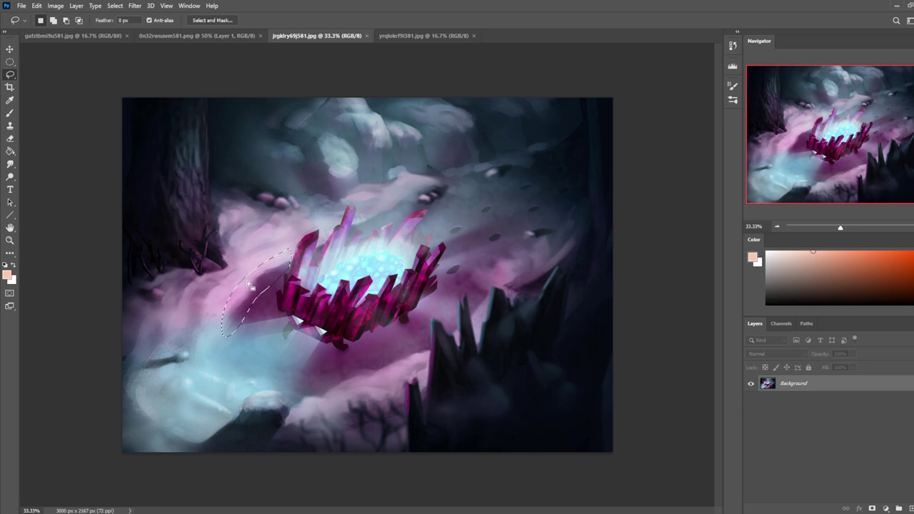
{"action": "left_click", "coordinate": [284, 285]}
{"action": "left_click_drag", "start_coordinate": [295, 263], "coordinate": [295, 263]}
{"action": "key", "text": "shift"}
{"action": "mouse_move", "coordinate": [389, 350]}
{"action": "left_mouse_down"}
{"action": "mouse_move", "coordinate": [295, 400]}
{"action": "mouse_move", "coordinate": [414, 366]}
{"action": "mouse_move", "coordinate": [422, 347]}
{"action": "mouse_move", "coordinate": [400, 344]}
{"action": "left_mouse_up"}
{"action": "mouse_move", "coordinate": [492, 278]}
{"action": "left_mouse_down"}
{"action": "mouse_move", "coordinate": [447, 341]}
{"action": "mouse_move", "coordinate": [485, 277]}
{"action": "mouse_move", "coordinate": [467, 271]}
{"action": "left_mouse_up"}
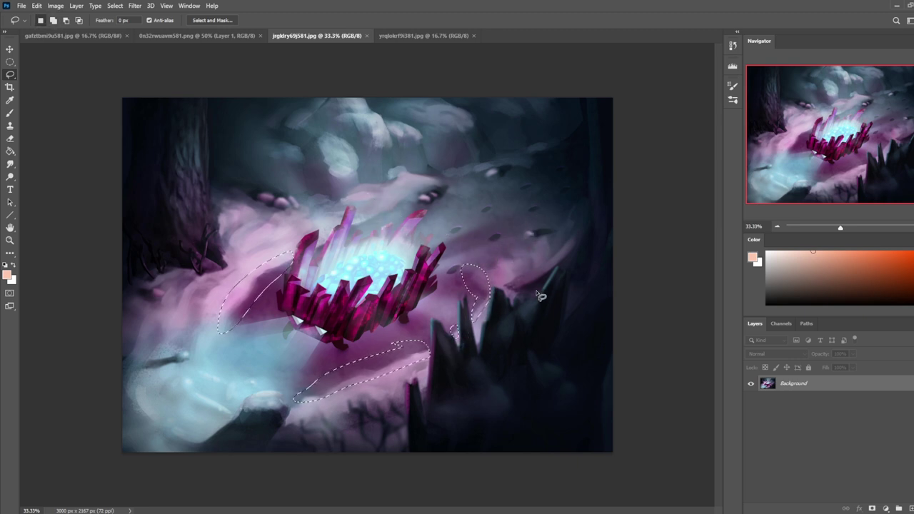
{"action": "key", "text": "ctrl+j"}
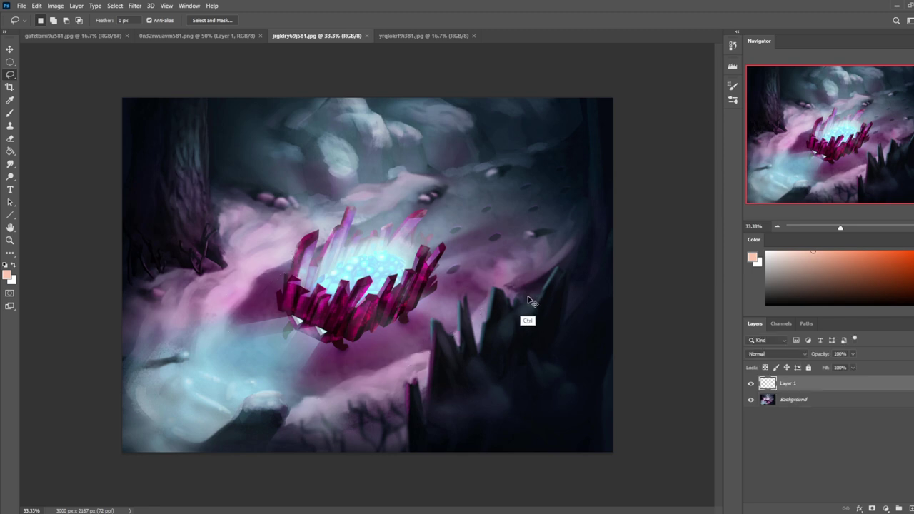
Apply a Gaussian Blur with a 42.9 px radius to the copied shadow edges on Layer 1.
{"action": "key", "text": "v"}
{"action": "left_click", "coordinate": [135, 6]}
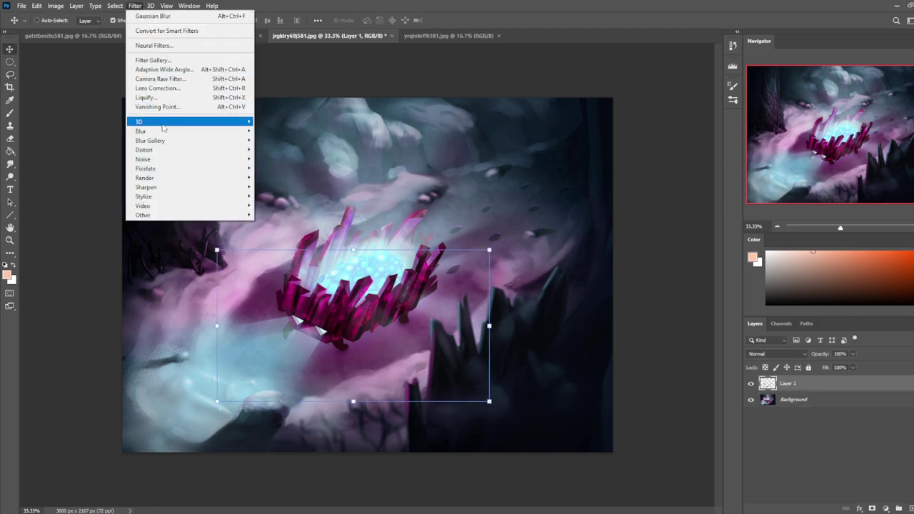
{"action": "mouse_move", "coordinate": [164, 132]}
{"action": "left_click", "coordinate": [279, 168]}
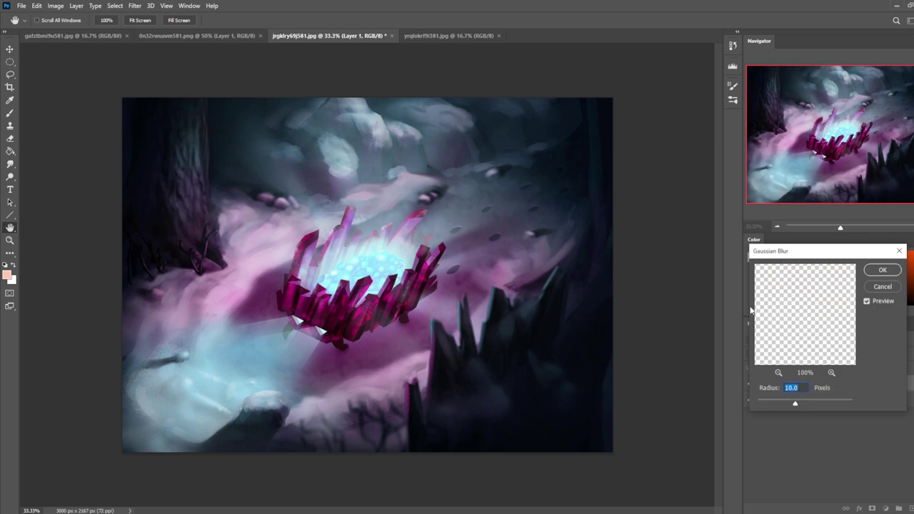
{"action": "left_click_drag", "start_coordinate": [800, 407], "coordinate": [810, 405]}
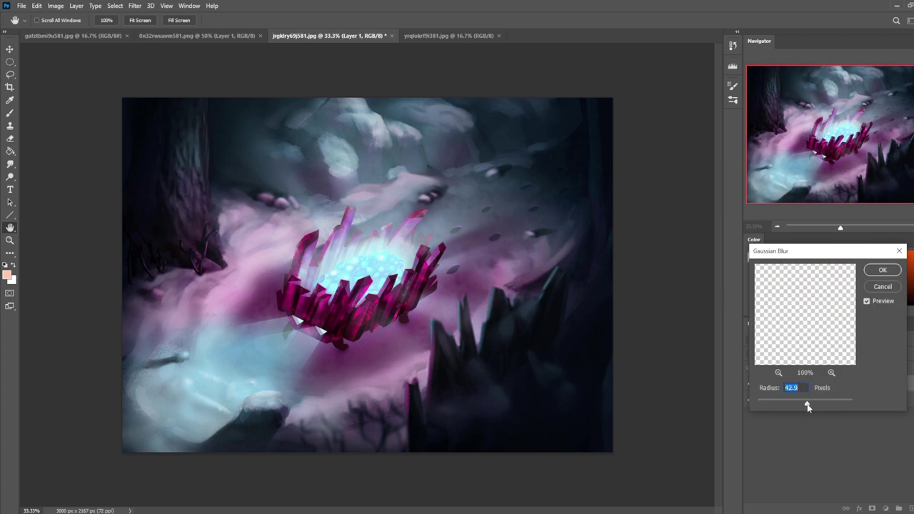
{"action": "key", "text": "ctrl+alt+minus"}
{"action": "key", "text": "ctrl+alt+minus"}
{"action": "key", "text": "ctrl+alt+minus"}
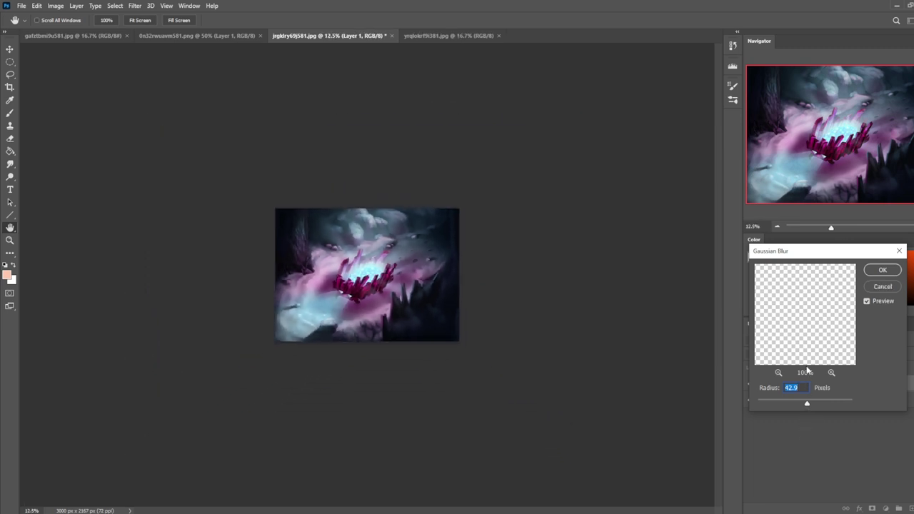
{"action": "left_click", "coordinate": [883, 269]}
Softly brush sampled ground pinks over the snow around the crystals on Layer 1, using 31% opacity.
{"action": "key", "text": "m"}
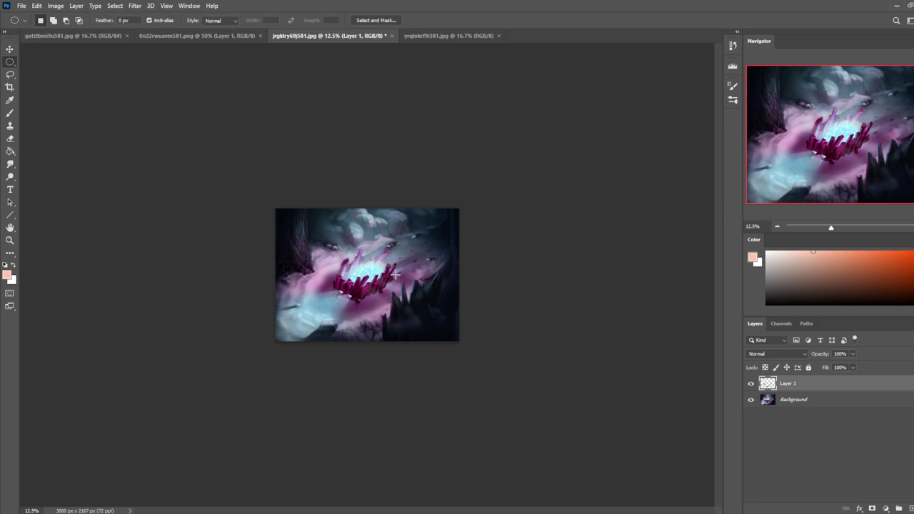
{"action": "key", "text": "b"}
{"action": "left_click", "coordinate": [330, 280], "text": "alt"}
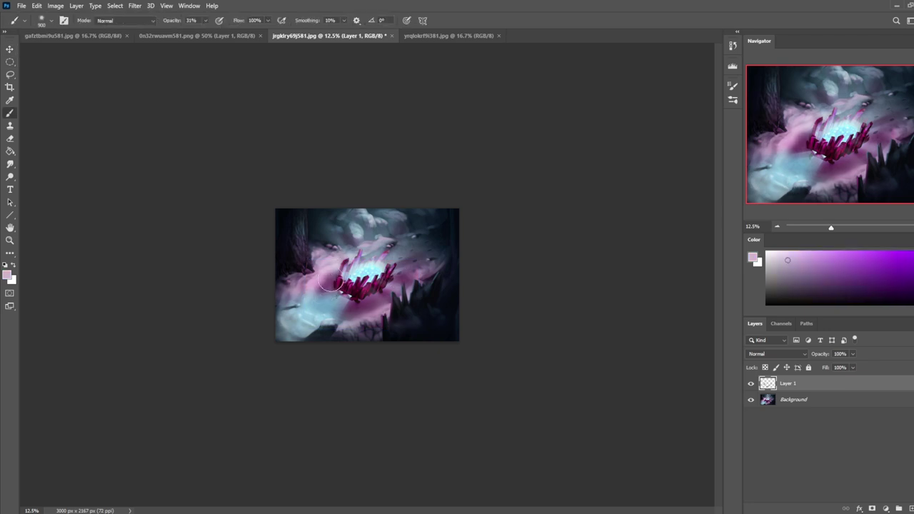
{"action": "mouse_move", "coordinate": [349, 312]}
{"action": "left_mouse_down"}
{"action": "mouse_move", "coordinate": [387, 293]}
{"action": "mouse_move", "coordinate": [360, 309]}
{"action": "left_mouse_up"}
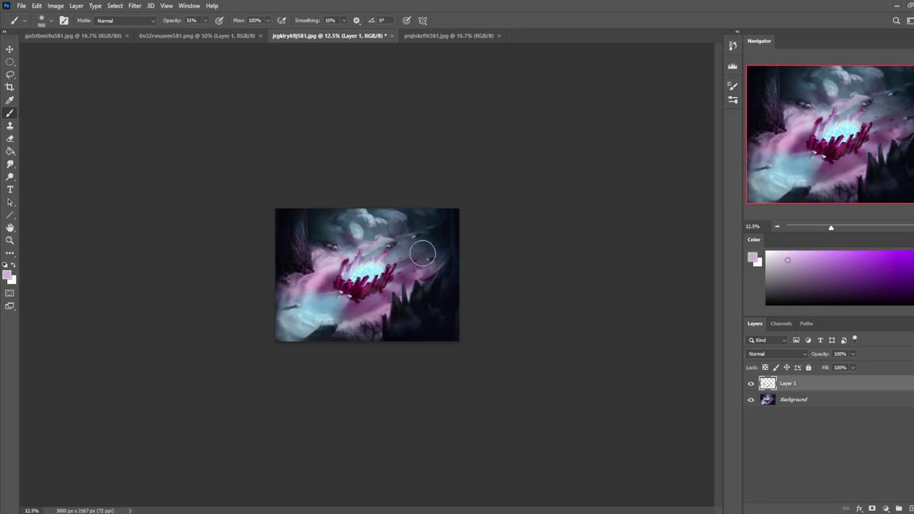
{"action": "left_click_drag", "start_coordinate": [398, 284], "coordinate": [360, 307]}
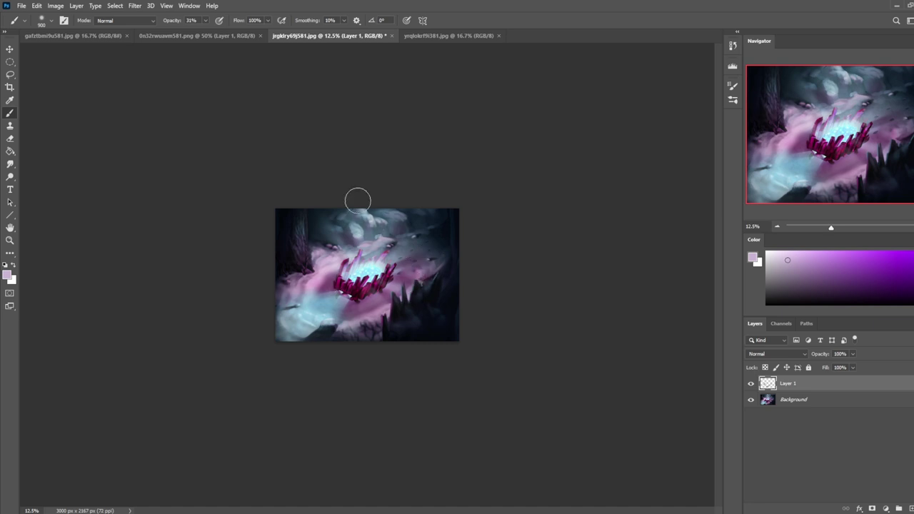
{"action": "left_click", "coordinate": [374, 274], "text": "alt"}
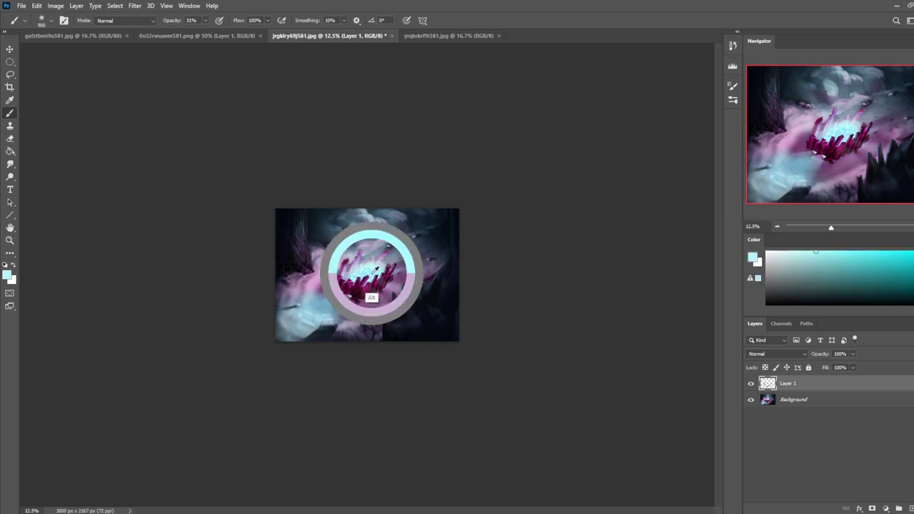
{"action": "left_click", "coordinate": [376, 318], "text": "alt"}
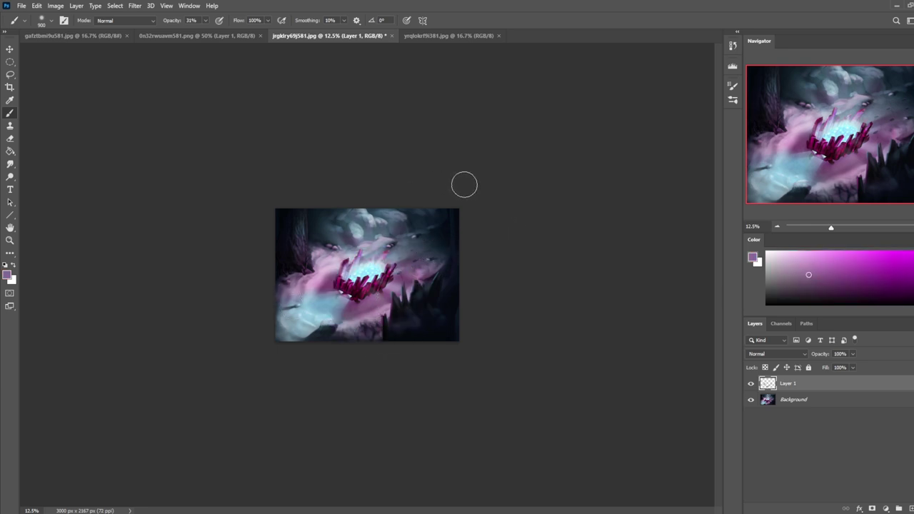
Darken the background and edges around the crystals with sampled dark blue, using a 3700 px brush in Darken mode.
{"action": "left_click", "coordinate": [442, 321], "text": "alt"}
{"action": "key", "text": "bracketright"}
{"action": "key", "text": "bracketright"}
{"action": "key", "text": "bracketright"}
{"action": "key", "text": "bracketright"}
{"action": "key", "text": "bracketright"}
{"action": "key", "text": "bracketright"}
{"action": "key", "text": "bracketright"}
{"action": "key", "text": "bracketright"}
{"action": "key", "text": "bracketright"}
{"action": "key", "text": "bracketright"}
{"action": "key", "text": "bracketright"}
{"action": "key", "text": "bracketright"}
{"action": "key", "text": "bracketright"}
{"action": "key", "text": "bracketright"}
{"action": "key", "text": "bracketright"}
{"action": "key", "text": "bracketright"}
{"action": "key", "text": "bracketright"}
{"action": "key", "text": "bracketright"}
{"action": "key", "text": "bracketright"}
{"action": "key", "text": "bracketright"}
{"action": "key", "text": "bracketright"}
{"action": "key", "text": "bracketright"}
{"action": "key", "text": "bracketright"}
{"action": "key", "text": "bracketright"}
{"action": "key", "text": "bracketright"}
{"action": "key", "text": "bracketright"}
{"action": "key", "text": "bracketright"}
{"action": "key", "text": "bracketright"}
{"action": "left_click", "coordinate": [152, 21]}
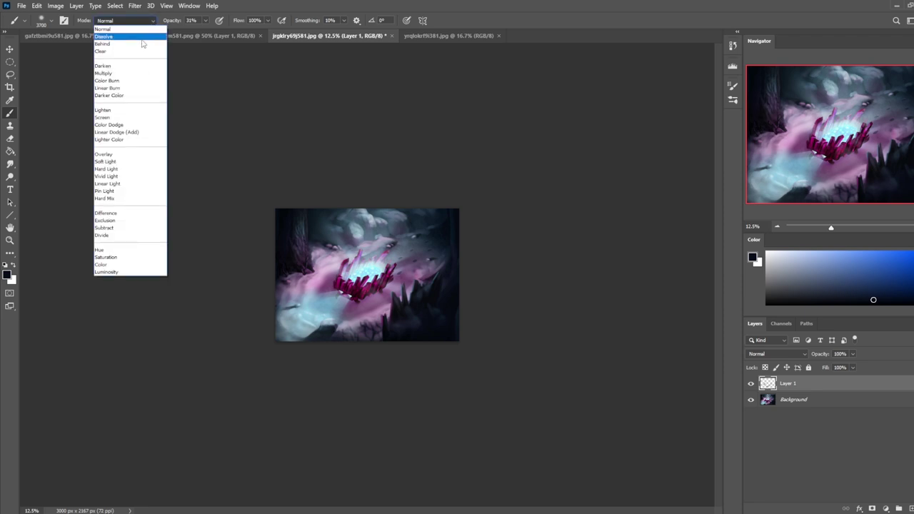
{"action": "left_click", "coordinate": [125, 66]}
{"action": "left_click", "coordinate": [389, 207]}
{"action": "mouse_move", "coordinate": [424, 183]}
{"action": "left_mouse_down"}
{"action": "mouse_move", "coordinate": [265, 182]}
{"action": "mouse_move", "coordinate": [374, 168]}
{"action": "mouse_move", "coordinate": [508, 204]}
{"action": "mouse_move", "coordinate": [187, 245]}
{"action": "left_mouse_up"}
{"action": "mouse_move", "coordinate": [459, 224]}
{"action": "left_mouse_down"}
{"action": "mouse_move", "coordinate": [166, 186]}
{"action": "mouse_move", "coordinate": [320, 180]}
{"action": "mouse_move", "coordinate": [486, 195]}
{"action": "mouse_move", "coordinate": [184, 298]}
{"action": "mouse_move", "coordinate": [479, 181]}
{"action": "mouse_move", "coordinate": [168, 358]}
{"action": "mouse_move", "coordinate": [201, 282]}
{"action": "mouse_move", "coordinate": [433, 209]}
{"action": "left_mouse_up"}
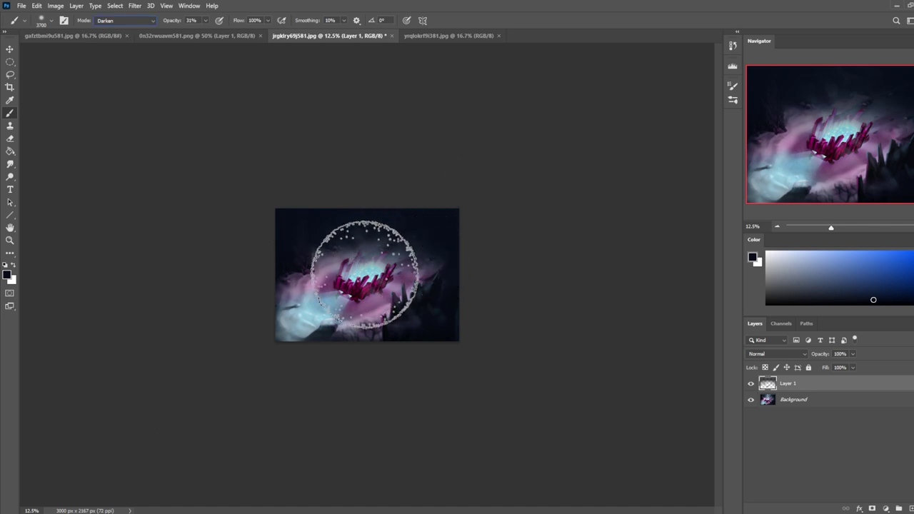
Add a new layer above Layer 1 with the Color blend mode and reduce the brush size to 1000 px.
{"action": "key", "text": "["}
{"action": "key", "text": "["}
{"action": "key", "text": "["}
{"action": "key", "text": "["}
{"action": "key", "text": "["}
{"action": "key", "text": "["}
{"action": "key", "text": "["}
{"action": "key", "text": "bracketleft"}
{"action": "key", "text": "bracketleft"}
{"action": "key", "text": "bracketleft"}
{"action": "key", "text": "bracketleft"}
{"action": "key", "text": "bracketleft"}
{"action": "key", "text": "bracketleft"}
{"action": "key", "text": "bracketleft"}
{"action": "key", "text": "bracketleft"}
{"action": "key", "text": "bracketleft"}
{"action": "key", "text": "bracketleft"}
{"action": "key", "text": "bracketleft"}
{"action": "key", "text": "bracketleft"}
{"action": "key", "text": "bracketleft"}
{"action": "key", "text": "bracketleft"}
{"action": "key", "text": "bracketleft"}
{"action": "key", "text": "bracketleft"}
{"action": "key", "text": "bracketleft"}
{"action": "key", "text": "bracketleft"}
{"action": "key", "text": "bracketleft"}
{"action": "key", "text": "bracketleft"}
{"action": "key", "text": "ctrl+shift+alt+n"}
{"action": "left_click", "coordinate": [777, 353]}
{"action": "left_click", "coordinate": [778, 500]}
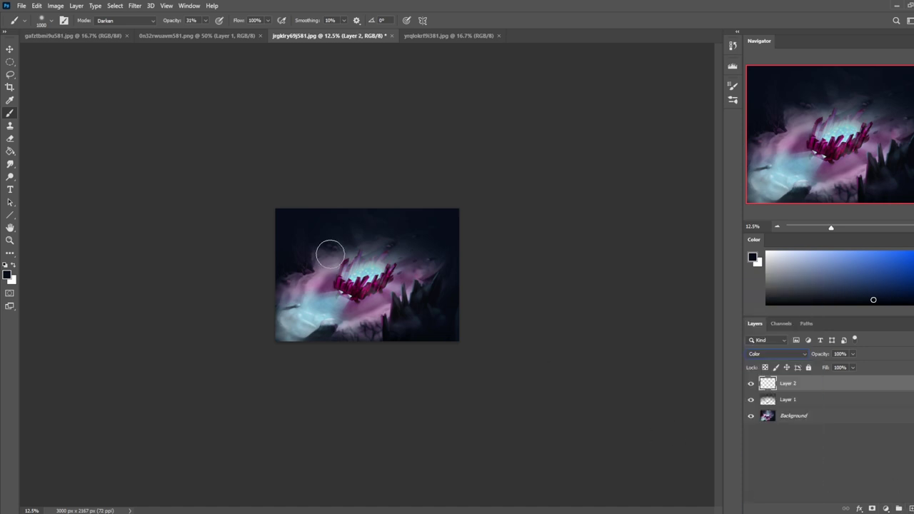
Sample violet from beside the crystals and tint the background and lower ground with it on Layer 2 at 31% opacity.
{"action": "left_click", "coordinate": [339, 303], "text": "alt"}
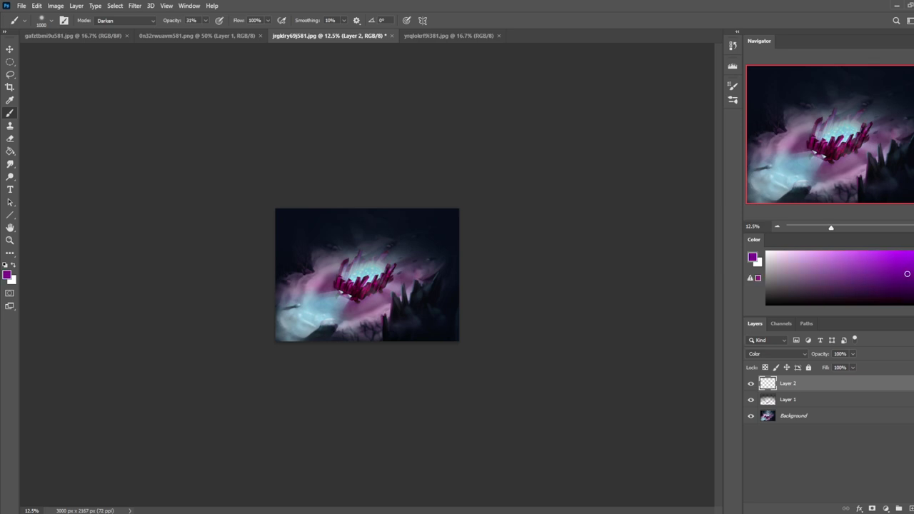
{"action": "key", "text": "bracketright"}
{"action": "key", "text": "bracketright"}
{"action": "key", "text": "bracketright"}
{"action": "key", "text": "bracketright"}
{"action": "key", "text": "bracketright"}
{"action": "key", "text": "bracketright"}
{"action": "key", "text": "bracketright"}
{"action": "key", "text": "bracketright"}
{"action": "mouse_move", "coordinate": [287, 253]}
{"action": "left_mouse_down"}
{"action": "mouse_move", "coordinate": [311, 265]}
{"action": "mouse_move", "coordinate": [290, 277]}
{"action": "mouse_move", "coordinate": [435, 199]}
{"action": "mouse_move", "coordinate": [334, 248]}
{"action": "mouse_move", "coordinate": [358, 239]}
{"action": "left_mouse_up"}
{"action": "key", "text": "bracketleft"}
{"action": "key", "text": "bracketleft"}
{"action": "key", "text": "bracketleft"}
{"action": "key", "text": "bracketleft"}
{"action": "key", "text": "bracketleft"}
{"action": "key", "text": "bracketleft"}
{"action": "key", "text": "bracketleft"}
{"action": "key", "text": "bracketleft"}
{"action": "left_click_drag", "start_coordinate": [383, 331], "coordinate": [320, 311]}
Sample the nest's cyan glow, set the brush mode to Color, and shift the paint colour to a light violet.
{"action": "key", "text": "bracketright"}
{"action": "key", "text": "bracketright"}
{"action": "key", "text": "bracketright"}
{"action": "key", "text": "bracketright"}
{"action": "key", "text": "bracketright"}
{"action": "left_click", "coordinate": [371, 272], "text": "alt"}
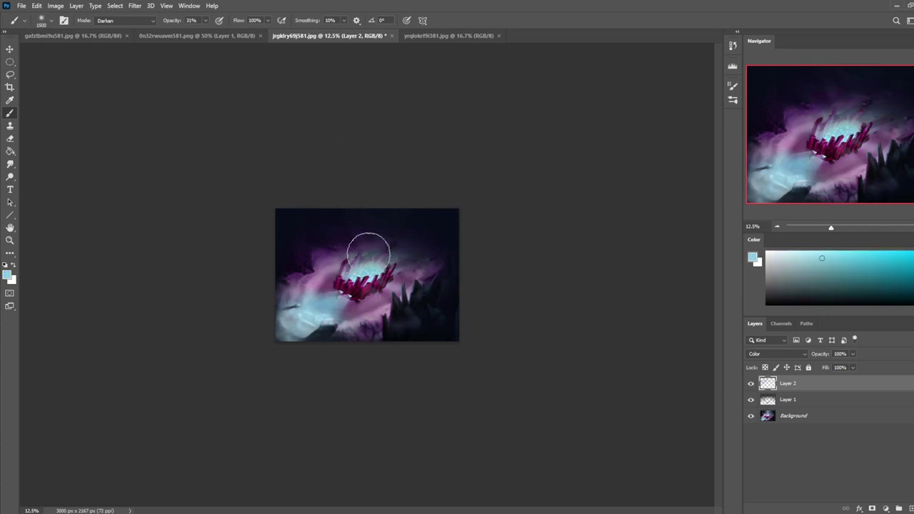
{"action": "left_click", "coordinate": [135, 20]}
{"action": "left_click", "coordinate": [109, 264]}
{"action": "key", "text": "bracketleft"}
{"action": "key", "text": "bracketleft"}
{"action": "key", "text": "bracketleft"}
{"action": "key", "text": "bracketleft"}
{"action": "key", "text": "bracketleft"}
{"action": "key", "text": "bracketleft"}
{"action": "key", "text": "bracketleft"}
{"action": "key", "text": "bracketleft"}
{"action": "key", "text": "bracketleft"}
{"action": "key", "text": "bracketleft"}
{"action": "left_click", "coordinate": [912, 264]}
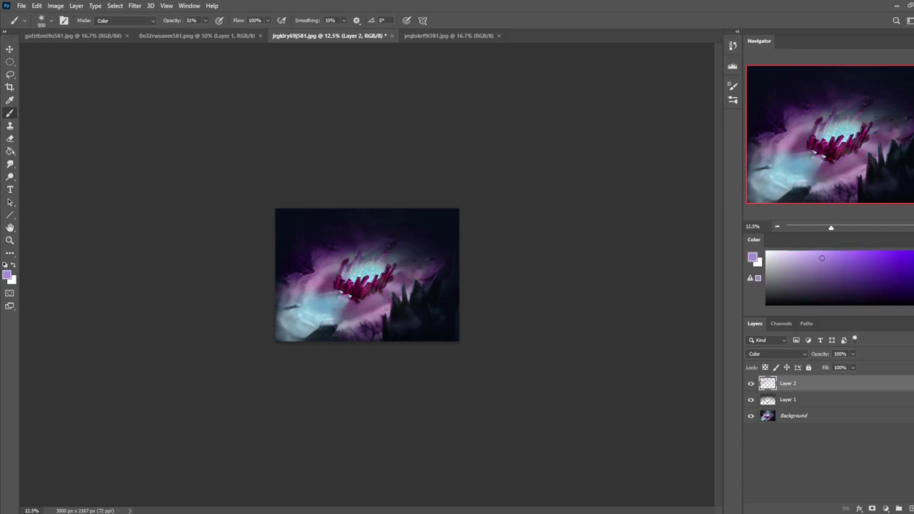
{"action": "left_click", "coordinate": [825, 252]}
Merge Layer 1 and Layer 2 down into the Background.
{"action": "right_click", "coordinate": [817, 390]}
{"action": "left_click", "coordinate": [820, 388]}
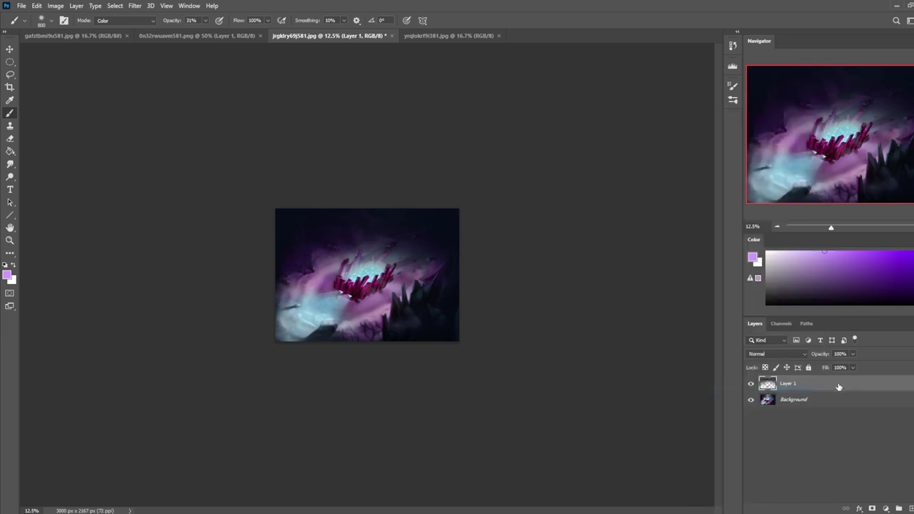
{"action": "key", "text": "ctrl+z"}
{"action": "right_click", "coordinate": [820, 401]}
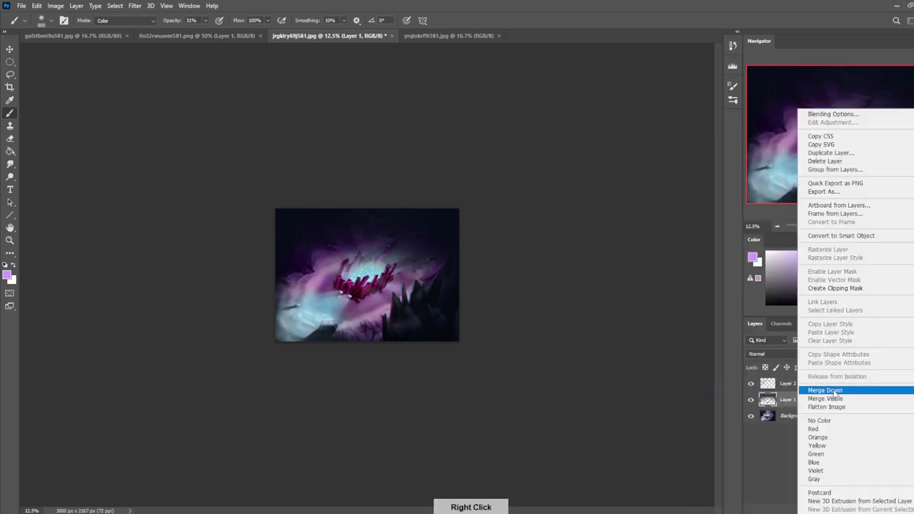
{"action": "left_click", "coordinate": [806, 386]}
{"action": "right_click", "coordinate": [806, 386]}
{"action": "left_click", "coordinate": [800, 387]}
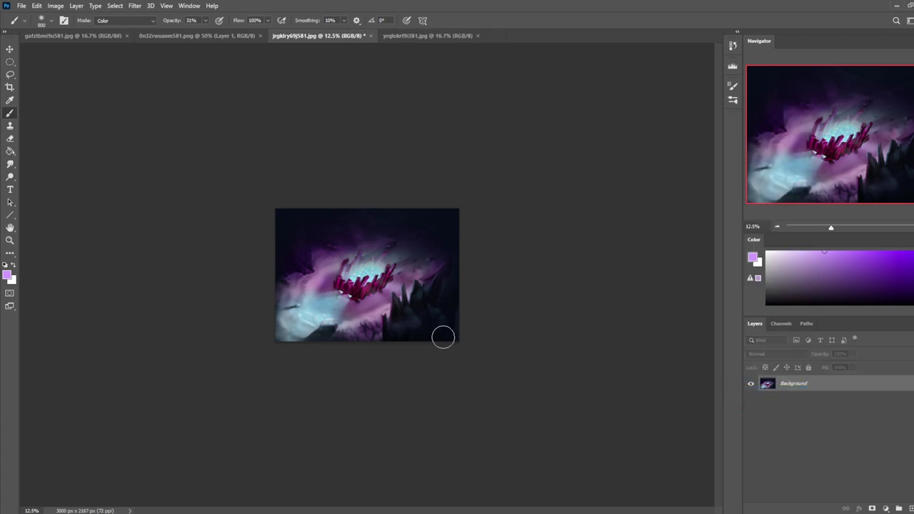
Sample a muted purple from the ground beside the crystals and set the brush to Normal mode, 73% opacity and 600 px.
{"action": "key", "text": "v"}
{"action": "key", "text": "b"}
{"action": "left_click", "coordinate": [365, 271], "text": "alt"}
{"action": "left_click", "coordinate": [365, 273], "text": "alt"}
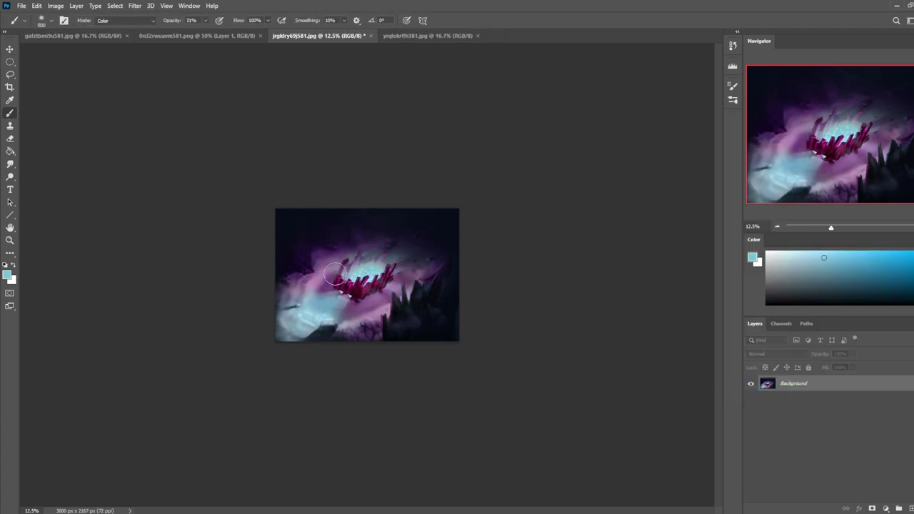
{"action": "key", "text": "l"}
{"action": "key", "text": "b"}
{"action": "left_click", "coordinate": [330, 278], "text": "alt"}
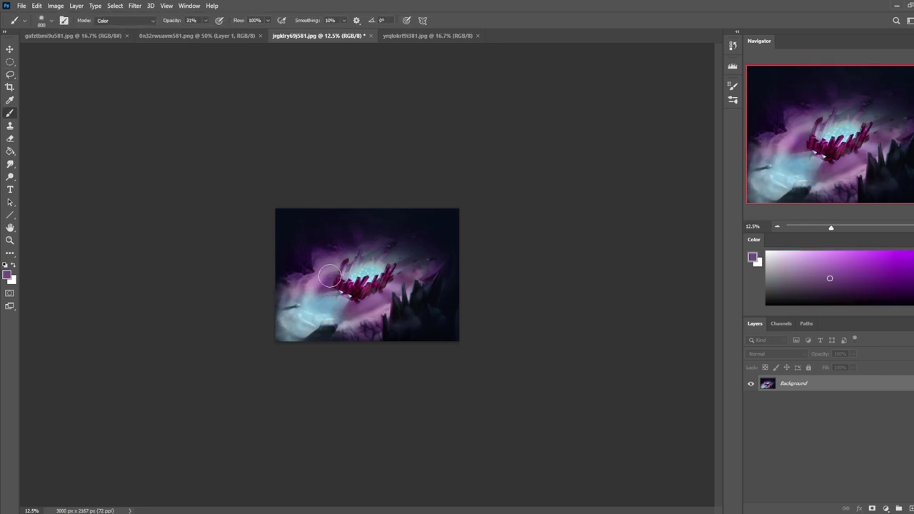
{"action": "left_click", "coordinate": [144, 23]}
{"action": "left_click", "coordinate": [142, 30]}
{"action": "left_click_drag", "start_coordinate": [206, 20], "coordinate": [225, 33]}
{"action": "key", "text": "bracketleft"}
{"action": "key", "text": "bracketleft"}
{"action": "key", "text": "bracketleft"}
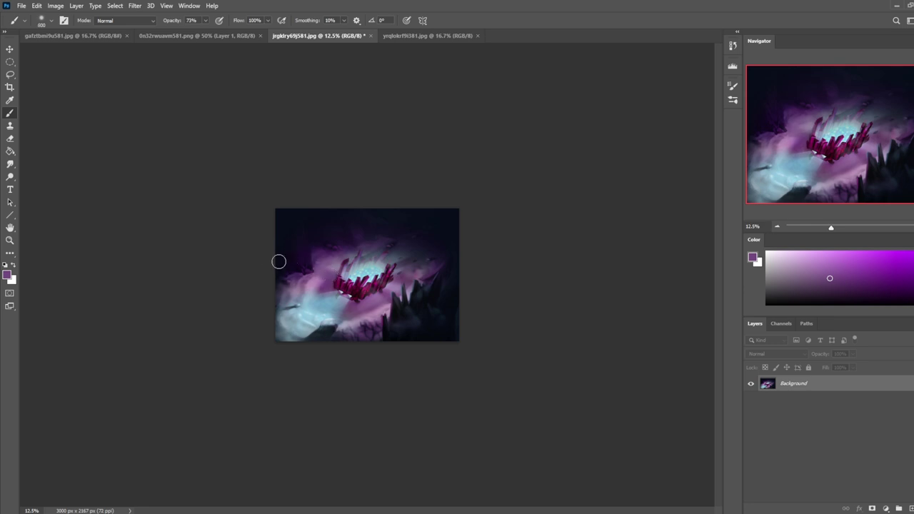
Paint the muted purple over the pink ground around the crystals and switch the brush mode to Darken.
{"action": "mouse_move", "coordinate": [325, 288]}
{"action": "left_mouse_down"}
{"action": "mouse_move", "coordinate": [262, 289]}
{"action": "mouse_move", "coordinate": [274, 285]}
{"action": "left_mouse_up"}
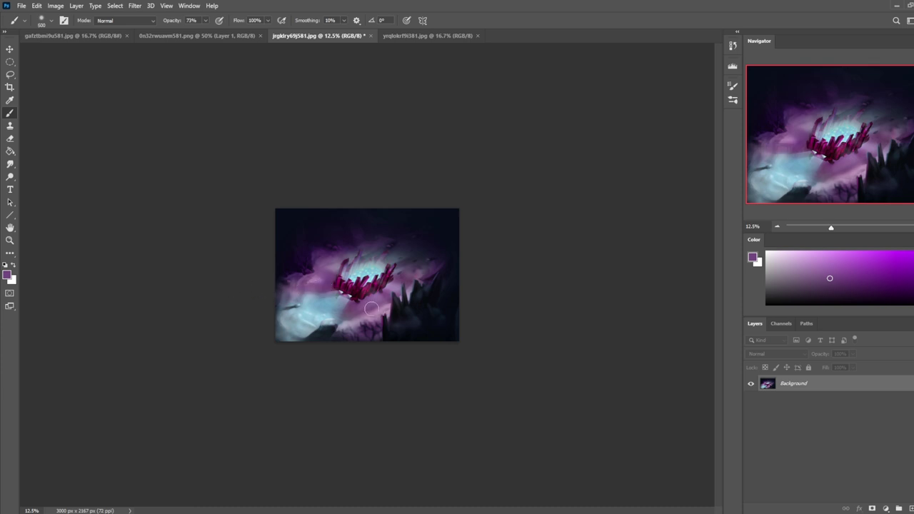
{"action": "mouse_move", "coordinate": [369, 306]}
{"action": "left_mouse_down"}
{"action": "mouse_move", "coordinate": [378, 325]}
{"action": "mouse_move", "coordinate": [374, 313]}
{"action": "left_mouse_up"}
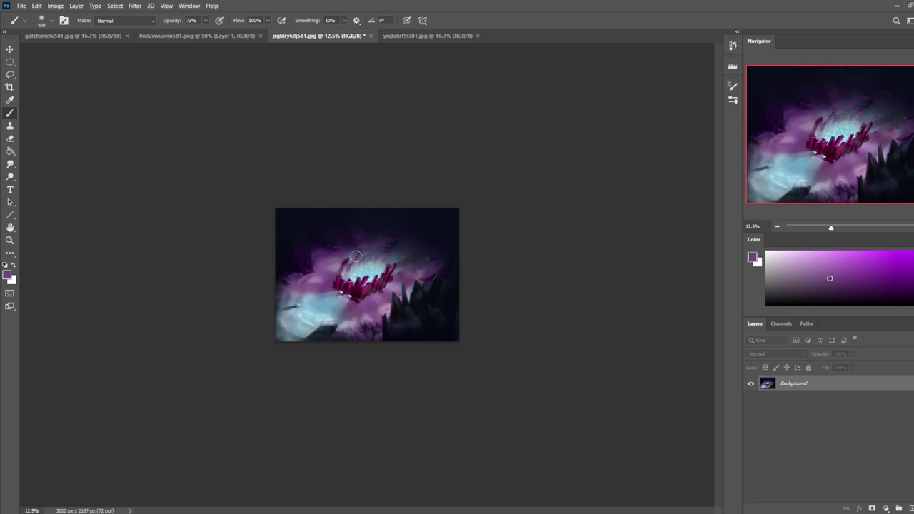
{"action": "left_click_drag", "start_coordinate": [378, 303], "coordinate": [387, 310]}
{"action": "key", "text": "bracketright"}
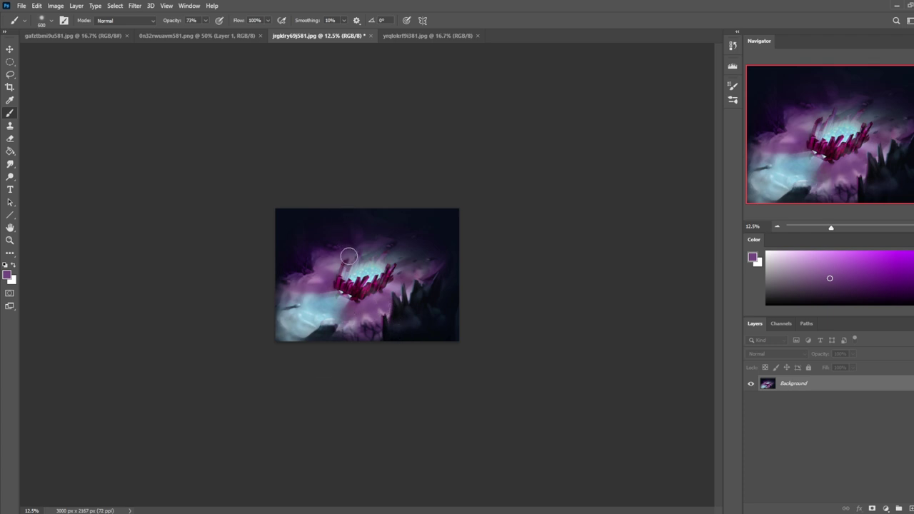
{"action": "key", "text": "bracketleft"}
{"action": "left_click", "coordinate": [132, 20]}
{"action": "left_click", "coordinate": [125, 66]}
Dodge the highlights on the ground below and beside the crystals with a 900 px brush at 24% exposure.
{"action": "key", "text": "o"}
{"action": "key", "text": "bracketright"}
{"action": "key", "text": "bracketright"}
{"action": "left_click", "coordinate": [352, 326]}
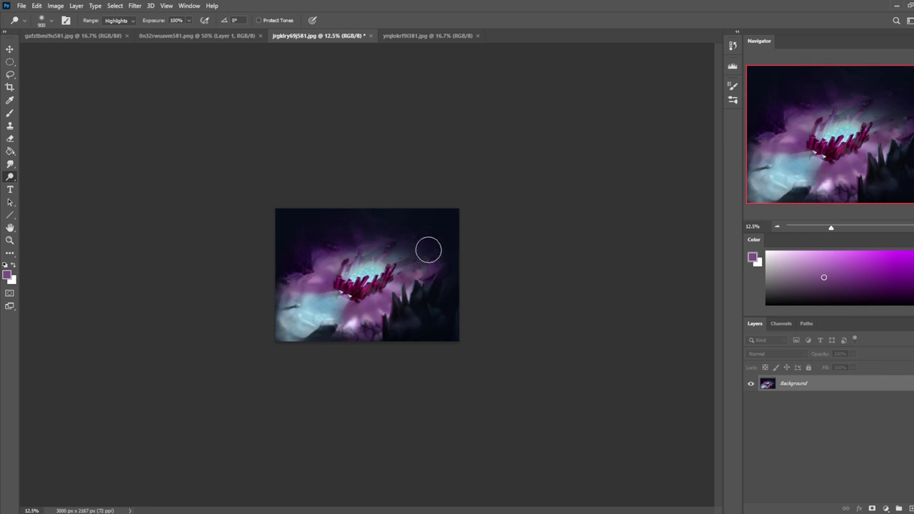
{"action": "left_click", "coordinate": [189, 20]}
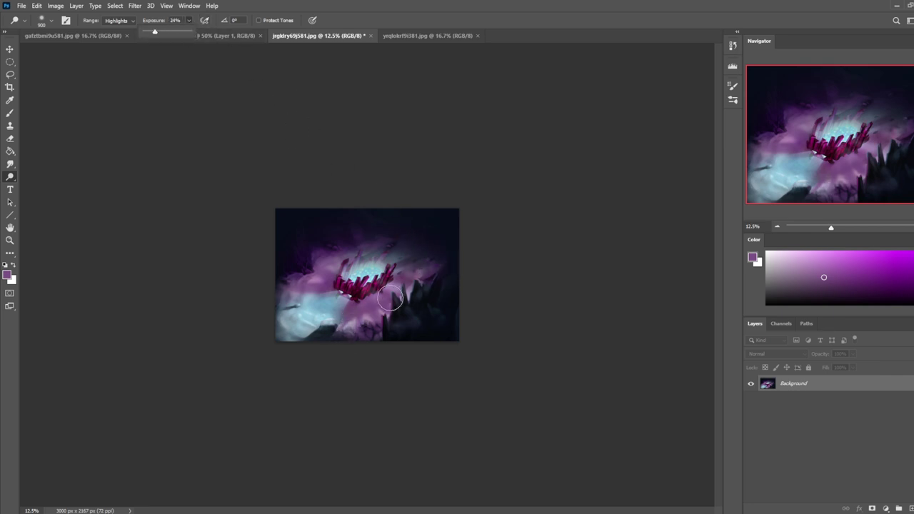
{"action": "left_click", "coordinate": [358, 324]}
{"action": "left_click", "coordinate": [381, 291]}
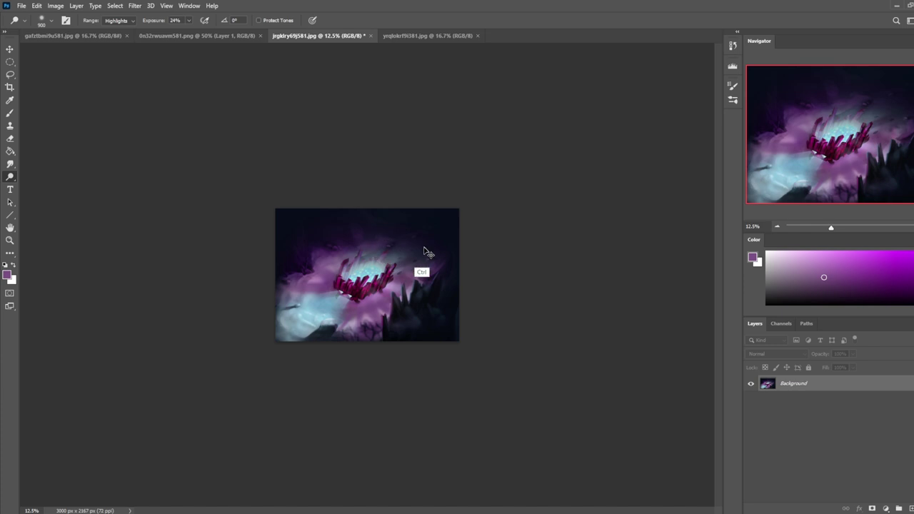
{"action": "mouse_move", "coordinate": [396, 284]}
{"action": "left_mouse_down"}
{"action": "mouse_move", "coordinate": [380, 281]}
{"action": "mouse_move", "coordinate": [388, 286]}
{"action": "mouse_move", "coordinate": [375, 299]}
{"action": "left_mouse_up"}
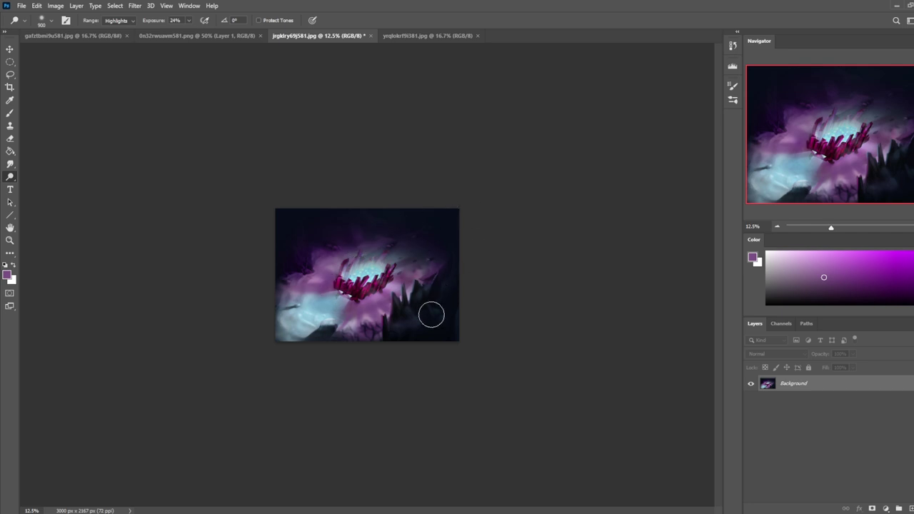
Sample dark blue from the foreground rock, try a 500 px shadow streak over the cyan snow, and lower brush opacity to 29%.
{"action": "key", "text": "b"}
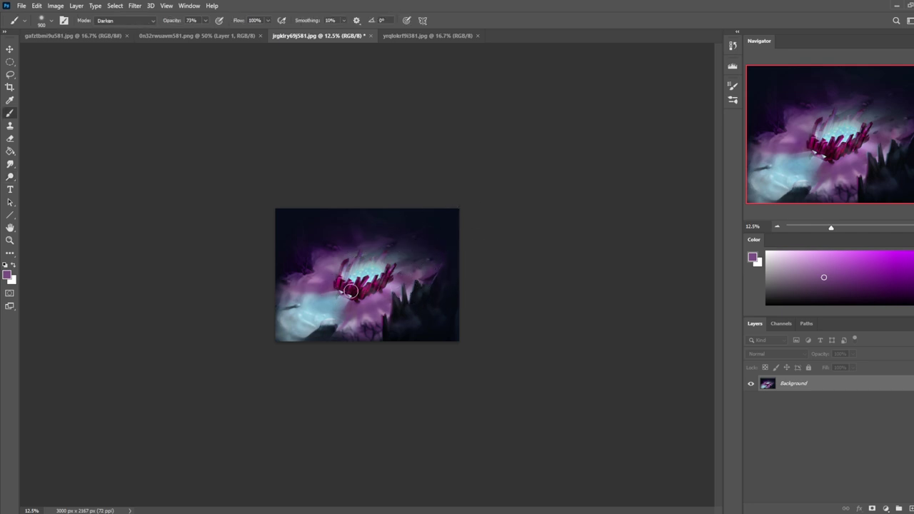
{"action": "left_click", "coordinate": [331, 299], "text": "alt"}
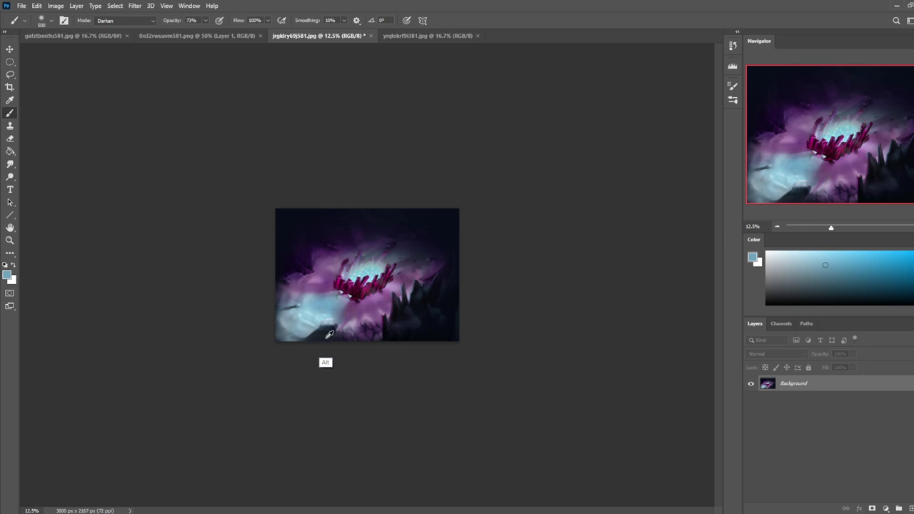
{"action": "left_click", "coordinate": [327, 331], "text": "alt"}
{"action": "left_click_drag", "start_coordinate": [337, 294], "coordinate": [220, 357]}
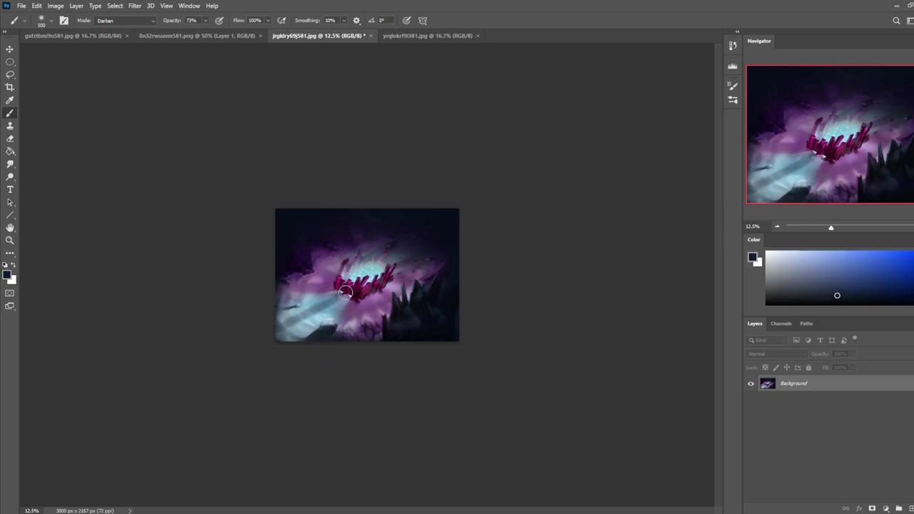
{"action": "left_click", "coordinate": [205, 20]}
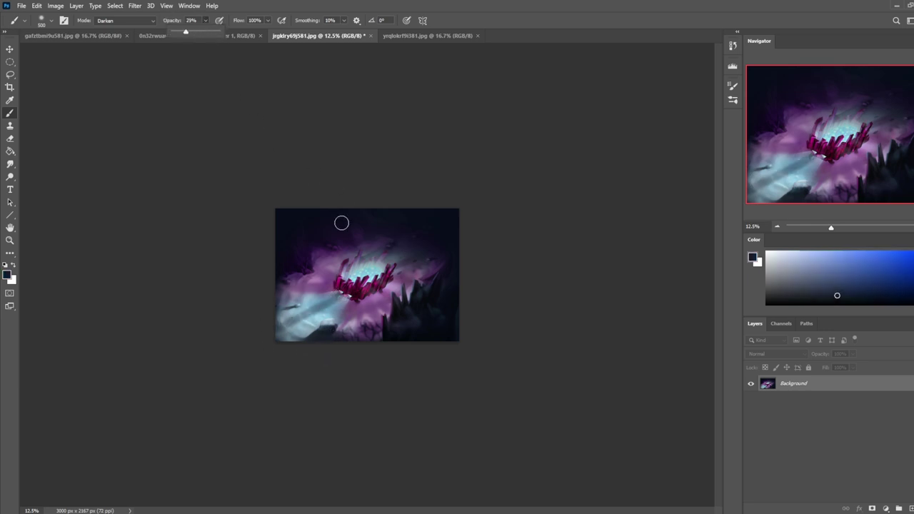
{"action": "key", "text": "ctrl+z"}
Try painting faint diagonal shadow streaks from the crystals across the cyan snow directly on the Background, and undo them.
{"action": "left_click_drag", "start_coordinate": [346, 294], "coordinate": [299, 321]}
{"action": "key", "text": "ctrl+z"}
{"action": "left_click_drag", "start_coordinate": [340, 295], "coordinate": [295, 324]}
{"action": "left_click_drag", "start_coordinate": [338, 294], "coordinate": [295, 322]}
{"action": "left_click_drag", "start_coordinate": [336, 295], "coordinate": [289, 328]}
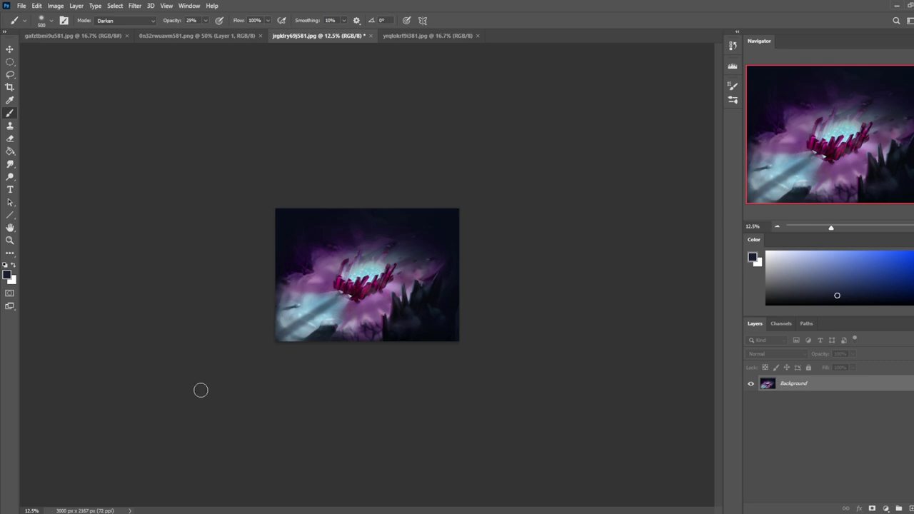
{"action": "key", "text": "ctrl+z"}
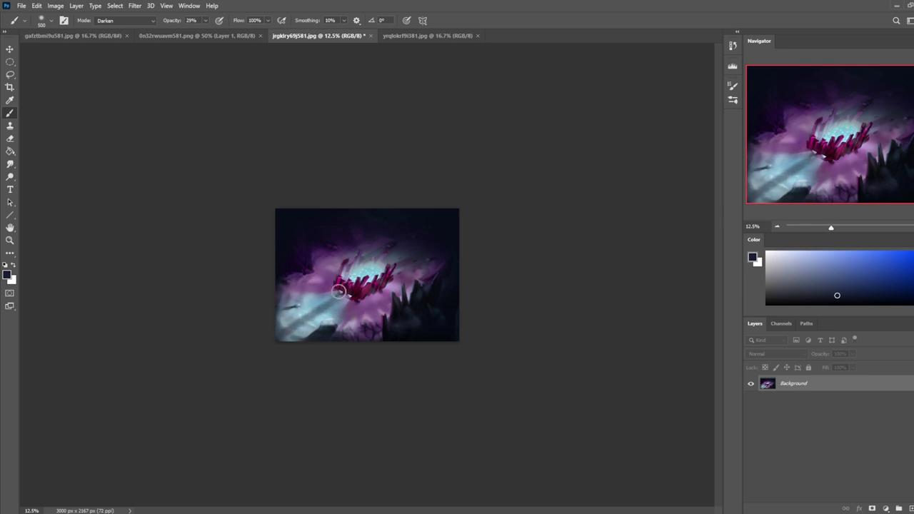
{"action": "key", "text": "ctrl+z"}
{"action": "key", "text": "ctrl+z"}
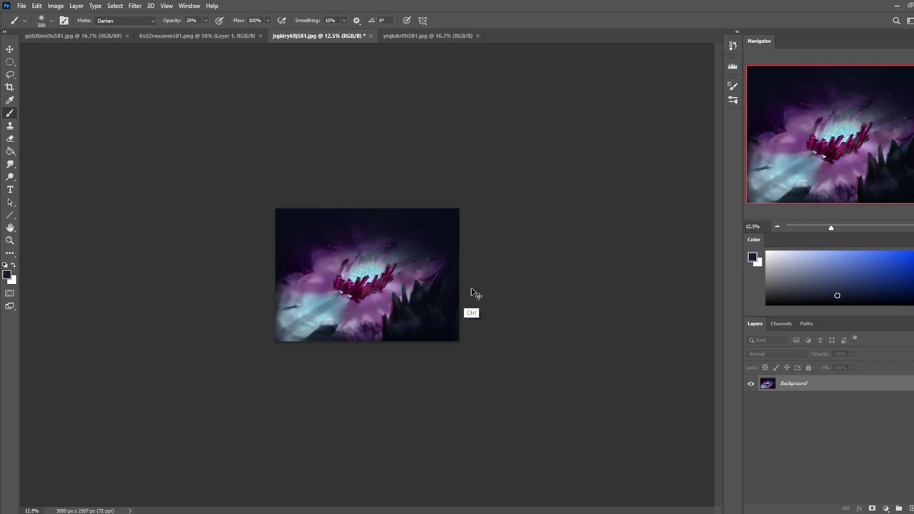
{"action": "key", "text": "ctrl+z"}
Paint dark blue shadow streaks from the crystals across the cyan snow on a new layer, and trim them with the eraser at 56% opacity.
{"action": "left_click", "coordinate": [911, 508]}
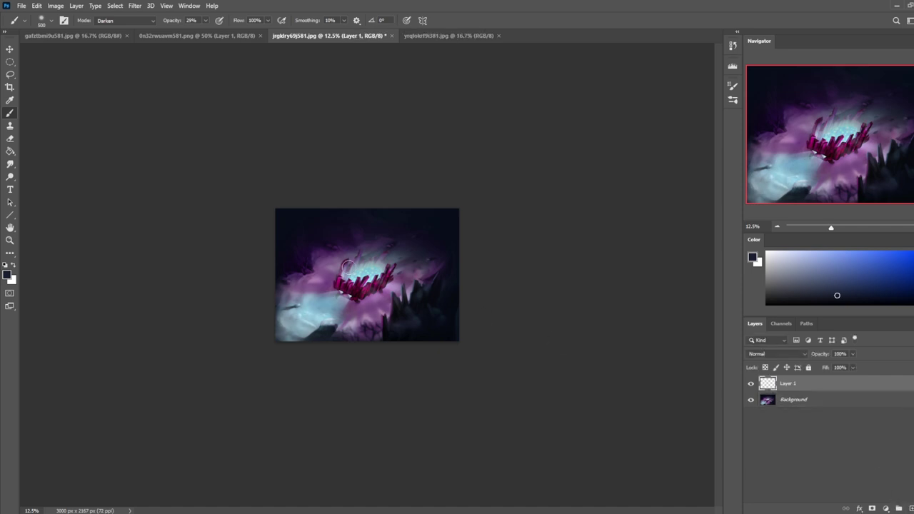
{"action": "mouse_move", "coordinate": [286, 337]}
{"action": "left_mouse_down"}
{"action": "mouse_move", "coordinate": [345, 300]}
{"action": "mouse_move", "coordinate": [266, 342]}
{"action": "left_mouse_up"}
{"action": "key", "text": "ctrl+z"}
{"action": "key", "text": "ctrl+z"}
{"action": "left_click_drag", "start_coordinate": [341, 298], "coordinate": [292, 327]}
{"action": "left_click_drag", "start_coordinate": [343, 297], "coordinate": [242, 362]}
{"action": "mouse_move", "coordinate": [344, 295]}
{"action": "left_mouse_down"}
{"action": "mouse_move", "coordinate": [239, 362]}
{"action": "mouse_move", "coordinate": [256, 350]}
{"action": "left_mouse_up"}
{"action": "key", "text": "ctrl+z"}
{"action": "key", "text": "ctrl+z"}
{"action": "key", "text": "ctrl+z"}
{"action": "key", "text": "ctrl+z"}
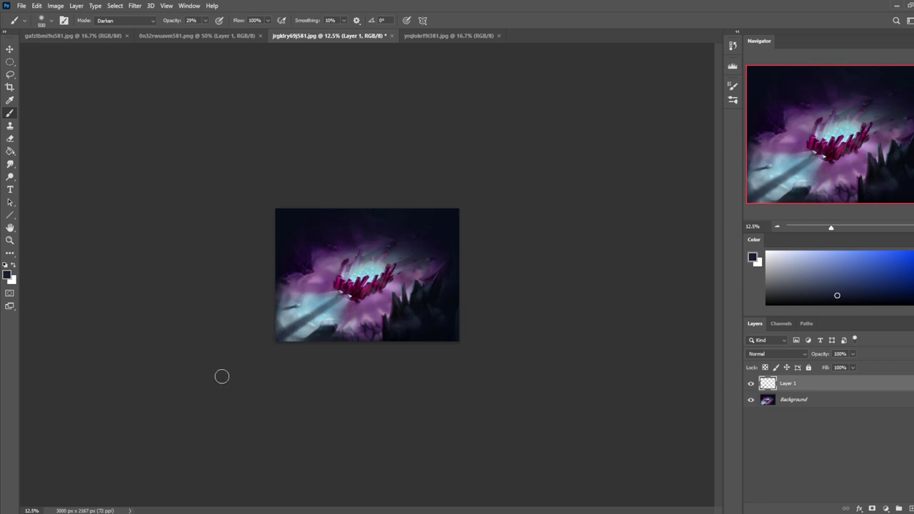
{"action": "key", "text": "e"}
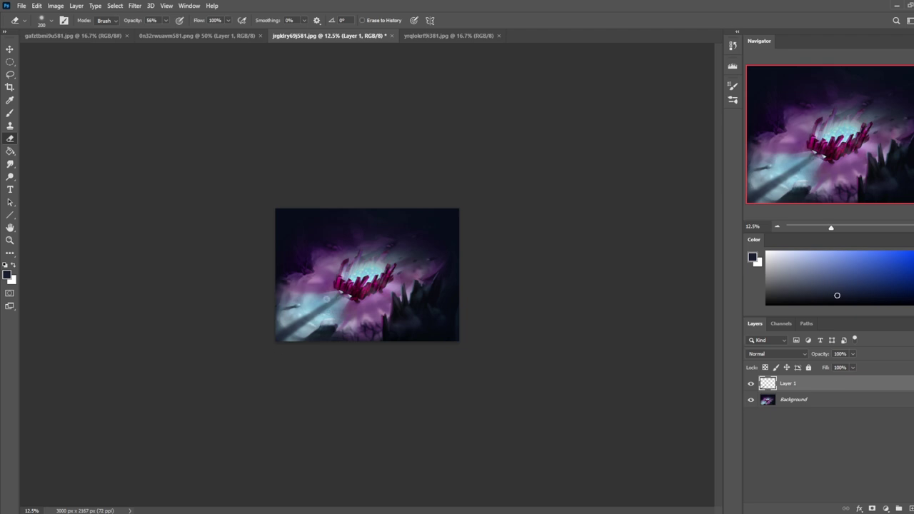
{"action": "left_click_drag", "start_coordinate": [341, 291], "coordinate": [277, 334]}
Apply a Gaussian Blur to the shadow streaks on Layer 1.
{"action": "left_click", "coordinate": [135, 7]}
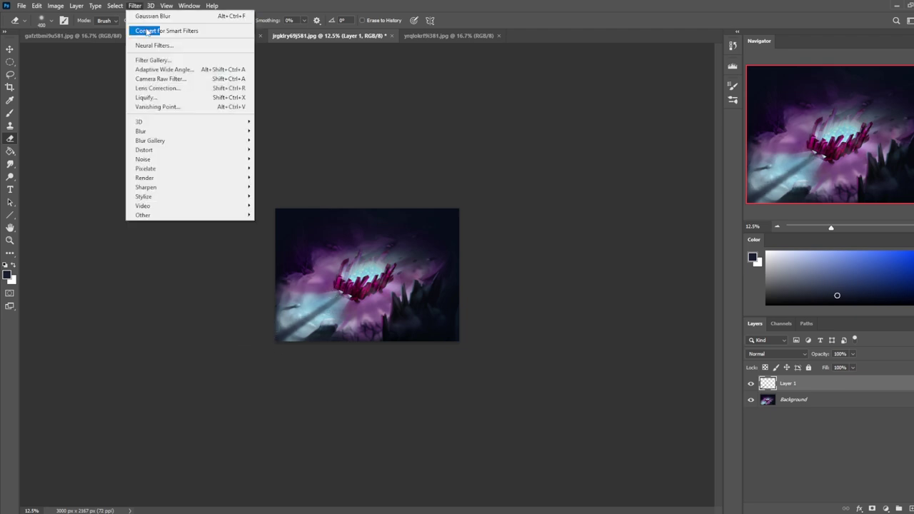
{"action": "mouse_move", "coordinate": [172, 133]}
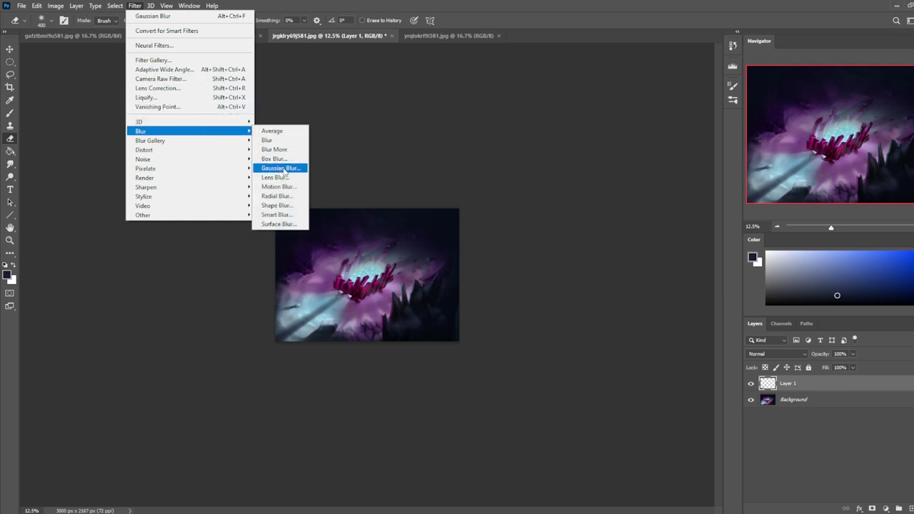
{"action": "left_click", "coordinate": [280, 167]}
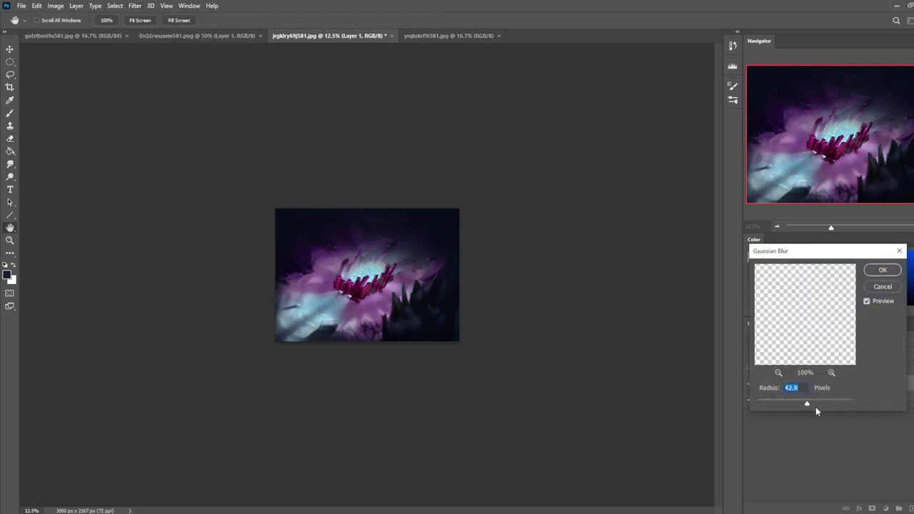
{"action": "left_click", "coordinate": [796, 405]}
{"action": "left_click_drag", "start_coordinate": [801, 404], "coordinate": [804, 406]}
{"action": "left_click", "coordinate": [883, 270]}
Fade the blurred shadow streaks on Layer 1 with an 1800 px eraser at 56% opacity.
{"action": "key", "text": "e"}
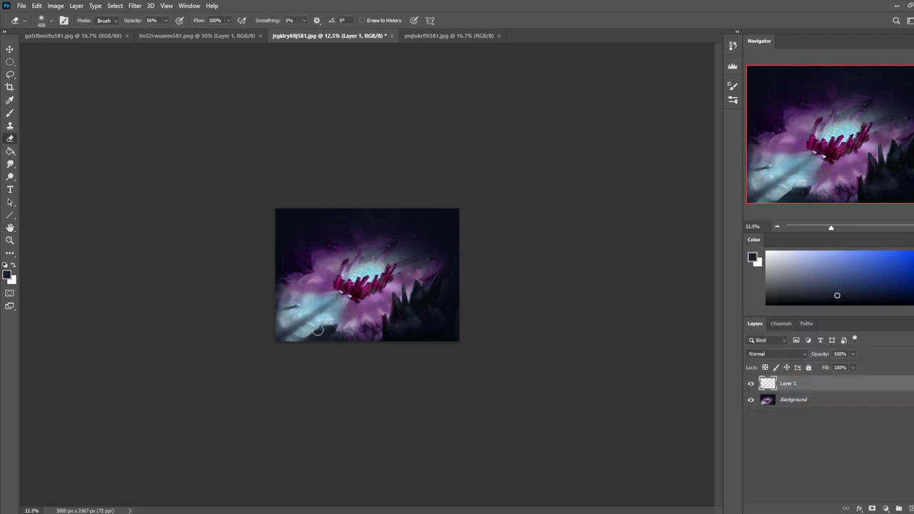
{"action": "key", "text": "bracketright"}
{"action": "key", "text": "bracketright"}
{"action": "key", "text": "bracketright"}
{"action": "key", "text": "bracketright"}
{"action": "key", "text": "bracketright"}
{"action": "key", "text": "bracketright"}
{"action": "key", "text": "bracketright"}
{"action": "key", "text": "bracketright"}
{"action": "key", "text": "bracketright"}
{"action": "key", "text": "bracketright"}
{"action": "key", "text": "bracketright"}
{"action": "key", "text": "bracketright"}
{"action": "key", "text": "bracketright"}
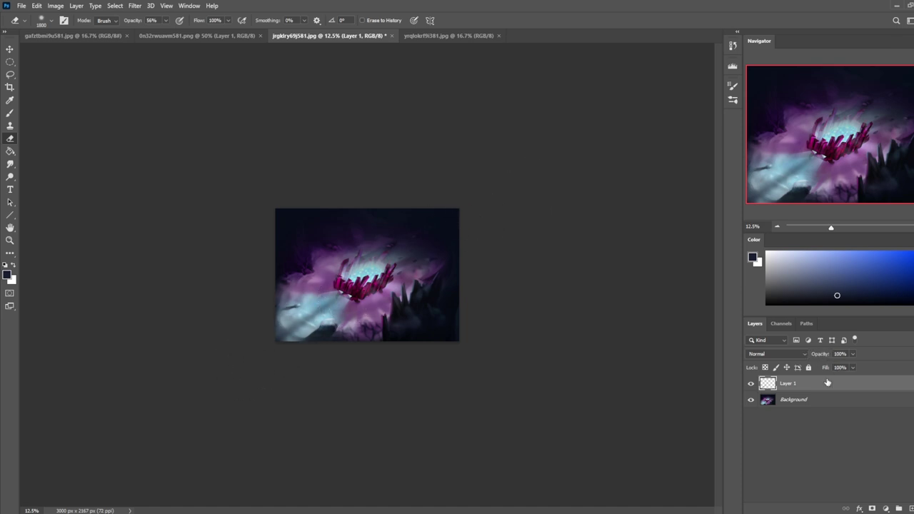
Merge Layer 1 into the Background and dodge the highlights of the cyan snow between the shadow streaks at 24% exposure.
{"action": "right_click", "coordinate": [799, 392]}
{"action": "left_click", "coordinate": [822, 392]}
{"action": "left_click", "coordinate": [10, 177]}
{"action": "key", "text": "bracketright"}
{"action": "key", "text": "bracketright"}
{"action": "key", "text": "bracketright"}
{"action": "key", "text": "bracketright"}
{"action": "key", "text": "bracketright"}
{"action": "key", "text": "bracketright"}
{"action": "key", "text": "bracketright"}
{"action": "key", "text": "bracketright"}
{"action": "key", "text": "bracketright"}
{"action": "key", "text": "bracketright"}
{"action": "key", "text": "bracketright"}
{"action": "key", "text": "bracketright"}
{"action": "key", "text": "bracketright"}
{"action": "key", "text": "bracketright"}
{"action": "key", "text": "bracketright"}
{"action": "key", "text": "bracketleft"}
{"action": "key", "text": "bracketleft"}
{"action": "key", "text": "bracketleft"}
{"action": "key", "text": "bracketleft"}
{"action": "key", "text": "bracketleft"}
{"action": "key", "text": "bracketleft"}
{"action": "key", "text": "bracketleft"}
{"action": "key", "text": "bracketleft"}
{"action": "key", "text": "bracketleft"}
{"action": "key", "text": "bracketleft"}
{"action": "key", "text": "bracketleft"}
{"action": "key", "text": "bracketleft"}
{"action": "key", "text": "bracketleft"}
{"action": "key", "text": "bracketleft"}
{"action": "key", "text": "bracketleft"}
{"action": "key", "text": "bracketleft"}
{"action": "key", "text": "bracketleft"}
{"action": "key", "text": "bracketleft"}
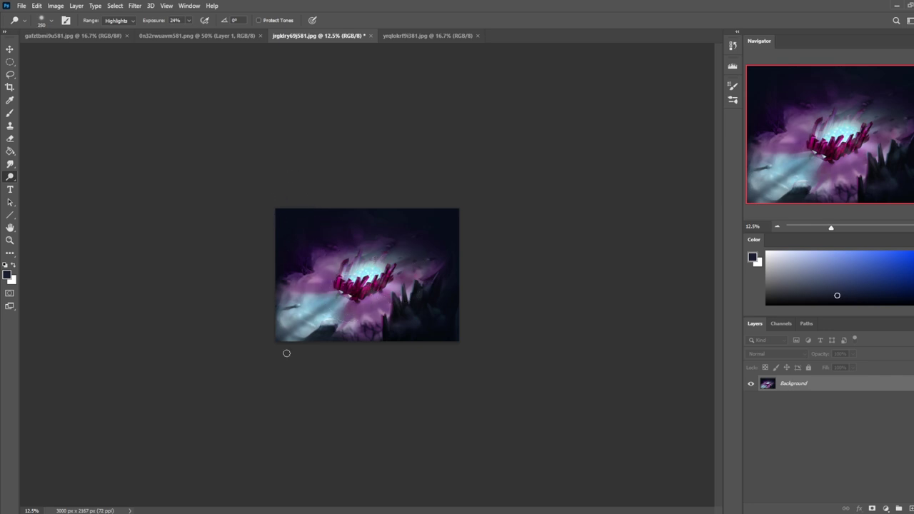
{"action": "left_click_drag", "start_coordinate": [350, 298], "coordinate": [283, 352]}
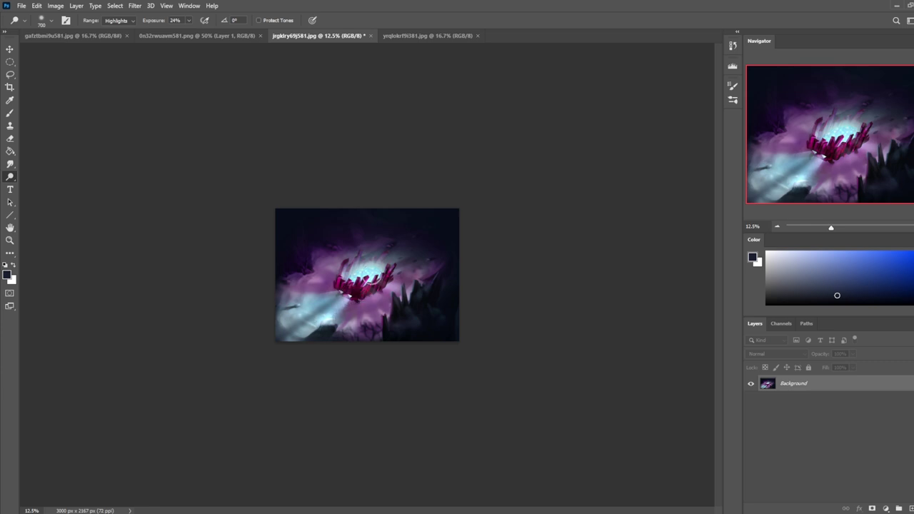
Paint light cyan sampled from the snow where the light meets the crystal base, in Normal mode at 29% opacity.
{"action": "key", "text": "b"}
{"action": "left_click", "coordinate": [349, 295], "text": "alt"}
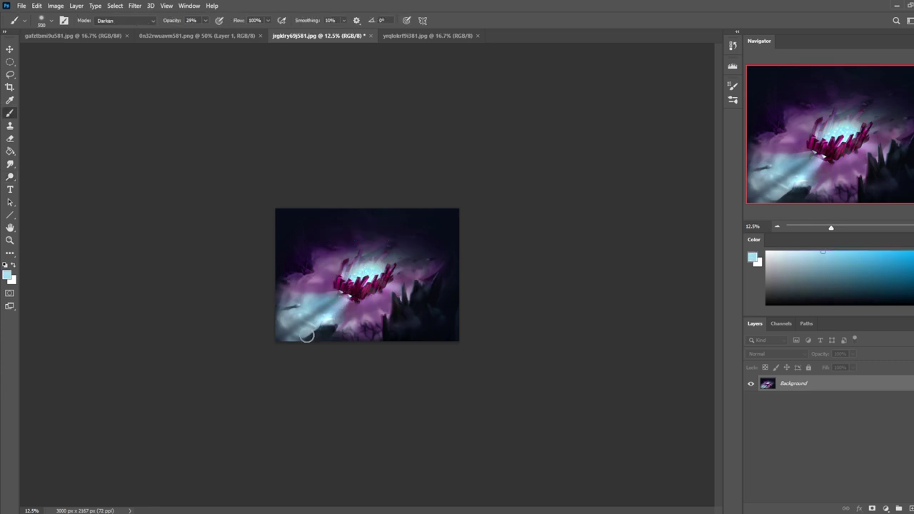
{"action": "left_click", "coordinate": [148, 22]}
{"action": "left_click", "coordinate": [114, 28]}
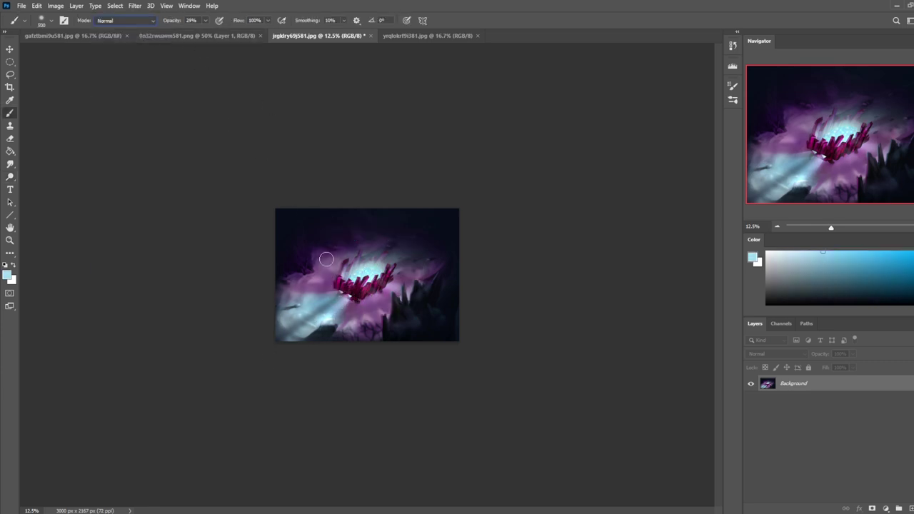
{"action": "left_click", "coordinate": [338, 293]}
{"action": "key", "text": "ctrl+z"}
{"action": "left_click", "coordinate": [341, 293]}
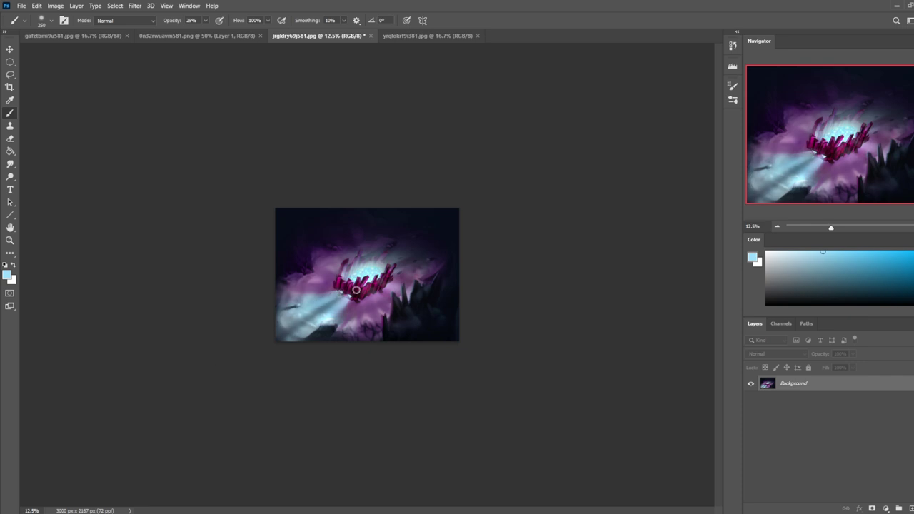
Tint the shadow streaks across the snow with purple sampled from the foreground, using a large brush in Color mode at 29% opacity.
{"action": "left_click", "coordinate": [358, 333], "text": "alt"}
{"action": "left_click", "coordinate": [126, 20]}
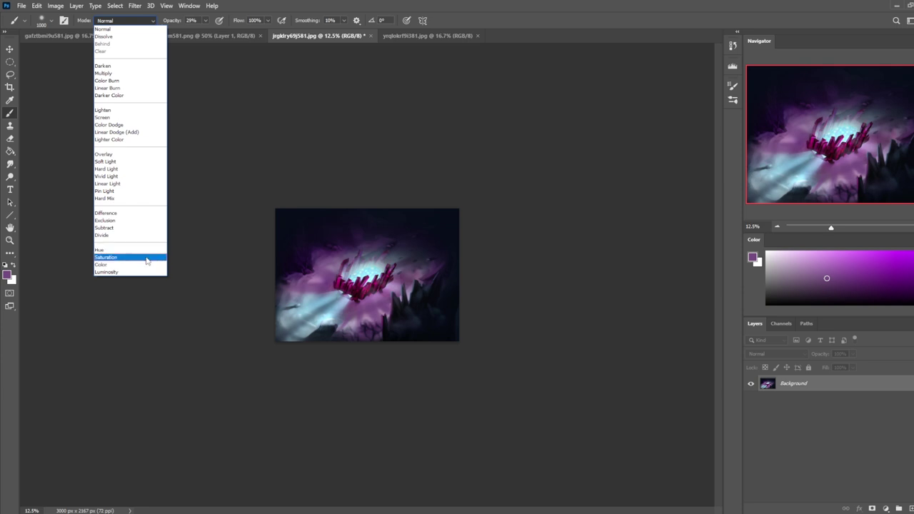
{"action": "left_click", "coordinate": [101, 265]}
{"action": "key", "text": "bracketleft"}
{"action": "key", "text": "bracketleft"}
{"action": "key", "text": "bracketleft"}
{"action": "key", "text": "bracketleft"}
{"action": "key", "text": "bracketleft"}
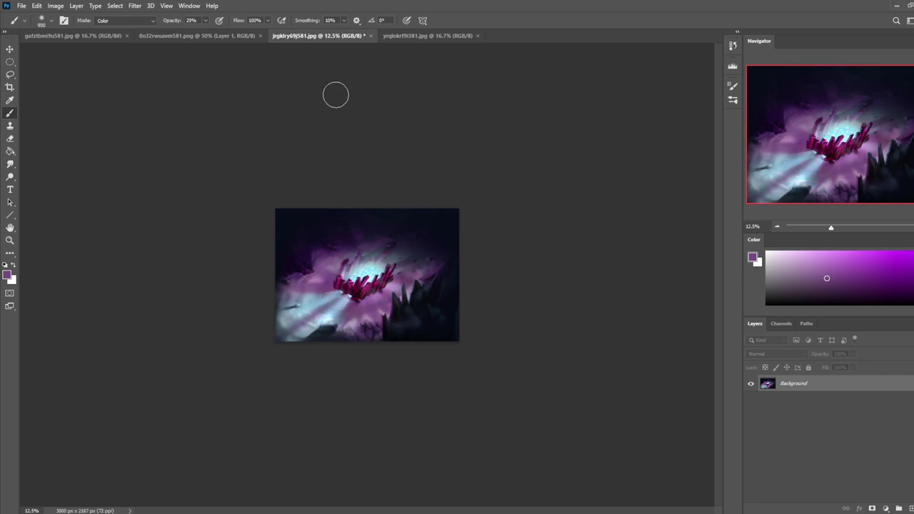
{"action": "key", "text": "bracketleft"}
{"action": "key", "text": "bracketright"}
Lasso a row of rock silhouettes along the painting's lower edge, fill it with near-black on a new layer, and deselect.
{"action": "key", "text": "l"}
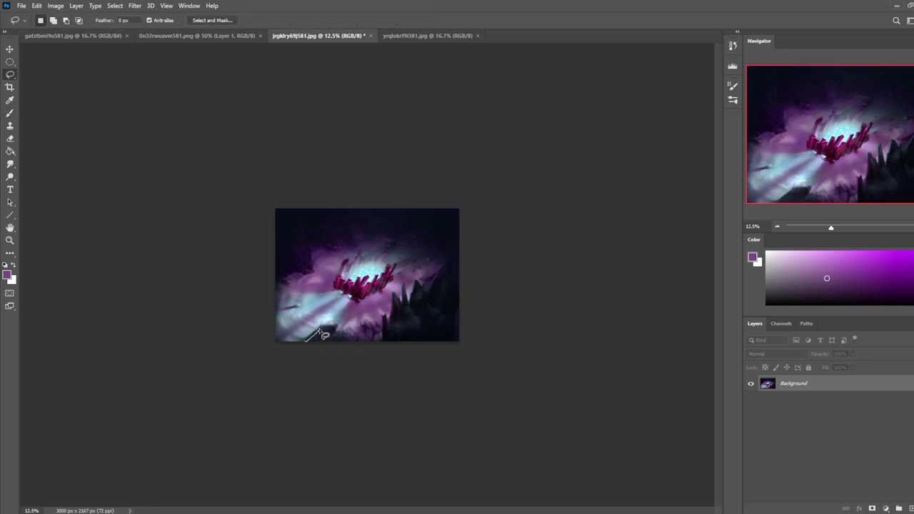
{"action": "mouse_move", "coordinate": [355, 353]}
{"action": "left_mouse_down"}
{"action": "mouse_move", "coordinate": [331, 360]}
{"action": "mouse_move", "coordinate": [359, 322]}
{"action": "mouse_move", "coordinate": [379, 326]}
{"action": "mouse_move", "coordinate": [379, 340]}
{"action": "mouse_move", "coordinate": [321, 358]}
{"action": "mouse_move", "coordinate": [382, 327]}
{"action": "mouse_move", "coordinate": [381, 318]}
{"action": "mouse_move", "coordinate": [394, 336]}
{"action": "mouse_move", "coordinate": [373, 365]}
{"action": "mouse_move", "coordinate": [354, 320]}
{"action": "mouse_move", "coordinate": [373, 339]}
{"action": "mouse_move", "coordinate": [329, 349]}
{"action": "mouse_move", "coordinate": [305, 335]}
{"action": "mouse_move", "coordinate": [296, 362]}
{"action": "left_mouse_up"}
{"action": "left_click", "coordinate": [905, 508]}
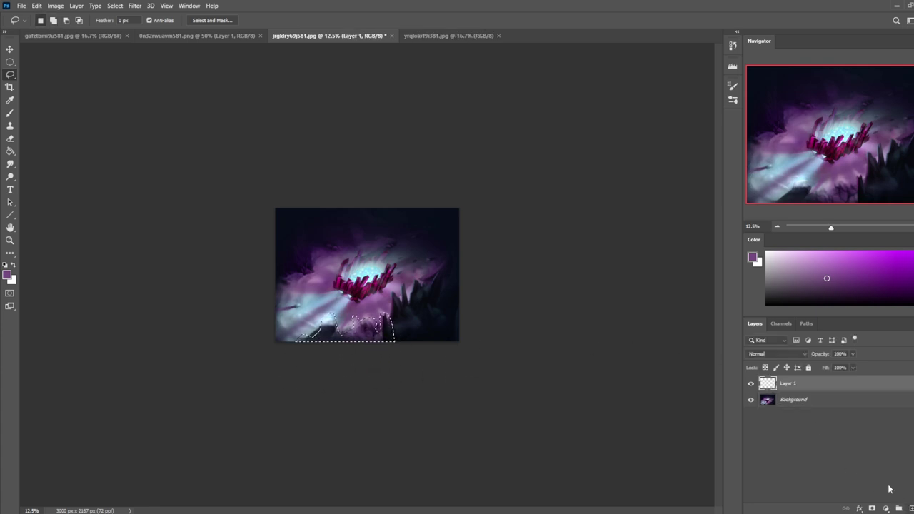
{"action": "key", "text": "g"}
{"action": "left_click", "coordinate": [434, 315], "text": "alt"}
{"action": "left_click", "coordinate": [390, 330]}
{"action": "key", "text": "m"}
{"action": "right_click", "coordinate": [412, 301]}
{"action": "left_click", "coordinate": [413, 301]}
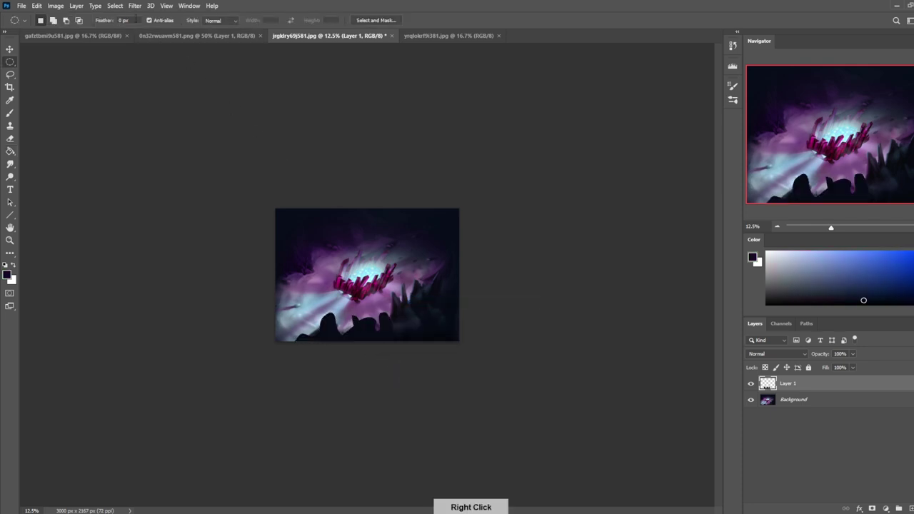
Soften the edges of the dark foreground rocks on Layer 1 with a Gaussian Blur.
{"action": "left_click", "coordinate": [135, 6]}
{"action": "mouse_move", "coordinate": [167, 135]}
{"action": "left_click", "coordinate": [290, 168]}
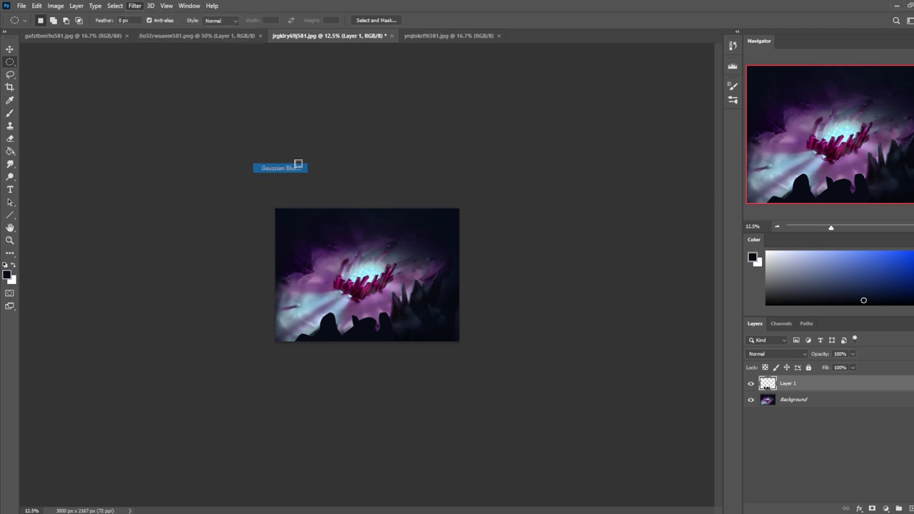
{"action": "left_click_drag", "start_coordinate": [773, 403], "coordinate": [765, 404]}
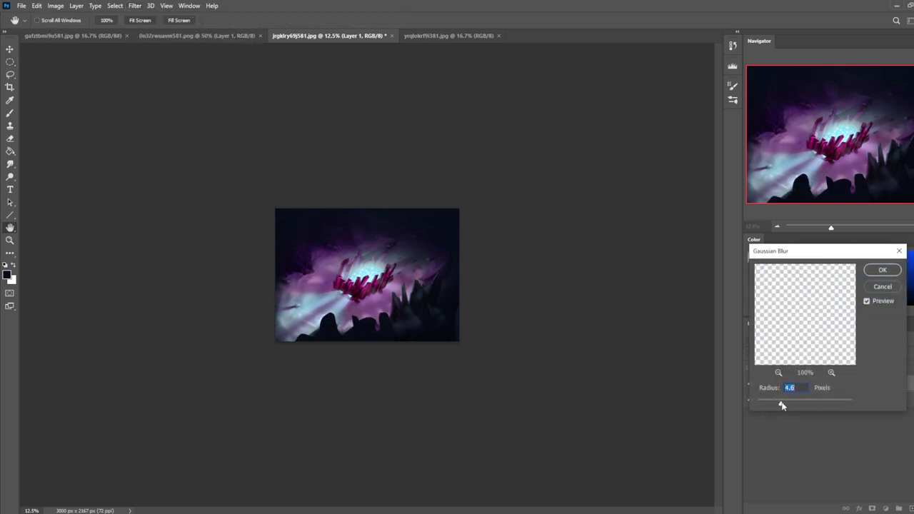
{"action": "left_click_drag", "start_coordinate": [782, 405], "coordinate": [788, 405]}
{"action": "left_click", "coordinate": [883, 271]}
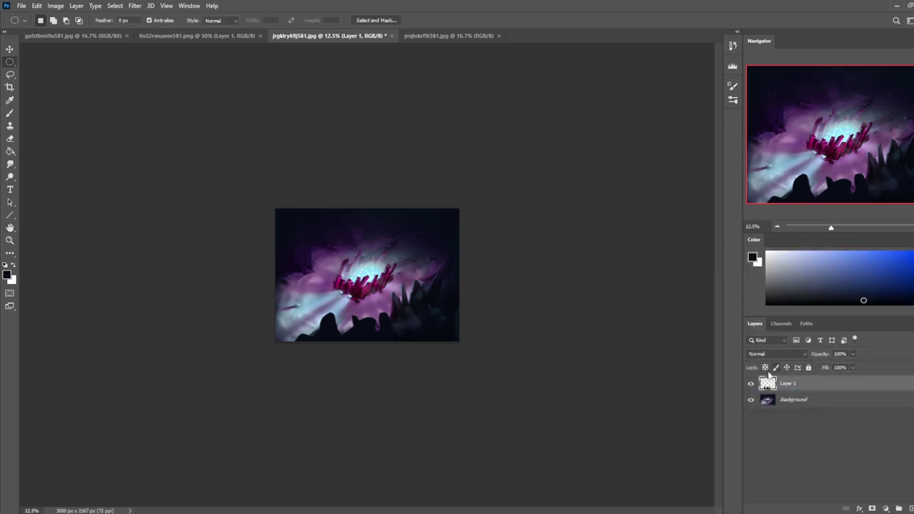
Lock Layer 1's transparent pixels and shade the foreground rocks with sampled dark blue in Normal mode at 29% opacity.
{"action": "key", "text": "b"}
{"action": "key", "text": "alt"}
{"action": "left_click", "coordinate": [411, 321], "text": "alt"}
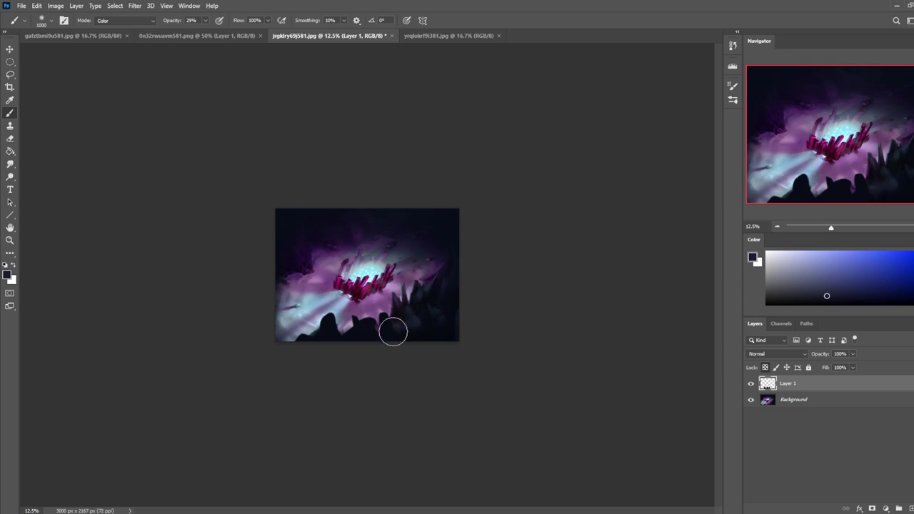
{"action": "left_click", "coordinate": [113, 23]}
{"action": "left_click", "coordinate": [115, 29]}
{"action": "key", "text": "alt"}
{"action": "left_click", "coordinate": [419, 322], "text": "alt"}
{"action": "key", "text": "bracketleft"}
{"action": "key", "text": "bracketleft"}
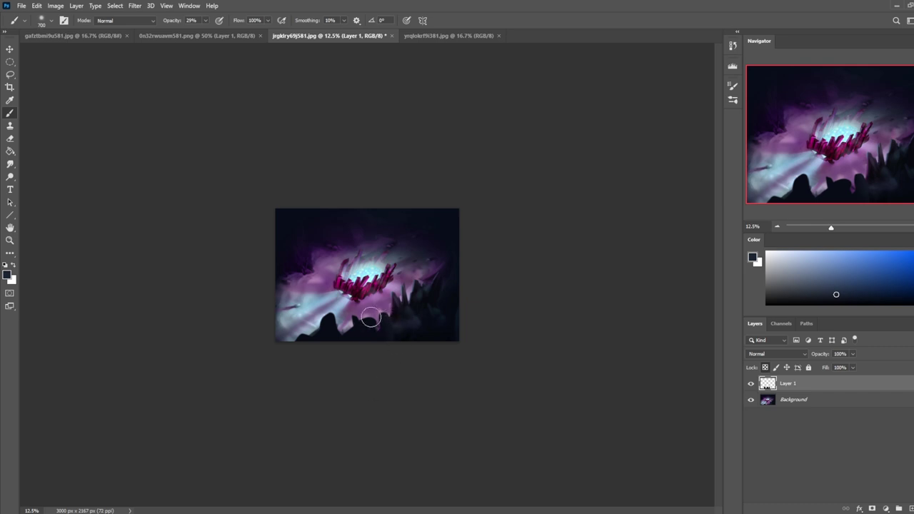
{"action": "key", "text": "bracketright"}
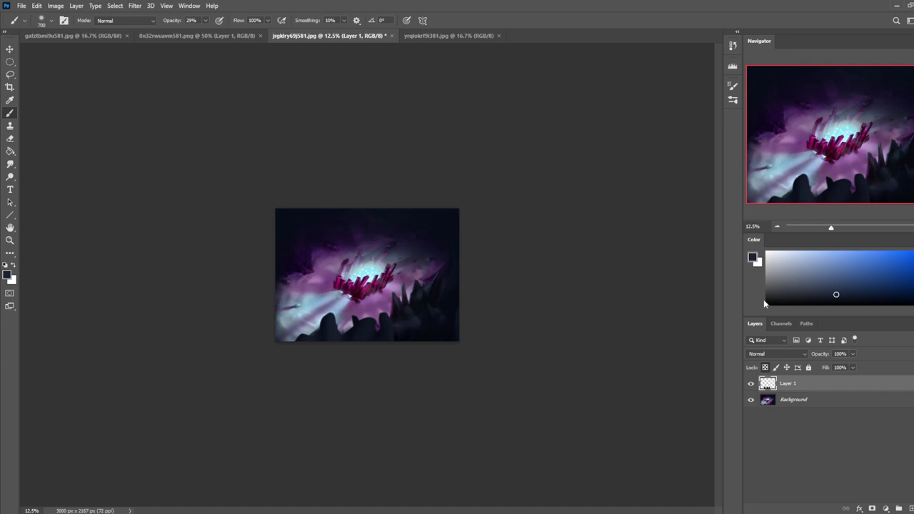
Merge the rock layer down, then dodge and paint a soft purple glow over the dark upper-left background.
{"action": "right_click", "coordinate": [804, 384]}
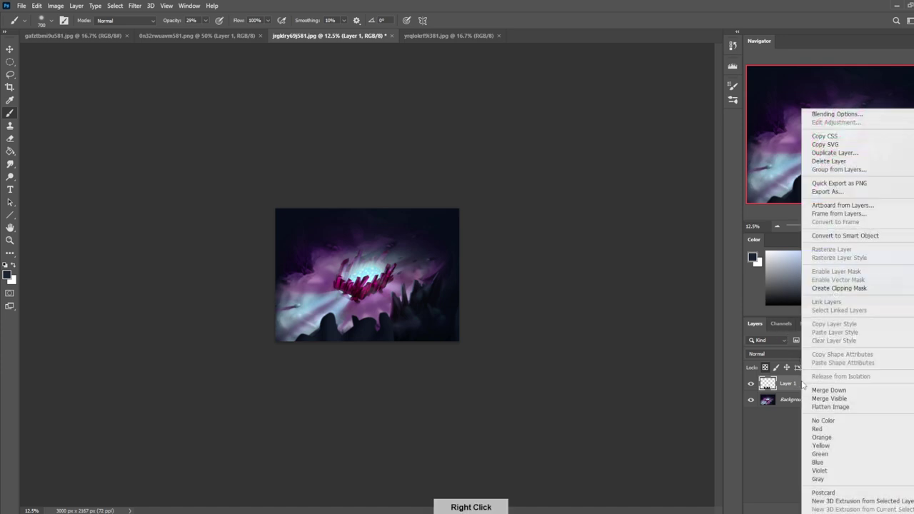
{"action": "left_click", "coordinate": [791, 384]}
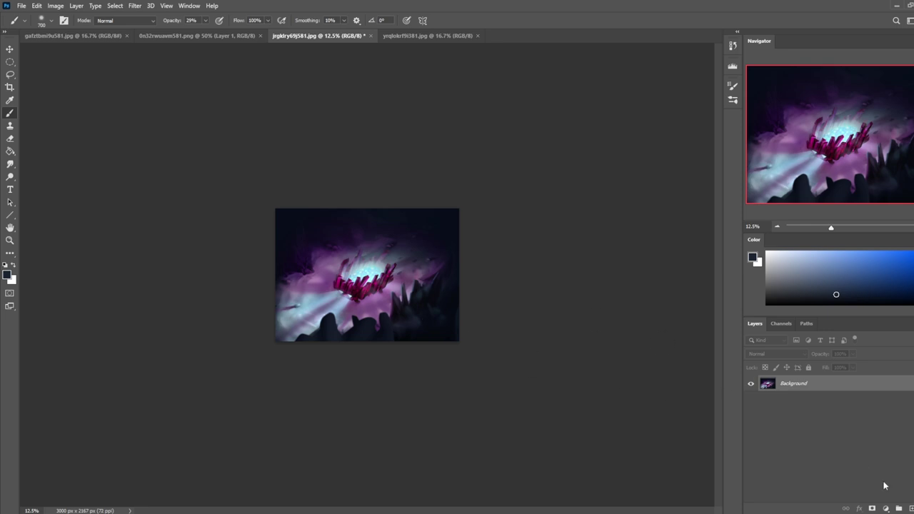
{"action": "left_click", "coordinate": [10, 177]}
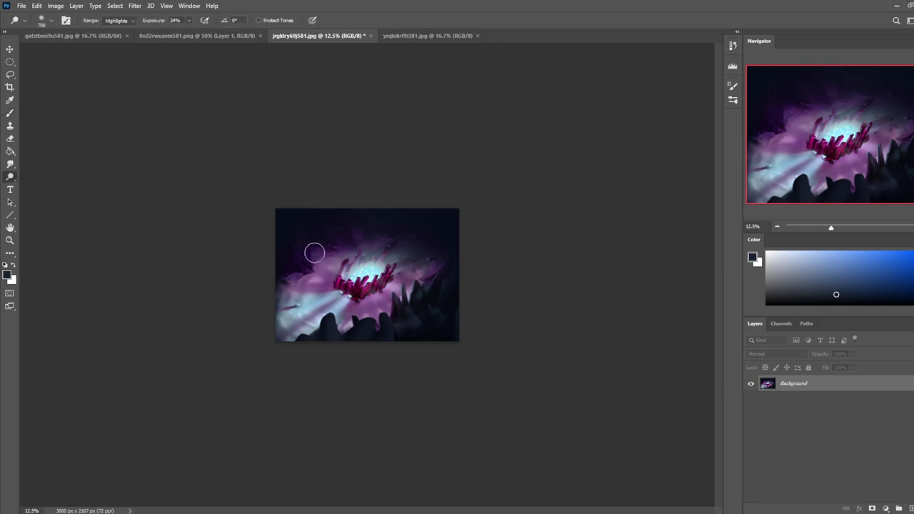
{"action": "key", "text": "bracketright"}
{"action": "key", "text": "bracketright"}
{"action": "key", "text": "bracketright"}
{"action": "key", "text": "bracketright"}
{"action": "key", "text": "bracketright"}
{"action": "key", "text": "bracketright"}
{"action": "mouse_move", "coordinate": [320, 256]}
{"action": "left_mouse_down"}
{"action": "mouse_move", "coordinate": [344, 261]}
{"action": "mouse_move", "coordinate": [320, 251]}
{"action": "left_mouse_up"}
{"action": "key", "text": "bracketleft"}
{"action": "key", "text": "b"}
{"action": "left_click", "coordinate": [332, 290], "text": "alt"}
Copy the whole painting, roll the history back to the Merge Down state, and paste the copy in place as Layer 1.
{"action": "key", "text": "e"}
{"action": "key", "text": "ctrl+a"}
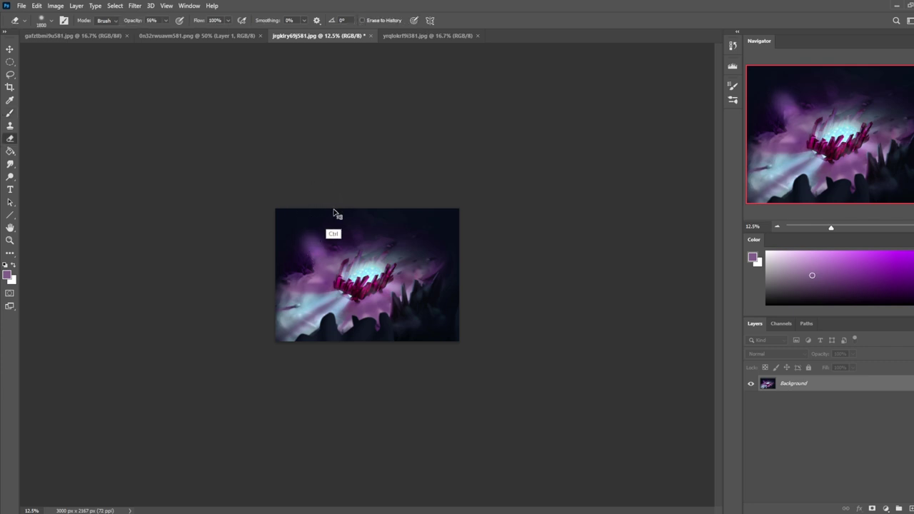
{"action": "left_click", "coordinate": [731, 47]}
{"action": "left_click", "coordinate": [648, 344]}
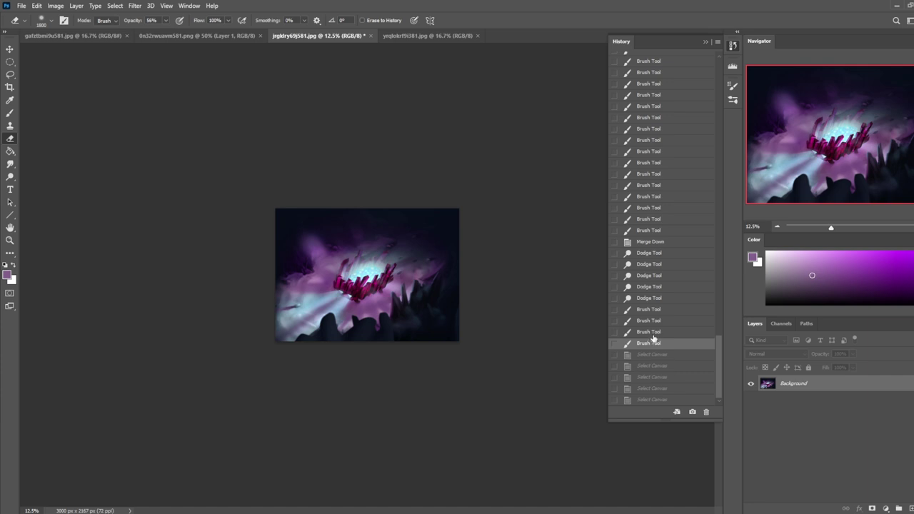
{"action": "left_click", "coordinate": [649, 297]}
{"action": "key", "text": "ctrl+shift+v"}
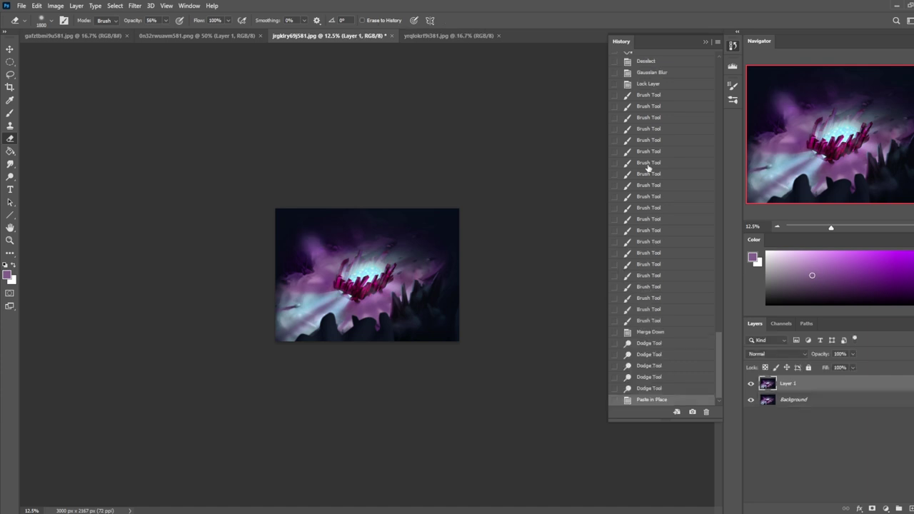
{"action": "left_click", "coordinate": [649, 334]}
{"action": "key", "text": "ctrl+shift+v"}
{"action": "left_click", "coordinate": [705, 42]}
Carve the upper-left purple glow on Layer 1 into a sharp-edged spike with a dry-oil eraser at 100% opacity.
{"action": "right_click", "coordinate": [353, 231]}
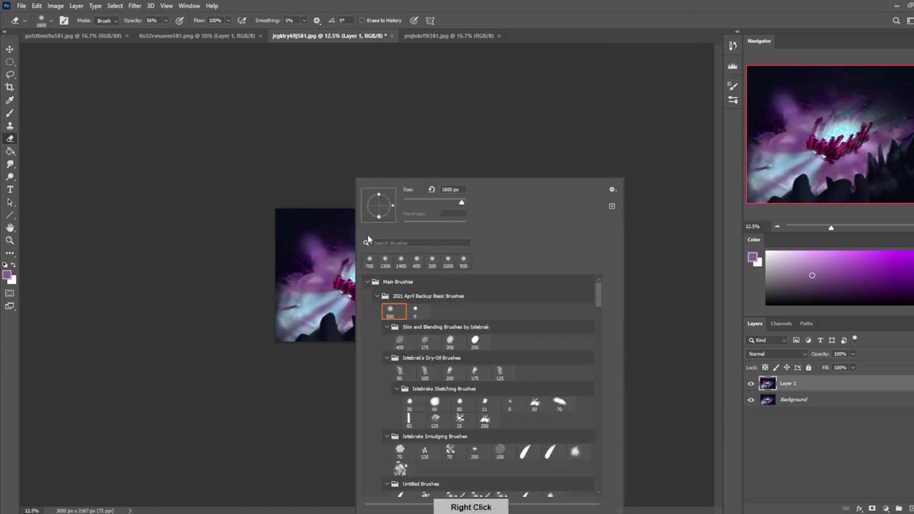
{"action": "left_click", "coordinate": [399, 370]}
{"action": "left_click", "coordinate": [357, 179]}
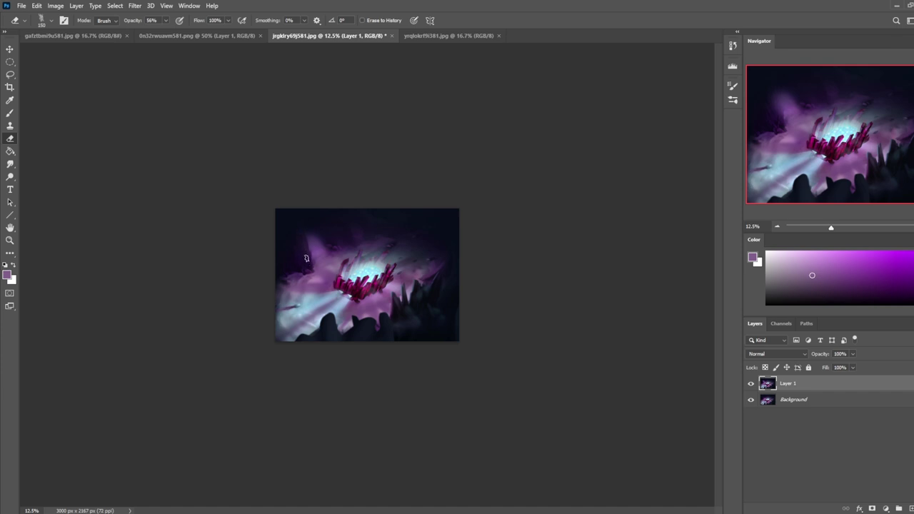
{"action": "right_click", "coordinate": [408, 236]}
{"action": "left_click", "coordinate": [454, 309]}
{"action": "left_click", "coordinate": [313, 200]}
{"action": "right_click", "coordinate": [344, 247]}
{"action": "left_click", "coordinate": [407, 372]}
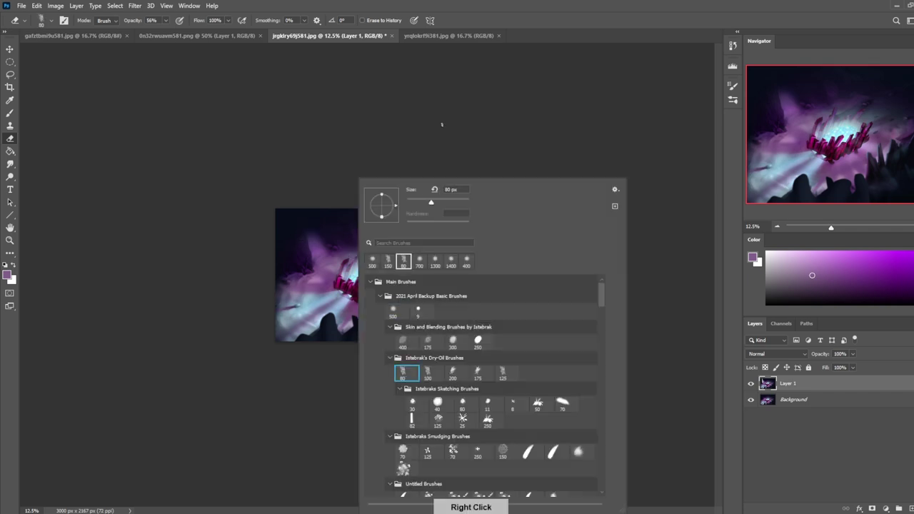
{"action": "left_click", "coordinate": [440, 126]}
{"action": "left_click_drag", "start_coordinate": [167, 21], "coordinate": [220, 35]}
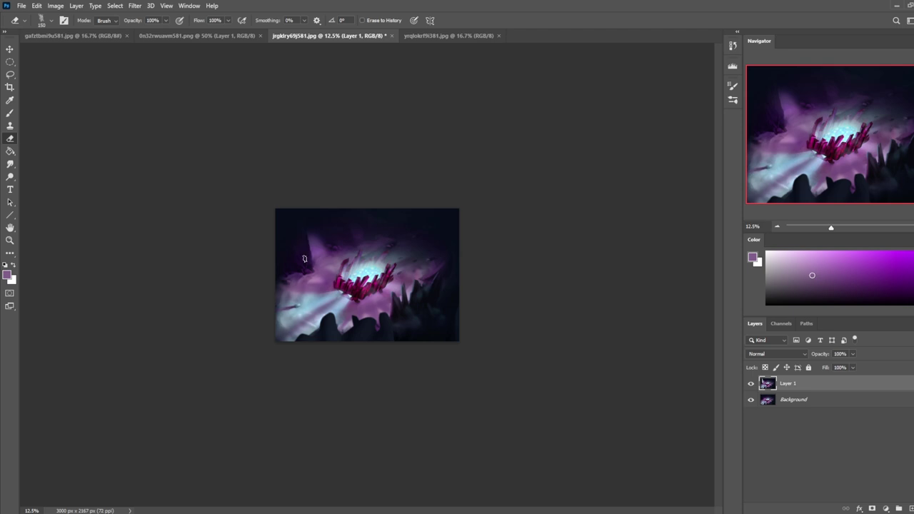
{"action": "left_click_drag", "start_coordinate": [306, 259], "coordinate": [306, 250]}
Fade the top of the upper-left purple spike on Layer 1 with a large soft eraser, up to 1200 px.
{"action": "right_click", "coordinate": [353, 234]}
{"action": "left_click", "coordinate": [496, 95]}
{"action": "key", "text": "bracketright"}
{"action": "key", "text": "bracketright"}
{"action": "key", "text": "bracketright"}
{"action": "mouse_move", "coordinate": [333, 245]}
{"action": "left_mouse_down"}
{"action": "mouse_move", "coordinate": [282, 192]}
{"action": "mouse_move", "coordinate": [311, 228]}
{"action": "left_mouse_up"}
{"action": "key", "text": "bracketright"}
{"action": "key", "text": "bracketright"}
{"action": "key", "text": "bracketright"}
{"action": "key", "text": "bracketright"}
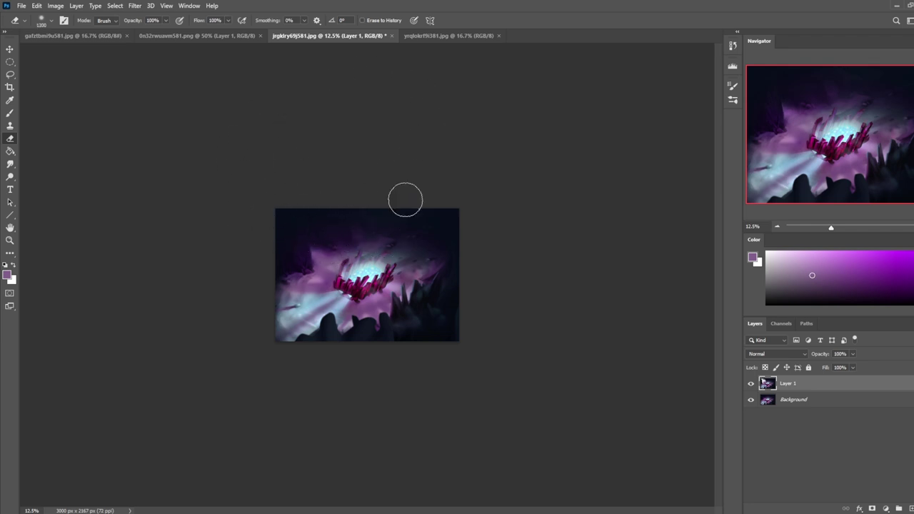
Paint a faint purple glow above the crystals and carve its edge into a spike with a 200 px dry-oil eraser.
{"action": "key", "text": "b"}
{"action": "left_click_drag", "start_coordinate": [358, 239], "coordinate": [349, 219]}
{"action": "key", "text": "e"}
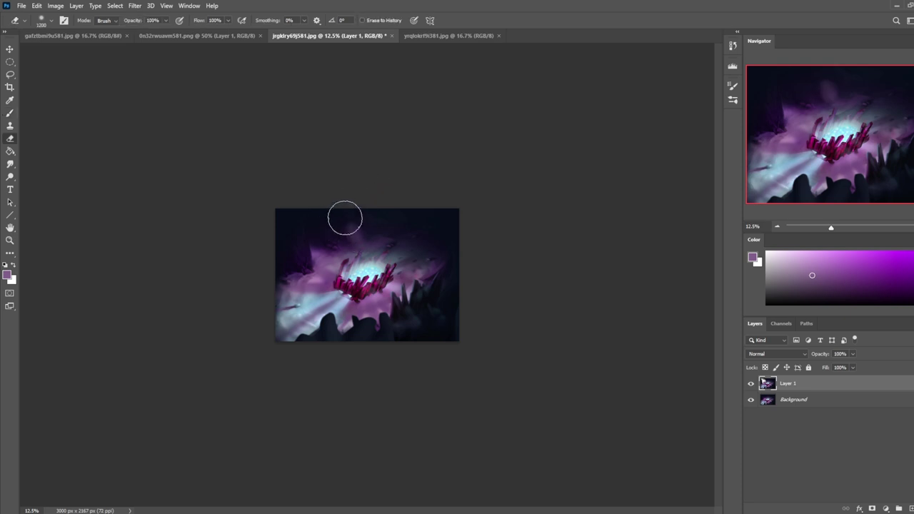
{"action": "right_click", "coordinate": [341, 219]}
{"action": "left_click", "coordinate": [428, 373]}
{"action": "left_click", "coordinate": [338, 201]}
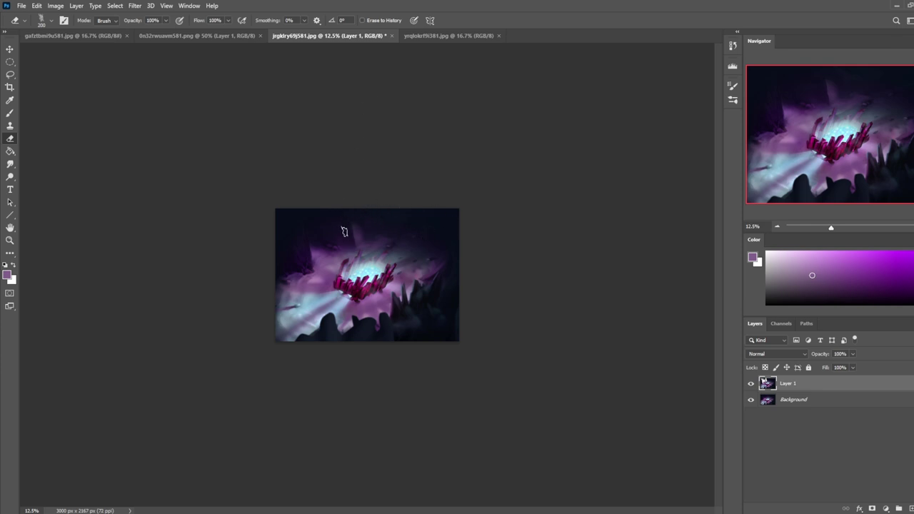
{"action": "left_click", "coordinate": [11, 165]}
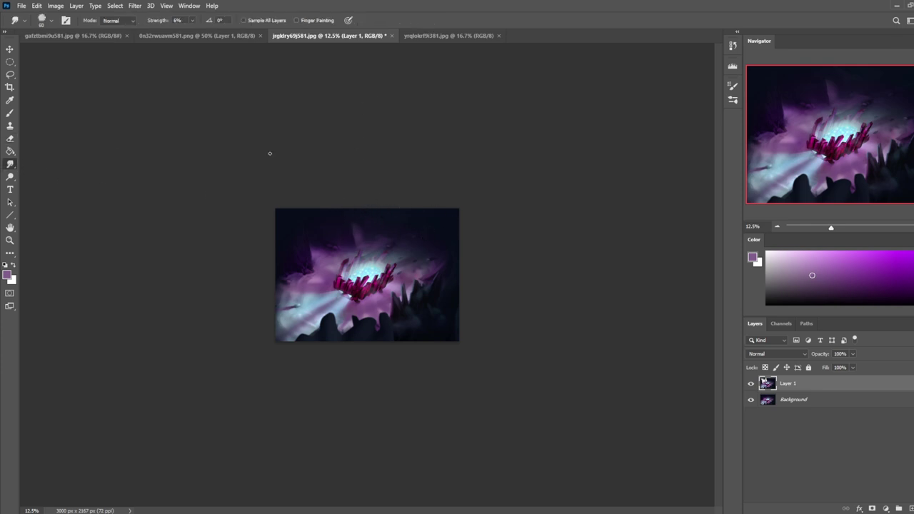
{"action": "key", "text": "e"}
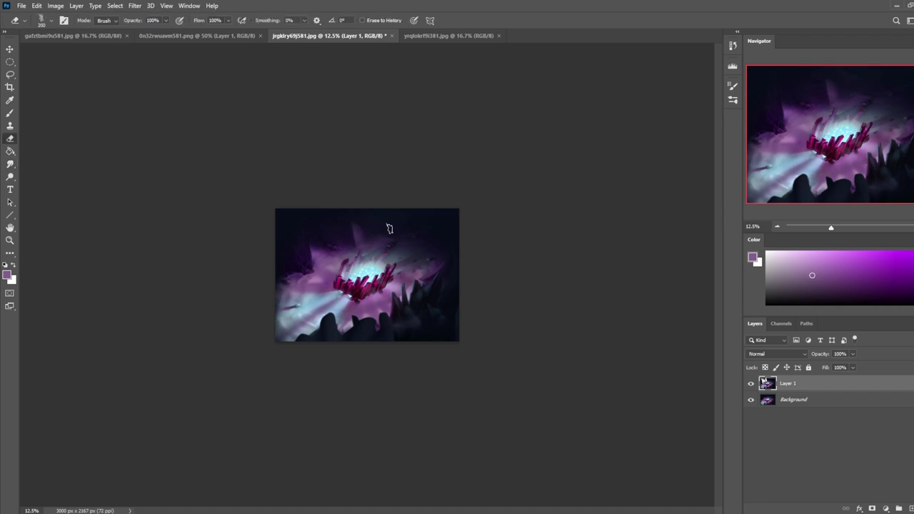
Fade the purple spike above the crystals with a soft 1100 px eraser at 100% opacity.
{"action": "right_click", "coordinate": [395, 251]}
{"action": "double_click", "coordinate": [435, 309]}
{"action": "key", "text": "bracketright"}
{"action": "key", "text": "bracketright"}
{"action": "key", "text": "bracketright"}
{"action": "key", "text": "bracketright"}
{"action": "key", "text": "bracketright"}
{"action": "key", "text": "bracketright"}
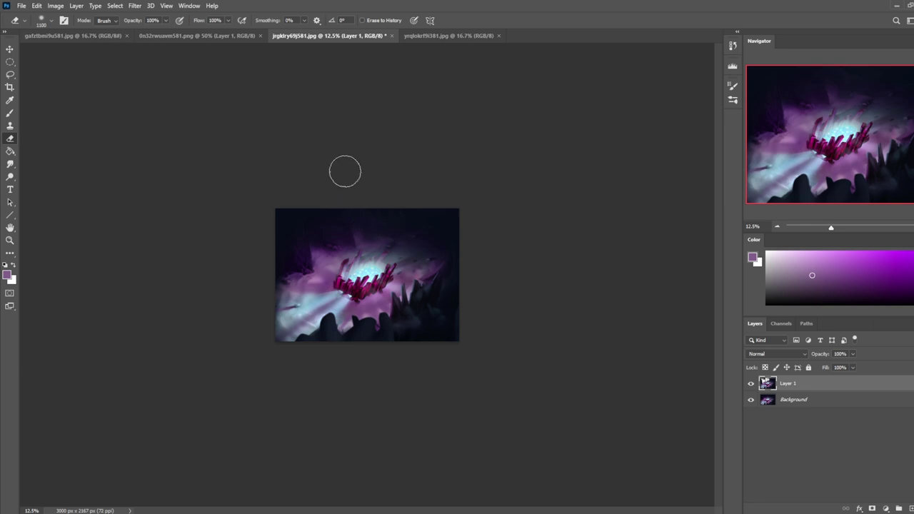
Paint a dark purple ray from the crystals toward the upper right, and sharpen its edge with a 250 px dry-oil eraser.
{"action": "key", "text": "b"}
{"action": "key", "text": "e"}
{"action": "right_click", "coordinate": [399, 251]}
{"action": "double_click", "coordinate": [425, 371]}
{"action": "key", "text": "b"}
{"action": "left_click", "coordinate": [390, 236], "text": "alt"}
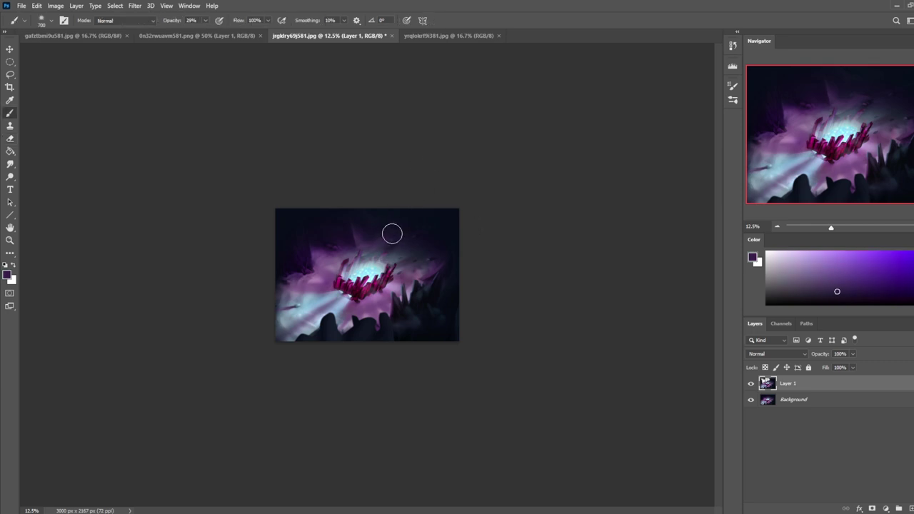
{"action": "left_click", "coordinate": [206, 20]}
{"action": "left_click", "coordinate": [397, 230]}
{"action": "key", "text": "e"}
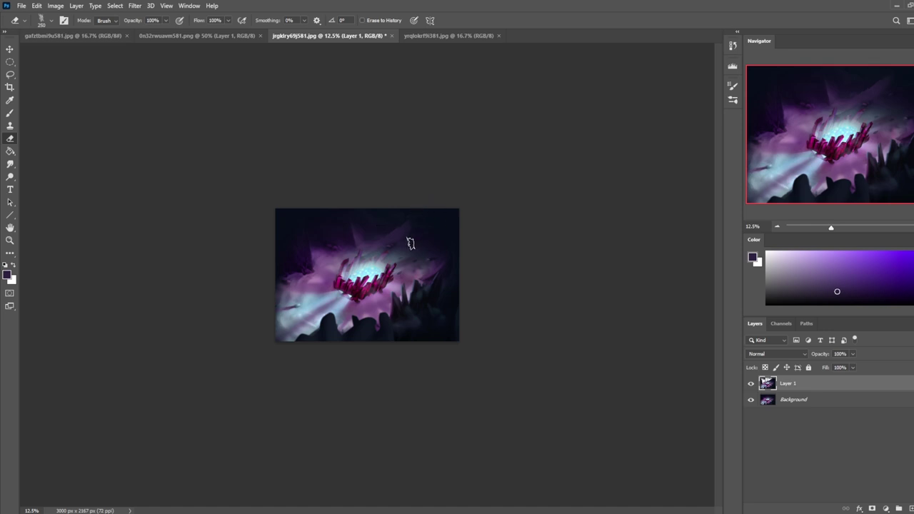
Fade the dark purple ray above the crystals with a soft 600 px eraser, and merge Layer 1 into the Background.
{"action": "right_click", "coordinate": [409, 234]}
{"action": "left_click", "coordinate": [450, 312]}
{"action": "left_click", "coordinate": [501, 139]}
{"action": "right_click", "coordinate": [798, 388]}
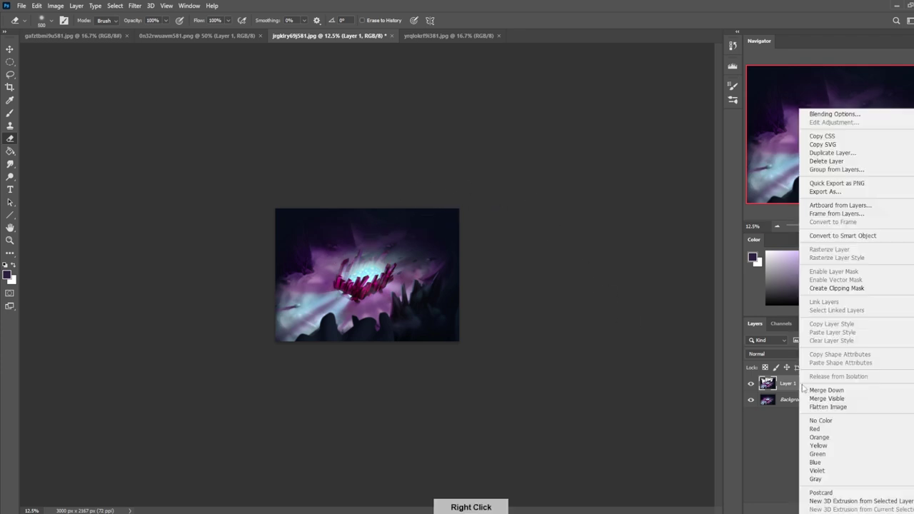
{"action": "left_click", "coordinate": [815, 383]}
Paint vivid purple accents on the ground around the crystals with a brush in Color mode at 72% opacity.
{"action": "left_click", "coordinate": [10, 164]}
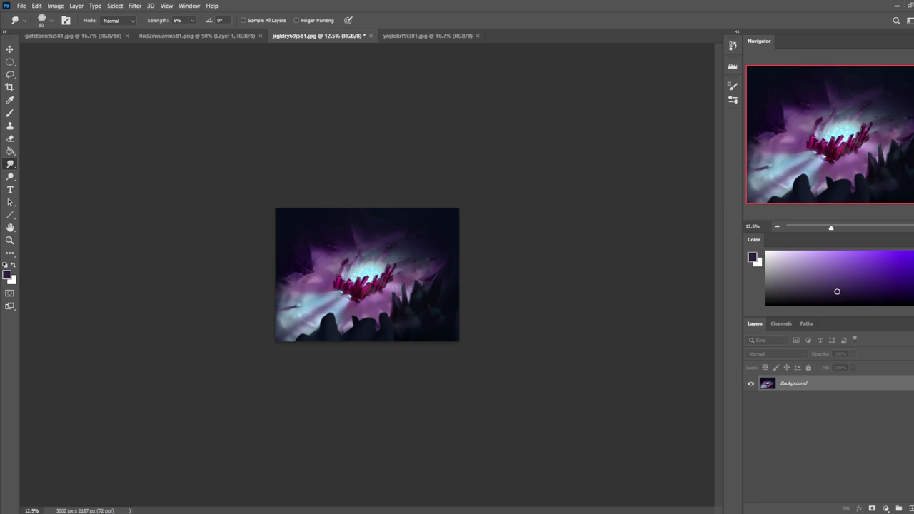
{"action": "key", "text": "b"}
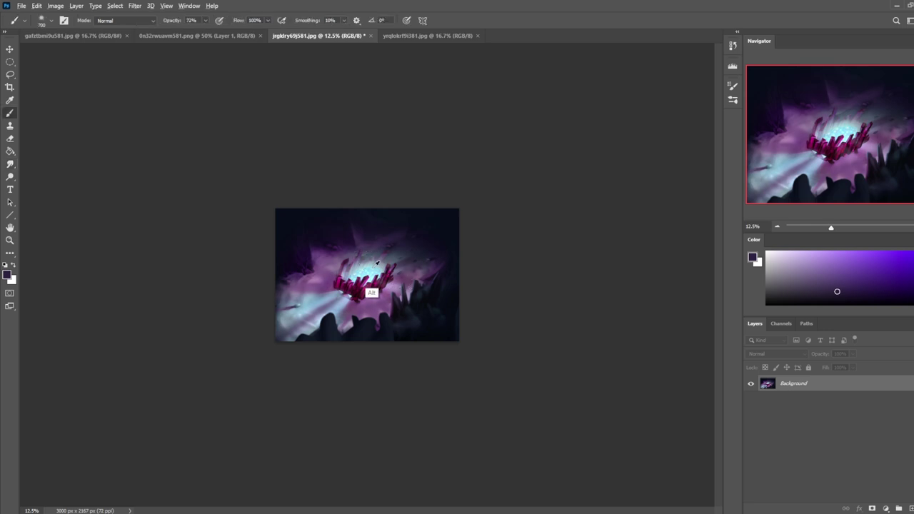
{"action": "left_click", "coordinate": [373, 293], "text": "alt"}
{"action": "left_click", "coordinate": [123, 21]}
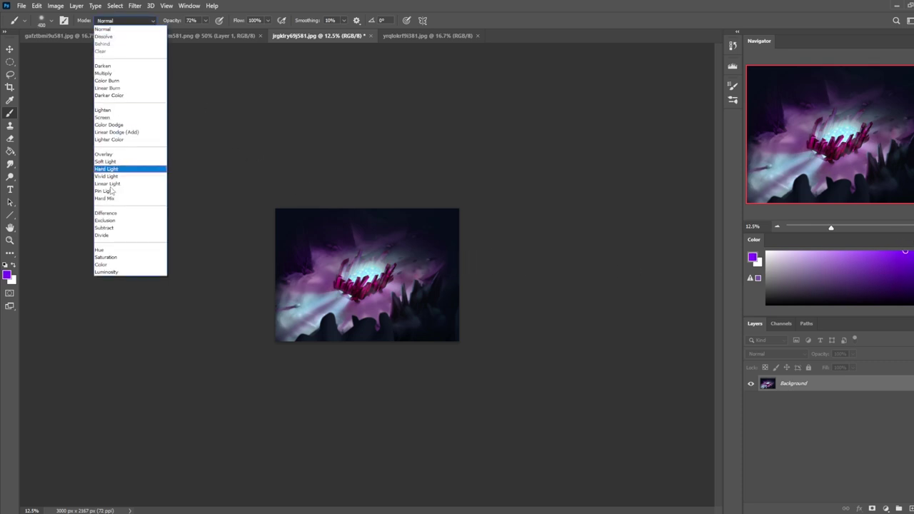
{"action": "left_click", "coordinate": [125, 262]}
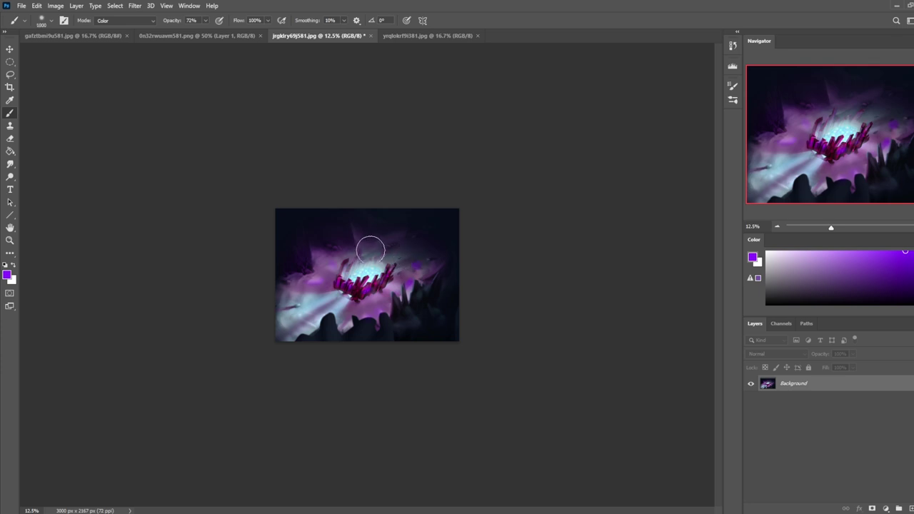
Sample a muted purple from the painting and tint the surroundings in Color mode, enlarging the brush to 2200 px.
{"action": "left_click", "coordinate": [377, 323], "text": "alt"}
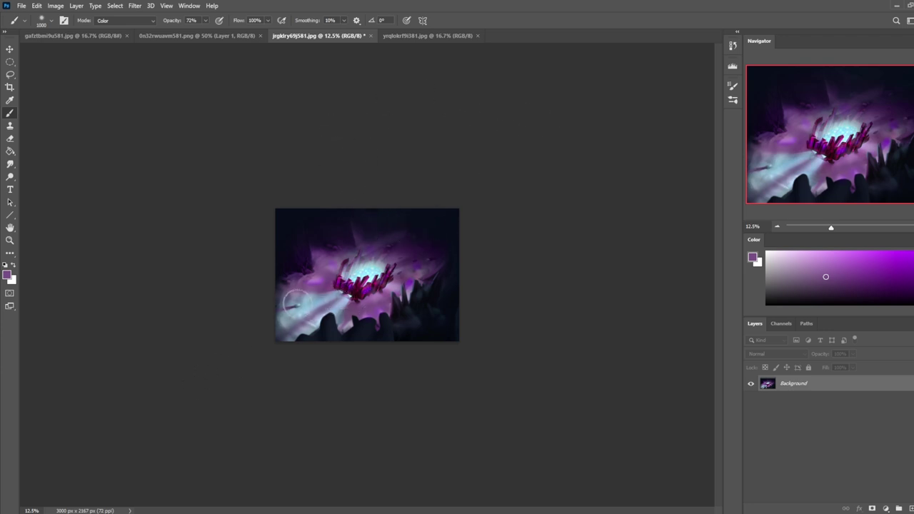
{"action": "key", "text": "bracketright"}
{"action": "key", "text": "bracketright"}
{"action": "key", "text": "bracketright"}
{"action": "key", "text": "bracketright"}
{"action": "key", "text": "bracketright"}
{"action": "key", "text": "ctrl+z"}
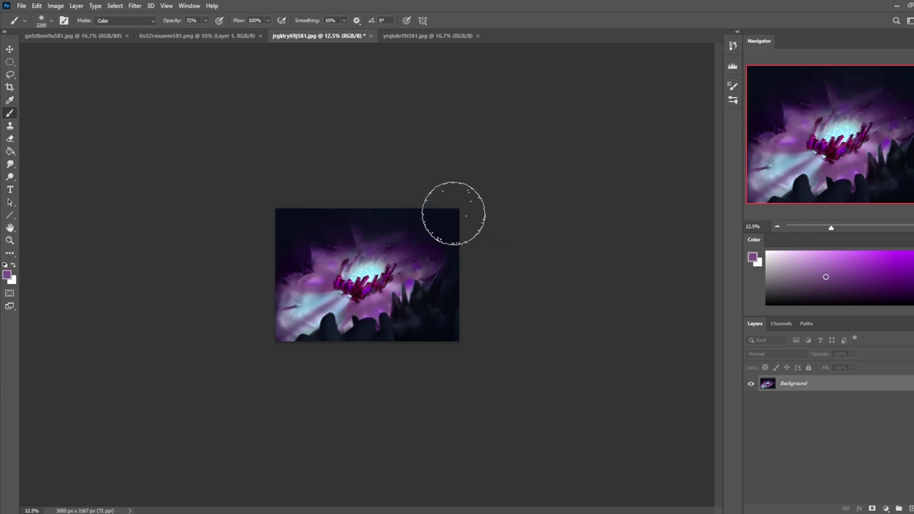
Lasso a jagged row of crystals along the nest's back rim and darken it with a 1300 px Burn tool on Shadows at 18% exposure.
{"action": "key", "text": "l"}
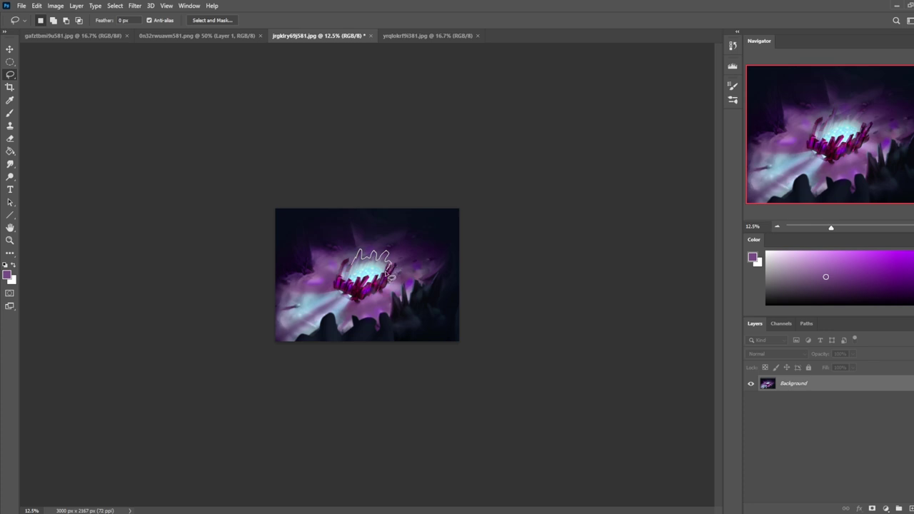
{"action": "left_click_drag", "start_coordinate": [348, 278], "coordinate": [351, 280]}
{"action": "key", "text": "ctrl+d"}
{"action": "key", "text": "b"}
{"action": "left_click", "coordinate": [10, 179]}
{"action": "left_click_drag", "start_coordinate": [41, 189], "coordinate": [40, 189]}
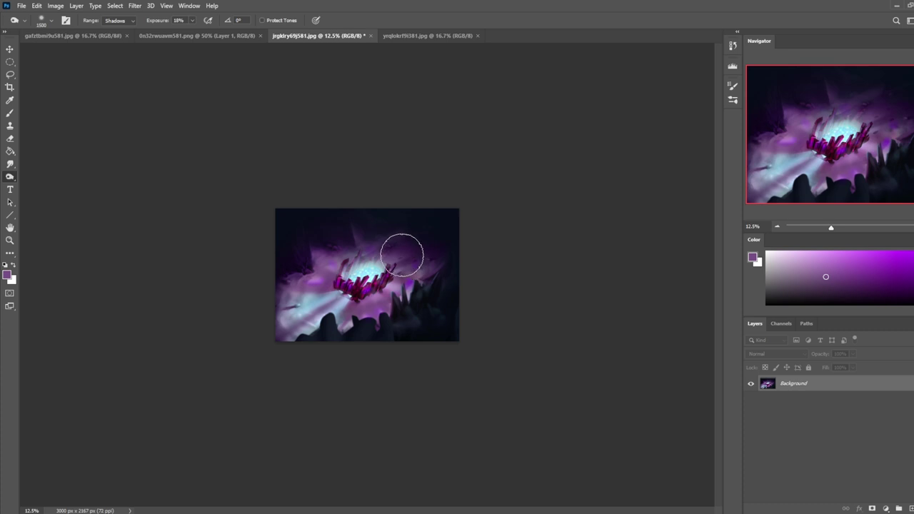
{"action": "key", "text": "bracketleft"}
{"action": "key", "text": "bracketleft"}
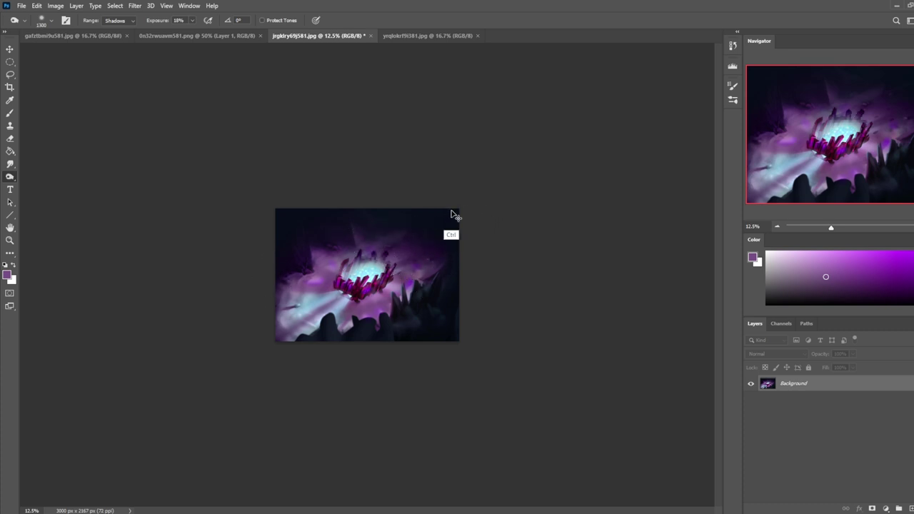
{"action": "left_click", "coordinate": [373, 256]}
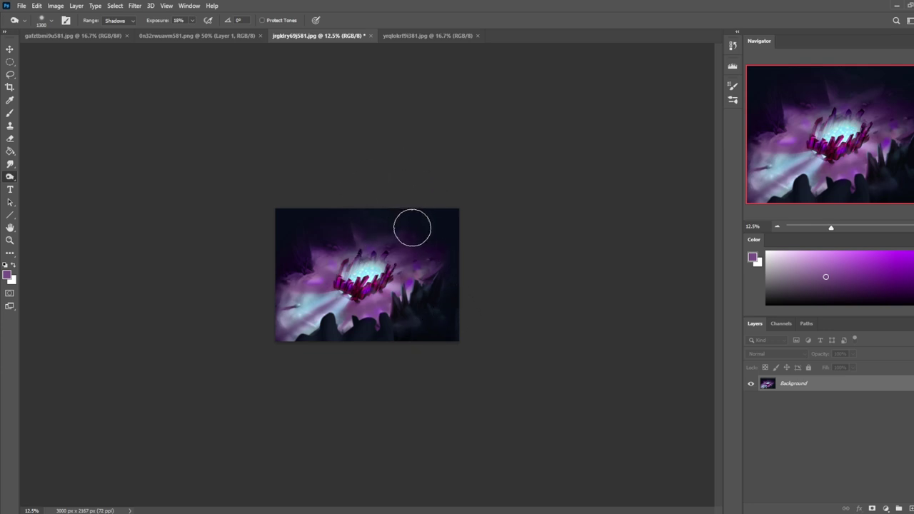
Sample a pale blue from the crystal nest and set the brush to Normal mode.
{"action": "key", "text": "b"}
{"action": "left_click", "coordinate": [373, 287], "text": "alt"}
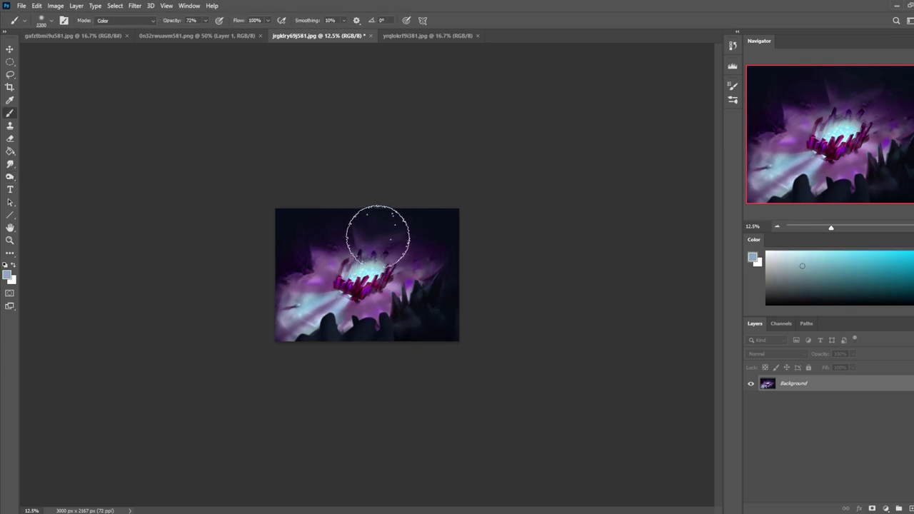
{"action": "left_click", "coordinate": [147, 21]}
{"action": "left_click", "coordinate": [114, 30]}
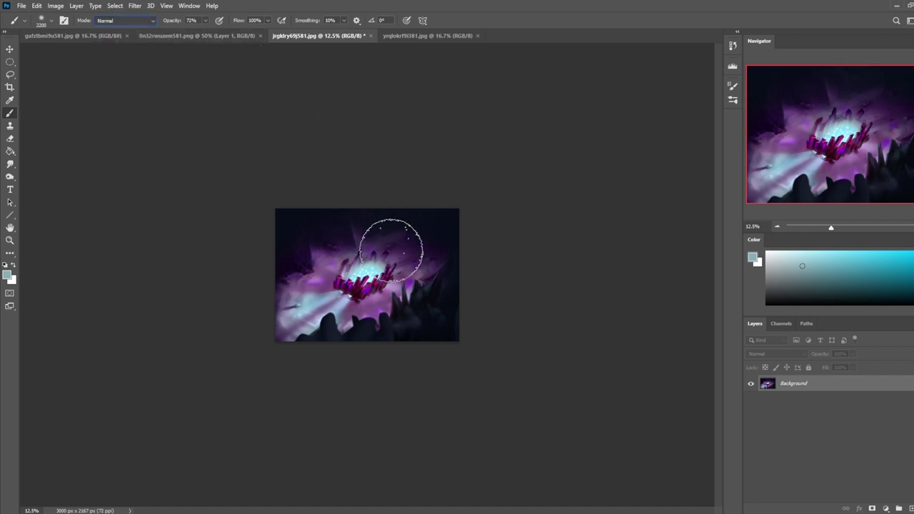
Try to lighten the back crystals with pale blue strokes from a soft 1000 px brush.
{"action": "key", "text": "bracketleft"}
{"action": "key", "text": "bracketleft"}
{"action": "key", "text": "bracketleft"}
{"action": "key", "text": "bracketleft"}
{"action": "key", "text": "bracketleft"}
{"action": "key", "text": "bracketleft"}
{"action": "key", "text": "bracketleft"}
{"action": "key", "text": "bracketleft"}
{"action": "key", "text": "bracketleft"}
{"action": "key", "text": "bracketleft"}
{"action": "key", "text": "bracketleft"}
{"action": "key", "text": "bracketleft"}
{"action": "mouse_move", "coordinate": [383, 260]}
{"action": "left_mouse_down"}
{"action": "mouse_move", "coordinate": [355, 252]}
{"action": "mouse_move", "coordinate": [365, 227]}
{"action": "mouse_move", "coordinate": [353, 257]}
{"action": "mouse_move", "coordinate": [382, 233]}
{"action": "left_mouse_up"}
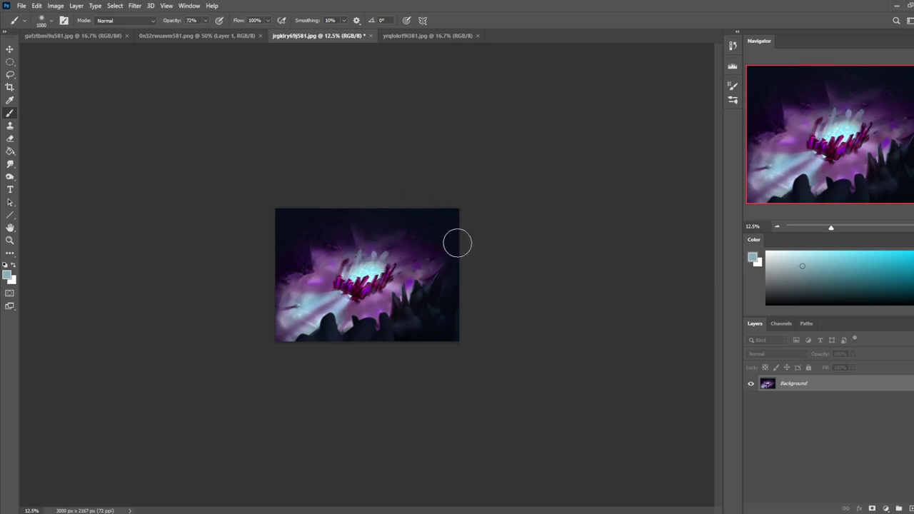
{"action": "left_click_drag", "start_coordinate": [357, 258], "coordinate": [364, 247]}
{"action": "key", "text": "ctrl+z"}
{"action": "key", "text": "ctrl+z"}
{"action": "key", "text": "ctrl+z"}
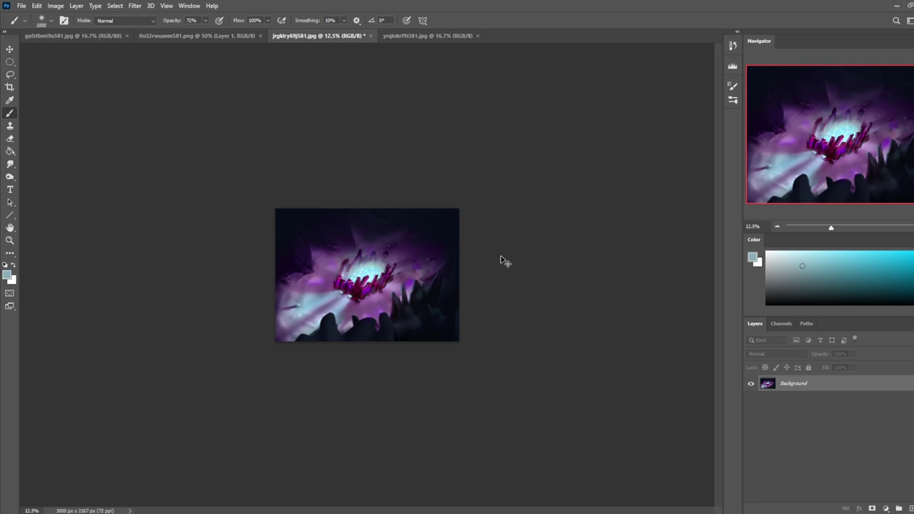
{"action": "key", "text": "ctrl+z"}
Add a new layer above the Background and clear the active selection.
{"action": "left_click", "coordinate": [10, 177]}
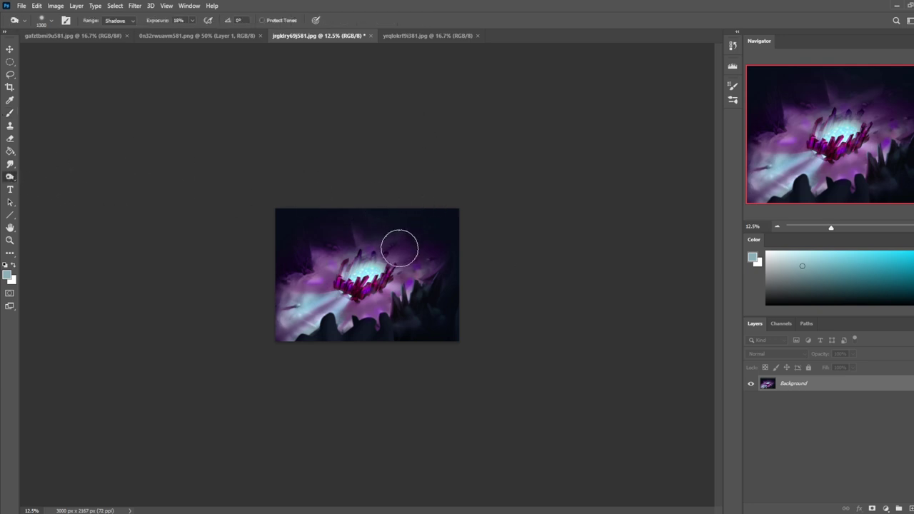
{"action": "key", "text": "b"}
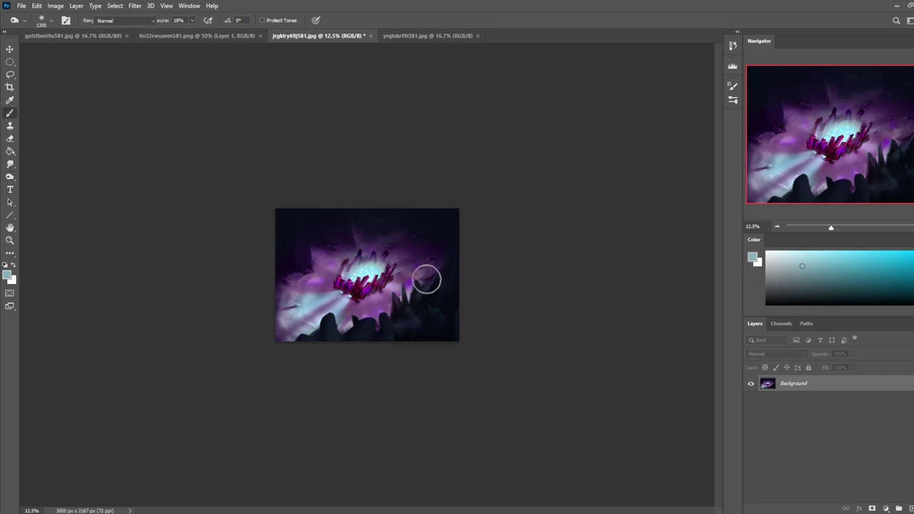
{"action": "right_click", "coordinate": [403, 271]}
{"action": "left_click", "coordinate": [537, 158]}
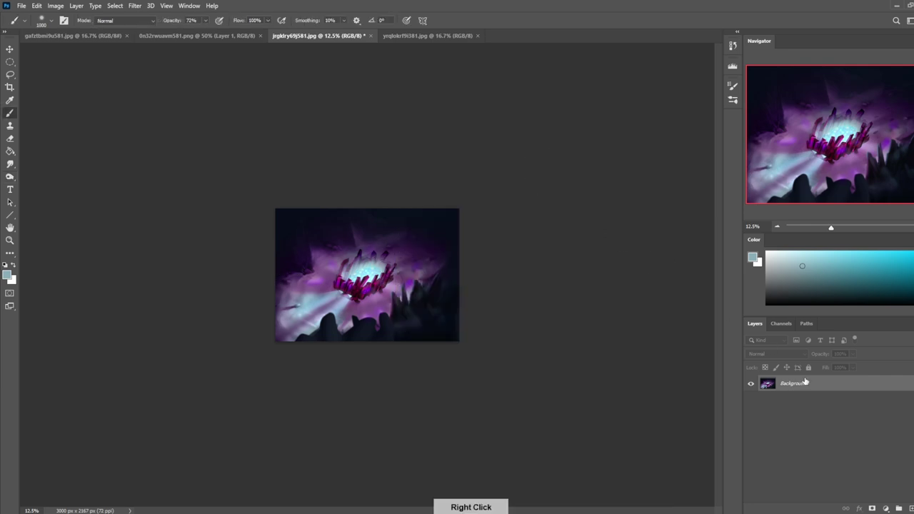
{"action": "left_click", "coordinate": [910, 509]}
{"action": "key", "text": "m"}
{"action": "right_click", "coordinate": [446, 271]}
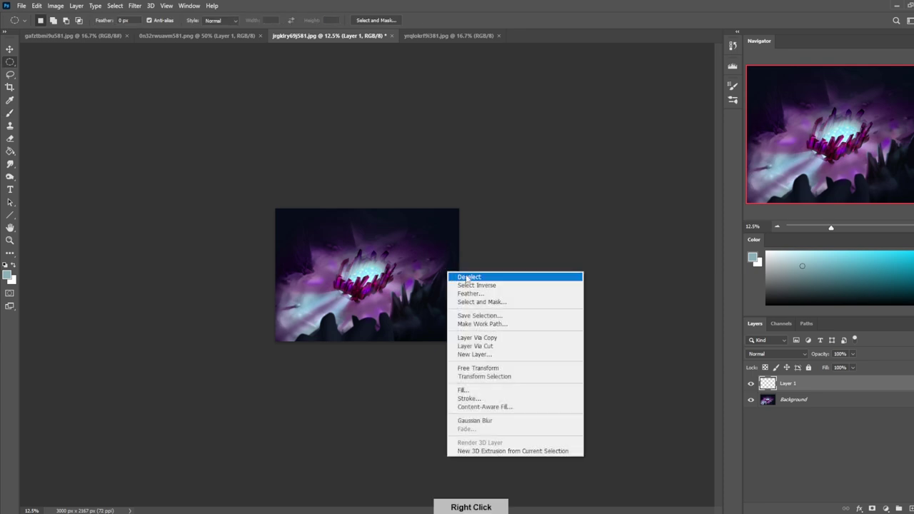
{"action": "left_click", "coordinate": [465, 277]}
Sample a light blue from the nest's glow and enlarge the brush to 3000 px.
{"action": "key", "text": "b"}
{"action": "left_click", "coordinate": [375, 274], "text": "alt"}
{"action": "key", "text": "]"}
{"action": "key", "text": "]"}
{"action": "key", "text": "]"}
{"action": "key", "text": "]"}
{"action": "key", "text": "]"}
{"action": "key", "text": "]"}
{"action": "key", "text": "]"}
{"action": "key", "text": "]"}
{"action": "key", "text": "]"}
{"action": "key", "text": "]"}
{"action": "key", "text": "]"}
{"action": "key", "text": "]"}
{"action": "key", "text": "]"}
{"action": "key", "text": "]"}
{"action": "key", "text": "]"}
Try to paint a light blue beam rising from the nest at 72% brush opacity.
{"action": "mouse_move", "coordinate": [378, 265]}
{"action": "left_mouse_down"}
{"action": "mouse_move", "coordinate": [360, 235]}
{"action": "mouse_move", "coordinate": [400, 187]}
{"action": "left_mouse_up"}
{"action": "key", "text": "ctrl+z"}
{"action": "mouse_move", "coordinate": [357, 265]}
{"action": "left_mouse_down"}
{"action": "mouse_move", "coordinate": [361, 196]}
{"action": "mouse_move", "coordinate": [398, 181]}
{"action": "left_mouse_up"}
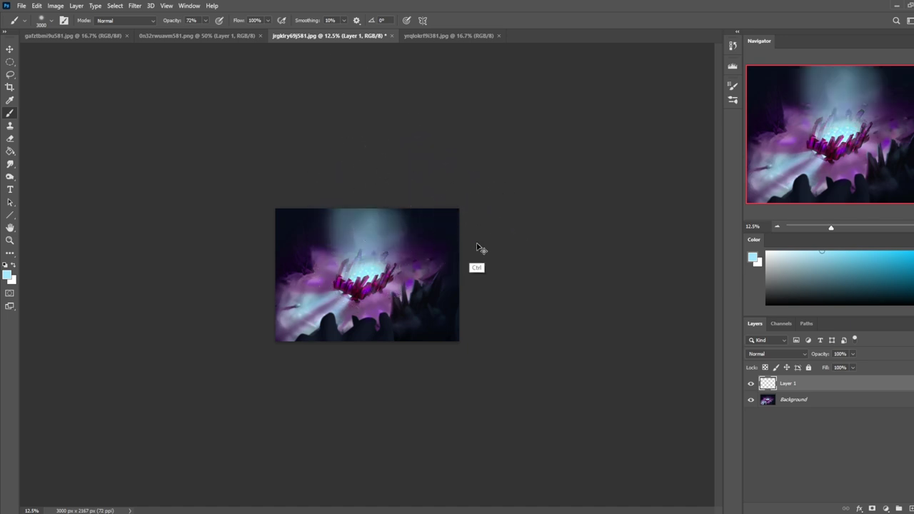
{"action": "key", "text": "ctrl+z"}
Paint a faint light blue glow over the nest at 16% opacity, and erase it from the front crystals with a 600 px eraser.
{"action": "left_click", "coordinate": [205, 21]}
{"action": "left_click", "coordinate": [180, 32]}
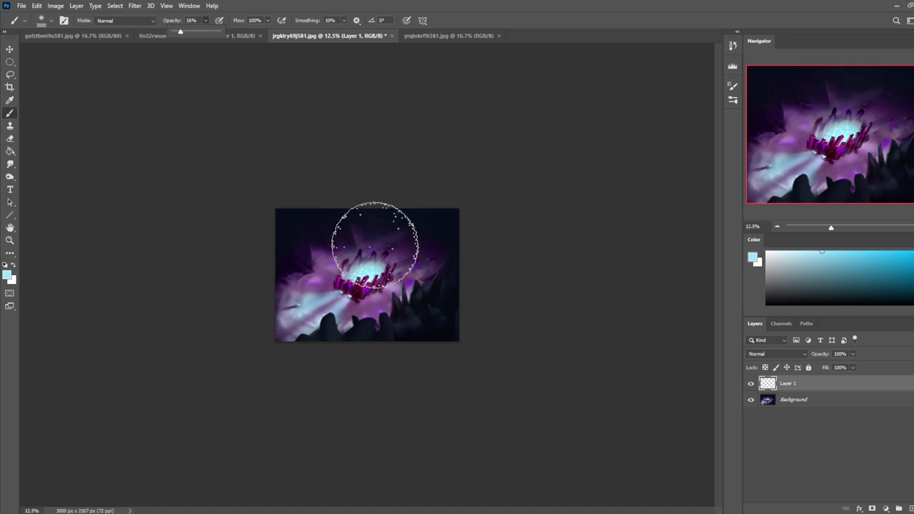
{"action": "left_click", "coordinate": [365, 264]}
{"action": "left_click_drag", "start_coordinate": [365, 263], "coordinate": [369, 260]}
{"action": "left_click", "coordinate": [367, 262]}
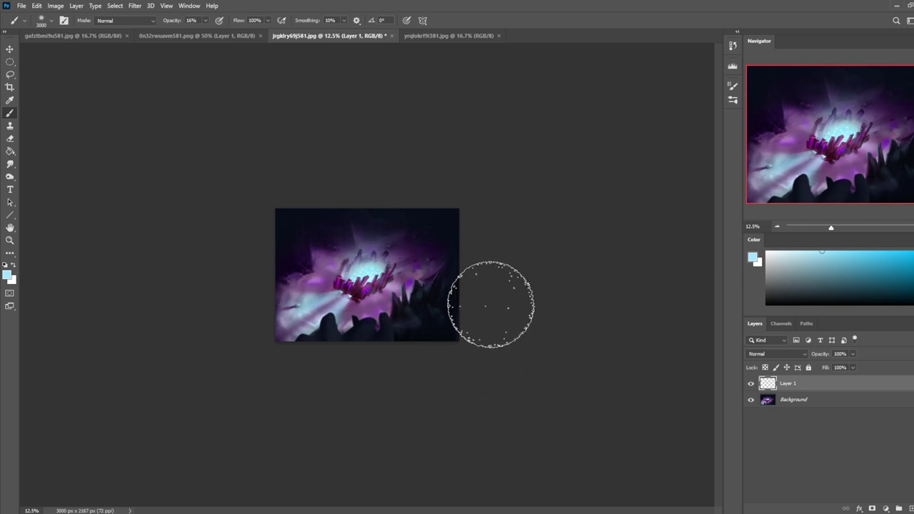
{"action": "key", "text": "e"}
{"action": "left_click_drag", "start_coordinate": [341, 287], "coordinate": [380, 288]}
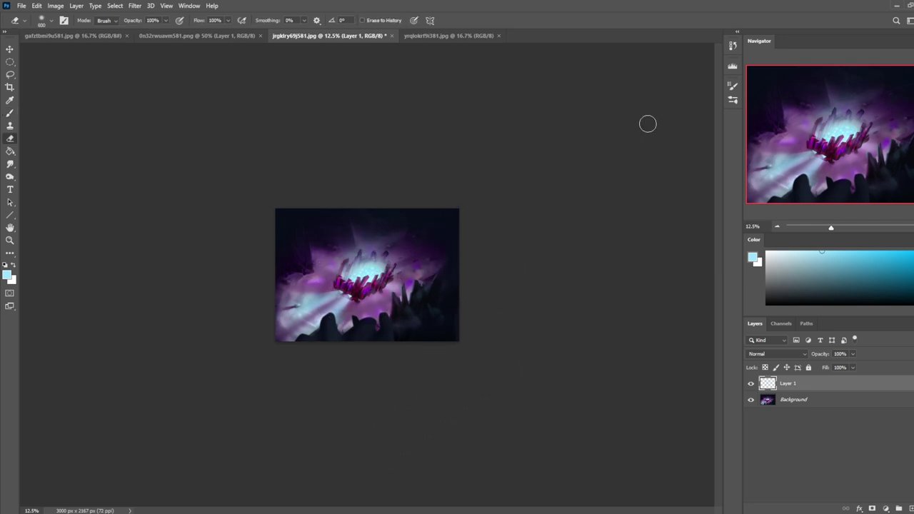
Merge the glow layer into the Background, and select and copy the whole canvas.
{"action": "left_click", "coordinate": [733, 45]}
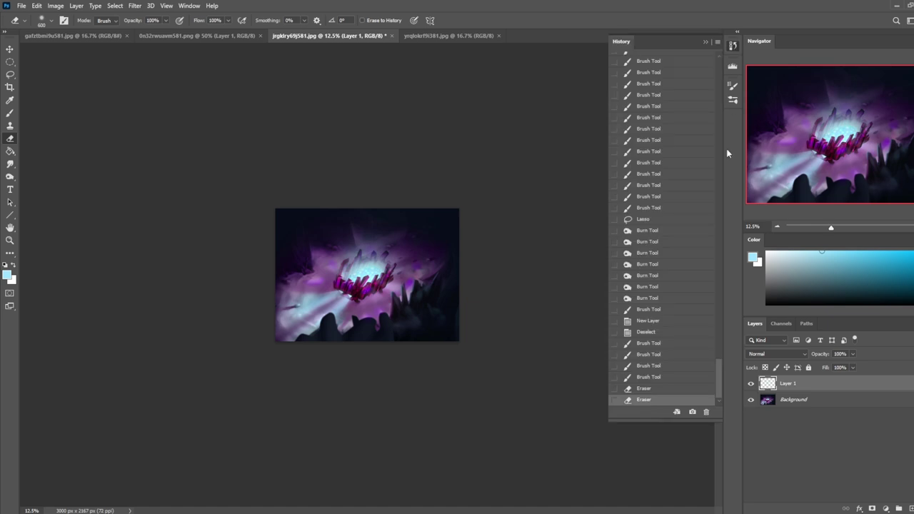
{"action": "scroll", "coordinate": [679, 201], "scroll_direction": "up", "scroll_amount": 3}
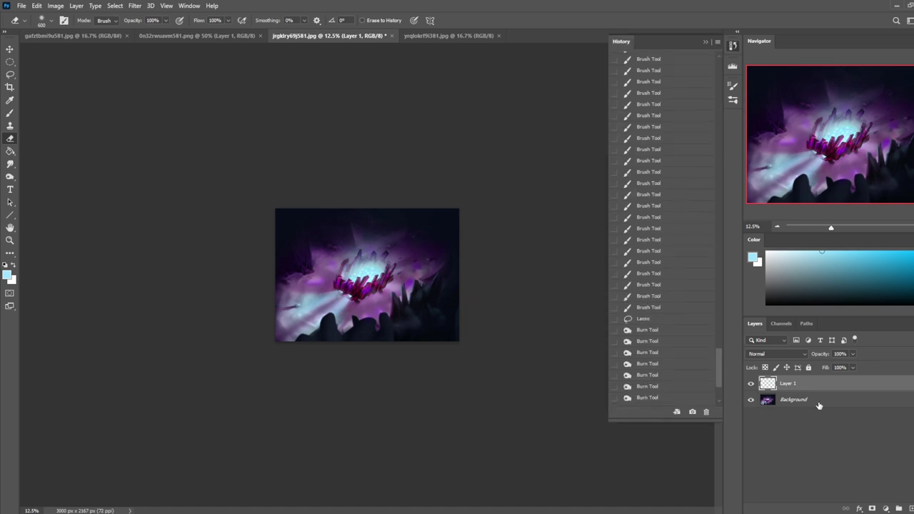
{"action": "right_click", "coordinate": [832, 384]}
{"action": "left_click", "coordinate": [793, 390]}
{"action": "left_click", "coordinate": [766, 387], "text": "ctrl"}
{"action": "left_click", "coordinate": [767, 387], "text": "ctrl"}
{"action": "left_click", "coordinate": [767, 387], "text": "ctrl"}
{"action": "left_click", "coordinate": [766, 387], "text": "ctrl"}
{"action": "left_click", "coordinate": [767, 386], "text": "ctrl"}
{"action": "left_click", "coordinate": [766, 387], "text": "ctrl"}
{"action": "left_click", "coordinate": [766, 386], "text": "ctrl"}
{"action": "left_click", "coordinate": [766, 386], "text": "ctrl"}
{"action": "left_click", "coordinate": [766, 386], "text": "ctrl"}
{"action": "left_click", "coordinate": [766, 386], "text": "ctrl"}
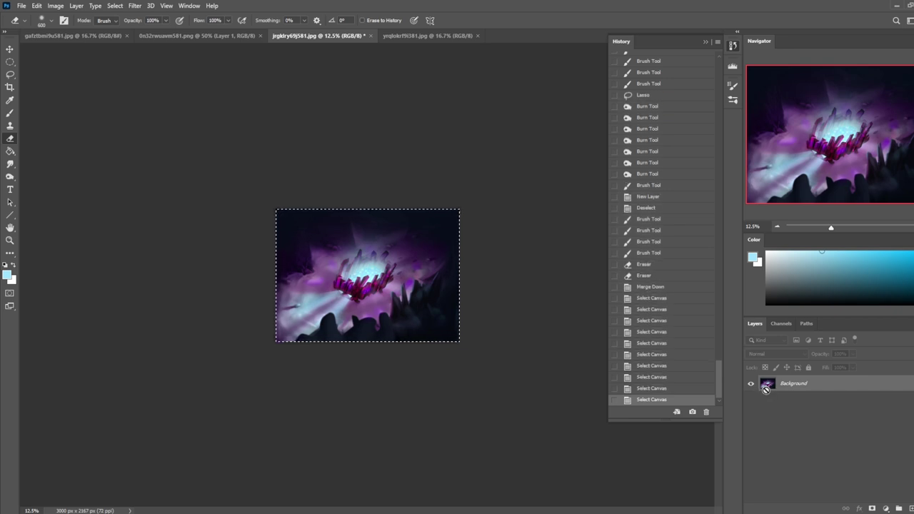
Revert the document to its opening snapshot and paste the copied painting over it as a new layer.
{"action": "left_click_drag", "start_coordinate": [715, 385], "coordinate": [712, 62]}
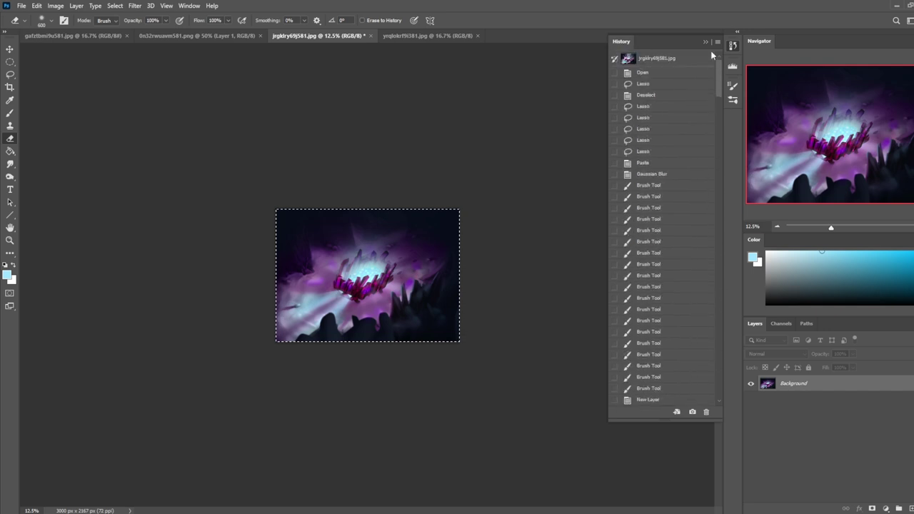
{"action": "left_click", "coordinate": [678, 58]}
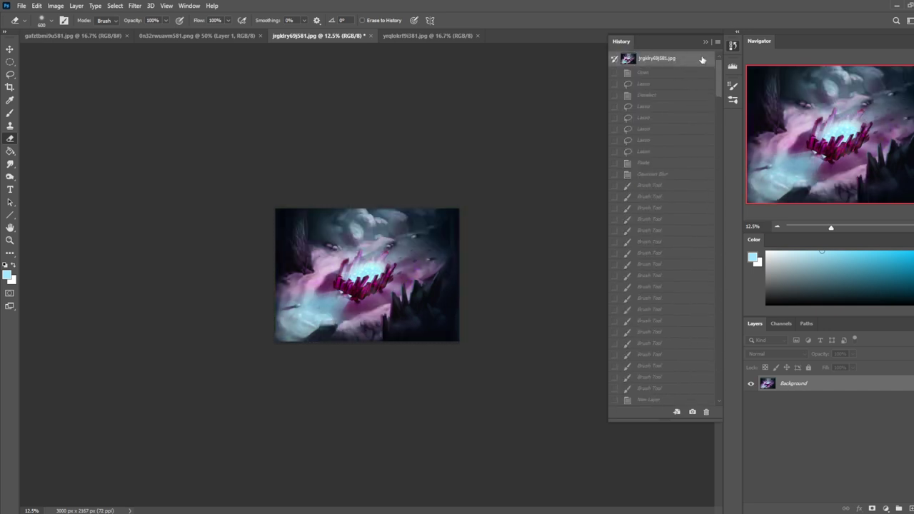
{"action": "key", "text": "ctrl+v"}
{"action": "left_click", "coordinate": [705, 44]}
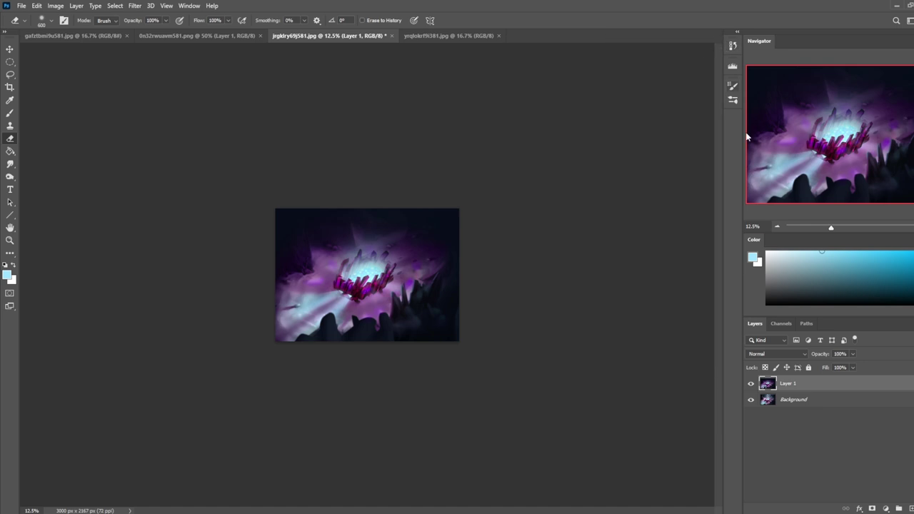
Compare the repainted version with the original by hiding and showing Layer 1.
{"action": "left_click", "coordinate": [751, 384]}
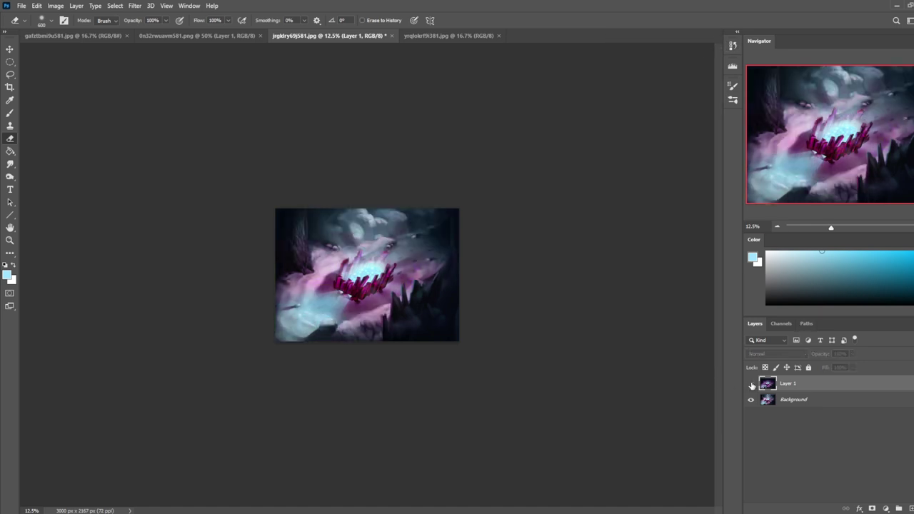
{"action": "key", "text": "ctrl+plus"}
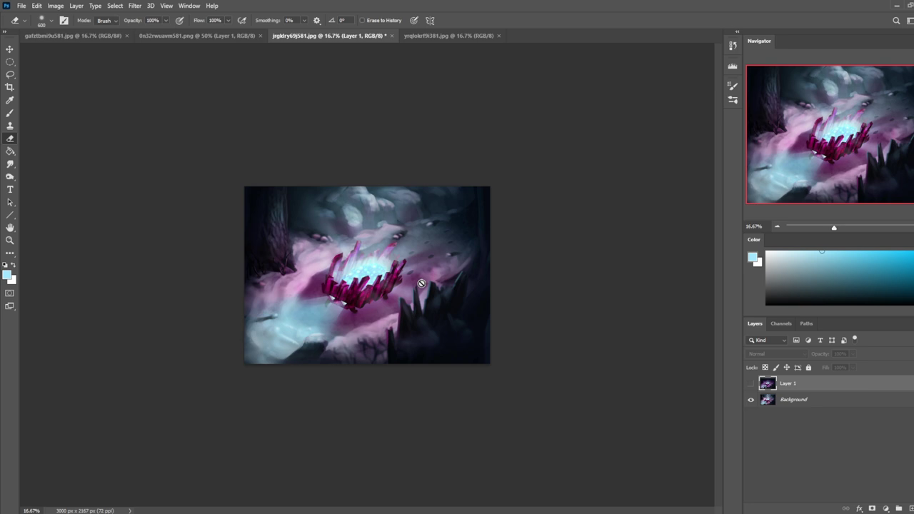
{"action": "left_click", "coordinate": [751, 385]}
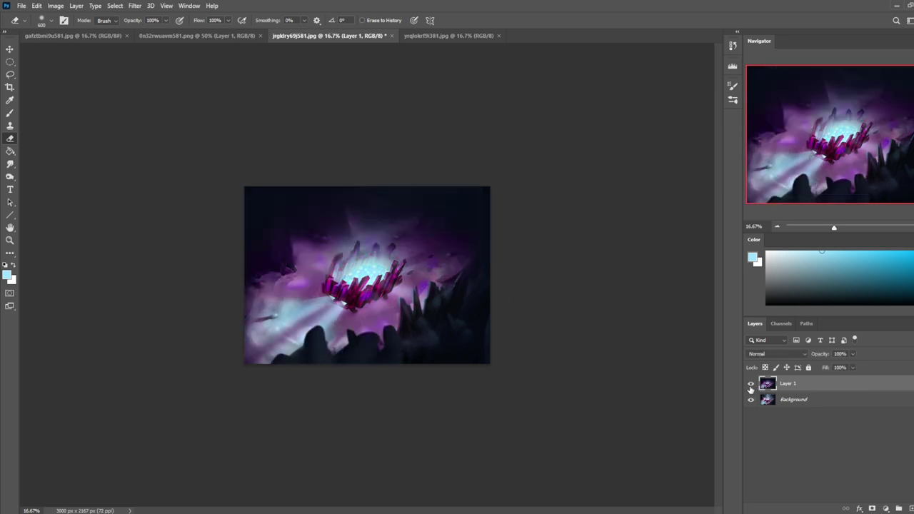
Brighten the crystal nest and its surrounding glow on Layer 1 with a 4200 px Dodge tool on Highlights at 24% exposure.
{"action": "left_click", "coordinate": [9, 179]}
{"action": "left_click", "coordinate": [39, 179]}
{"action": "key", "text": "bracketright"}
{"action": "key", "text": "bracketright"}
{"action": "key", "text": "bracketright"}
{"action": "key", "text": "bracketright"}
{"action": "key", "text": "bracketright"}
{"action": "key", "text": "bracketright"}
{"action": "key", "text": "bracketright"}
{"action": "key", "text": "bracketright"}
{"action": "mouse_move", "coordinate": [314, 257]}
{"action": "left_mouse_down"}
{"action": "mouse_move", "coordinate": [459, 224]}
{"action": "mouse_move", "coordinate": [198, 286]}
{"action": "mouse_move", "coordinate": [406, 188]}
{"action": "left_mouse_up"}
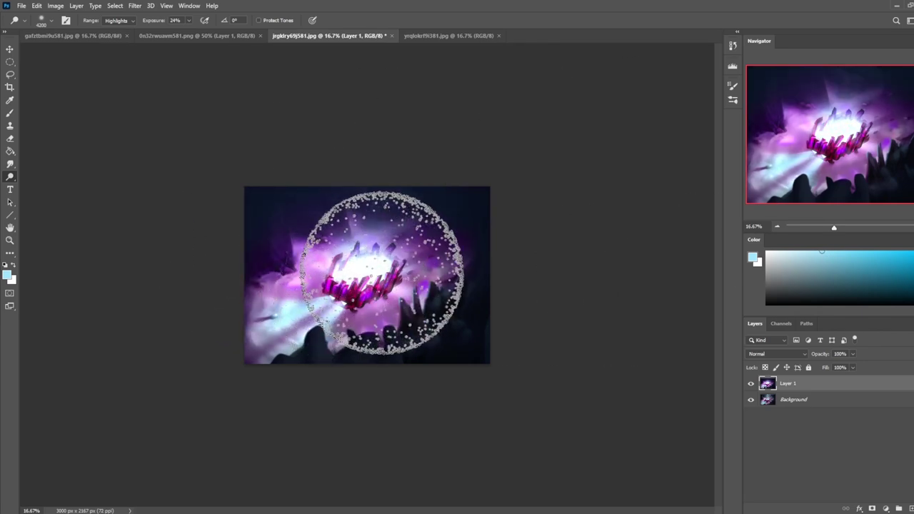
Copy the dodged canvas, return to the history state before dodging, and paste the copy as a new layer.
{"action": "key", "text": "ctrl+a"}
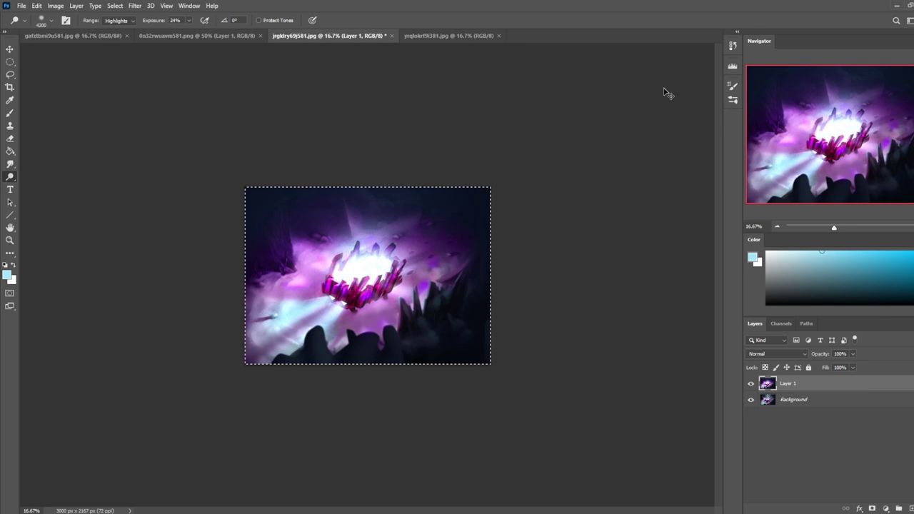
{"action": "left_click", "coordinate": [734, 45]}
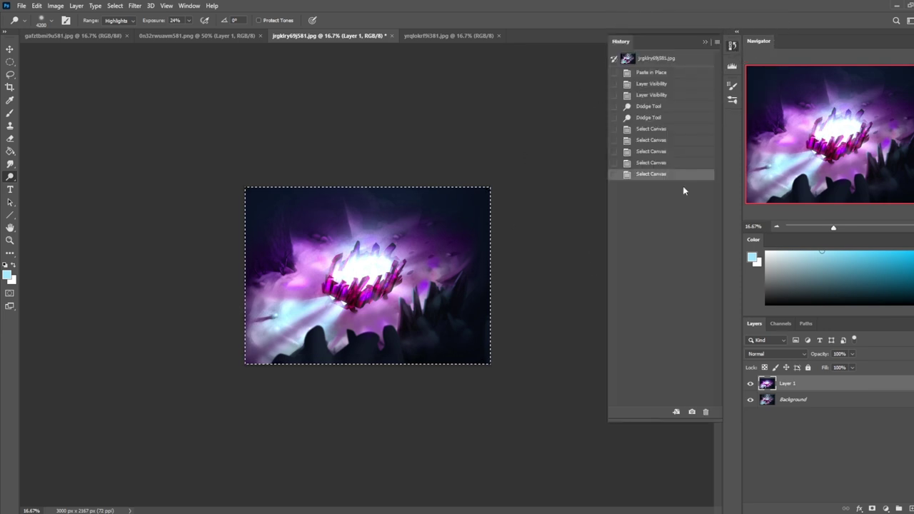
{"action": "left_click", "coordinate": [665, 98]}
Erase the overexposed centre of the crystal nest from Layer 2 with a 600 px eraser.
{"action": "key", "text": "e"}
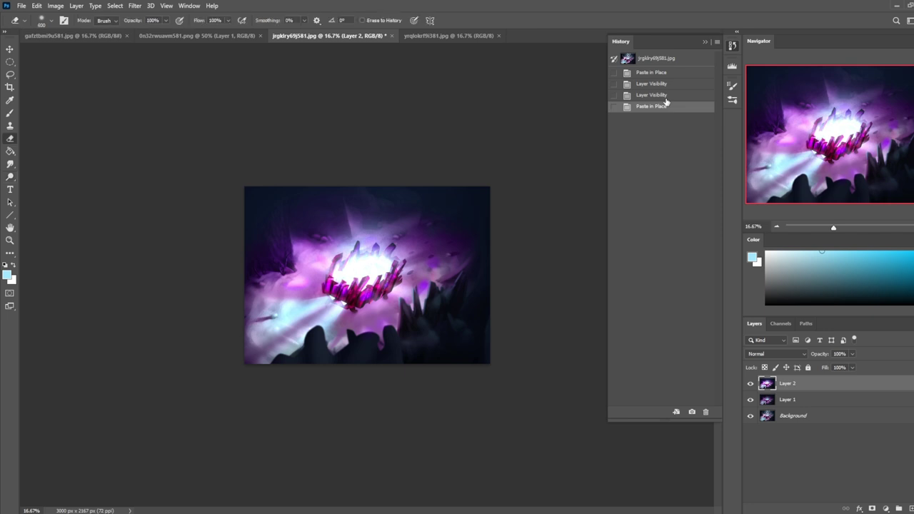
{"action": "left_click", "coordinate": [705, 43]}
{"action": "left_click_drag", "start_coordinate": [357, 275], "coordinate": [397, 258]}
Reduce Layer 2's fill to 41% and merge it down into Layer 1.
{"action": "left_click", "coordinate": [853, 367]}
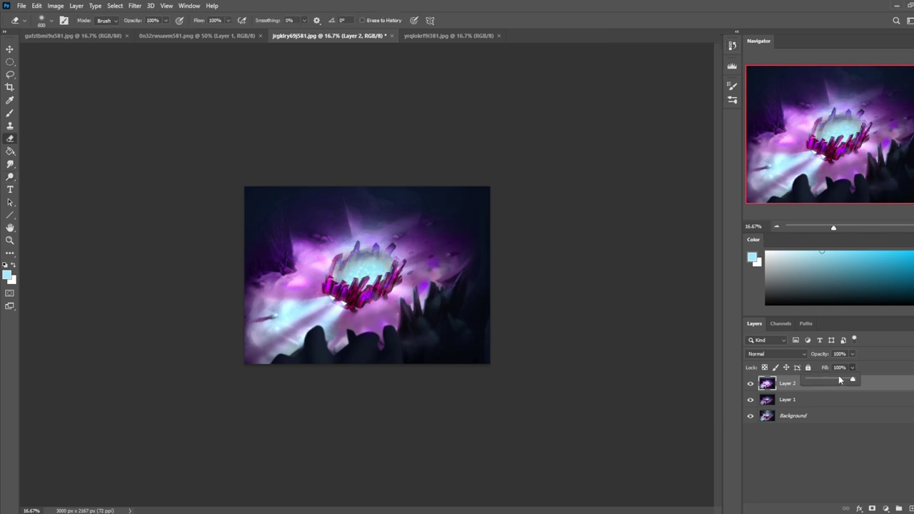
{"action": "left_click", "coordinate": [836, 381]}
{"action": "left_click", "coordinate": [750, 383]}
{"action": "left_click", "coordinate": [750, 384]}
{"action": "left_click", "coordinate": [853, 367]}
{"action": "left_click_drag", "start_coordinate": [848, 379], "coordinate": [828, 380]}
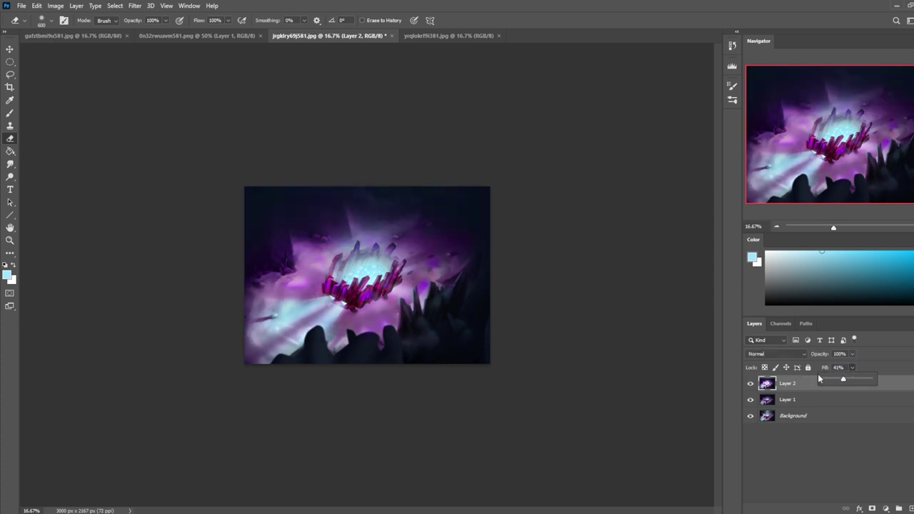
{"action": "right_click", "coordinate": [791, 383]}
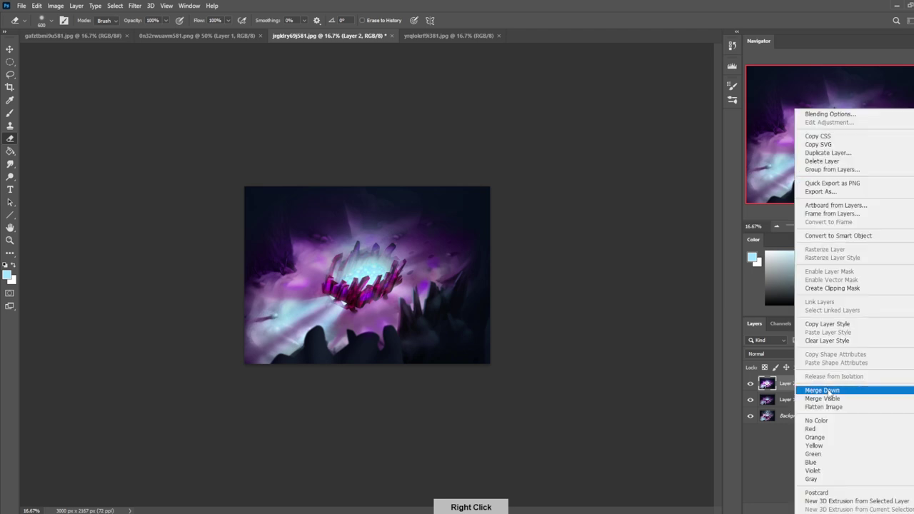
{"action": "left_click", "coordinate": [828, 390]}
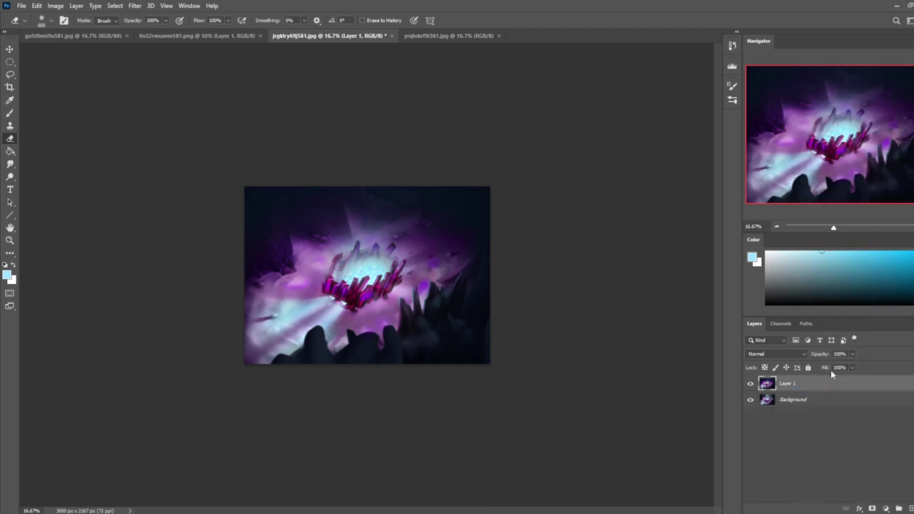
Compare the merged repaint with the original by toggling Layer 1's visibility, leaving Layer 1 hidden.
{"action": "left_click", "coordinate": [750, 385]}
{"action": "left_click", "coordinate": [750, 385]}
{"action": "left_click", "coordinate": [750, 386]}
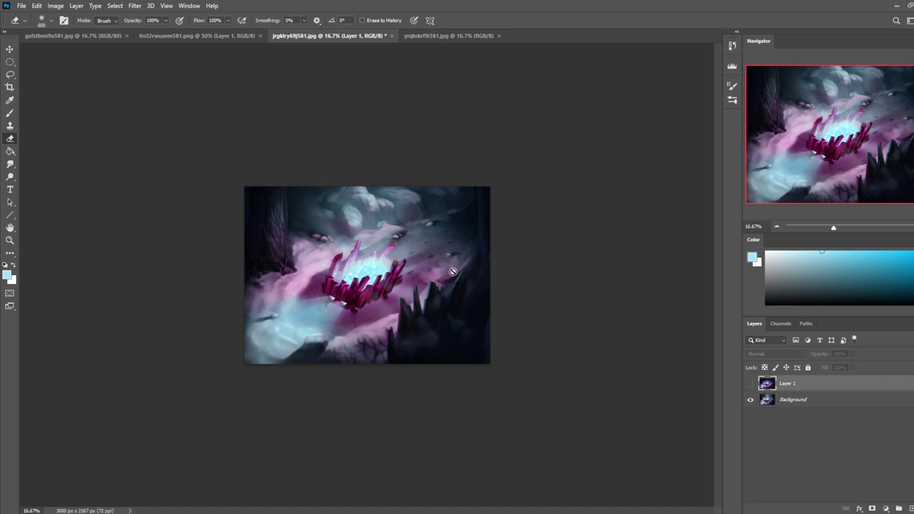
Sample the original's purple shadow below the nest and a dark crystal colour, and show Layer 1 again.
{"action": "key", "text": "g"}
{"action": "left_click", "coordinate": [379, 304], "text": "alt"}
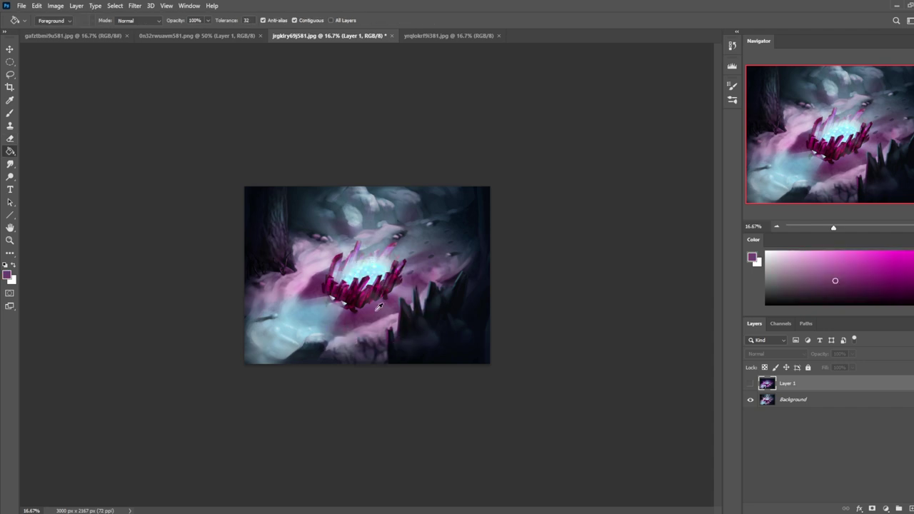
{"action": "left_click", "coordinate": [376, 291], "text": "alt"}
{"action": "left_click", "coordinate": [750, 385]}
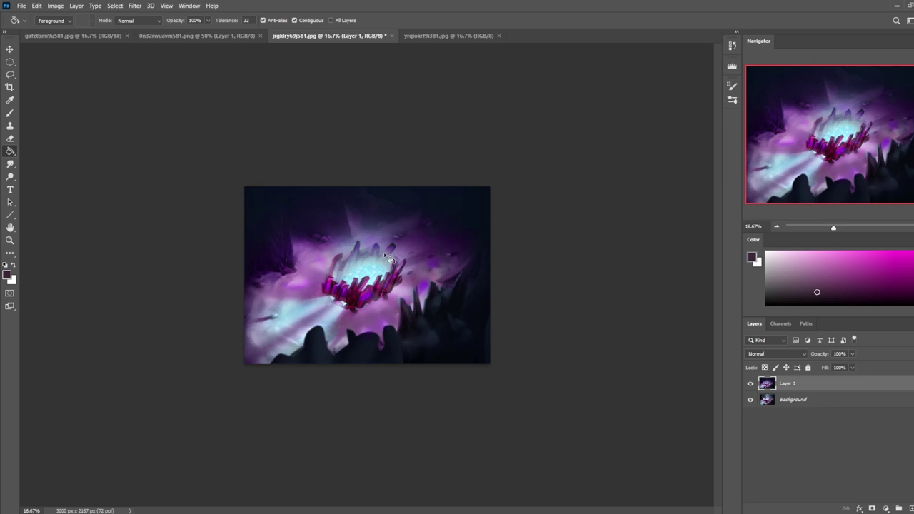
Brighten the nest's crystals and inner glow with an 800 px Dodge tool on Highlights at 24% exposure.
{"action": "left_click", "coordinate": [10, 177]}
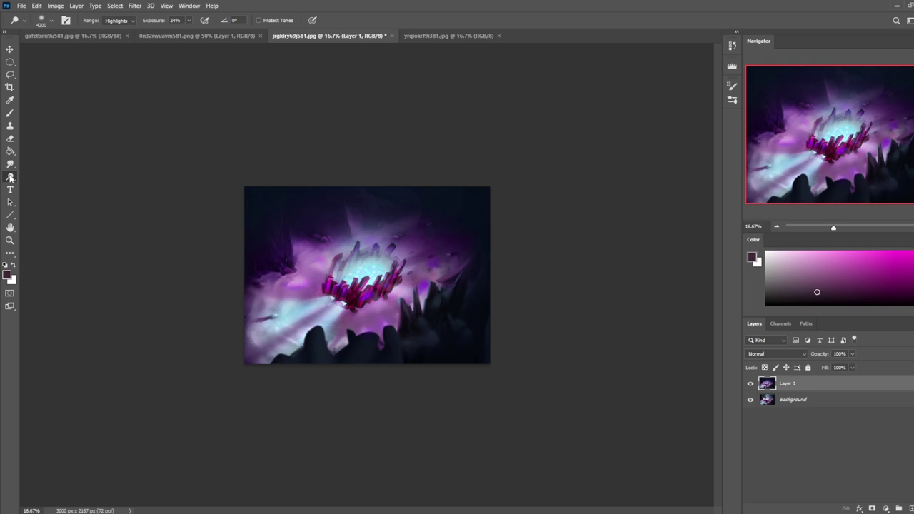
{"action": "left_click", "coordinate": [10, 253]}
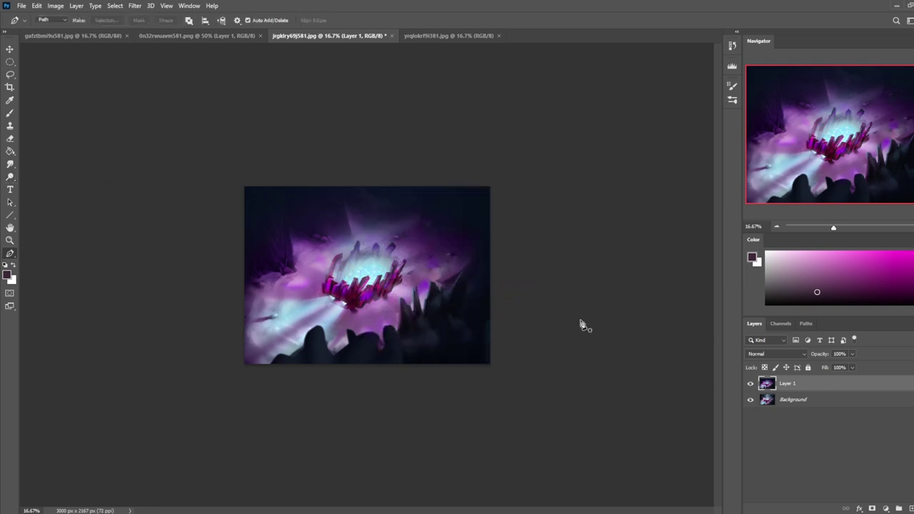
{"action": "left_click", "coordinate": [10, 177]}
{"action": "key", "text": "bracketleft"}
{"action": "key", "text": "bracketleft"}
{"action": "key", "text": "bracketleft"}
{"action": "key", "text": "bracketleft"}
{"action": "key", "text": "bracketleft"}
{"action": "key", "text": "bracketleft"}
{"action": "key", "text": "bracketleft"}
{"action": "key", "text": "bracketleft"}
{"action": "key", "text": "bracketleft"}
{"action": "key", "text": "bracketleft"}
{"action": "key", "text": "bracketleft"}
{"action": "key", "text": "bracketleft"}
{"action": "key", "text": "bracketleft"}
{"action": "key", "text": "bracketleft"}
{"action": "key", "text": "bracketleft"}
{"action": "mouse_move", "coordinate": [391, 273]}
{"action": "left_mouse_down"}
{"action": "mouse_move", "coordinate": [375, 291]}
{"action": "mouse_move", "coordinate": [333, 281]}
{"action": "mouse_move", "coordinate": [392, 270]}
{"action": "mouse_move", "coordinate": [340, 289]}
{"action": "mouse_move", "coordinate": [386, 281]}
{"action": "mouse_move", "coordinate": [347, 297]}
{"action": "mouse_move", "coordinate": [393, 268]}
{"action": "mouse_move", "coordinate": [323, 286]}
{"action": "mouse_move", "coordinate": [392, 273]}
{"action": "mouse_move", "coordinate": [324, 285]}
{"action": "mouse_move", "coordinate": [392, 249]}
{"action": "mouse_move", "coordinate": [388, 278]}
{"action": "mouse_move", "coordinate": [363, 241]}
{"action": "mouse_move", "coordinate": [410, 260]}
{"action": "mouse_move", "coordinate": [423, 241]}
{"action": "left_mouse_up"}
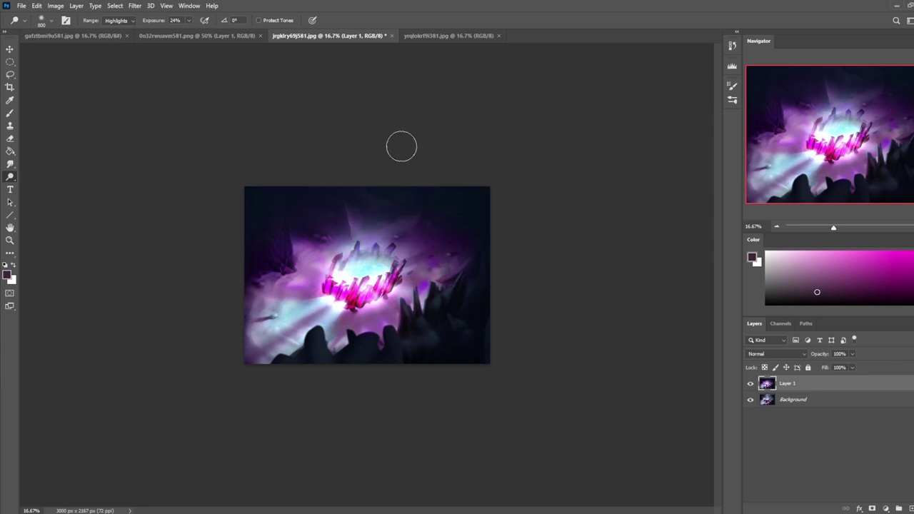
{"action": "mouse_move", "coordinate": [390, 275]}
{"action": "left_mouse_down"}
{"action": "mouse_move", "coordinate": [336, 296]}
{"action": "mouse_move", "coordinate": [396, 279]}
{"action": "mouse_move", "coordinate": [389, 264]}
{"action": "mouse_move", "coordinate": [360, 282]}
{"action": "mouse_move", "coordinate": [386, 250]}
{"action": "left_mouse_up"}
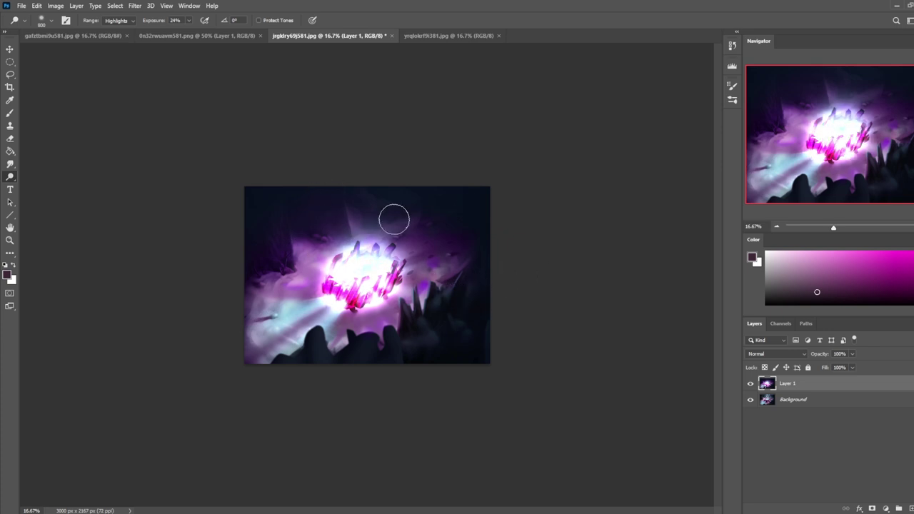
Paint a bright pink glow over the centre of the crystal nest with a smaller brush.
{"action": "left_click", "coordinate": [861, 252]}
{"action": "key", "text": "b"}
{"action": "key", "text": "["}
{"action": "key", "text": "["}
{"action": "key", "text": "["}
{"action": "key", "text": "["}
{"action": "key", "text": "["}
{"action": "key", "text": "["}
{"action": "key", "text": "["}
{"action": "key", "text": "["}
{"action": "key", "text": "["}
{"action": "key", "text": "["}
{"action": "key", "text": "["}
{"action": "key", "text": "["}
{"action": "key", "text": "["}
{"action": "key", "text": "["}
{"action": "key", "text": "["}
{"action": "key", "text": "["}
{"action": "key", "text": "["}
{"action": "mouse_move", "coordinate": [366, 278]}
{"action": "left_mouse_down"}
{"action": "mouse_move", "coordinate": [357, 278]}
{"action": "mouse_move", "coordinate": [371, 275]}
{"action": "mouse_move", "coordinate": [363, 254]}
{"action": "mouse_move", "coordinate": [336, 280]}
{"action": "mouse_move", "coordinate": [344, 303]}
{"action": "mouse_move", "coordinate": [398, 258]}
{"action": "left_mouse_up"}
{"action": "key", "text": "o"}
{"action": "key", "text": "["}
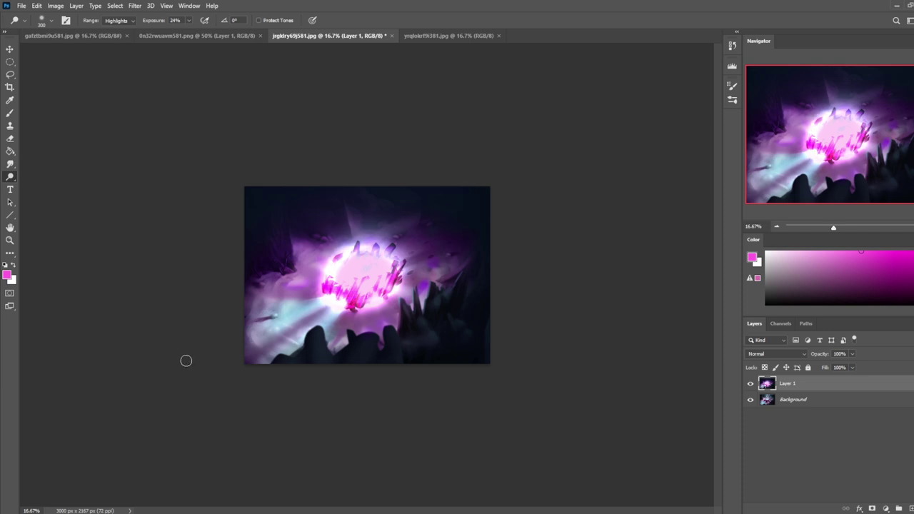
Undo the pink paint and the Dodge strokes on the crystal nest.
{"action": "key", "text": "ctrl+z"}
{"action": "key", "text": "ctrl+z"}
{"action": "key", "text": "ctrl+z"}
{"action": "key", "text": "ctrl+shift+z"}
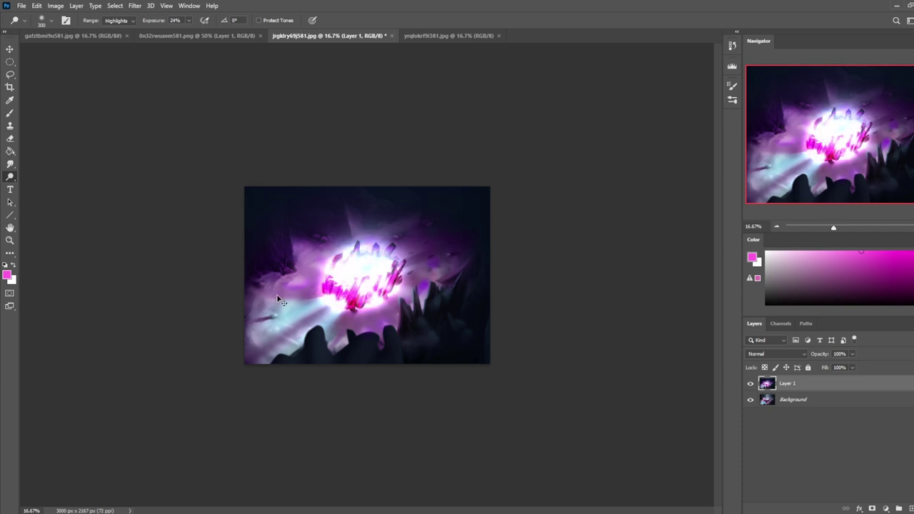
{"action": "key", "text": "ctrl+z"}
{"action": "key", "text": "ctrl+z"}
{"action": "key", "text": "ctrl+z"}
{"action": "key", "text": "ctrl+z"}
{"action": "key", "text": "ctrl+z"}
{"action": "key", "text": "ctrl+z"}
{"action": "key", "text": "ctrl+z"}
{"action": "key", "text": "ctrl+z"}
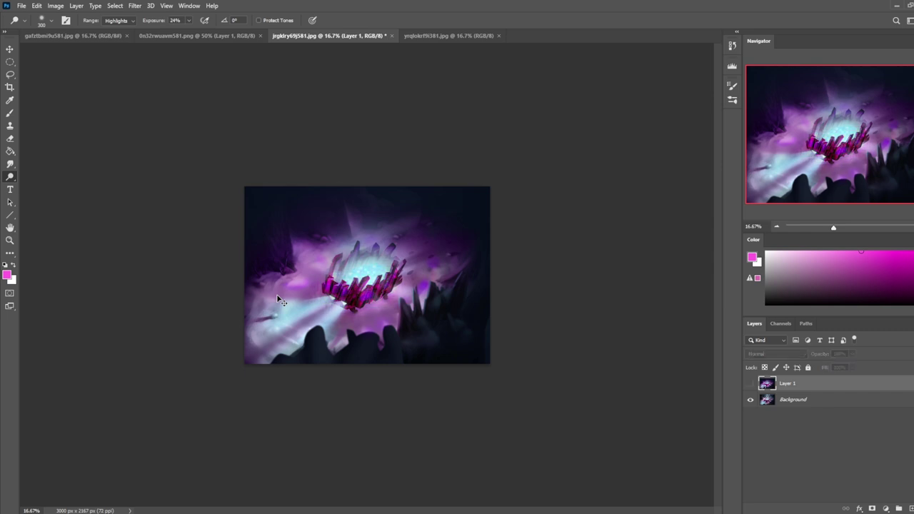
Compare the repainted version with the original by repeatedly hiding and showing Layer 1.
{"action": "left_click", "coordinate": [750, 384]}
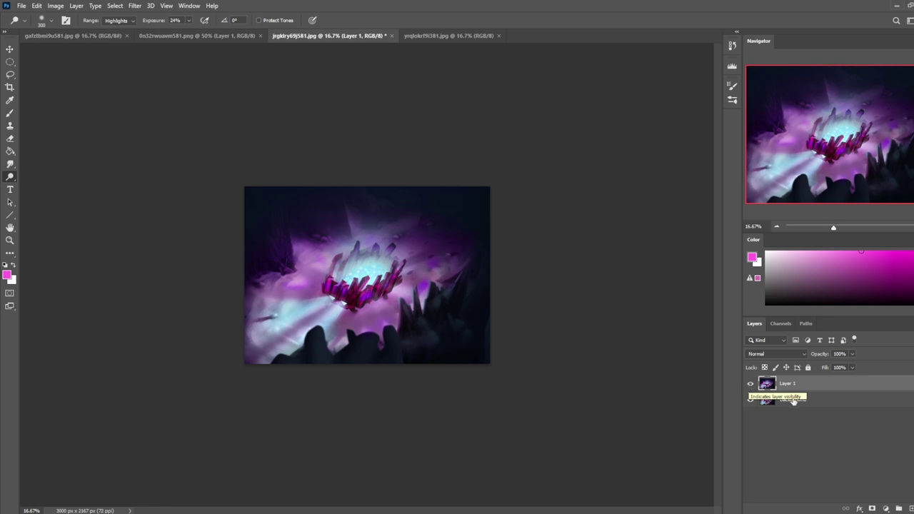
{"action": "left_click", "coordinate": [750, 386]}
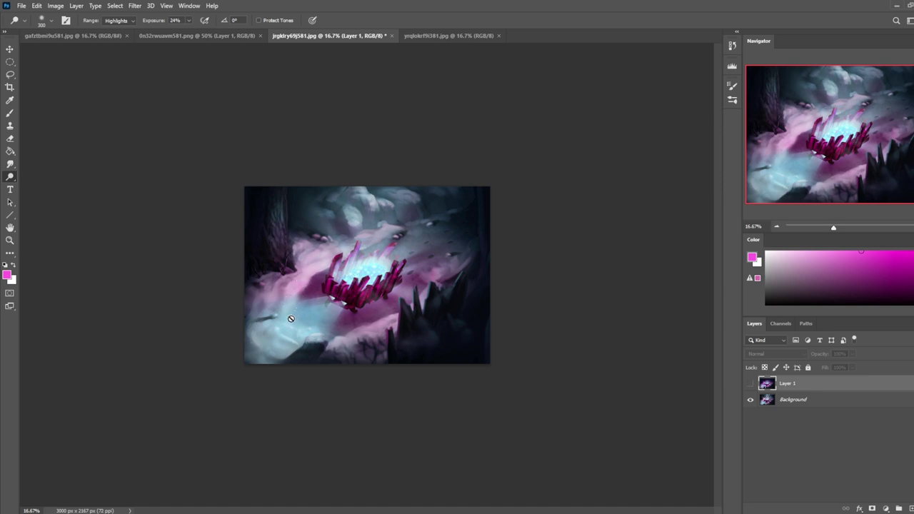
{"action": "left_click", "coordinate": [750, 387]}
{"action": "left_click", "coordinate": [750, 387]}
{"action": "left_click", "coordinate": [750, 387]}
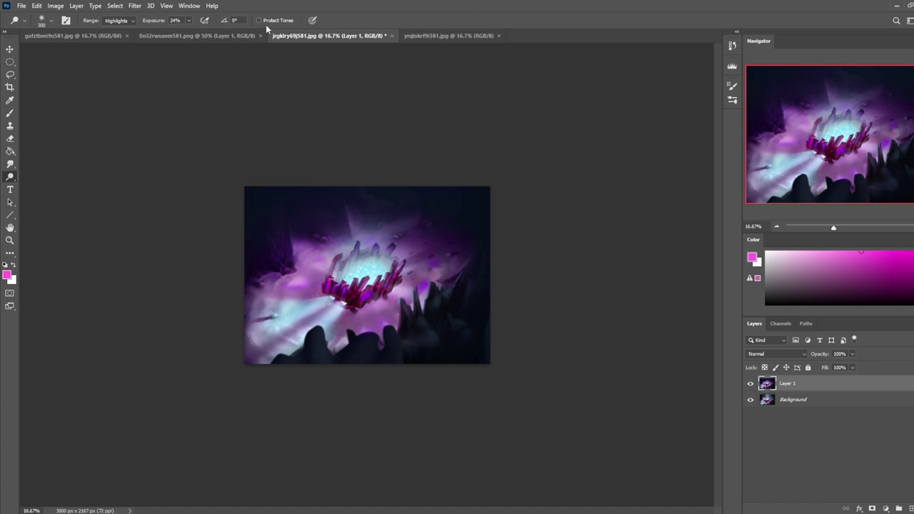
In 0n32rwuavm581.png, fill a new layer with blue sampled beside the upper glowing figure and set its blend mode to Darken.
{"action": "left_click", "coordinate": [228, 34]}
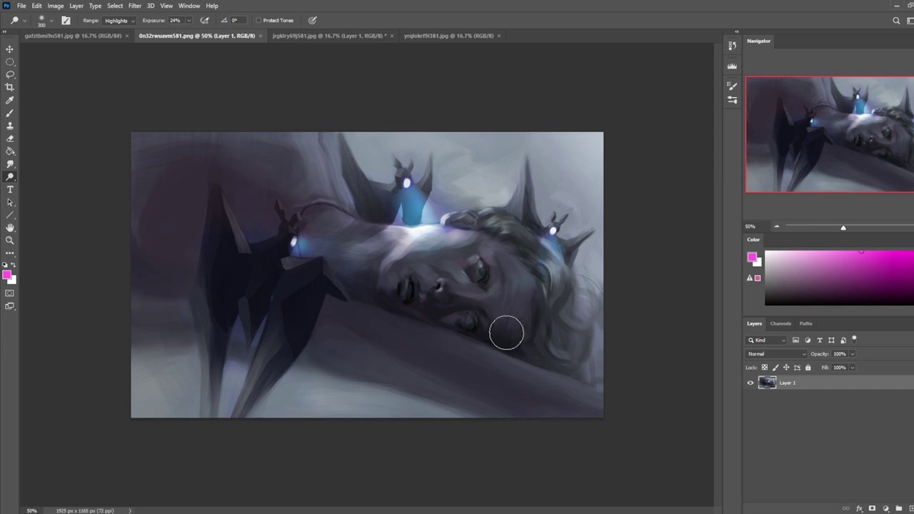
{"action": "key", "text": "ctrl+shift+alt+n"}
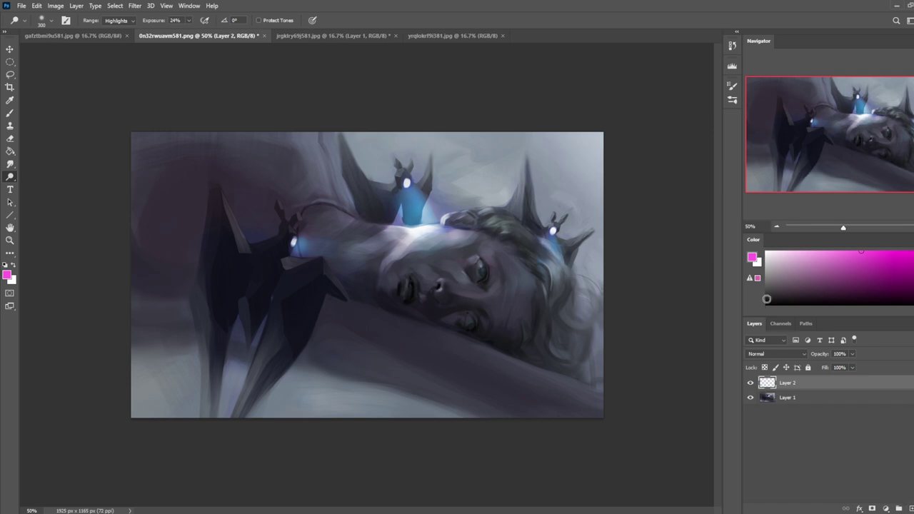
{"action": "key", "text": "g"}
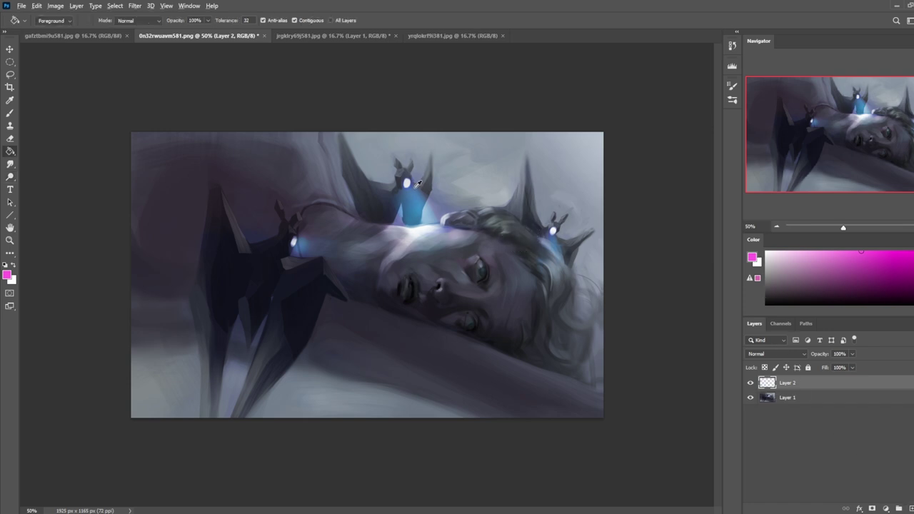
{"action": "left_click", "coordinate": [417, 187], "text": "alt"}
{"action": "left_click", "coordinate": [461, 258]}
{"action": "left_click", "coordinate": [797, 353]}
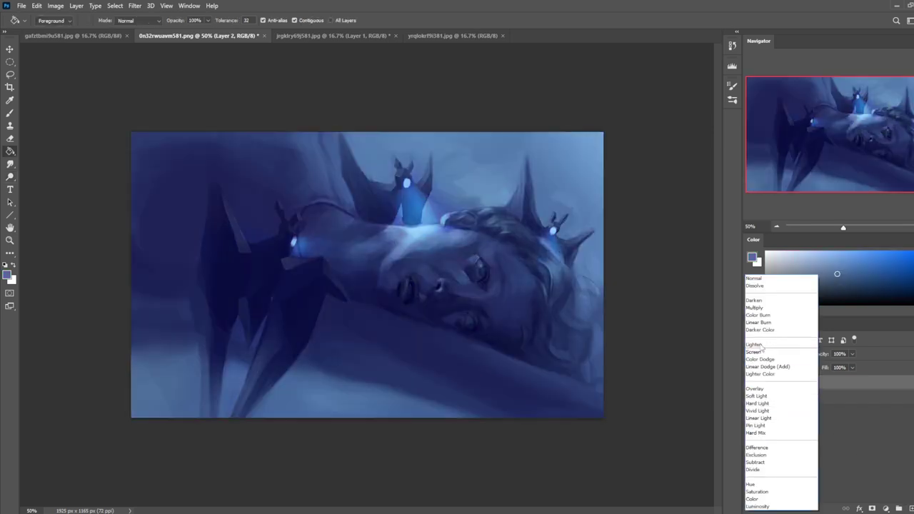
{"action": "left_click", "coordinate": [757, 299]}
Darken Layer 2's blue fill to deep navy with Levels and check it by toggling the layer.
{"action": "key", "text": "ctrl+l"}
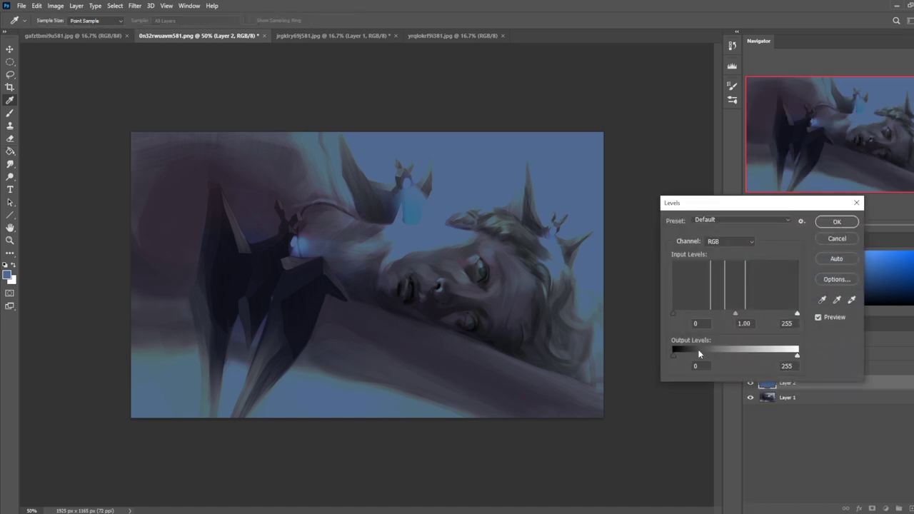
{"action": "left_click_drag", "start_coordinate": [698, 315], "coordinate": [730, 313]}
{"action": "left_click", "coordinate": [836, 222]}
{"action": "left_click", "coordinate": [750, 383]}
{"action": "left_click", "coordinate": [750, 382]}
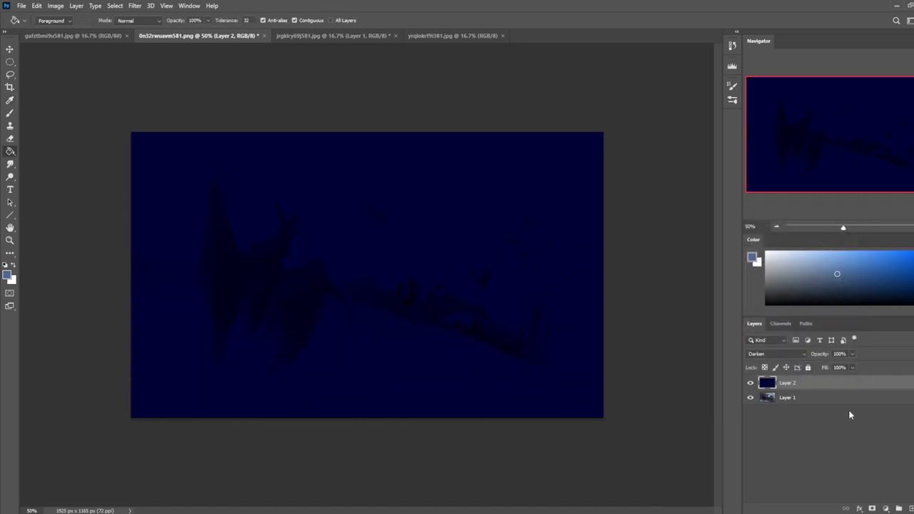
Duplicate Layer 2, set the copy's blend mode to Color, and hide the copy.
{"action": "key", "text": "ctrl+j"}
{"action": "left_click", "coordinate": [777, 354]}
{"action": "left_click", "coordinate": [757, 502]}
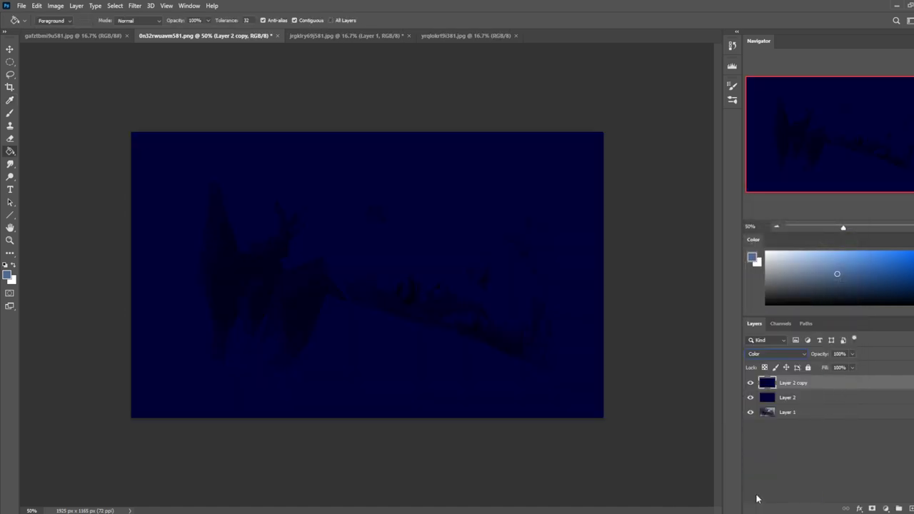
{"action": "left_click", "coordinate": [750, 383]}
Select Layer 2 and reduce its fill to 46%.
{"action": "left_click", "coordinate": [788, 400]}
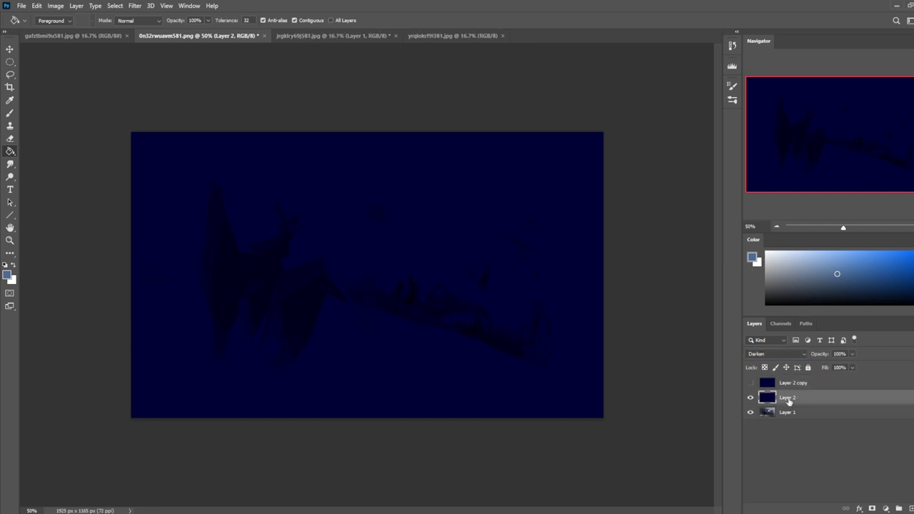
{"action": "key", "text": "e"}
{"action": "key", "text": "alt+e"}
{"action": "key", "text": "Escape"}
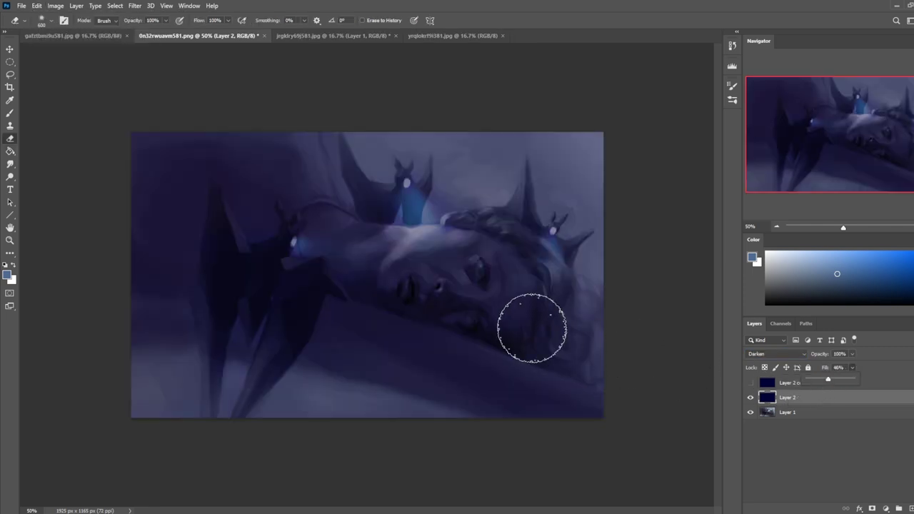
Try refilling Layer 2 with the lighter sampled blue and undo the fill.
{"action": "key", "text": "g"}
{"action": "left_click", "coordinate": [508, 324]}
{"action": "key", "text": "e"}
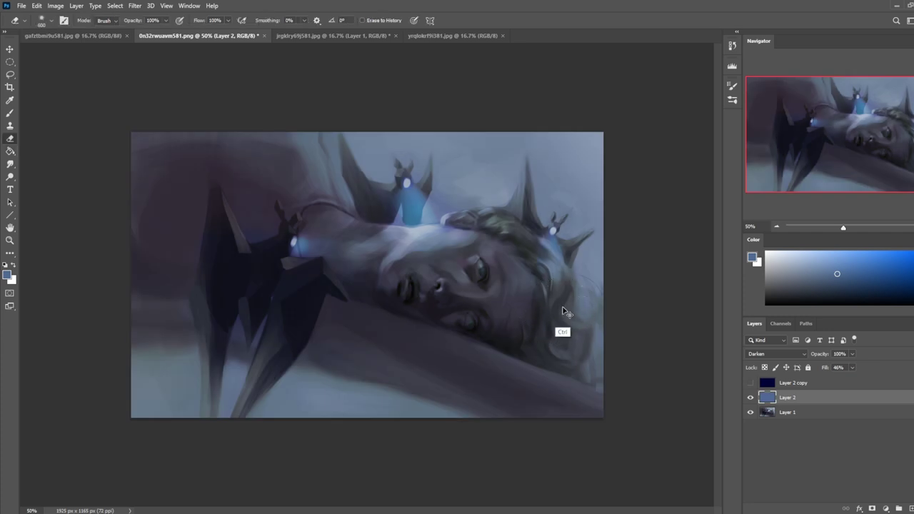
{"action": "key", "text": "ctrl+z"}
Erase Layer 2 around the three glowing figures, along the lit neck and hair, with a 600 px eraser.
{"action": "mouse_move", "coordinate": [408, 198]}
{"action": "left_mouse_down"}
{"action": "mouse_move", "coordinate": [436, 278]}
{"action": "mouse_move", "coordinate": [407, 193]}
{"action": "mouse_move", "coordinate": [450, 275]}
{"action": "mouse_move", "coordinate": [410, 191]}
{"action": "mouse_move", "coordinate": [500, 289]}
{"action": "mouse_move", "coordinate": [553, 232]}
{"action": "mouse_move", "coordinate": [553, 268]}
{"action": "left_mouse_up"}
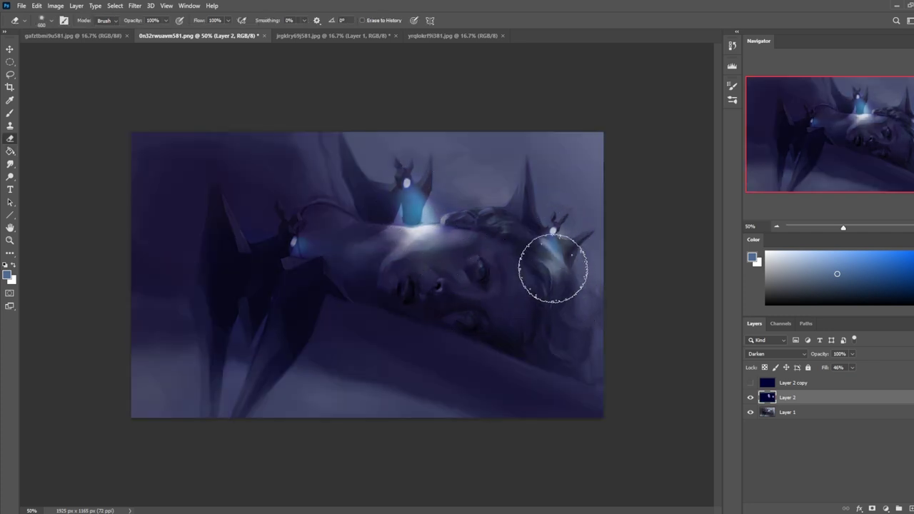
{"action": "mouse_move", "coordinate": [303, 244]}
{"action": "left_mouse_down"}
{"action": "mouse_move", "coordinate": [415, 269]}
{"action": "mouse_move", "coordinate": [324, 248]}
{"action": "mouse_move", "coordinate": [422, 226]}
{"action": "left_mouse_up"}
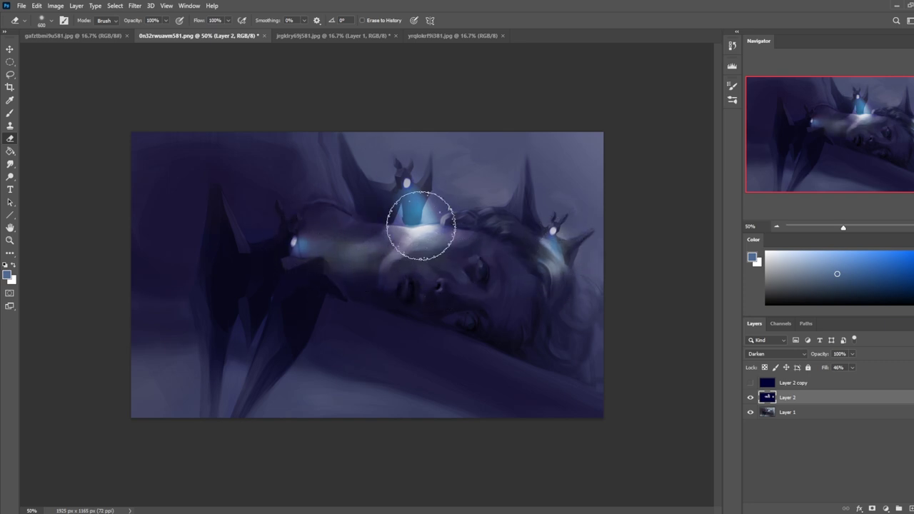
Show Layer 2 copy and lower its fill to soften the blue tint.
{"action": "left_click", "coordinate": [750, 384]}
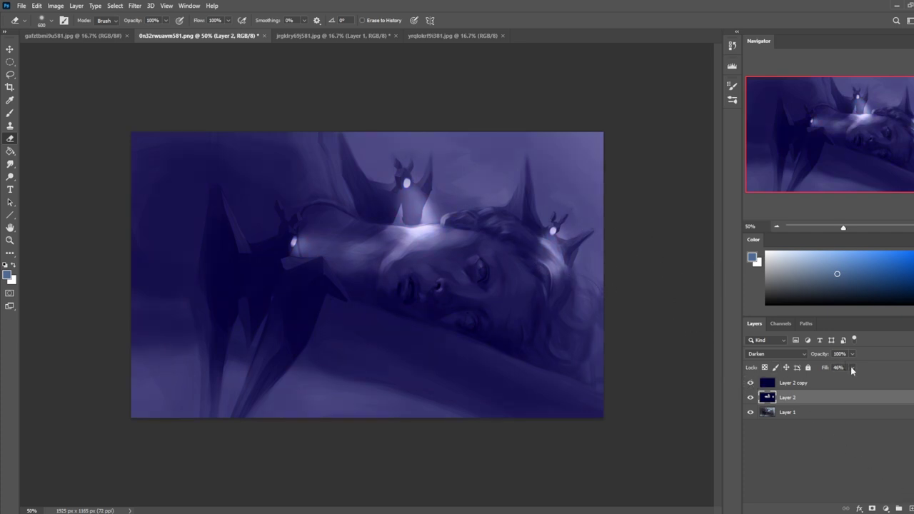
{"action": "left_click", "coordinate": [831, 387]}
{"action": "left_click", "coordinate": [852, 368]}
{"action": "left_click_drag", "start_coordinate": [854, 379], "coordinate": [818, 382]}
Add a new layer above Layer 2 copy and set its blend mode to Color.
{"action": "left_click", "coordinate": [904, 509]}
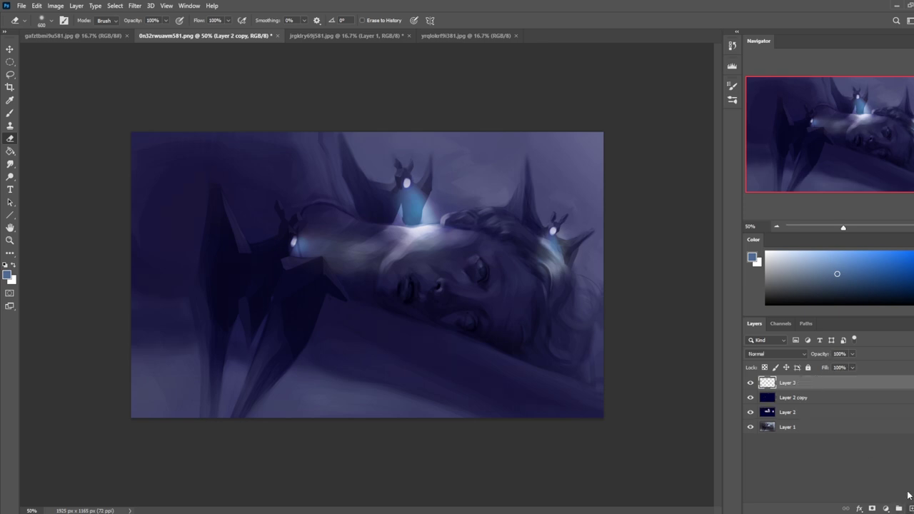
{"action": "left_click", "coordinate": [777, 354]}
{"action": "left_click", "coordinate": [762, 500]}
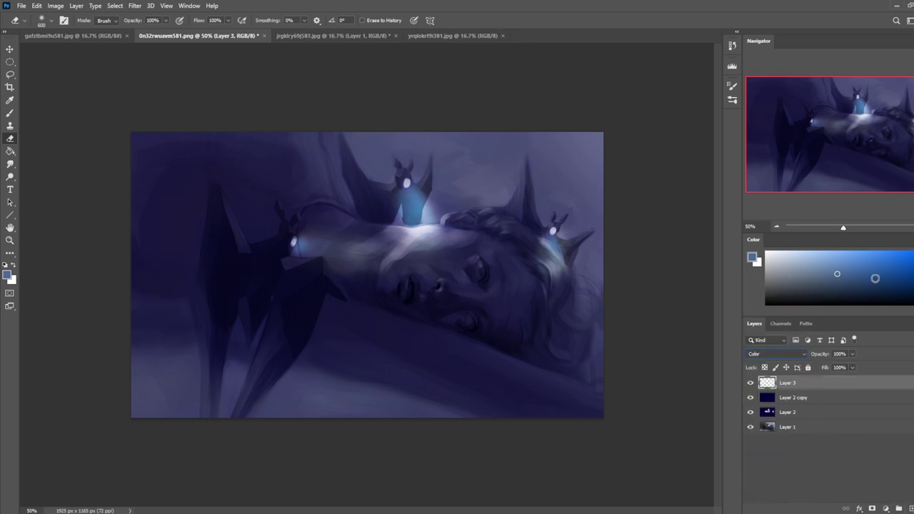
Paint bright cyan over the lit neck on Layer 3 with a 250 px brush at 16% opacity.
{"action": "left_click", "coordinate": [913, 278]}
{"action": "left_click", "coordinate": [864, 251]}
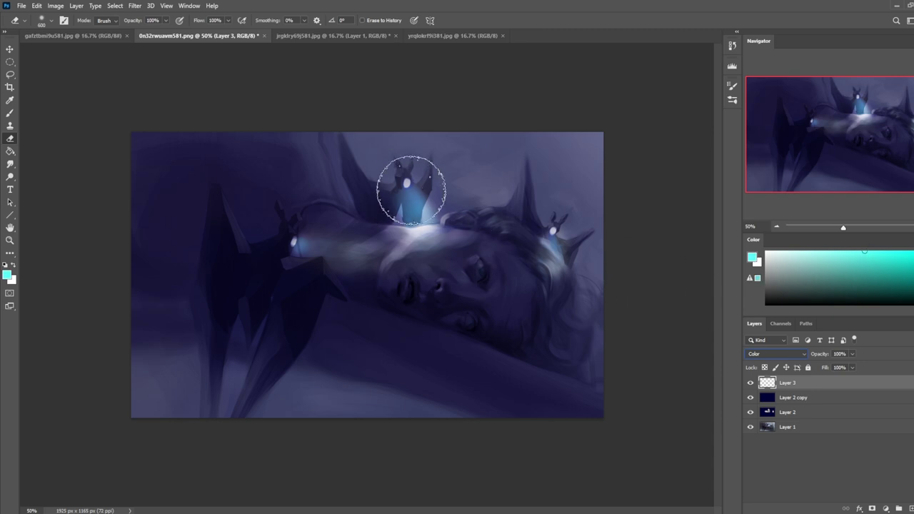
{"action": "key", "text": "b"}
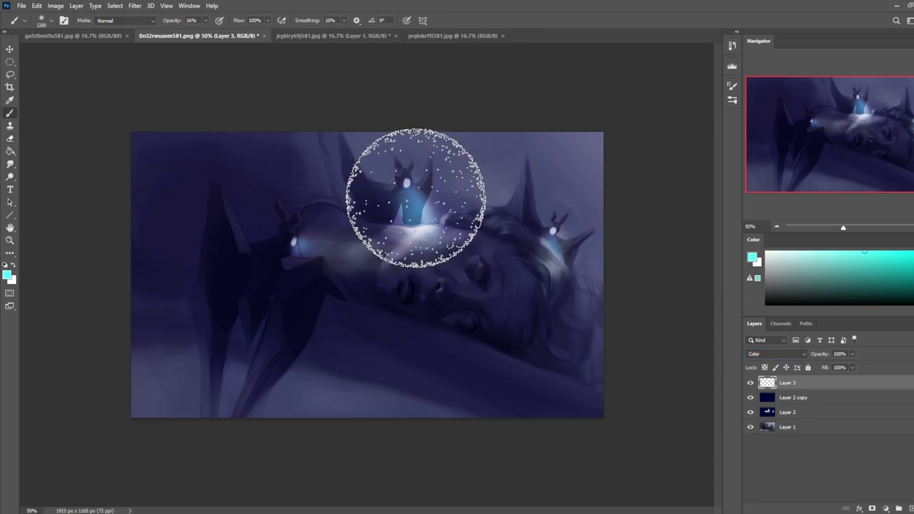
{"action": "key", "text": "bracketleft"}
{"action": "key", "text": "bracketleft"}
{"action": "key", "text": "bracketleft"}
{"action": "key", "text": "bracketleft"}
{"action": "key", "text": "bracketleft"}
{"action": "key", "text": "bracketleft"}
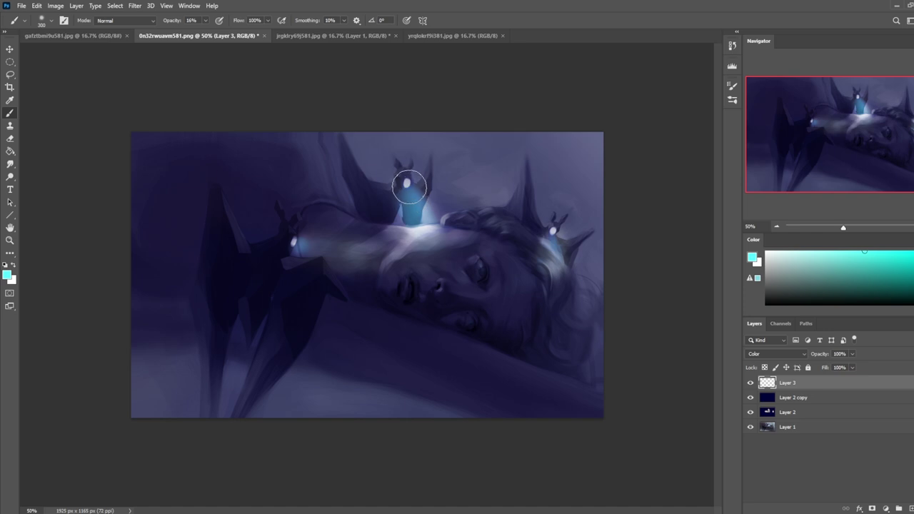
{"action": "left_click_drag", "start_coordinate": [301, 242], "coordinate": [402, 263]}
{"action": "key", "text": "bracketleft"}
{"action": "key", "text": "bracketleft"}
{"action": "key", "text": "bracketleft"}
{"action": "left_click_drag", "start_coordinate": [296, 244], "coordinate": [425, 266]}
Sample the central figure's blue and tint the lit neck with it at 100% brush opacity.
{"action": "left_click", "coordinate": [410, 192], "text": "alt"}
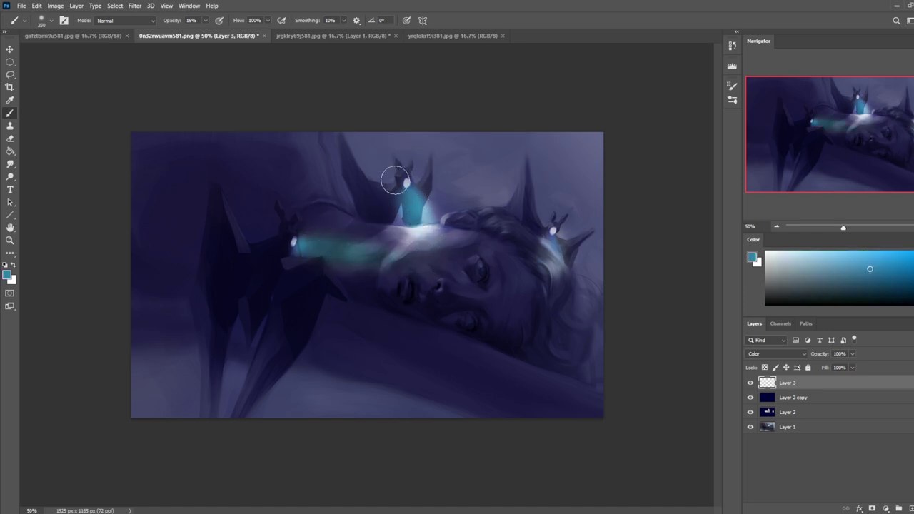
{"action": "left_click", "coordinate": [206, 21]}
{"action": "left_click_drag", "start_coordinate": [205, 32], "coordinate": [245, 32]}
{"action": "left_click_drag", "start_coordinate": [308, 236], "coordinate": [390, 265]}
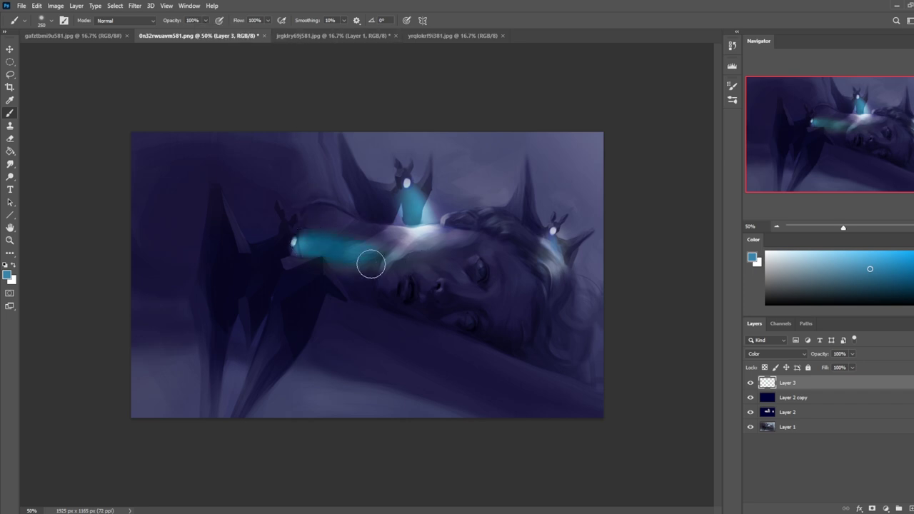
{"action": "key", "text": "bracketright"}
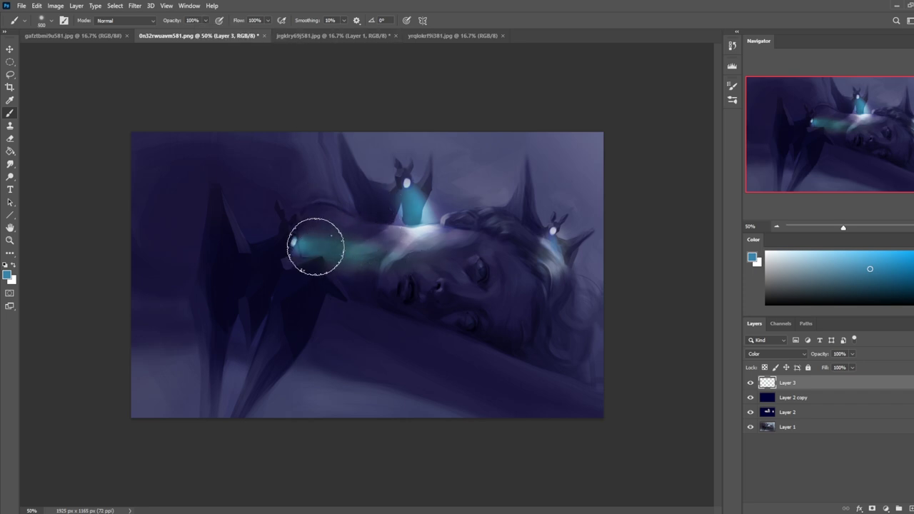
{"action": "key", "text": "bracketright"}
{"action": "key", "text": "bracketright"}
Tint the lit hair below the far right figure with the sampled blue and flatten the image.
{"action": "key", "text": "bracketleft"}
{"action": "key", "text": "bracketleft"}
{"action": "key", "text": "bracketleft"}
{"action": "key", "text": "bracketleft"}
{"action": "key", "text": "bracketleft"}
{"action": "key", "text": "bracketleft"}
{"action": "left_click_drag", "start_coordinate": [551, 249], "coordinate": [554, 288]}
{"action": "key", "text": "bracketleft"}
{"action": "key", "text": "bracketleft"}
{"action": "key", "text": "bracketleft"}
{"action": "right_click", "coordinate": [795, 390]}
{"action": "left_click", "coordinate": [822, 400]}
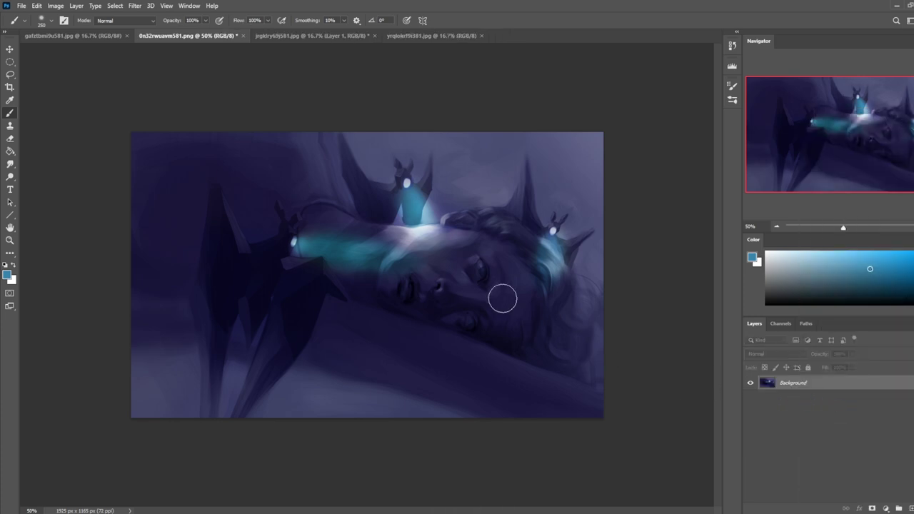
Select the pale sky behind the horns, figures and giant's head with a freehand lasso outline.
{"action": "key", "text": "l"}
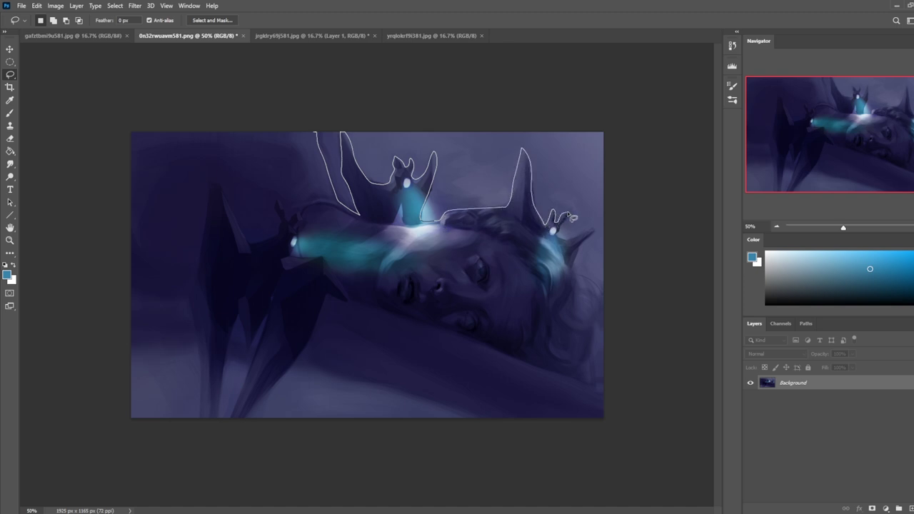
{"action": "mouse_move", "coordinate": [580, 270]}
{"action": "left_mouse_down"}
{"action": "mouse_move", "coordinate": [662, 156]}
{"action": "mouse_move", "coordinate": [468, 81]}
{"action": "mouse_move", "coordinate": [302, 91]}
{"action": "left_mouse_up"}
{"action": "key", "text": "alt"}
{"action": "mouse_move", "coordinate": [402, 173]}
{"action": "left_mouse_down"}
{"action": "mouse_move", "coordinate": [385, 187]}
{"action": "mouse_move", "coordinate": [419, 139]}
{"action": "mouse_move", "coordinate": [383, 207]}
{"action": "mouse_move", "coordinate": [390, 143]}
{"action": "left_mouse_up"}
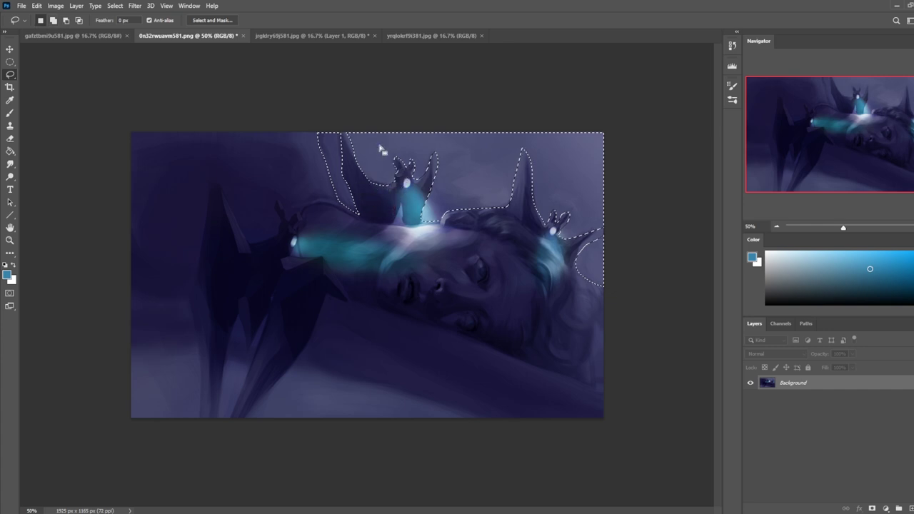
{"action": "mouse_move", "coordinate": [399, 186]}
{"action": "left_mouse_down"}
{"action": "mouse_move", "coordinate": [362, 185]}
{"action": "mouse_move", "coordinate": [396, 210]}
{"action": "mouse_move", "coordinate": [399, 187]}
{"action": "mouse_move", "coordinate": [362, 180]}
{"action": "left_mouse_up"}
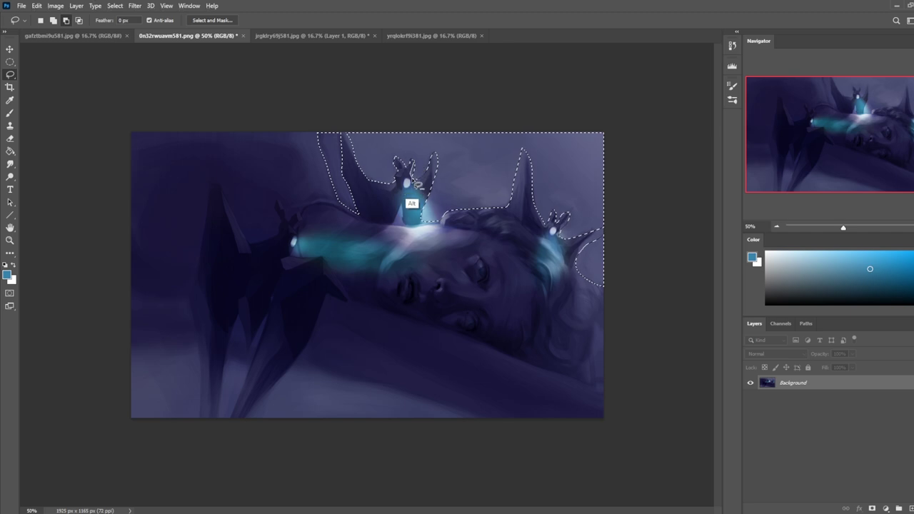
Refine the sky selection by adding the missed gaps around the central figure and the far right horn.
{"action": "key", "text": "shift"}
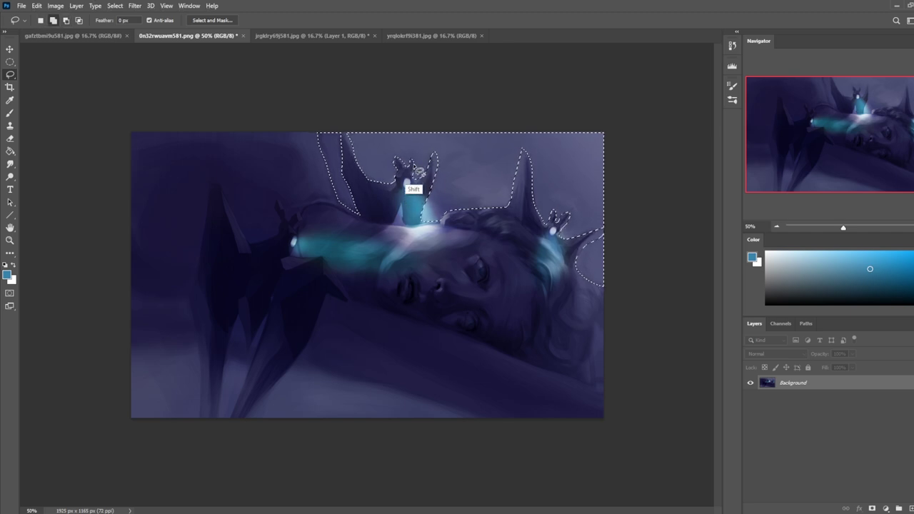
{"action": "key", "text": "shift"}
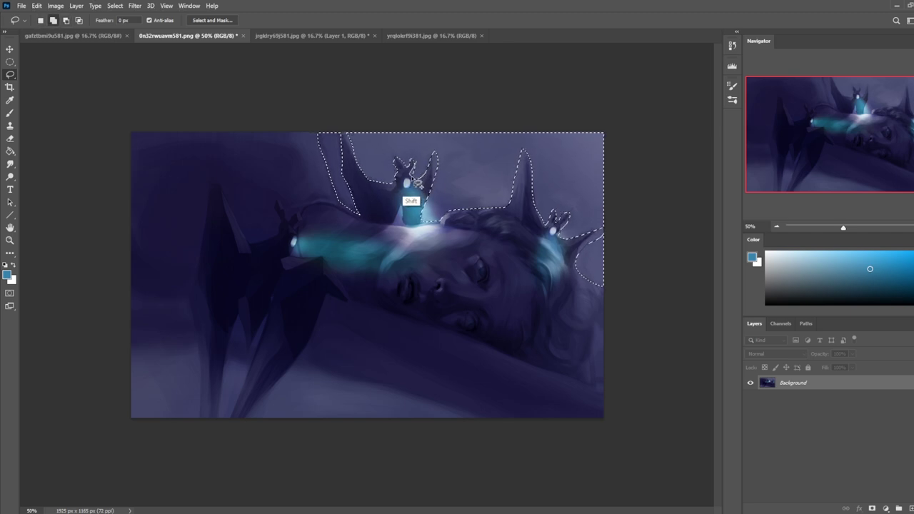
{"action": "key", "text": "shift"}
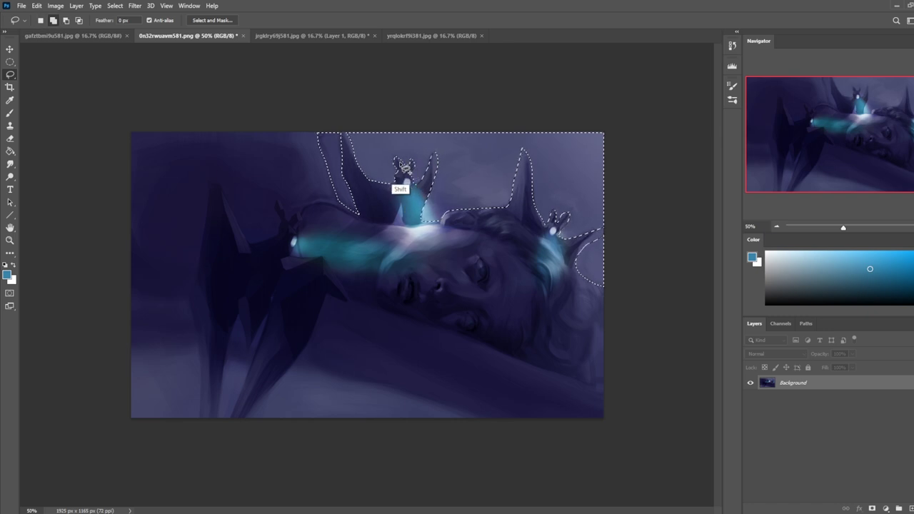
{"action": "key", "text": "shift"}
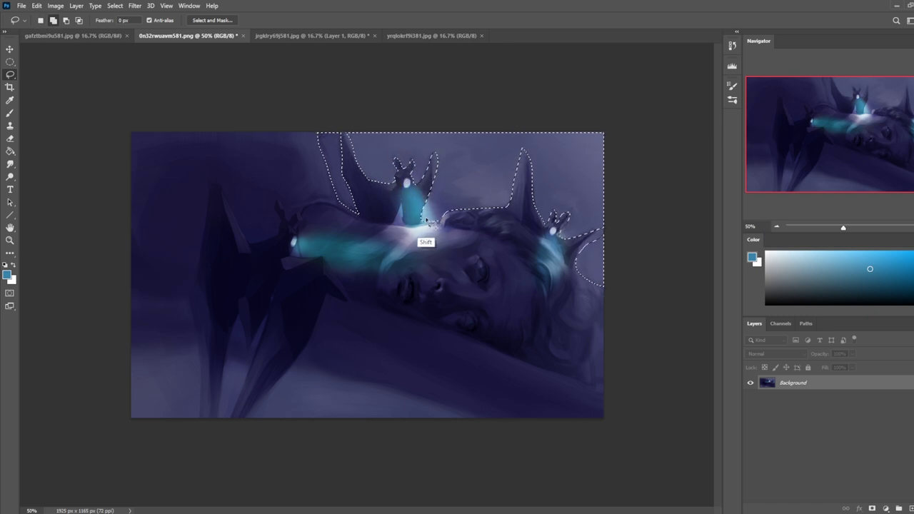
{"action": "key", "text": "shift"}
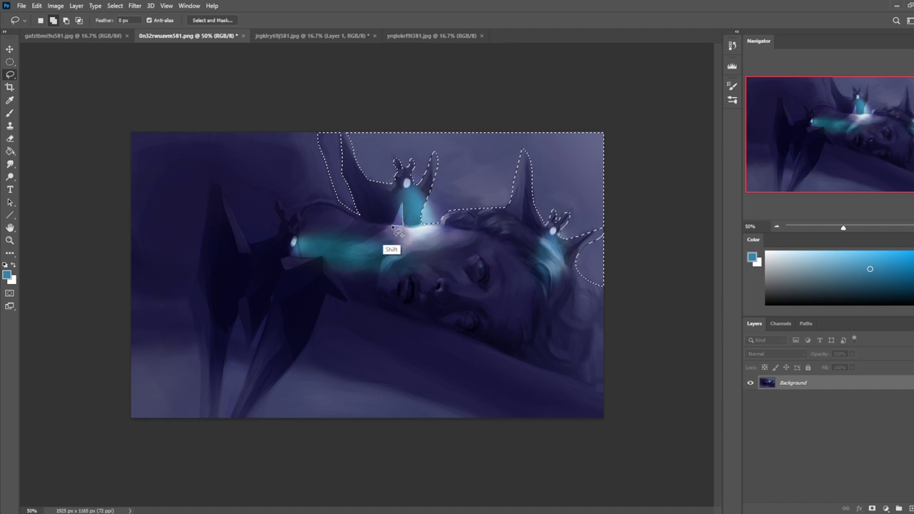
{"action": "key", "text": "shift"}
{"action": "mouse_move", "coordinate": [577, 223]}
{"action": "left_mouse_down"}
{"action": "mouse_move", "coordinate": [555, 261]}
{"action": "mouse_move", "coordinate": [580, 239]}
{"action": "mouse_move", "coordinate": [571, 216]}
{"action": "left_mouse_up"}
{"action": "key", "text": "shift"}
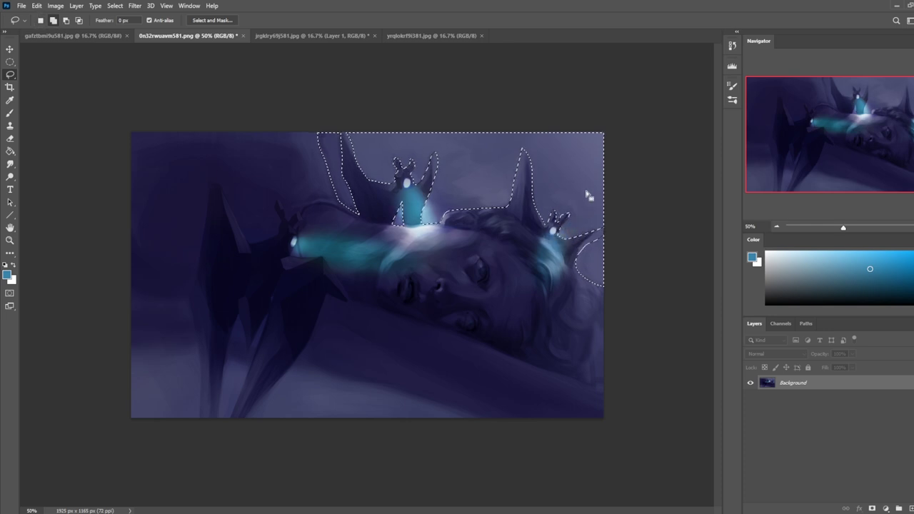
{"action": "mouse_move", "coordinate": [608, 234]}
{"action": "left_mouse_down"}
{"action": "mouse_move", "coordinate": [584, 250]}
{"action": "mouse_move", "coordinate": [575, 284]}
{"action": "mouse_move", "coordinate": [643, 227]}
{"action": "left_mouse_up"}
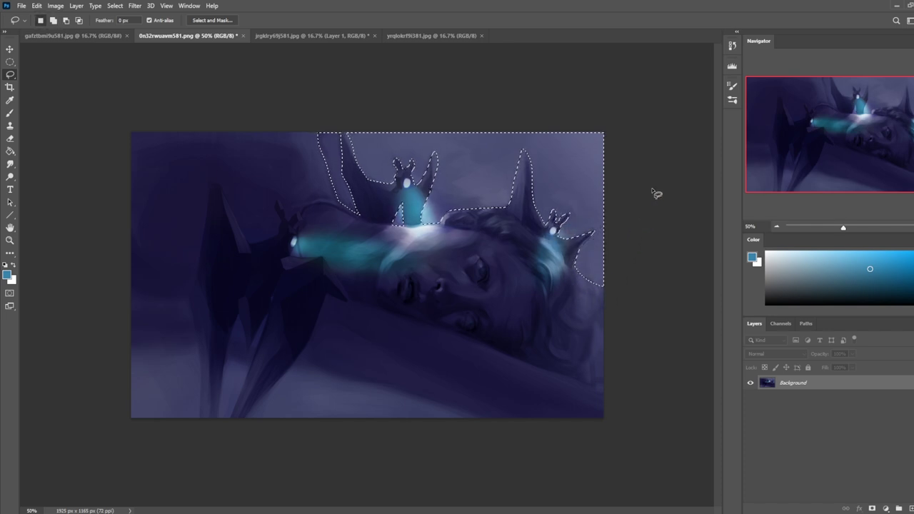
Invert the selection to cover the giant and foreground, and hide its outline.
{"action": "key", "text": "ctrl+minus"}
{"action": "key", "text": "ctrl+minus"}
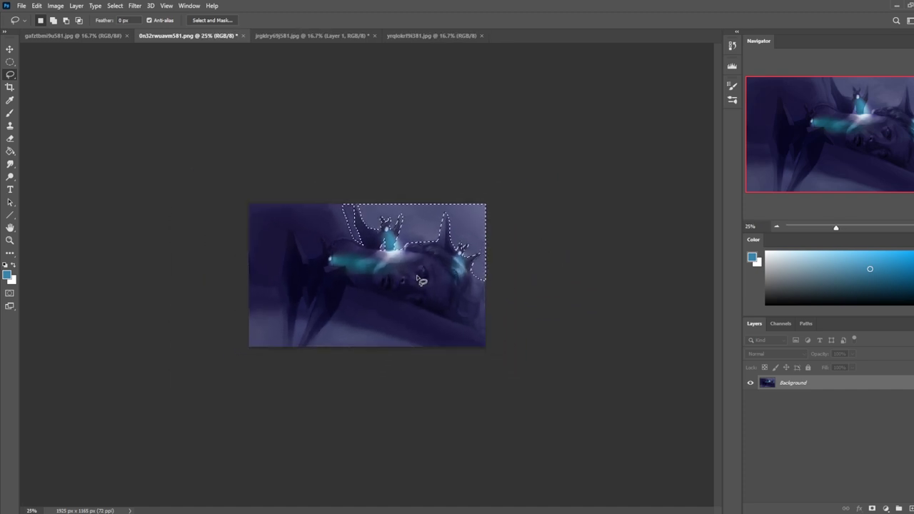
{"action": "key", "text": "m"}
{"action": "right_click", "coordinate": [428, 275]}
{"action": "left_click", "coordinate": [465, 291]}
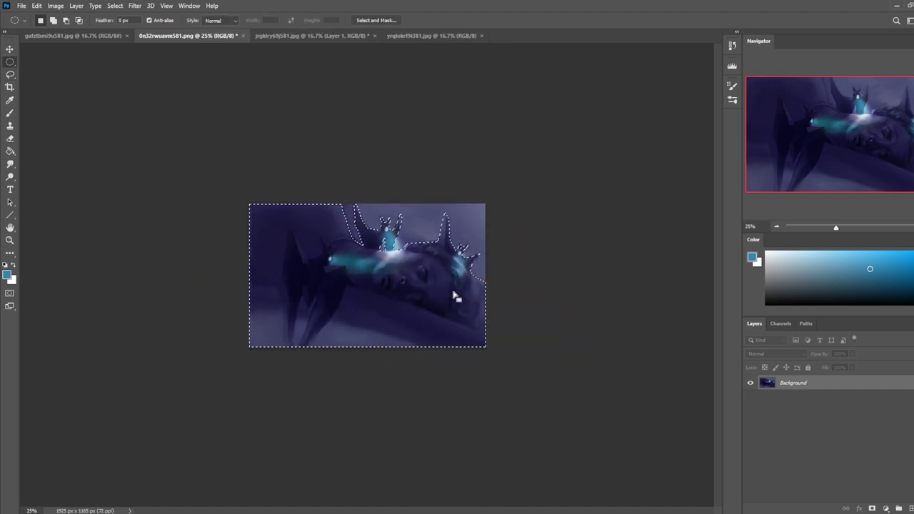
{"action": "key", "text": "ctrl+d"}
Burn the Midtones over the giant's face and head with a 1300 px Burn tool.
{"action": "key", "text": "b"}
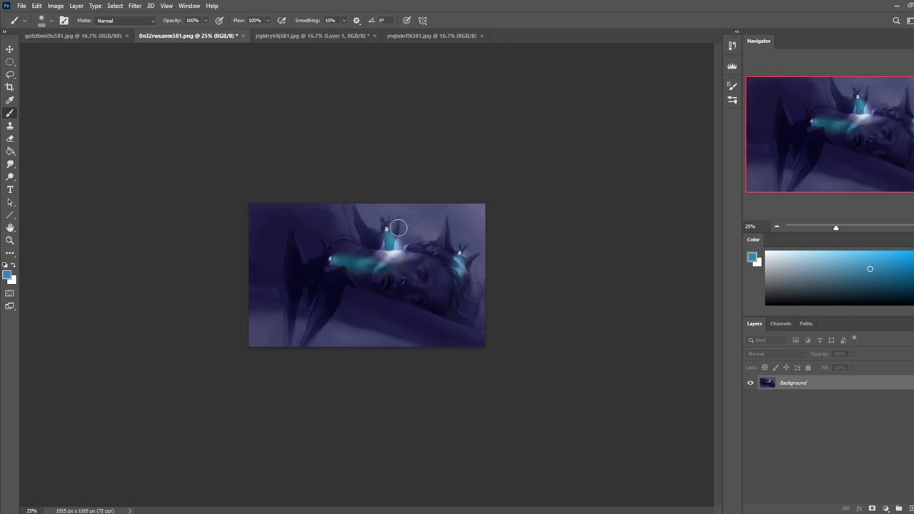
{"action": "left_click_drag", "start_coordinate": [10, 176], "coordinate": [36, 184]}
{"action": "left_click", "coordinate": [122, 20]}
{"action": "left_click", "coordinate": [116, 35]}
{"action": "mouse_move", "coordinate": [435, 269]}
{"action": "left_mouse_down"}
{"action": "mouse_move", "coordinate": [342, 266]}
{"action": "mouse_move", "coordinate": [300, 244]}
{"action": "mouse_move", "coordinate": [544, 301]}
{"action": "mouse_move", "coordinate": [338, 260]}
{"action": "mouse_move", "coordinate": [186, 155]}
{"action": "mouse_move", "coordinate": [527, 310]}
{"action": "left_mouse_up"}
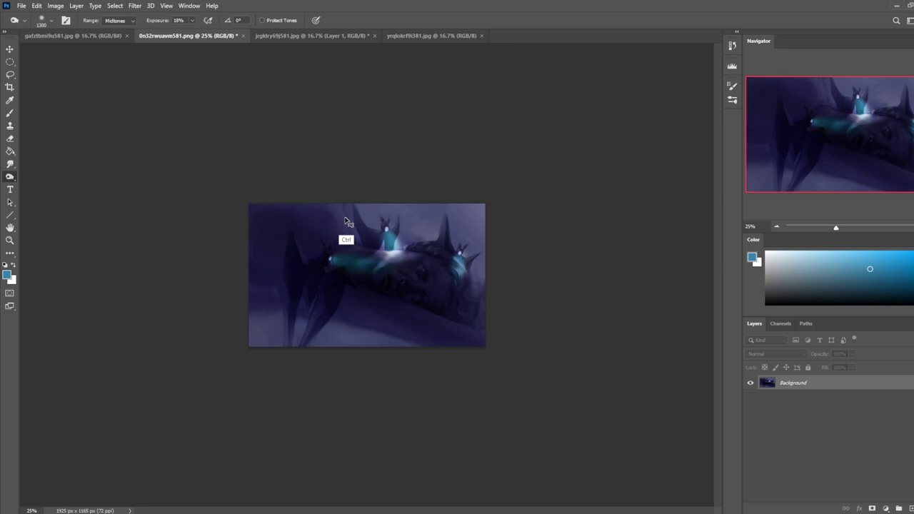
Burn the Highlights across the giant's head, the lower right area and the dark upper left background.
{"action": "left_click", "coordinate": [118, 20]}
{"action": "left_click", "coordinate": [114, 43]}
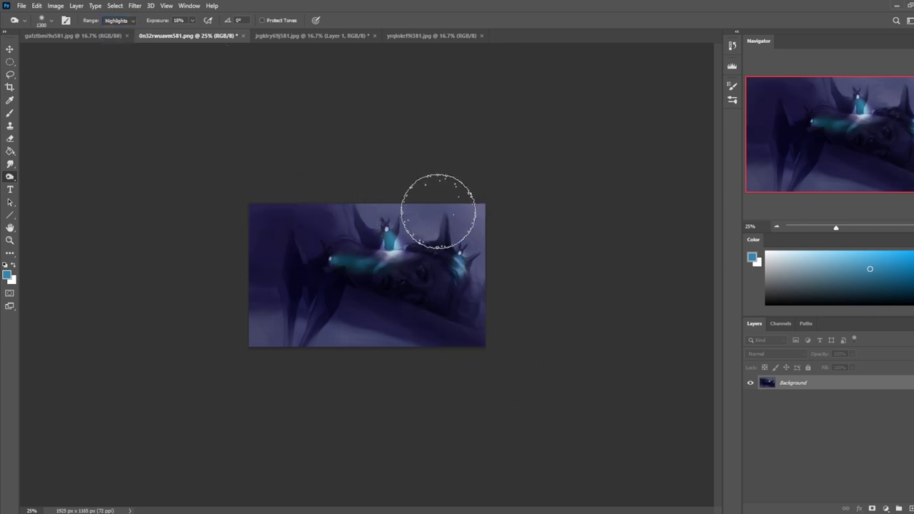
{"action": "left_click_drag", "start_coordinate": [441, 190], "coordinate": [515, 357]}
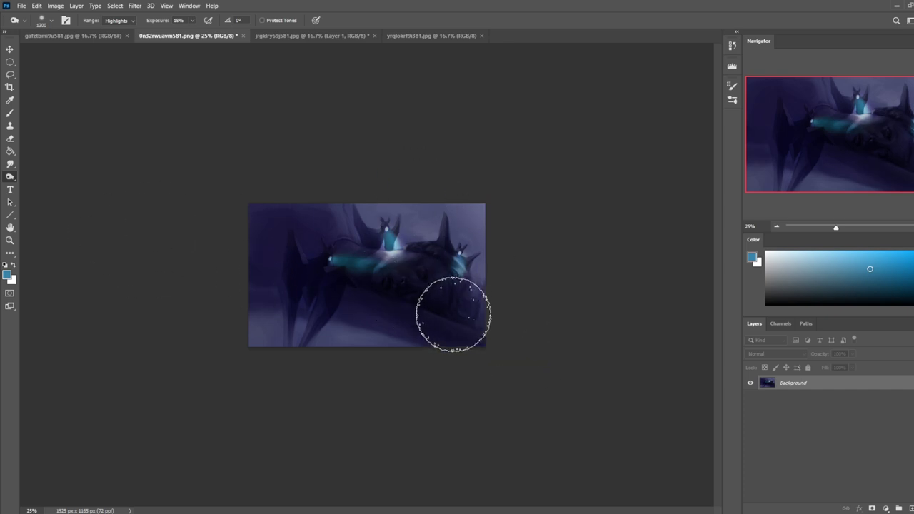
{"action": "mouse_move", "coordinate": [353, 172]}
{"action": "left_mouse_down"}
{"action": "mouse_move", "coordinate": [288, 262]}
{"action": "mouse_move", "coordinate": [168, 227]}
{"action": "left_mouse_up"}
Burn the Shadows over the giant and dark background at 6% exposure, undoing the stronger first pass.
{"action": "left_click", "coordinate": [118, 20]}
{"action": "left_click", "coordinate": [114, 30]}
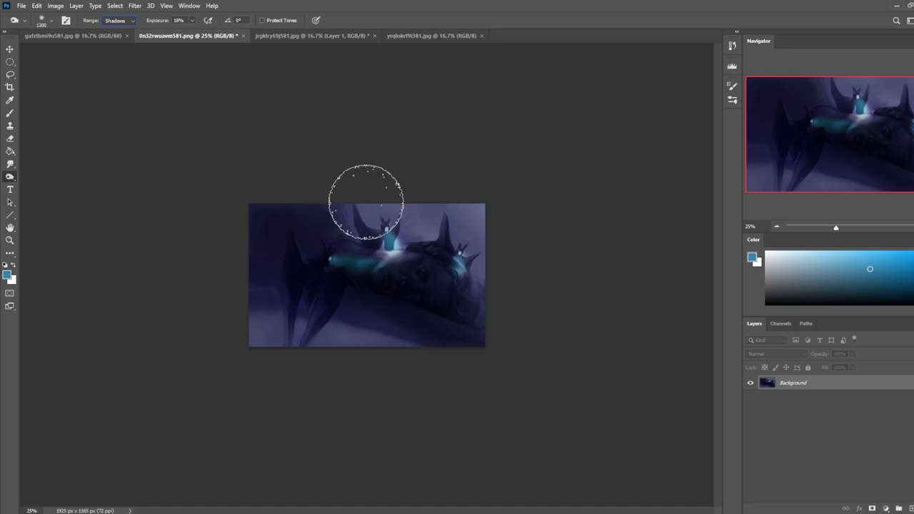
{"action": "mouse_move", "coordinate": [365, 202]}
{"action": "left_mouse_down"}
{"action": "mouse_move", "coordinate": [338, 205]}
{"action": "mouse_move", "coordinate": [296, 235]}
{"action": "left_mouse_up"}
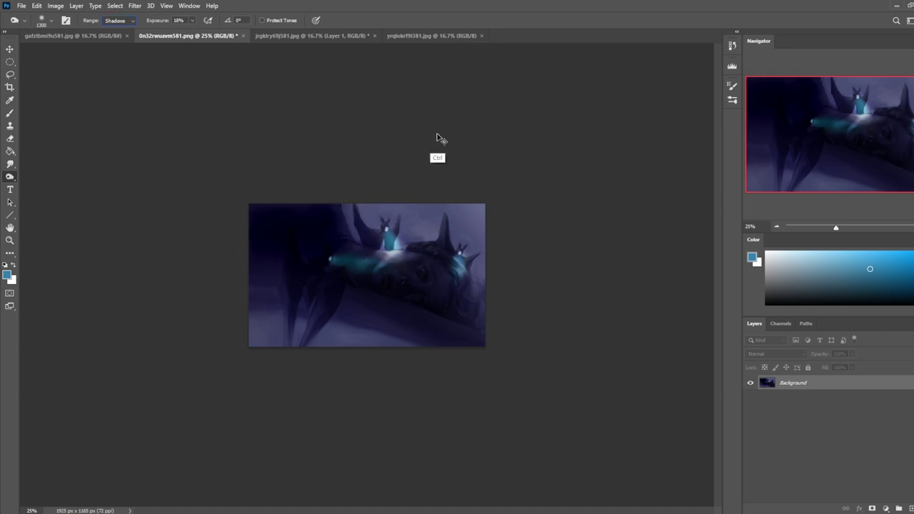
{"action": "key", "text": "ctrl+z"}
{"action": "left_click", "coordinate": [191, 20]}
{"action": "left_click_drag", "start_coordinate": [191, 31], "coordinate": [187, 32]}
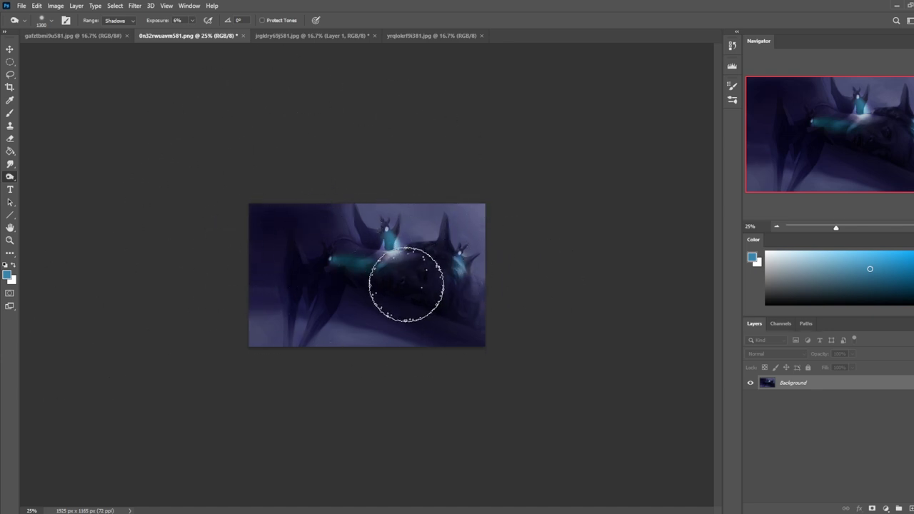
Invert the selection back to the sky and hide its outline.
{"action": "key", "text": "m"}
{"action": "right_click", "coordinate": [404, 279]}
{"action": "left_click", "coordinate": [435, 294]}
{"action": "key", "text": "ctrl+h"}
{"action": "key", "text": "o"}
{"action": "key", "text": "ctrl+d"}
Paint a light lavender glow over the sky behind the silhouettes with a 1500 px brush at 36% opacity.
{"action": "key", "text": "b"}
{"action": "left_click", "coordinate": [479, 211], "text": "alt"}
{"action": "left_click", "coordinate": [792, 262]}
{"action": "mouse_move", "coordinate": [462, 257]}
{"action": "left_mouse_down"}
{"action": "mouse_move", "coordinate": [359, 239]}
{"action": "mouse_move", "coordinate": [425, 262]}
{"action": "left_mouse_up"}
{"action": "key", "text": "3"}
{"action": "key", "text": "6"}
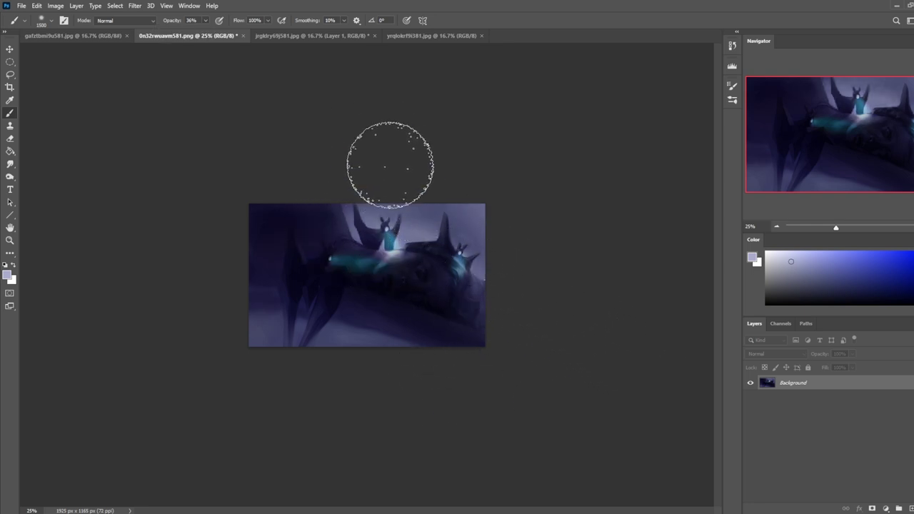
{"action": "left_click_drag", "start_coordinate": [356, 245], "coordinate": [322, 255]}
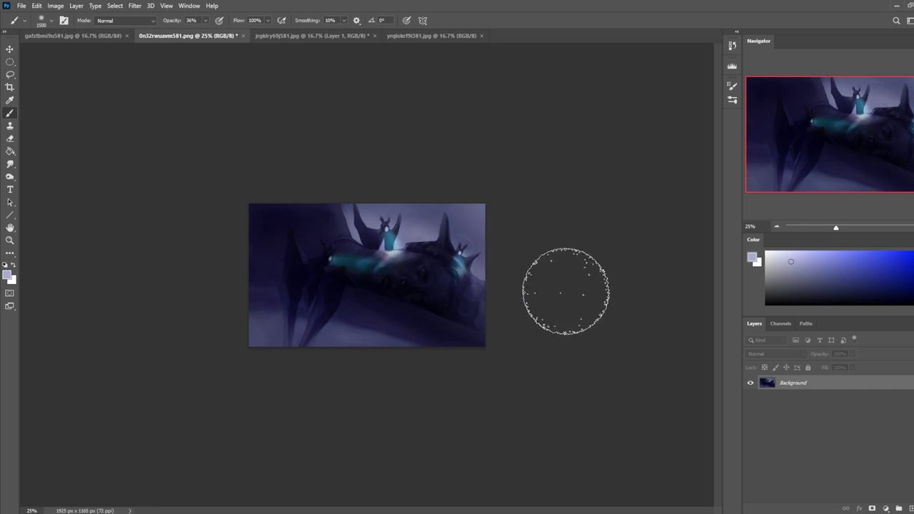
Deselect the sky and brush light lavender mist over the lower left ground and bottom edge.
{"action": "right_click", "coordinate": [412, 258]}
{"action": "left_click", "coordinate": [432, 263]}
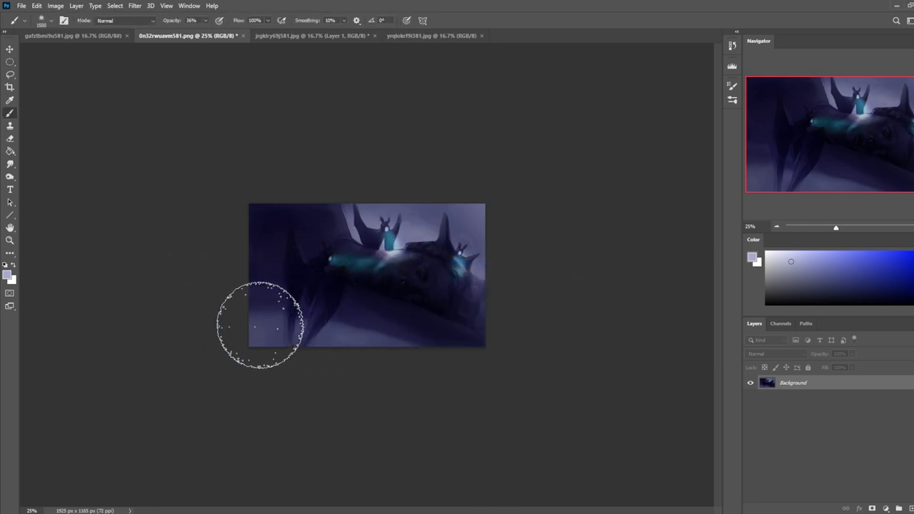
{"action": "left_click_drag", "start_coordinate": [260, 325], "coordinate": [85, 316]}
{"action": "left_click_drag", "start_coordinate": [338, 342], "coordinate": [635, 420]}
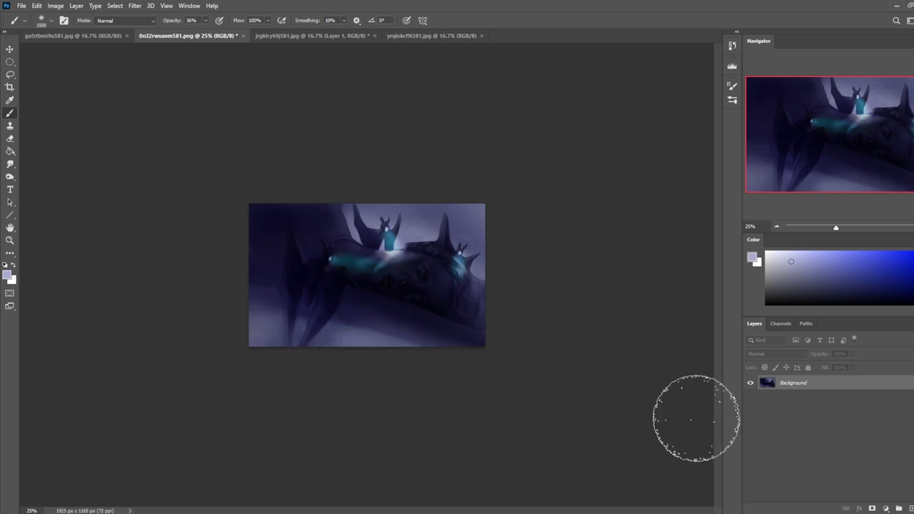
Sample the pale glow beneath the central figure and paint a highlight along the giant's jaw with a 100 px brush at 59% opacity.
{"action": "key", "text": "alt"}
{"action": "left_click", "coordinate": [397, 248], "text": "alt"}
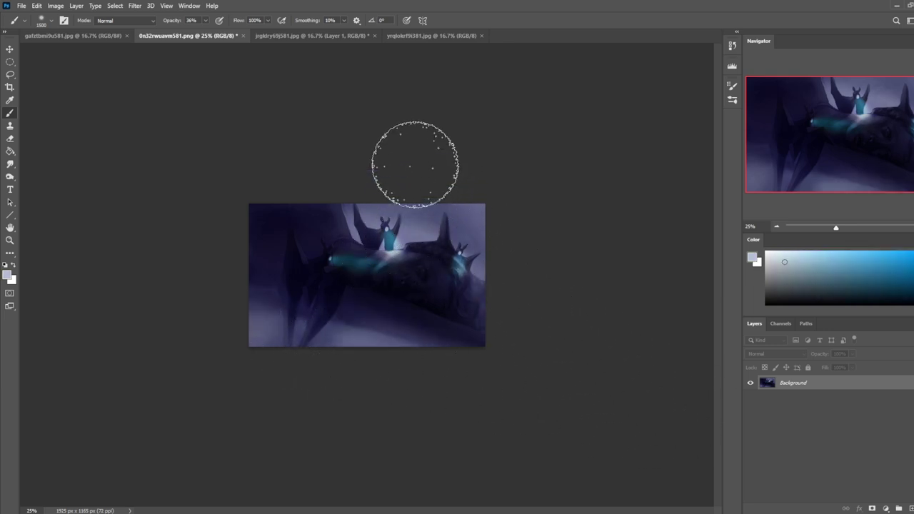
{"action": "key", "text": "bracketleft"}
{"action": "key", "text": "bracketleft"}
{"action": "key", "text": "bracketleft"}
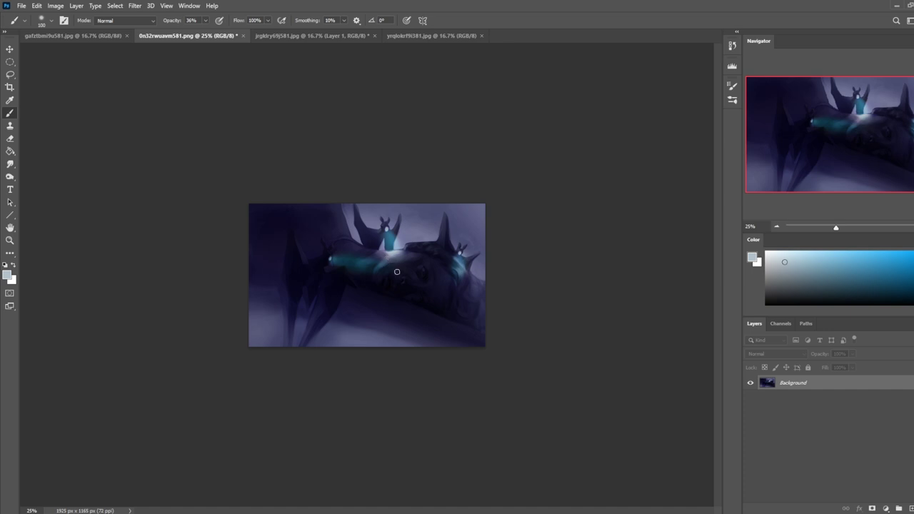
{"action": "left_click", "coordinate": [205, 22]}
{"action": "left_click_drag", "start_coordinate": [382, 263], "coordinate": [405, 253]}
Pick a bright cyan and tint the glow along the giant's neck and jaw with the brush in Color mode.
{"action": "left_click", "coordinate": [391, 233], "text": "alt"}
{"action": "left_click_drag", "start_coordinate": [868, 259], "coordinate": [862, 251]}
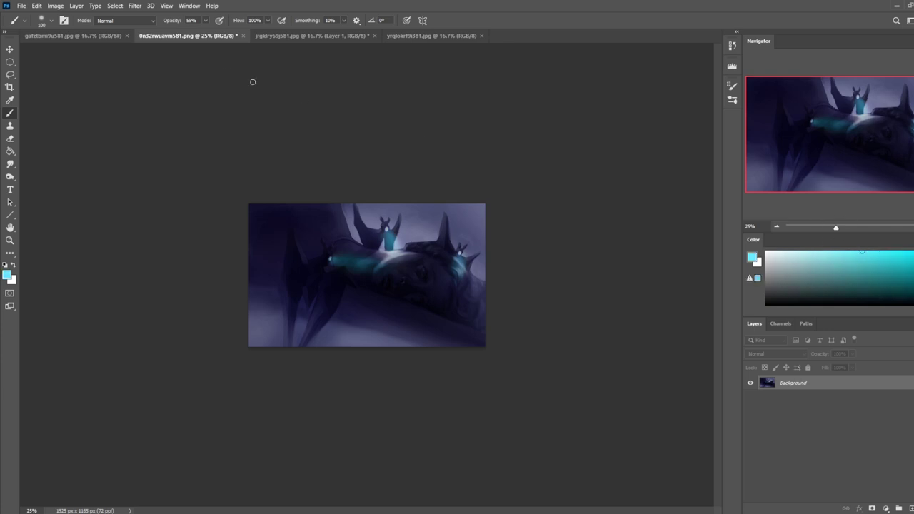
{"action": "left_click", "coordinate": [130, 23]}
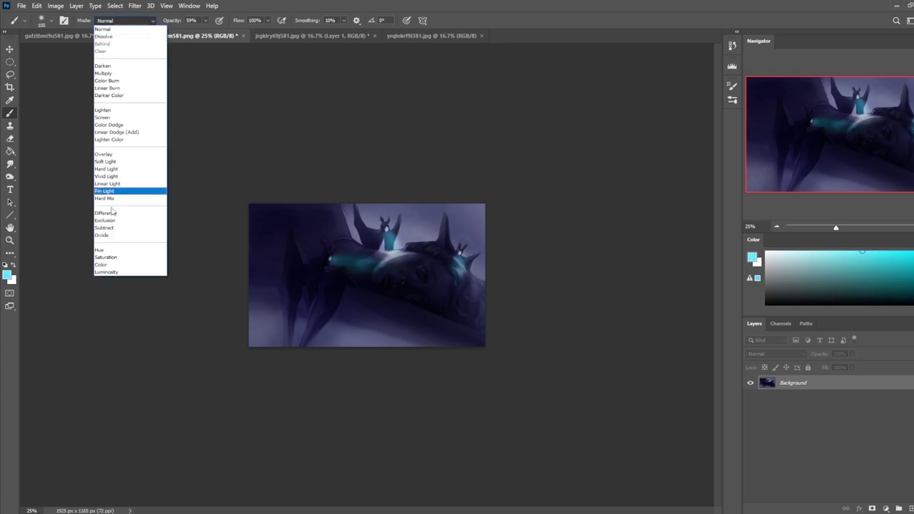
{"action": "left_click", "coordinate": [118, 264]}
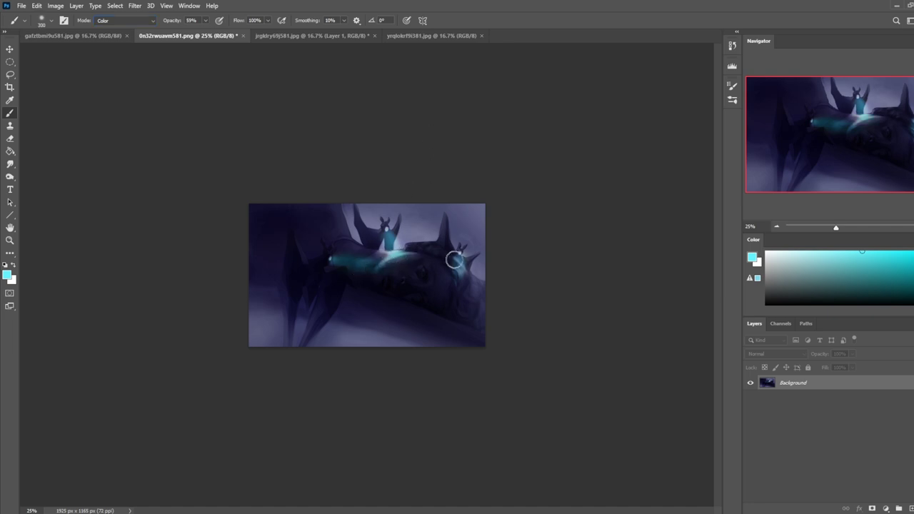
Tint the ground cyan near the painting's lower right edge with an enlarged Color mode brush.
{"action": "key", "text": "]"}
{"action": "key", "text": "]"}
{"action": "key", "text": "]"}
{"action": "key", "text": "]"}
{"action": "left_click_drag", "start_coordinate": [463, 347], "coordinate": [453, 352]}
{"action": "key", "text": "["}
{"action": "key", "text": "["}
{"action": "key", "text": "["}
Add a layer in Soft Light mode and brush a cyan glow over the giant's cheek and eye.
{"action": "left_click", "coordinate": [900, 508]}
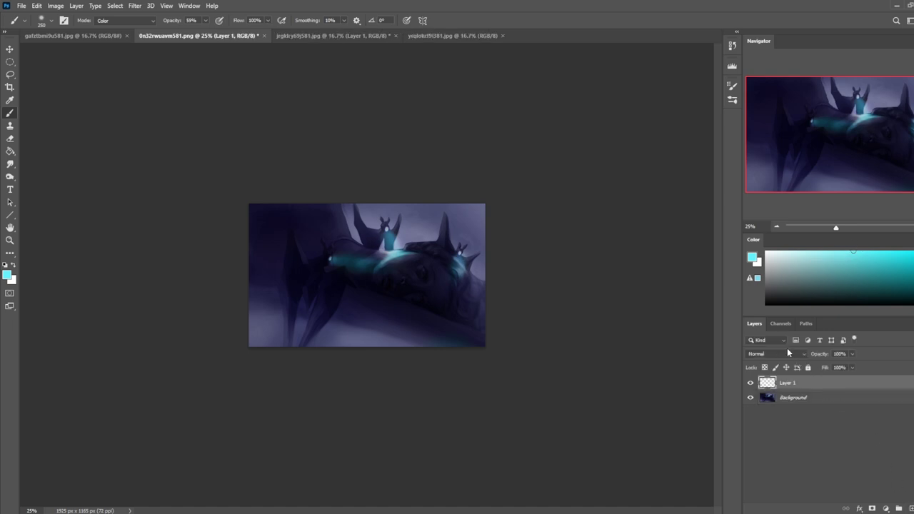
{"action": "left_click", "coordinate": [785, 353]}
{"action": "left_click", "coordinate": [770, 345]}
{"action": "left_click", "coordinate": [760, 355]}
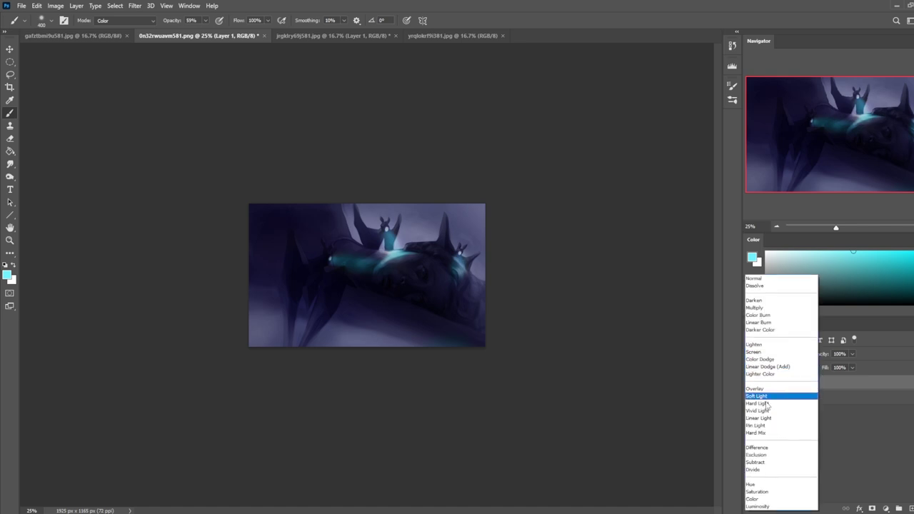
{"action": "left_click", "coordinate": [785, 394]}
{"action": "mouse_move", "coordinate": [353, 278]}
{"action": "left_mouse_down"}
{"action": "mouse_move", "coordinate": [360, 263]}
{"action": "mouse_move", "coordinate": [413, 271]}
{"action": "left_mouse_up"}
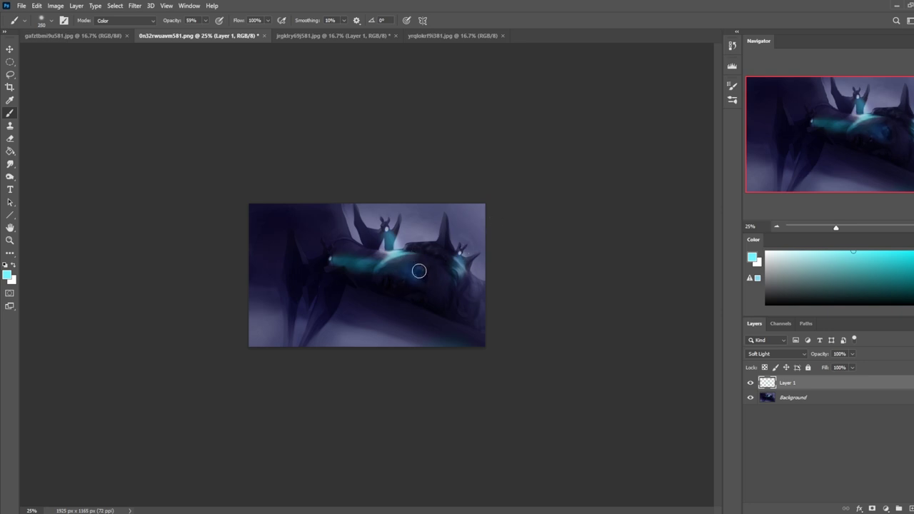
Set the brush mode to Normal and try merging the Soft Light layer into the background.
{"action": "left_click", "coordinate": [125, 20]}
{"action": "left_click", "coordinate": [114, 23]}
{"action": "right_click", "coordinate": [816, 381]}
{"action": "left_click", "coordinate": [793, 392]}
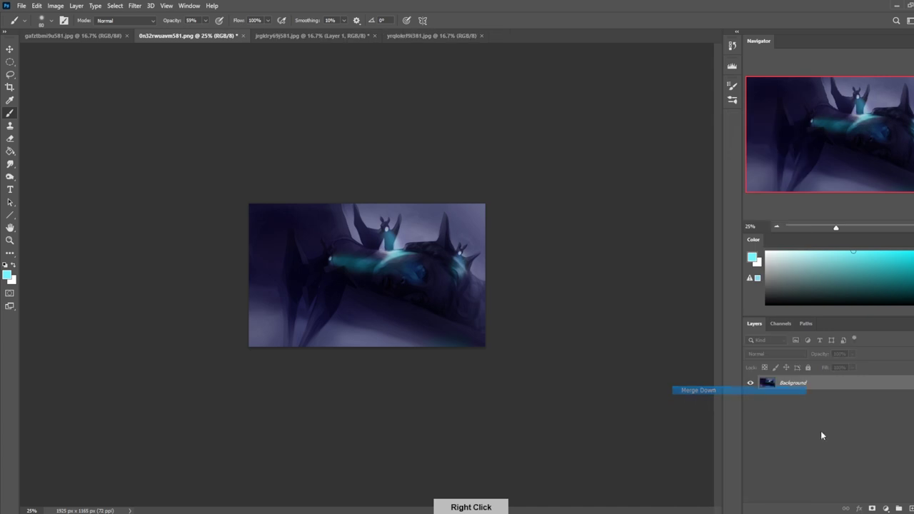
{"action": "key", "text": "ctrl+z"}
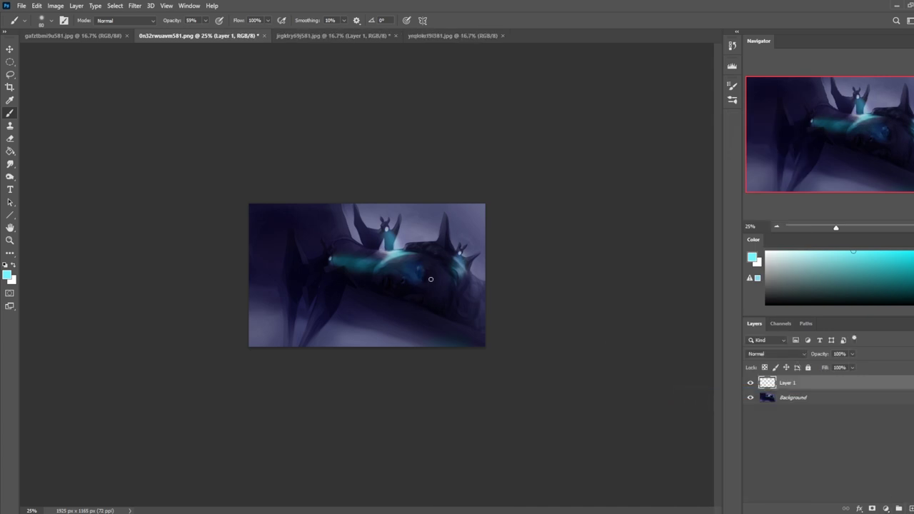
Refine the giant's facial features with a small cyan brush at 24% opacity, and merge the layer into the background.
{"action": "key", "text": "ctrl+z"}
{"action": "key", "text": "2"}
{"action": "key", "text": "4"}
{"action": "key", "text": "bracketright"}
{"action": "key", "text": "ctrl+z"}
{"action": "key", "text": "ctrl+z"}
{"action": "right_click", "coordinate": [809, 383]}
{"action": "left_click", "coordinate": [776, 389]}
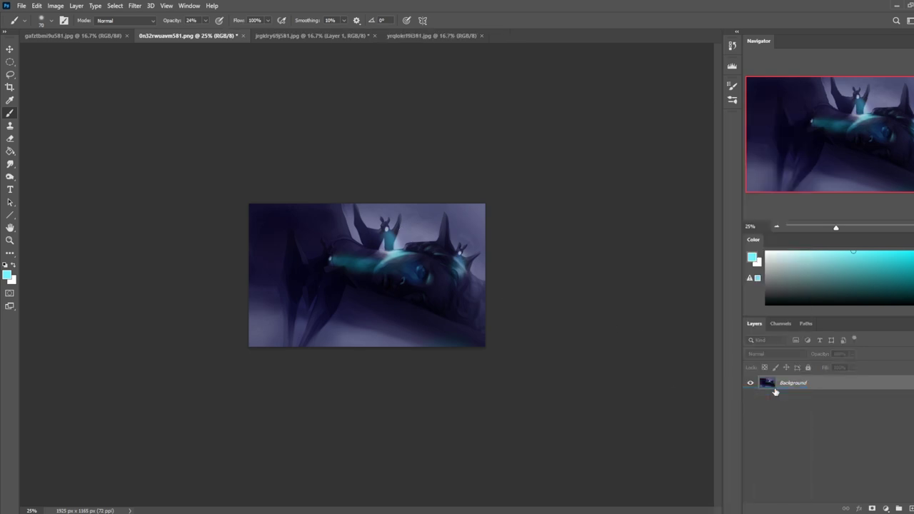
Dodge the highlights of the central figure's orb and the glow below it with a 300 px brush at 24% exposure.
{"action": "right_click", "coordinate": [16, 180]}
{"action": "left_click", "coordinate": [37, 177]}
{"action": "left_click_drag", "start_coordinate": [384, 227], "coordinate": [399, 253]}
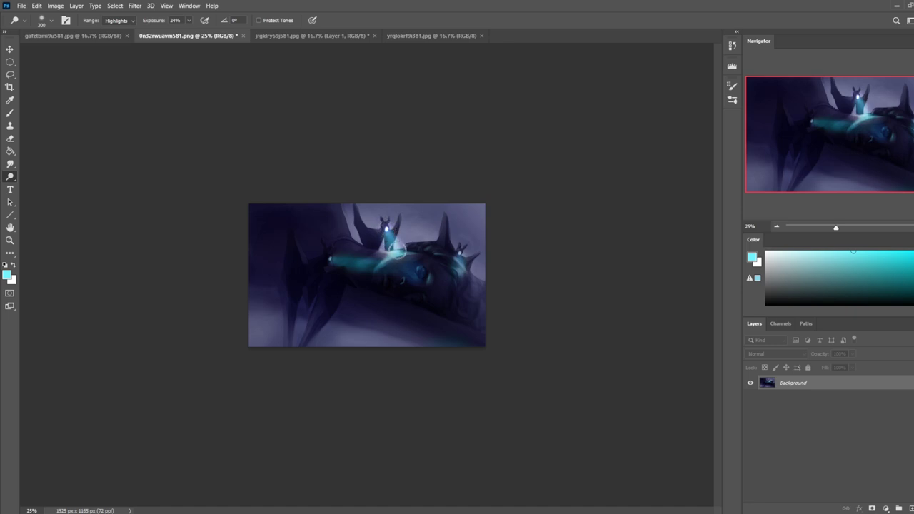
{"action": "left_click_drag", "start_coordinate": [384, 232], "coordinate": [392, 243]}
Sample a light blue and brush a soft glow down the giant's right edge with a 600 px brush at 24% opacity.
{"action": "key", "text": "b"}
{"action": "left_click", "coordinate": [461, 289], "text": "alt"}
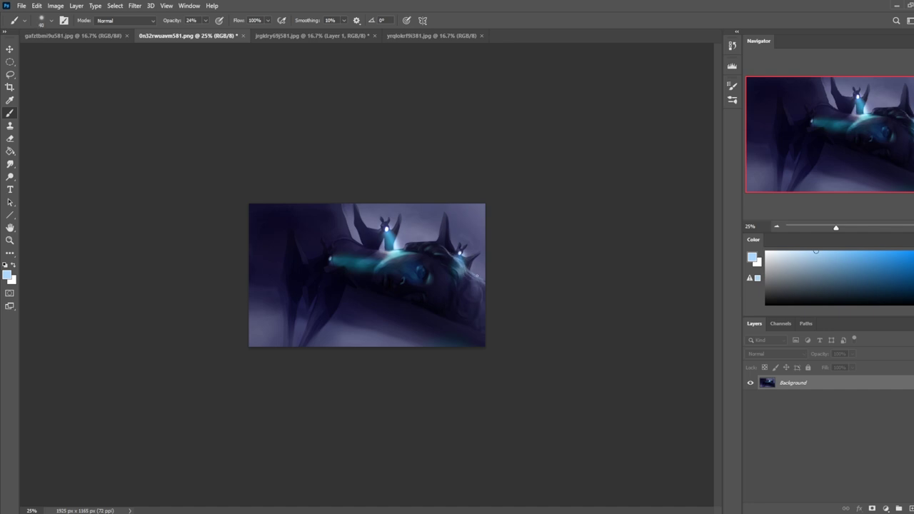
{"action": "key", "text": "bracketright"}
{"action": "key", "text": "bracketright"}
{"action": "key", "text": "bracketright"}
{"action": "key", "text": "bracketright"}
{"action": "key", "text": "bracketright"}
{"action": "key", "text": "bracketright"}
{"action": "key", "text": "bracketright"}
{"action": "key", "text": "bracketright"}
{"action": "left_click_drag", "start_coordinate": [478, 279], "coordinate": [505, 329]}
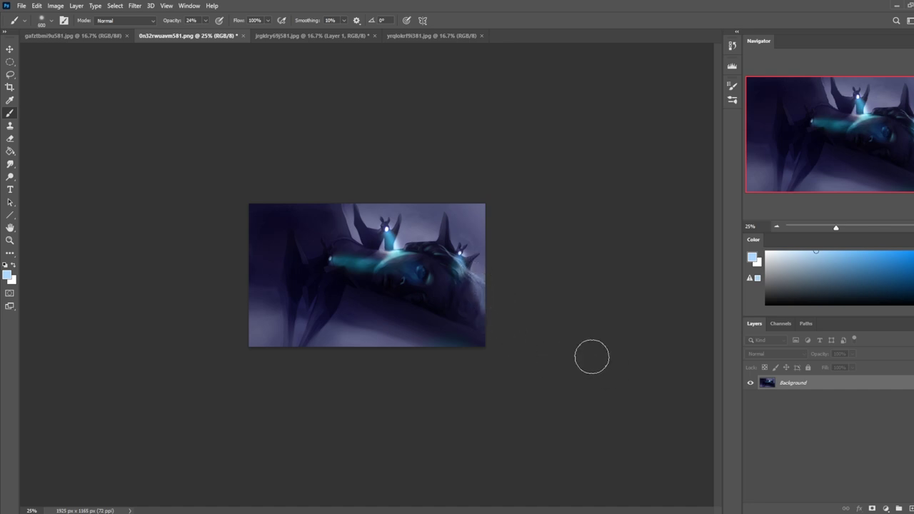
Select the winged foreground figure on the left by outlining its silhouette with the Lasso tool.
{"action": "key", "text": "bracketleft"}
{"action": "key", "text": "bracketleft"}
{"action": "key", "text": "bracketleft"}
{"action": "key", "text": "bracketleft"}
{"action": "key", "text": "bracketleft"}
{"action": "key", "text": "bracketleft"}
{"action": "key", "text": "bracketleft"}
{"action": "key", "text": "ctrl+a"}
{"action": "key", "text": "l"}
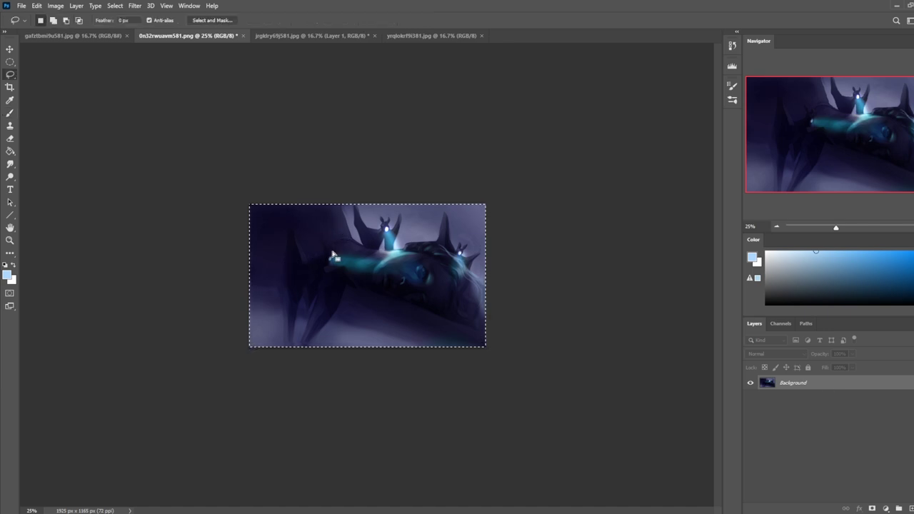
{"action": "left_click", "coordinate": [291, 347]}
{"action": "mouse_move", "coordinate": [315, 261]}
{"action": "left_mouse_down"}
{"action": "mouse_move", "coordinate": [290, 228]}
{"action": "mouse_move", "coordinate": [279, 275]}
{"action": "mouse_move", "coordinate": [286, 355]}
{"action": "mouse_move", "coordinate": [298, 293]}
{"action": "mouse_move", "coordinate": [306, 314]}
{"action": "mouse_move", "coordinate": [316, 295]}
{"action": "mouse_move", "coordinate": [294, 351]}
{"action": "mouse_move", "coordinate": [307, 353]}
{"action": "mouse_move", "coordinate": [349, 285]}
{"action": "mouse_move", "coordinate": [359, 288]}
{"action": "mouse_move", "coordinate": [332, 267]}
{"action": "mouse_move", "coordinate": [333, 245]}
{"action": "mouse_move", "coordinate": [320, 235]}
{"action": "mouse_move", "coordinate": [330, 265]}
{"action": "left_mouse_up"}
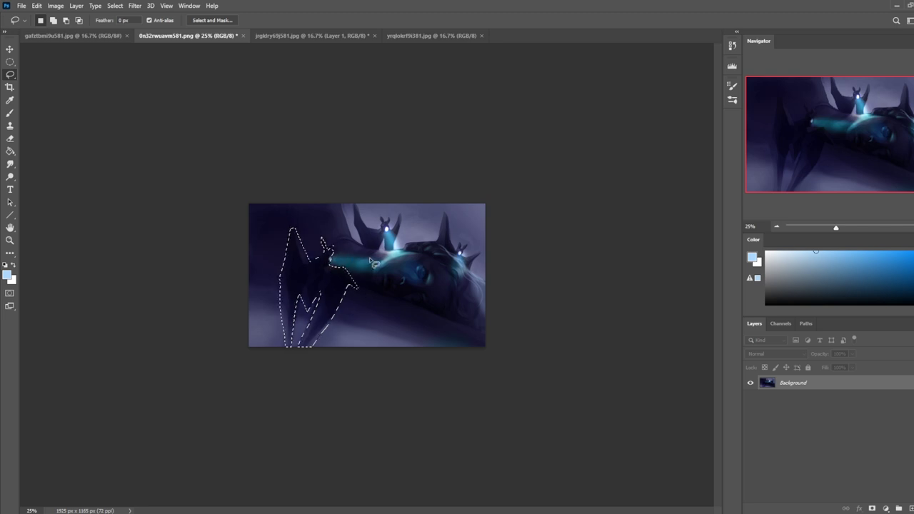
Invert the selection to cover everything around the winged foreground figure and hide the selection outline.
{"action": "key", "text": "m"}
{"action": "right_click", "coordinate": [368, 279]}
{"action": "left_click", "coordinate": [411, 300]}
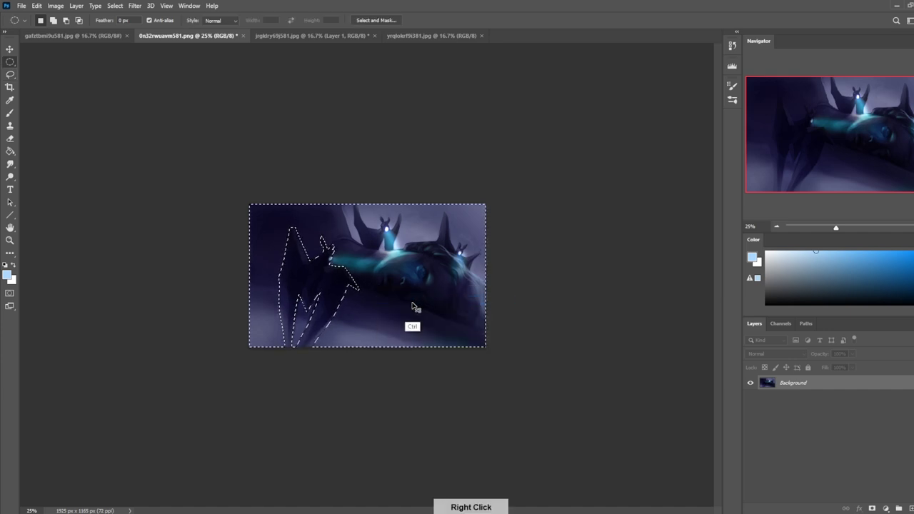
{"action": "key", "text": "ctrl+d"}
Sample the sky's lavender, brush large soft mist around the winged foreground figure at 24% opacity, and deselect.
{"action": "key", "text": "b"}
{"action": "left_click", "coordinate": [410, 231], "text": "alt"}
{"action": "key", "text": "]"}
{"action": "key", "text": "]"}
{"action": "key", "text": "]"}
{"action": "key", "text": "]"}
{"action": "key", "text": "]"}
{"action": "key", "text": "]"}
{"action": "key", "text": "]"}
{"action": "key", "text": "]"}
{"action": "key", "text": "]"}
{"action": "key", "text": "]"}
{"action": "key", "text": "]"}
{"action": "key", "text": "]"}
{"action": "key", "text": "]"}
{"action": "key", "text": "]"}
{"action": "key", "text": "]"}
{"action": "key", "text": "]"}
{"action": "key", "text": "]"}
{"action": "key", "text": "]"}
{"action": "key", "text": "["}
{"action": "key", "text": "["}
{"action": "key", "text": "["}
{"action": "key", "text": "["}
{"action": "key", "text": "["}
{"action": "key", "text": "["}
{"action": "key", "text": "["}
{"action": "key", "text": "["}
{"action": "key", "text": "]"}
{"action": "key", "text": "]"}
{"action": "key", "text": "]"}
{"action": "key", "text": "]"}
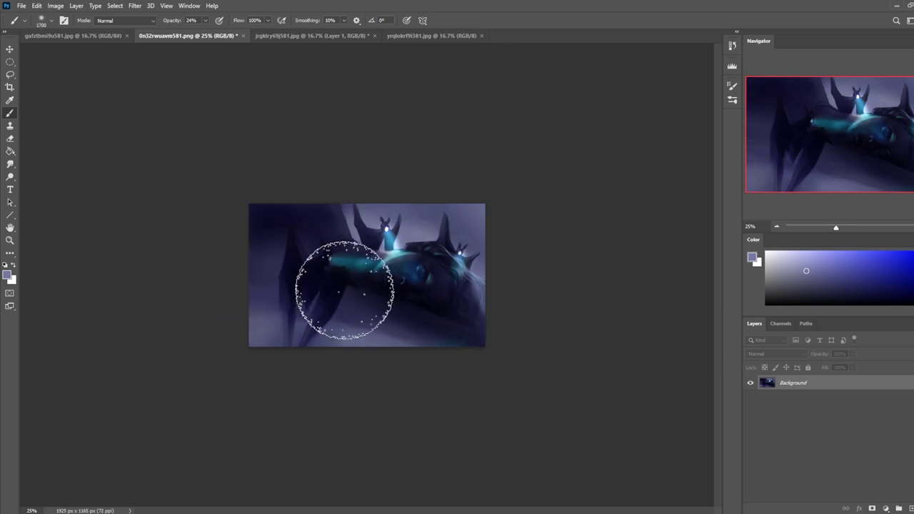
{"action": "key", "text": "bracketright"}
{"action": "key", "text": "bracketright"}
{"action": "key", "text": "bracketright"}
{"action": "key", "text": "ctrl+z"}
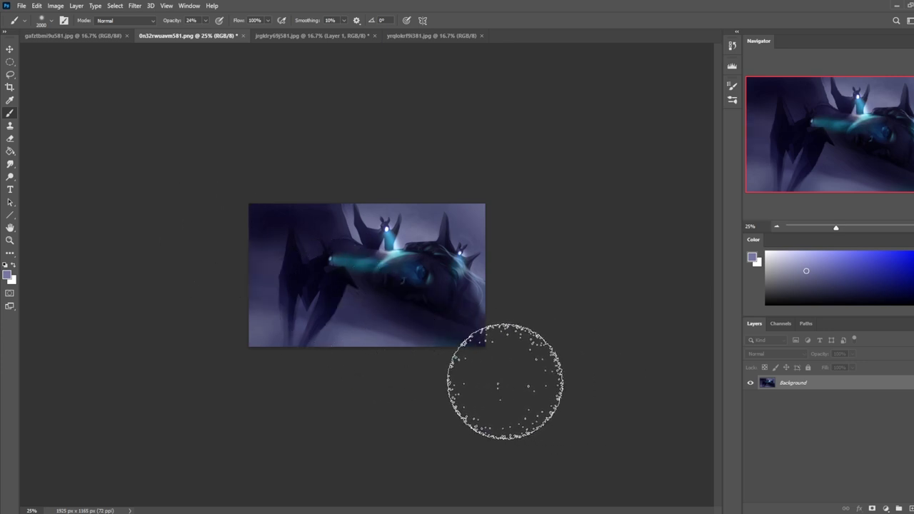
{"action": "key", "text": "m"}
{"action": "right_click", "coordinate": [410, 301]}
{"action": "left_click", "coordinate": [451, 309]}
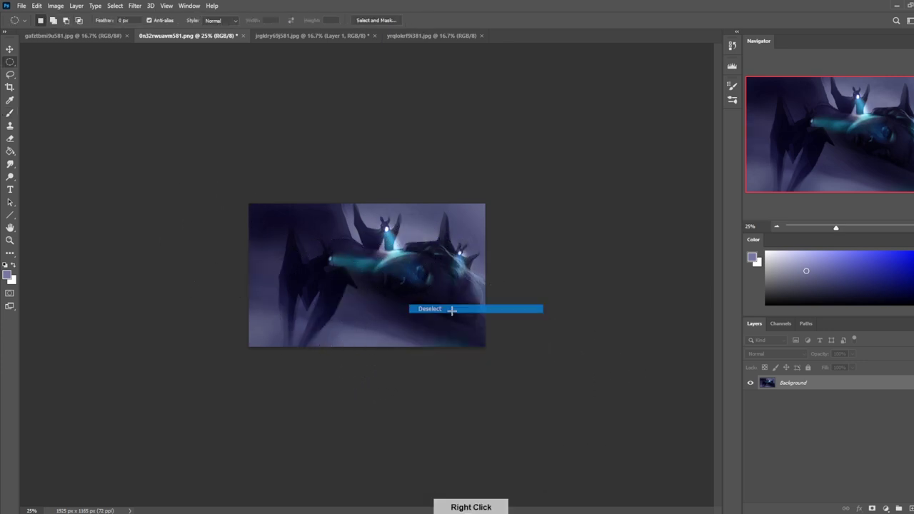
Add a new layer and brush sampled muted lavender mist over the lower ground with a 2000 px brush at 24% opacity.
{"action": "key", "text": "ctrl+shift+alt+n"}
{"action": "key", "text": "d"}
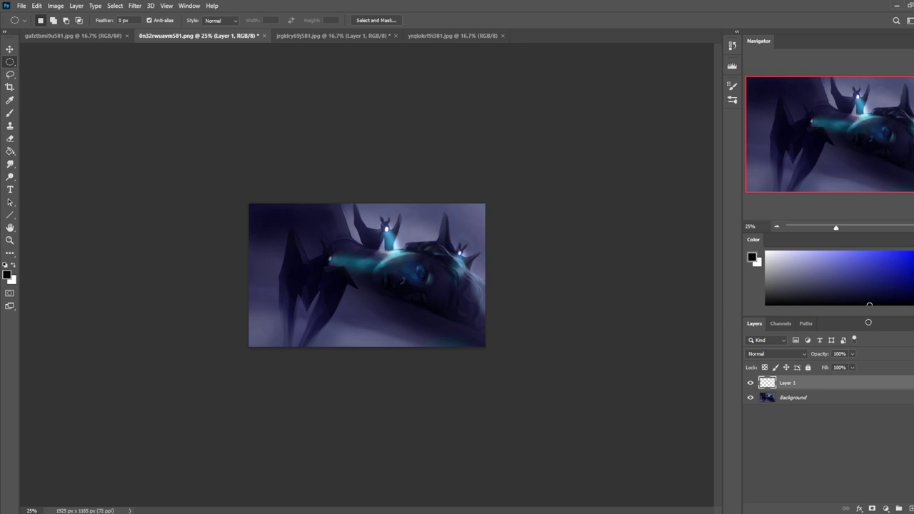
{"action": "key", "text": "b"}
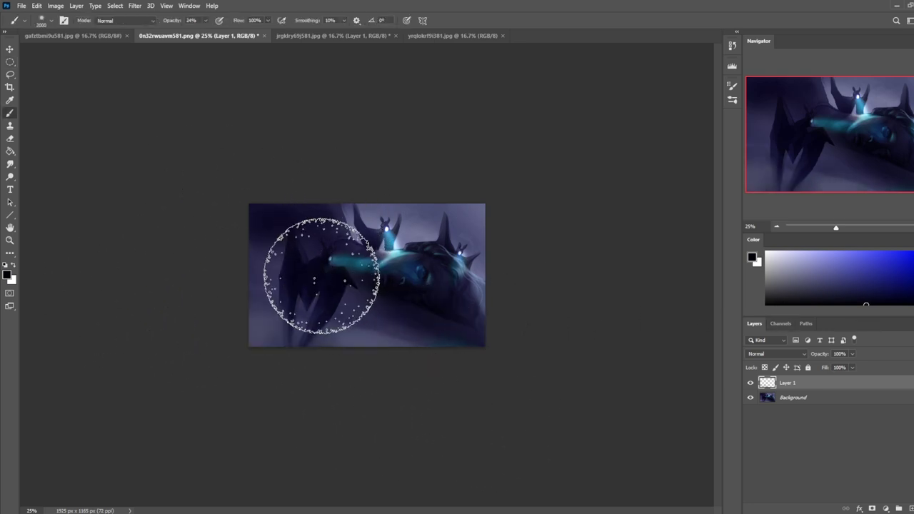
{"action": "key", "text": "alt"}
{"action": "left_click", "coordinate": [427, 220], "text": "alt"}
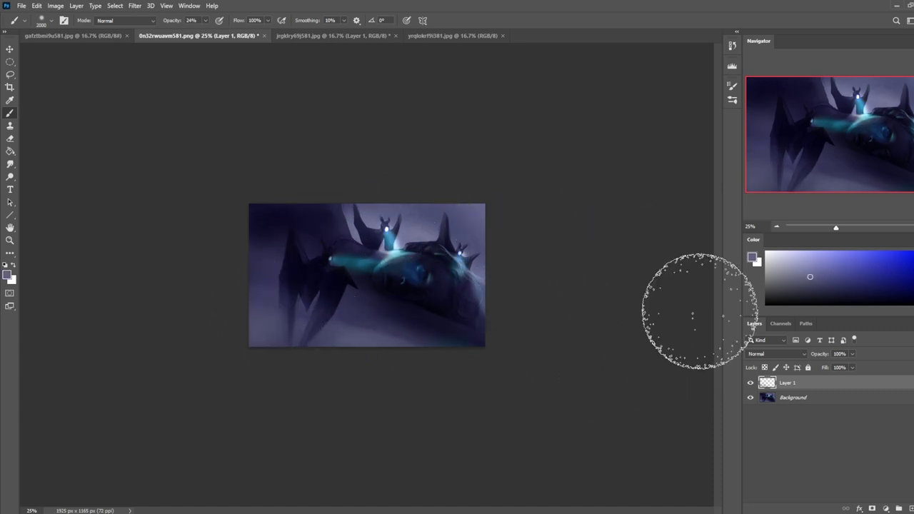
{"action": "key", "text": "alt"}
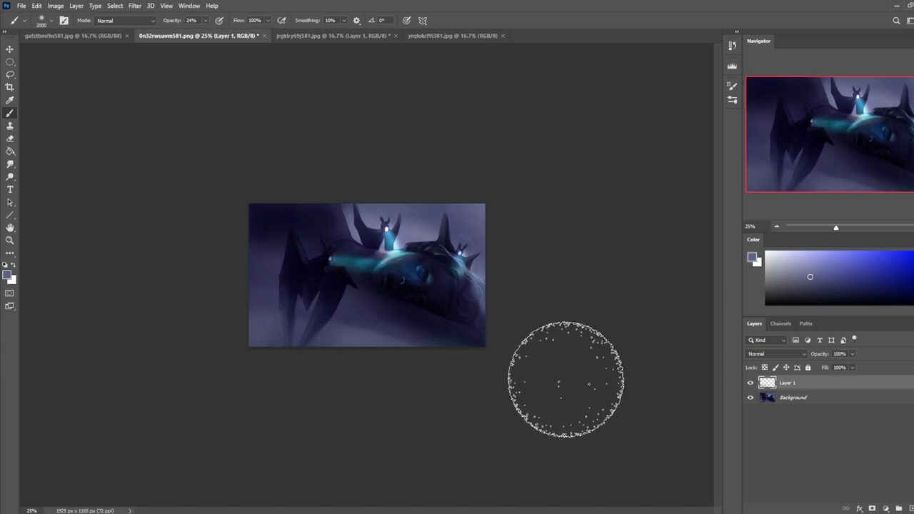
Brush faint lavender detail over the giant's right side and the ground below, reducing the brush to 90 px and 12% opacity.
{"action": "key", "text": "bracketleft"}
{"action": "key", "text": "bracketleft"}
{"action": "key", "text": "bracketleft"}
{"action": "key", "text": "bracketleft"}
{"action": "key", "text": "bracketleft"}
{"action": "key", "text": "bracketleft"}
{"action": "key", "text": "bracketleft"}
{"action": "key", "text": "bracketleft"}
{"action": "key", "text": "bracketleft"}
{"action": "key", "text": "bracketleft"}
{"action": "key", "text": "bracketleft"}
{"action": "key", "text": "bracketleft"}
{"action": "key", "text": "bracketleft"}
{"action": "key", "text": "bracketleft"}
{"action": "key", "text": "bracketleft"}
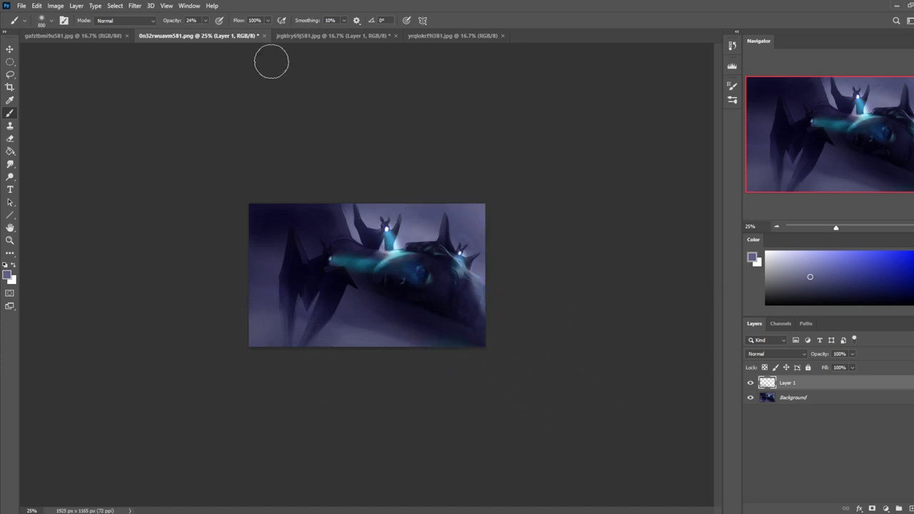
{"action": "left_click", "coordinate": [206, 20]}
{"action": "left_click", "coordinate": [200, 31]}
{"action": "key", "text": "bracketleft"}
{"action": "key", "text": "bracketleft"}
{"action": "key", "text": "bracketleft"}
{"action": "key", "text": "bracketleft"}
{"action": "key", "text": "bracketleft"}
{"action": "key", "text": "bracketleft"}
{"action": "key", "text": "bracketleft"}
{"action": "key", "text": "bracketleft"}
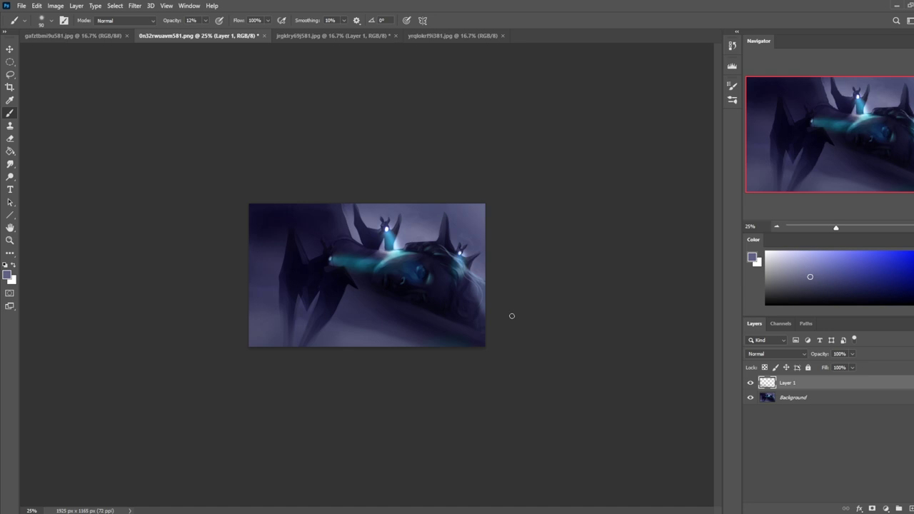
Switch to an enlarged Dodge tool and merge the mist layer into the background.
{"action": "left_click", "coordinate": [10, 176]}
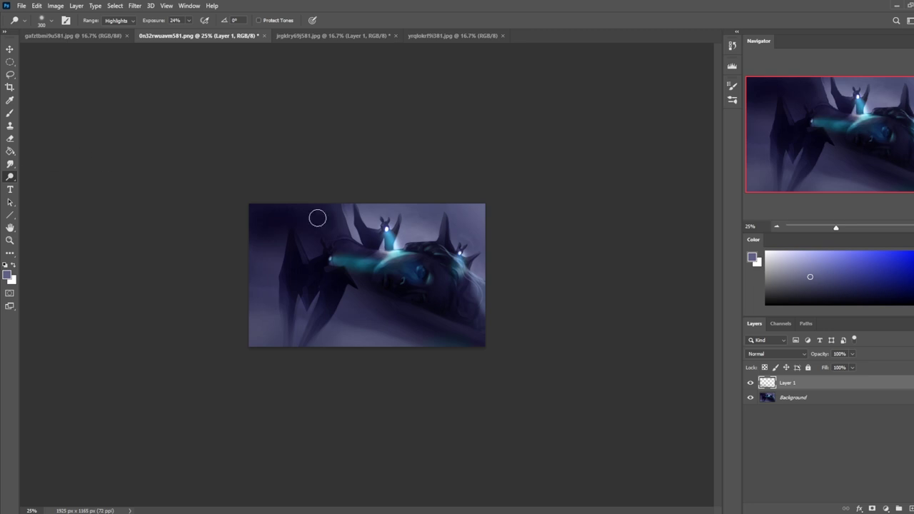
{"action": "key", "text": "bracketright"}
{"action": "key", "text": "bracketright"}
{"action": "key", "text": "bracketright"}
{"action": "key", "text": "bracketright"}
{"action": "key", "text": "bracketright"}
{"action": "right_click", "coordinate": [799, 385]}
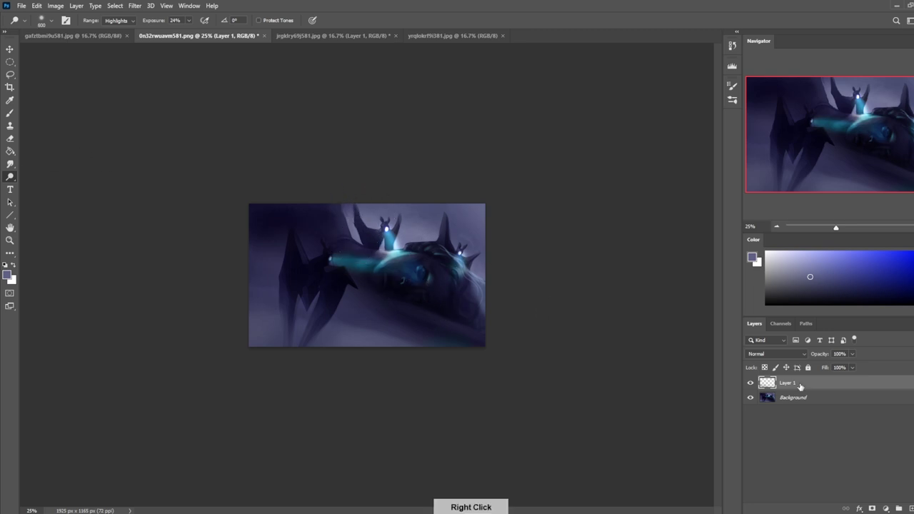
{"action": "left_click", "coordinate": [822, 405]}
Dodge the sky's highlights behind the central figure and the giant's head with a 700 px brush at 13% exposure.
{"action": "key", "text": "bracketleft"}
{"action": "left_click_drag", "start_coordinate": [357, 239], "coordinate": [345, 214]}
{"action": "key", "text": "ctrl+z"}
{"action": "left_click", "coordinate": [189, 20]}
{"action": "left_click_drag", "start_coordinate": [188, 32], "coordinate": [183, 32]}
{"action": "left_click_drag", "start_coordinate": [356, 231], "coordinate": [351, 220]}
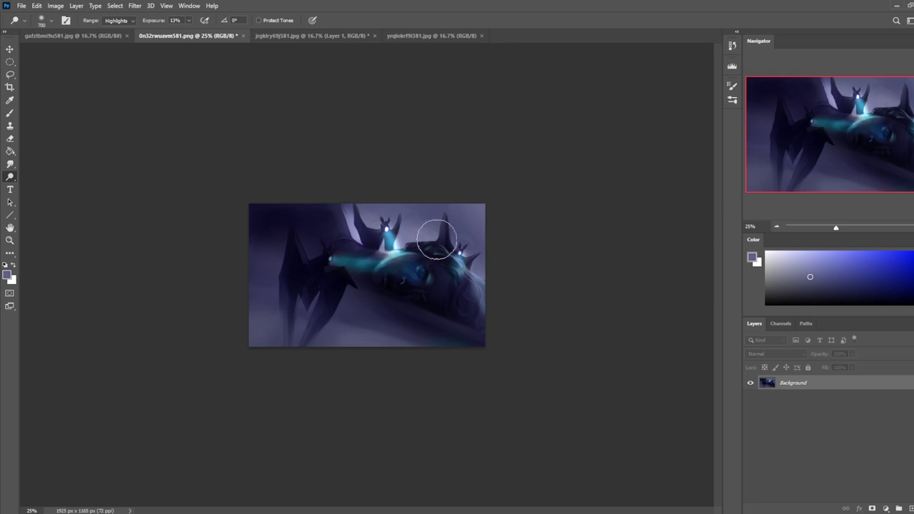
{"action": "mouse_move", "coordinate": [429, 237]}
{"action": "left_mouse_down"}
{"action": "mouse_move", "coordinate": [349, 194]}
{"action": "mouse_move", "coordinate": [367, 219]}
{"action": "left_mouse_up"}
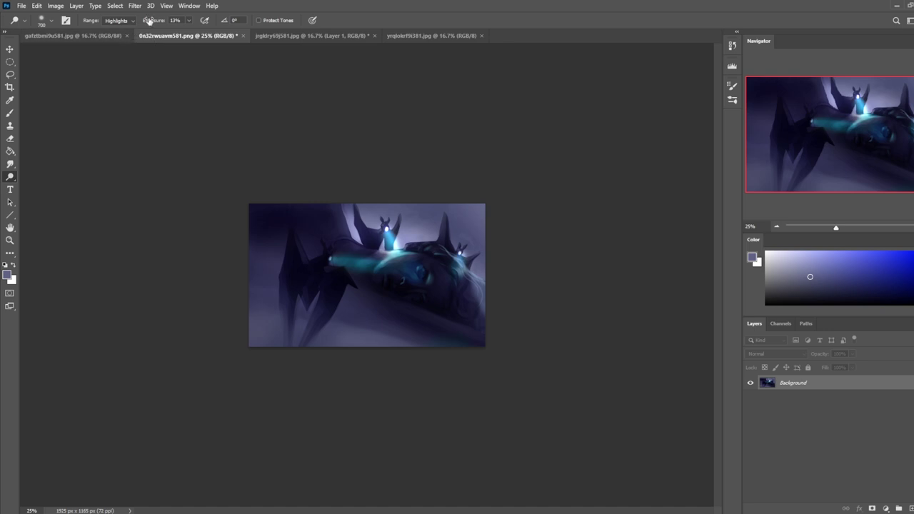
Try dodging the central figure's left wing with a 90 px brush at 80% exposure, and undo the stroke.
{"action": "left_click", "coordinate": [189, 20]}
{"action": "left_click_drag", "start_coordinate": [186, 33], "coordinate": [221, 33]}
{"action": "left_click", "coordinate": [449, 134]}
{"action": "key", "text": "["}
{"action": "key", "text": "["}
{"action": "key", "text": "["}
{"action": "key", "text": "["}
{"action": "key", "text": "["}
{"action": "key", "text": "["}
{"action": "key", "text": "["}
{"action": "key", "text": "["}
{"action": "key", "text": "["}
{"action": "key", "text": "["}
{"action": "key", "text": "["}
{"action": "left_click_drag", "start_coordinate": [374, 236], "coordinate": [362, 226]}
{"action": "key", "text": "ctrl+z"}
Compare the giant painting's original opening state with its latest edited state in the history.
{"action": "left_click", "coordinate": [732, 46]}
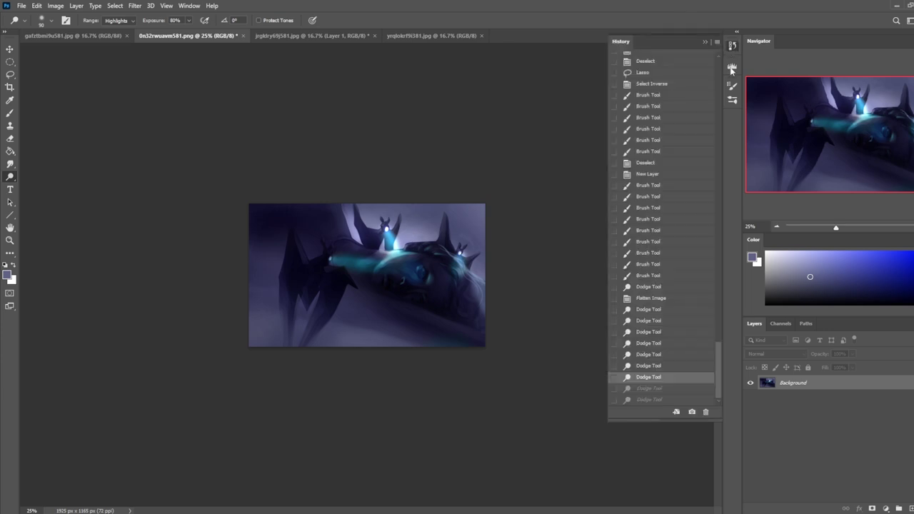
{"action": "left_click_drag", "start_coordinate": [719, 347], "coordinate": [719, 62]}
{"action": "left_click", "coordinate": [682, 56]}
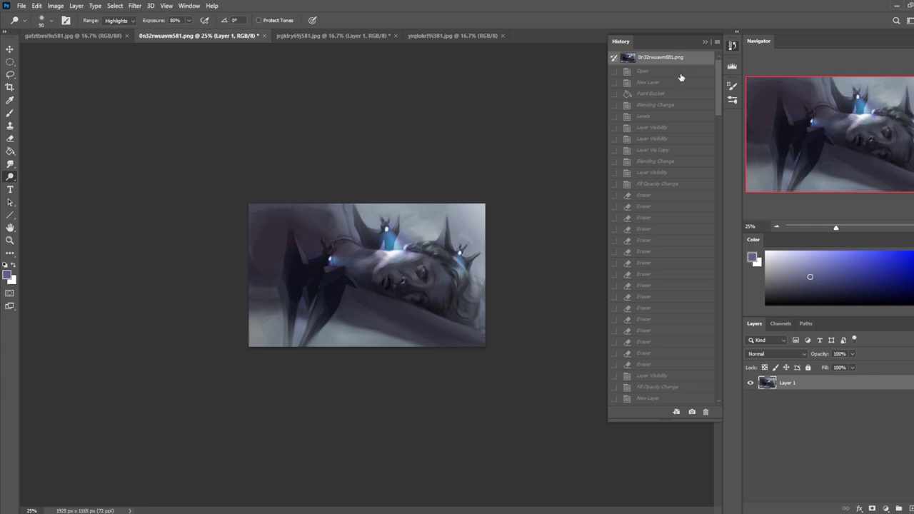
{"action": "left_click_drag", "start_coordinate": [719, 68], "coordinate": [717, 393]}
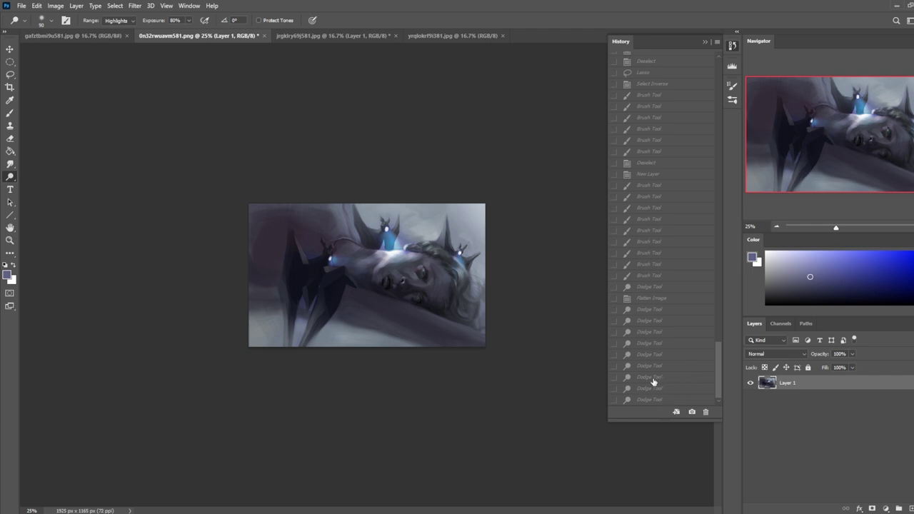
{"action": "left_click", "coordinate": [650, 400]}
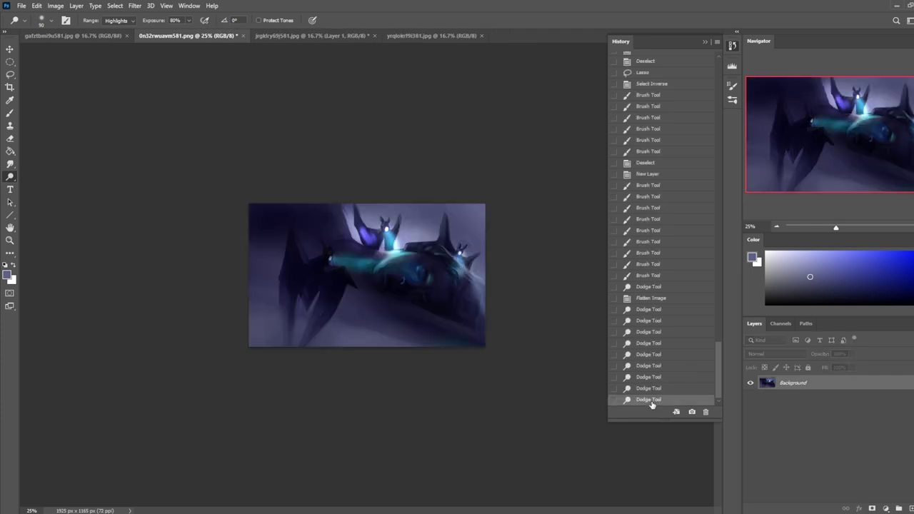
Roll the giant painting back to its Flatten Image state, discarding the dodge strokes made after it.
{"action": "left_click", "coordinate": [651, 300]}
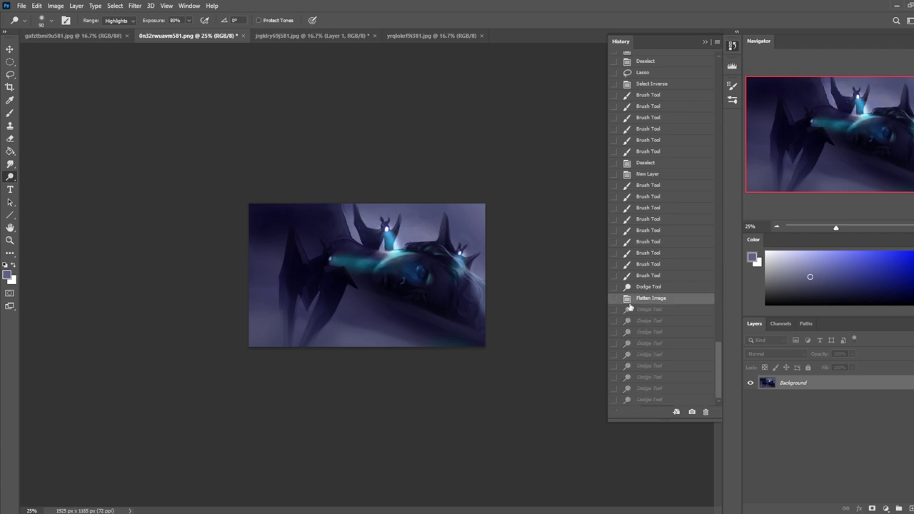
{"action": "left_click", "coordinate": [547, 285]}
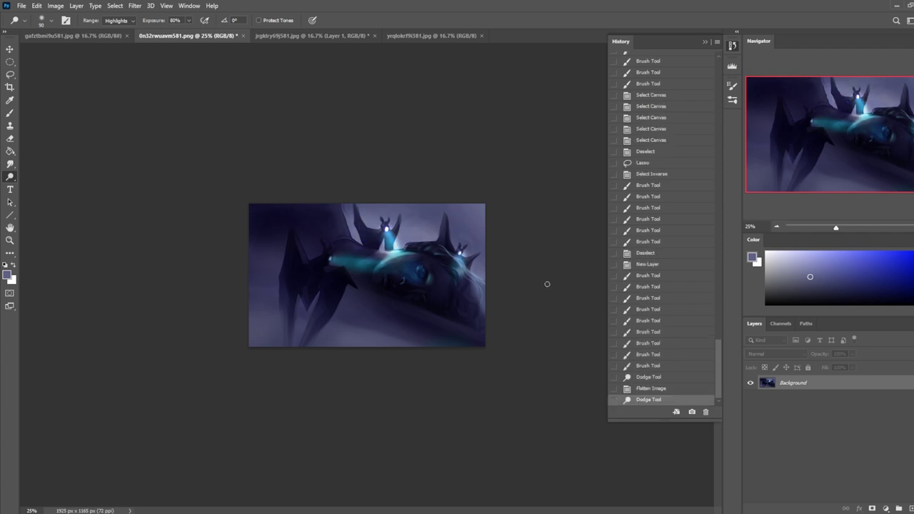
{"action": "left_click", "coordinate": [707, 42]}
Shift the giant painting's colours with Hue/Saturation, using Hue -23 and Saturation +15.
{"action": "key", "text": "ctrl+u"}
{"action": "mouse_move", "coordinate": [678, 283]}
{"action": "left_mouse_down"}
{"action": "mouse_move", "coordinate": [652, 281]}
{"action": "mouse_move", "coordinate": [682, 282]}
{"action": "left_mouse_up"}
{"action": "left_click_drag", "start_coordinate": [678, 306], "coordinate": [668, 284]}
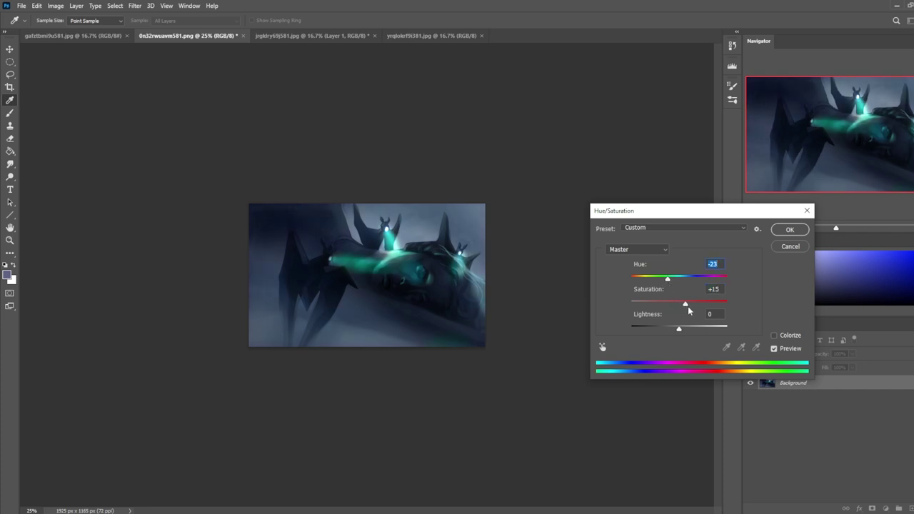
{"action": "key", "text": "Tab"}
{"action": "left_click", "coordinate": [786, 230]}
Flatten the giant painting and close 0n32rwuavm581.png, saving its changes.
{"action": "key", "text": "o"}
{"action": "right_click", "coordinate": [802, 386]}
{"action": "left_click", "coordinate": [773, 428]}
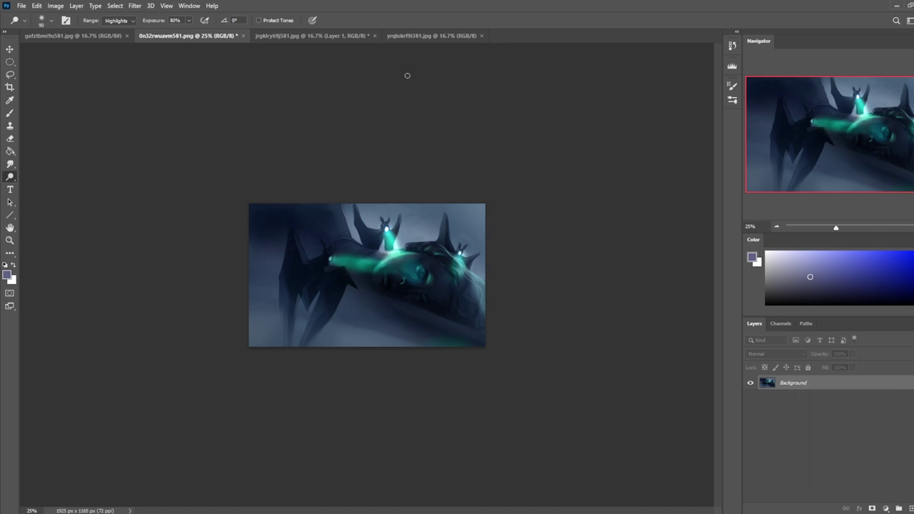
{"action": "left_click", "coordinate": [243, 36]}
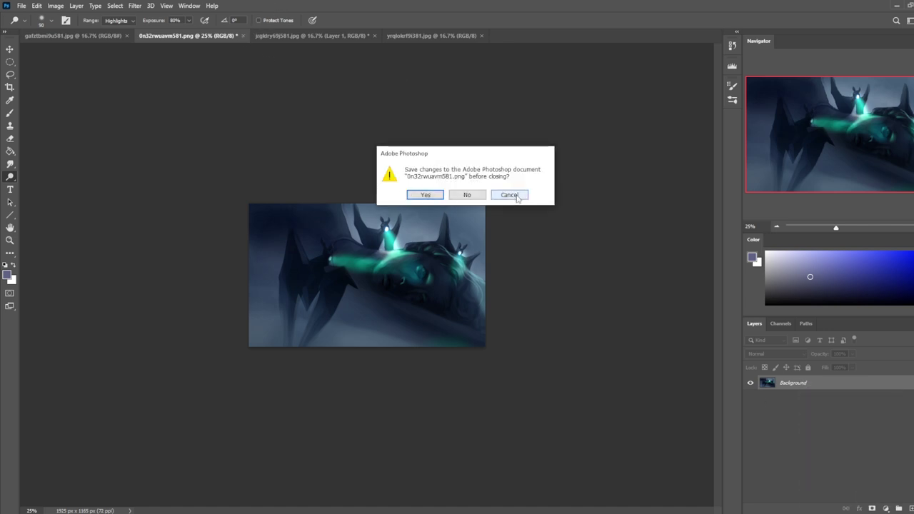
{"action": "left_click", "coordinate": [426, 195]}
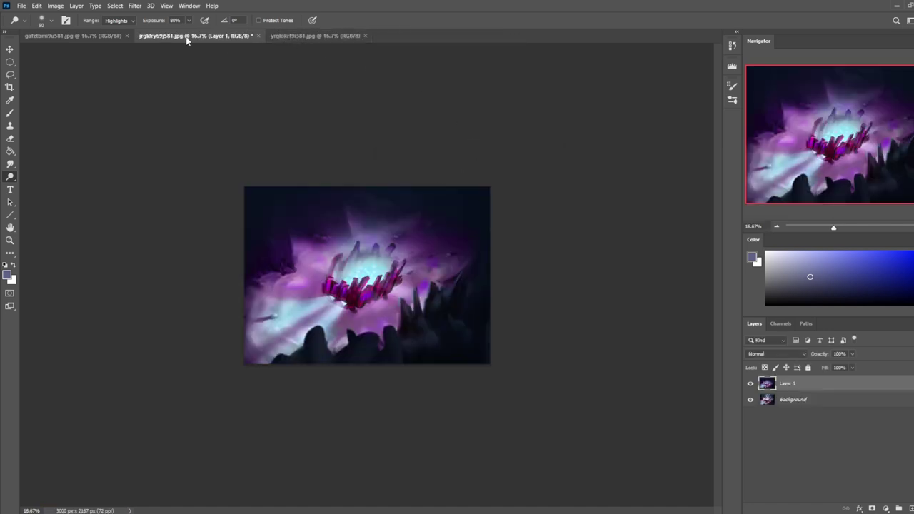
{"action": "left_click", "coordinate": [254, 35]}
{"action": "left_click", "coordinate": [427, 193]}
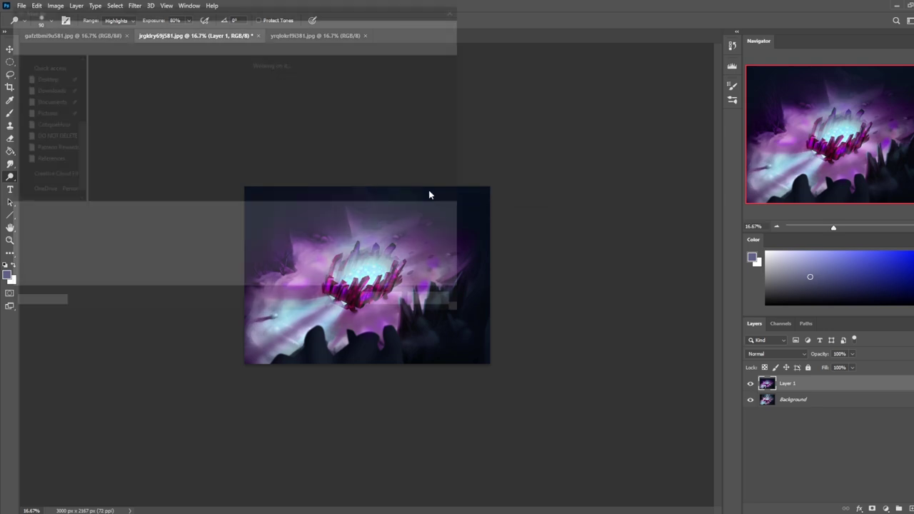
{"action": "left_click", "coordinate": [437, 304]}
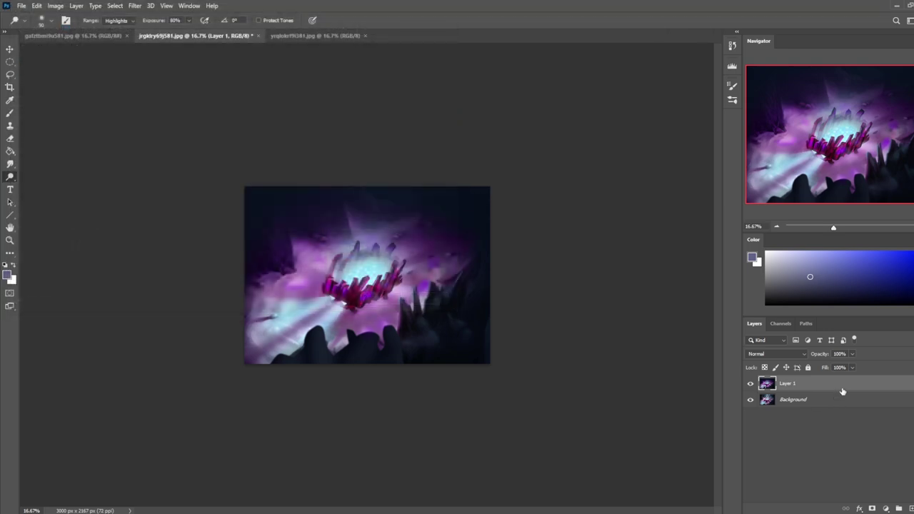
Flatten the crystal crater painting and close it, saving it as a progressive JPEG at quality 9.
{"action": "right_click", "coordinate": [843, 391]}
{"action": "left_click", "coordinate": [776, 405]}
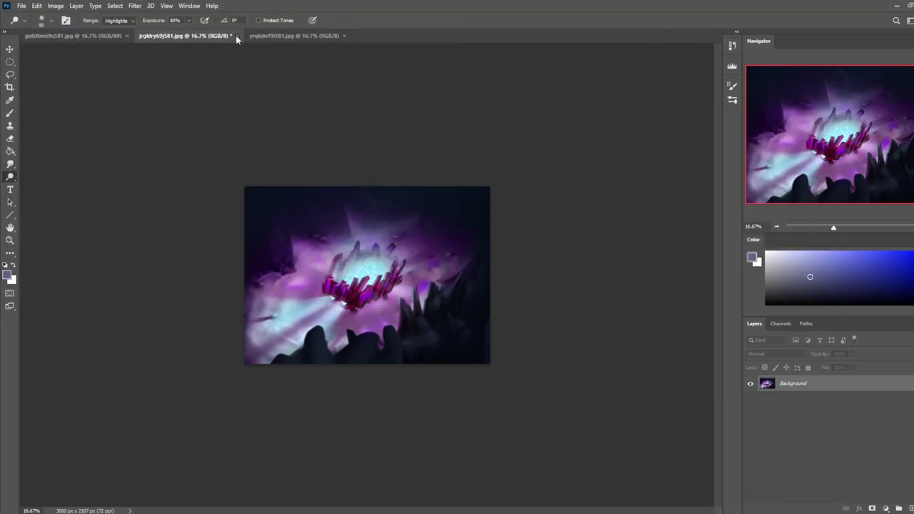
{"action": "left_click", "coordinate": [235, 35]}
{"action": "left_click", "coordinate": [414, 193]}
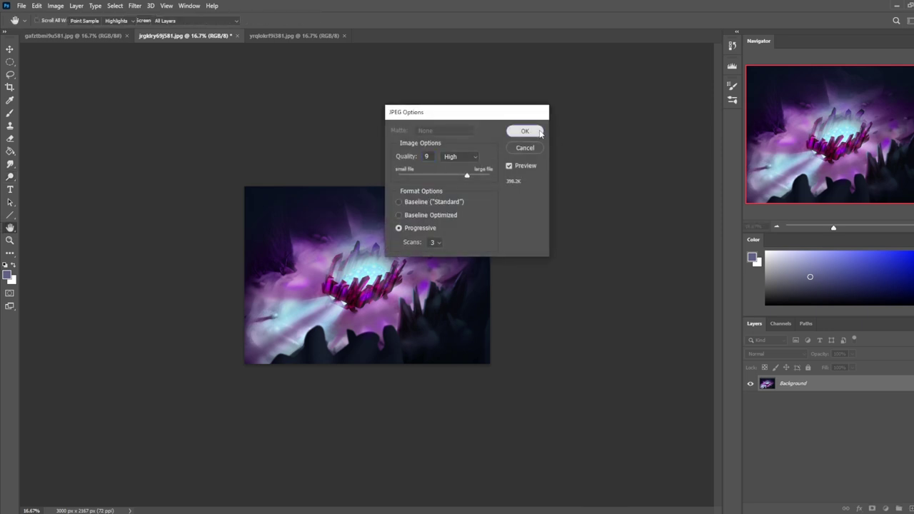
{"action": "left_click", "coordinate": [539, 132]}
Switch to gafztbmi9u581.jpg and desaturate the yellow patches on the snow with the Sponge tool, reducing its brush to 175 px.
{"action": "left_click", "coordinate": [79, 35]}
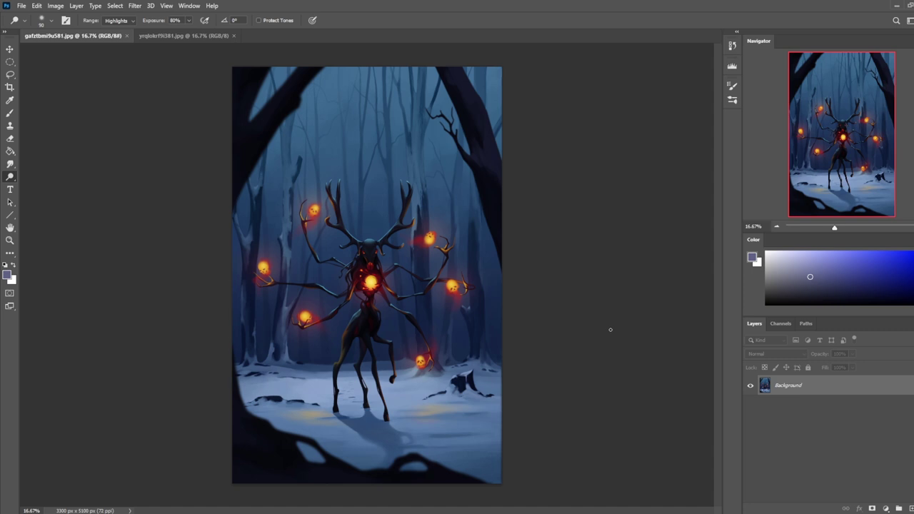
{"action": "key", "text": "b"}
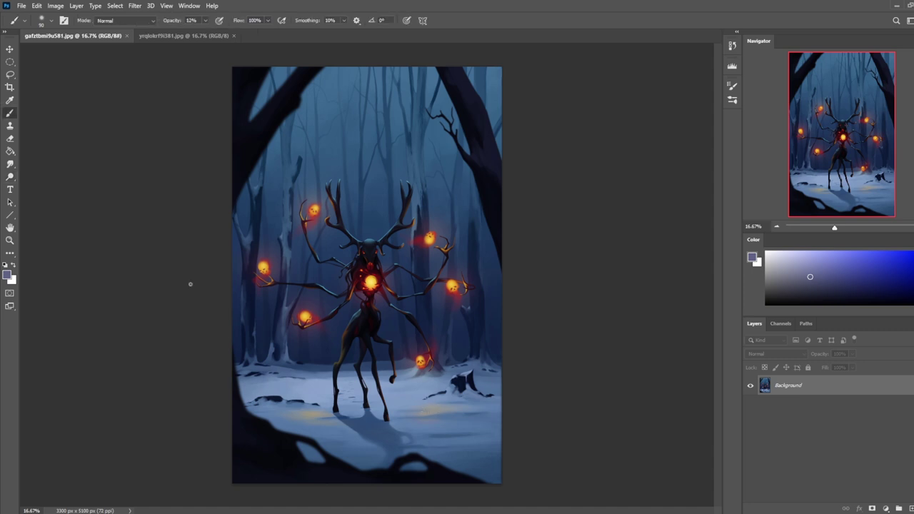
{"action": "right_click", "coordinate": [8, 177]}
{"action": "left_click", "coordinate": [55, 195]}
{"action": "left_click", "coordinate": [132, 25]}
{"action": "left_click", "coordinate": [121, 28]}
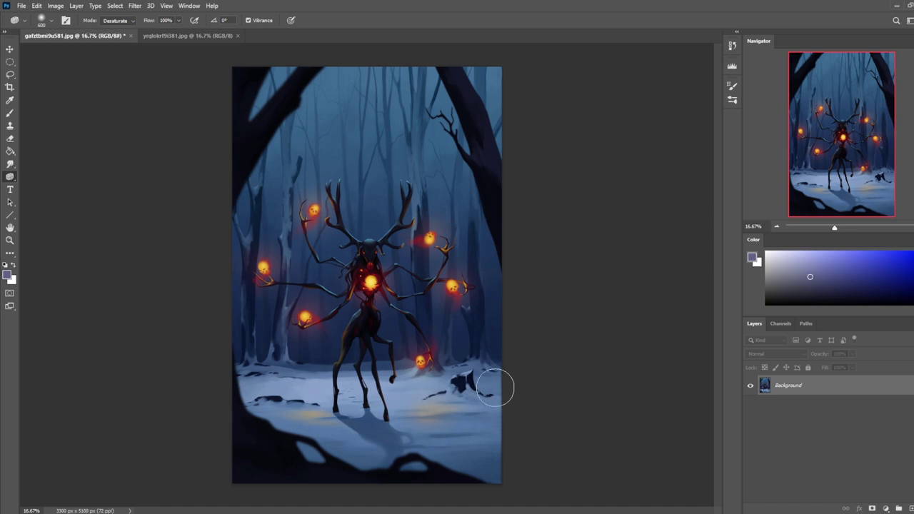
{"action": "key", "text": "bracketleft"}
{"action": "key", "text": "bracketleft"}
{"action": "key", "text": "bracketleft"}
{"action": "key", "text": "bracketleft"}
{"action": "key", "text": "bracketleft"}
{"action": "key", "text": "bracketleft"}
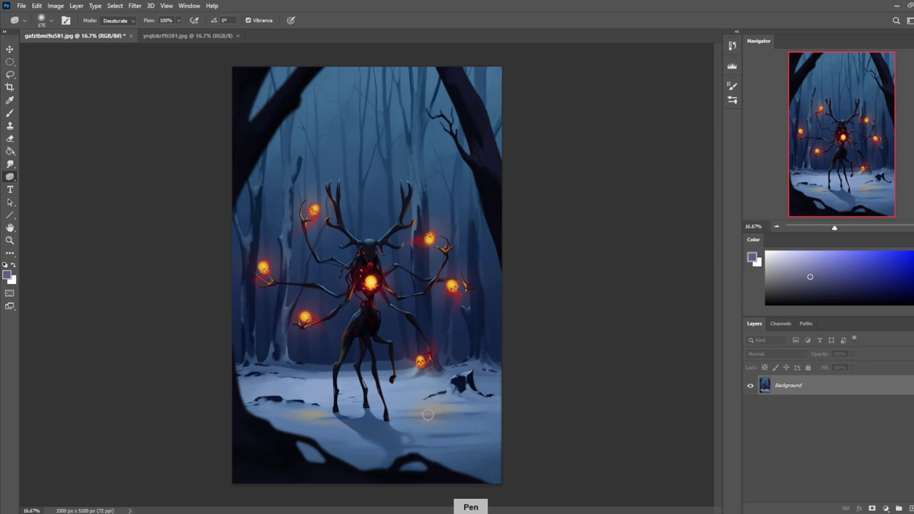
Set up a 1200 px brush at 12% opacity with a blue sampled from the snow beside the right yellow patch.
{"action": "key", "text": "b"}
{"action": "key", "text": "b"}
{"action": "left_click", "coordinate": [467, 438], "text": "alt"}
{"action": "key", "text": "bracketright"}
{"action": "key", "text": "bracketright"}
{"action": "key", "text": "bracketright"}
{"action": "key", "text": "bracketright"}
{"action": "key", "text": "bracketright"}
{"action": "key", "text": "bracketright"}
{"action": "key", "text": "bracketright"}
{"action": "left_click", "coordinate": [435, 402], "text": "alt"}
{"action": "key", "text": "bracketright"}
{"action": "key", "text": "bracketright"}
{"action": "key", "text": "bracketright"}
{"action": "key", "text": "bracketright"}
{"action": "key", "text": "bracketright"}
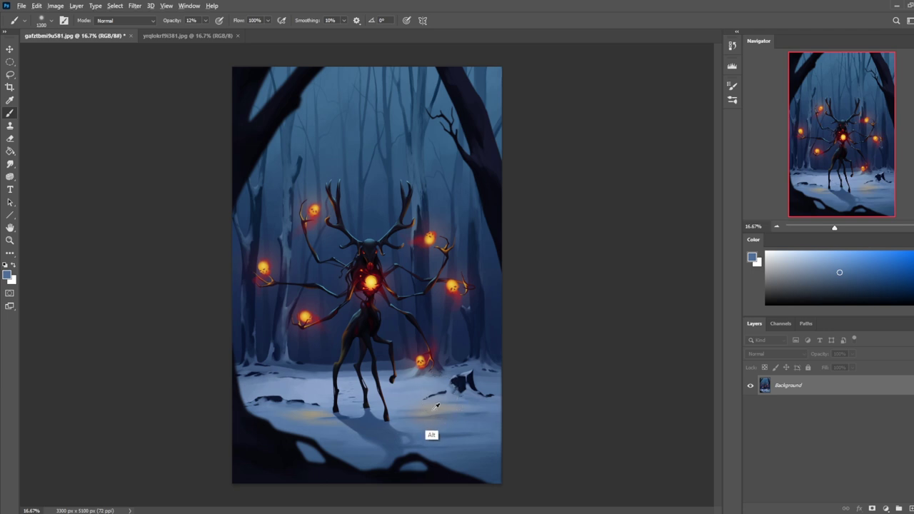
{"action": "left_click", "coordinate": [435, 405], "text": "alt"}
{"action": "left_click", "coordinate": [435, 404], "text": "alt"}
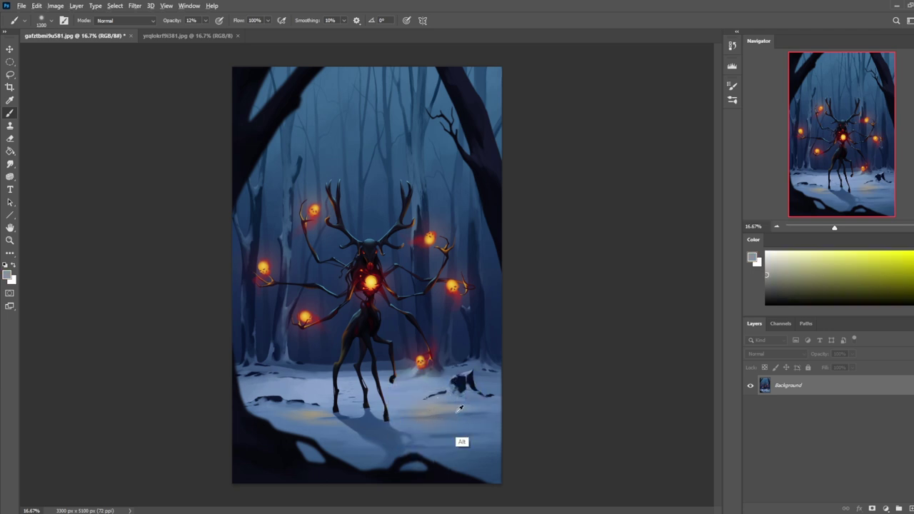
{"action": "left_click", "coordinate": [461, 412], "text": "alt"}
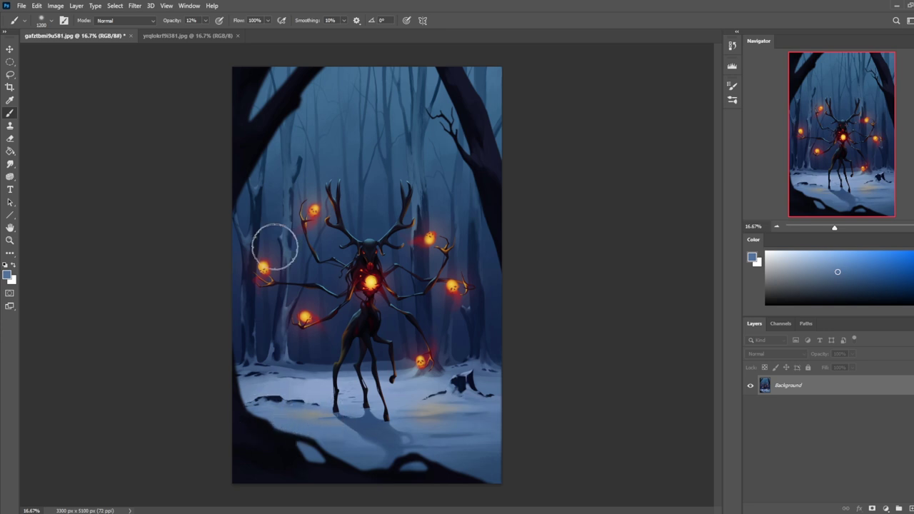
Set the brush mode to Color and tint the yellow patches on the snow with the sampled blue.
{"action": "left_click", "coordinate": [127, 20]}
{"action": "left_click", "coordinate": [118, 266]}
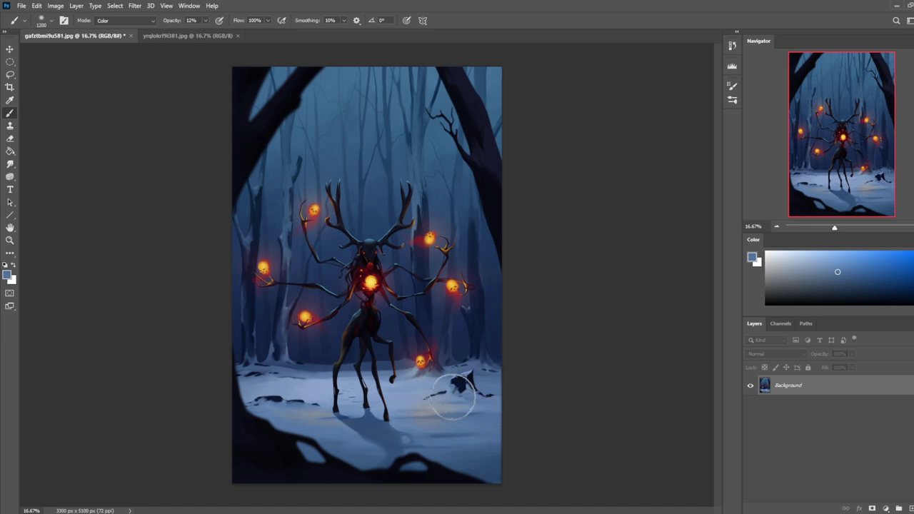
{"action": "key", "text": "ctrl+minus"}
{"action": "key", "text": "ctrl+minus"}
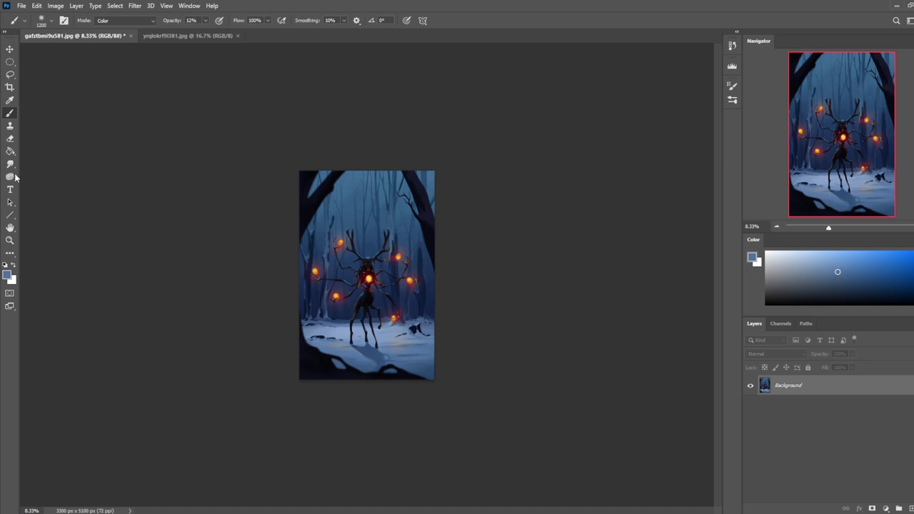
Try dodging the snow's highlights with a 2600 px brush at 80% exposure, and undo the stroke.
{"action": "left_click", "coordinate": [15, 176]}
{"action": "left_click", "coordinate": [43, 177]}
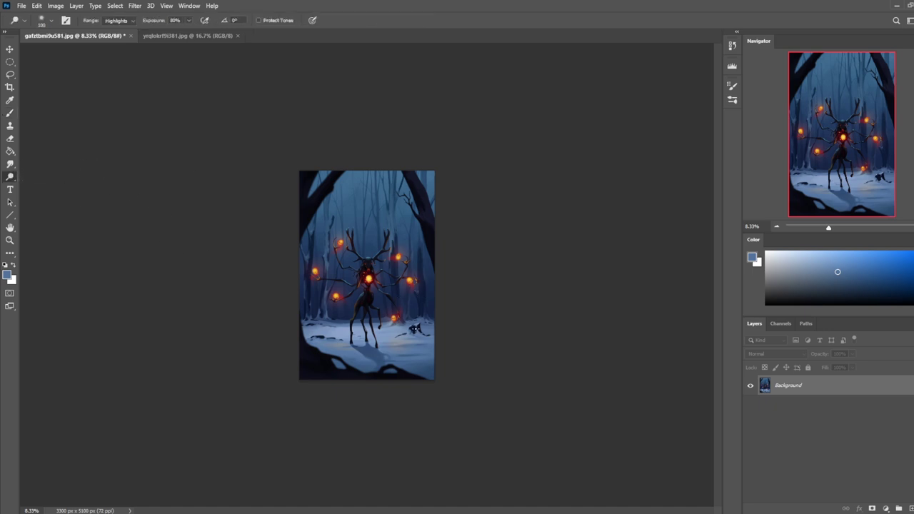
{"action": "key", "text": "]"}
{"action": "key", "text": "]"}
{"action": "key", "text": "]"}
{"action": "key", "text": "]"}
{"action": "key", "text": "]"}
{"action": "key", "text": "]"}
{"action": "key", "text": "]"}
{"action": "key", "text": "]"}
{"action": "key", "text": "]"}
{"action": "key", "text": "]"}
{"action": "key", "text": "]"}
{"action": "key", "text": "]"}
{"action": "key", "text": "]"}
{"action": "key", "text": "]"}
{"action": "key", "text": "]"}
{"action": "key", "text": "]"}
{"action": "key", "text": "]"}
{"action": "key", "text": "]"}
{"action": "key", "text": "]"}
{"action": "key", "text": "]"}
{"action": "left_click_drag", "start_coordinate": [406, 350], "coordinate": [287, 352]}
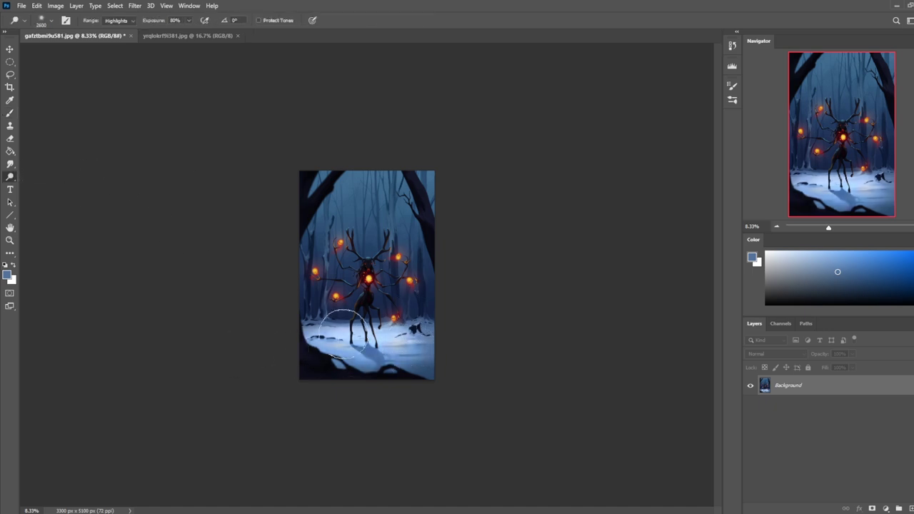
{"action": "key", "text": "ctrl+z"}
Try dodging the snow's highlights more gently at 25% exposure, and undo the stroke.
{"action": "left_click", "coordinate": [188, 21]}
{"action": "left_click", "coordinate": [163, 32]}
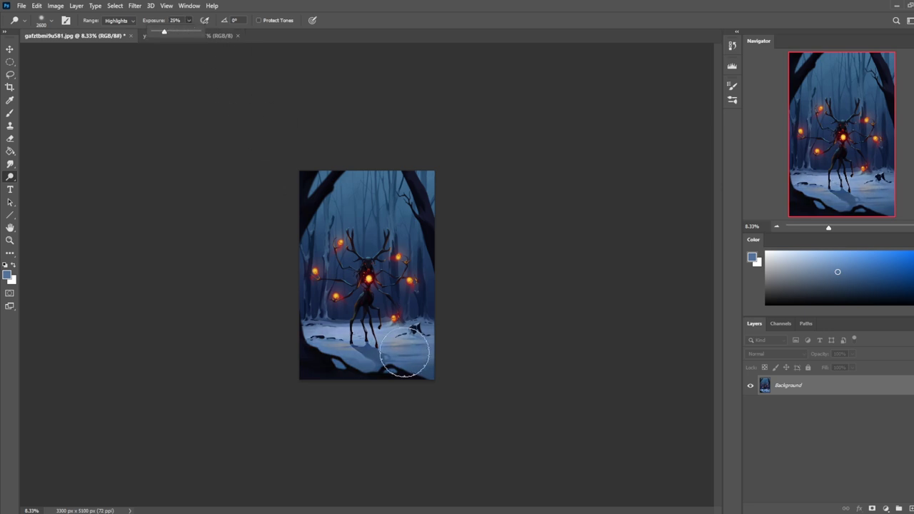
{"action": "left_click_drag", "start_coordinate": [418, 345], "coordinate": [176, 362]}
{"action": "key", "text": "ctrl"}
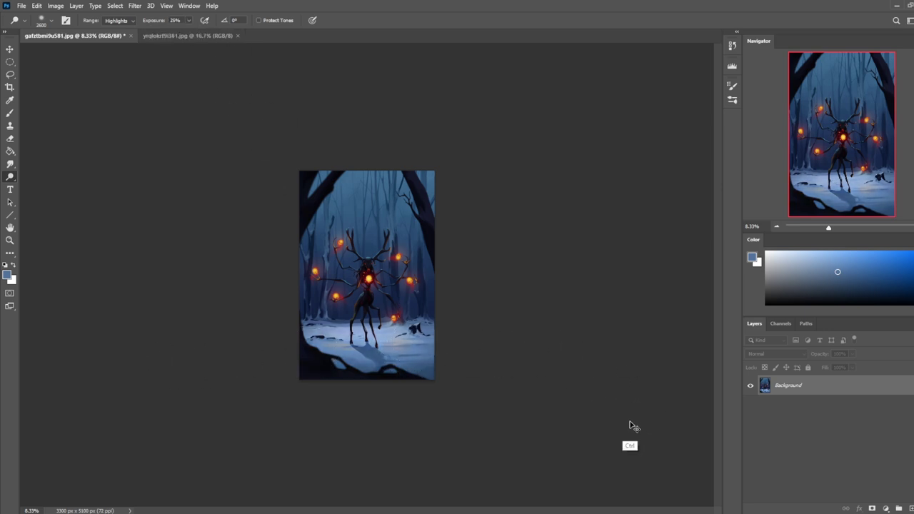
{"action": "key", "text": "ctrl+z"}
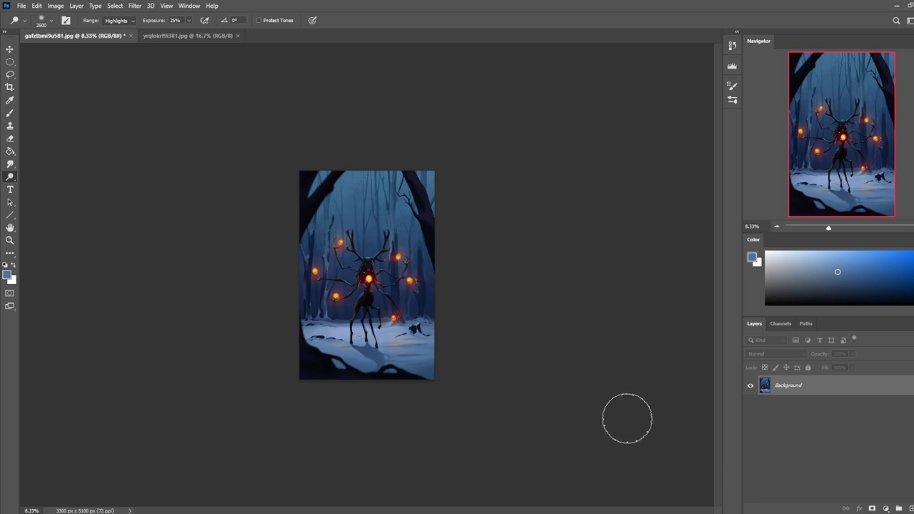
Darken the whole forest scene by lowering Lightness in Hue/Saturation, and select and copy the full canvas.
{"action": "key", "text": "ctrl+u"}
{"action": "left_click_drag", "start_coordinate": [680, 327], "coordinate": [656, 333]}
{"action": "left_click", "coordinate": [789, 230]}
{"action": "key", "text": "ctrl+a"}
{"action": "key", "text": "o"}
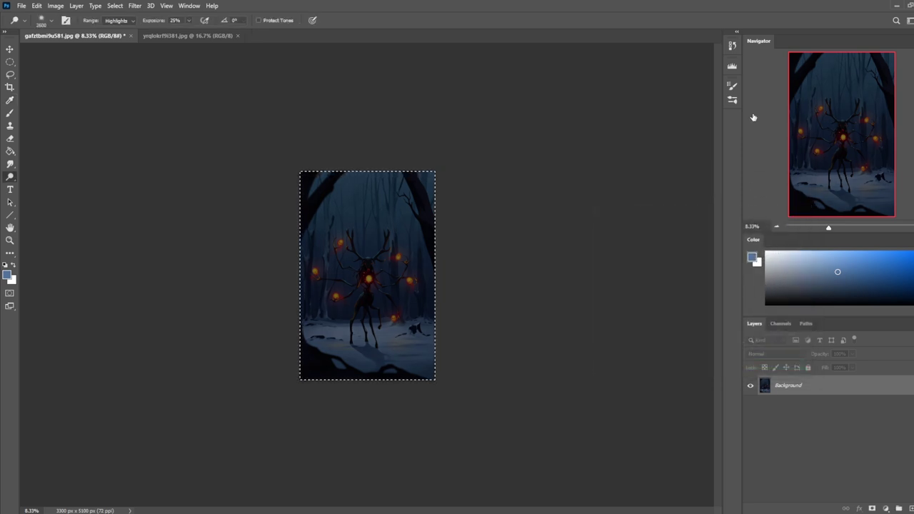
Restore the history state before the Hue/Saturation darkening and paste the darkened copy in place as a new layer.
{"action": "left_click", "coordinate": [732, 46]}
{"action": "left_click_drag", "start_coordinate": [721, 180], "coordinate": [697, 86]}
{"action": "left_click_drag", "start_coordinate": [719, 257], "coordinate": [718, 337]}
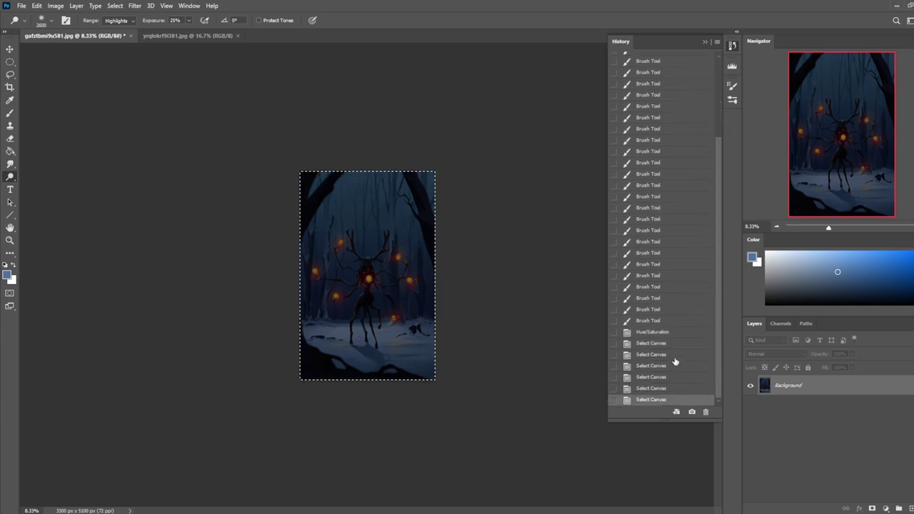
{"action": "left_click", "coordinate": [648, 322]}
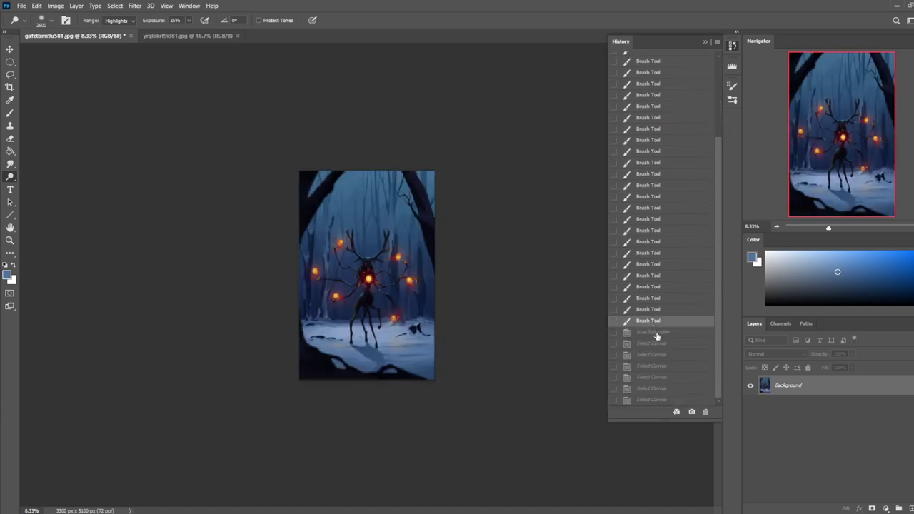
{"action": "left_click", "coordinate": [656, 333]}
{"action": "left_click", "coordinate": [653, 322]}
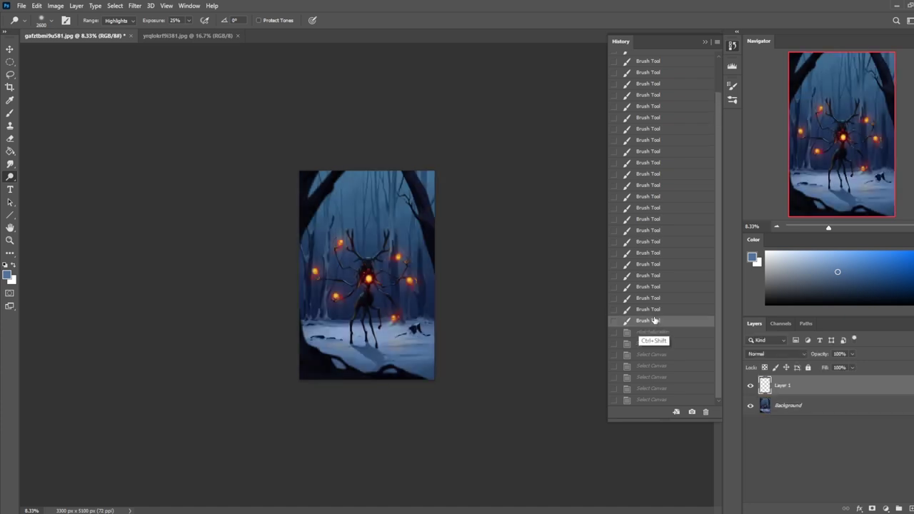
{"action": "key", "text": "ctrl+shift+v"}
{"action": "left_click", "coordinate": [705, 43]}
Enlarge the Eraser to 1500 px, test it on the dark layer over the upper-right glowing skull, and undo the test.
{"action": "key", "text": "e"}
{"action": "left_click", "coordinate": [400, 259]}
{"action": "key", "text": "bracketright"}
{"action": "key", "text": "bracketright"}
{"action": "key", "text": "bracketright"}
{"action": "key", "text": "bracketright"}
{"action": "key", "text": "bracketright"}
{"action": "key", "text": "bracketright"}
{"action": "key", "text": "bracketright"}
{"action": "key", "text": "bracketright"}
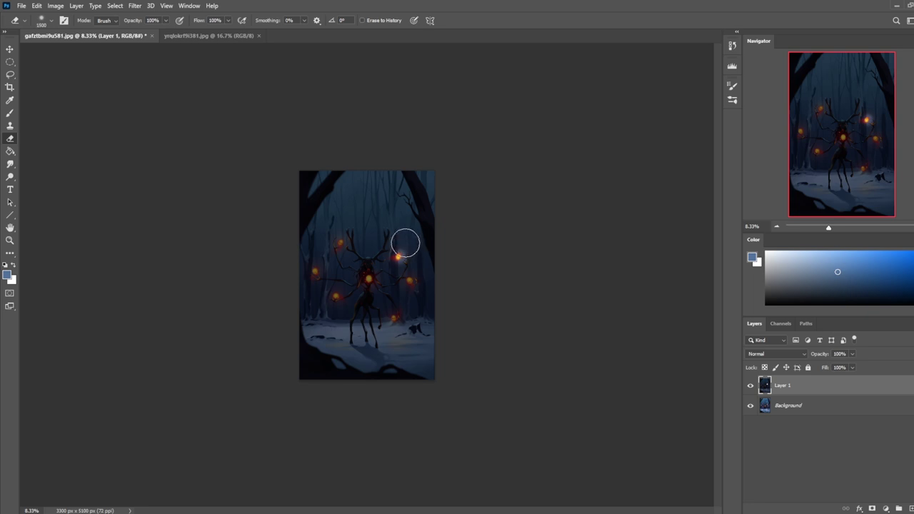
{"action": "key", "text": "ctrl+z"}
Erase the dark layer at 48% opacity over the creature's glowing chest and the skulls in its hands.
{"action": "left_click", "coordinate": [165, 20]}
{"action": "left_click_drag", "start_coordinate": [171, 35], "coordinate": [146, 34]}
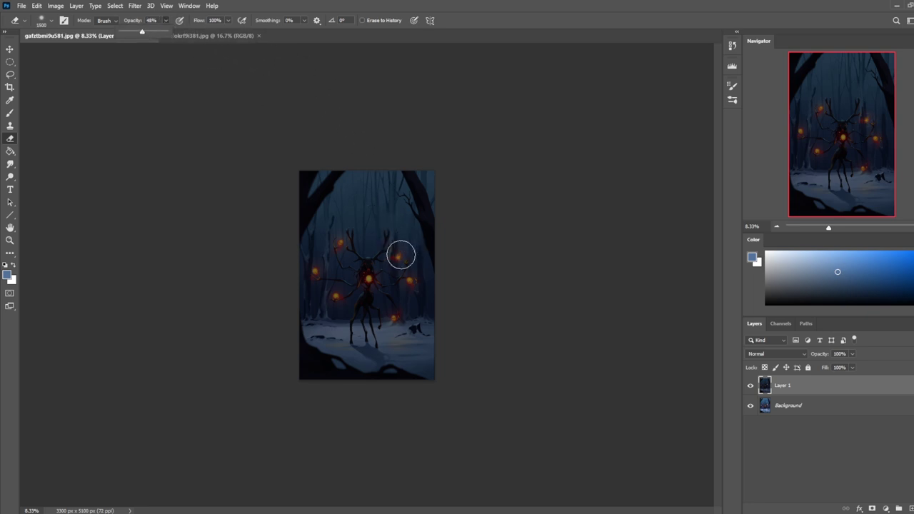
{"action": "left_click", "coordinate": [370, 278]}
{"action": "left_click", "coordinate": [335, 295]}
{"action": "left_click", "coordinate": [315, 272]}
{"action": "left_click", "coordinate": [341, 243]}
{"action": "left_click", "coordinate": [408, 280]}
{"action": "left_click", "coordinate": [394, 317]}
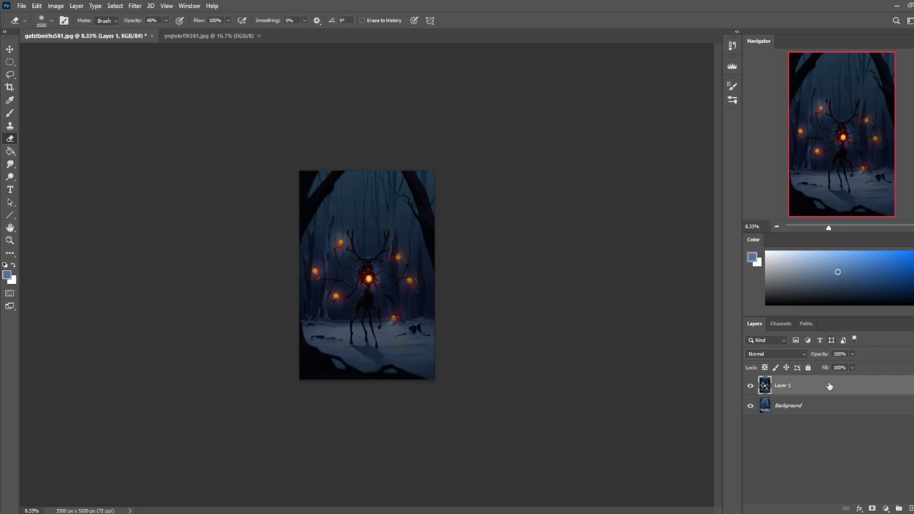
Hide the darkened layer, make the Background layer active, and close the other open painting, yrqlokrf9i381.jpg.
{"action": "left_click", "coordinate": [750, 385]}
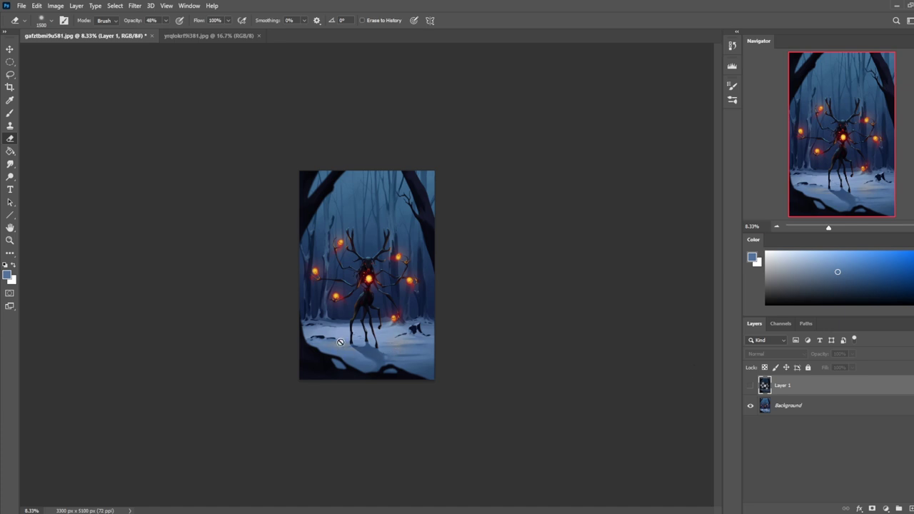
{"action": "left_click", "coordinate": [808, 409]}
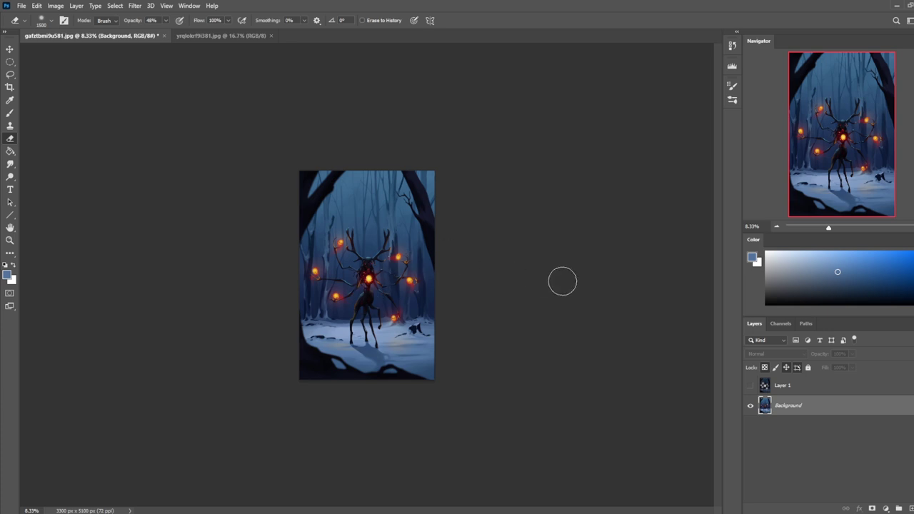
{"action": "key", "text": "ctrl+plus"}
{"action": "key", "text": "ctrl+plus"}
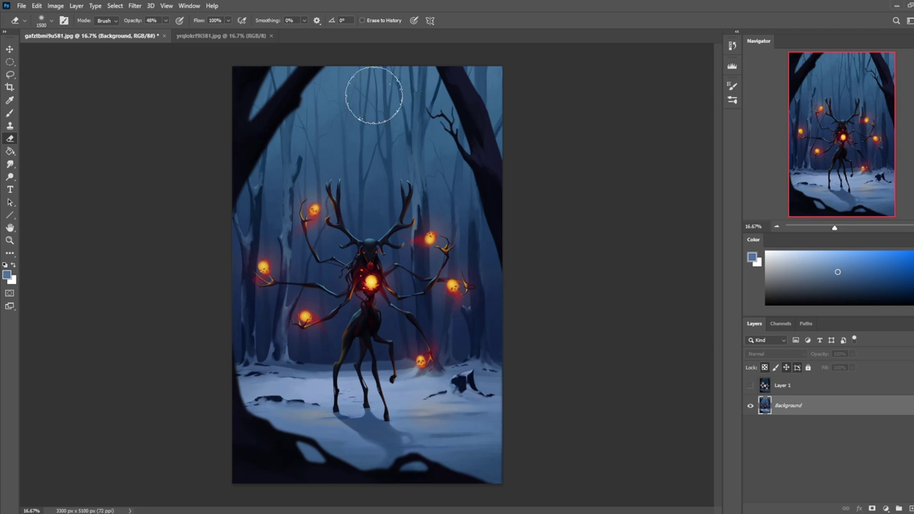
{"action": "left_click", "coordinate": [270, 36]}
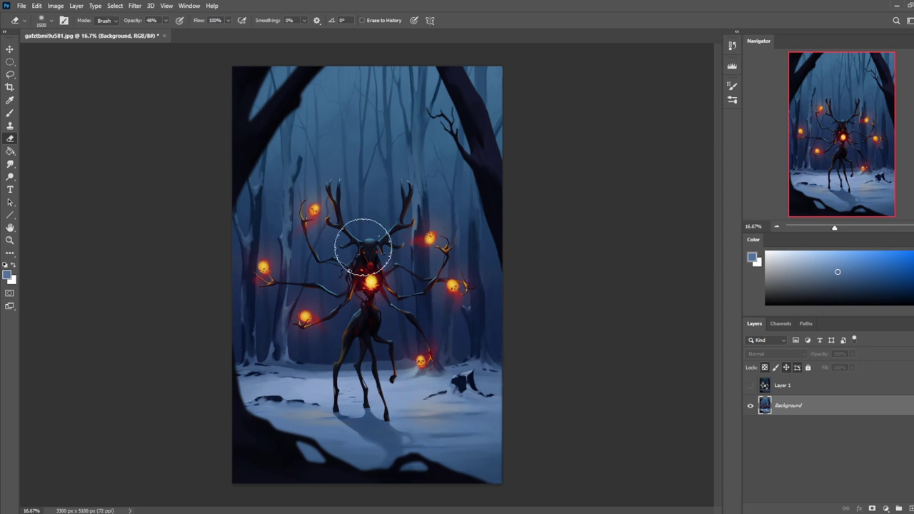
Reduce the Eraser size to 300 px.
{"action": "key", "text": "bracketleft"}
{"action": "key", "text": "bracketleft"}
{"action": "key", "text": "bracketleft"}
{"action": "key", "text": "bracketleft"}
{"action": "key", "text": "bracketleft"}
{"action": "key", "text": "bracketleft"}
{"action": "key", "text": "bracketleft"}
{"action": "key", "text": "bracketleft"}
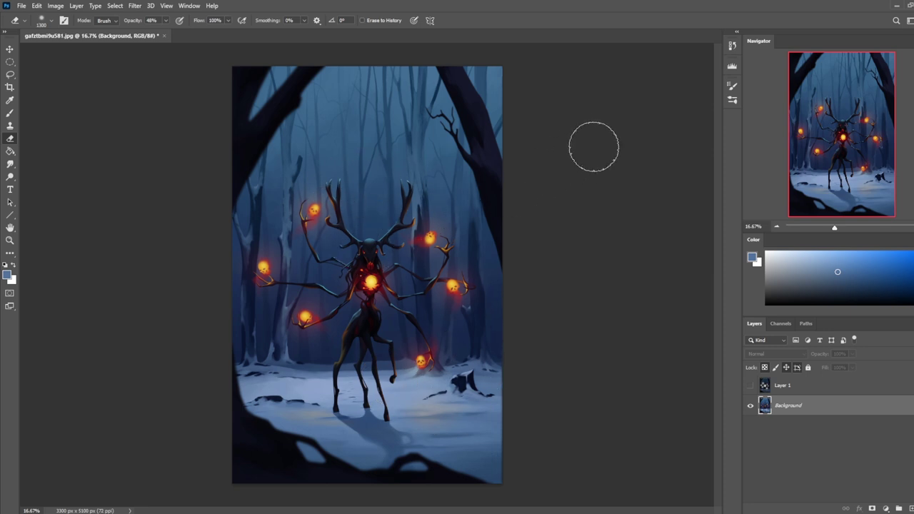
{"action": "key", "text": "bracketleft"}
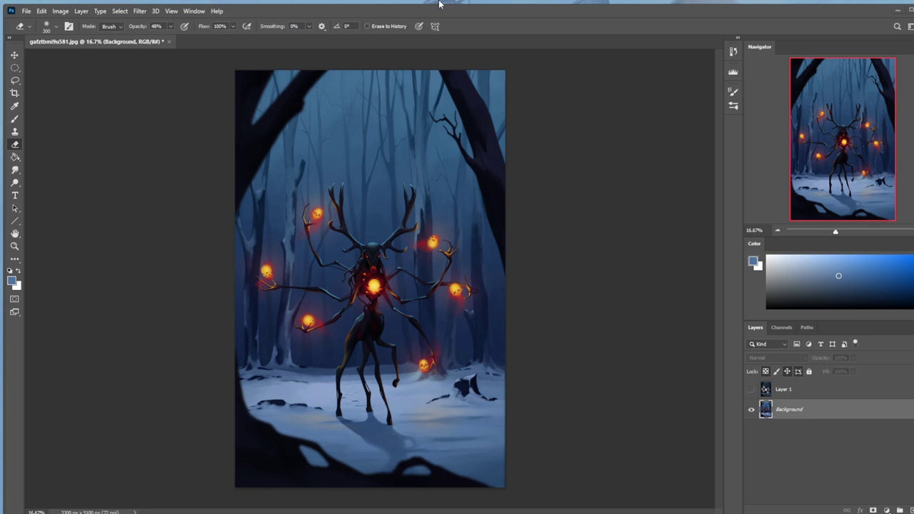
Look up January 2022 in the system calendar and close it.
{"action": "left_click", "coordinate": [887, 511]}
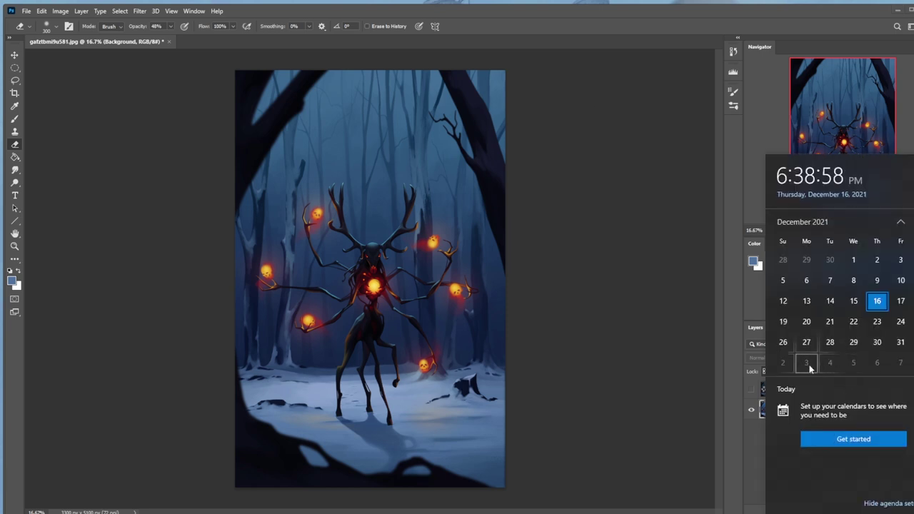
{"action": "scroll", "coordinate": [812, 306], "scroll_direction": "down", "scroll_amount": 1}
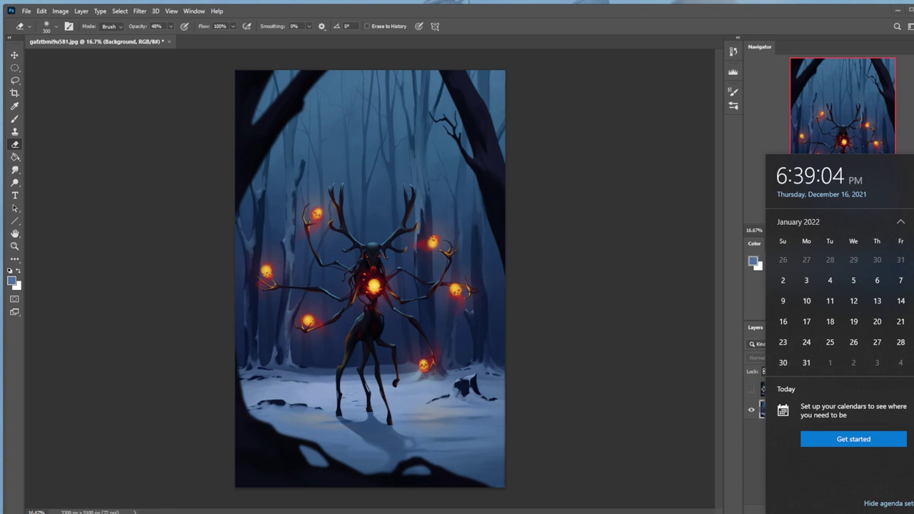
{"action": "key", "text": "Escape"}
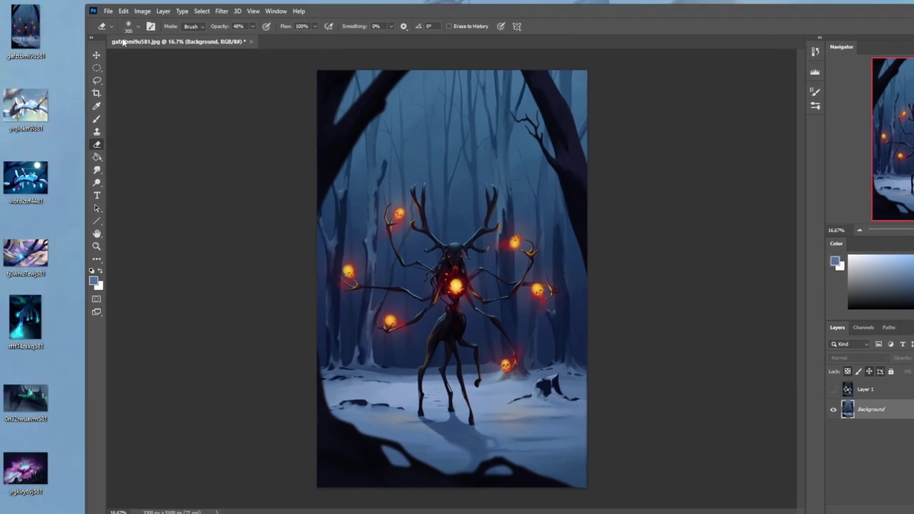
Set the desktop to small icons, and move the painting program's window aside and back over the desktop.
{"action": "right_click", "coordinate": [60, 63]}
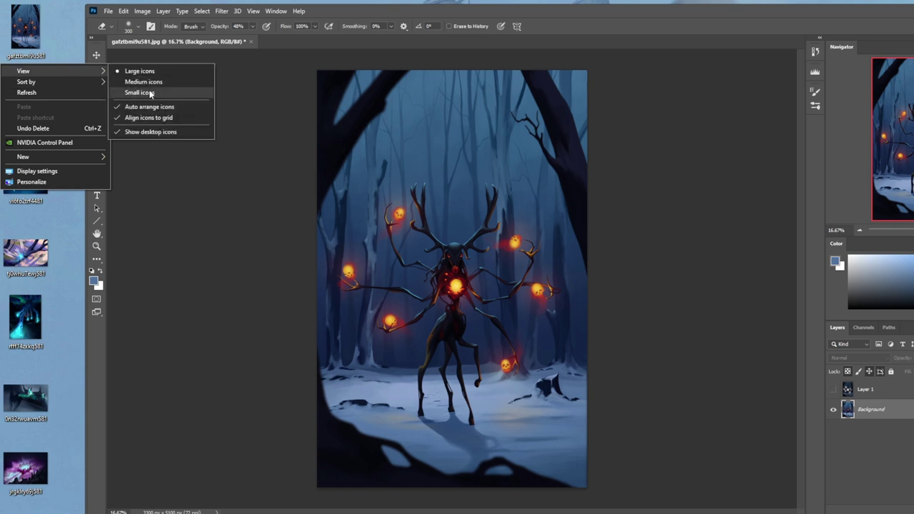
{"action": "left_click", "coordinate": [150, 92]}
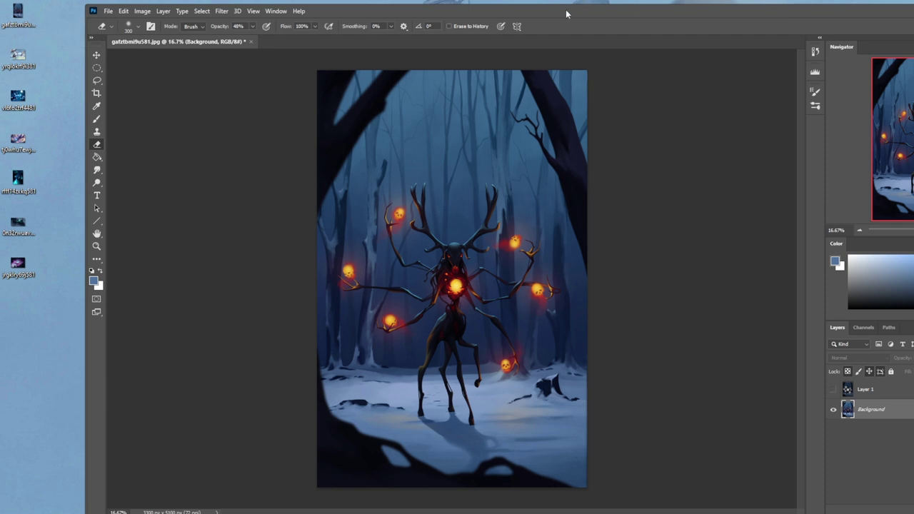
{"action": "left_click_drag", "start_coordinate": [566, 11], "coordinate": [743, 28]}
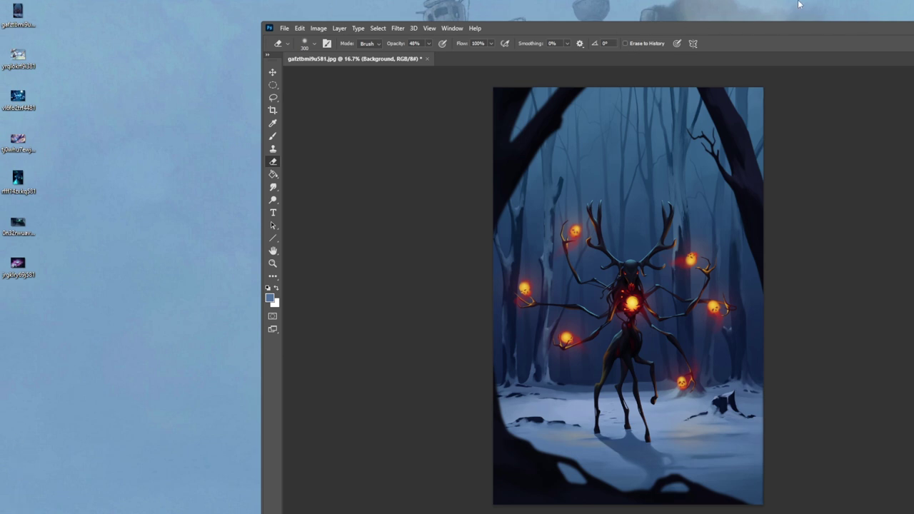
{"action": "left_click_drag", "start_coordinate": [700, 32], "coordinate": [443, 14]}
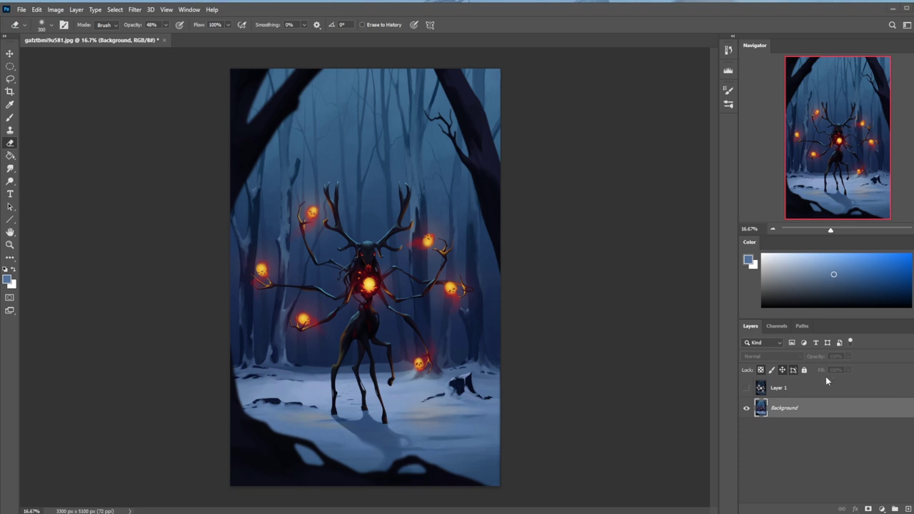
Delete the hidden darkened layer above the Background of the forest painting.
{"action": "left_click", "coordinate": [794, 394]}
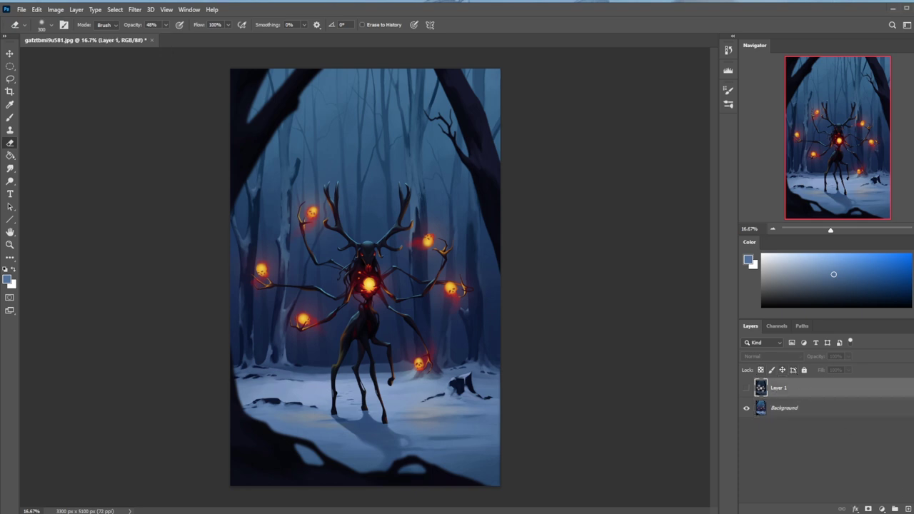
{"action": "key", "text": "Delete"}
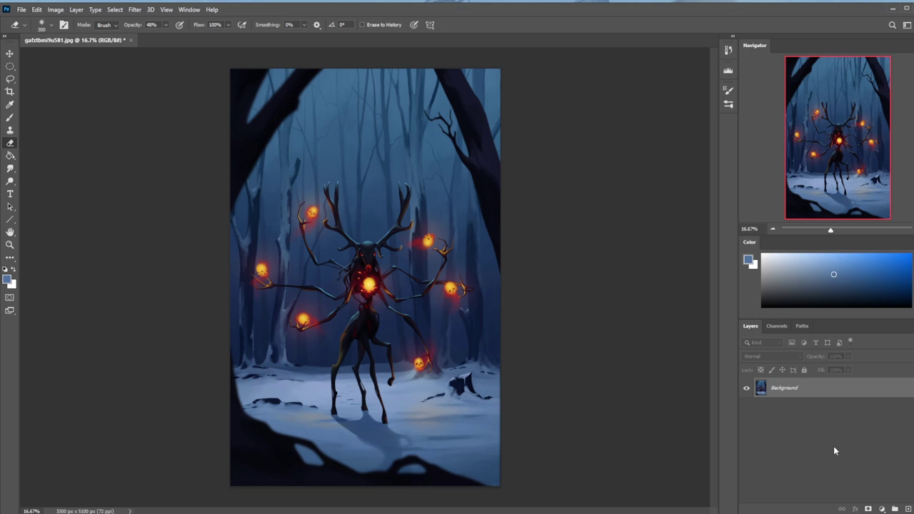